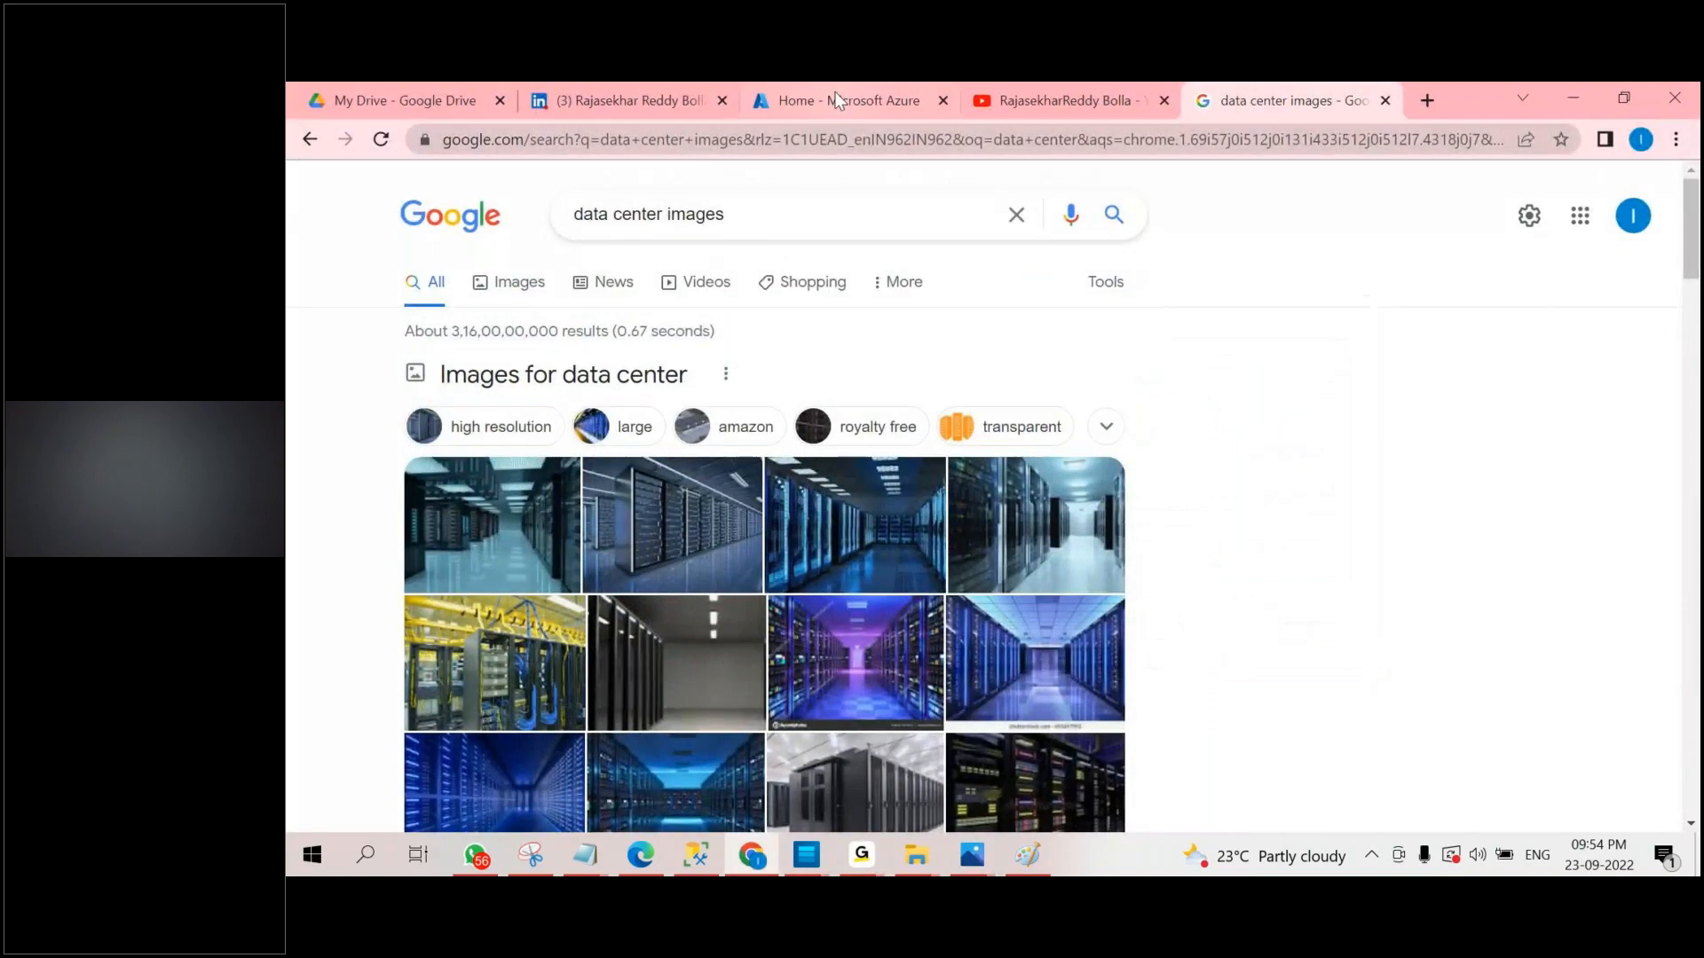
# Switch to the Azure portal home page, open the dba SQL database and highlight its name in the heading.
pyautogui.scroll(2, 542, 657)
pyautogui.scroll(-3, 488, 761)
pyautogui.click(488, 754)
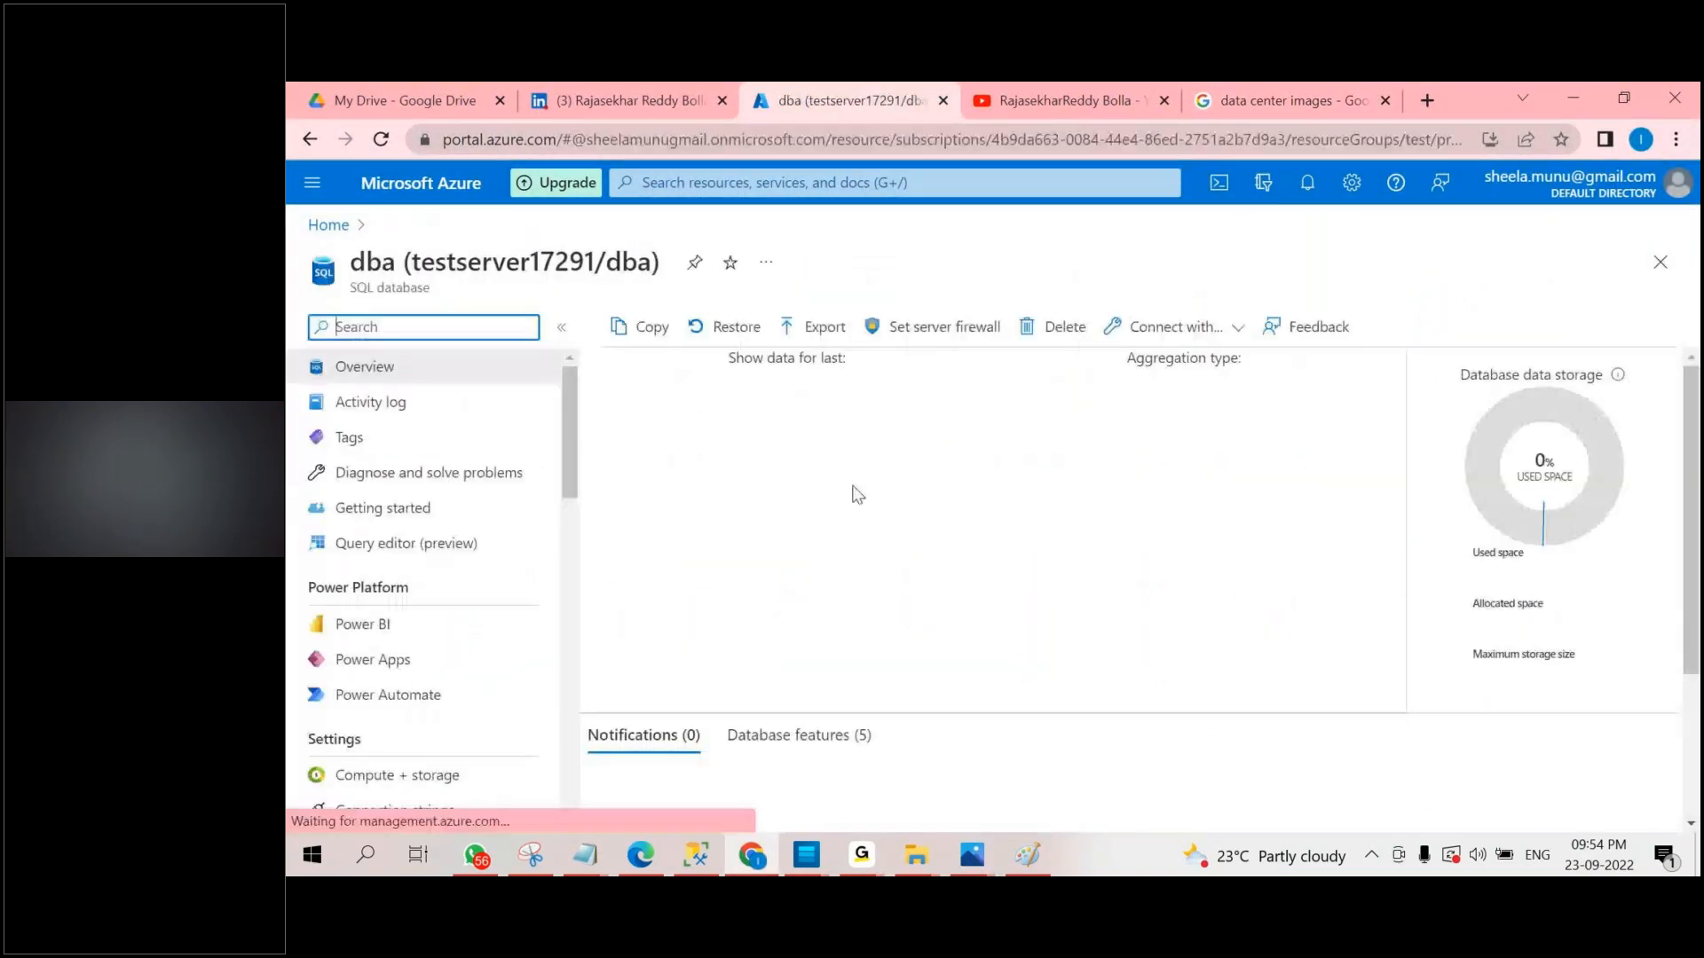
pyautogui.click(624, 260)
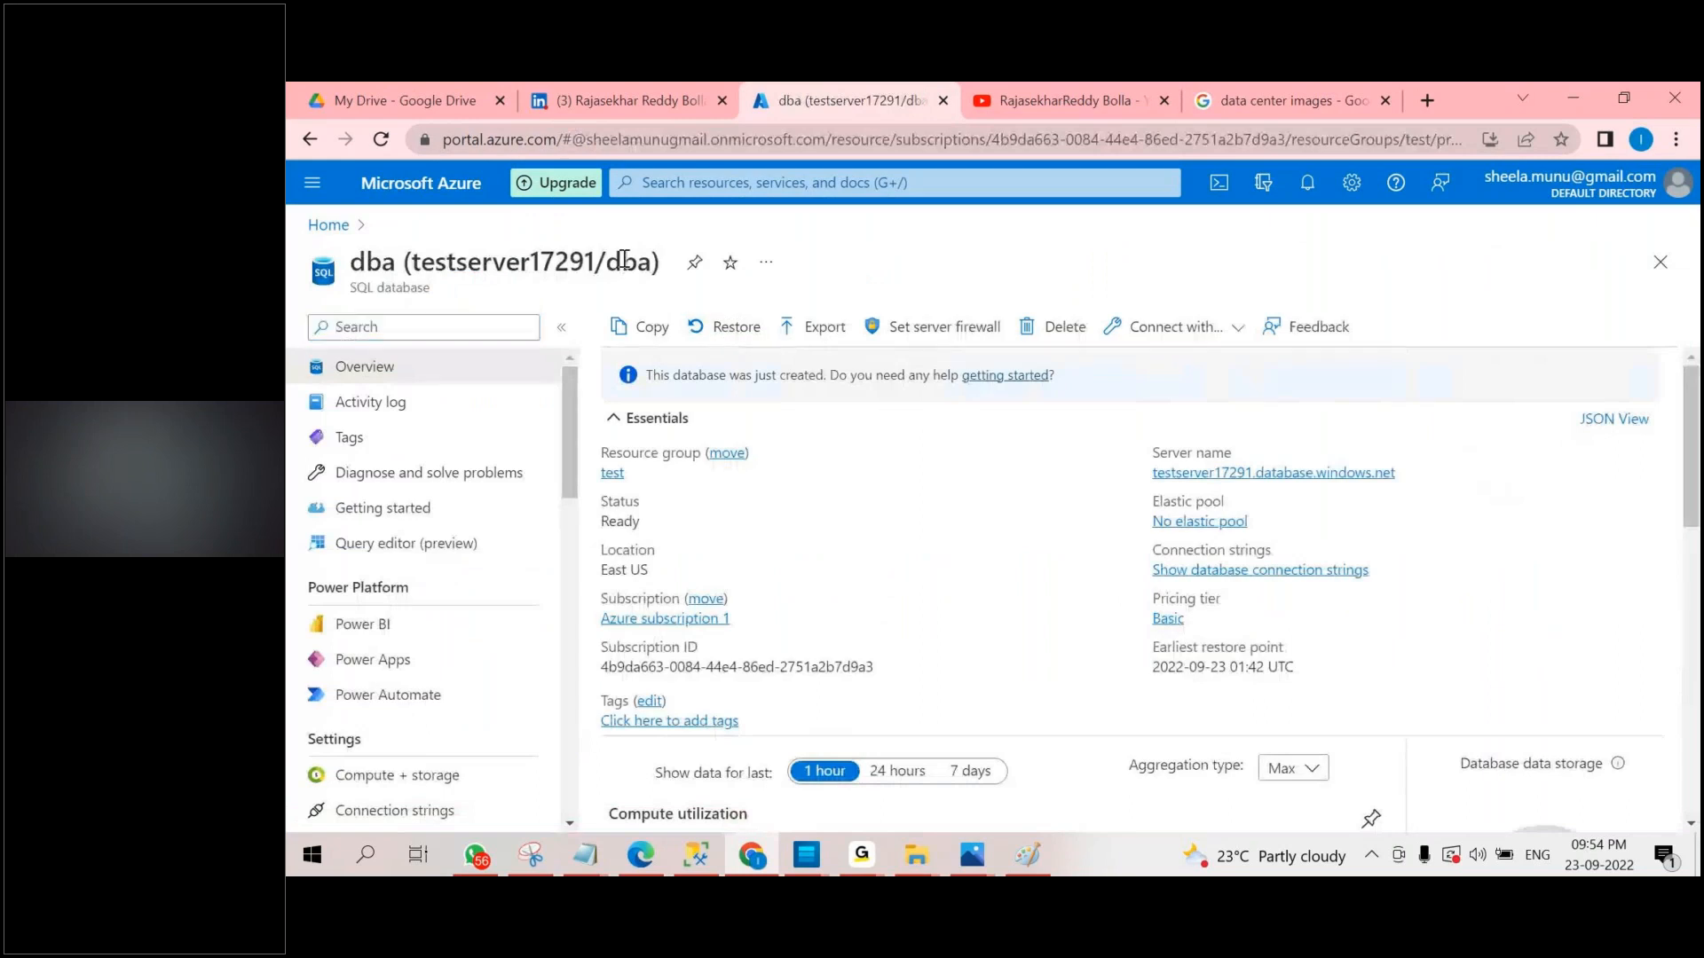
pyautogui.doubleClick(624, 260)
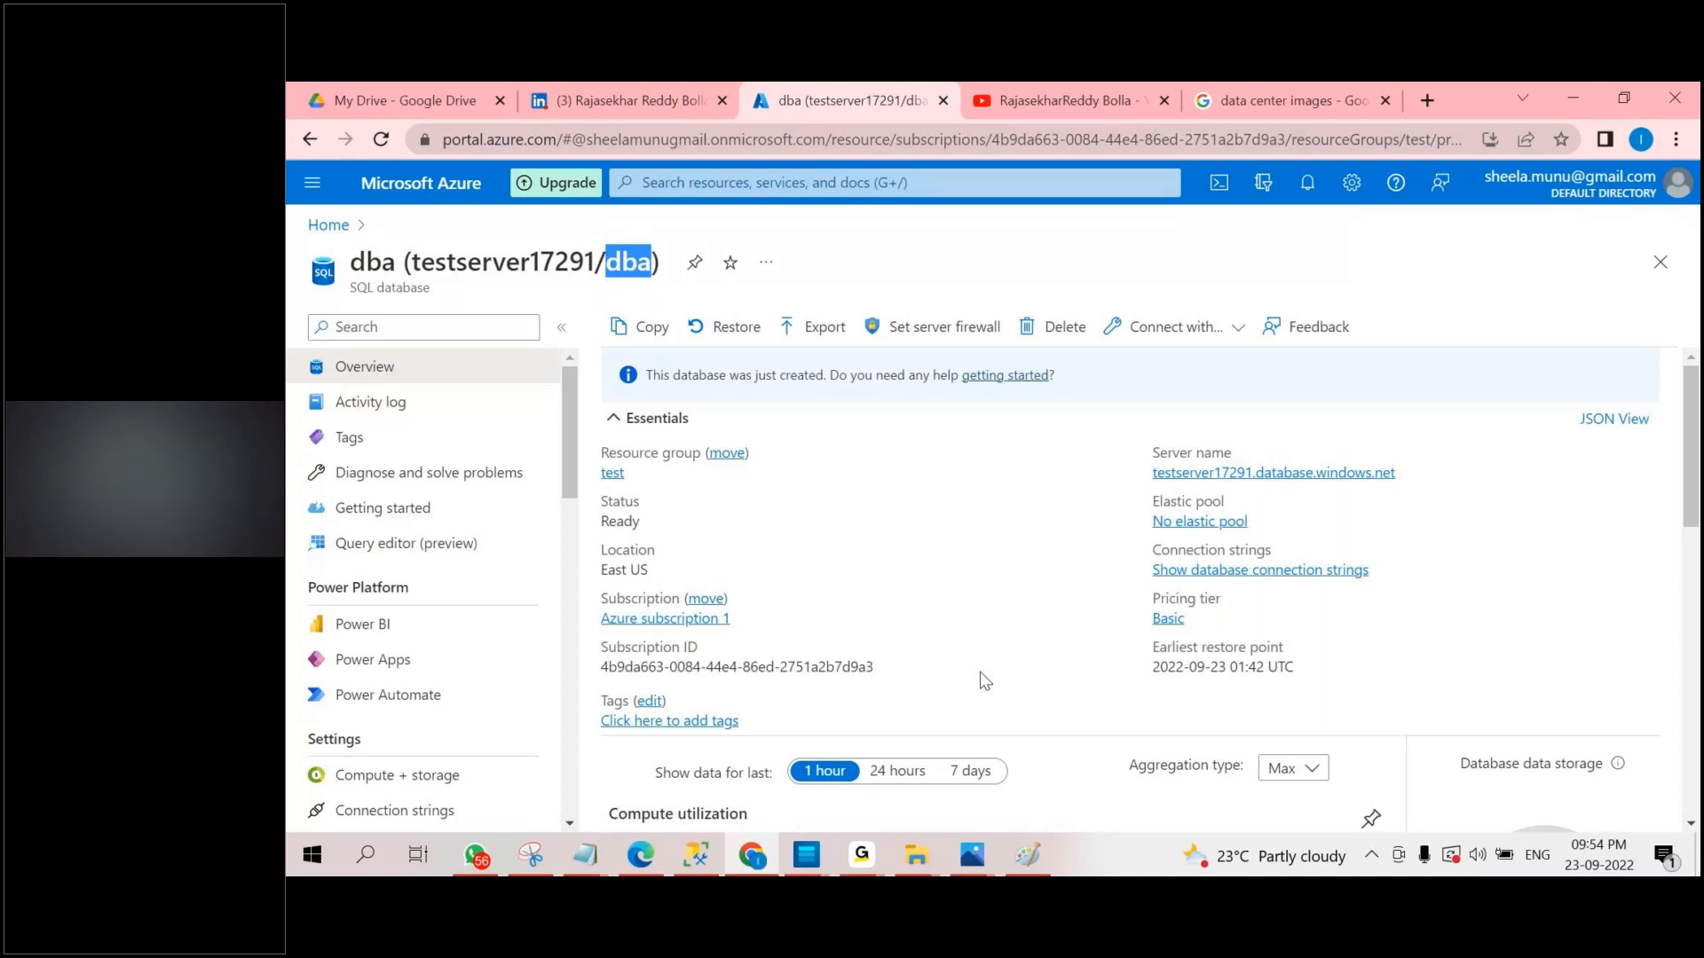
# Start a point-in-time restore of the dba database and set the restore point time to 4:20:20 PM.
pyautogui.click(715, 327)
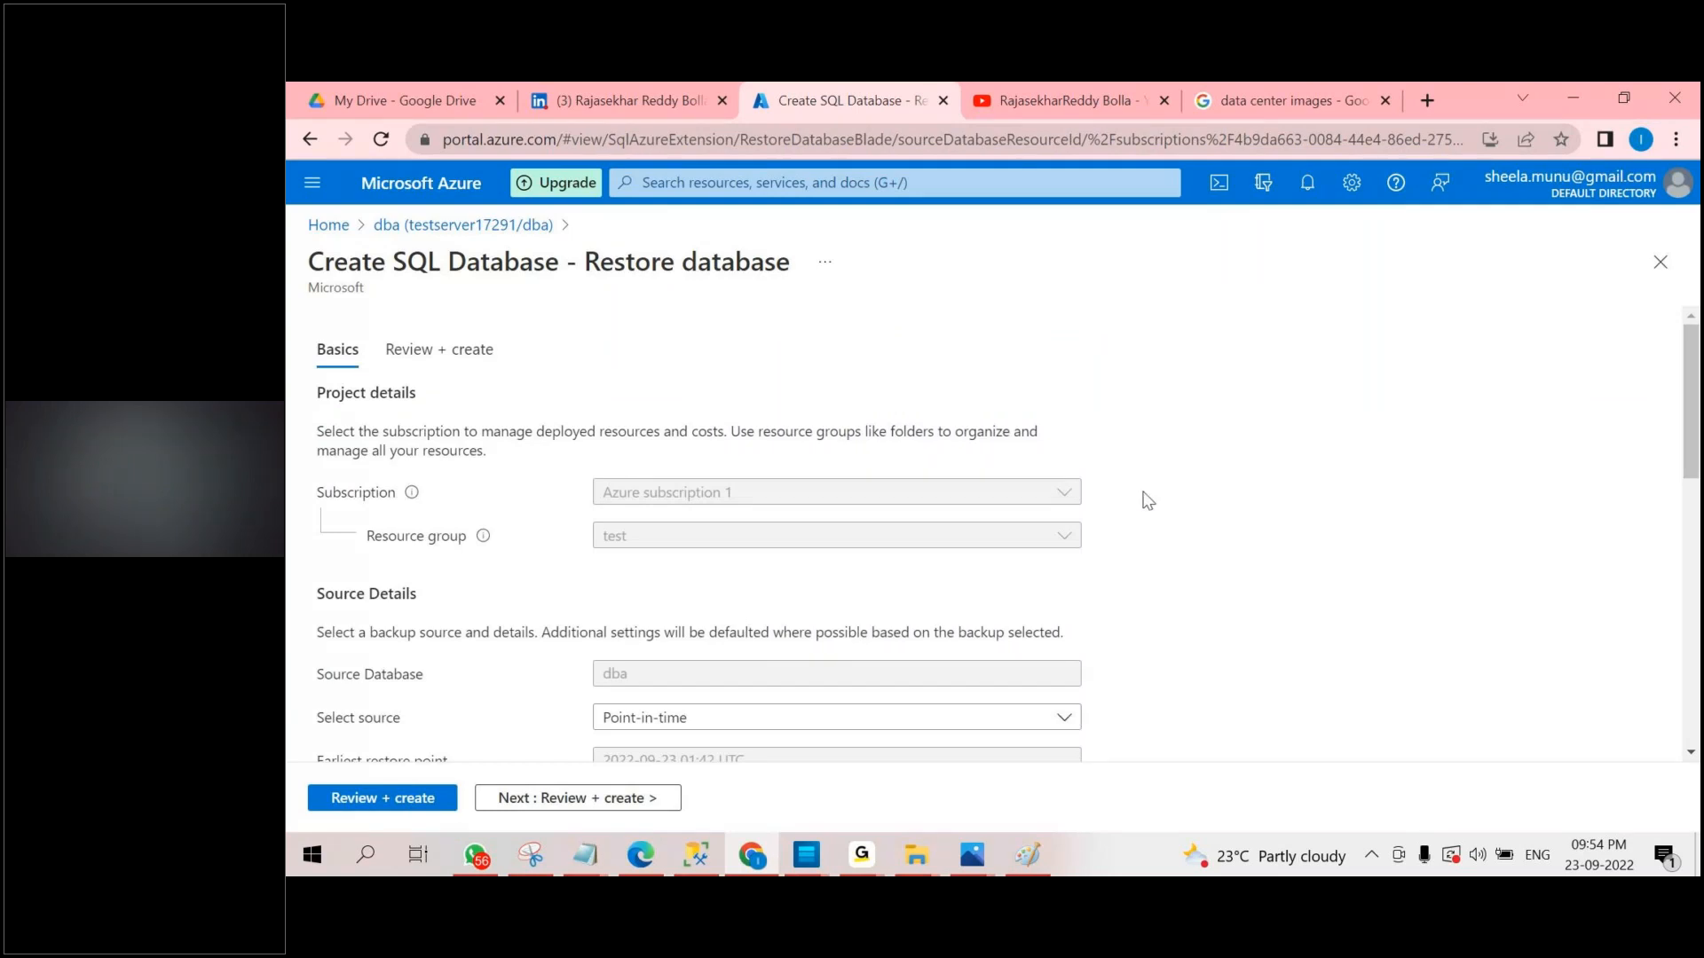
pyautogui.scroll(-2, 1159, 497)
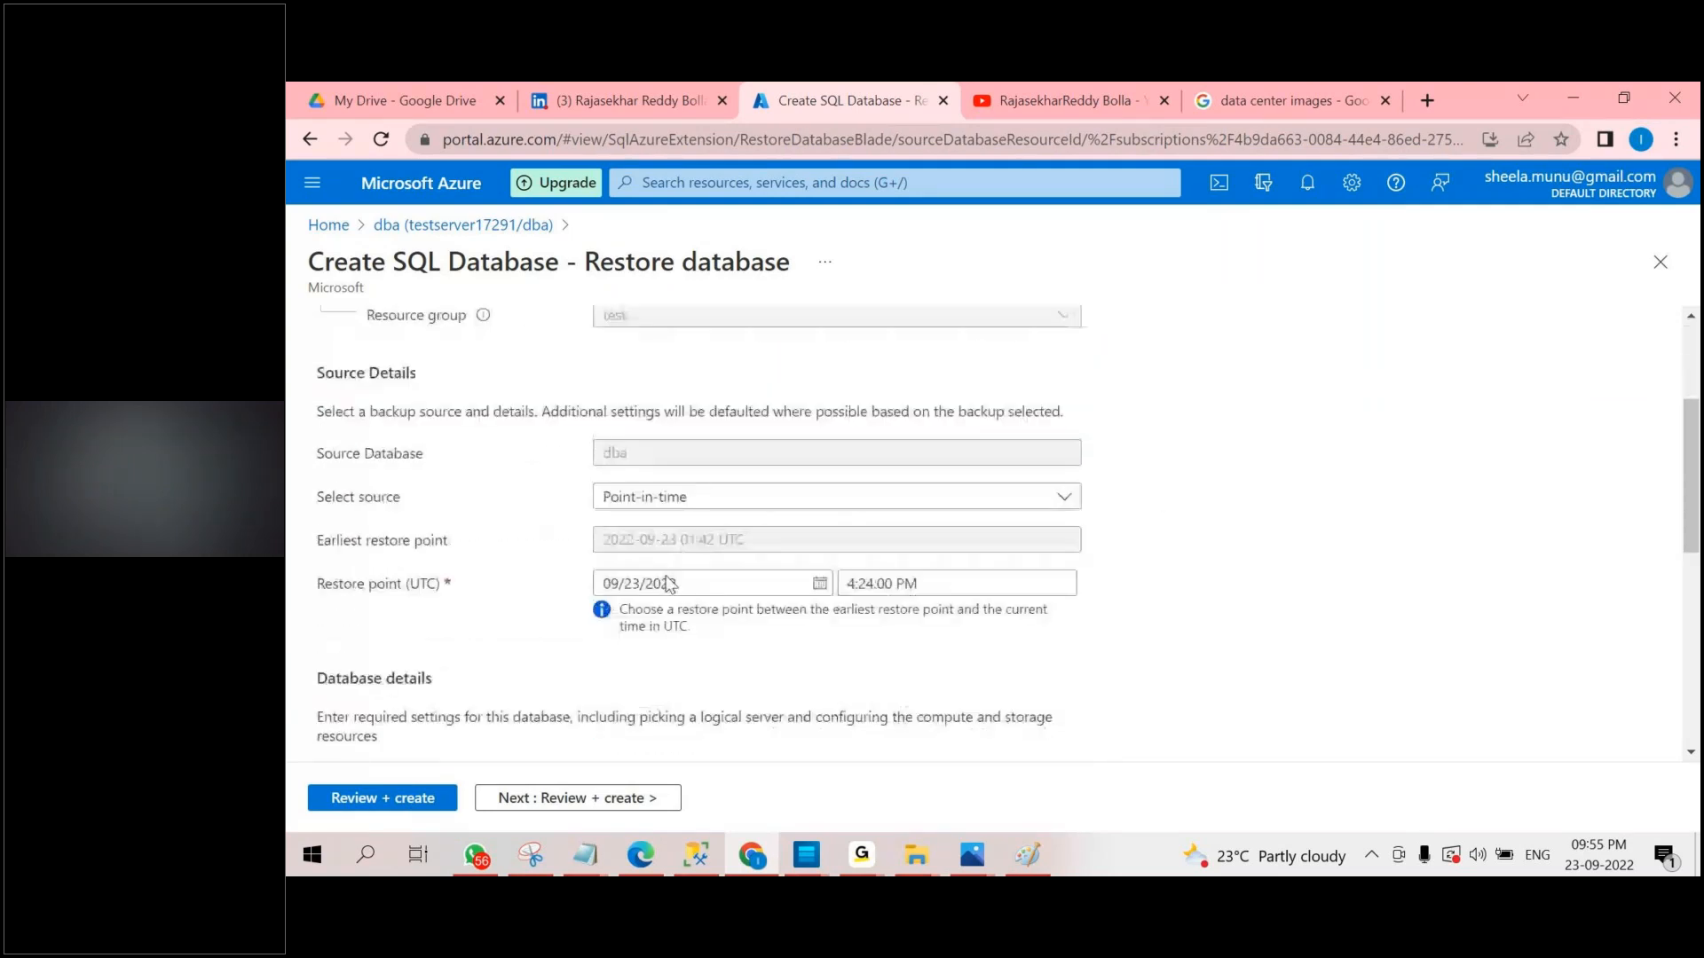
pyautogui.click(868, 583)
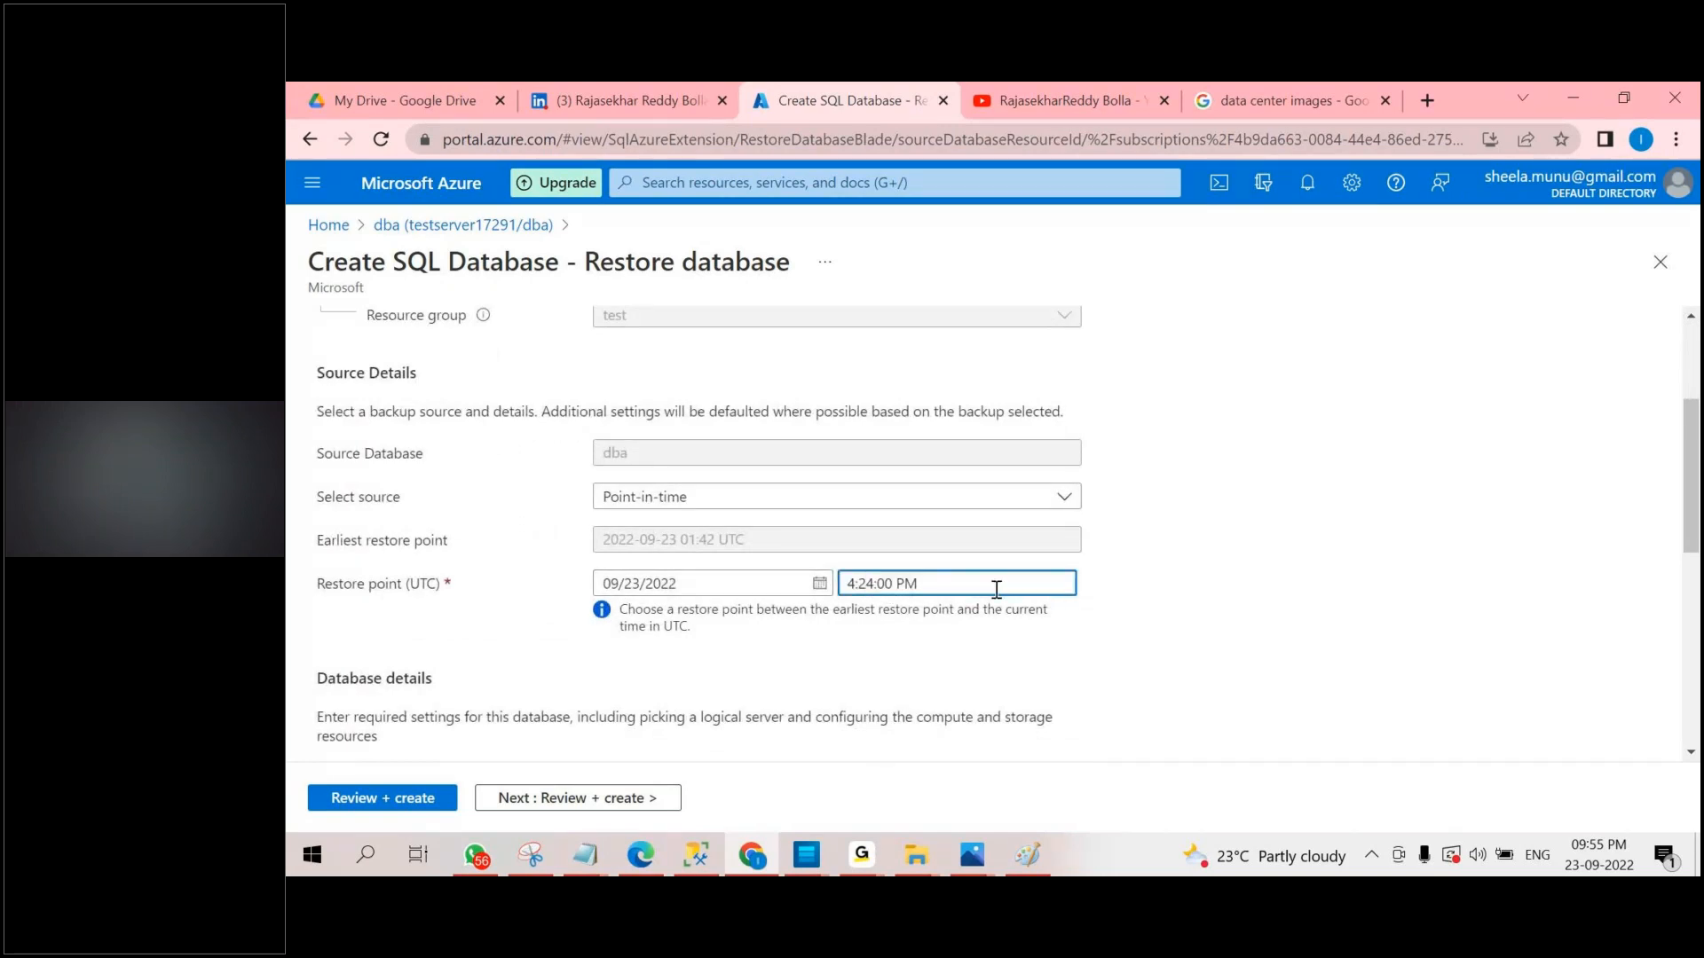
pyautogui.press('Delete')
pyautogui.write('0')
pyautogui.moveTo(876, 584); pyautogui.dragTo(893, 584)
pyautogui.write('20')
pyautogui.scroll(-4, 1070, 639)
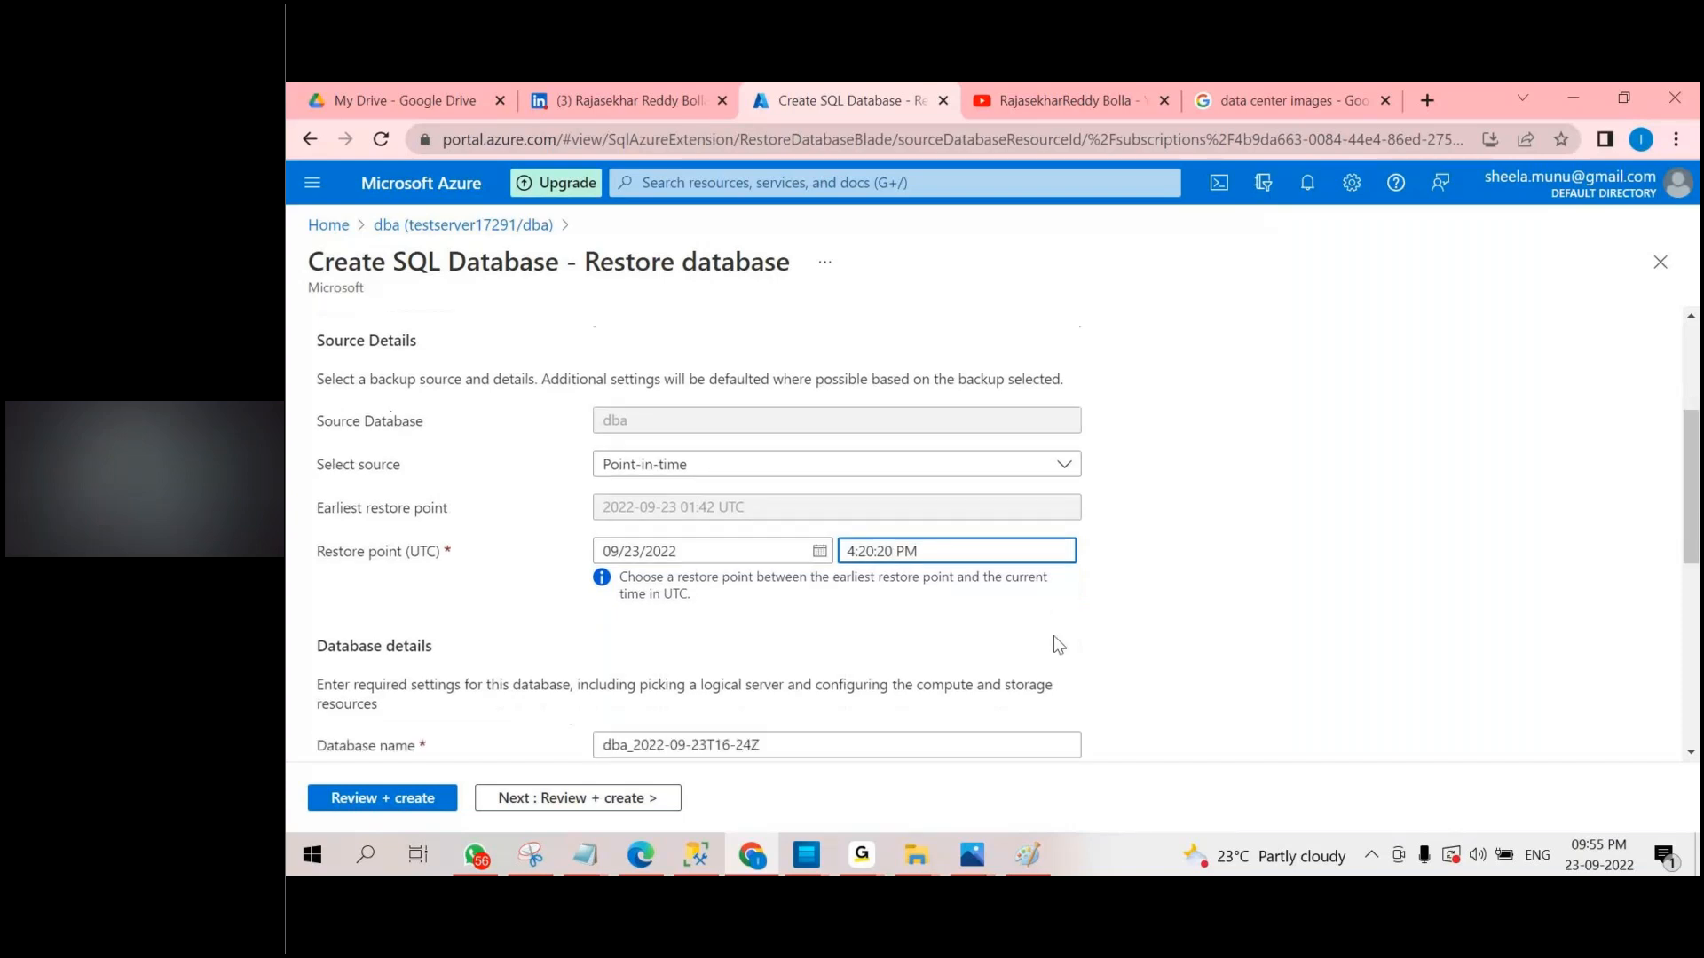
# Highlight the restored database's proposed name and compare it with the chosen restore point.
pyautogui.scroll(-1, 947, 631)
pyautogui.moveTo(603, 335); pyautogui.dragTo(872, 336)
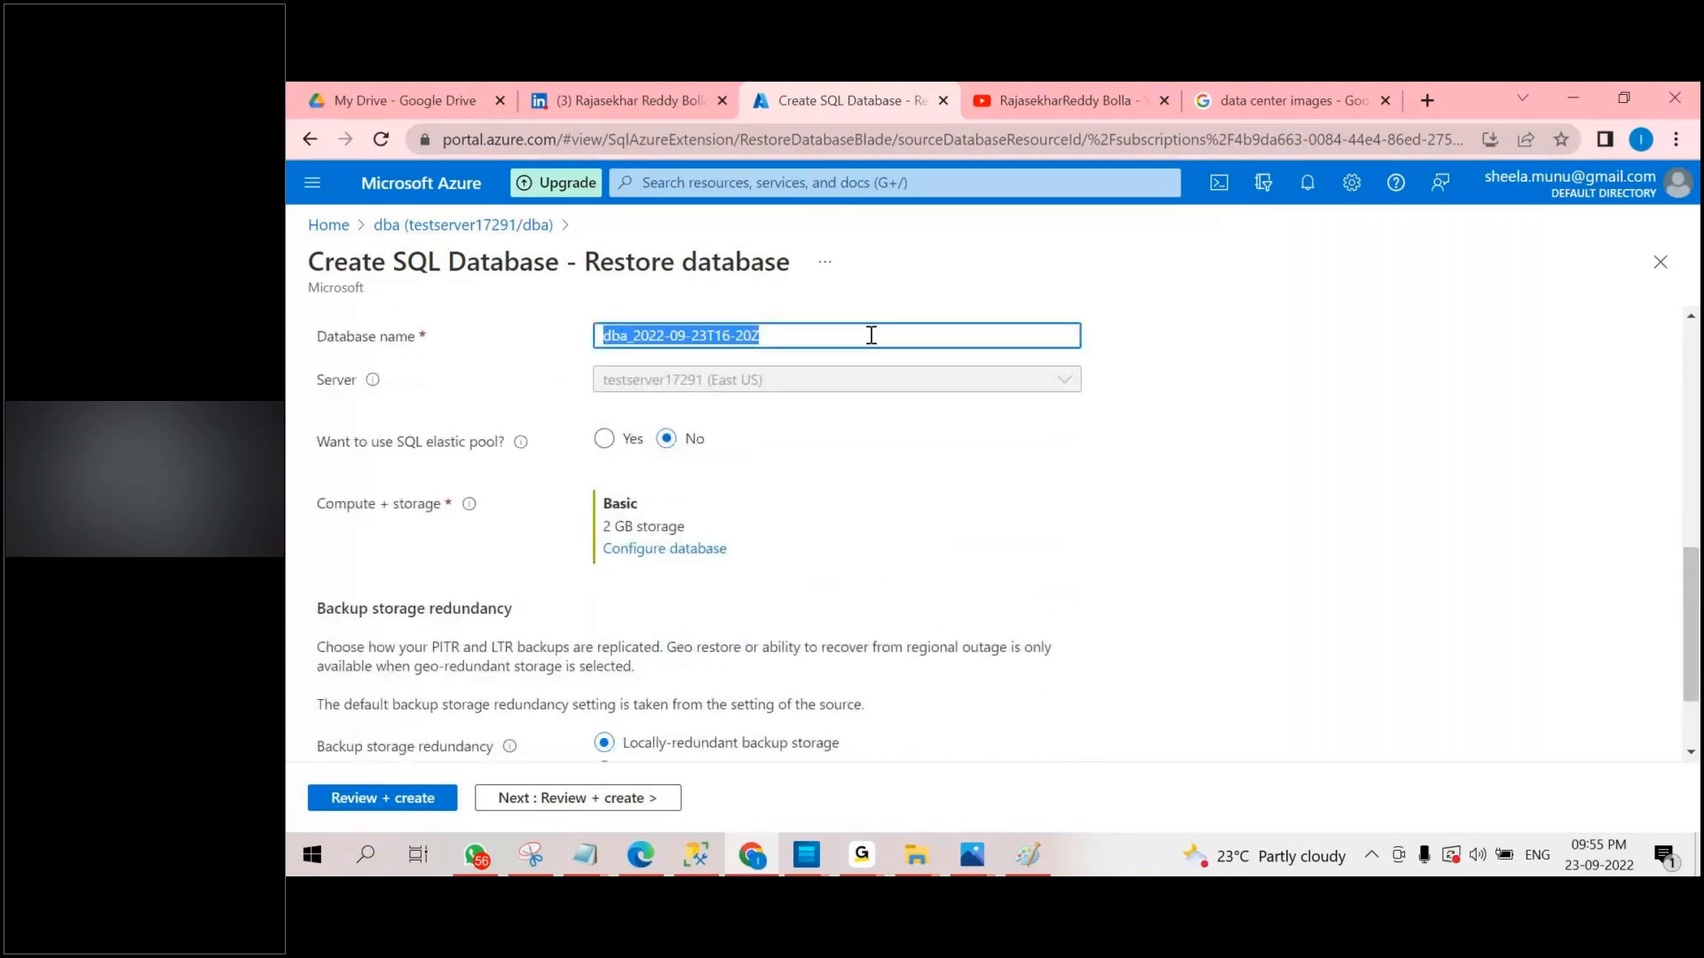
pyautogui.scroll(2, 872, 335)
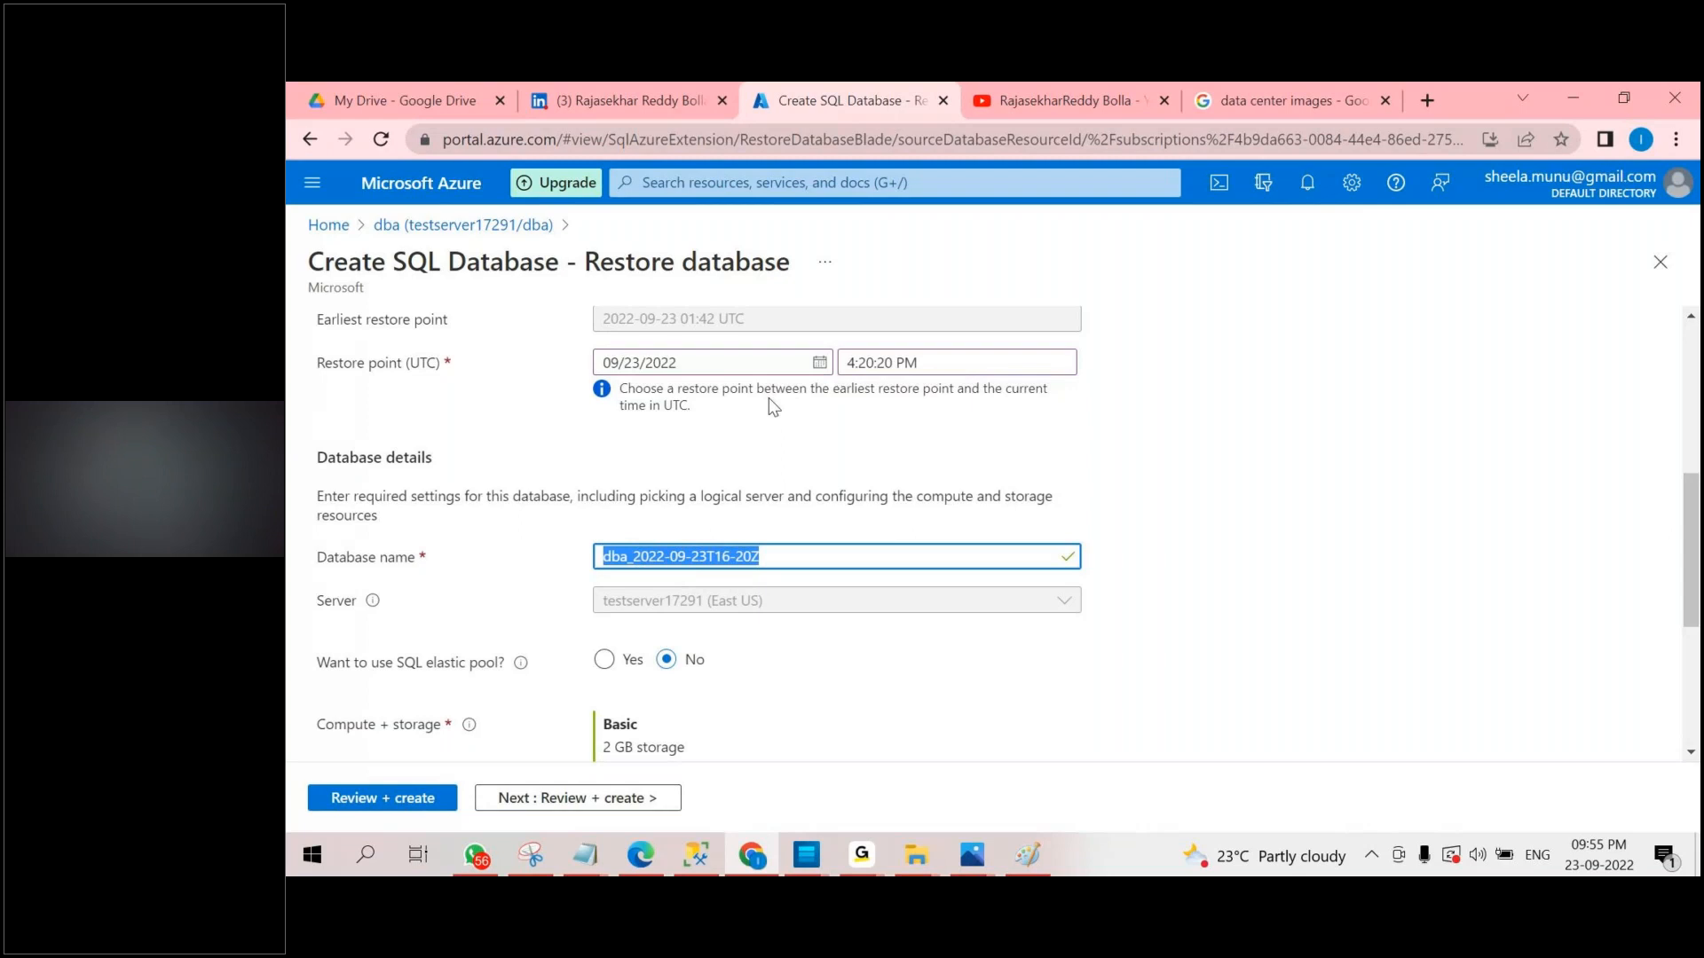
pyautogui.scroll(1, 798, 524)
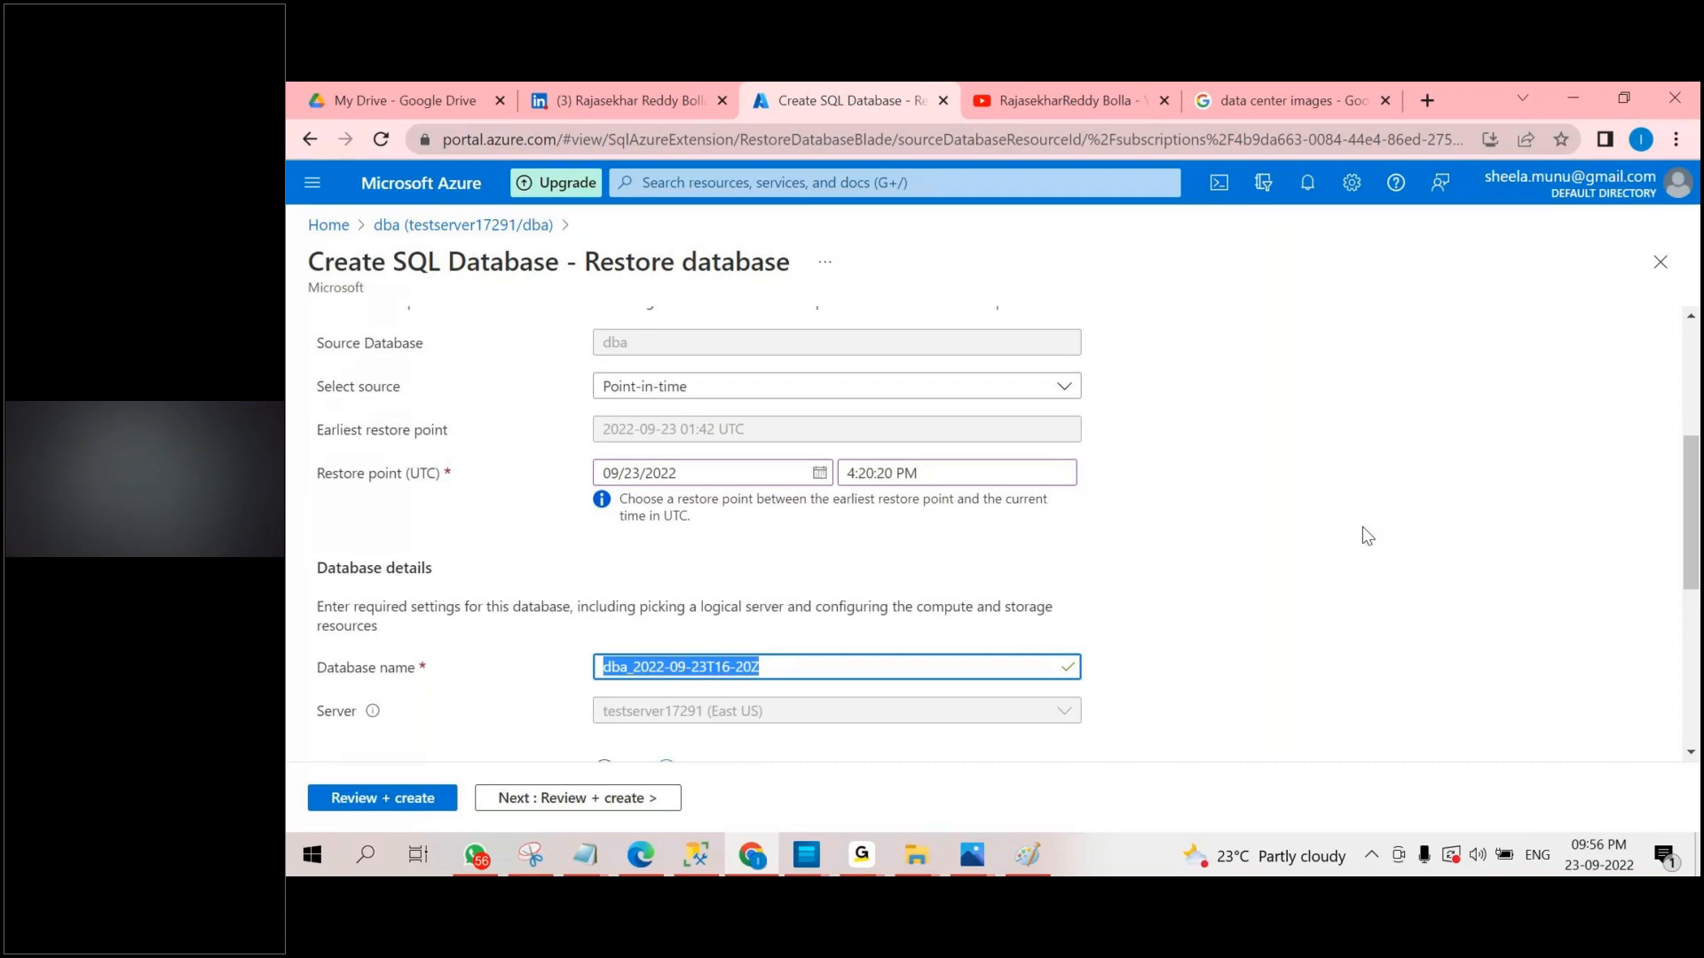
# View the Azure Models.jpeg.jpg diagram in Photos, then return to the restore form in Chrome.
pyautogui.moveTo(990, 861)
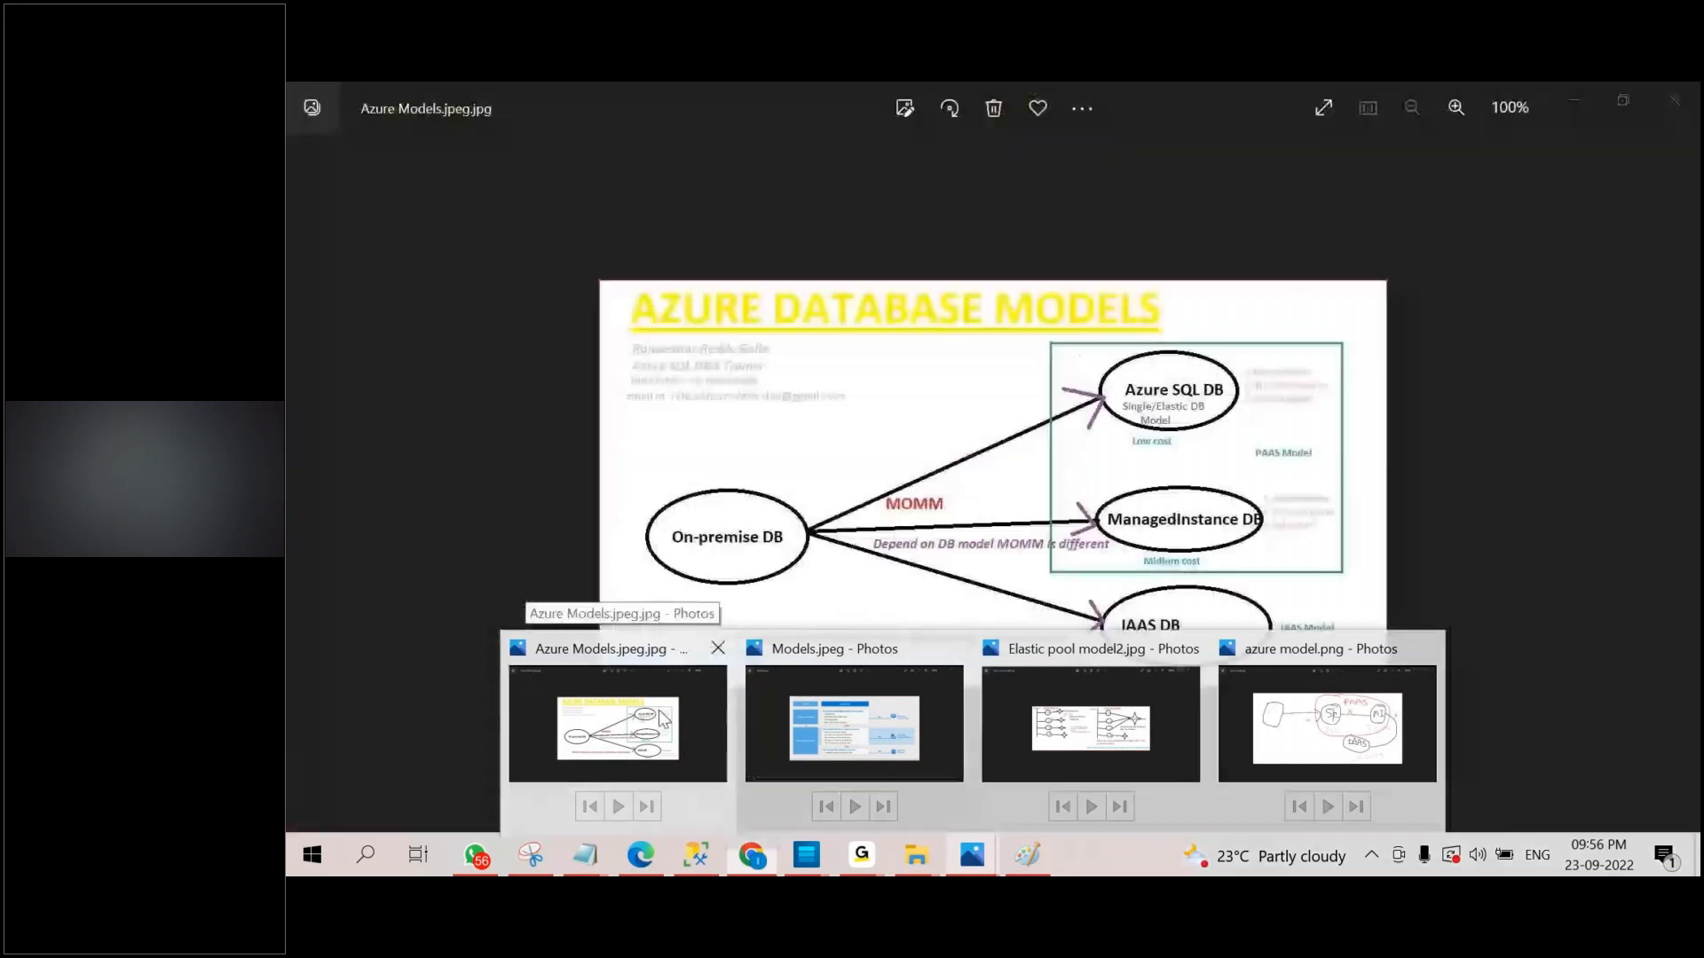
pyautogui.click(719, 759)
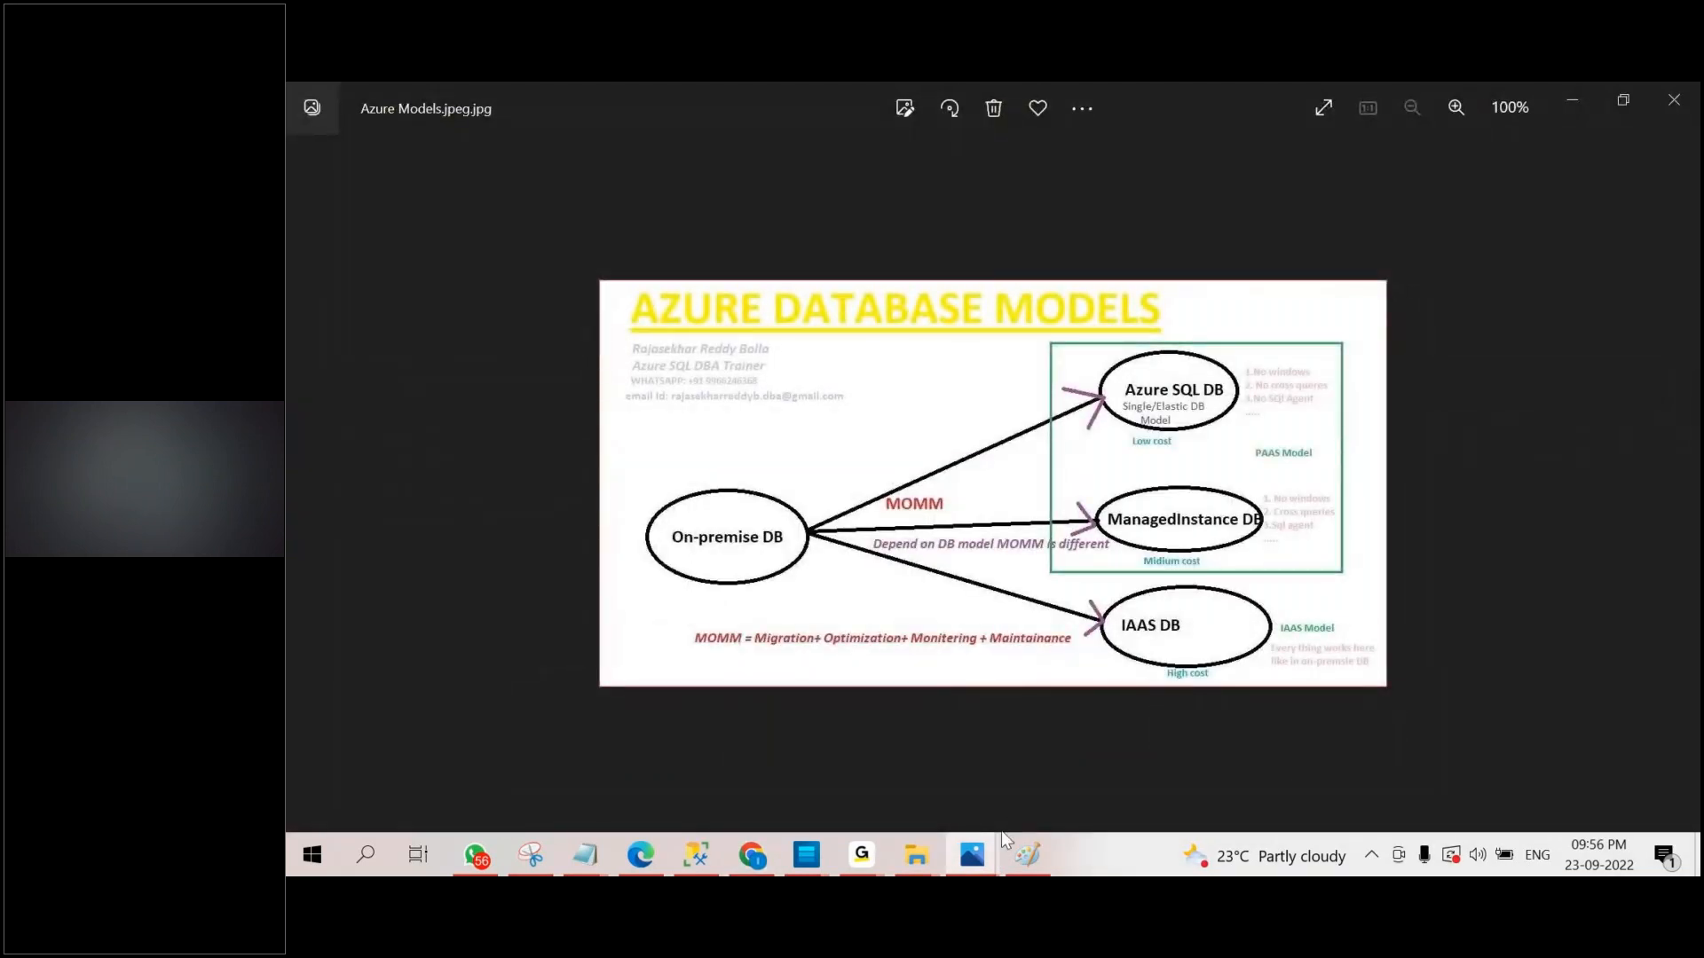
pyautogui.moveTo(1000, 846)
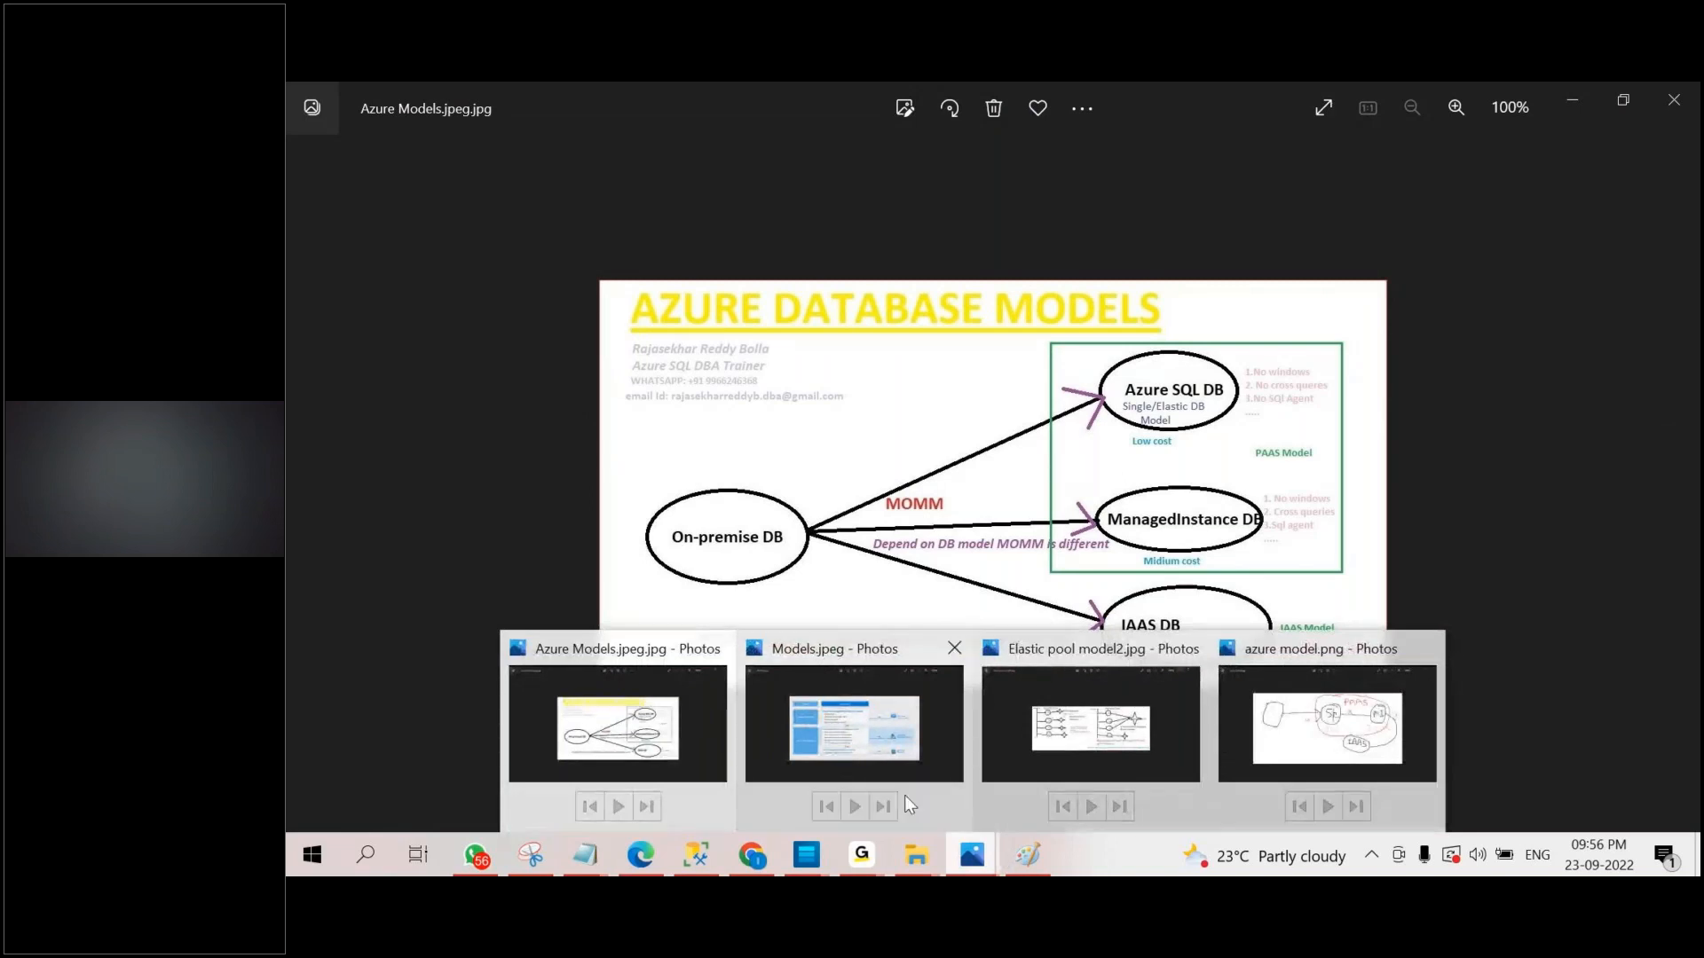
pyautogui.click(697, 752)
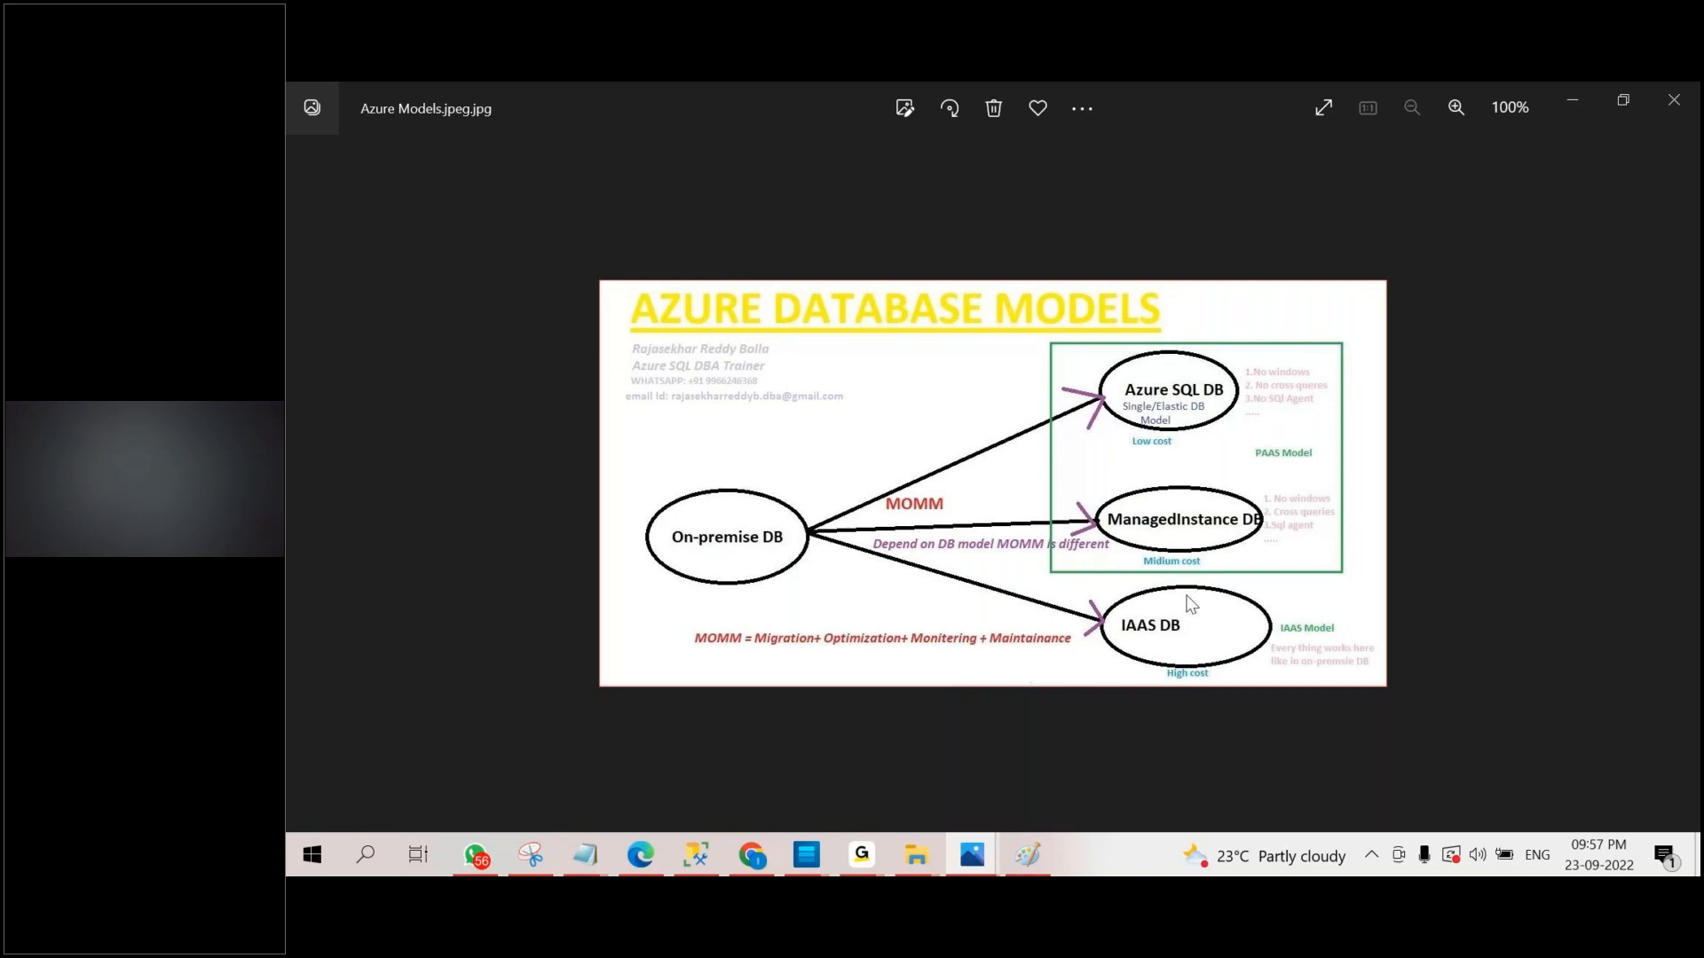
pyautogui.click(751, 855)
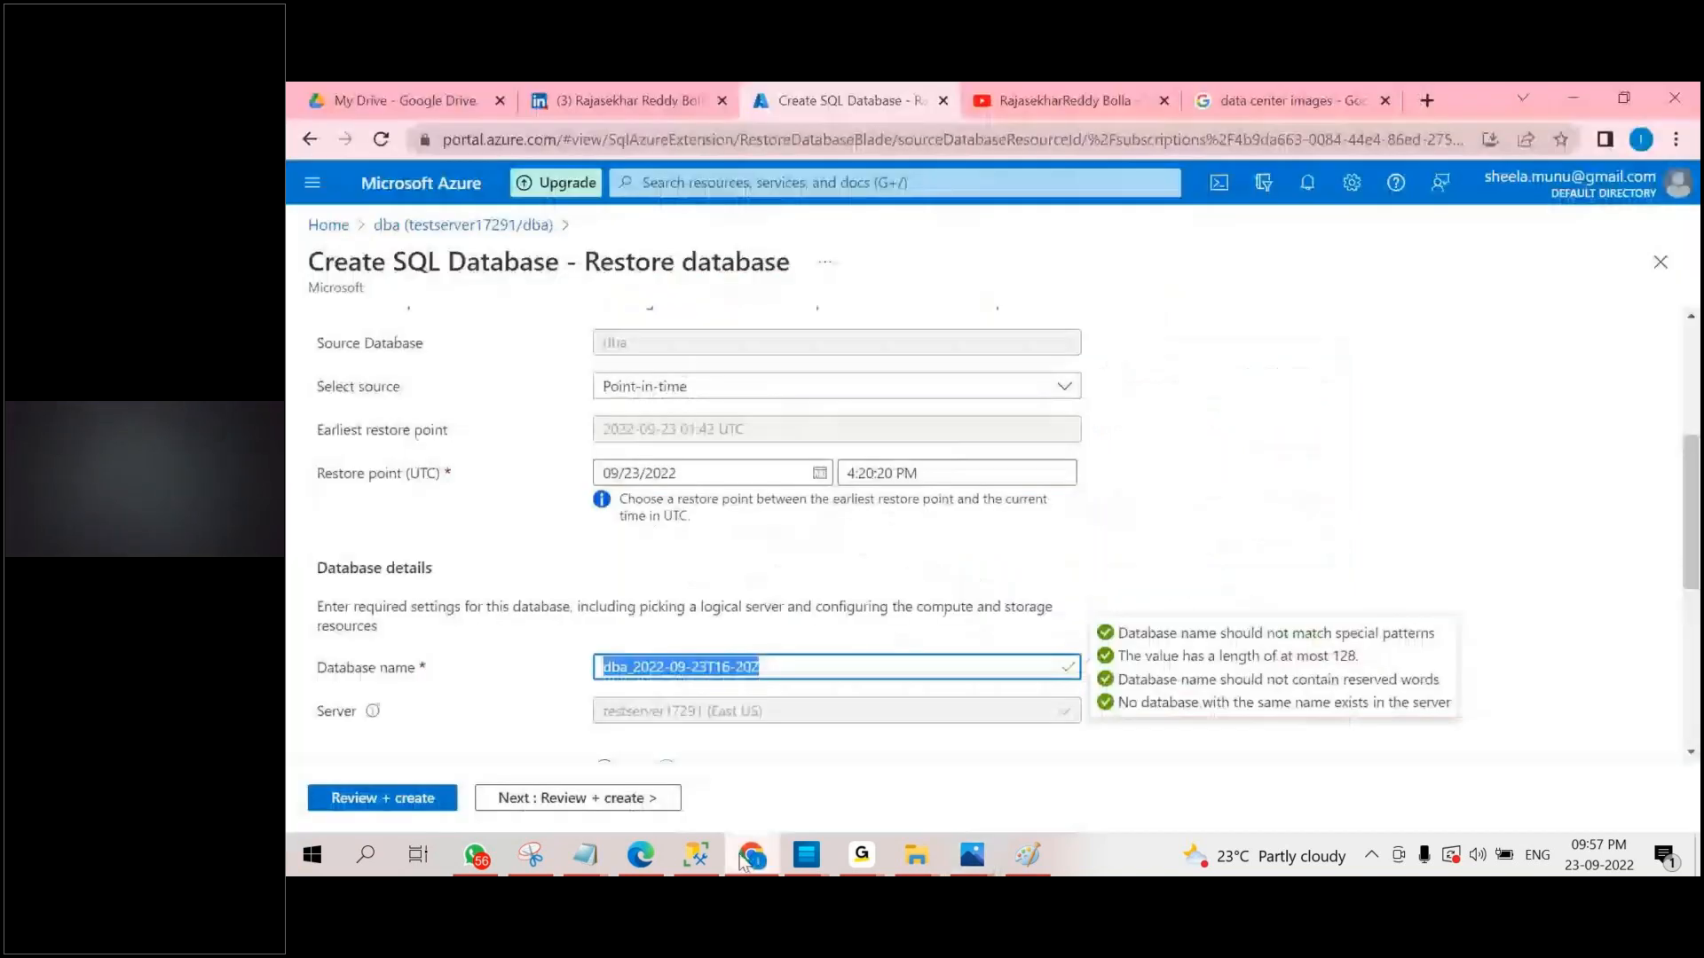
# Check the portal notifications, then return to the Azure home page, discarding the unsaved restore form.
pyautogui.click(559, 142)
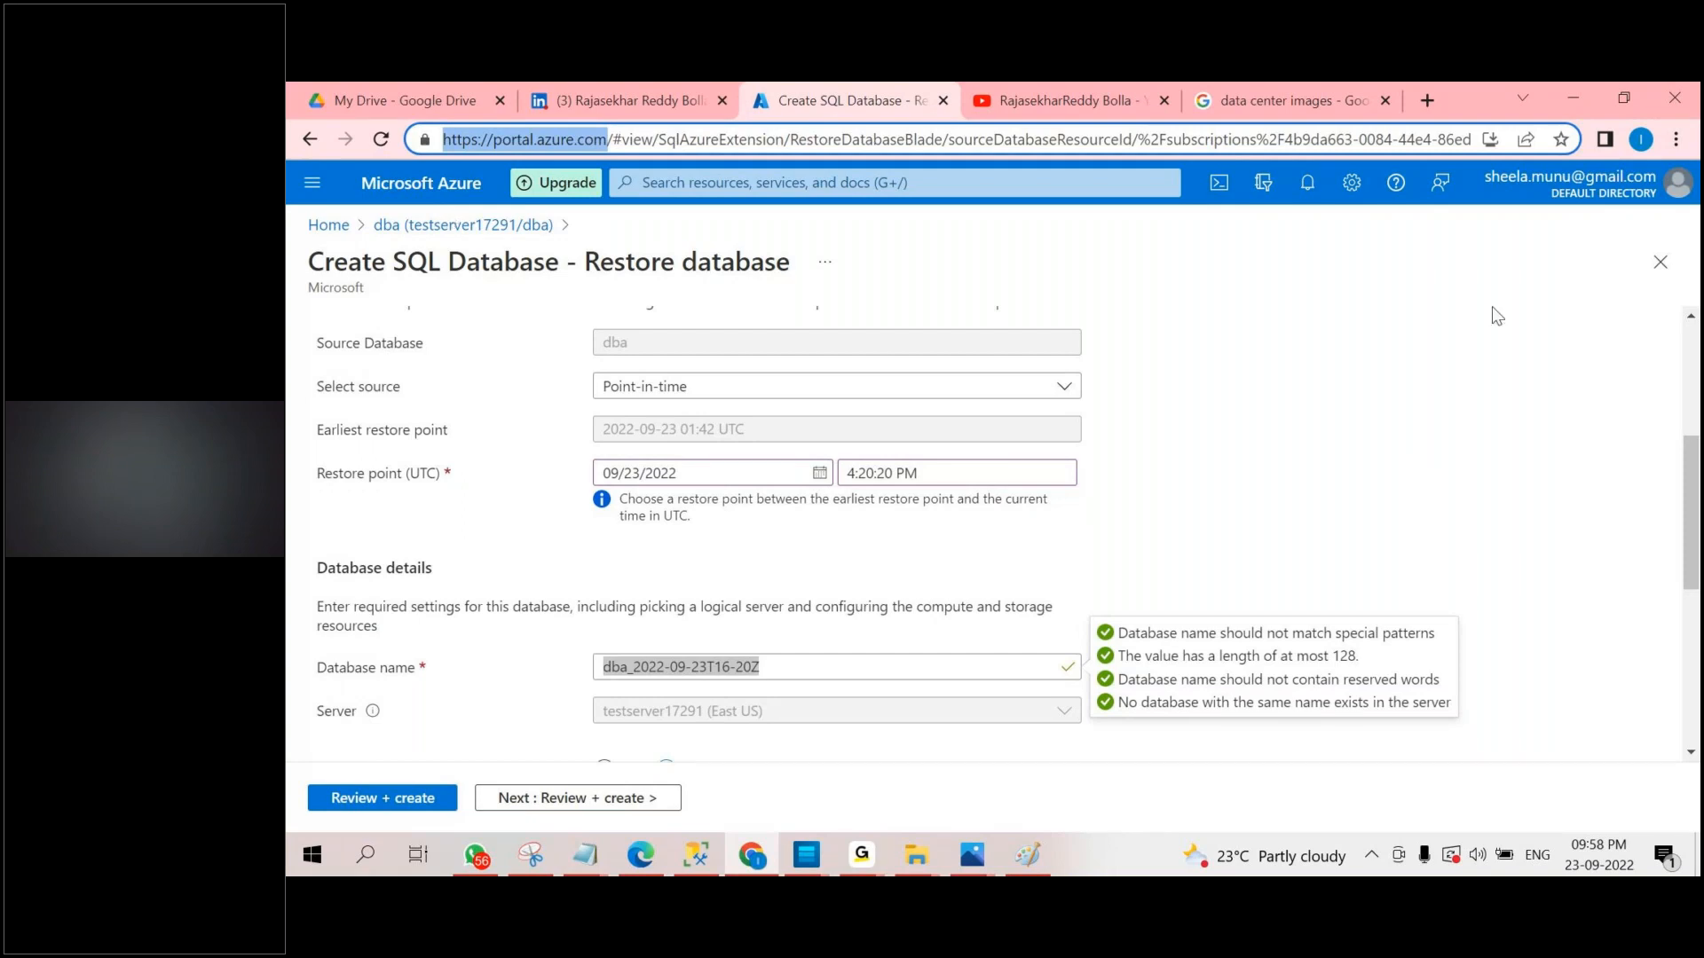
pyautogui.click(1309, 187)
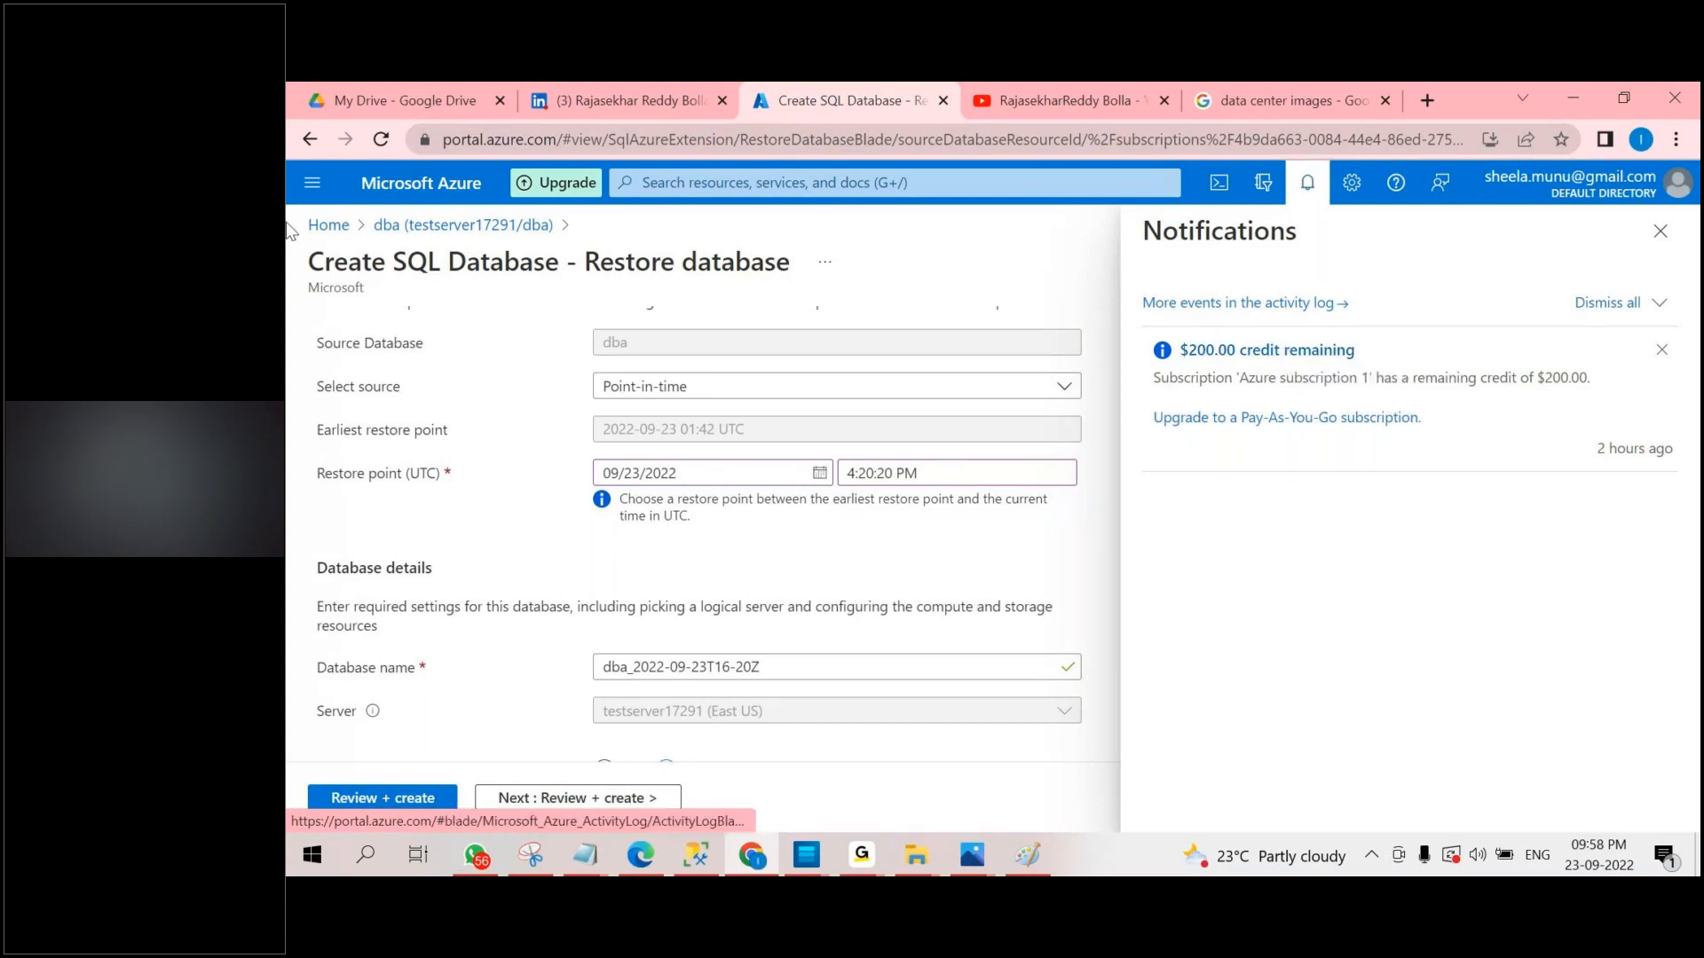
pyautogui.click(327, 226)
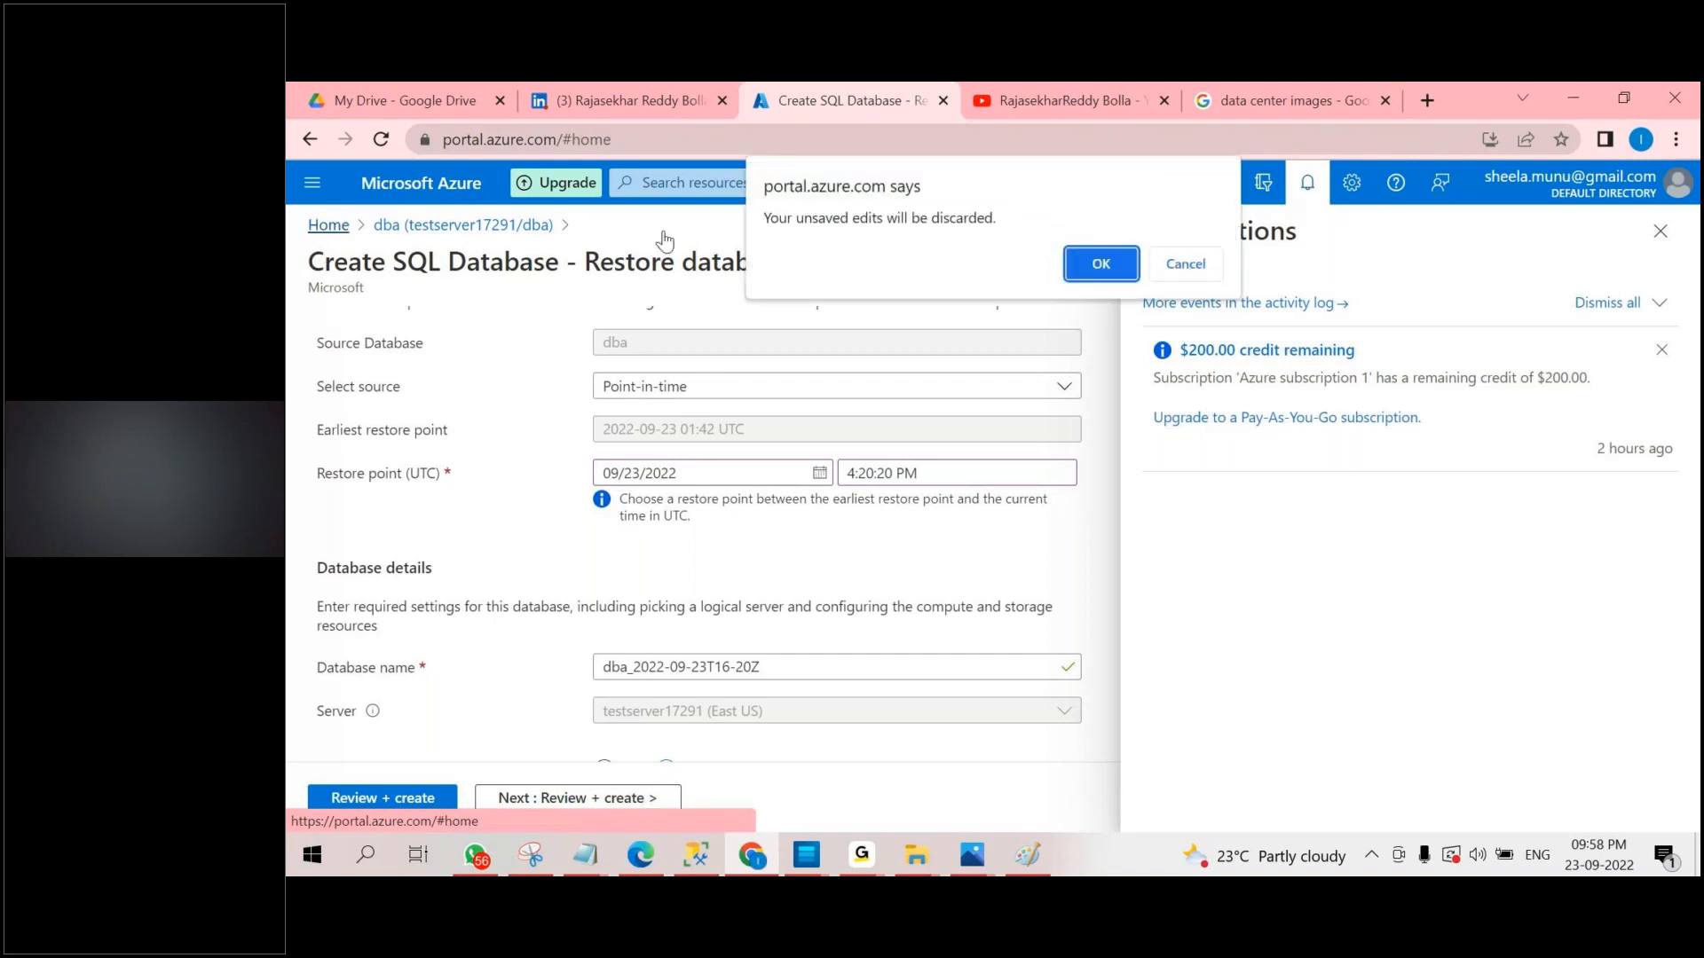
pyautogui.click(1100, 264)
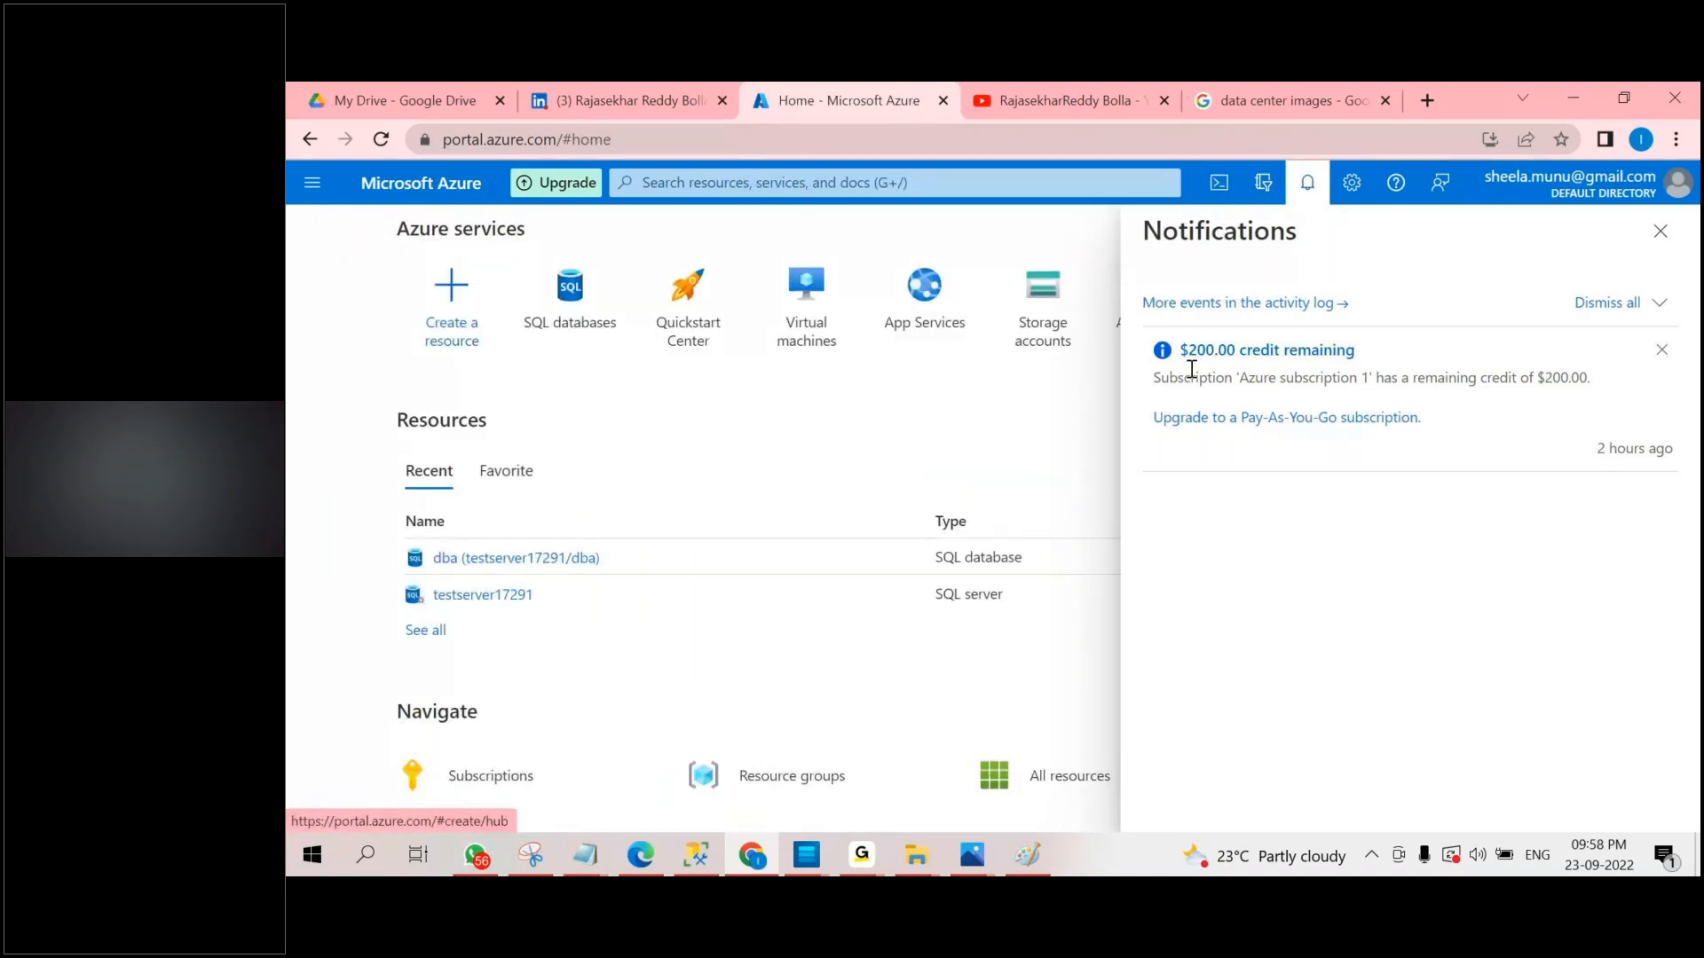
# Open the compute and storage settings of the dba database through its pricing tier.
pyautogui.click(589, 558)
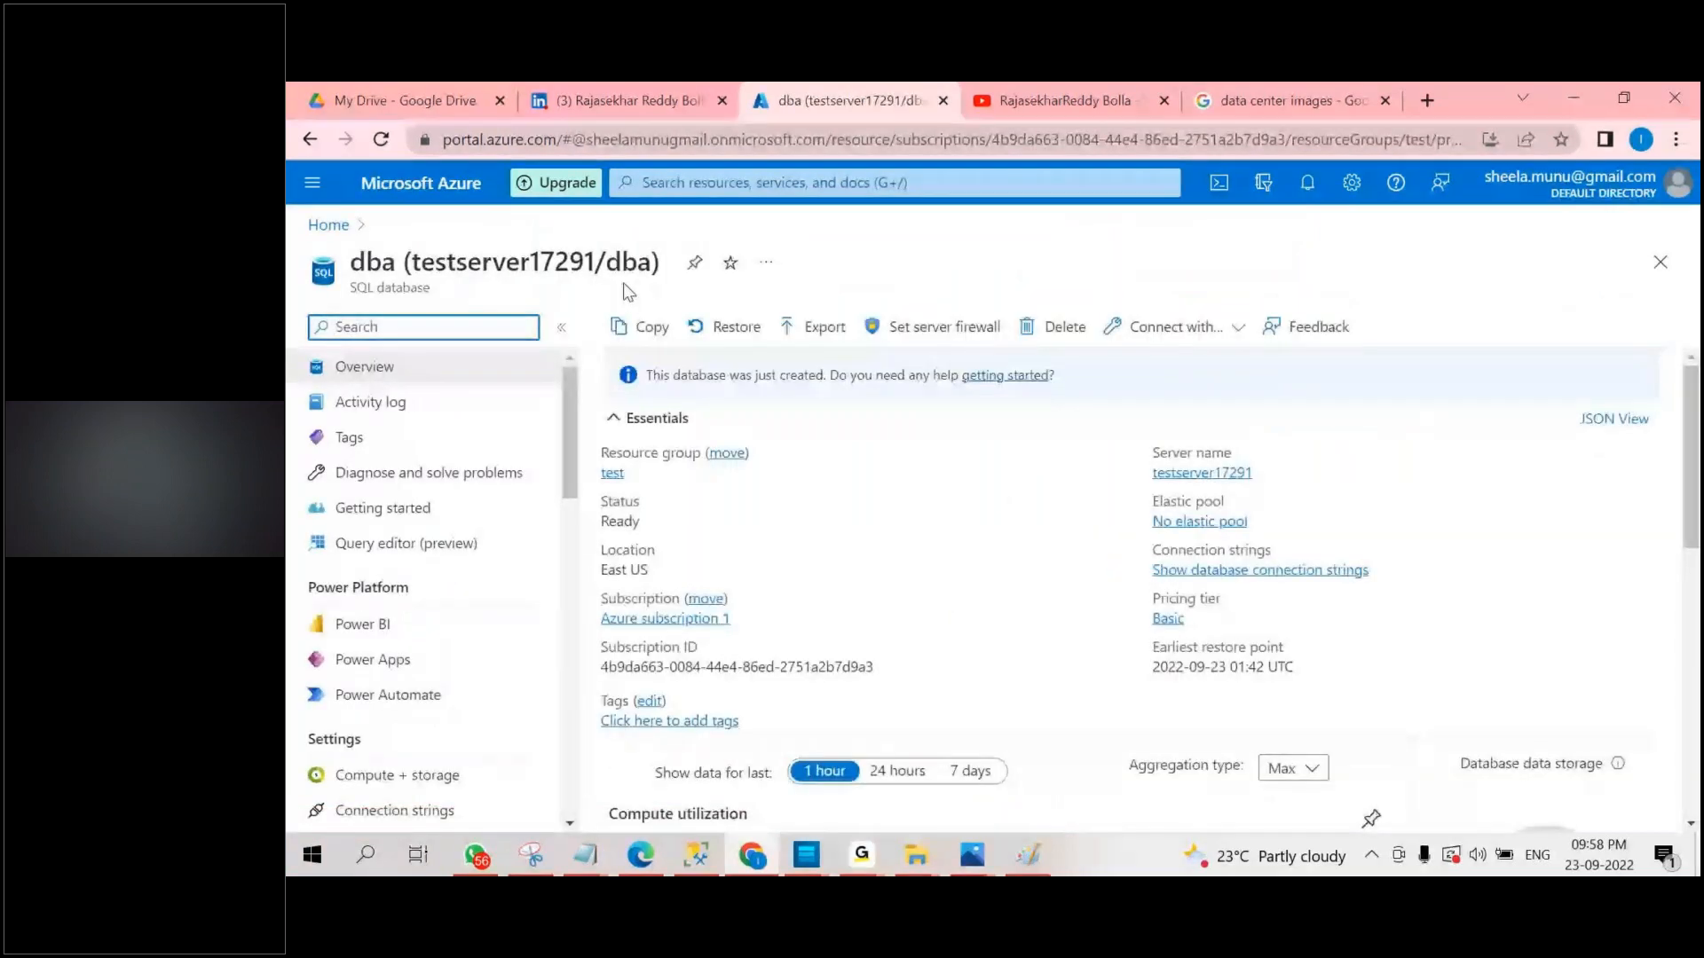
pyautogui.scroll(-1, 888, 417)
pyautogui.click(1168, 511)
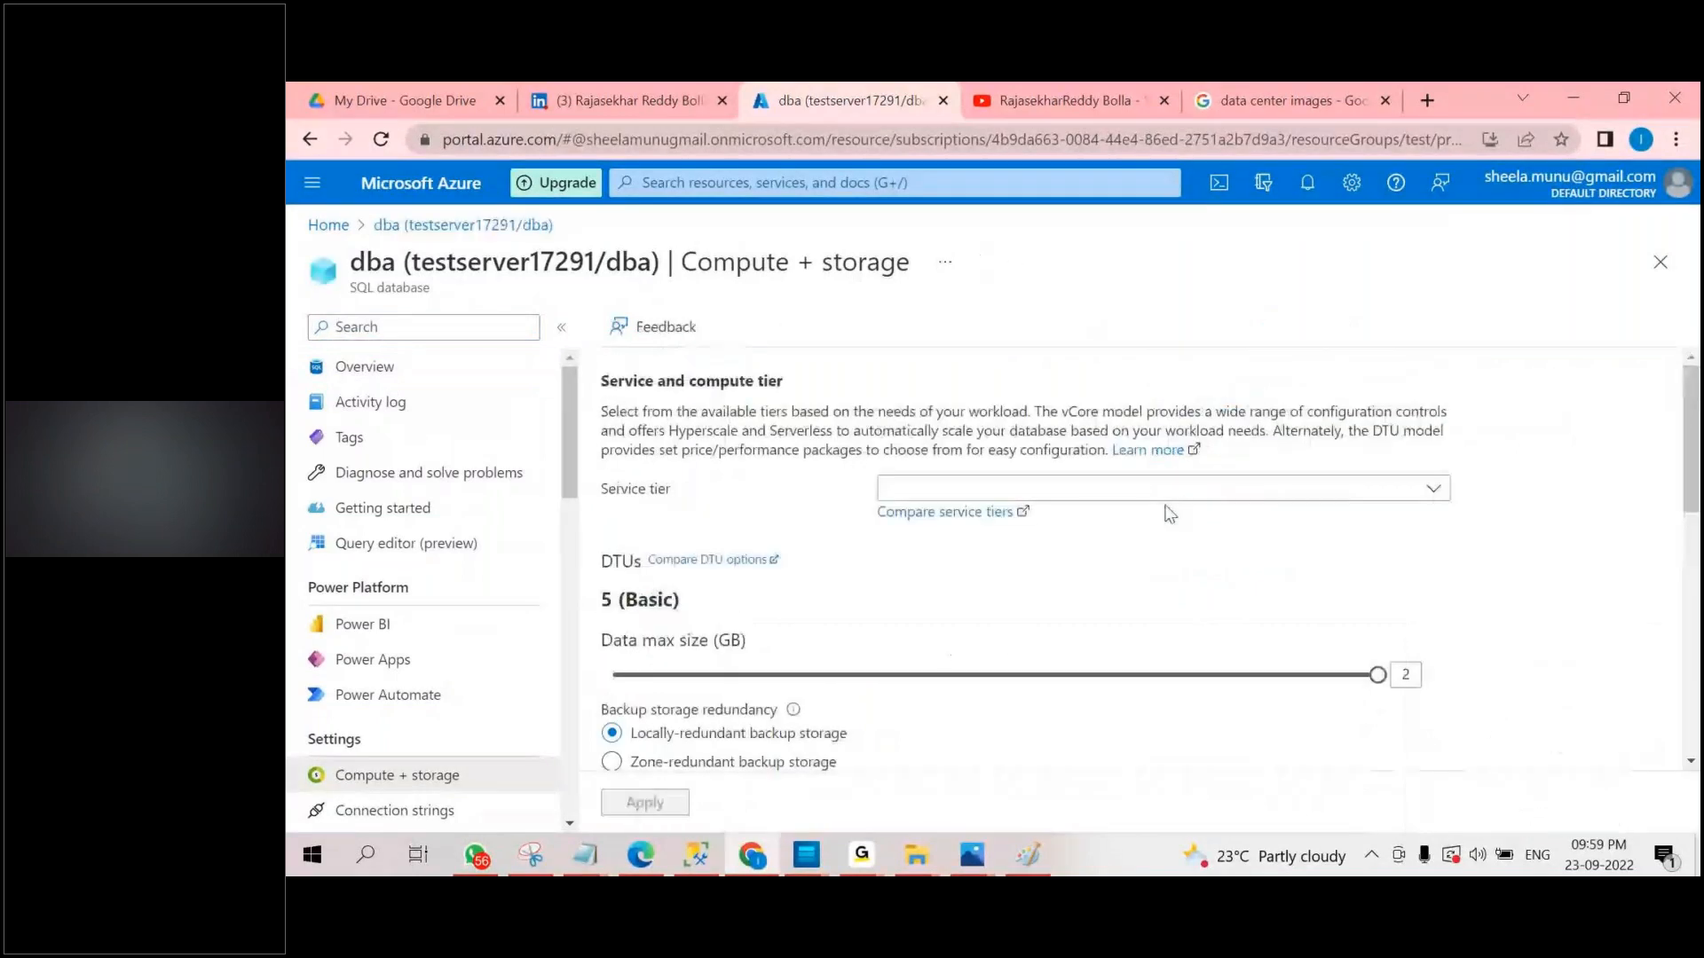
# Examine the dba database's service tier, utilization chart and estimated monthly cost.
pyautogui.scroll(-10, 958, 532)
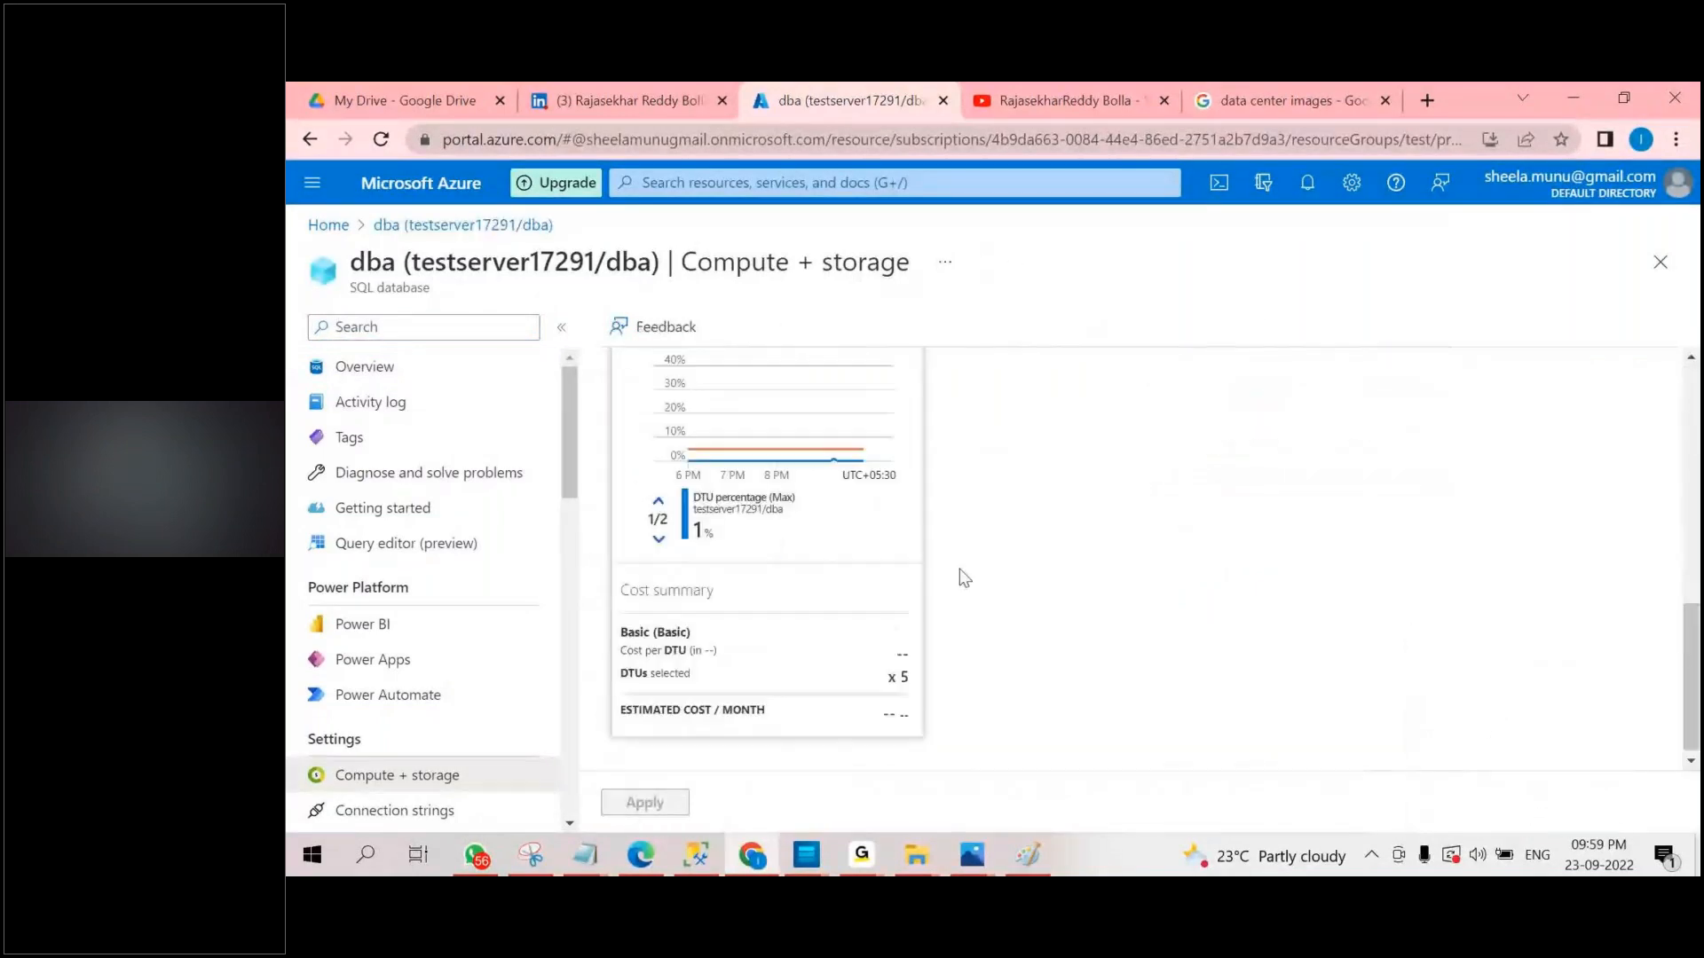
pyautogui.scroll(10, 883, 497)
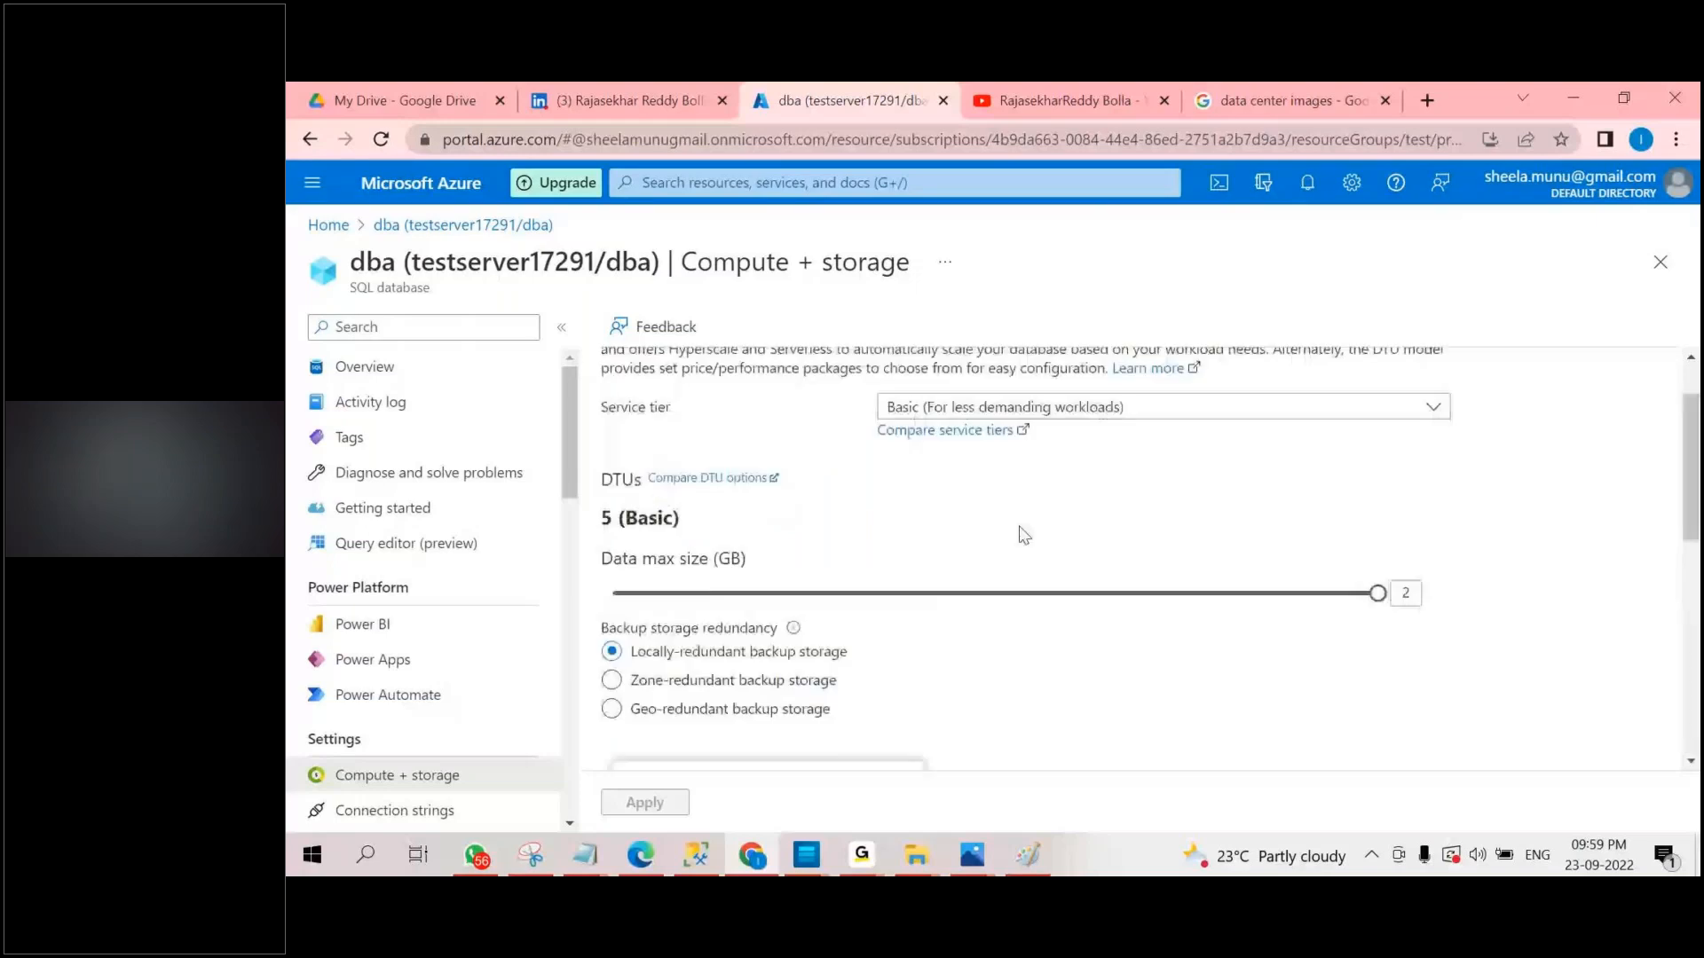
pyautogui.scroll(-10, 934, 553)
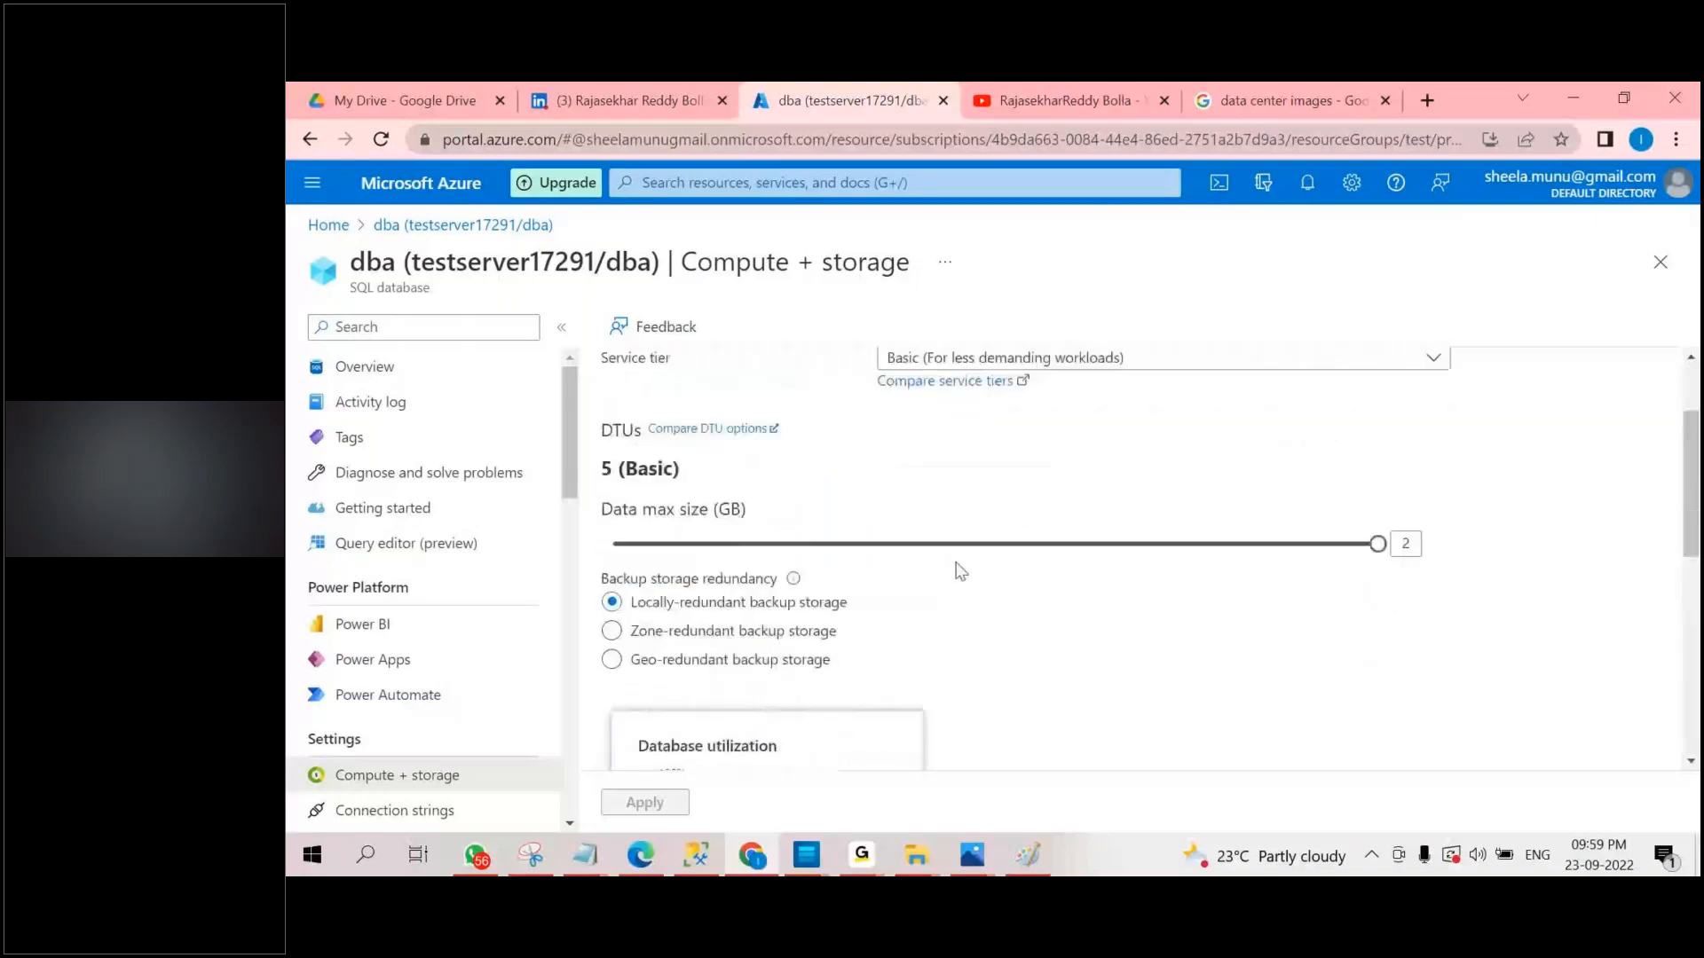
pyautogui.moveTo(853, 709); pyautogui.dragTo(1223, 712)
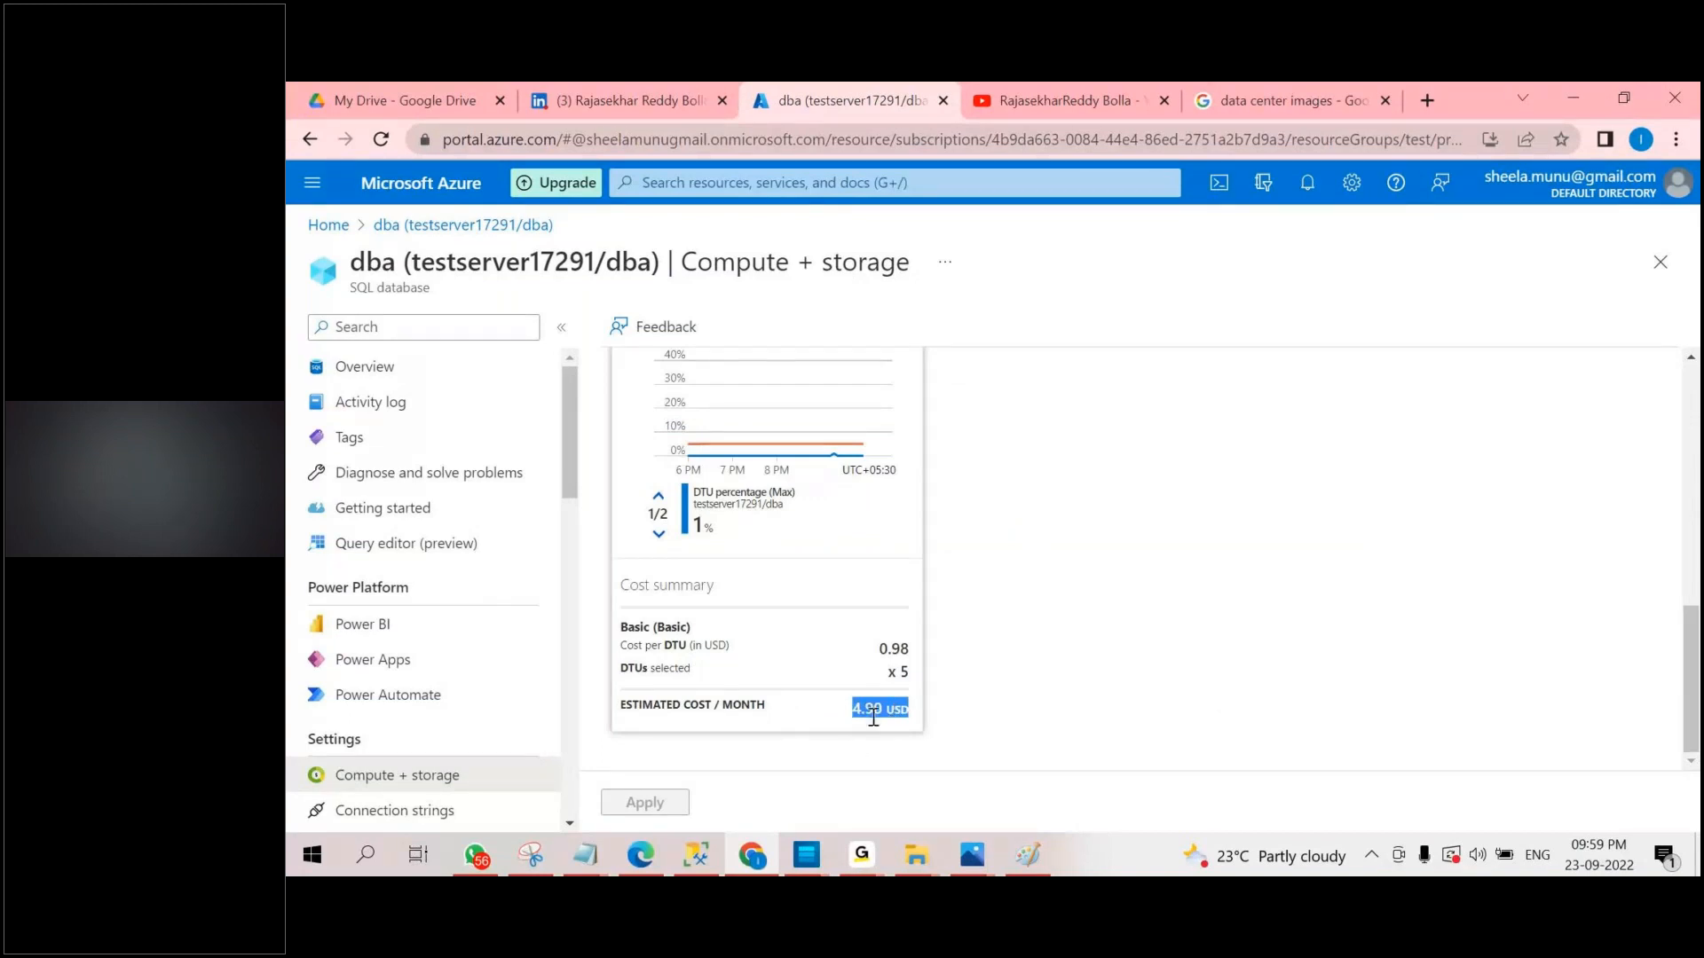
pyautogui.scroll(3, 875, 710)
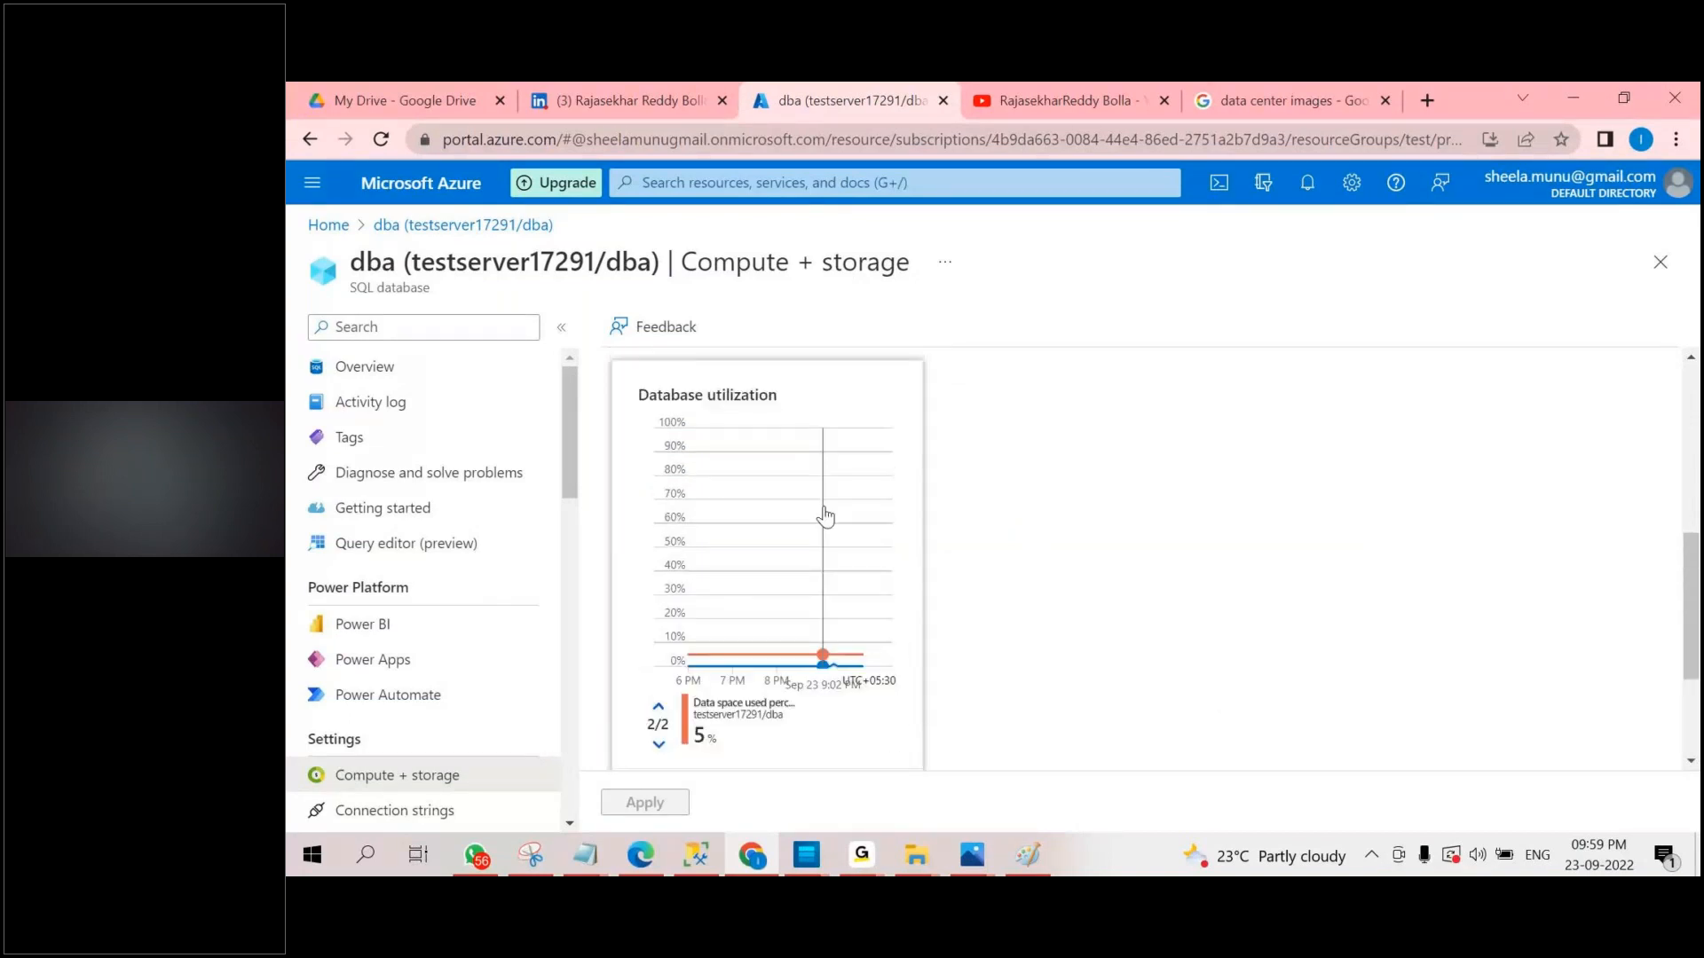
pyautogui.scroll(-3, 825, 519)
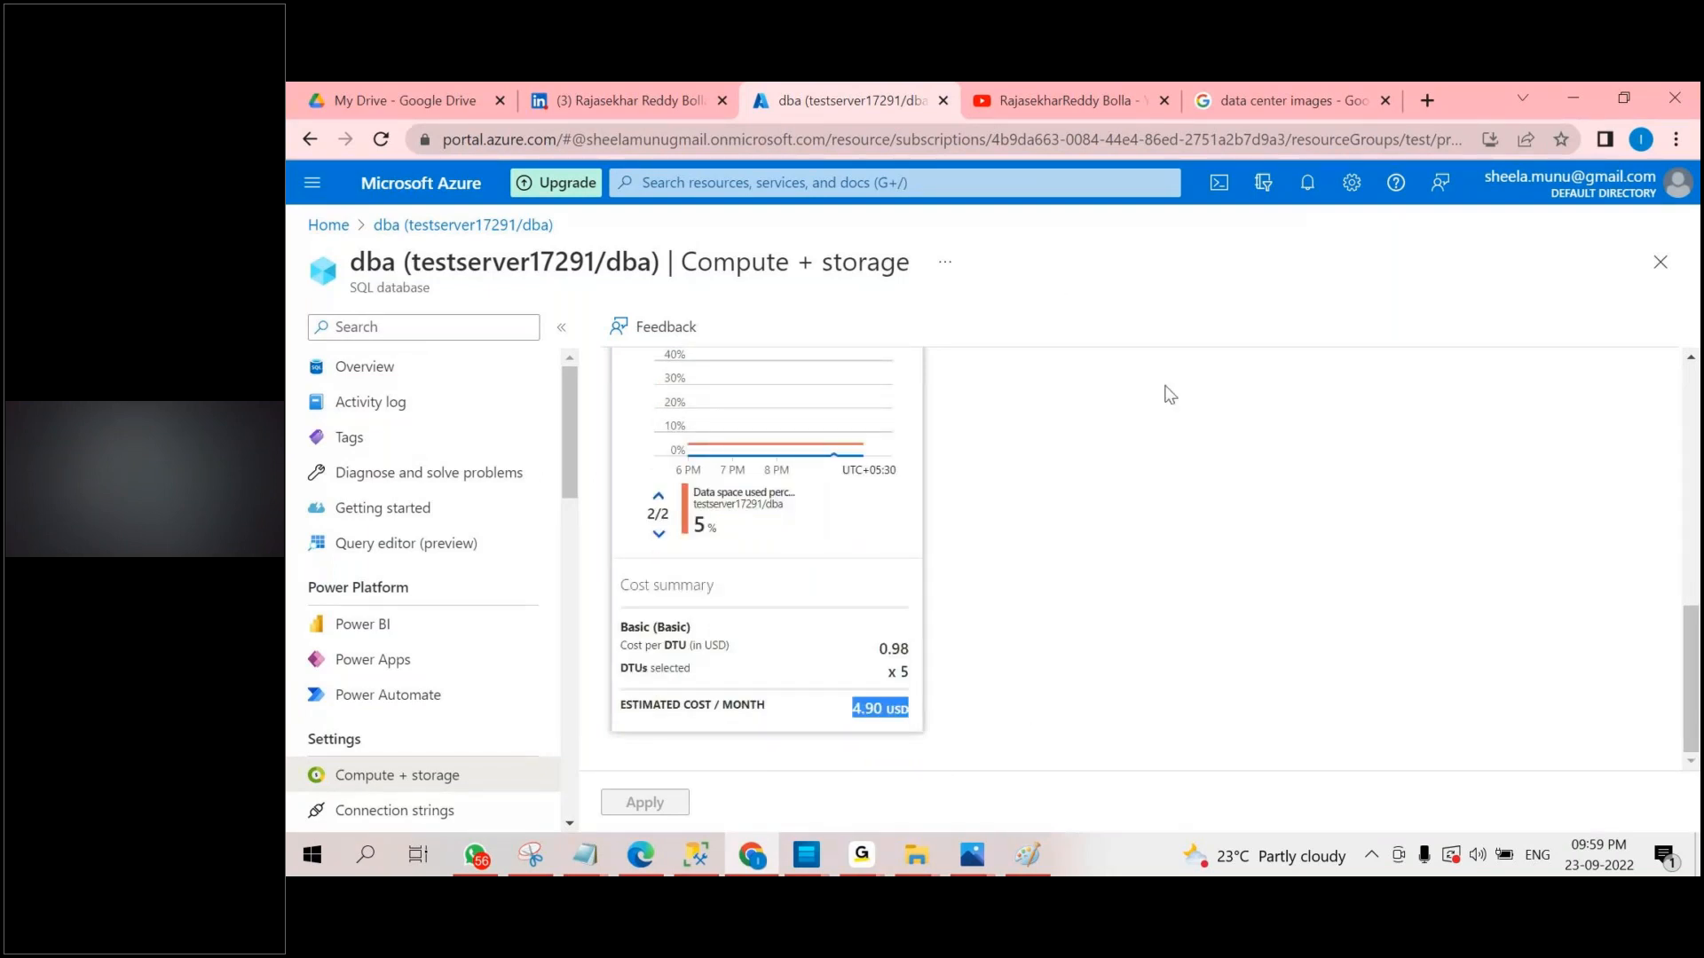
pyautogui.scroll(1, 979, 736)
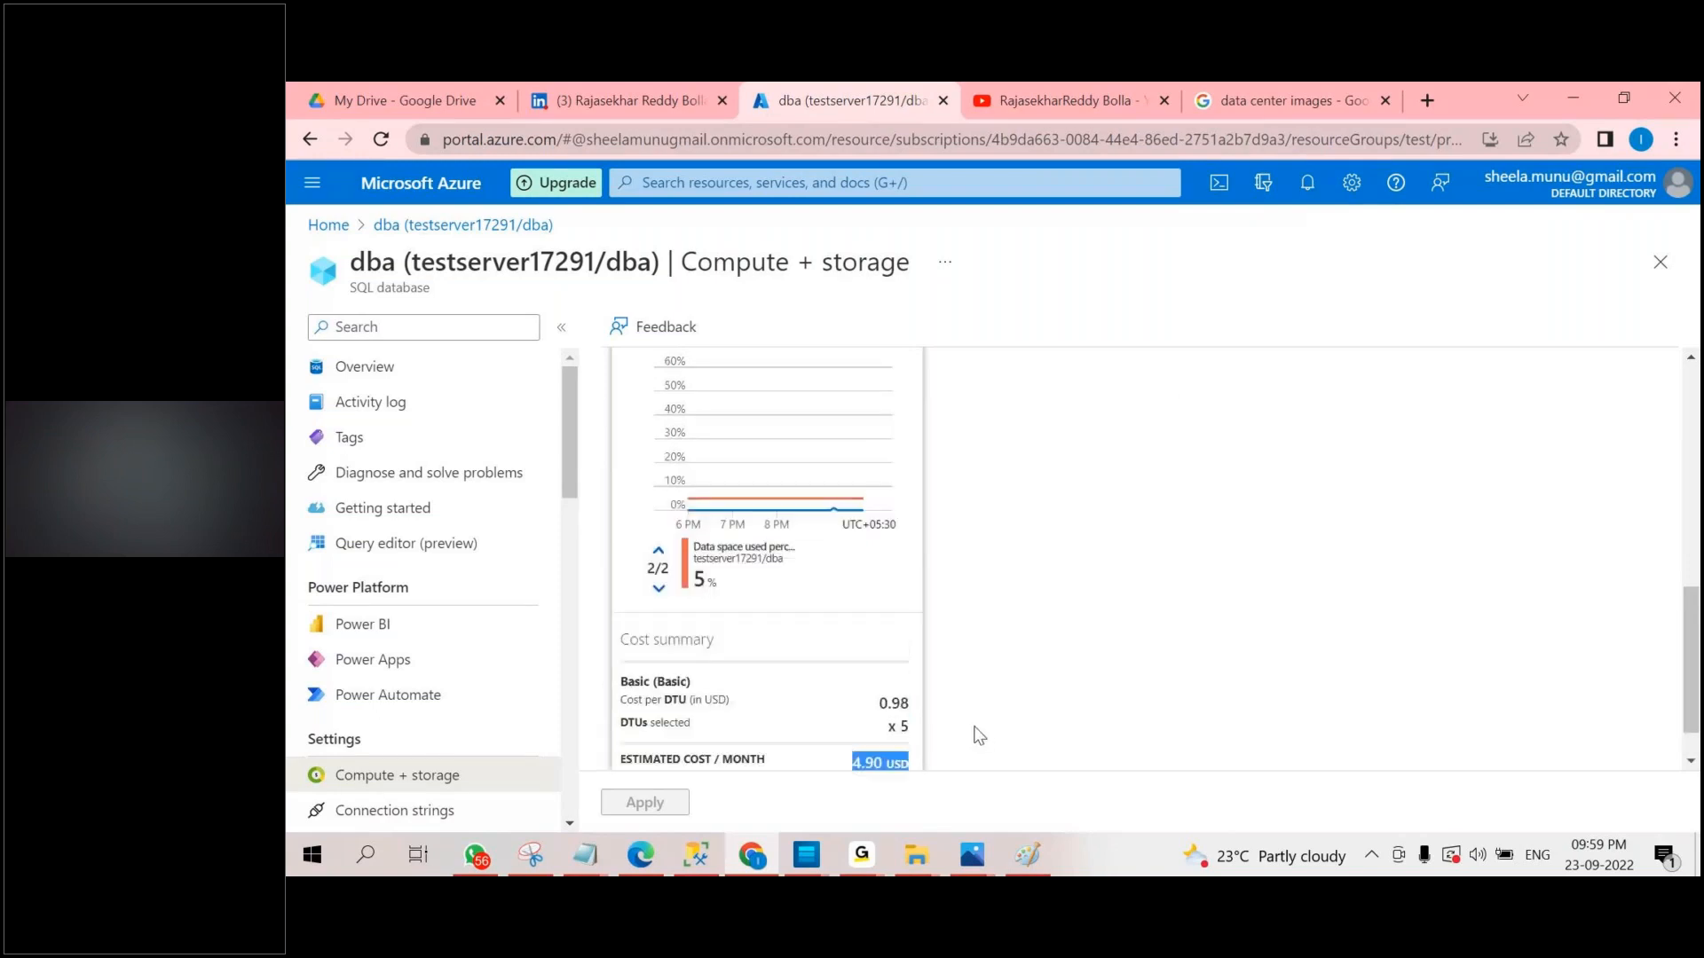
pyautogui.scroll(10, 979, 736)
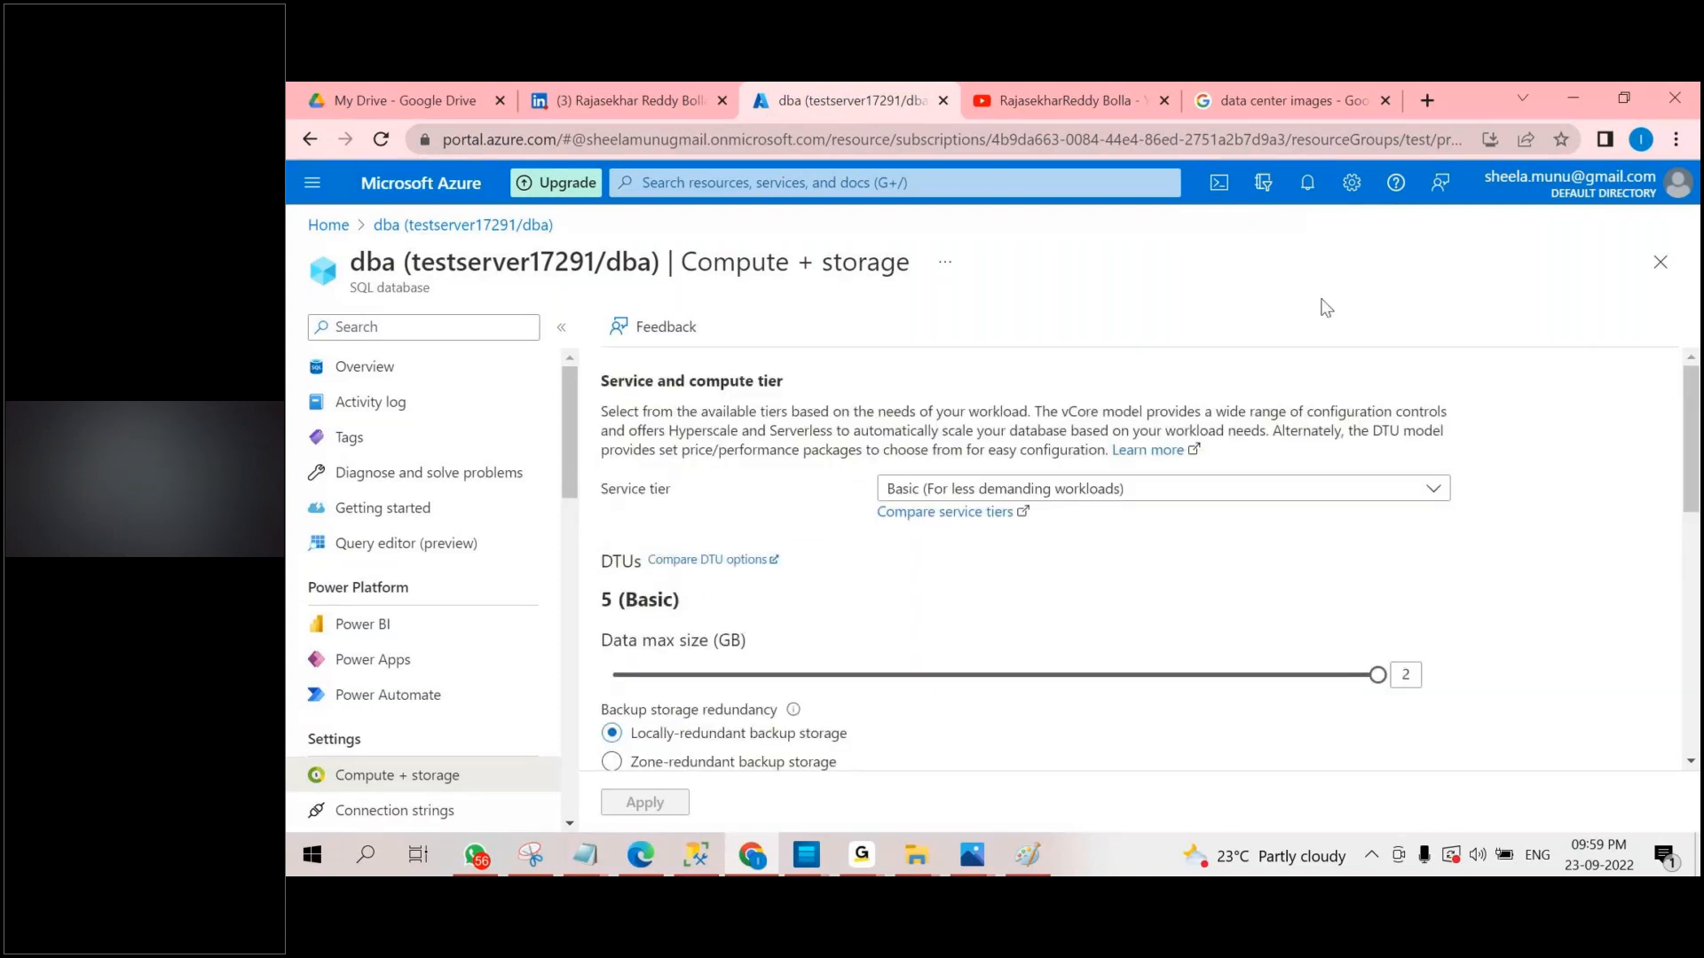
# Check the remaining subscription credit in the notifications, close them and return to the Azure home page.
pyautogui.click(1309, 183)
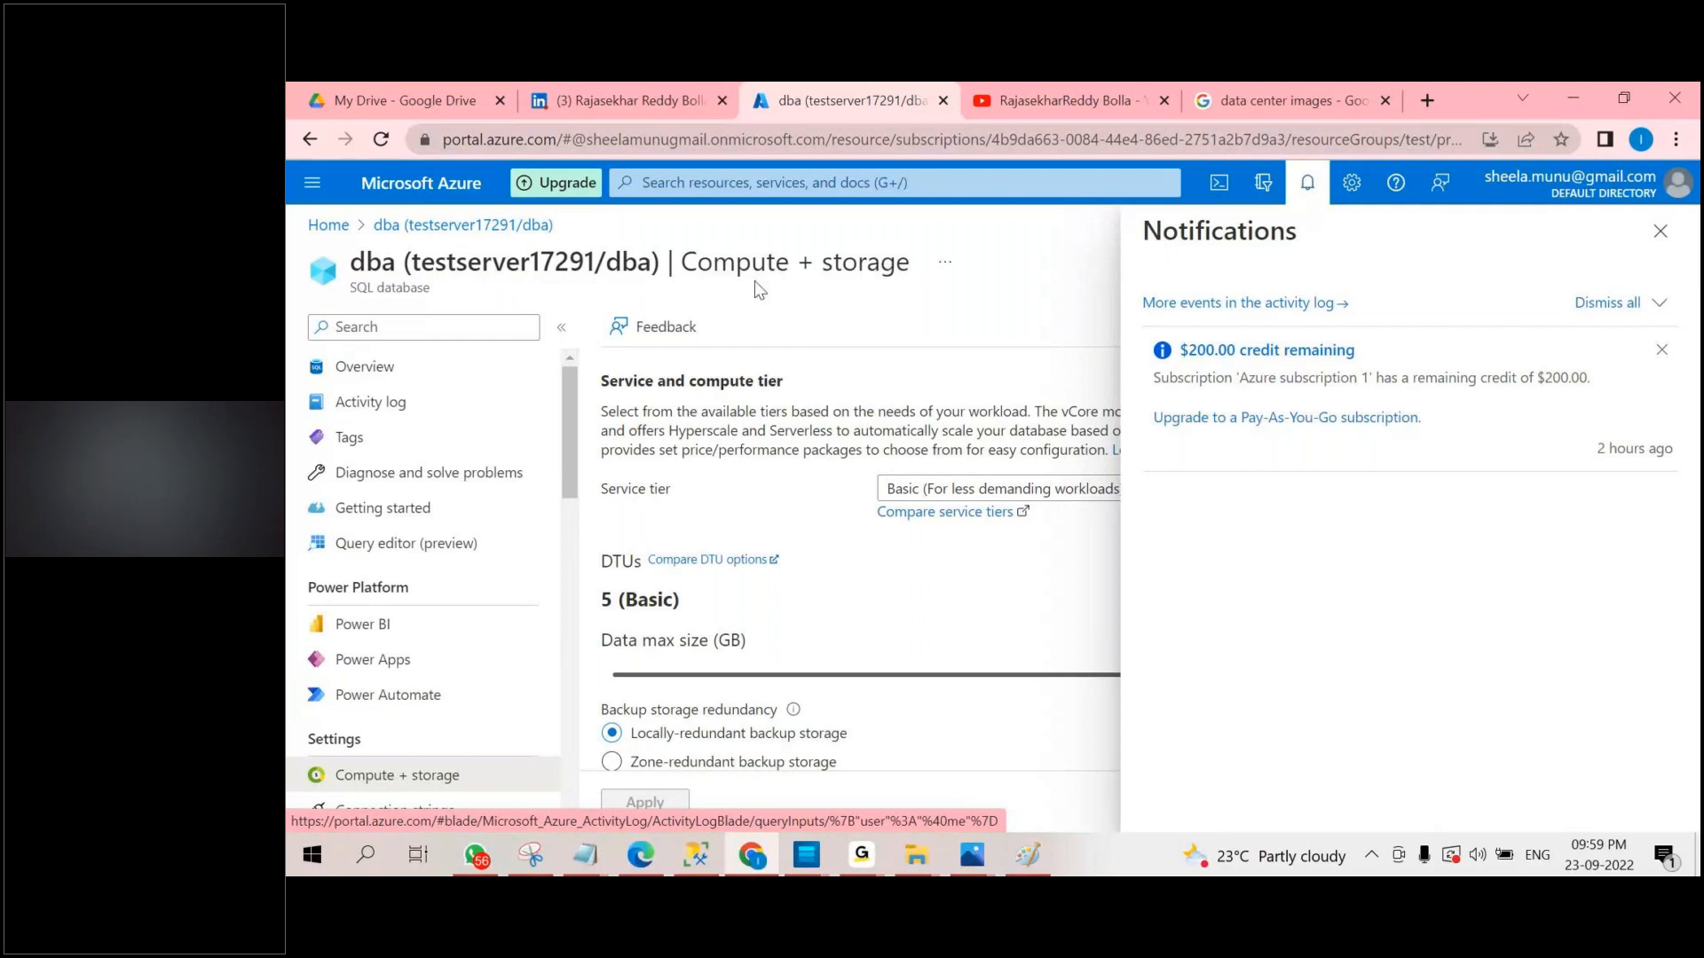
pyautogui.click(1659, 231)
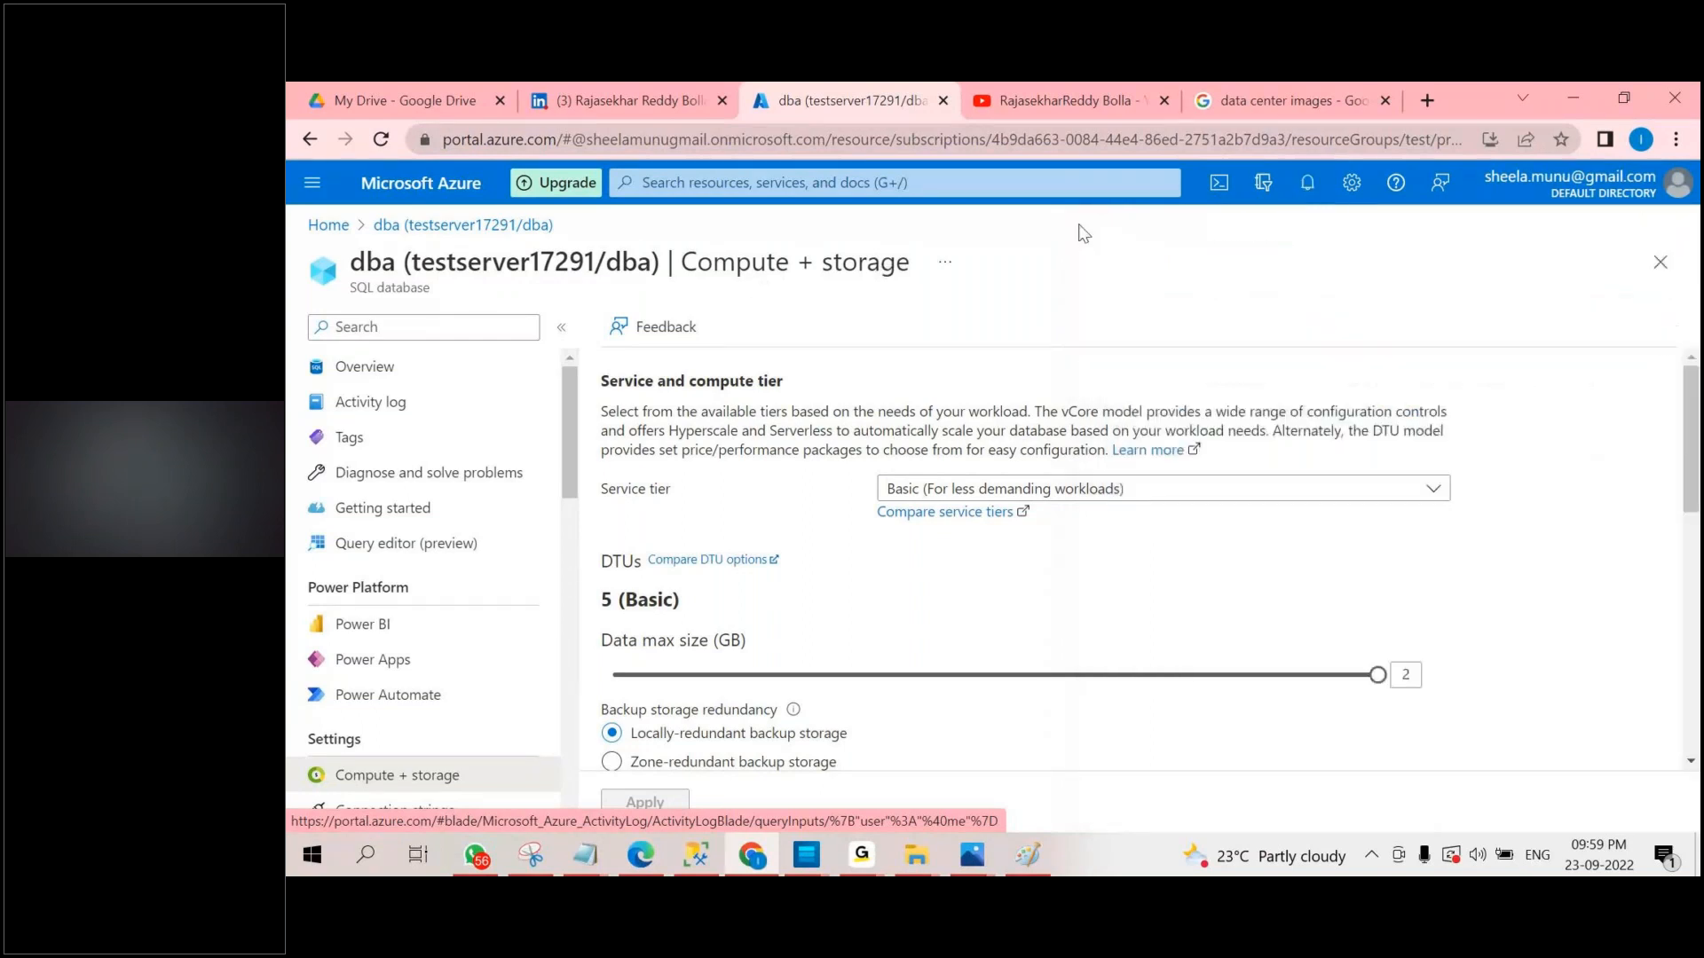
pyautogui.click(323, 227)
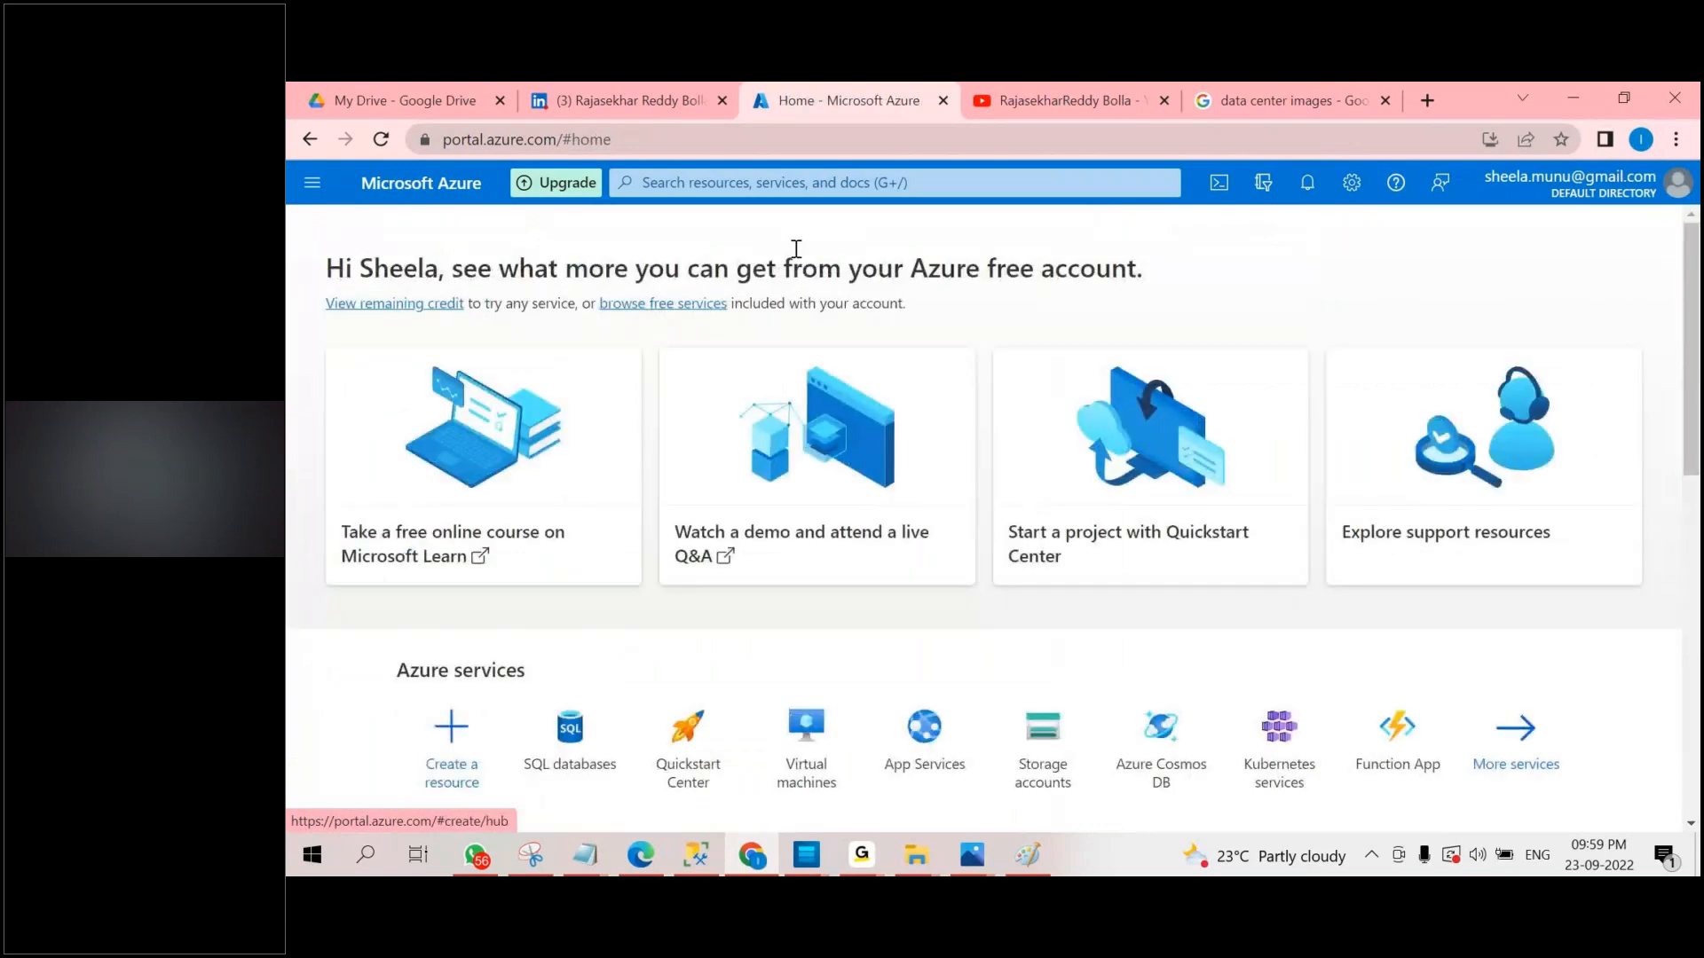
# Examine the Azure Models.jpeg.jpg and Models.jpeg diagrams in the image viewer, and minimize Models.jpeg.
pyautogui.scroll(-5, 694, 322)
pyautogui.moveTo(972, 855)
pyautogui.click(680, 747)
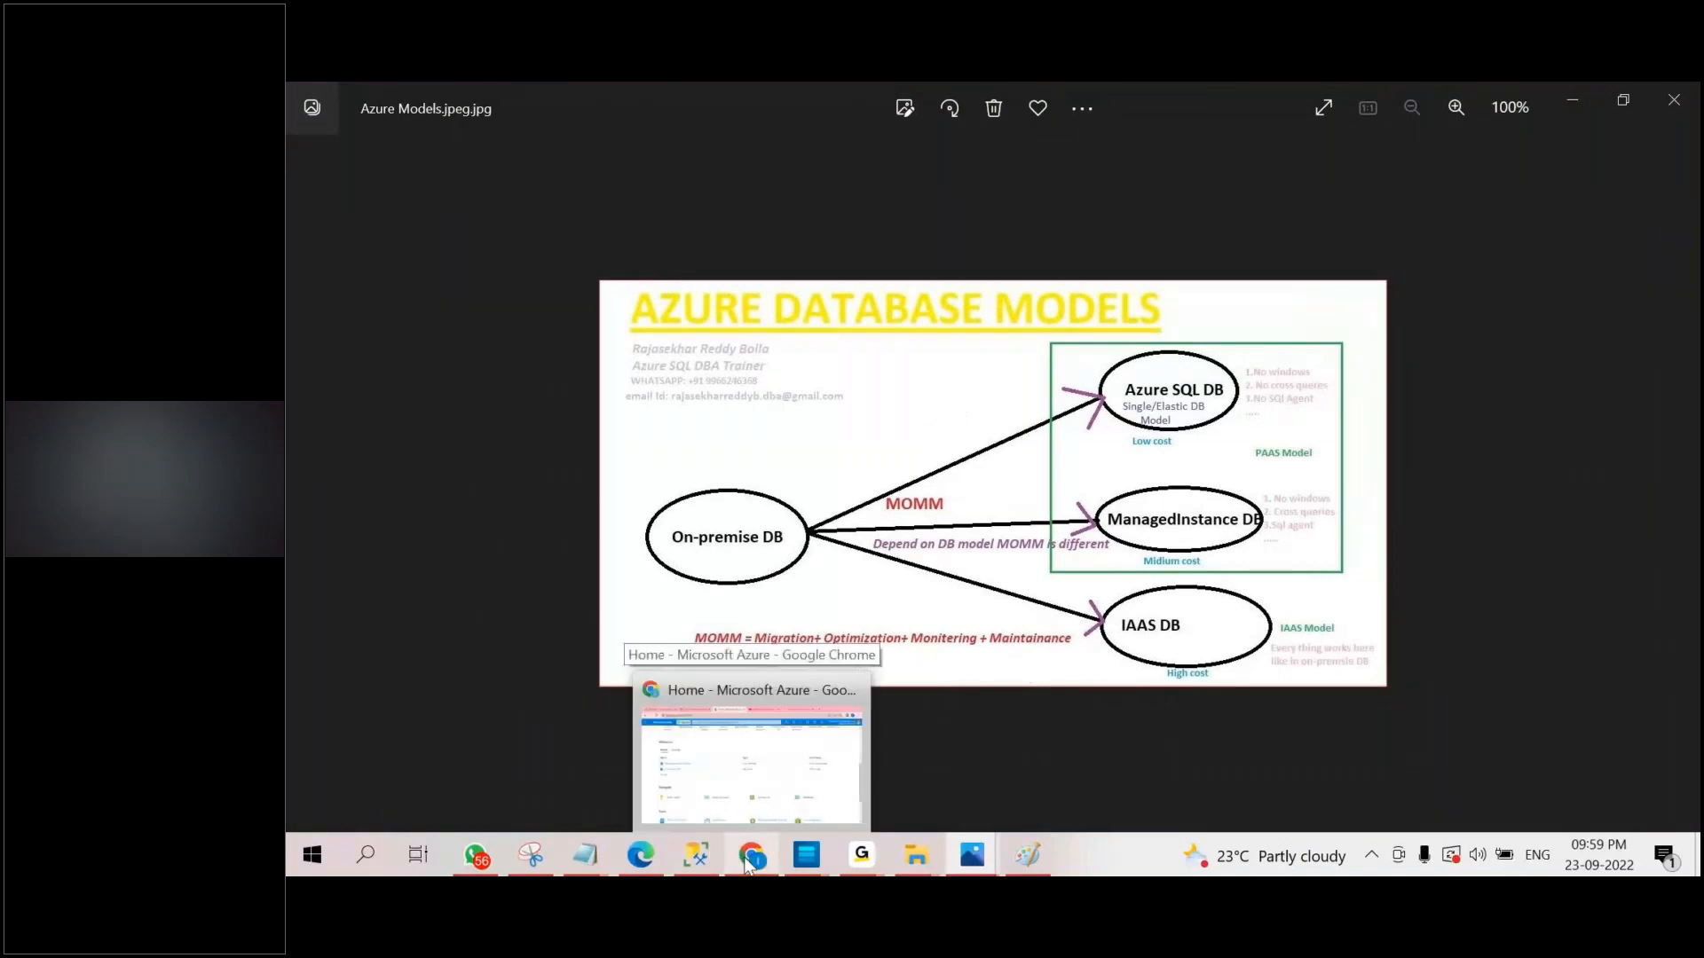
pyautogui.moveTo(976, 856)
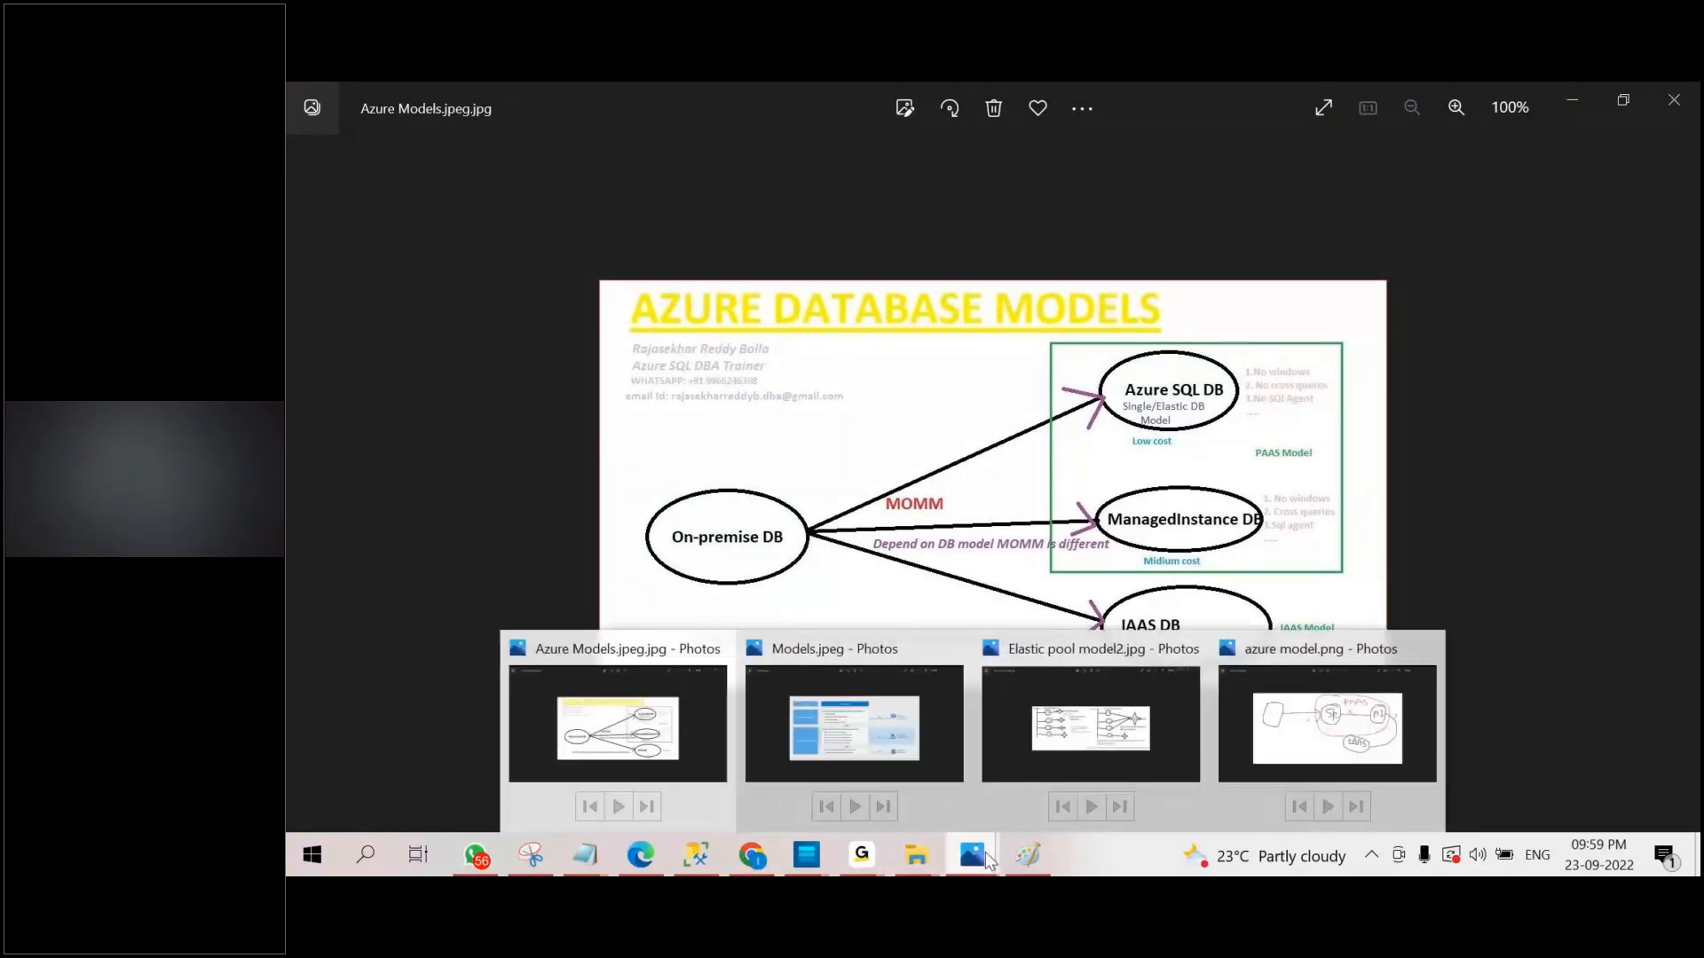
pyautogui.moveTo(917, 750)
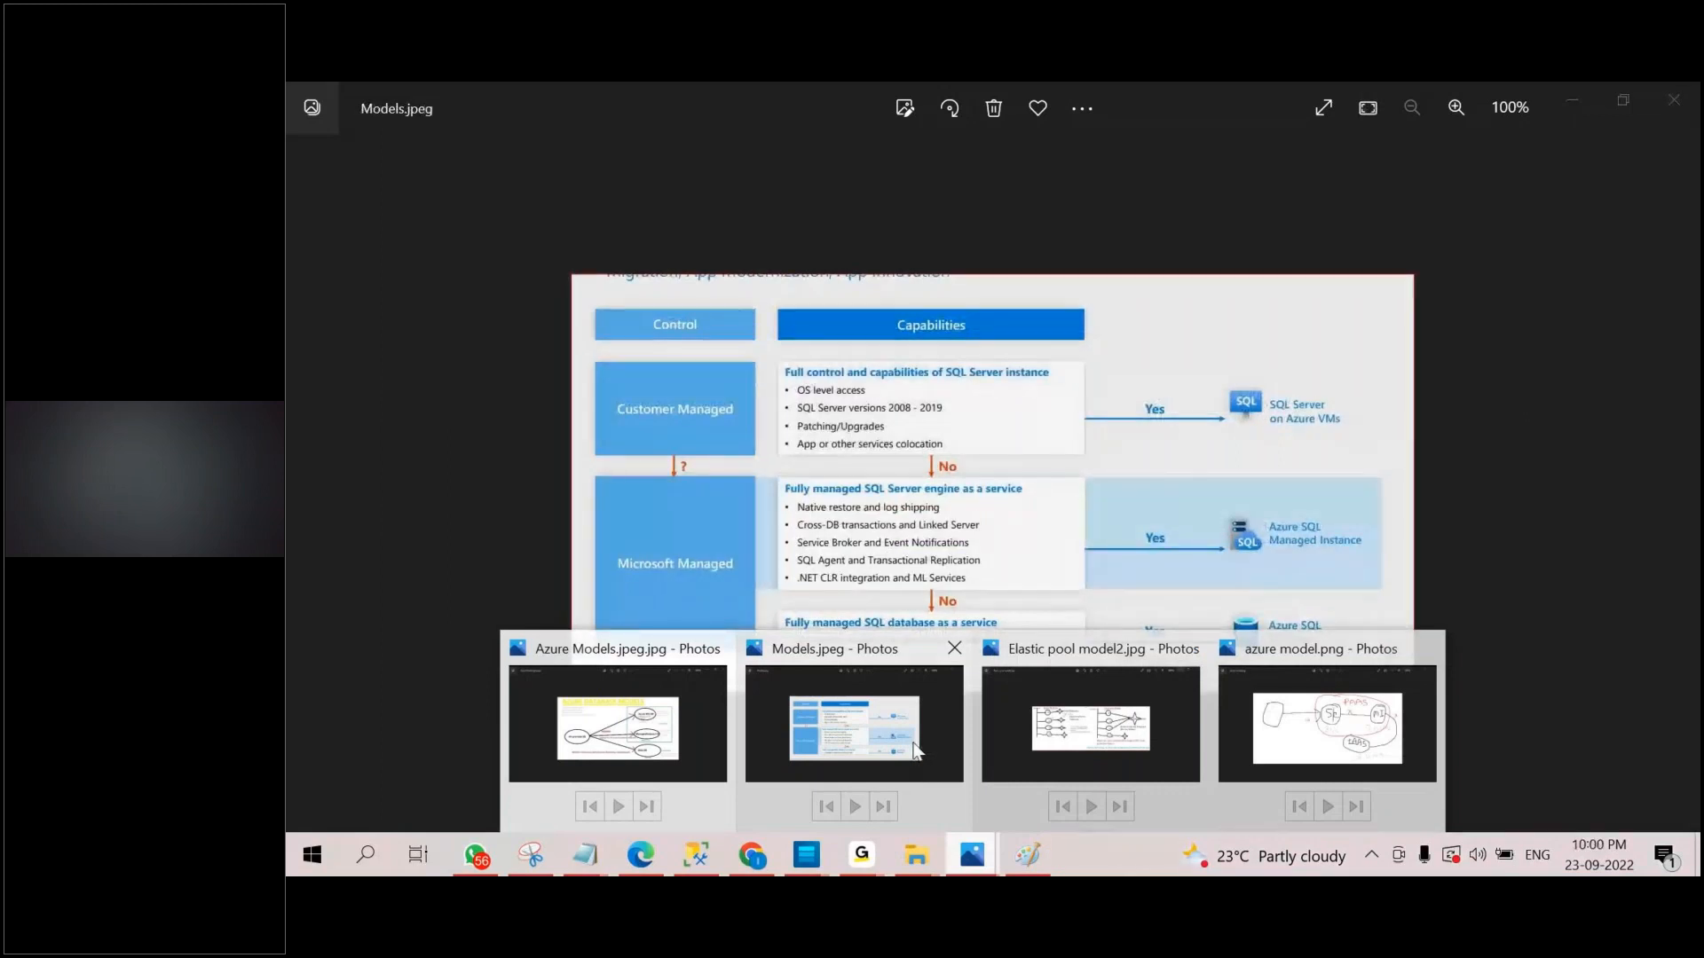
pyautogui.click(917, 750)
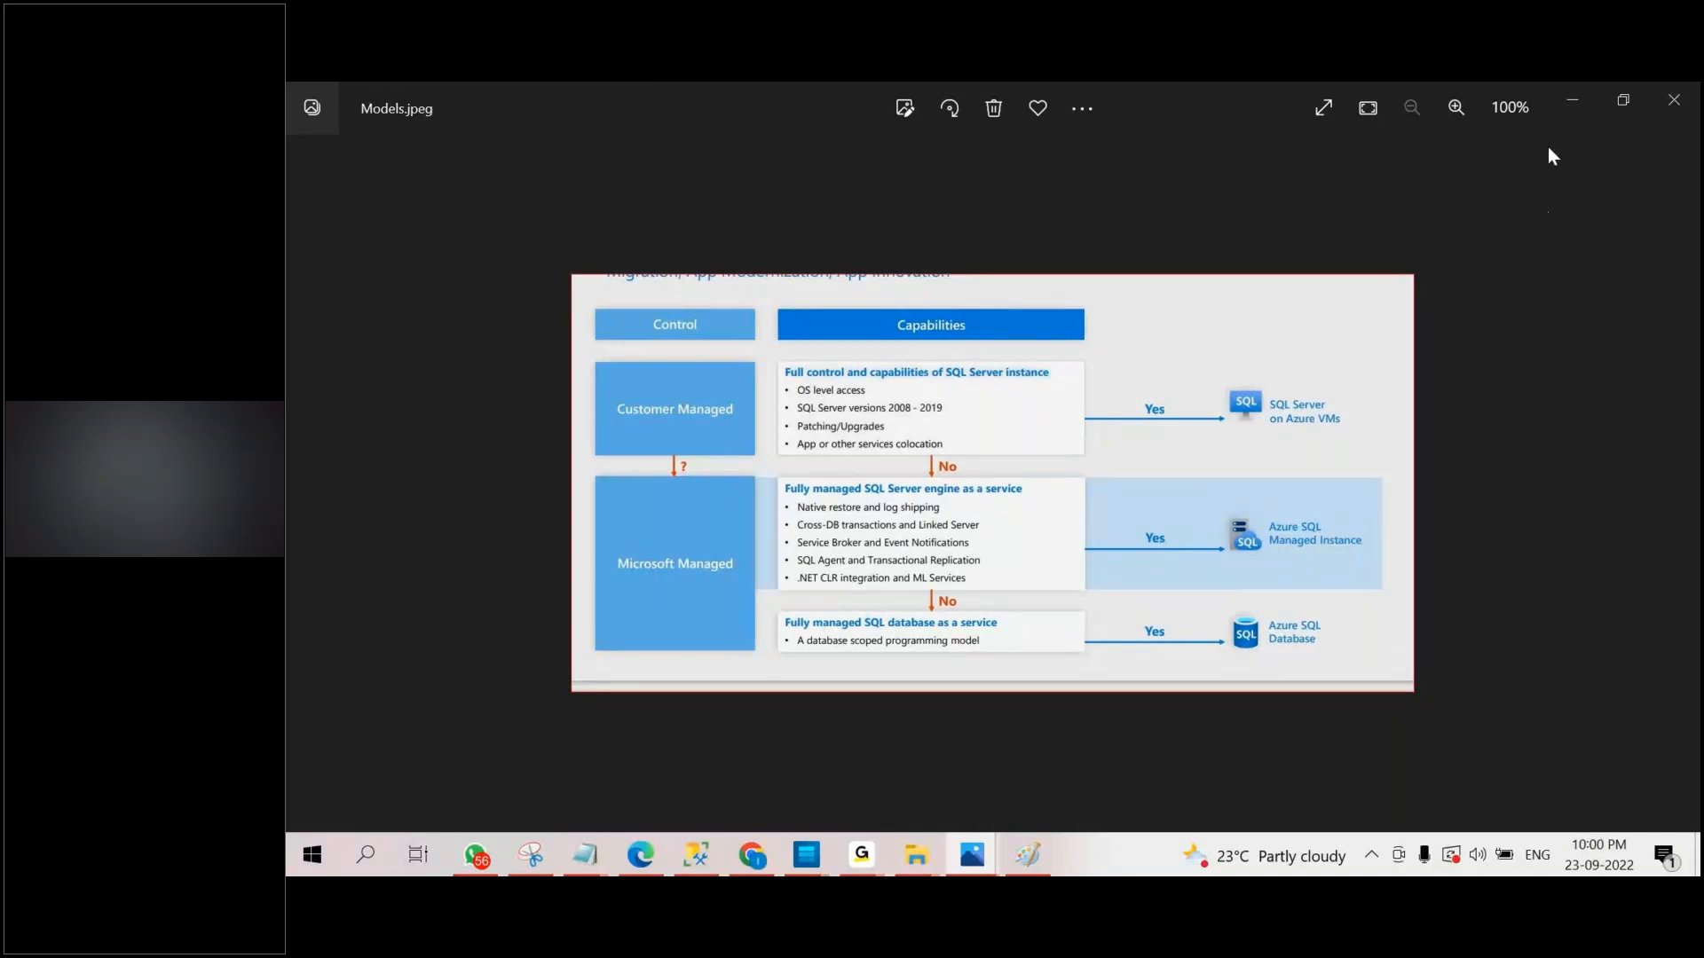
pyautogui.click(1575, 107)
# Switch to AZURE SQL DBA Notes.docx, review the AZURE DATA Models section and minimize the document.
pyautogui.click(940, 759)
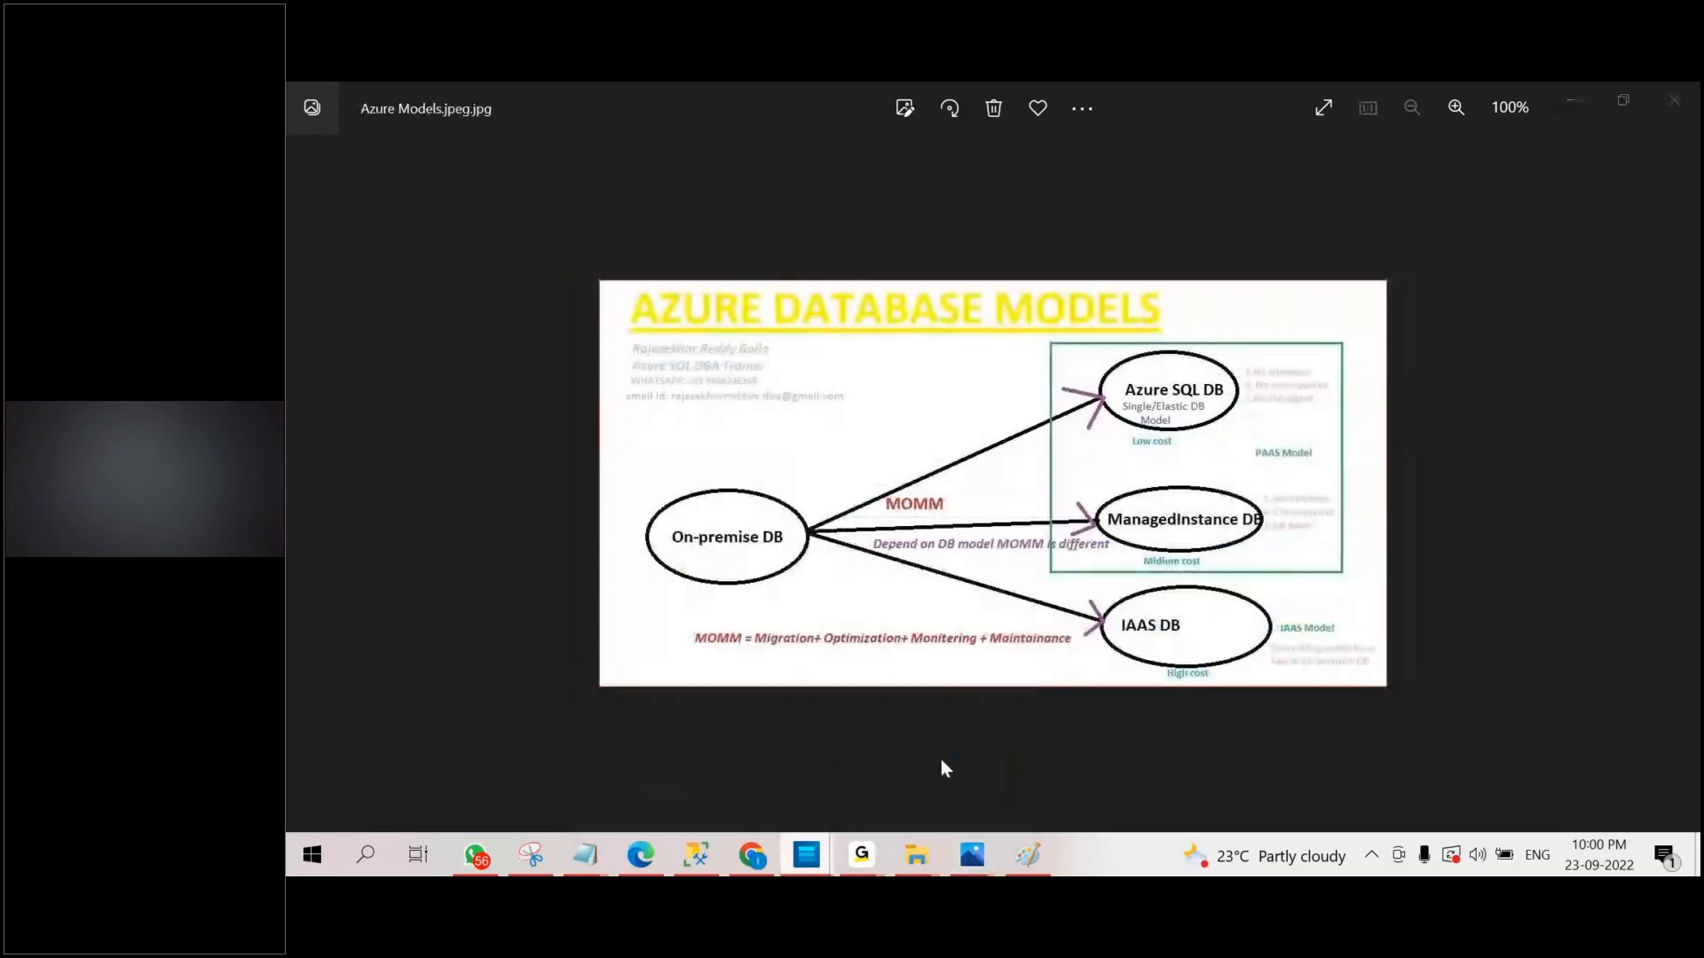
pyautogui.scroll(5, 911, 715)
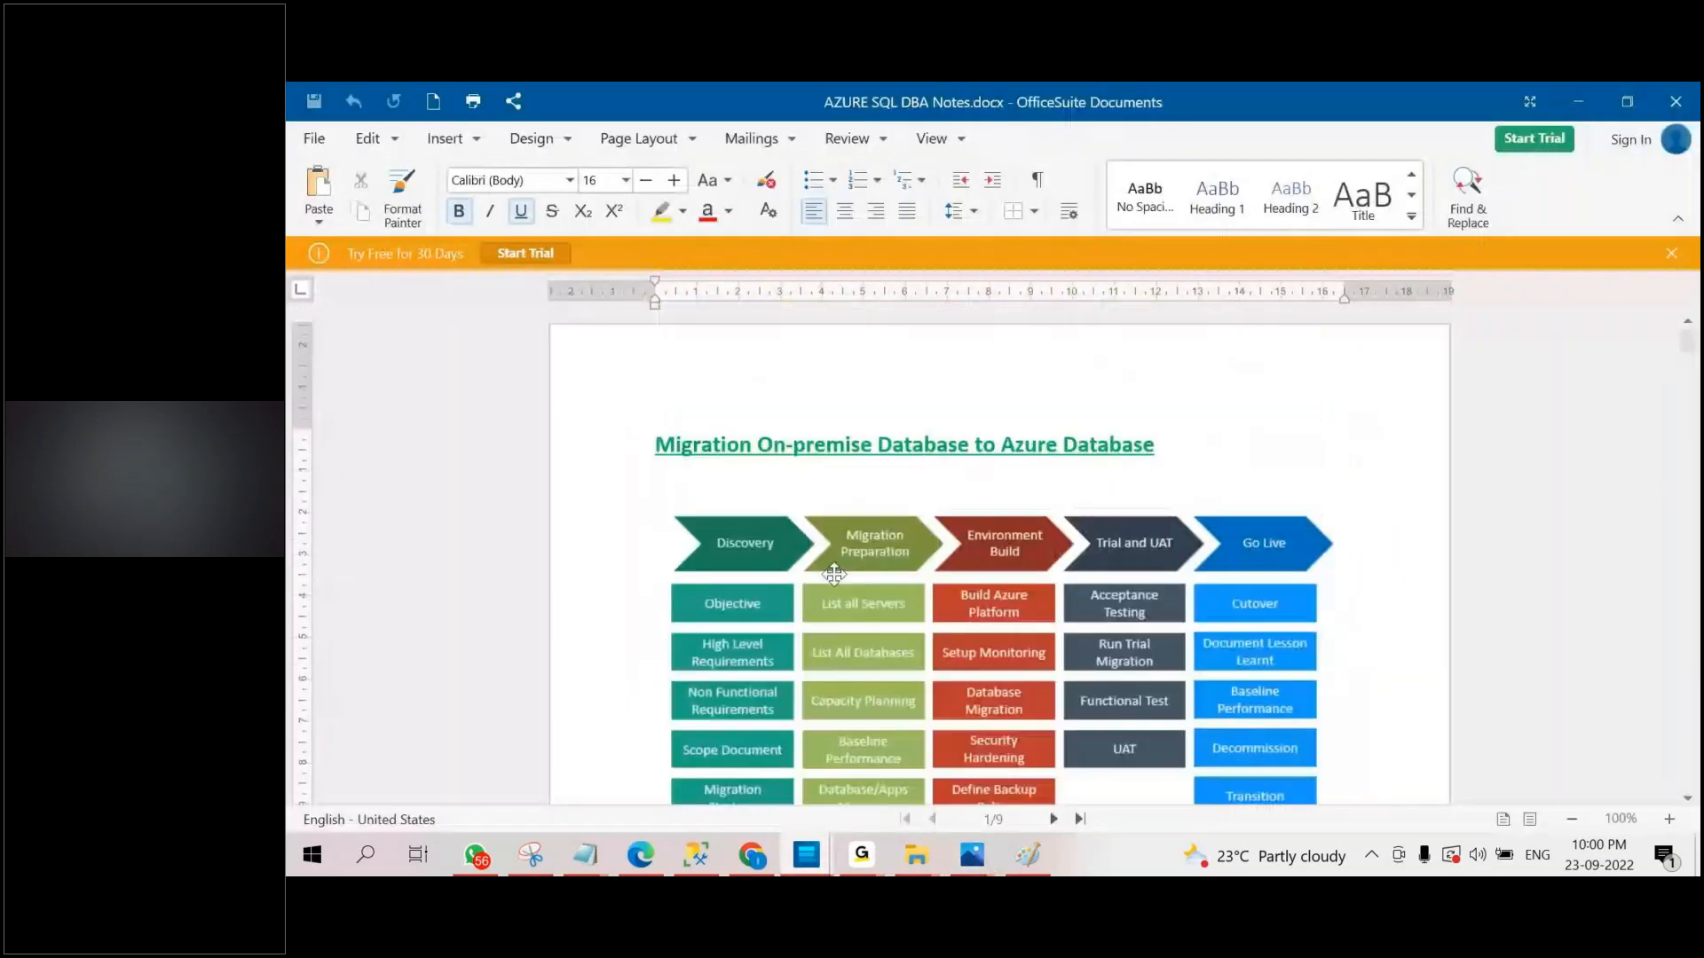
pyautogui.scroll(-15, 1015, 555)
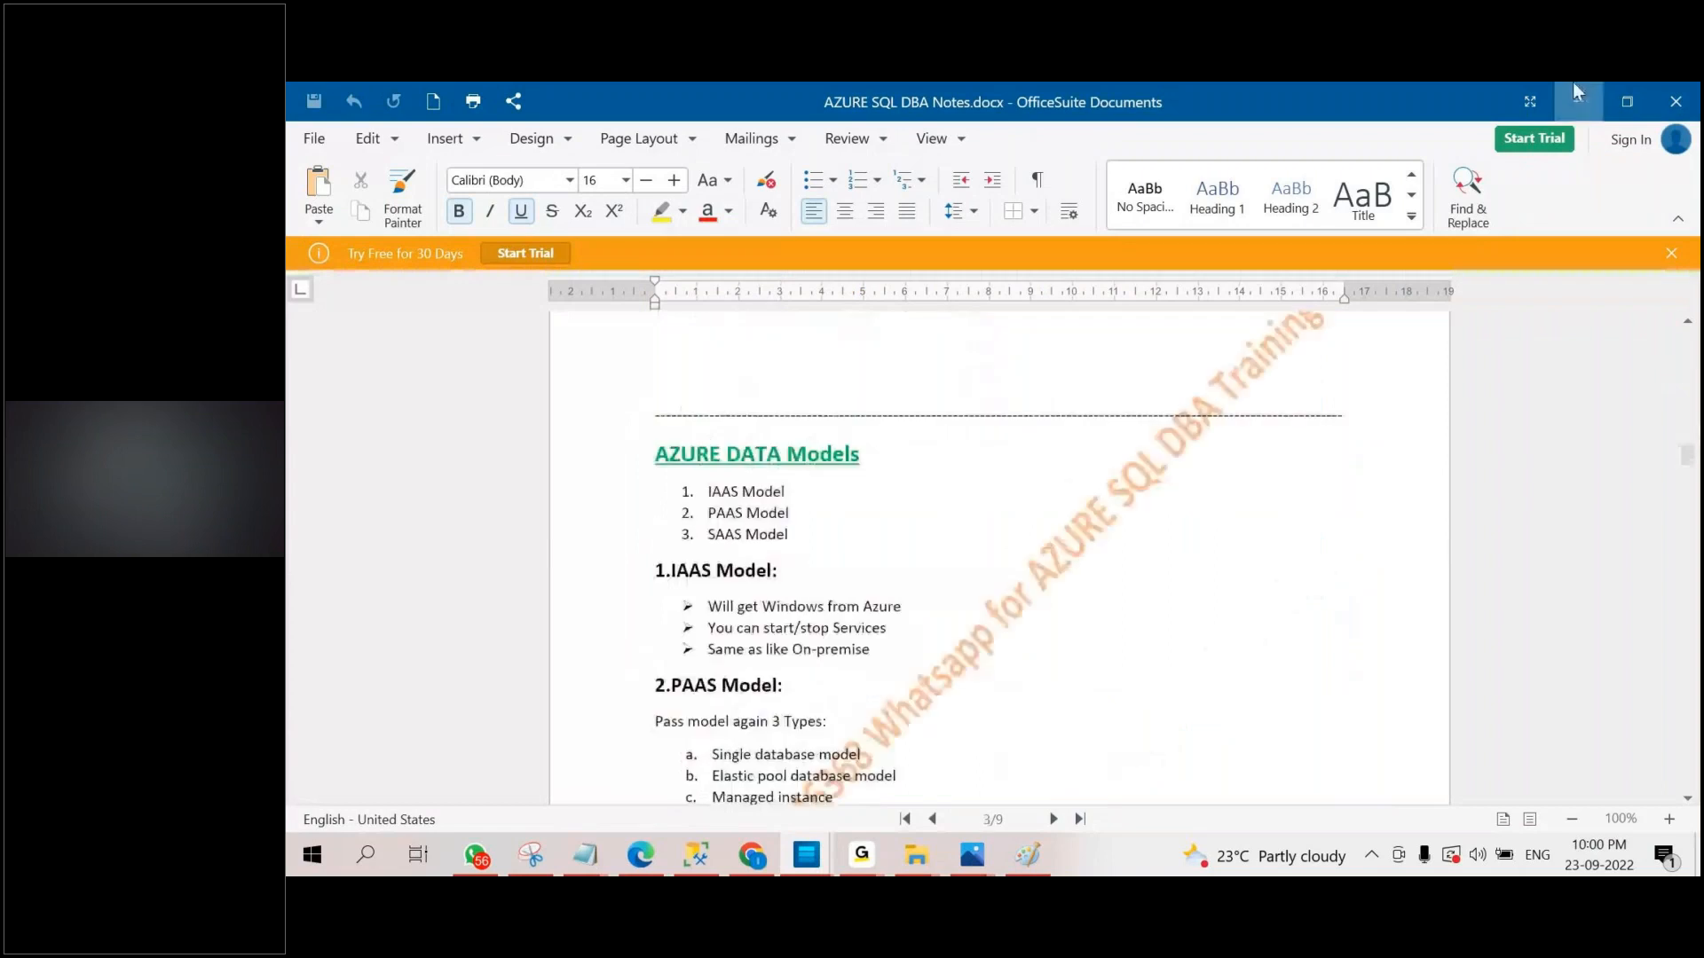
pyautogui.click(1575, 90)
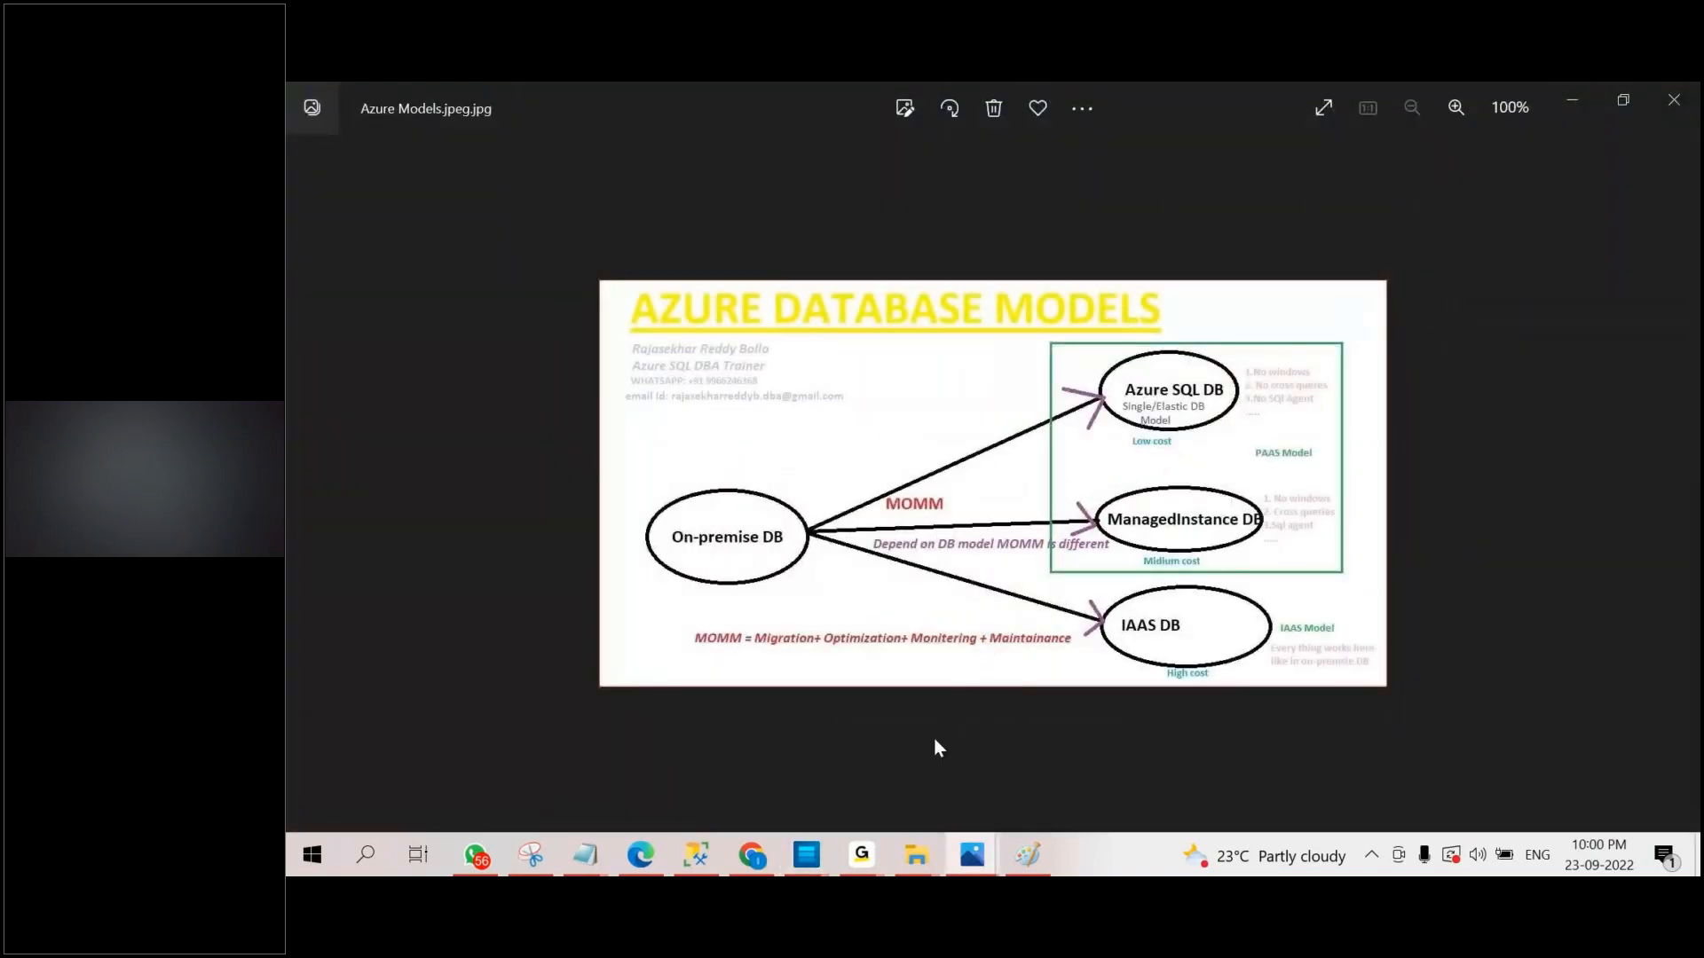
# Switch to the Azure portal, search for "sql virtua" and open the SQL virtual machines service.
pyautogui.click(752, 856)
pyautogui.click(726, 177)
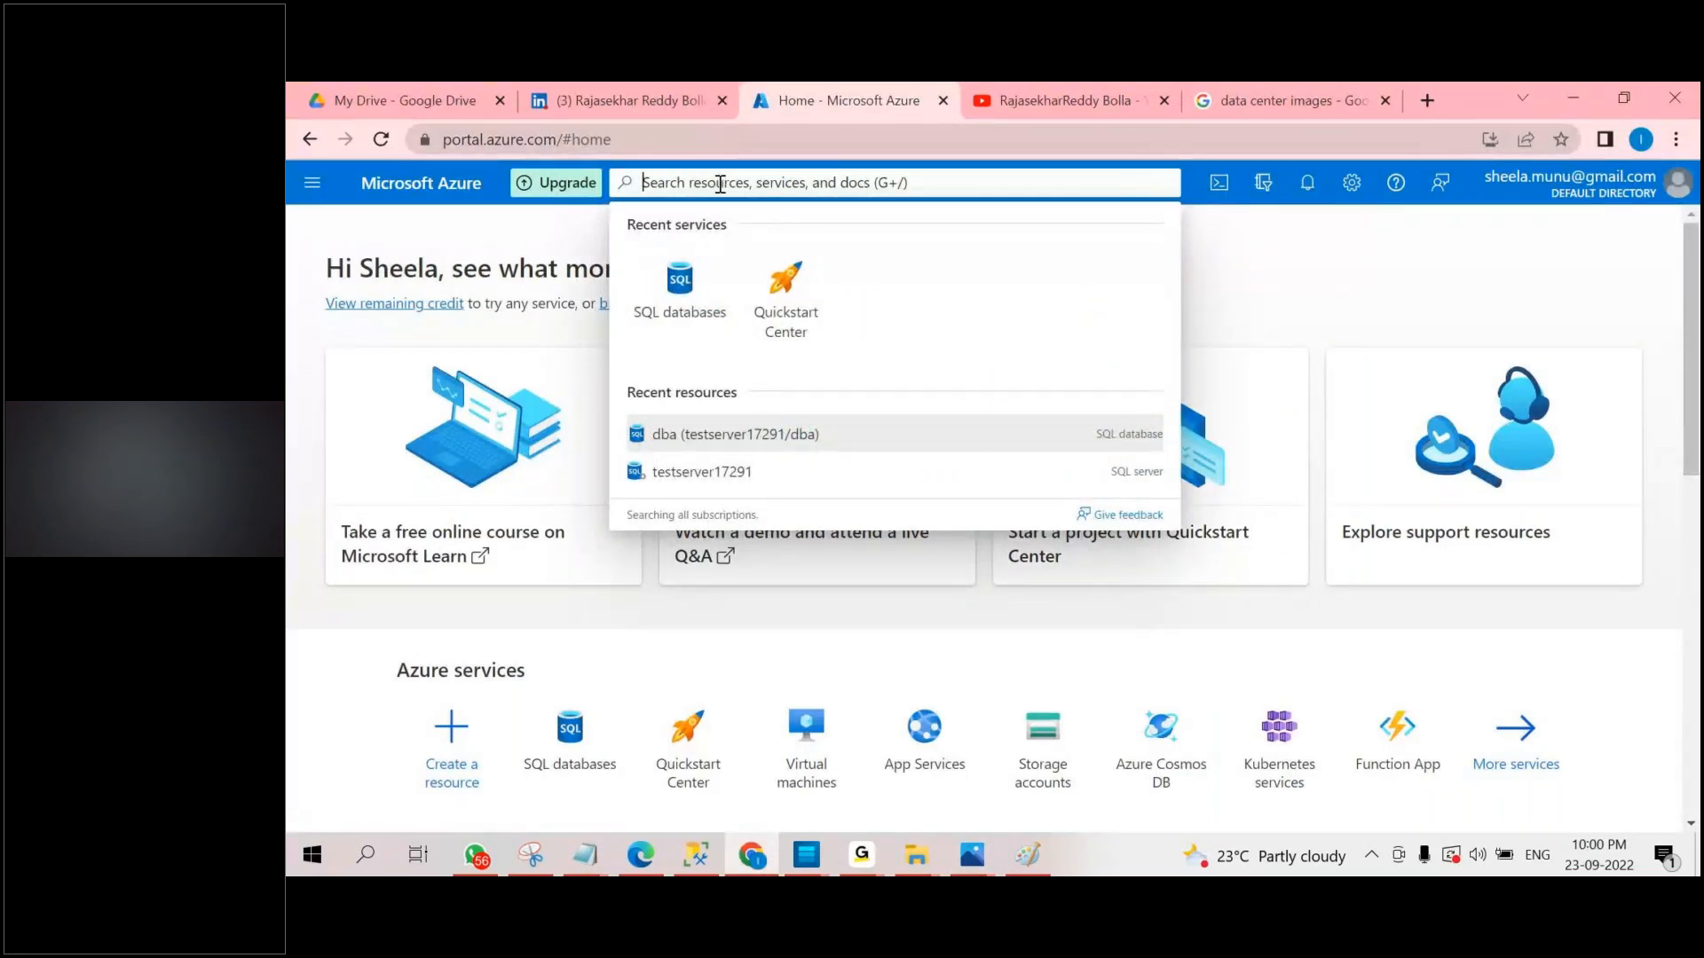
pyautogui.write('sql')
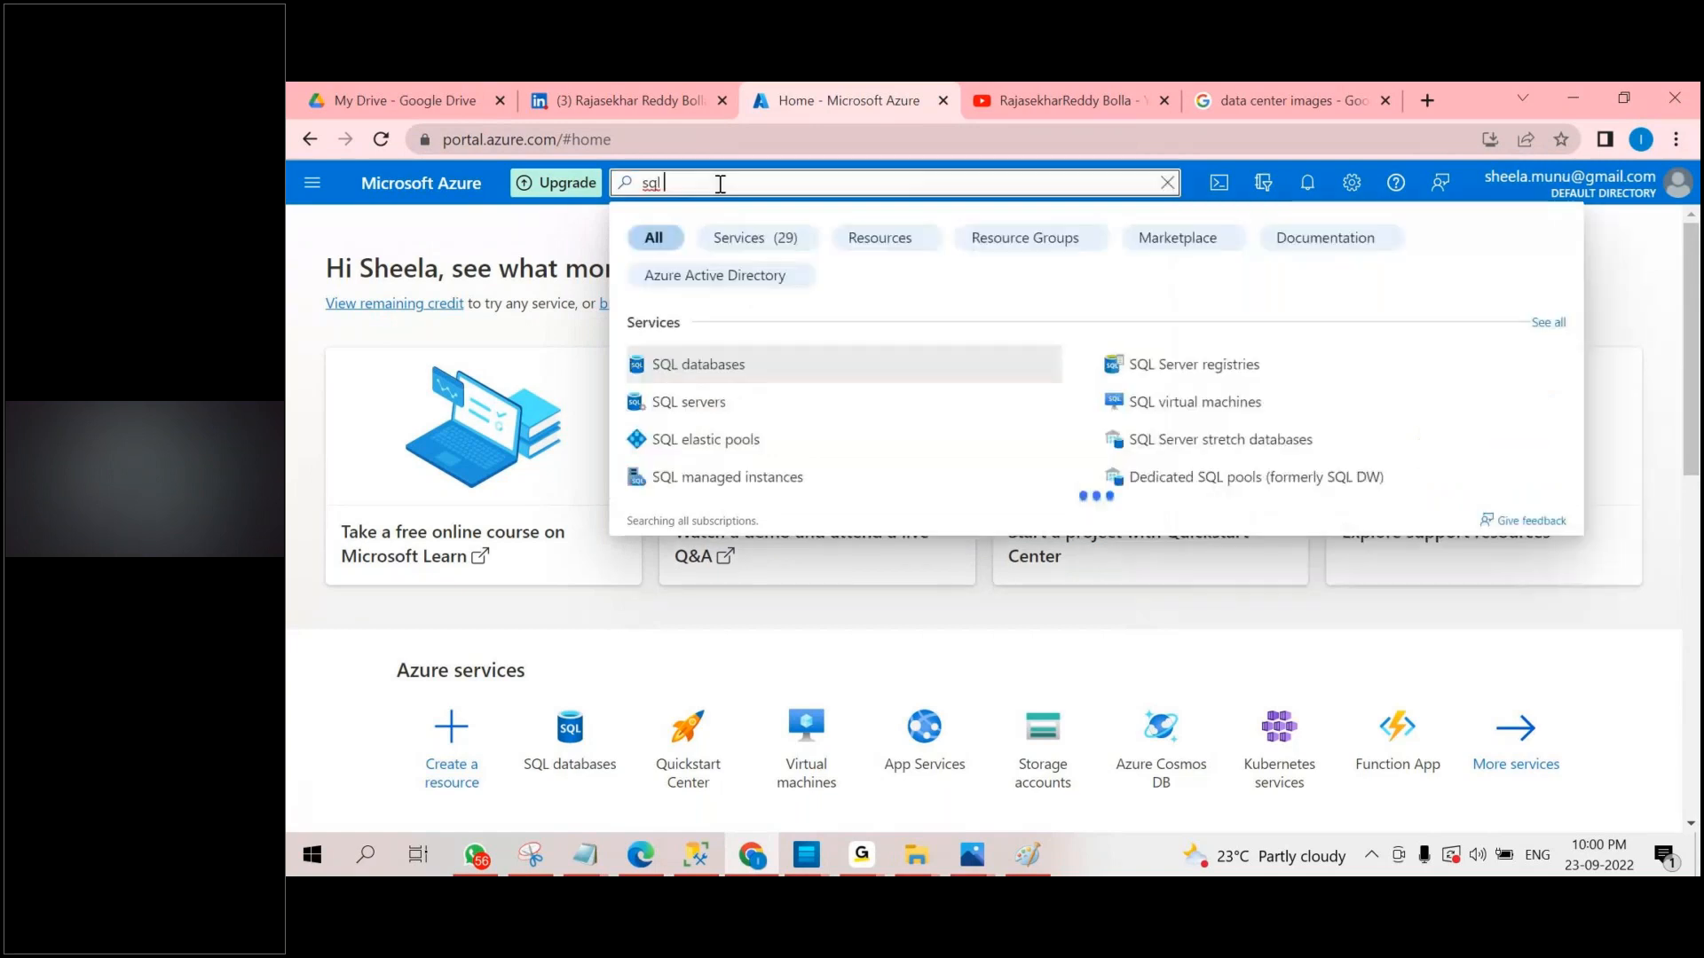
pyautogui.write(' virtua')
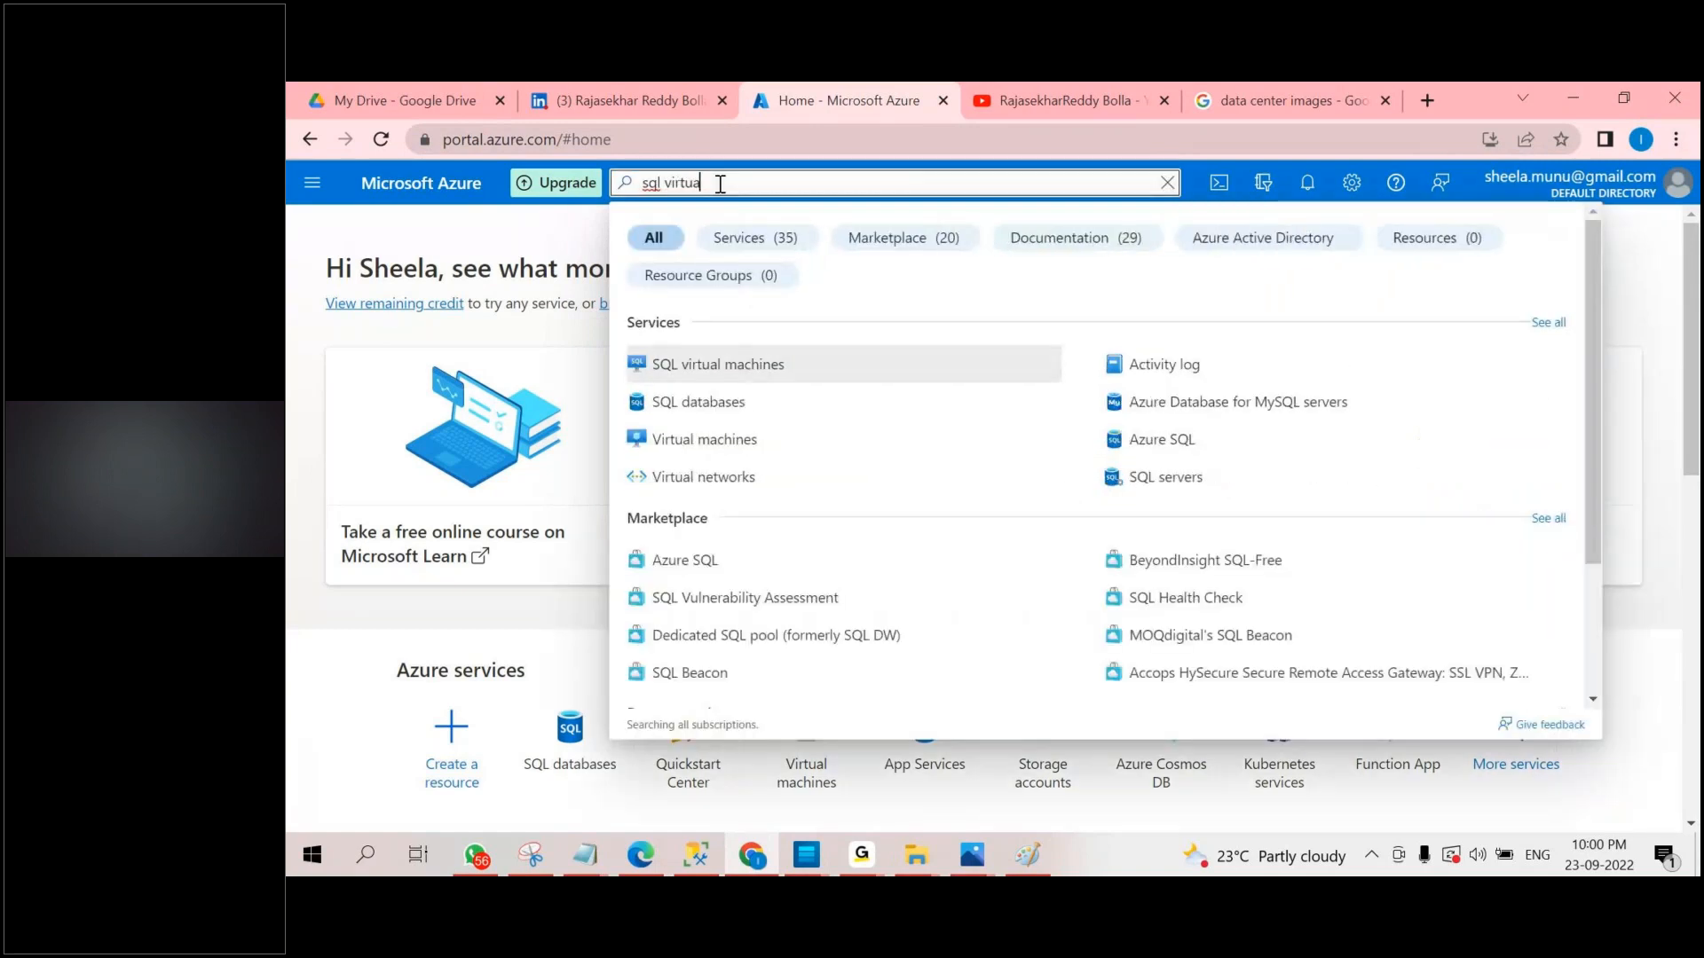
pyautogui.click(782, 377)
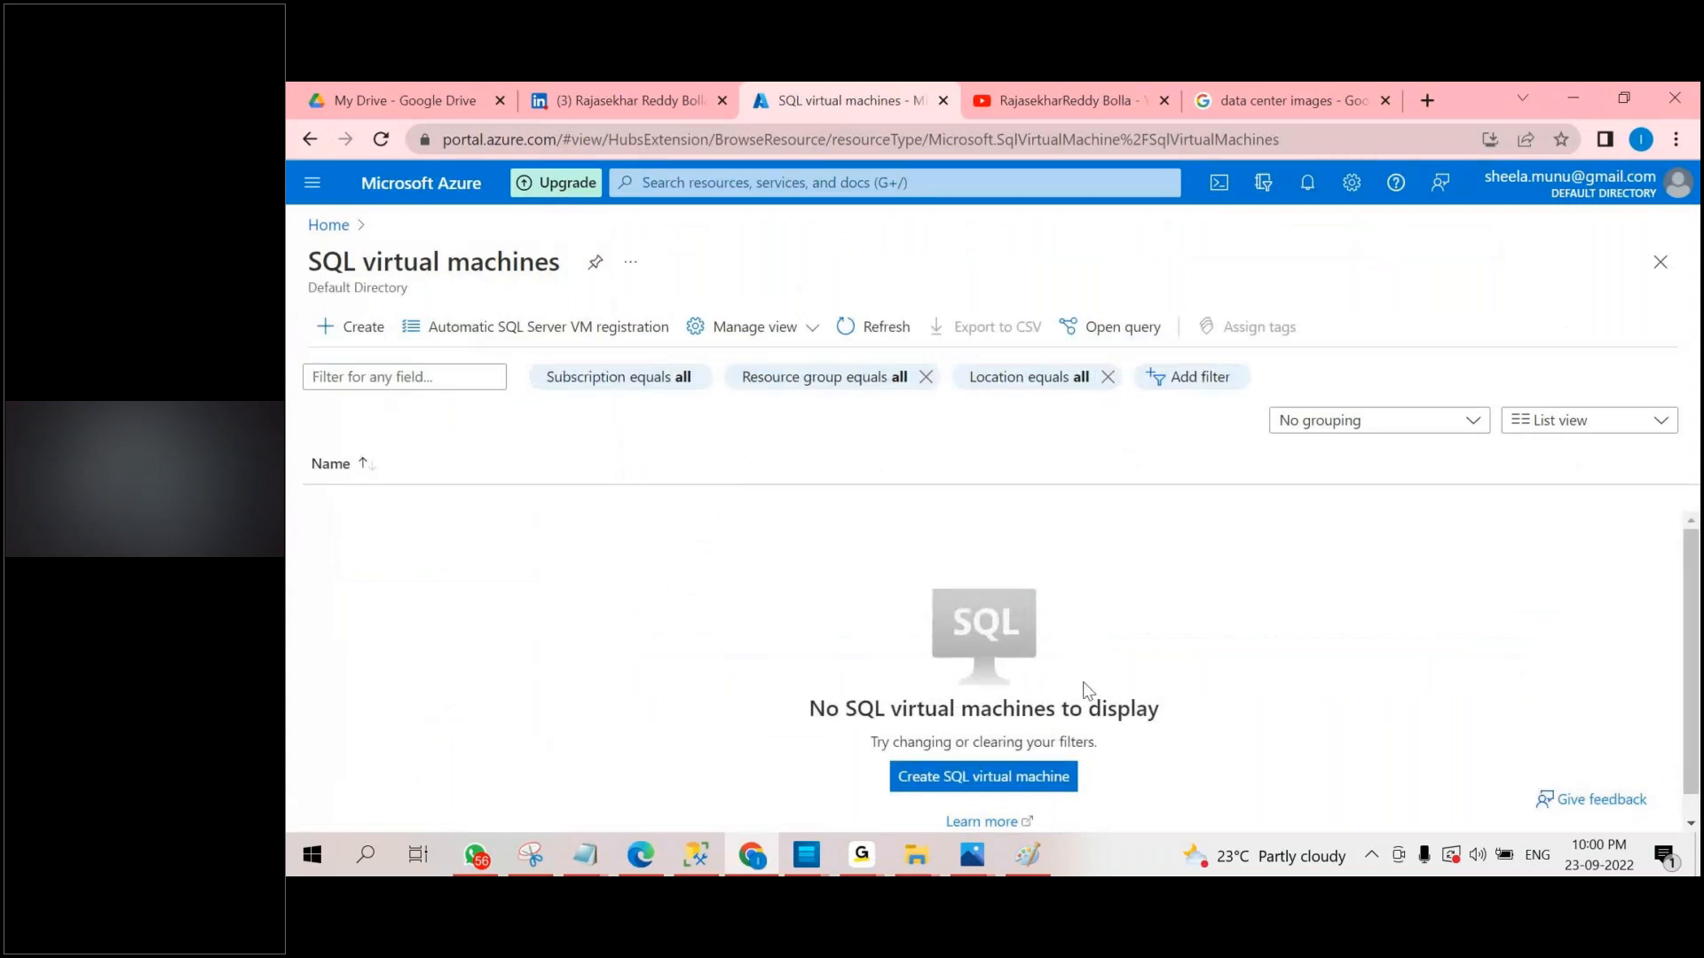
# Start creating a SQL virtual machine and examine the resource types offered for SQL databases.
pyautogui.click(983, 776)
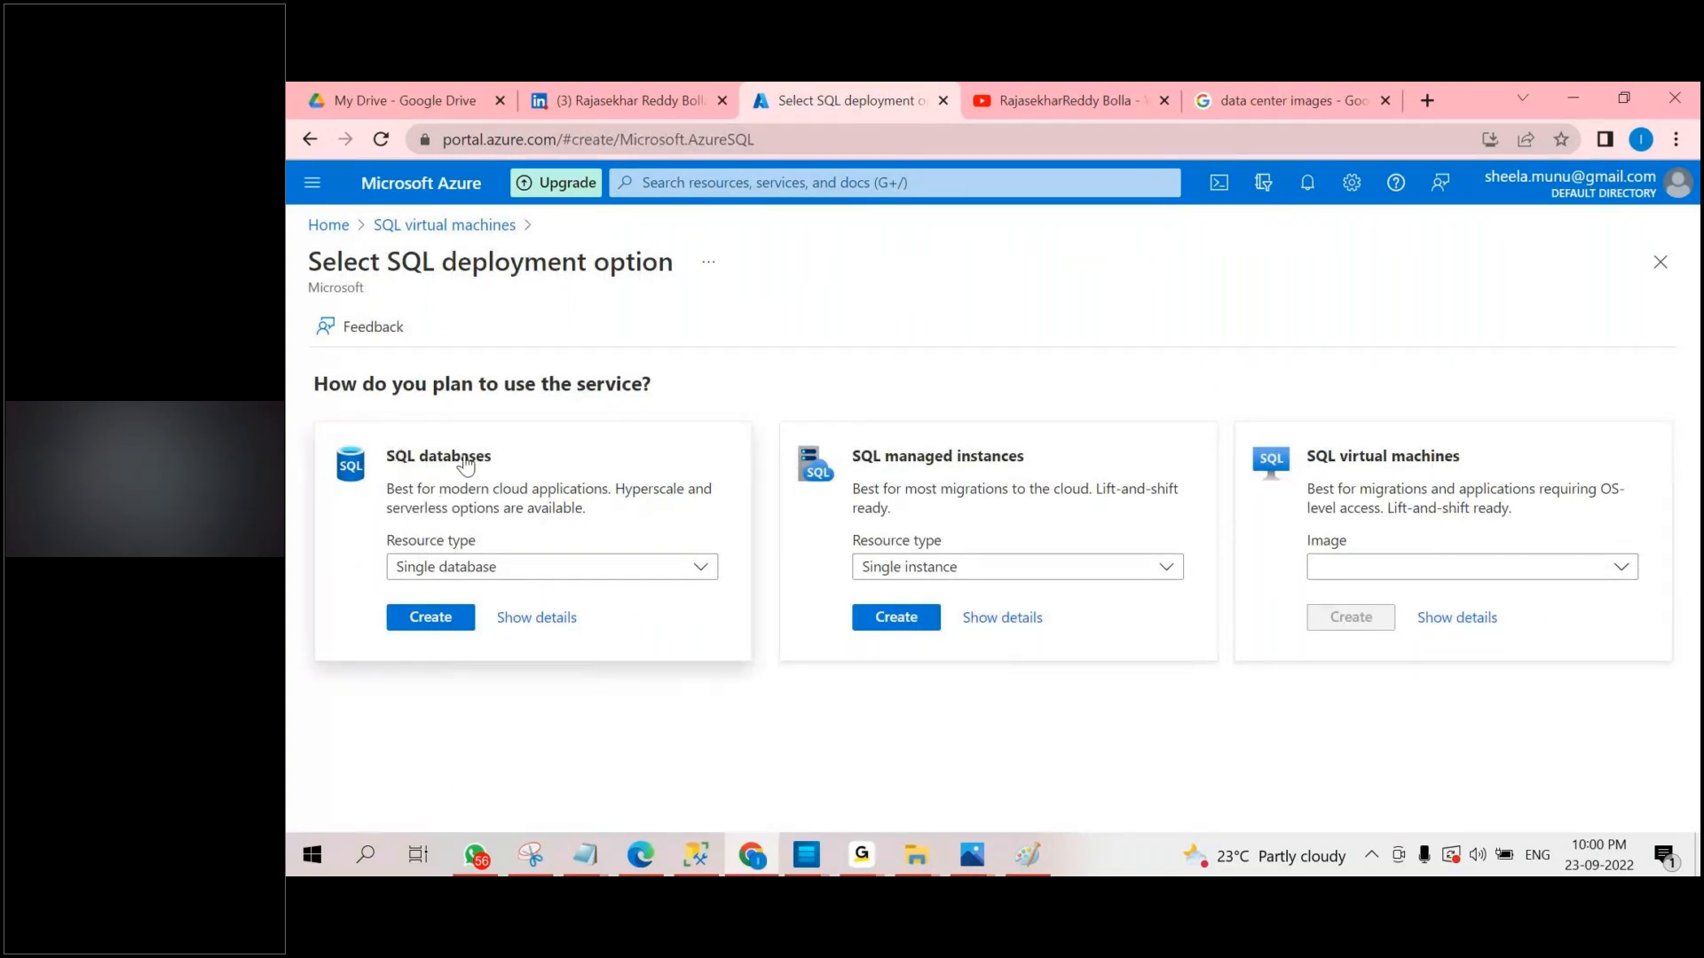
pyautogui.click(468, 567)
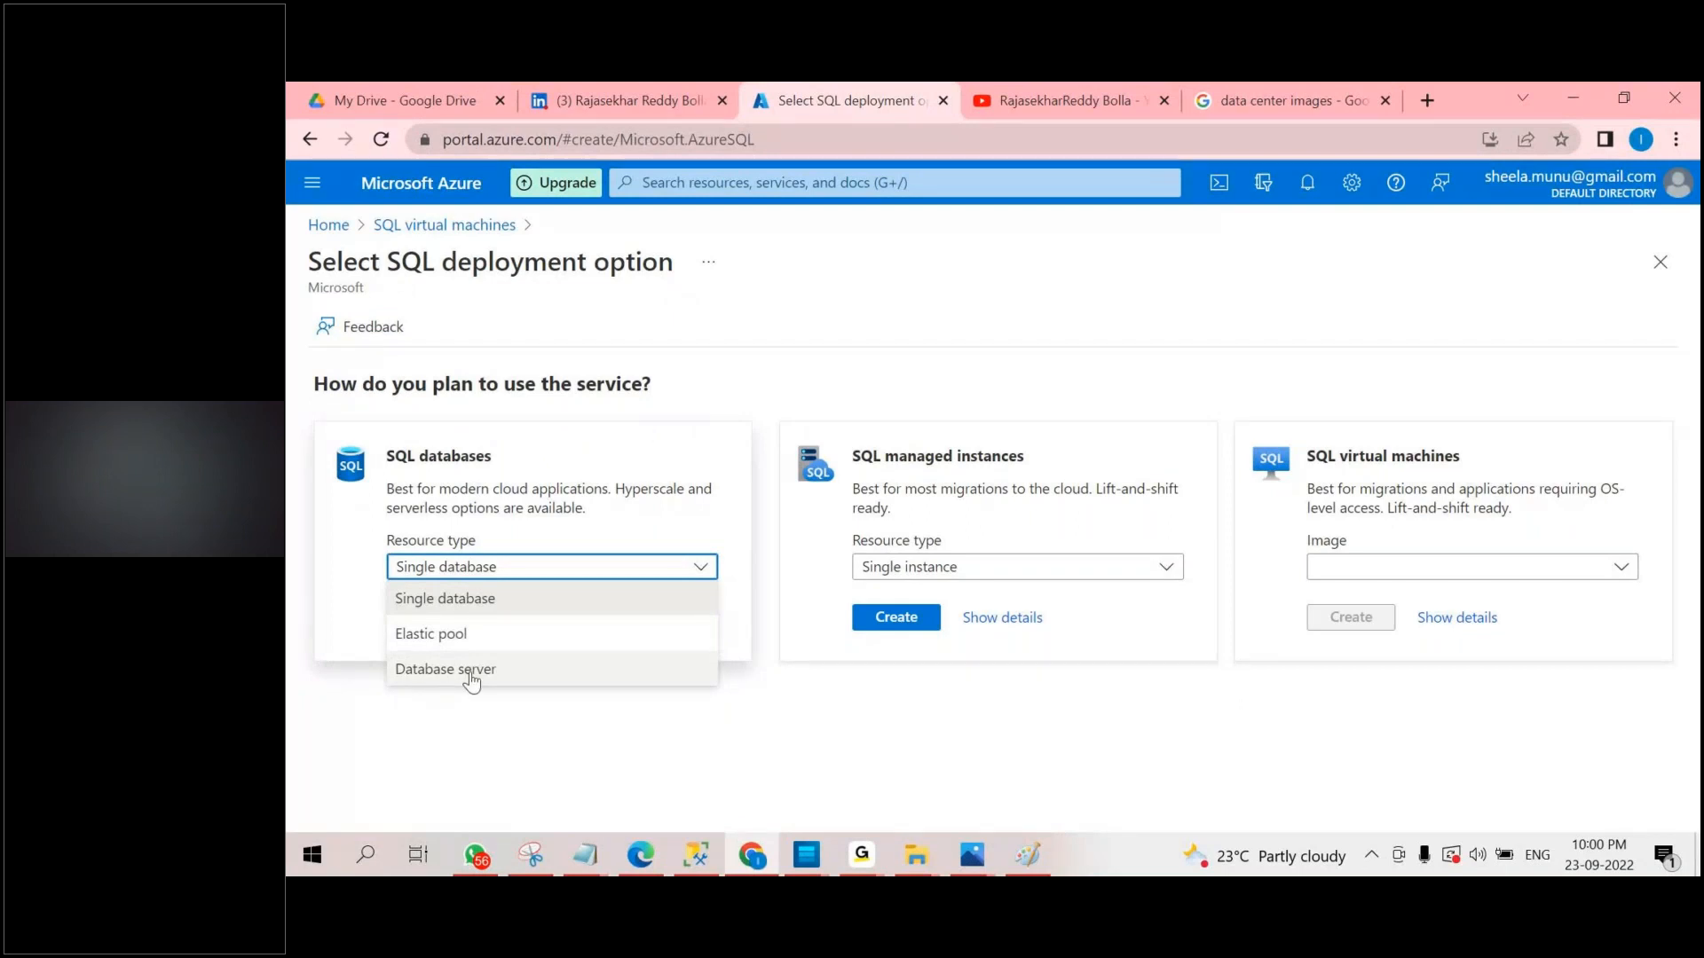
pyautogui.click(747, 288)
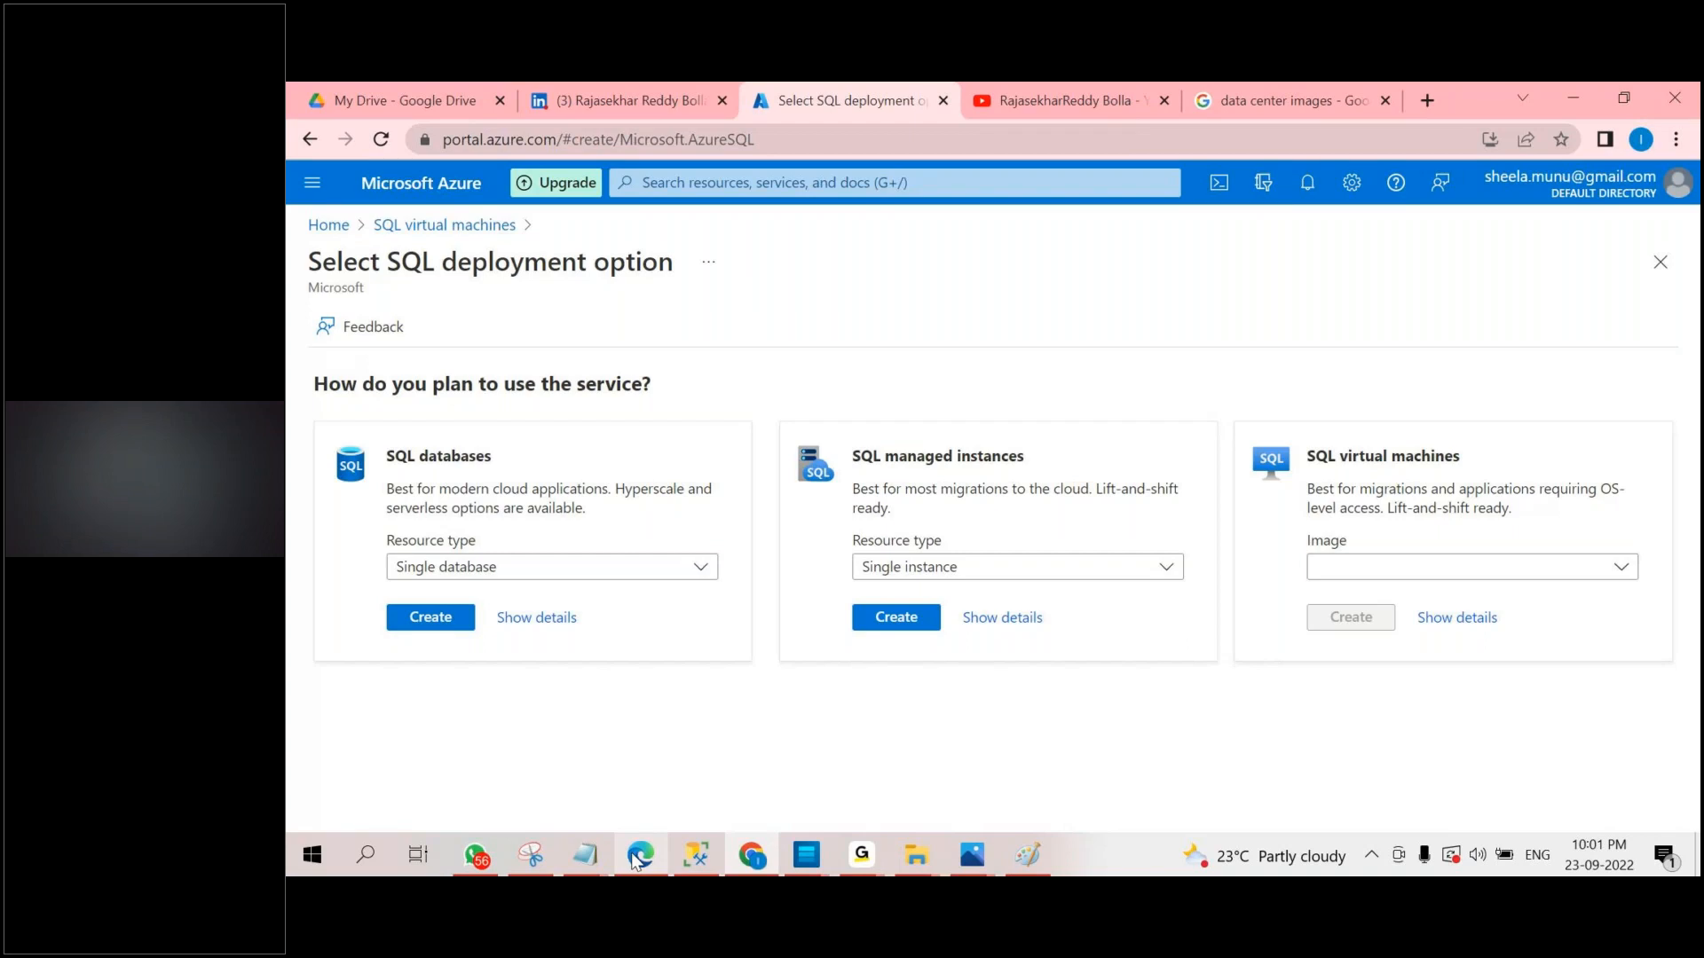
pyautogui.moveTo(882, 861)
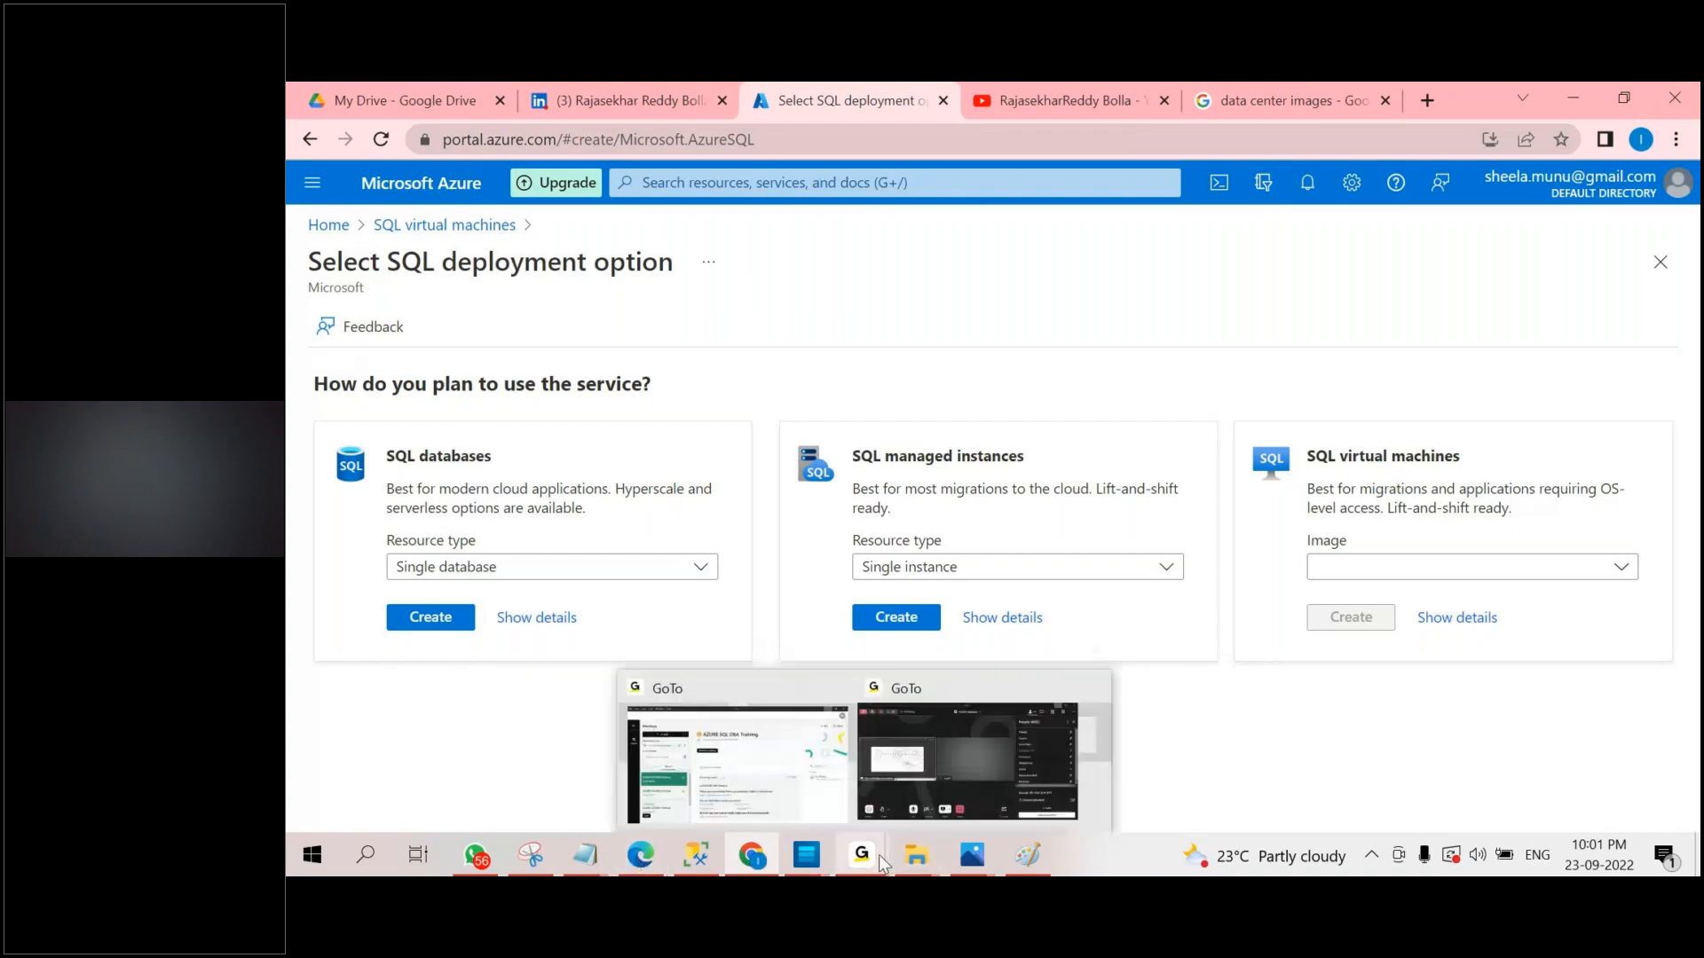
pyautogui.click(916, 728)
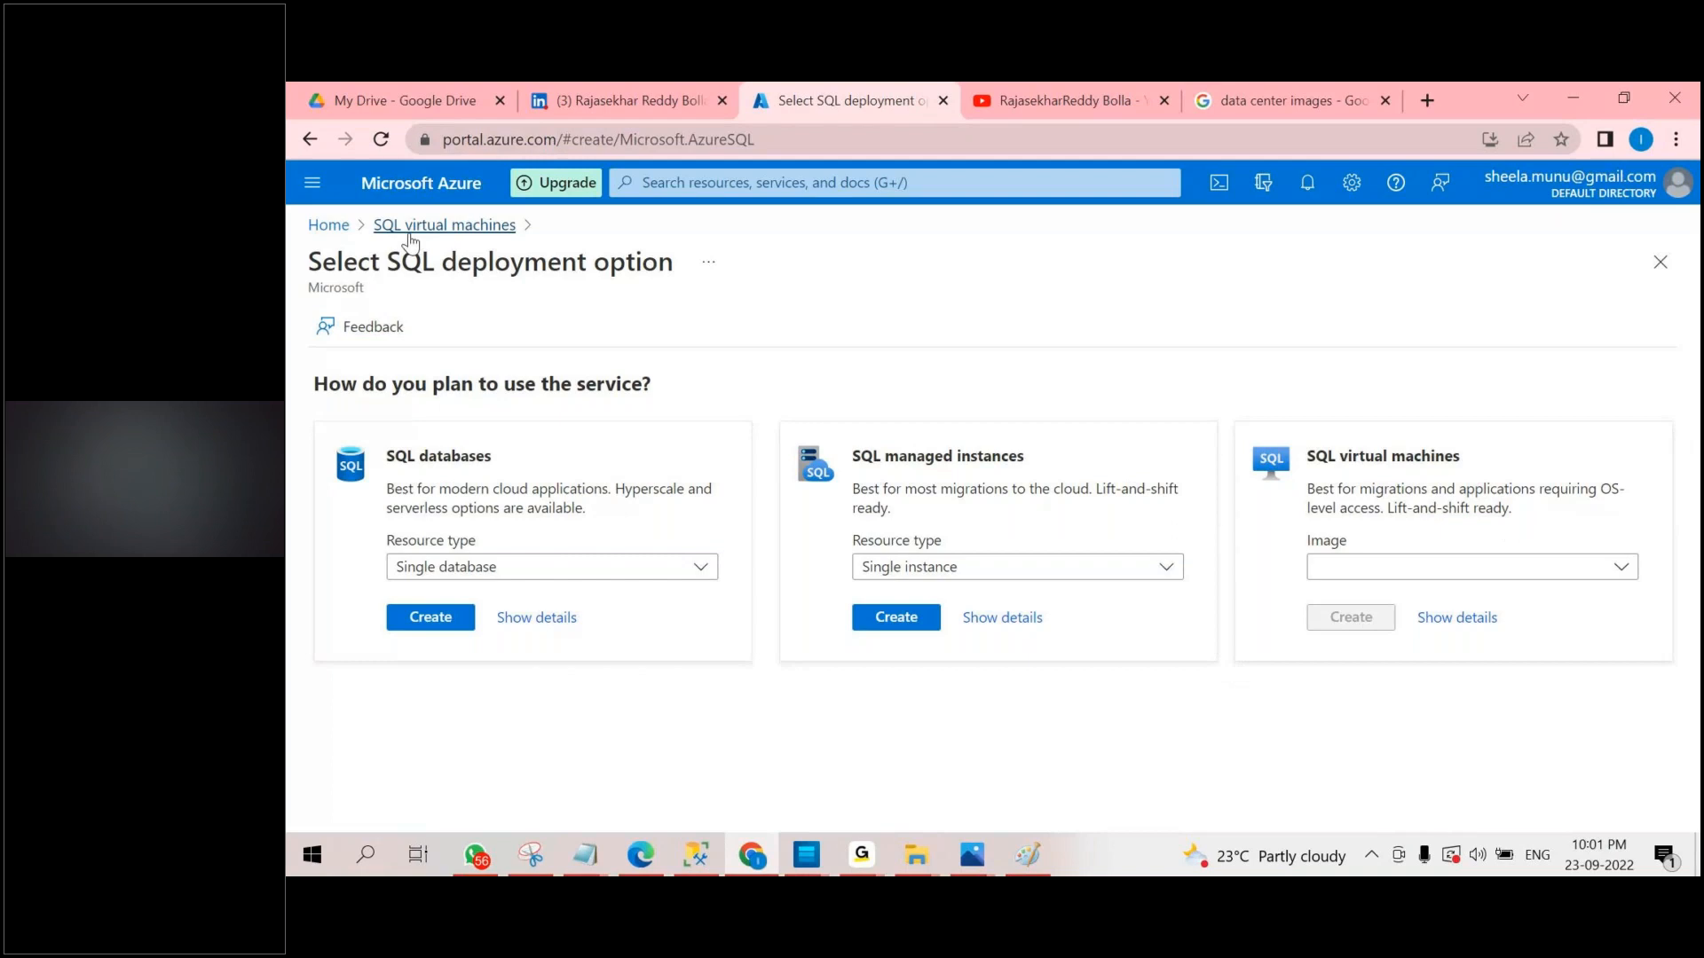
# Duplicate the Select SQL deployment option tab and return to the Azure home page in the duplicate.
pyautogui.rightClick(843, 102)
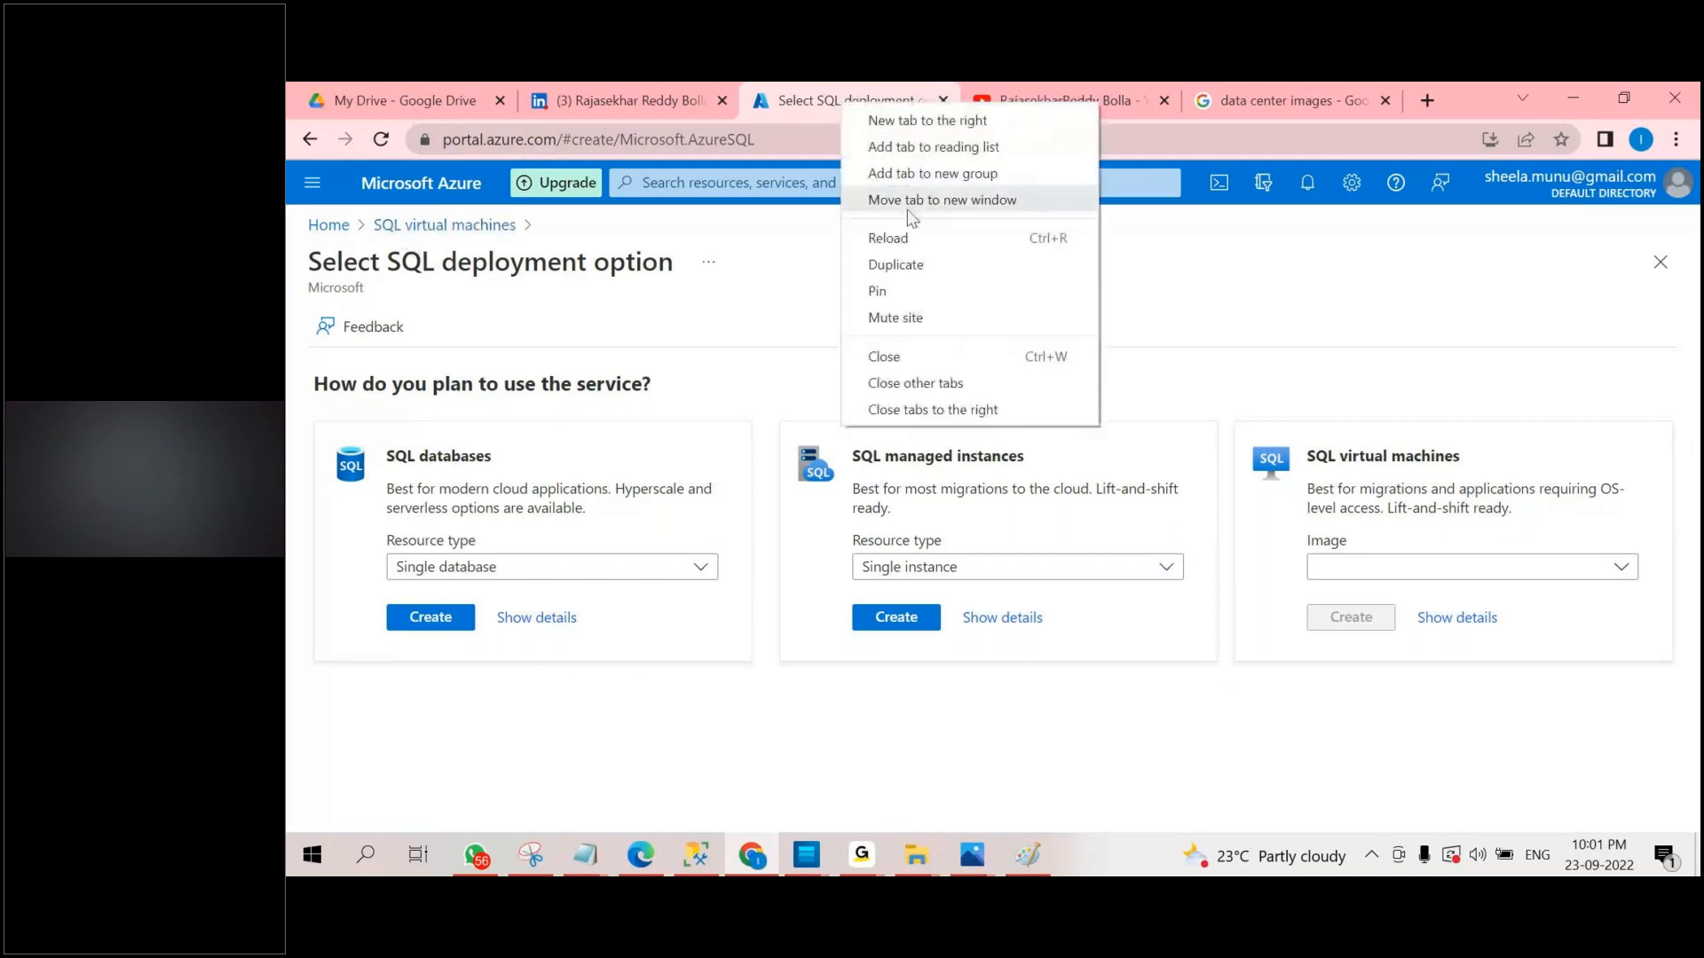
pyautogui.click(896, 264)
pyautogui.click(765, 85)
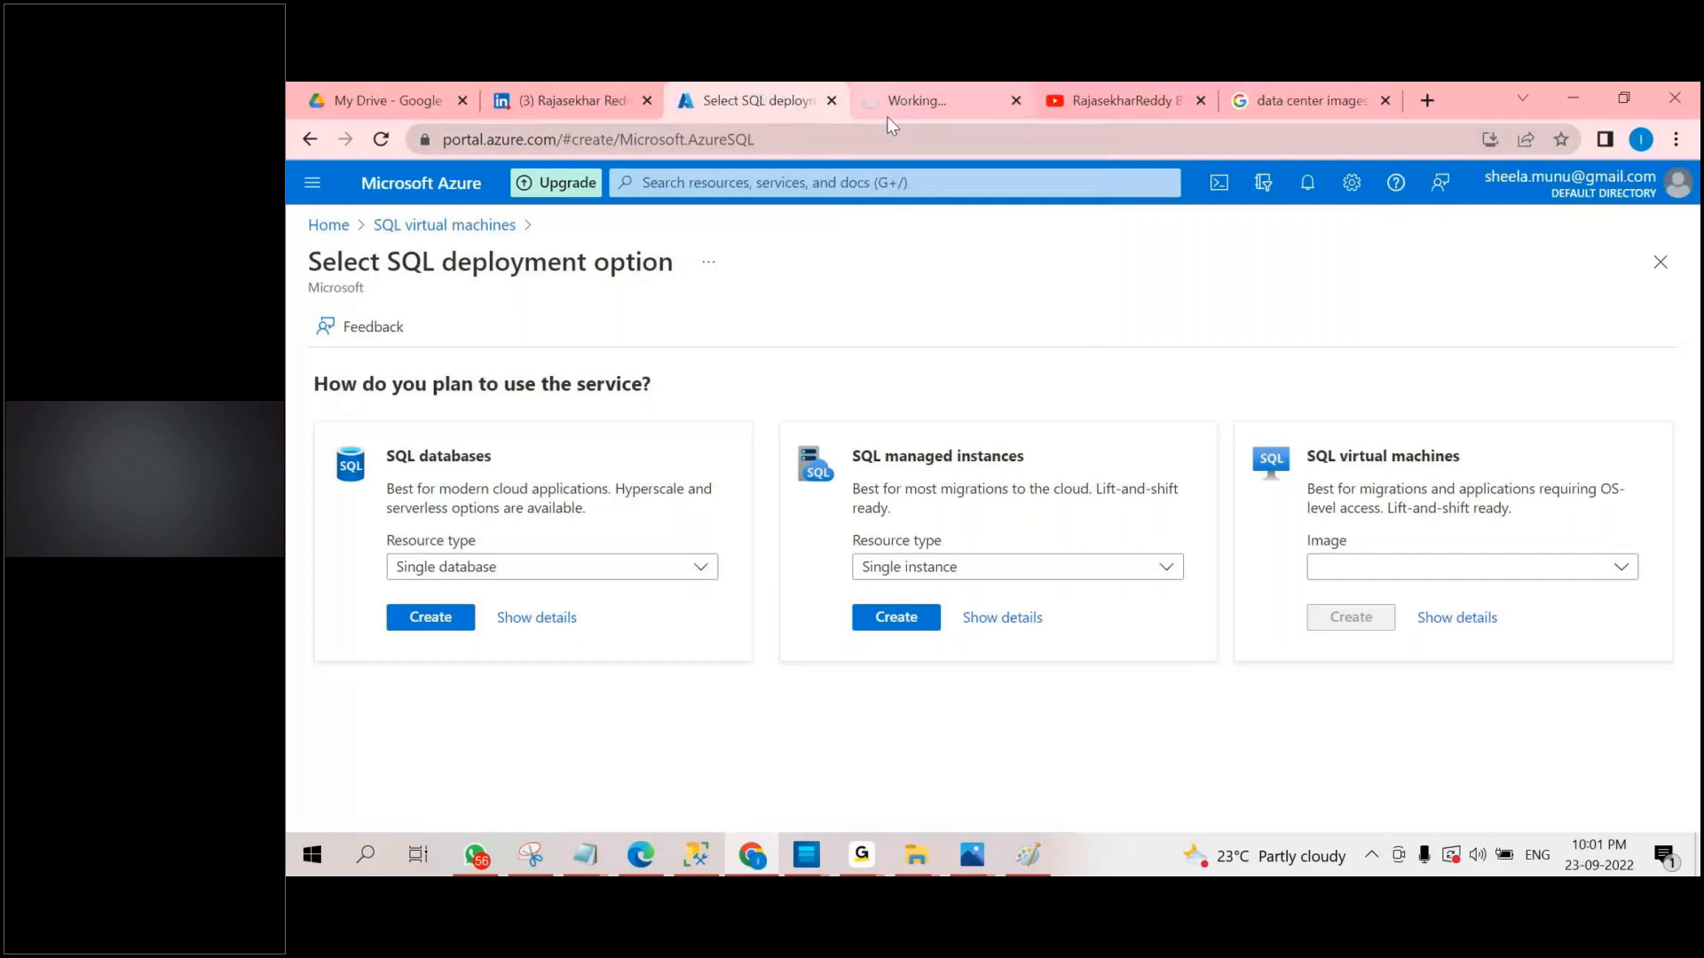
pyautogui.click(938, 101)
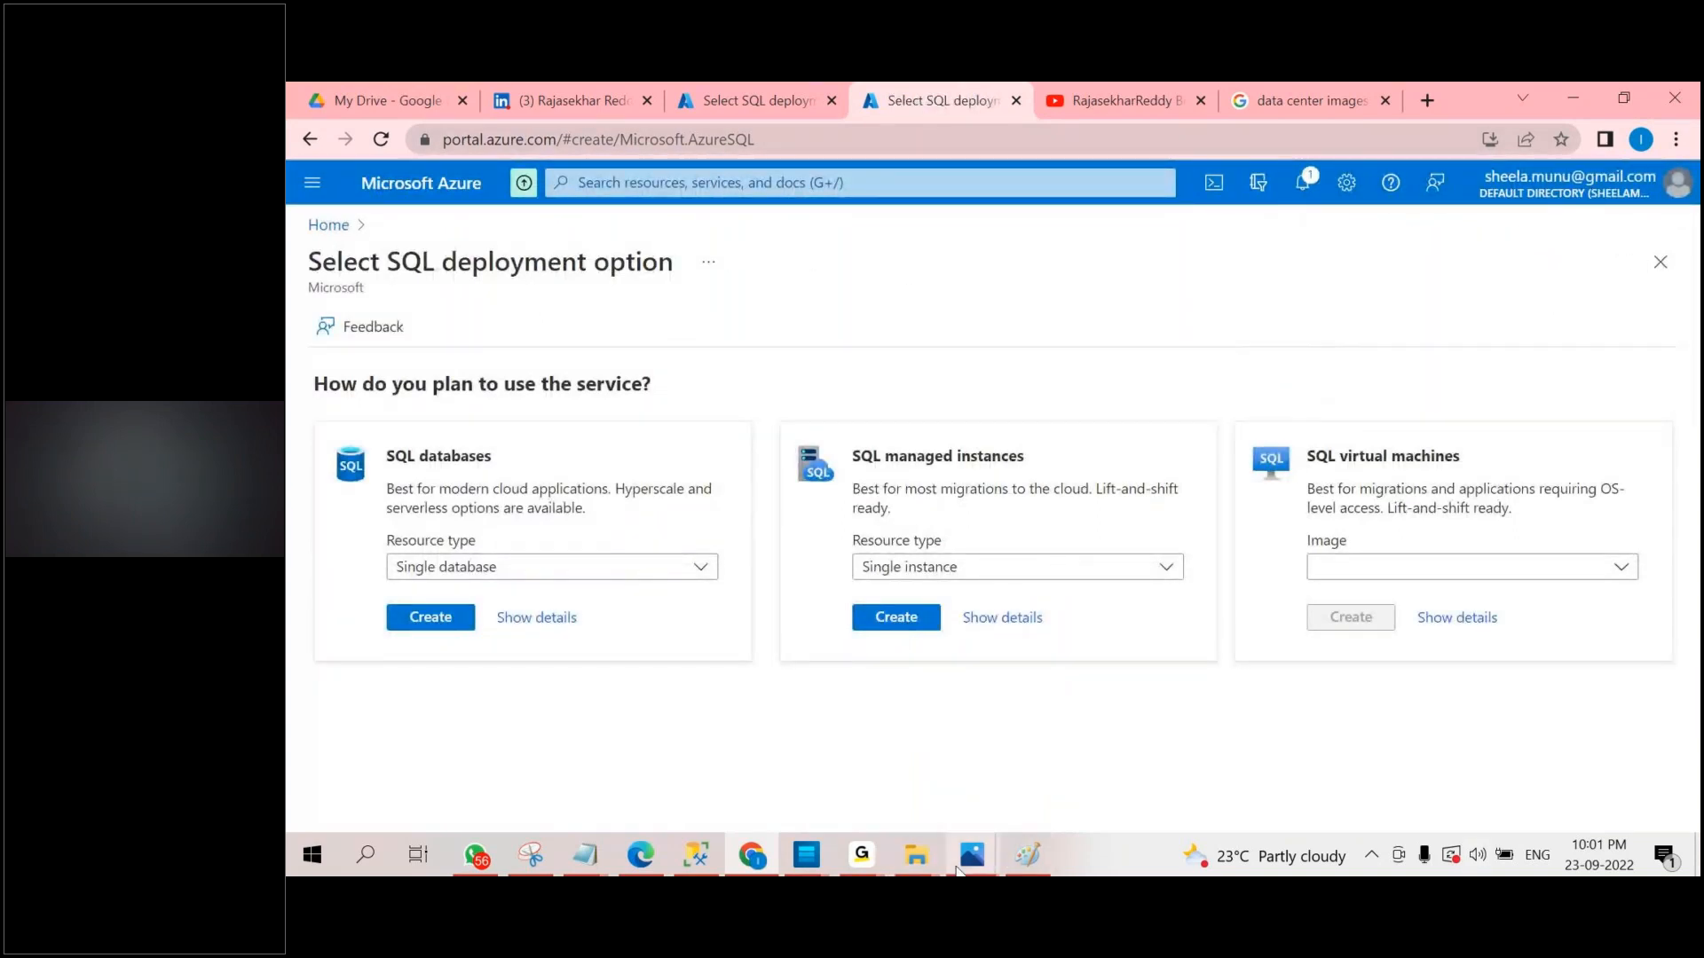
pyautogui.moveTo(972, 854)
pyautogui.click(328, 224)
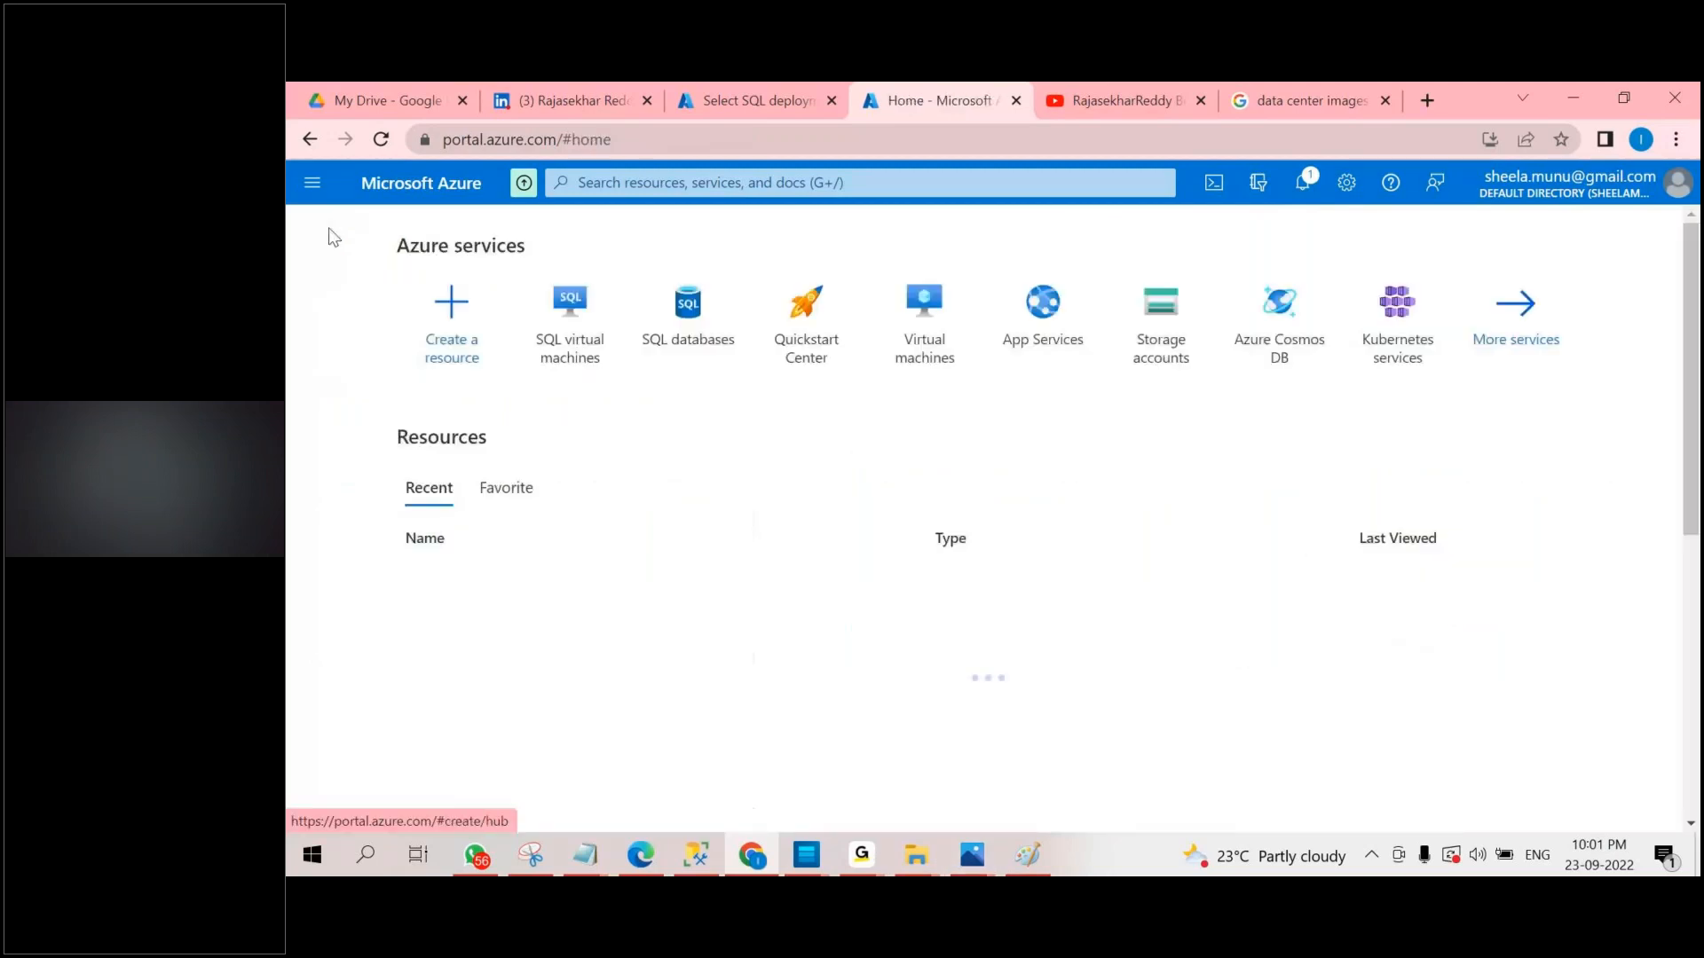
pyautogui.scroll(-2, 585, 510)
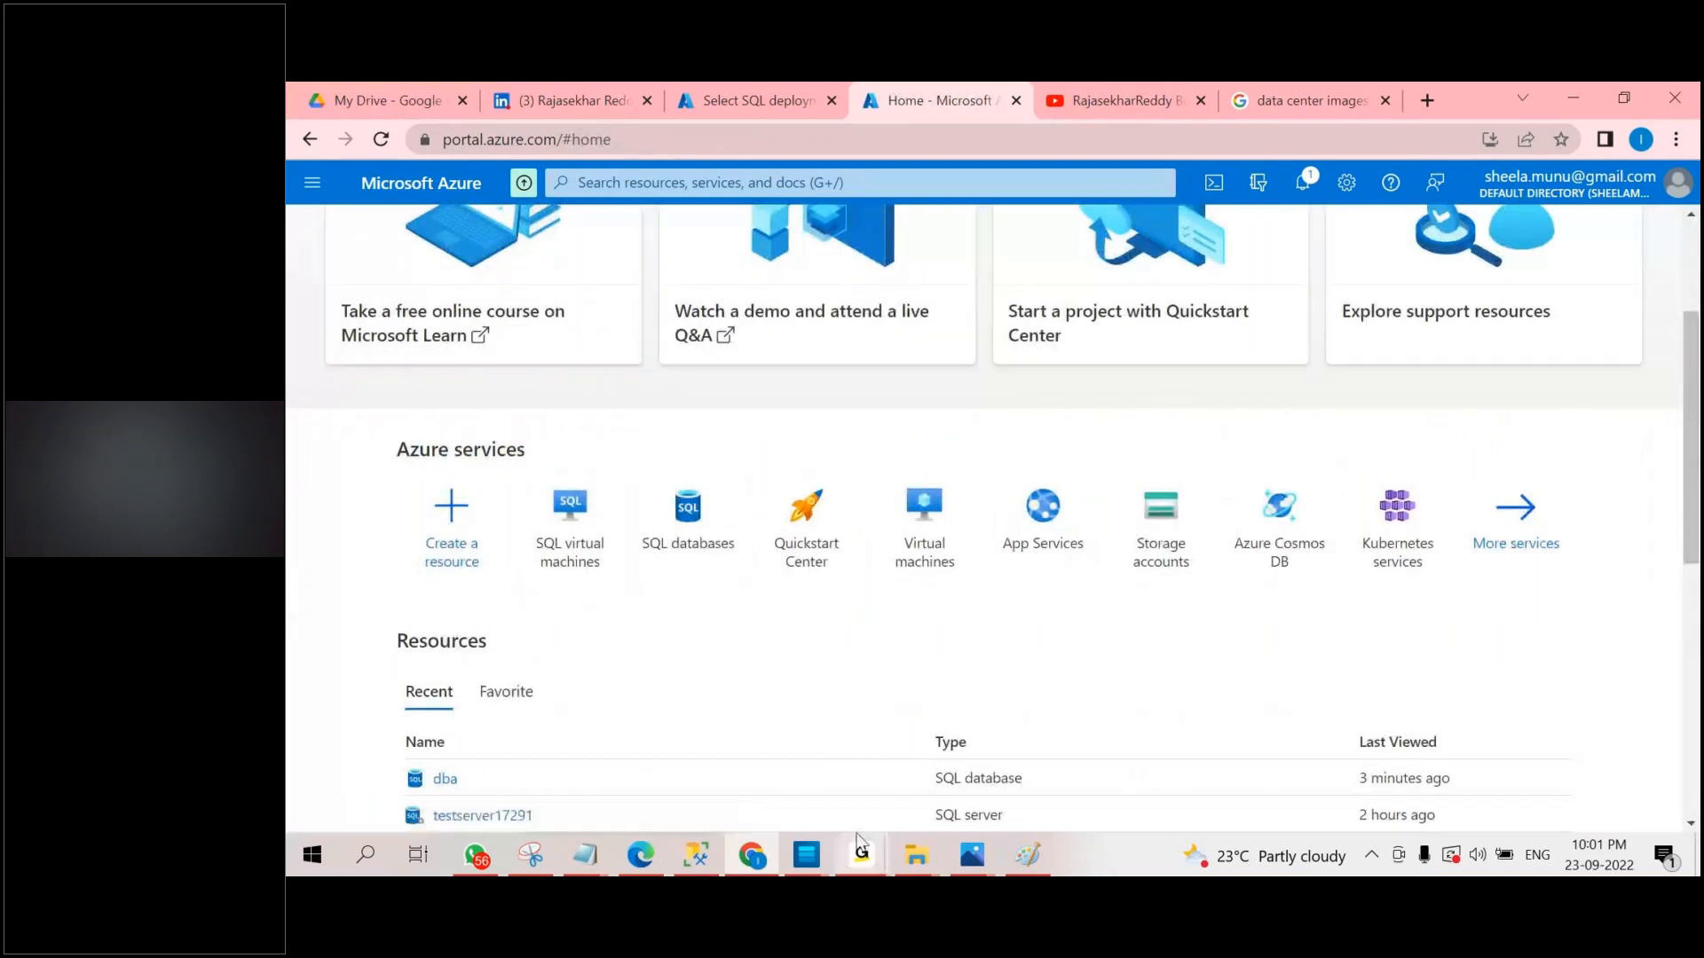
pyautogui.moveTo(852, 841)
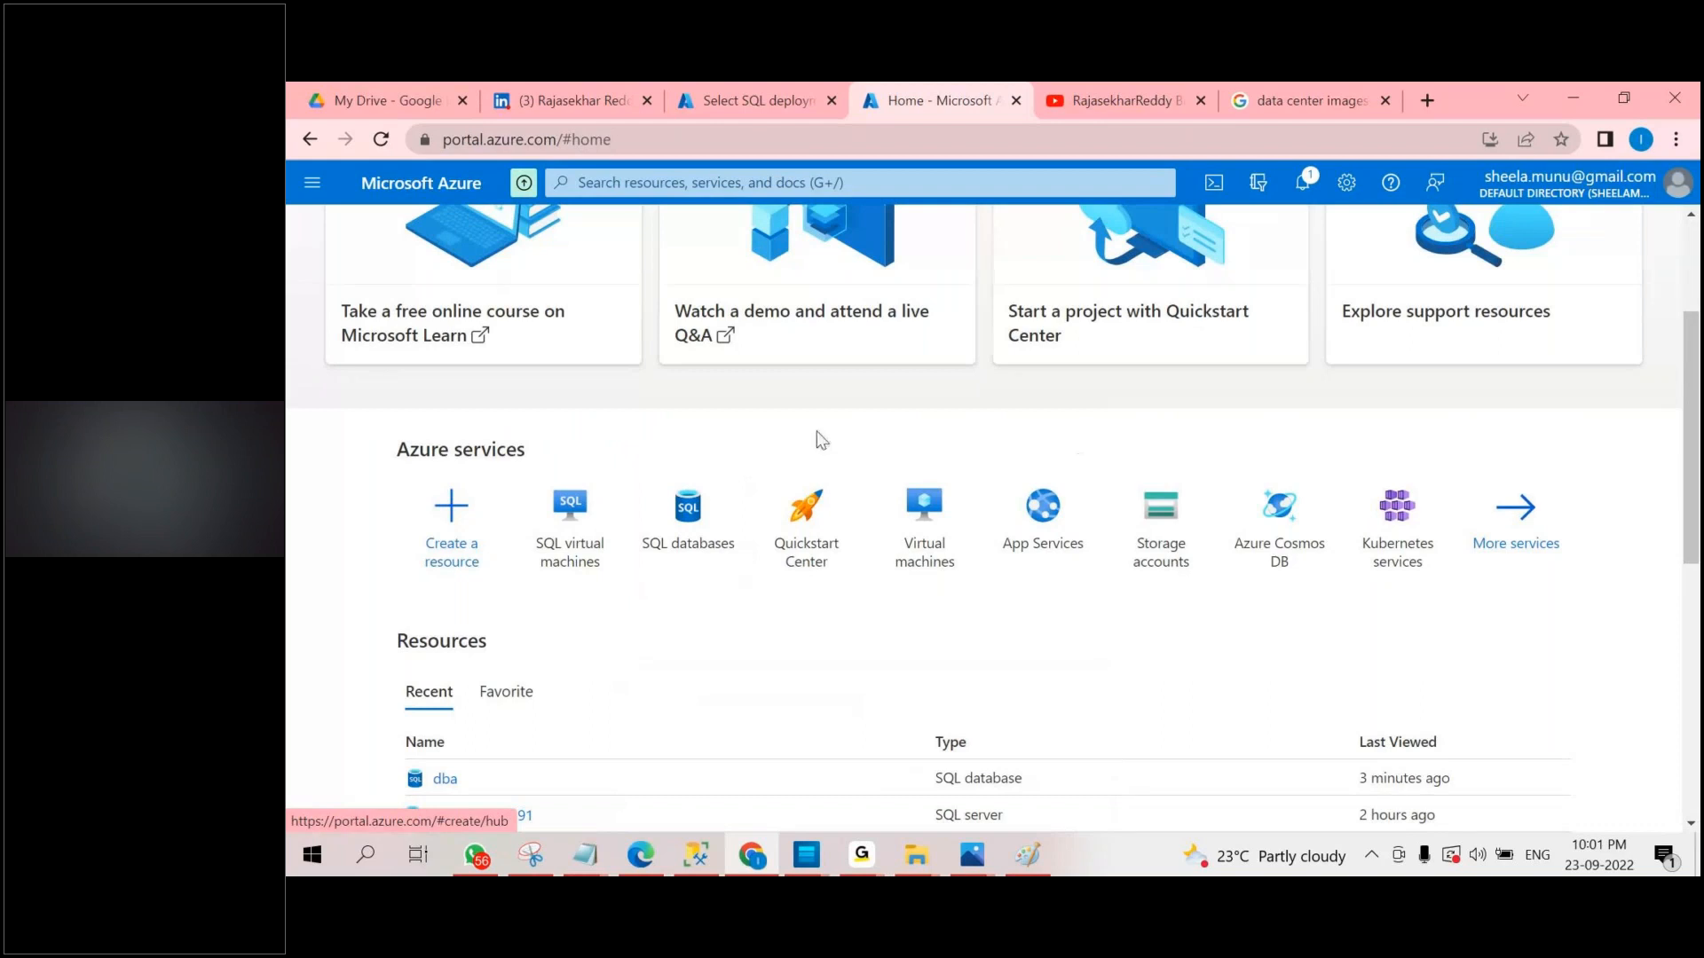
# Switch to the trainer's LinkedIn profile, highlight the profile name and look through the headline, analytics and activity.
pyautogui.click(602, 92)
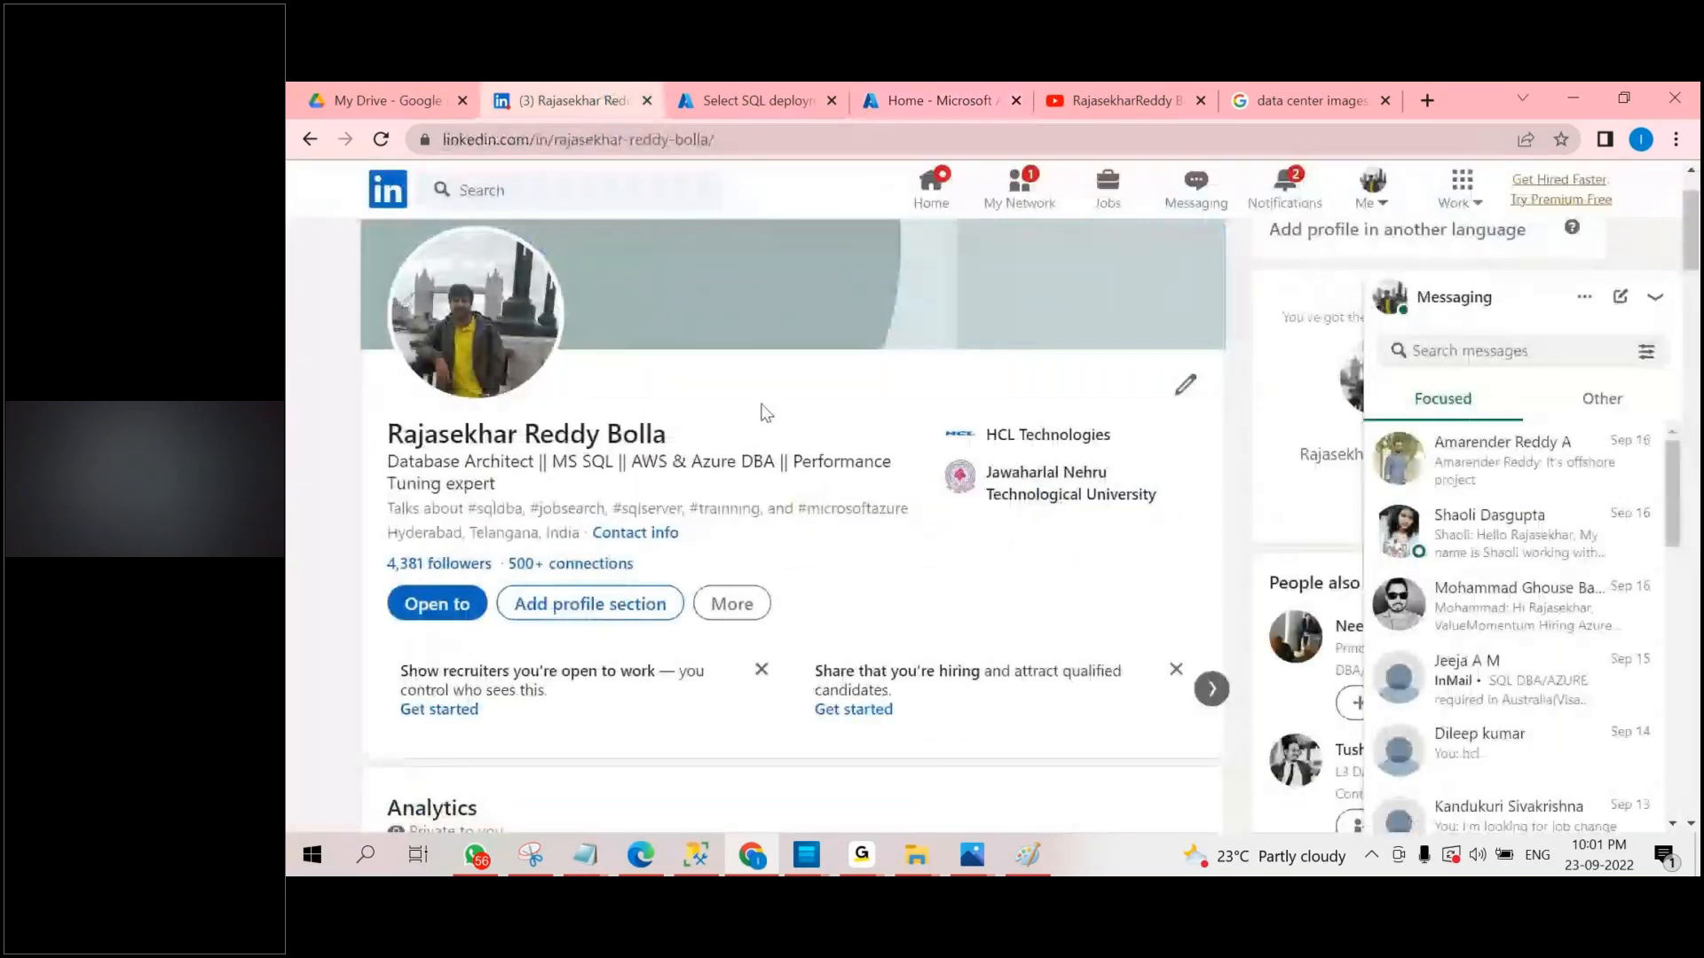
pyautogui.moveTo(705, 331); pyautogui.dragTo(781, 435)
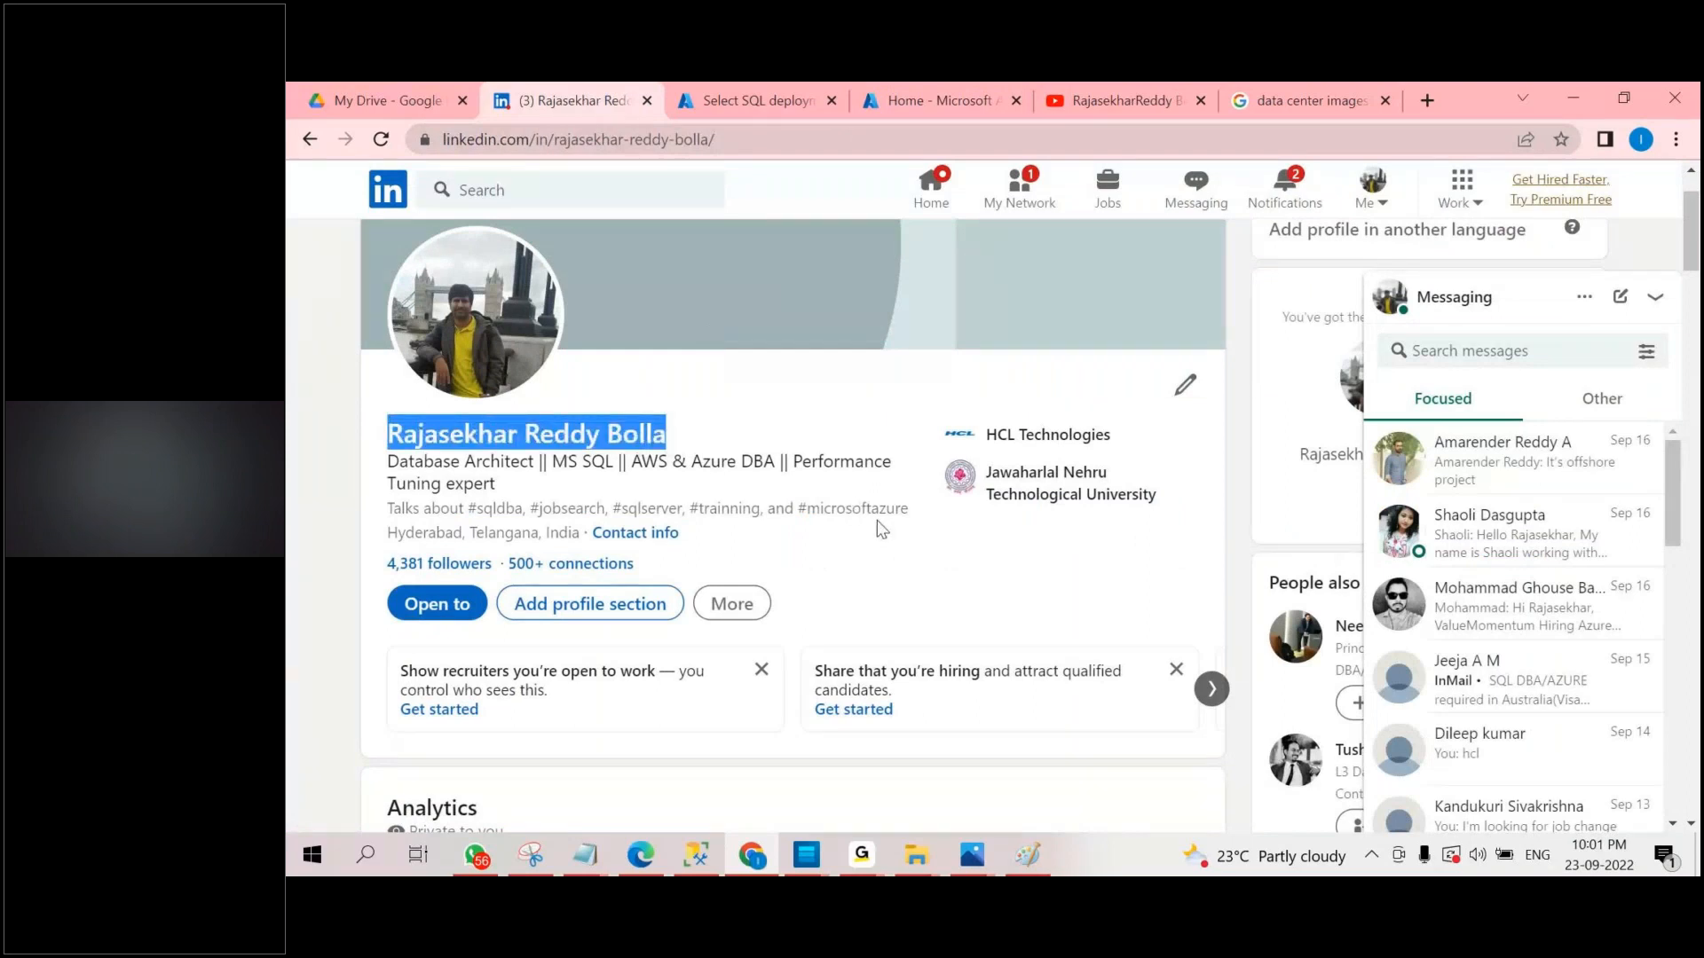
pyautogui.scroll(-6, 877, 520)
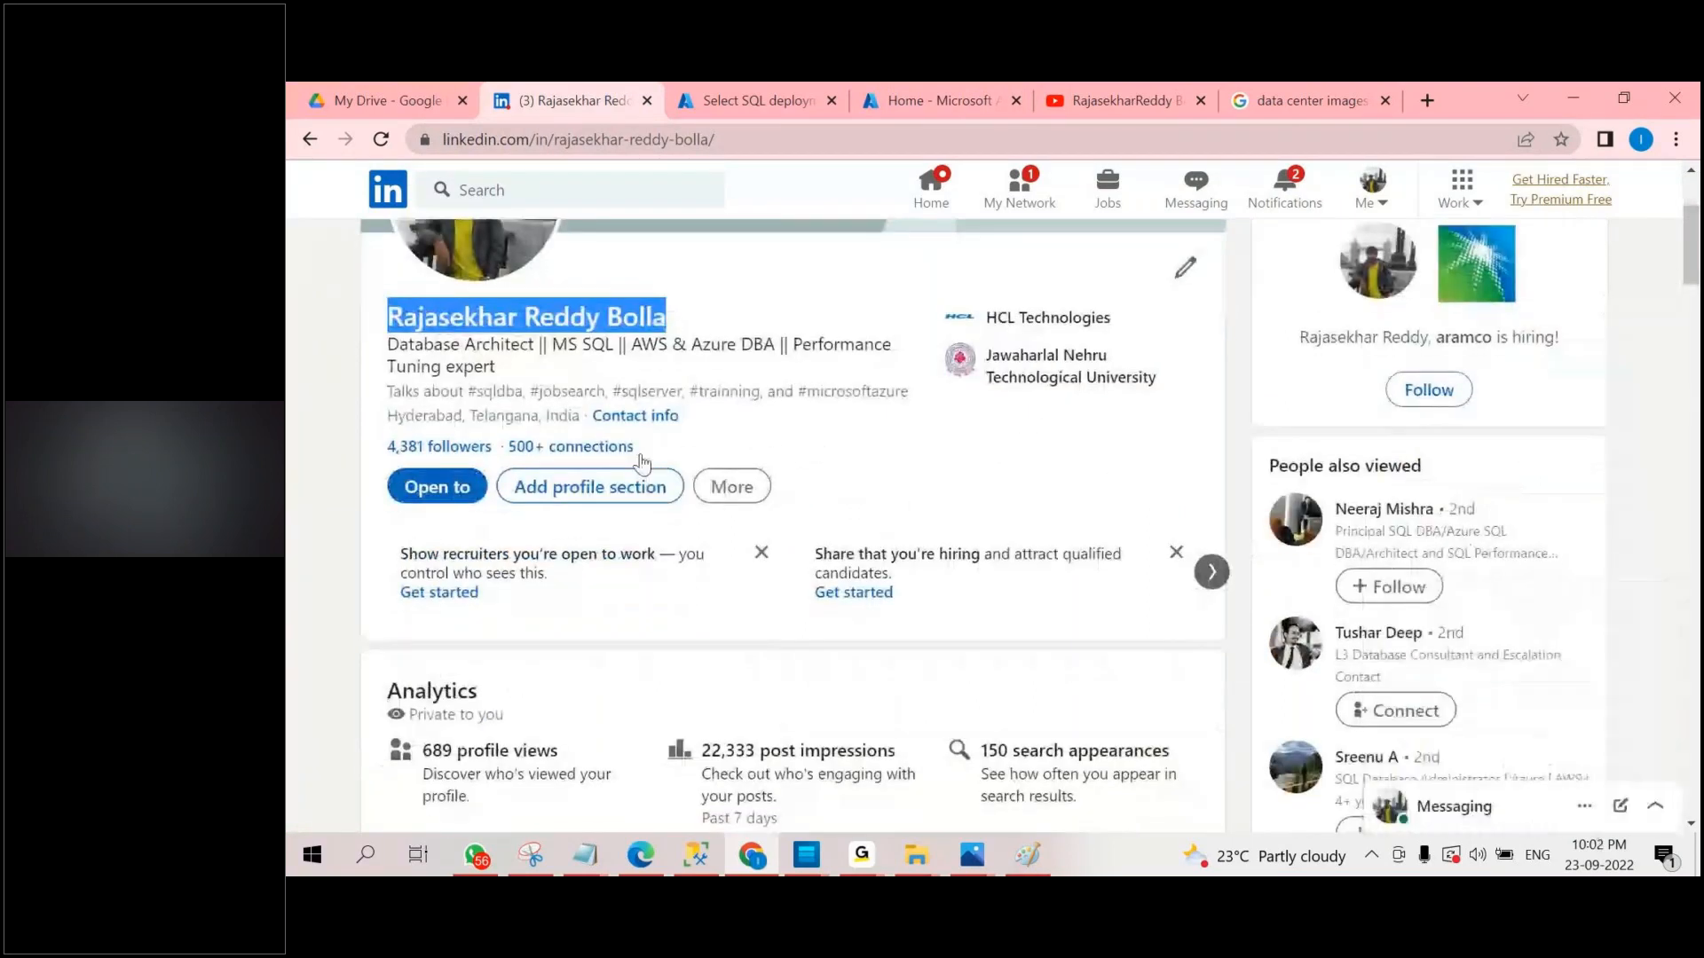
pyautogui.scroll(-4, 645, 465)
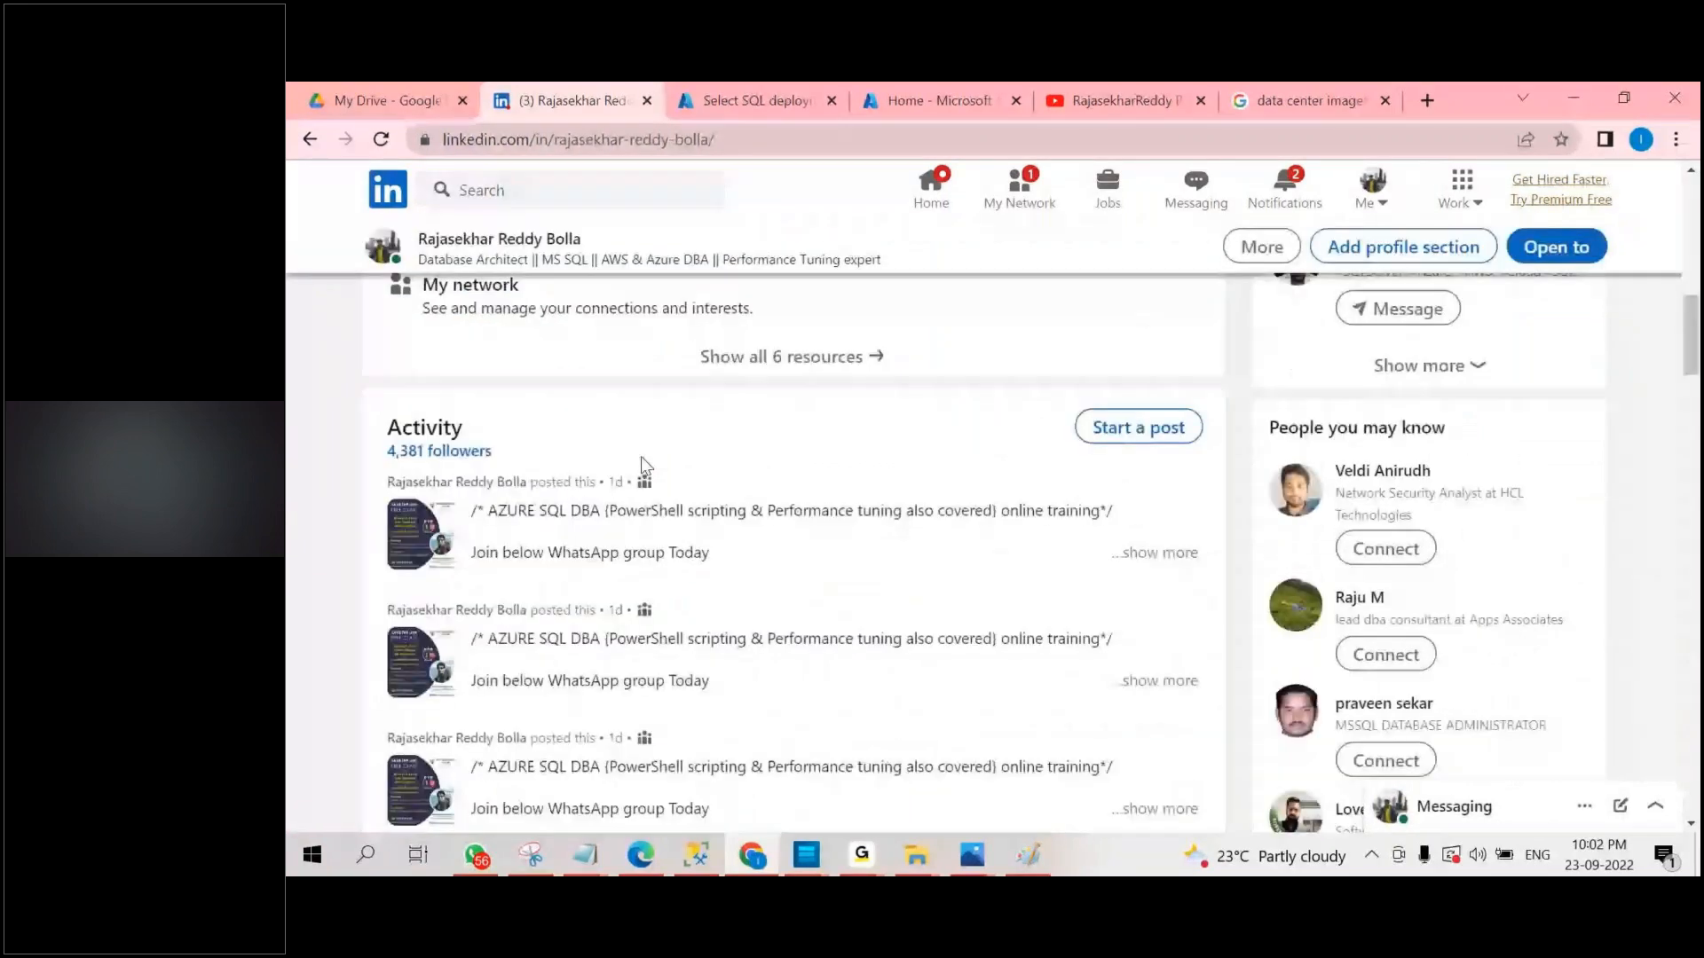
pyautogui.scroll(5, 640, 464)
pyautogui.scroll(2, 642, 468)
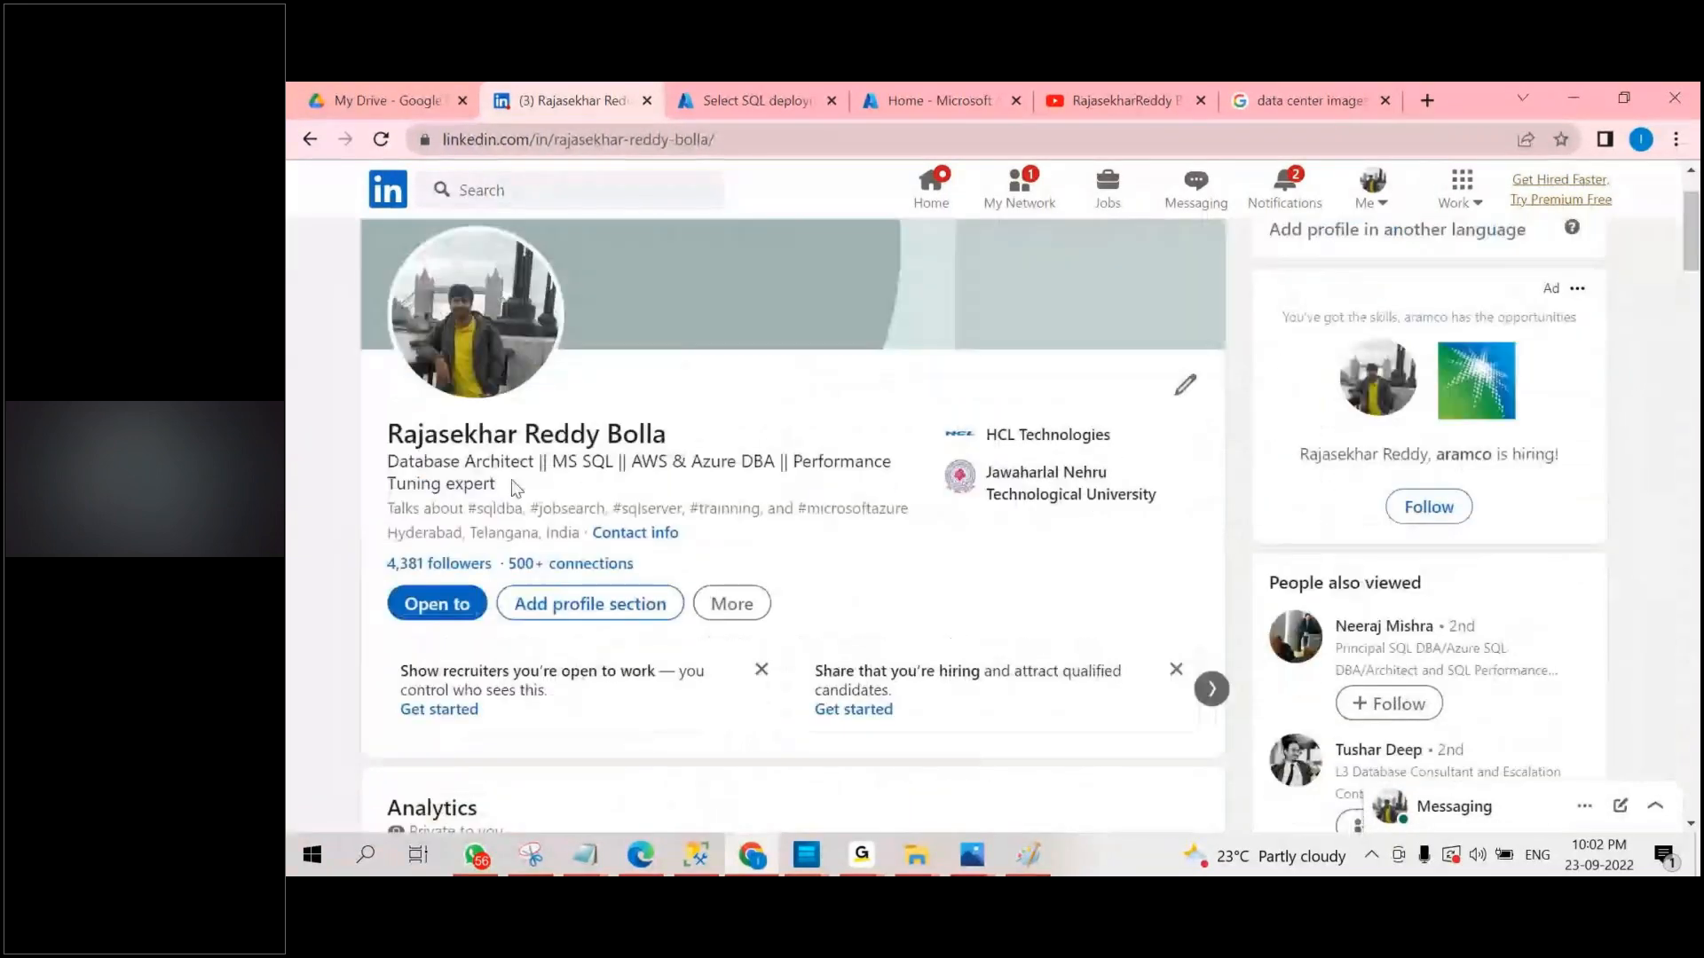
# Review the Experience section of the LinkedIn profile, highlighting the SQL Database Administrator role at Tata Consultancy Services.
pyautogui.scroll(-2, 544, 488)
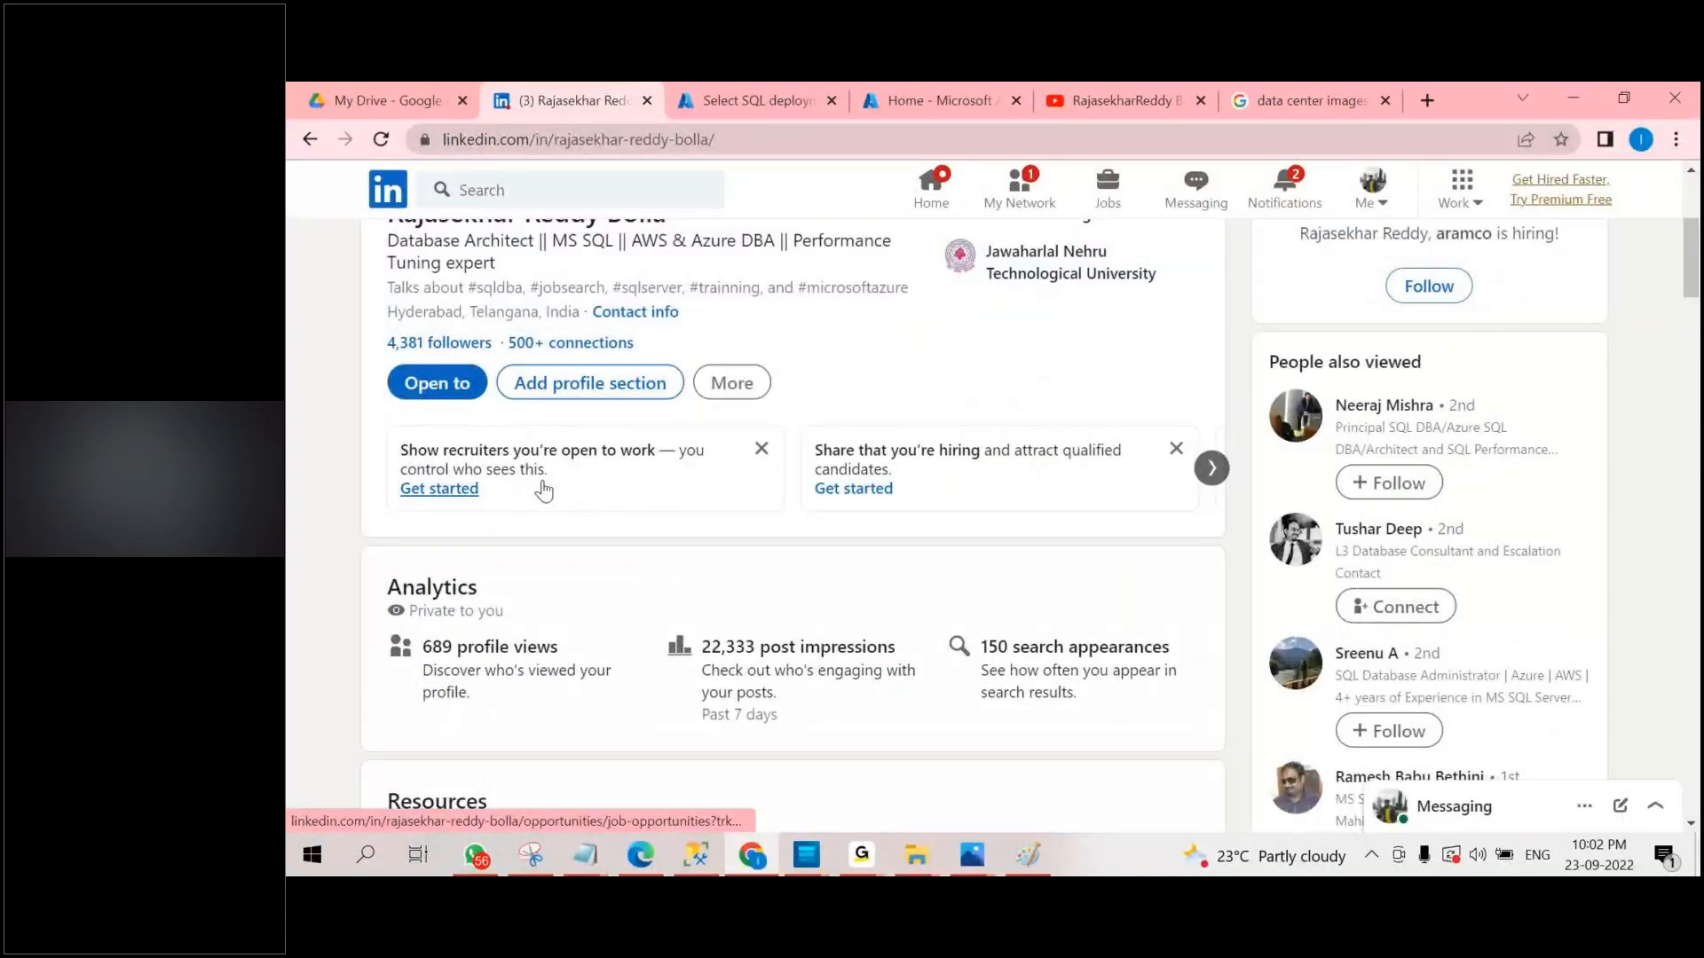
pyautogui.scroll(3, 844, 506)
pyautogui.scroll(-10, 844, 506)
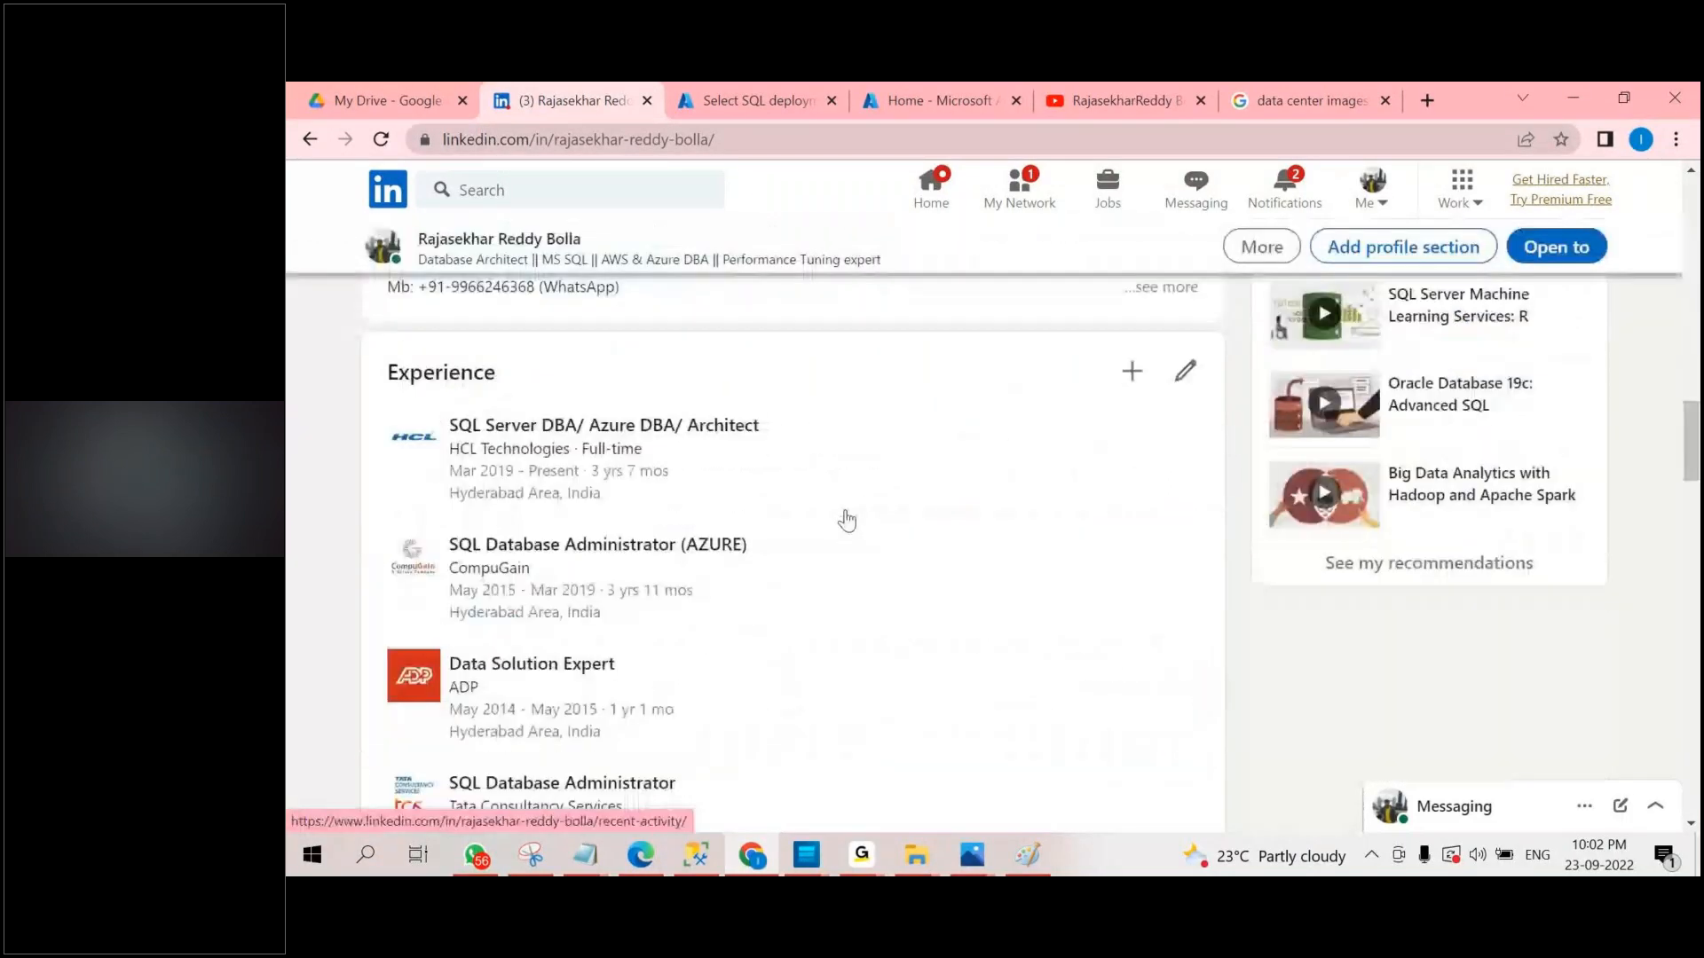
pyautogui.scroll(-2, 844, 521)
pyautogui.moveTo(458, 562); pyautogui.dragTo(677, 561)
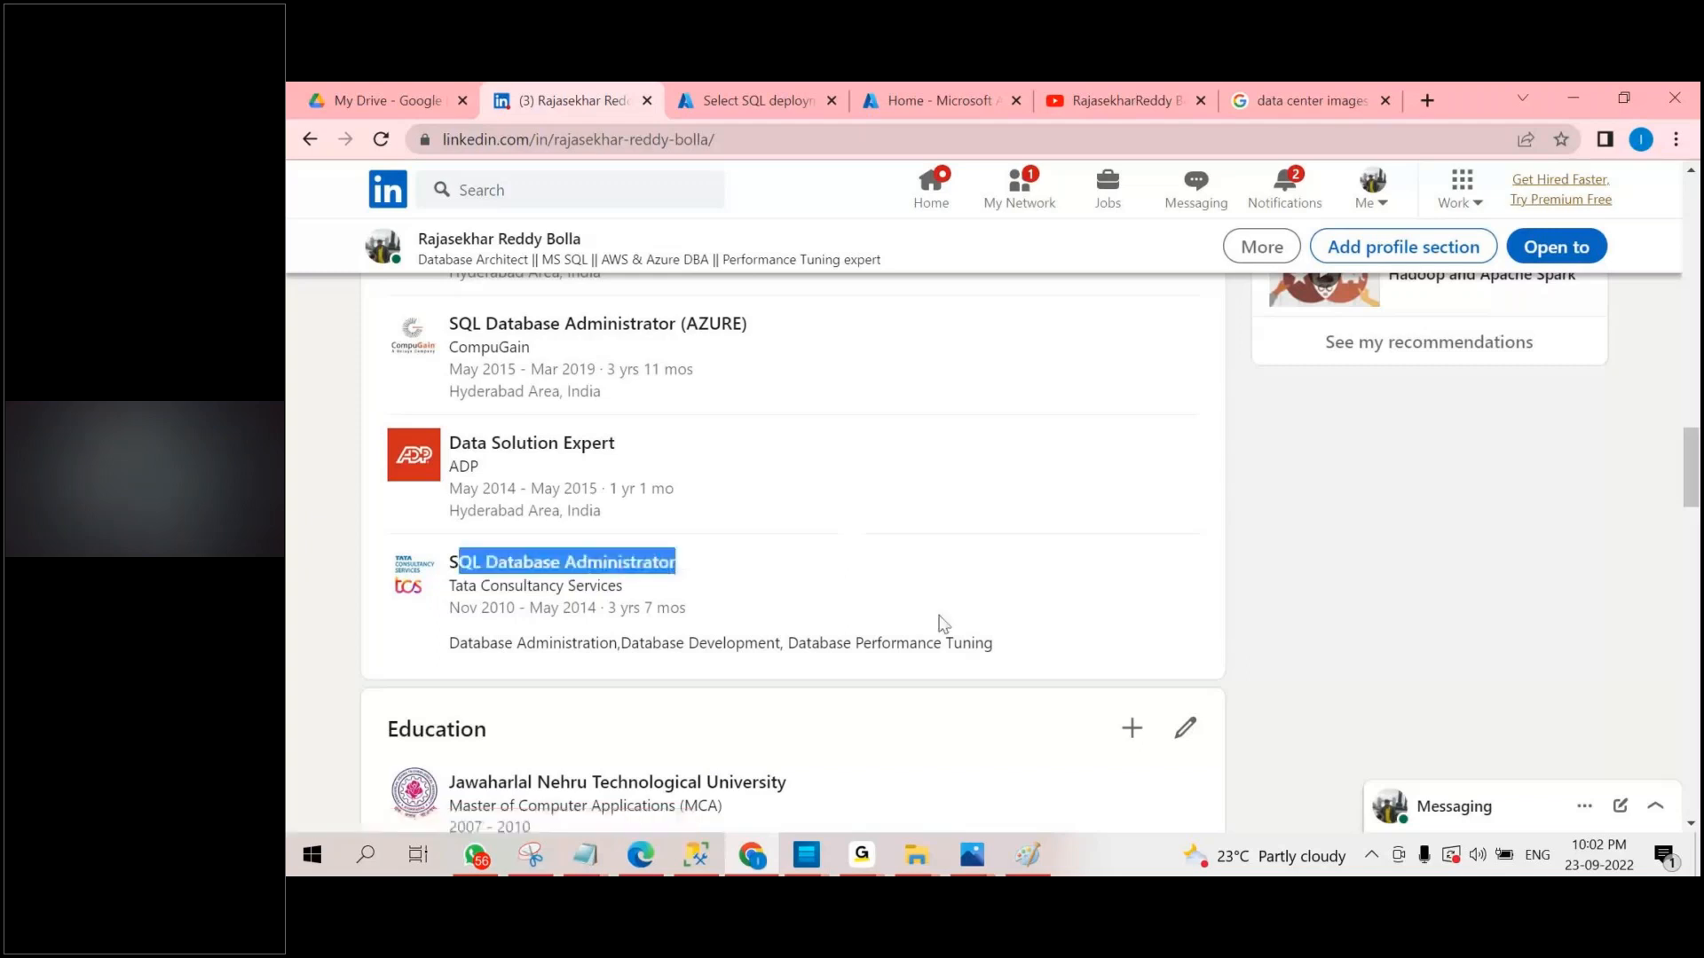
pyautogui.scroll(2, 932, 621)
pyautogui.scroll(-1, 897, 617)
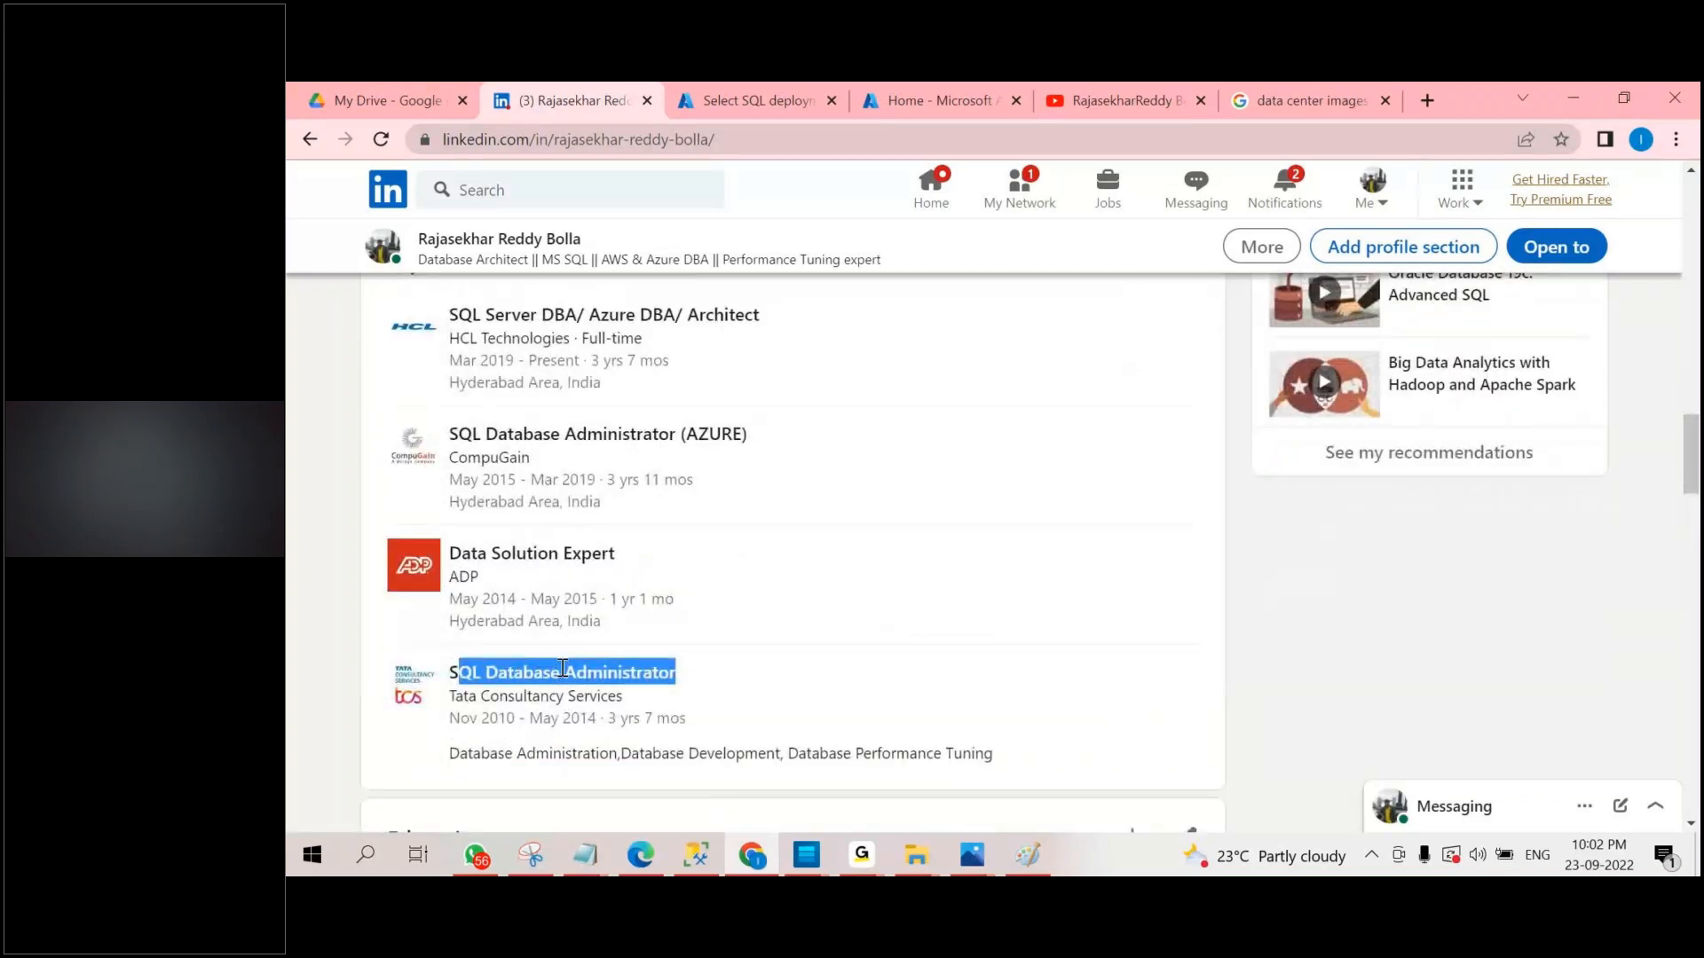
pyautogui.scroll(1, 724, 432)
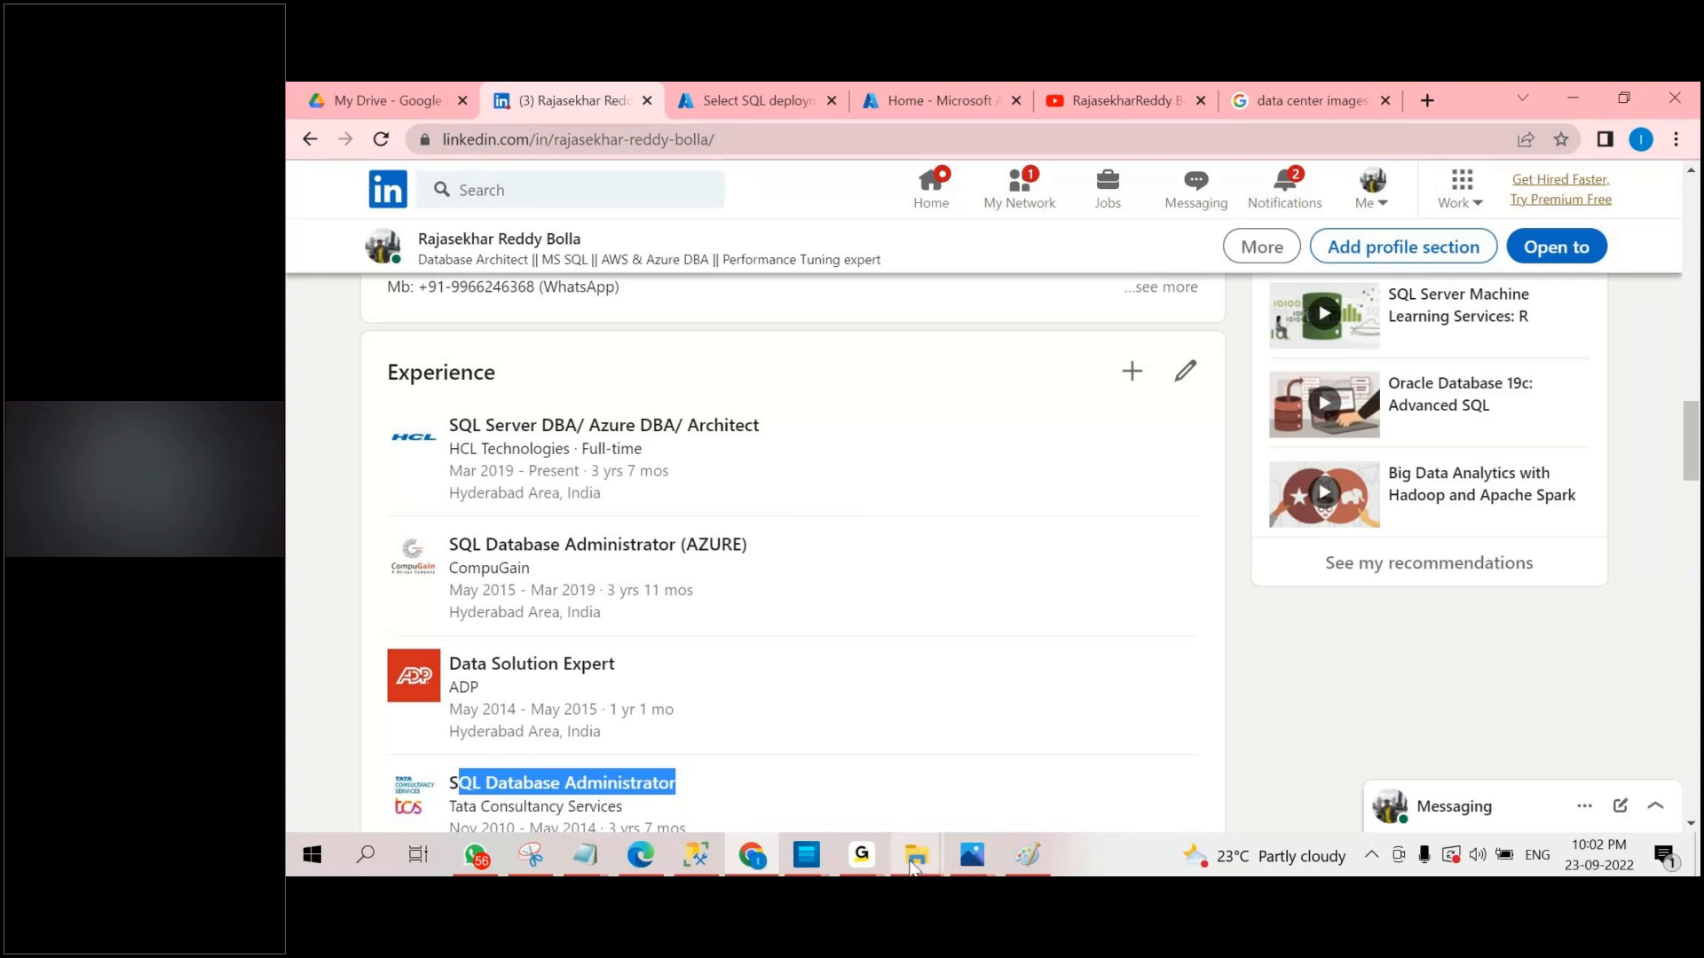
# Switch to Microsoft Edge and show the Azure Interview questions PDF.
pyautogui.moveTo(660, 857)
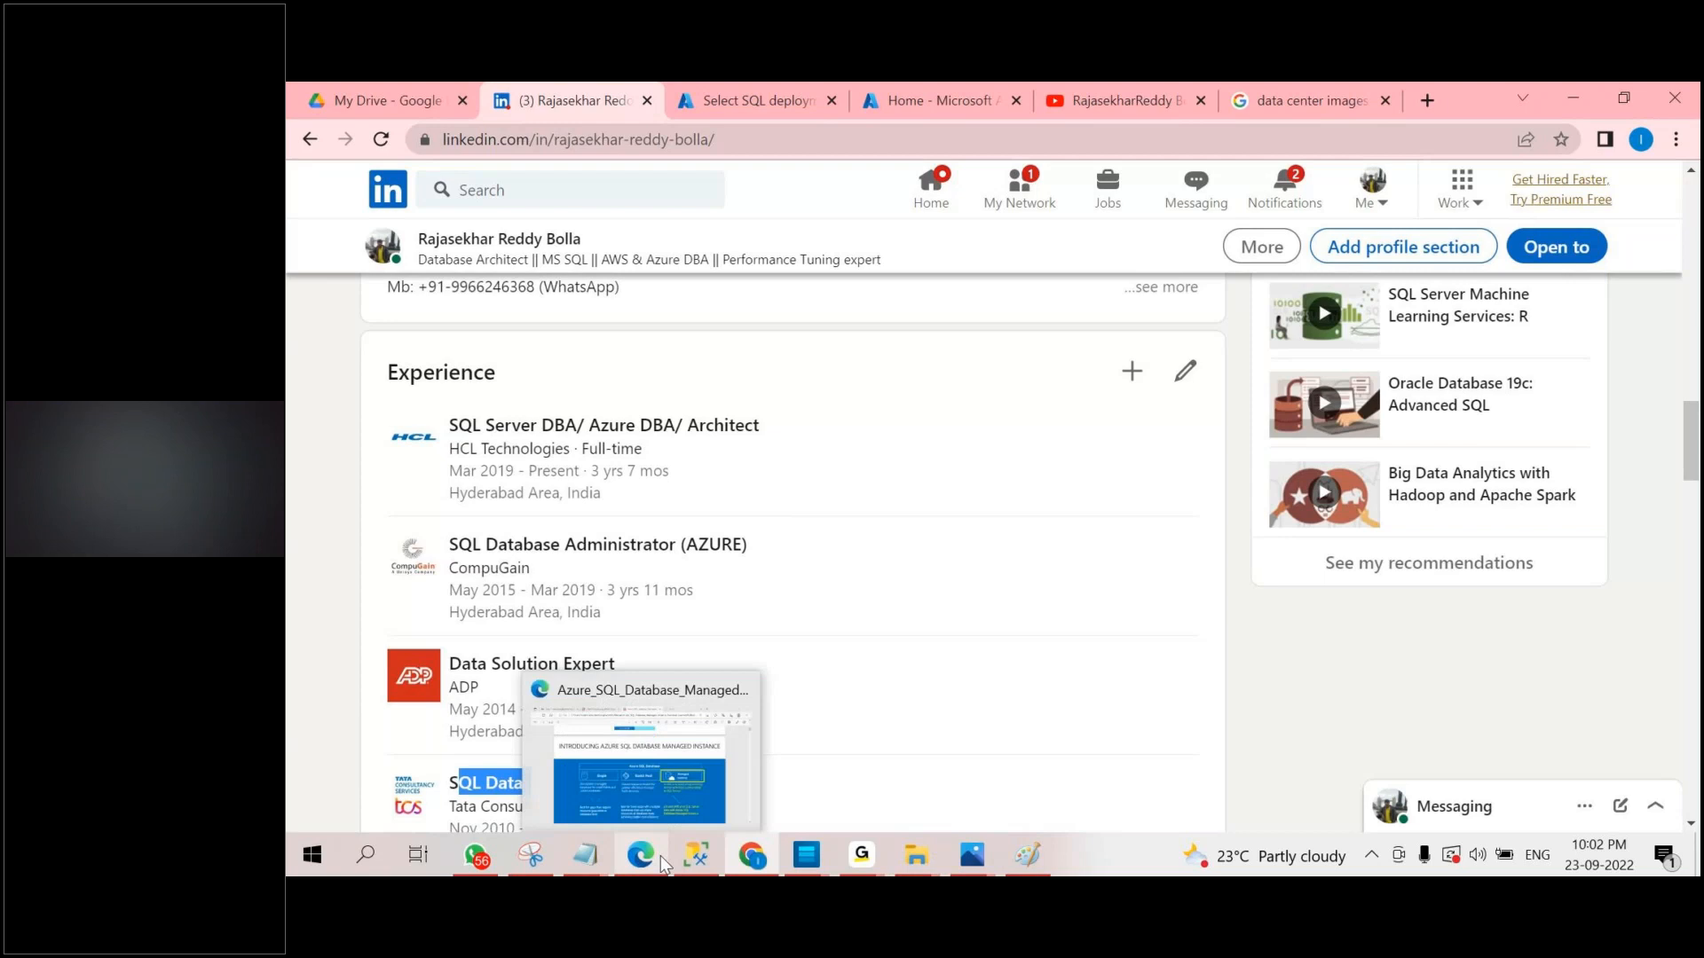
pyautogui.click(661, 856)
pyautogui.click(736, 99)
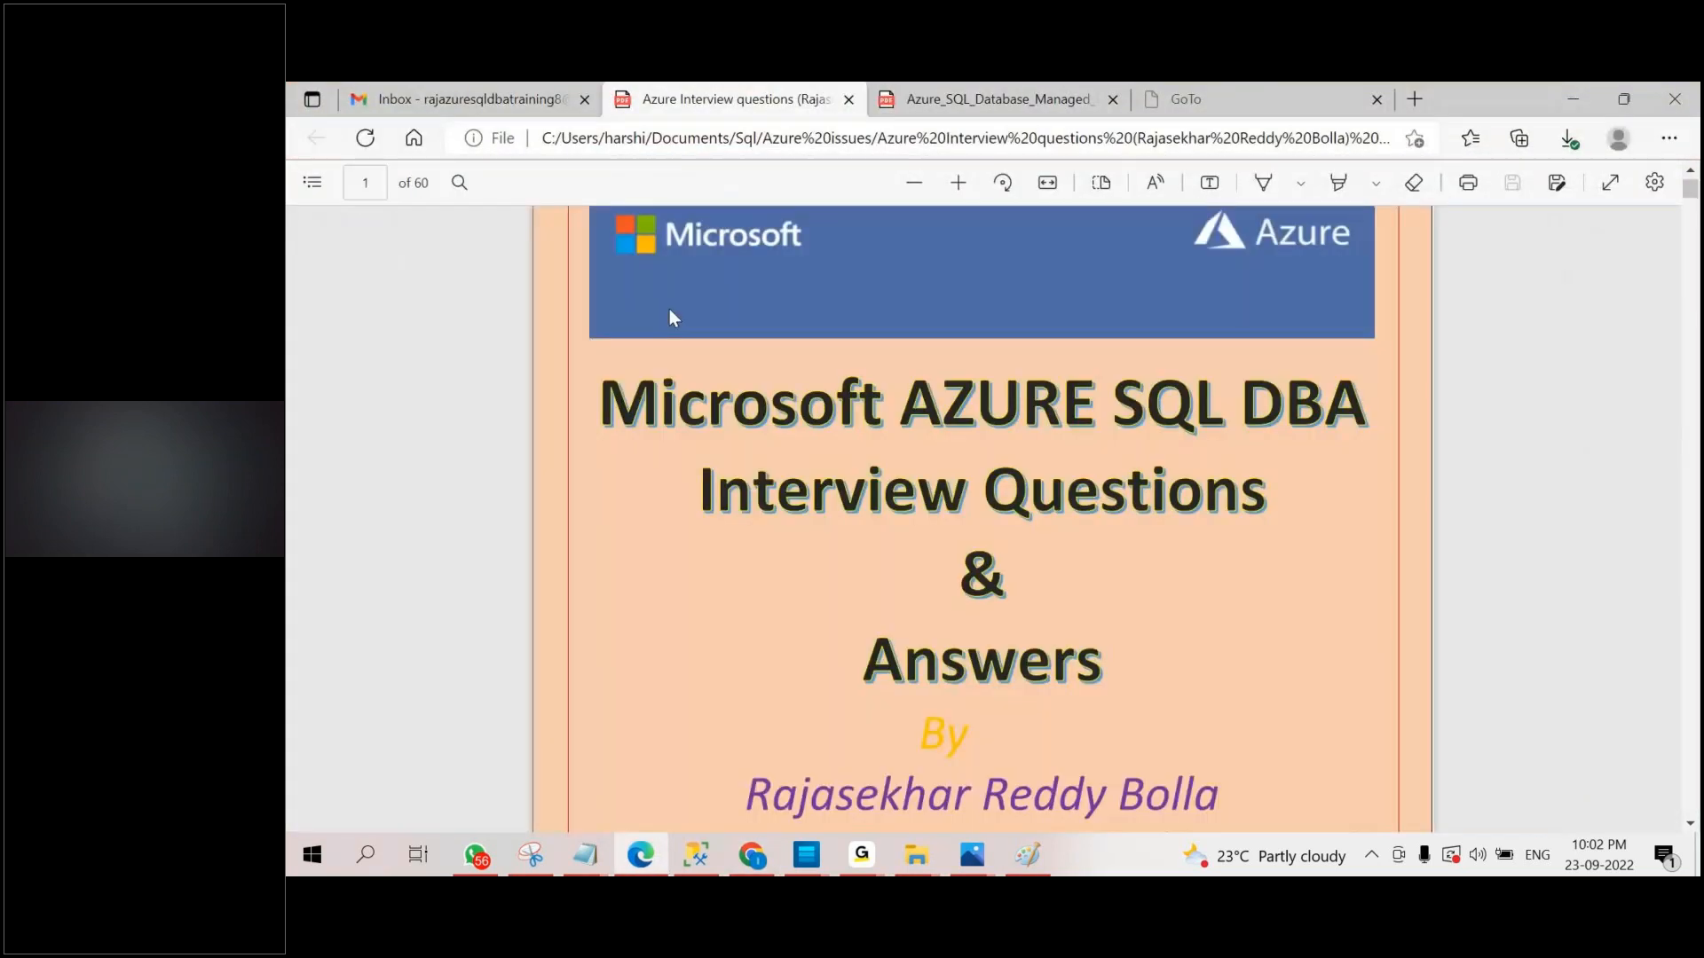
# Look through the cover page of the Azure interview questions PDF down to the Highlights on this book section.
pyautogui.scroll(-2, 669, 309)
pyautogui.scroll(2, 843, 430)
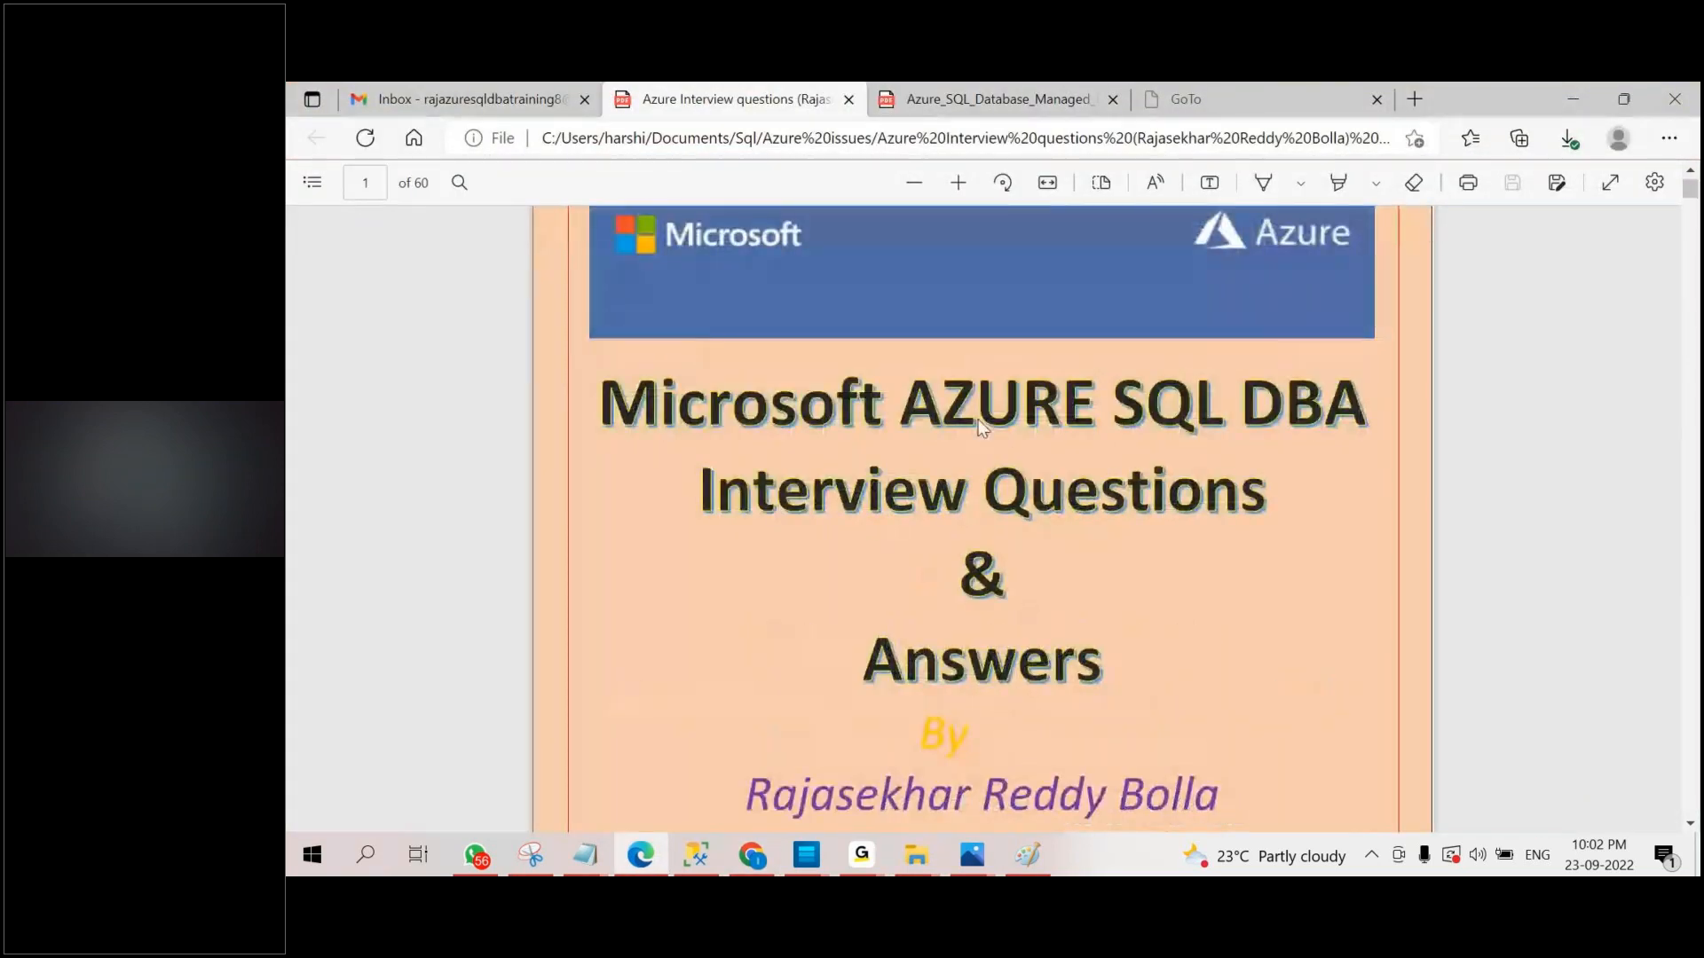
pyautogui.scroll(-1, 1100, 492)
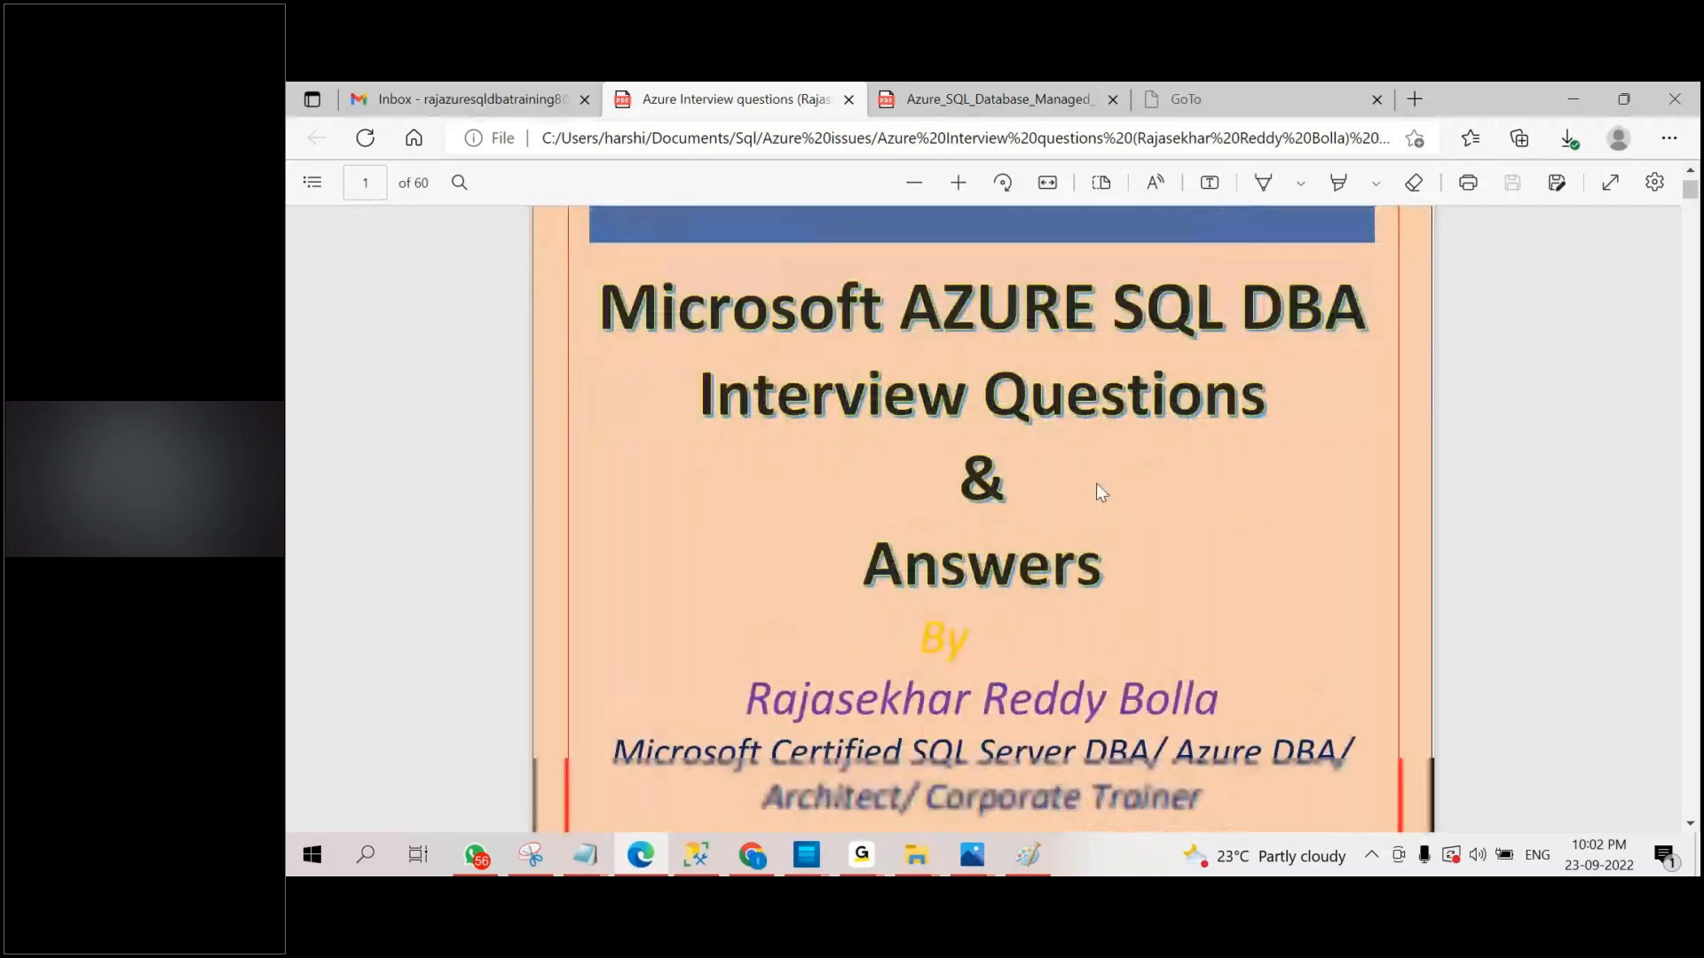
pyautogui.scroll(-2, 1101, 488)
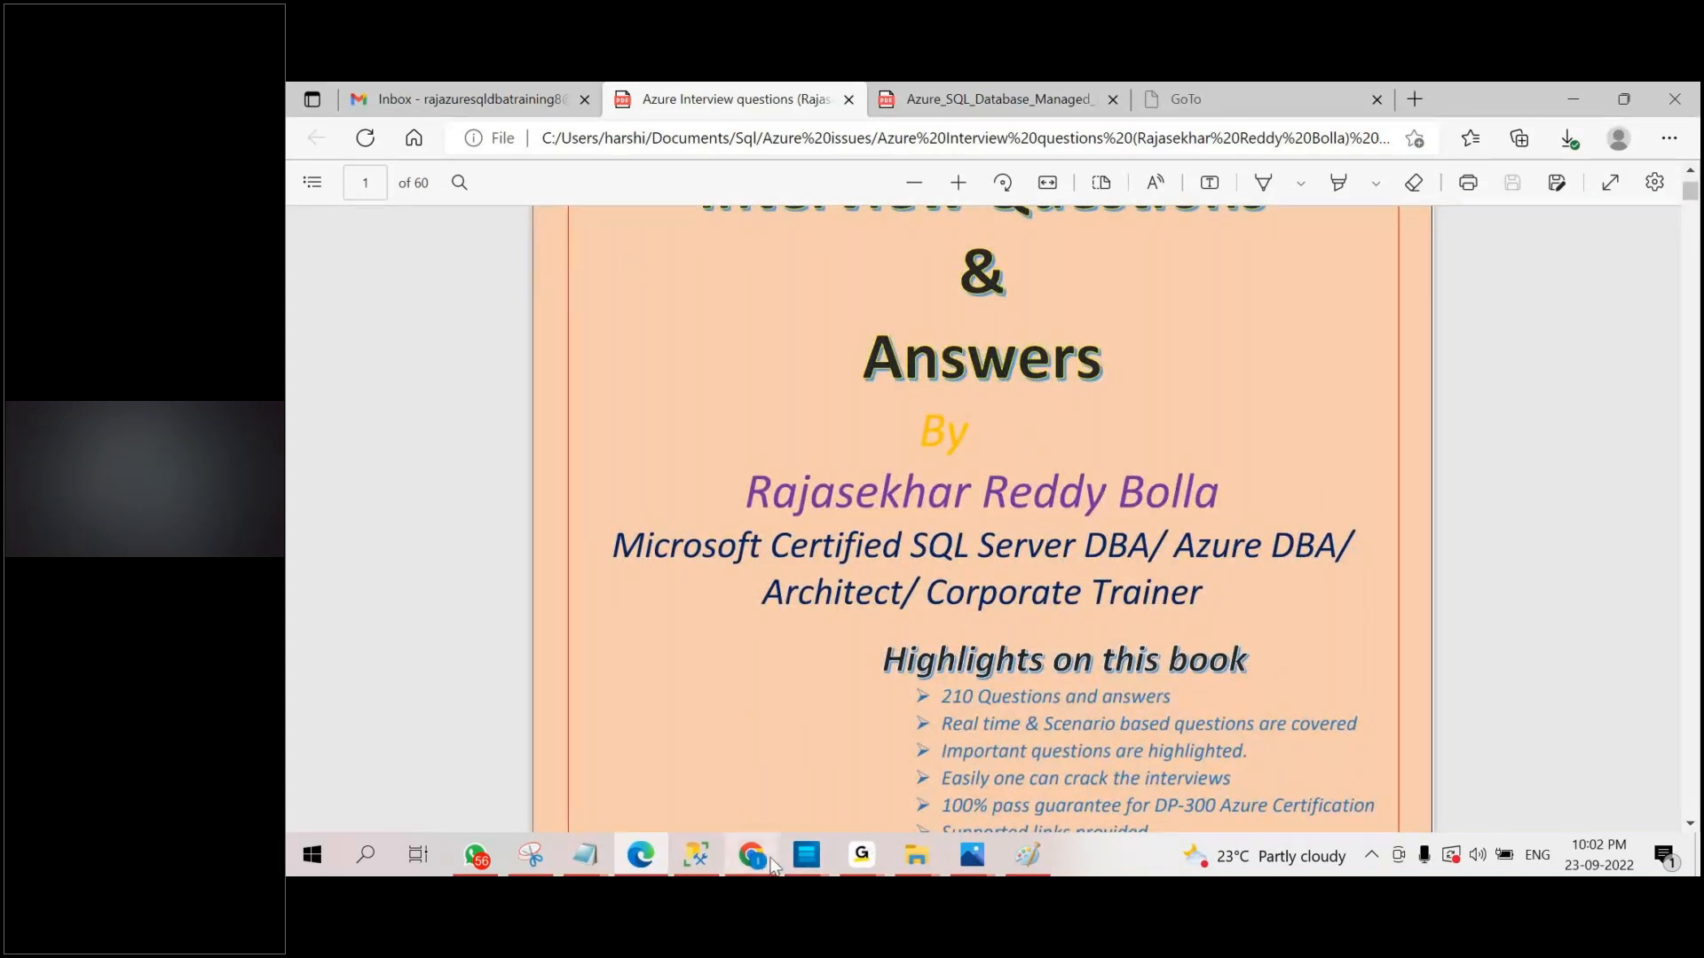
# Switch to Chrome and show the batch and course folders in My Drive on Google Drive.
pyautogui.moveTo(860, 855)
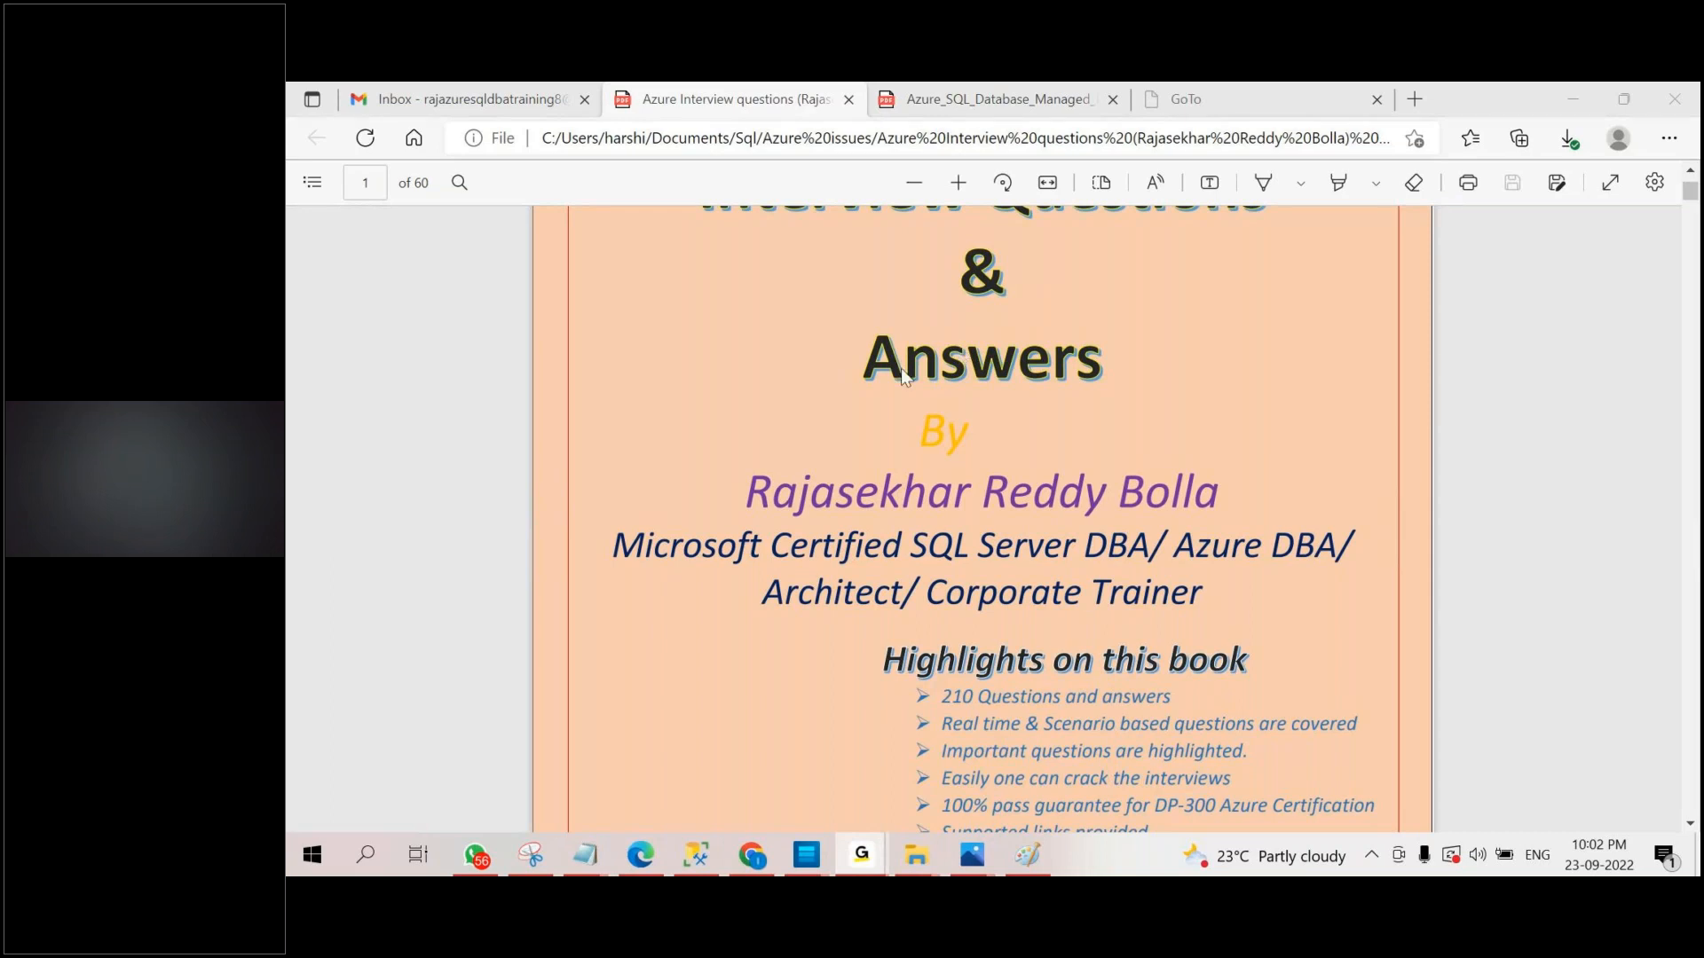
pyautogui.click(754, 855)
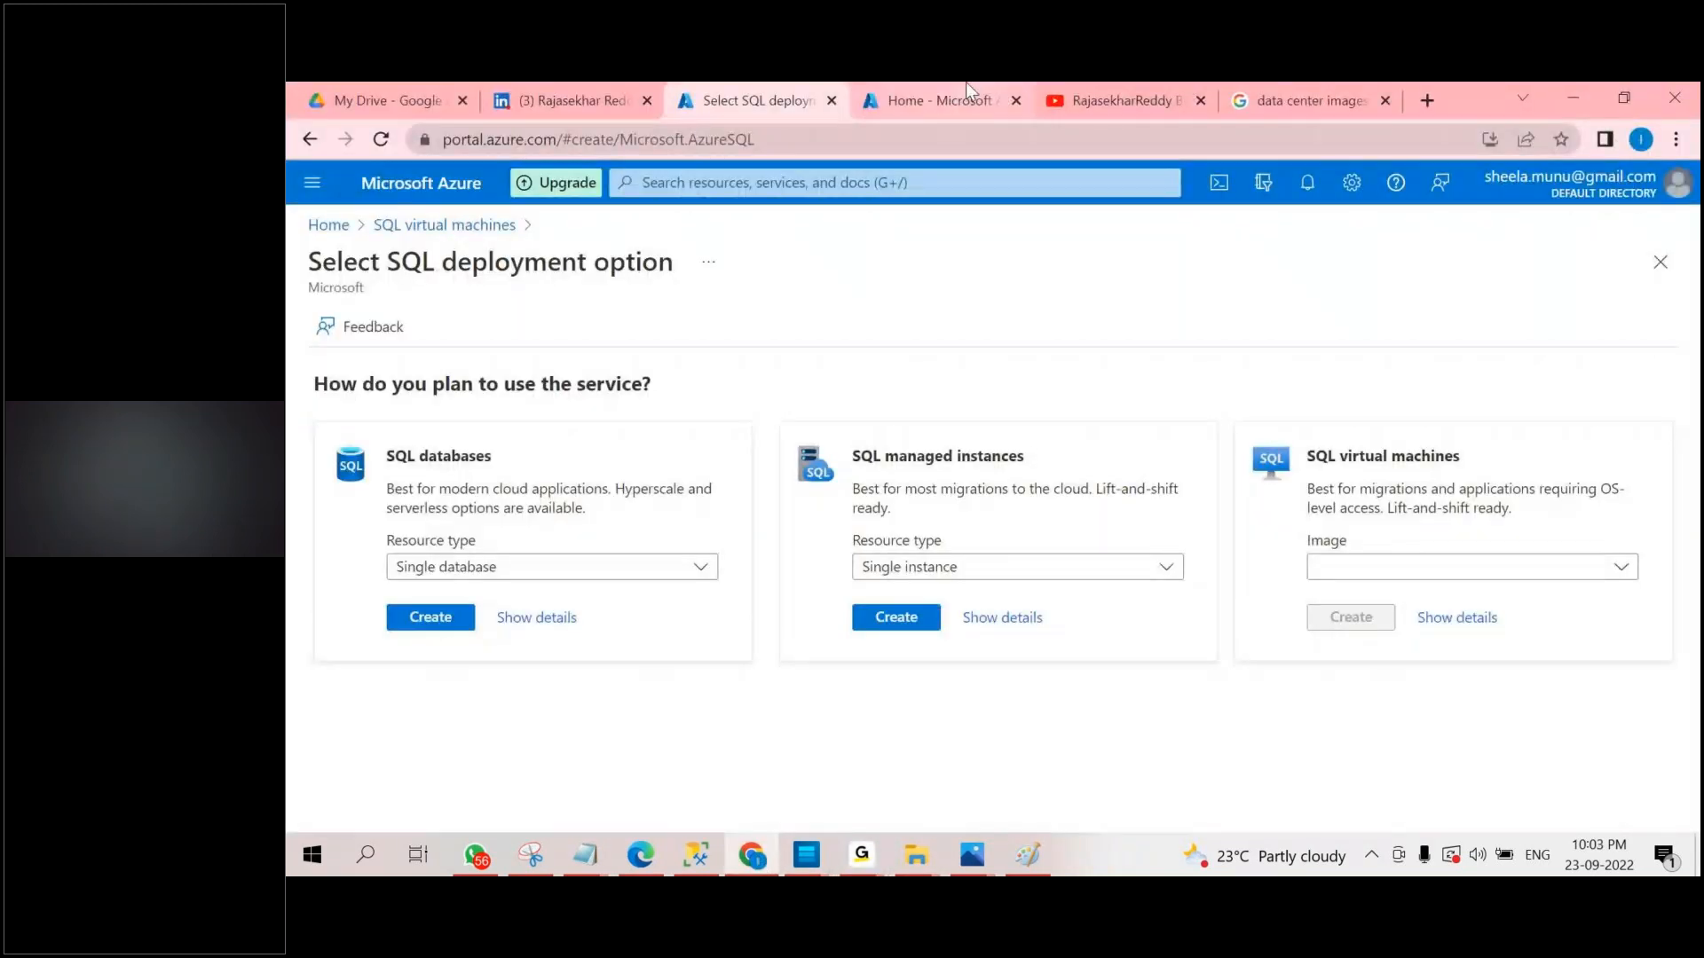
pyautogui.click(381, 101)
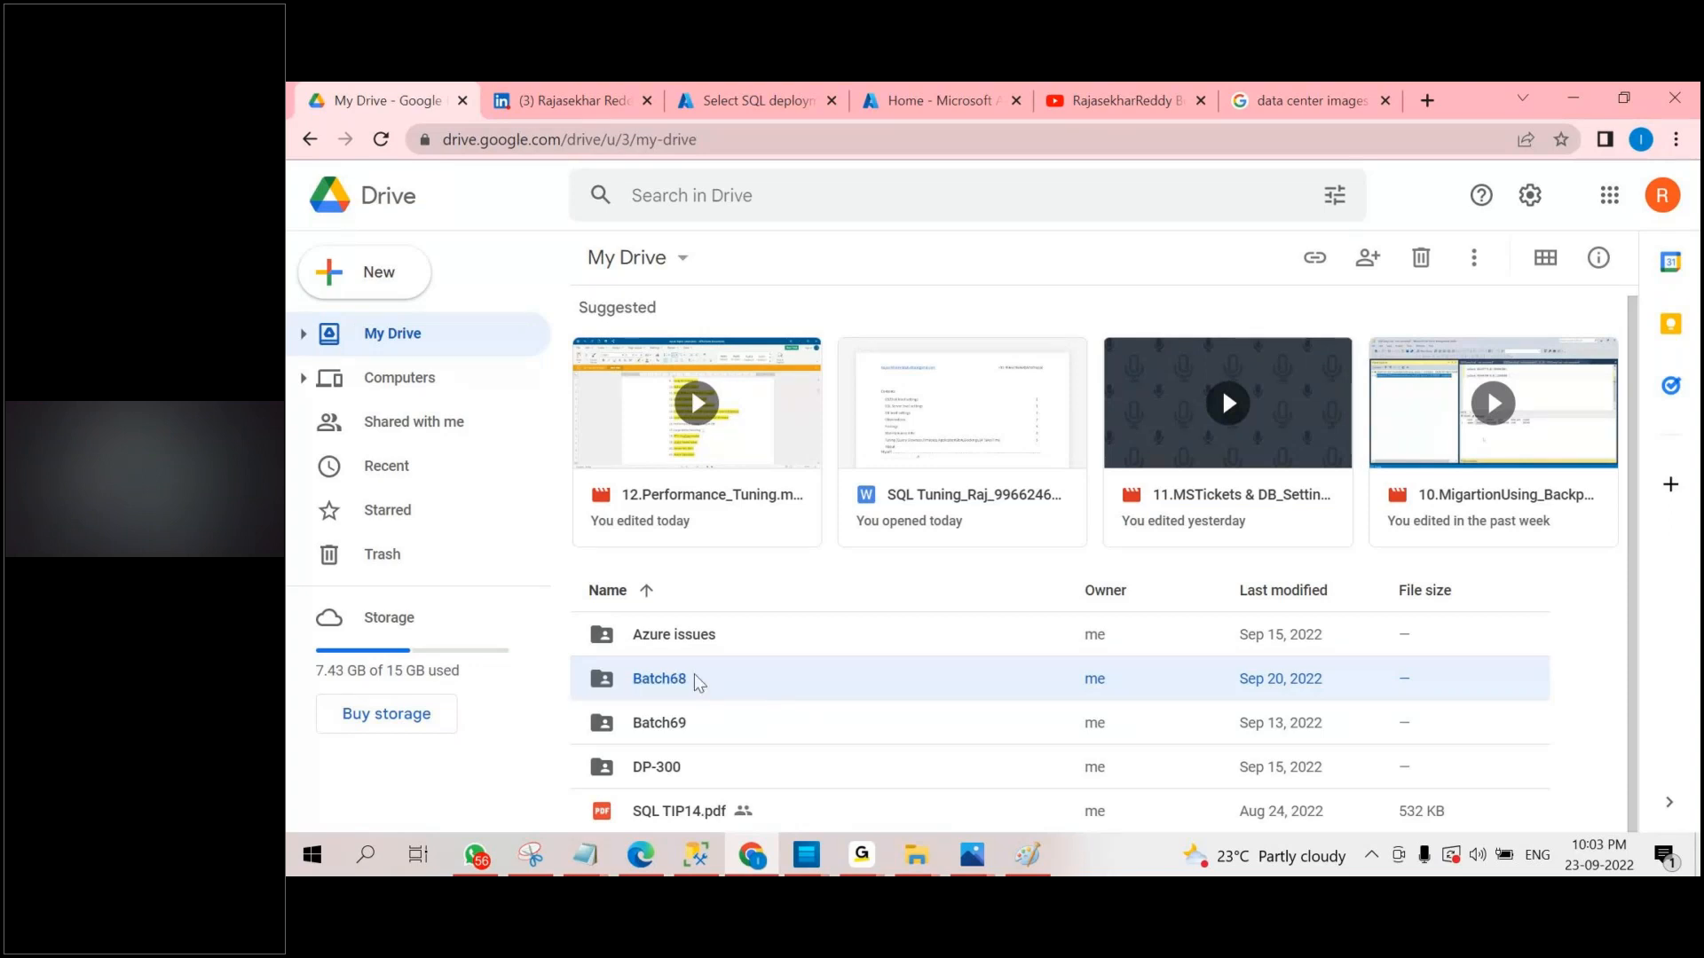
# Switch to Azure Topics Latest.docx in OfficeSuite and look through the trainer suggestions and the start of the topic-wise course content.
pyautogui.click(804, 857)
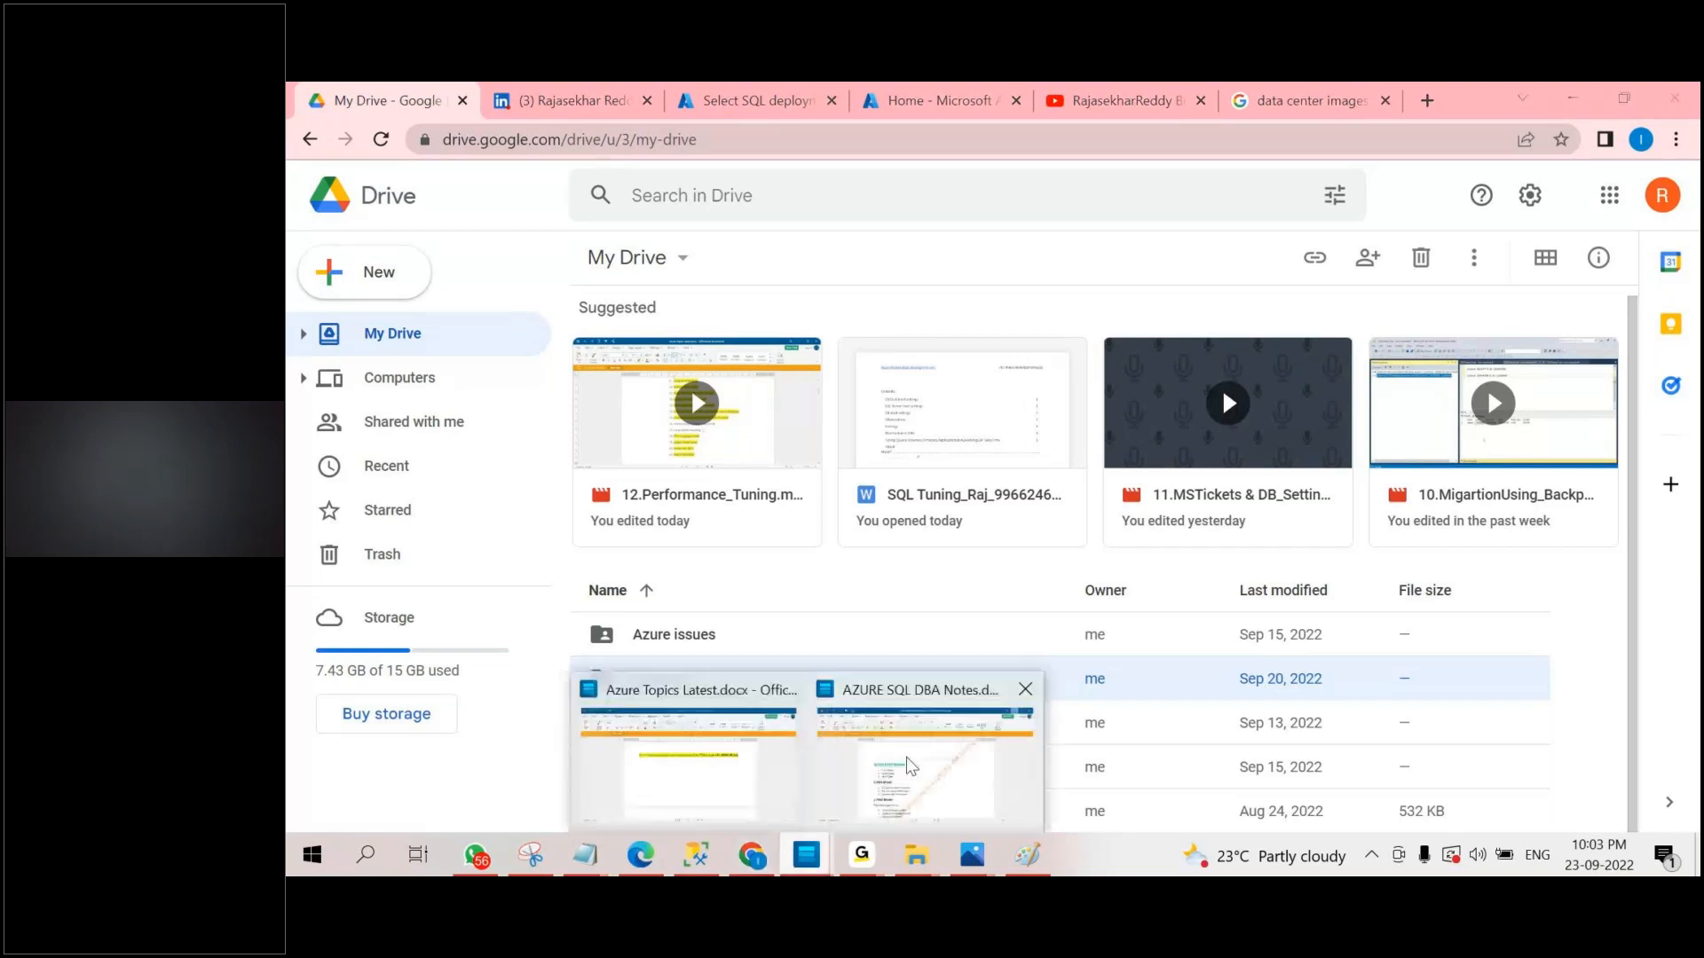
pyautogui.moveTo(892, 759)
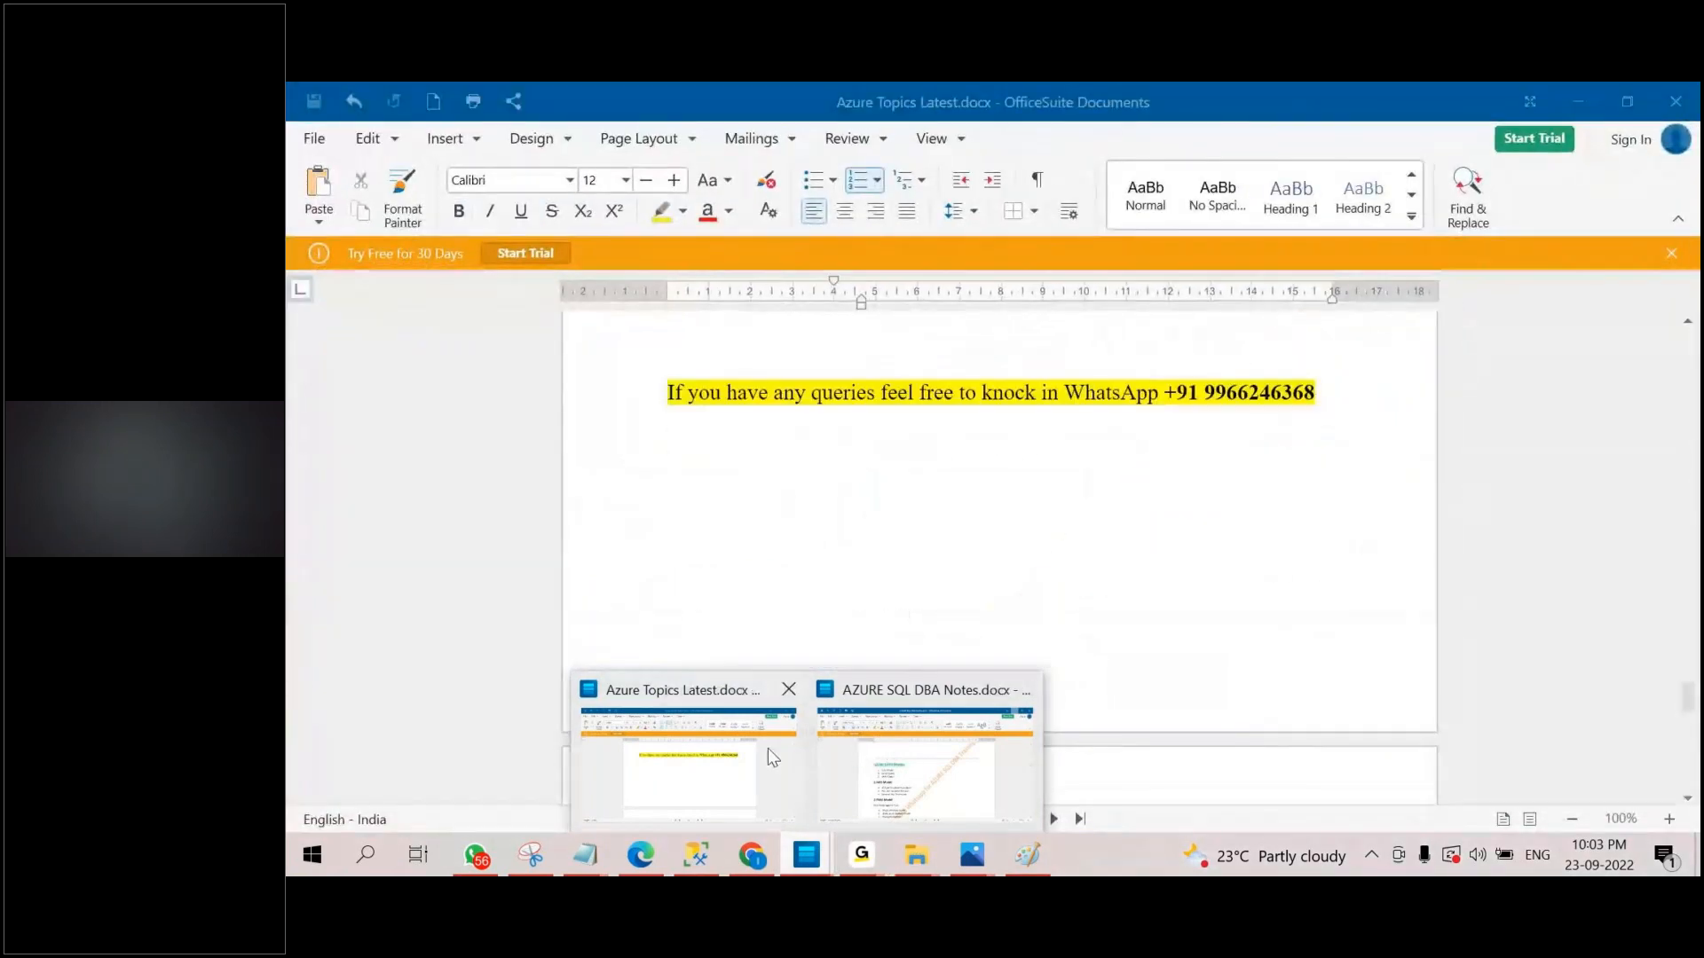
pyautogui.click(768, 748)
pyautogui.scroll(-3, 951, 597)
pyautogui.scroll(15, 951, 596)
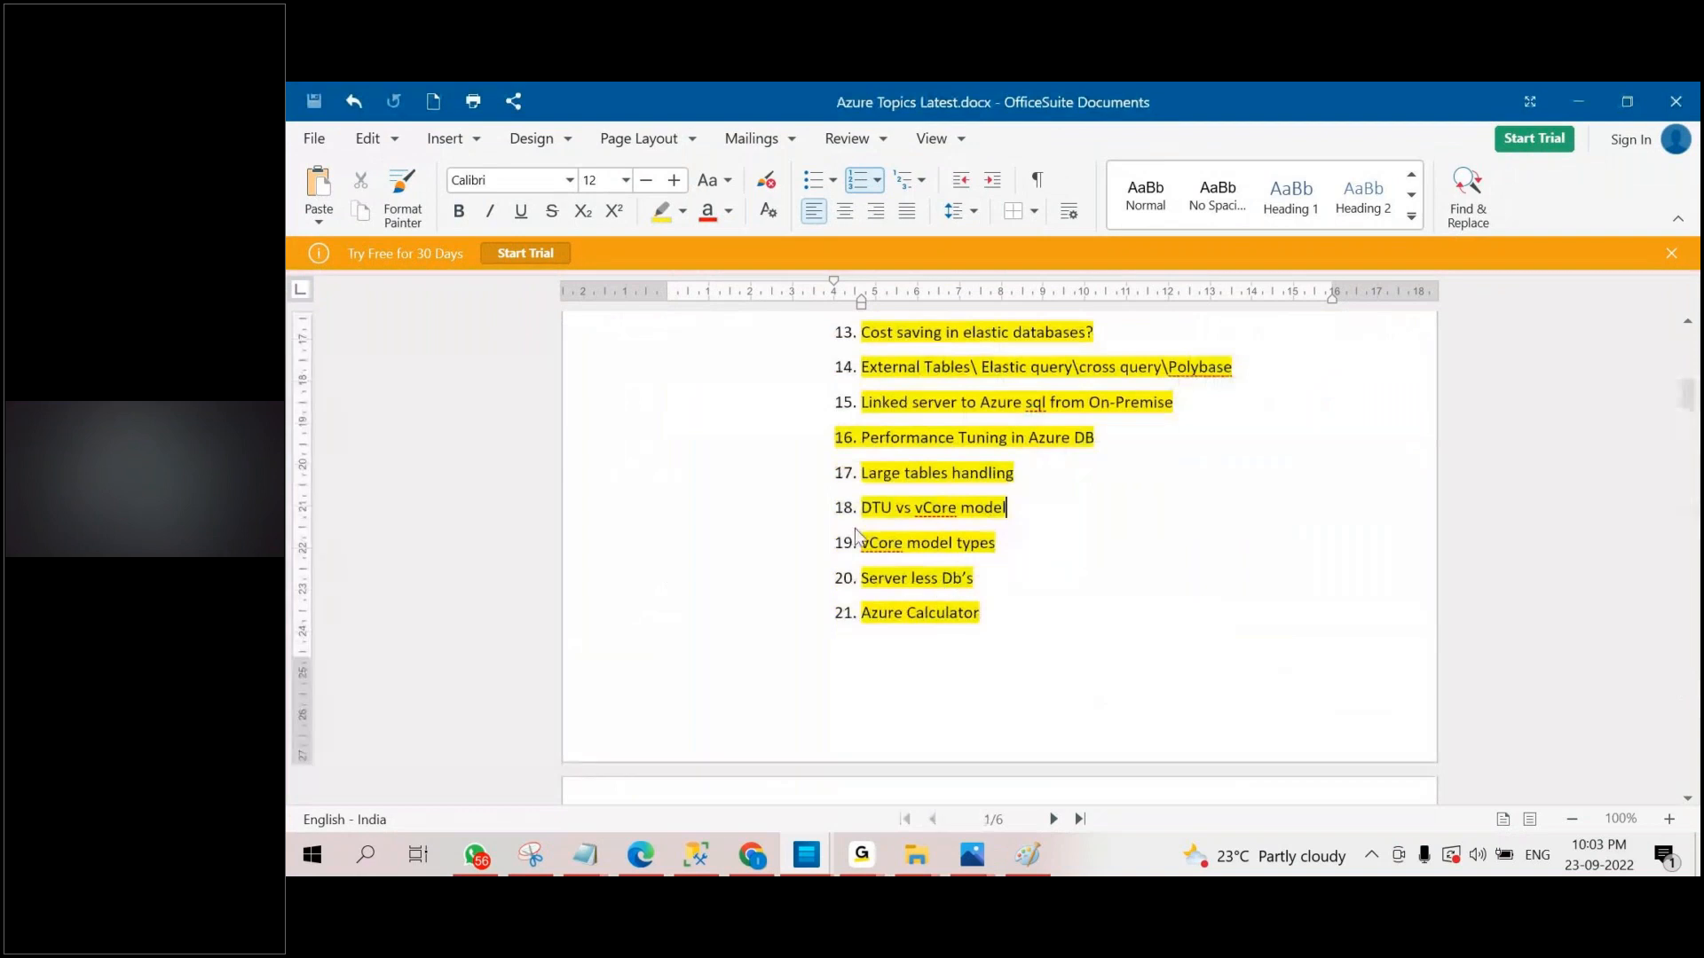
pyautogui.scroll(9, 856, 532)
pyautogui.scroll(-1, 903, 547)
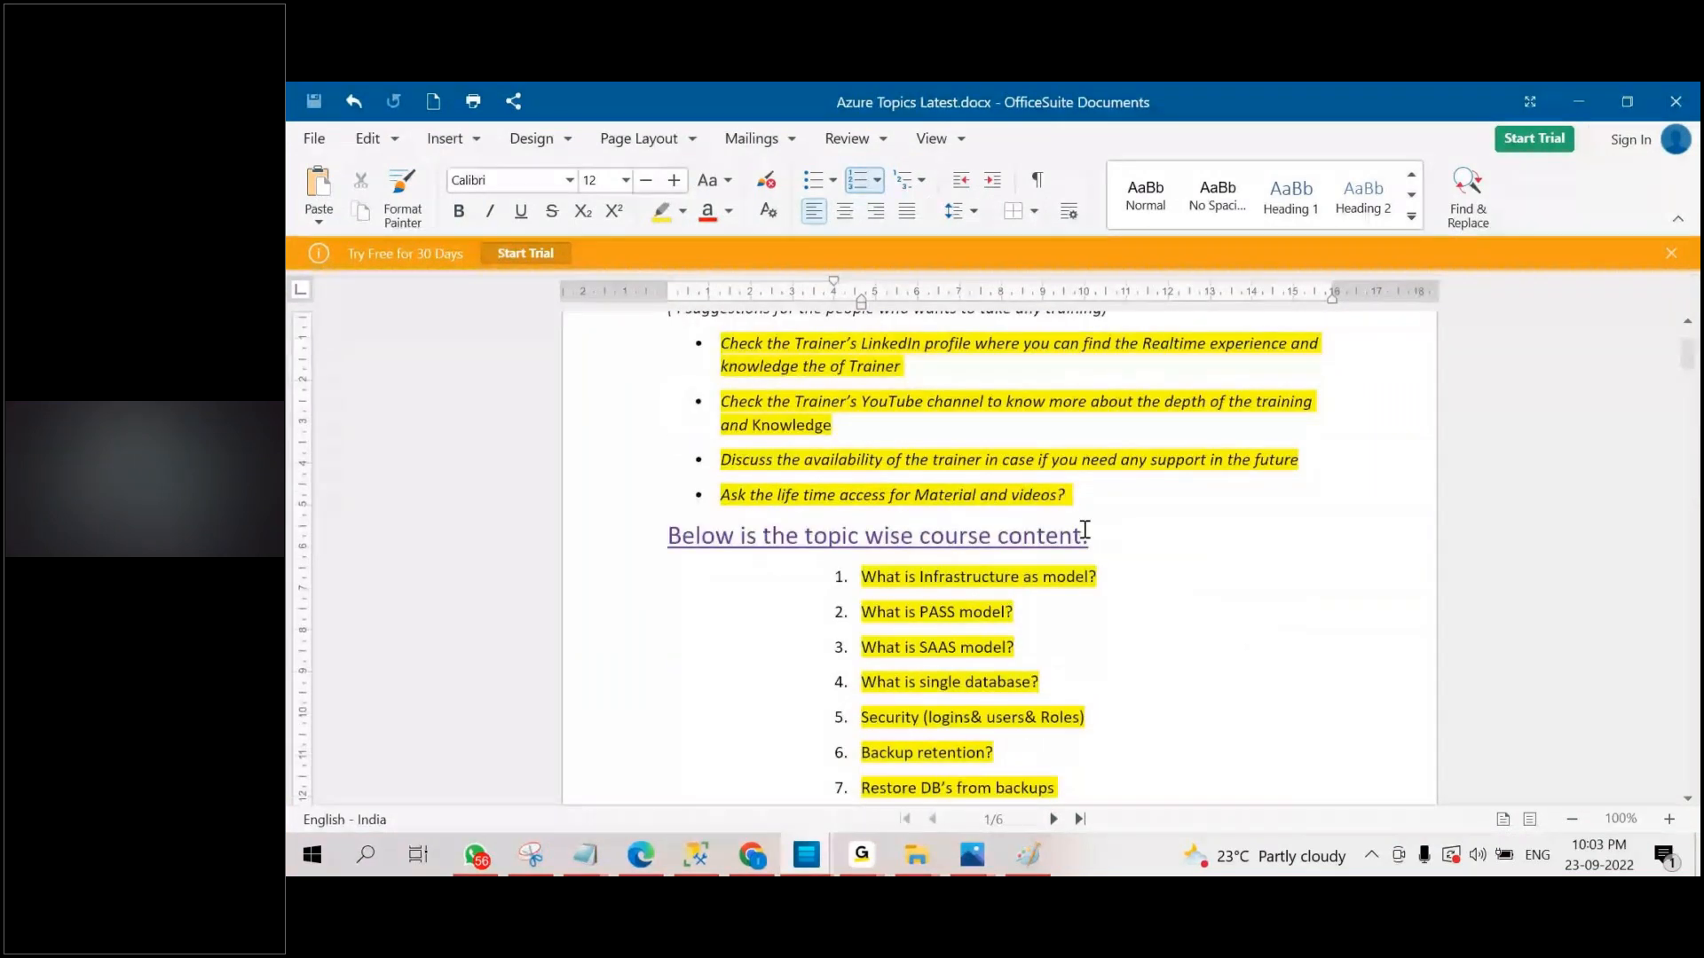
# Select a long run of topic-wise course entries, including topics 44 to 51, and set their text highlighting to No Color.
pyautogui.scroll(-3, 864, 441)
pyautogui.moveTo(864, 441); pyautogui.dragTo(1081, 872)
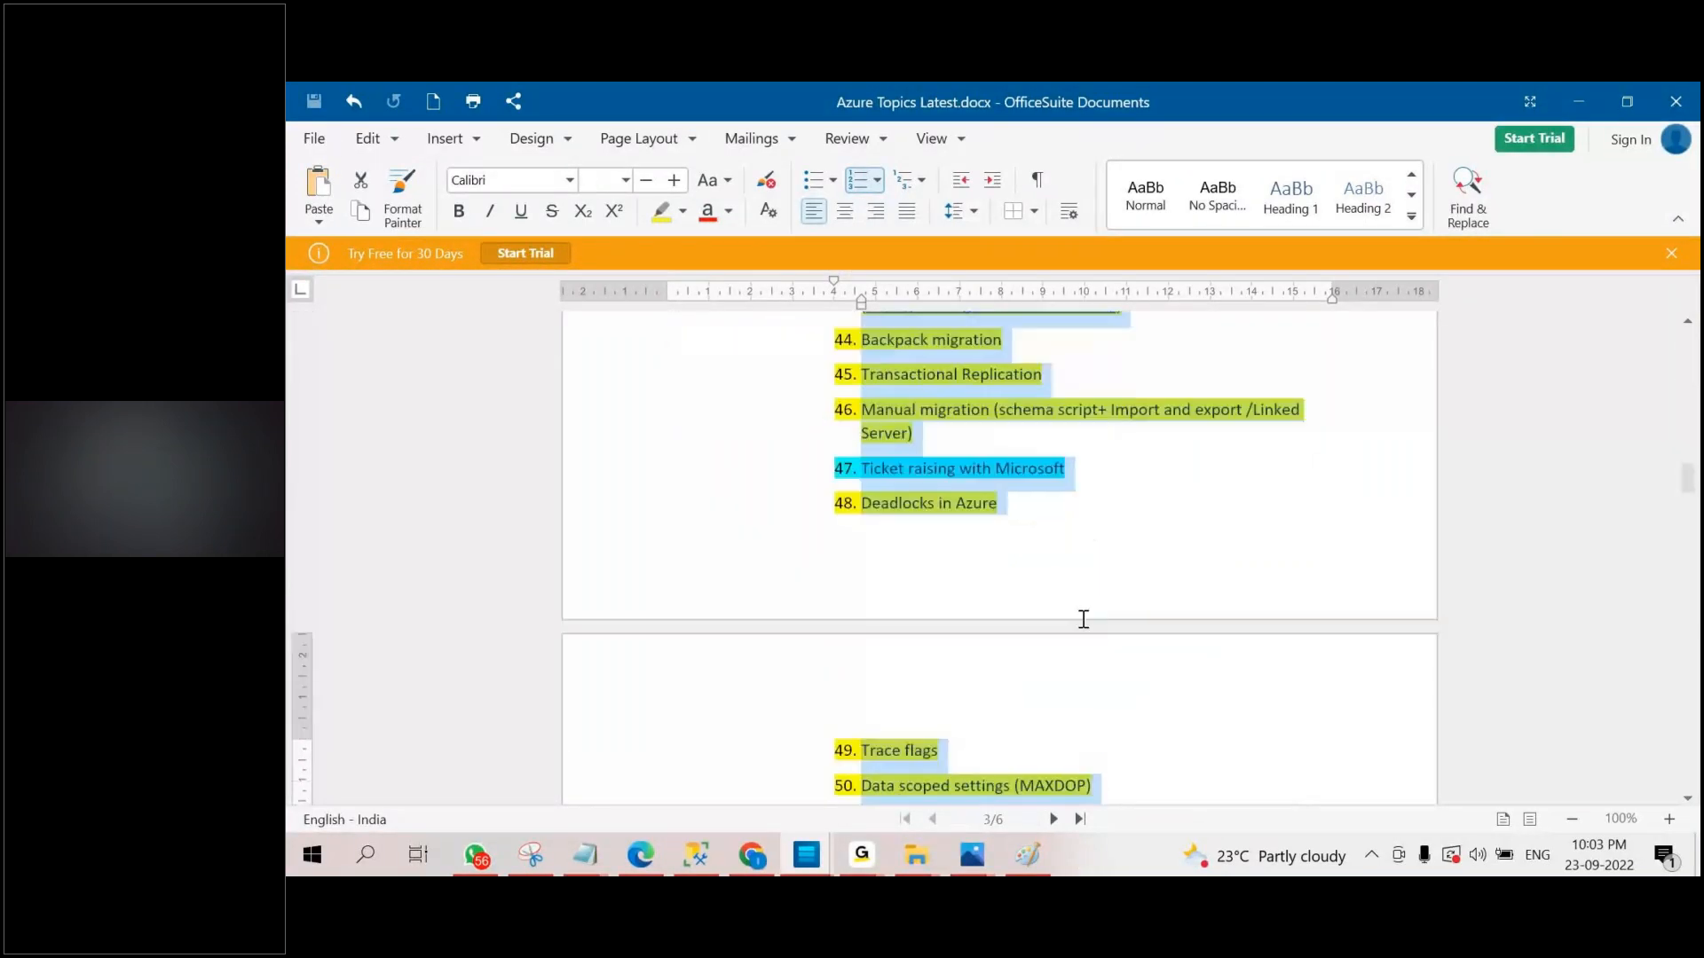
pyautogui.moveTo(1084, 620); pyautogui.dragTo(1055, 317)
pyautogui.scroll(12, 1055, 318)
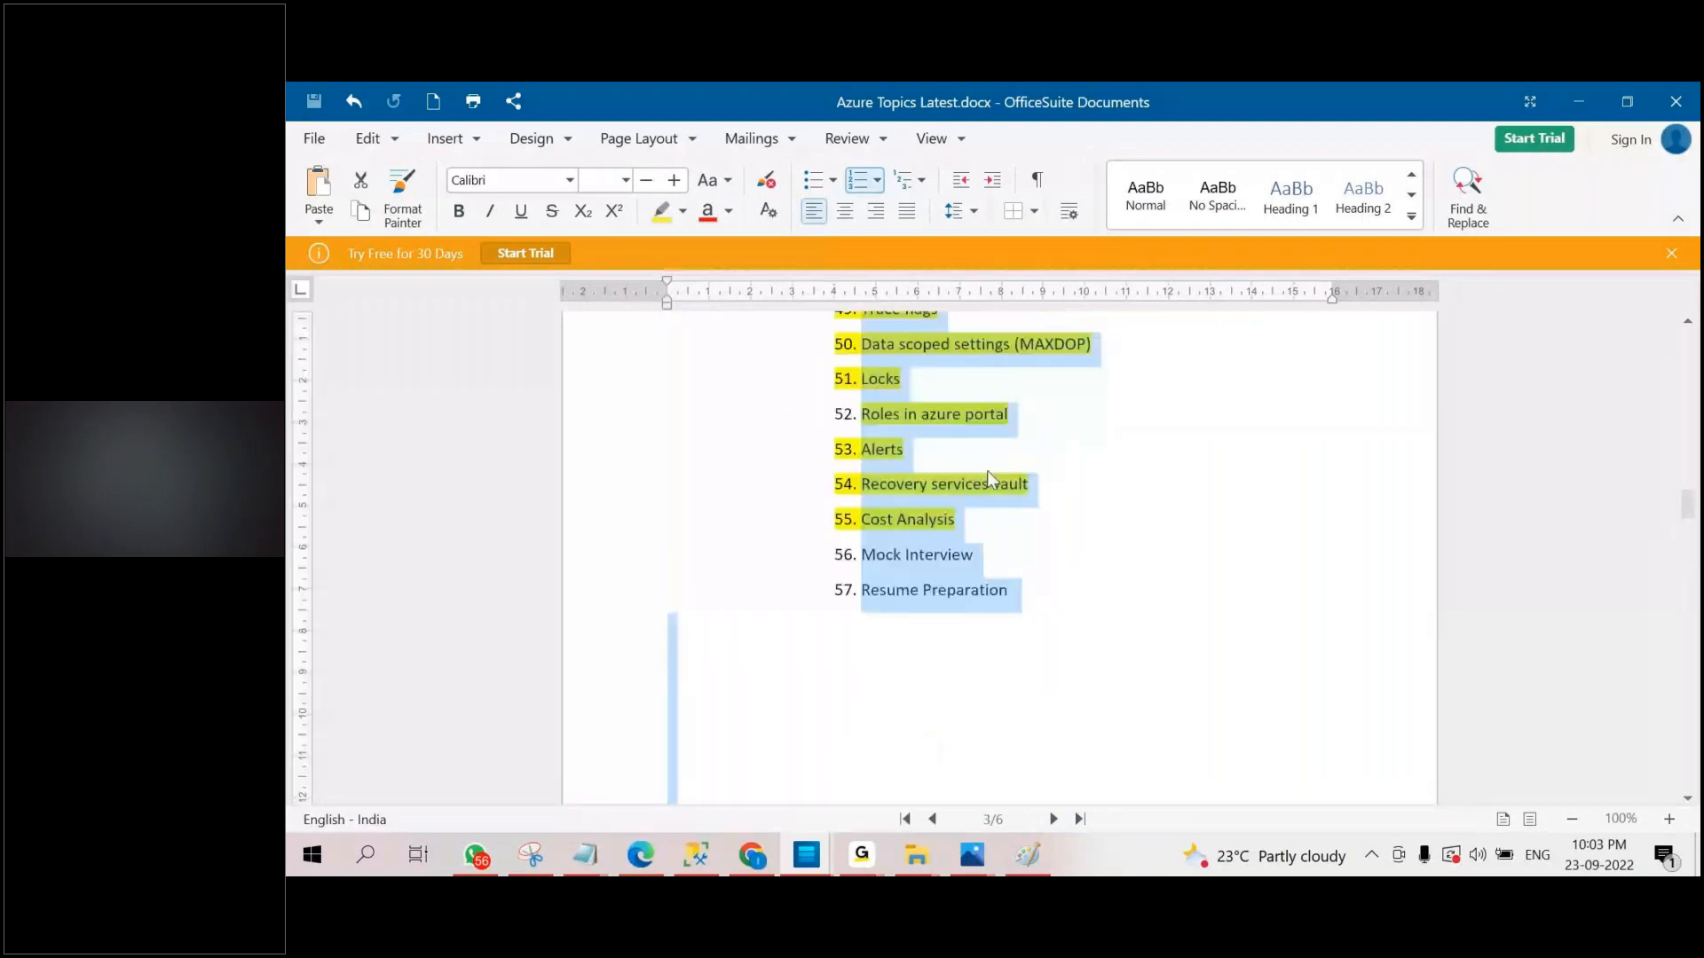
pyautogui.click(682, 211)
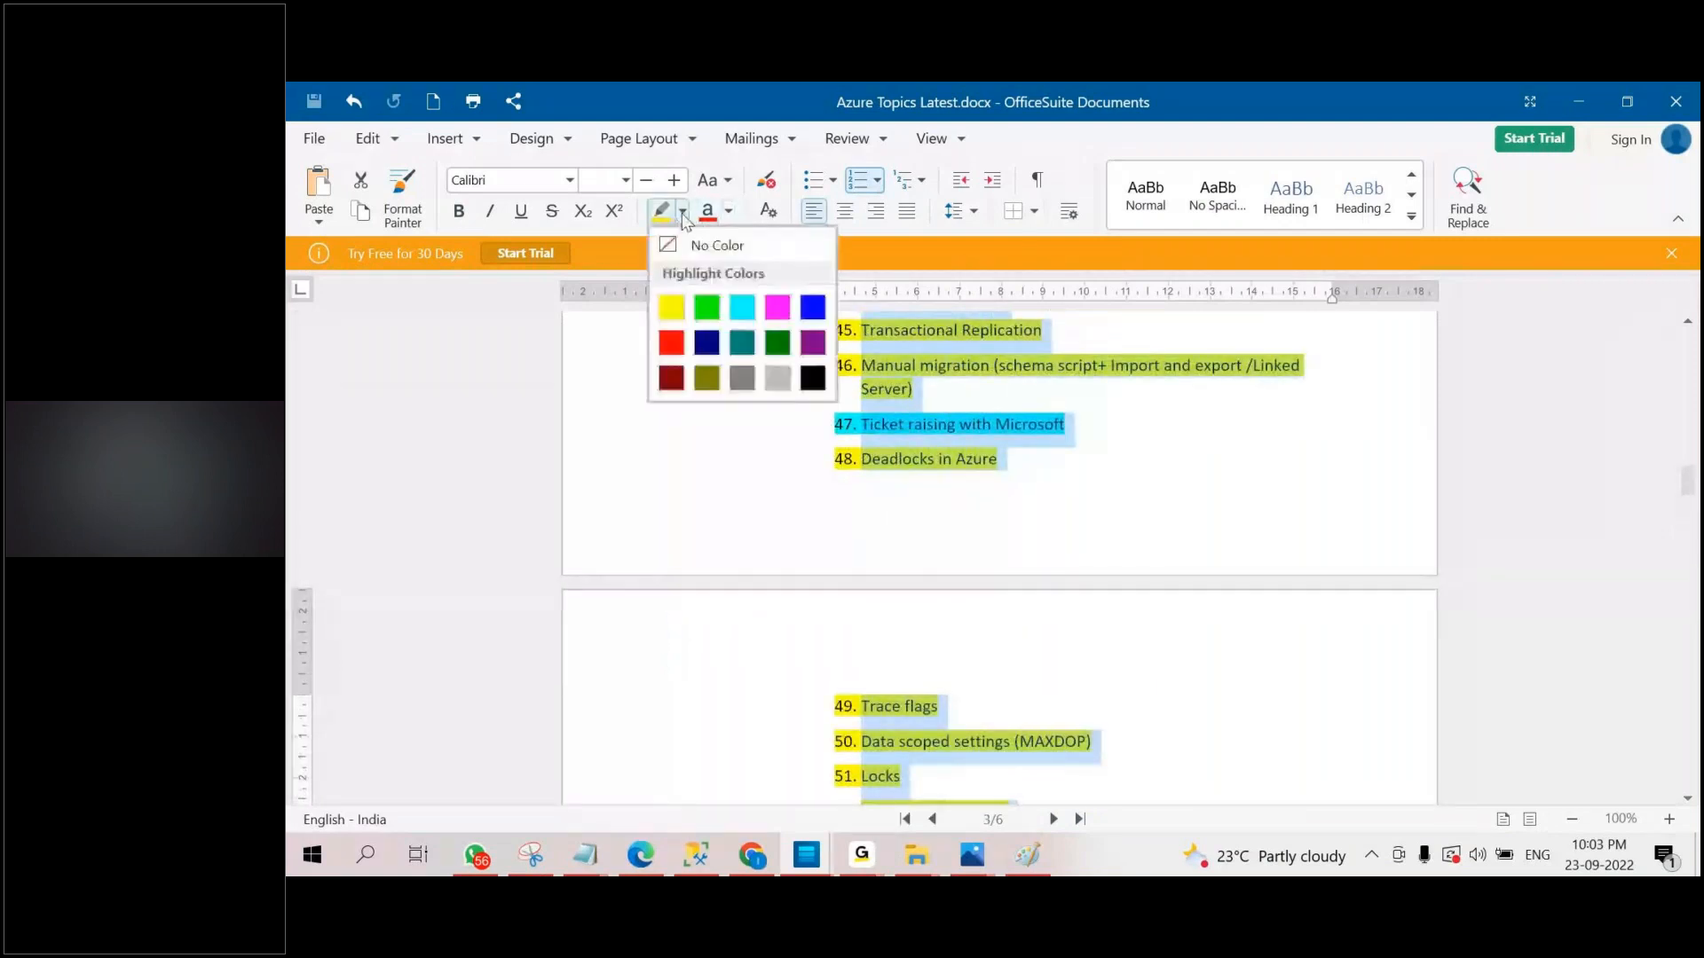
pyautogui.click(717, 246)
pyautogui.click(1191, 510)
# Review the topic-wise list, selecting the "Linked server to Azure sql from On-Premise" topic, and continue to the category-wise course content table.
pyautogui.scroll(15, 1154, 507)
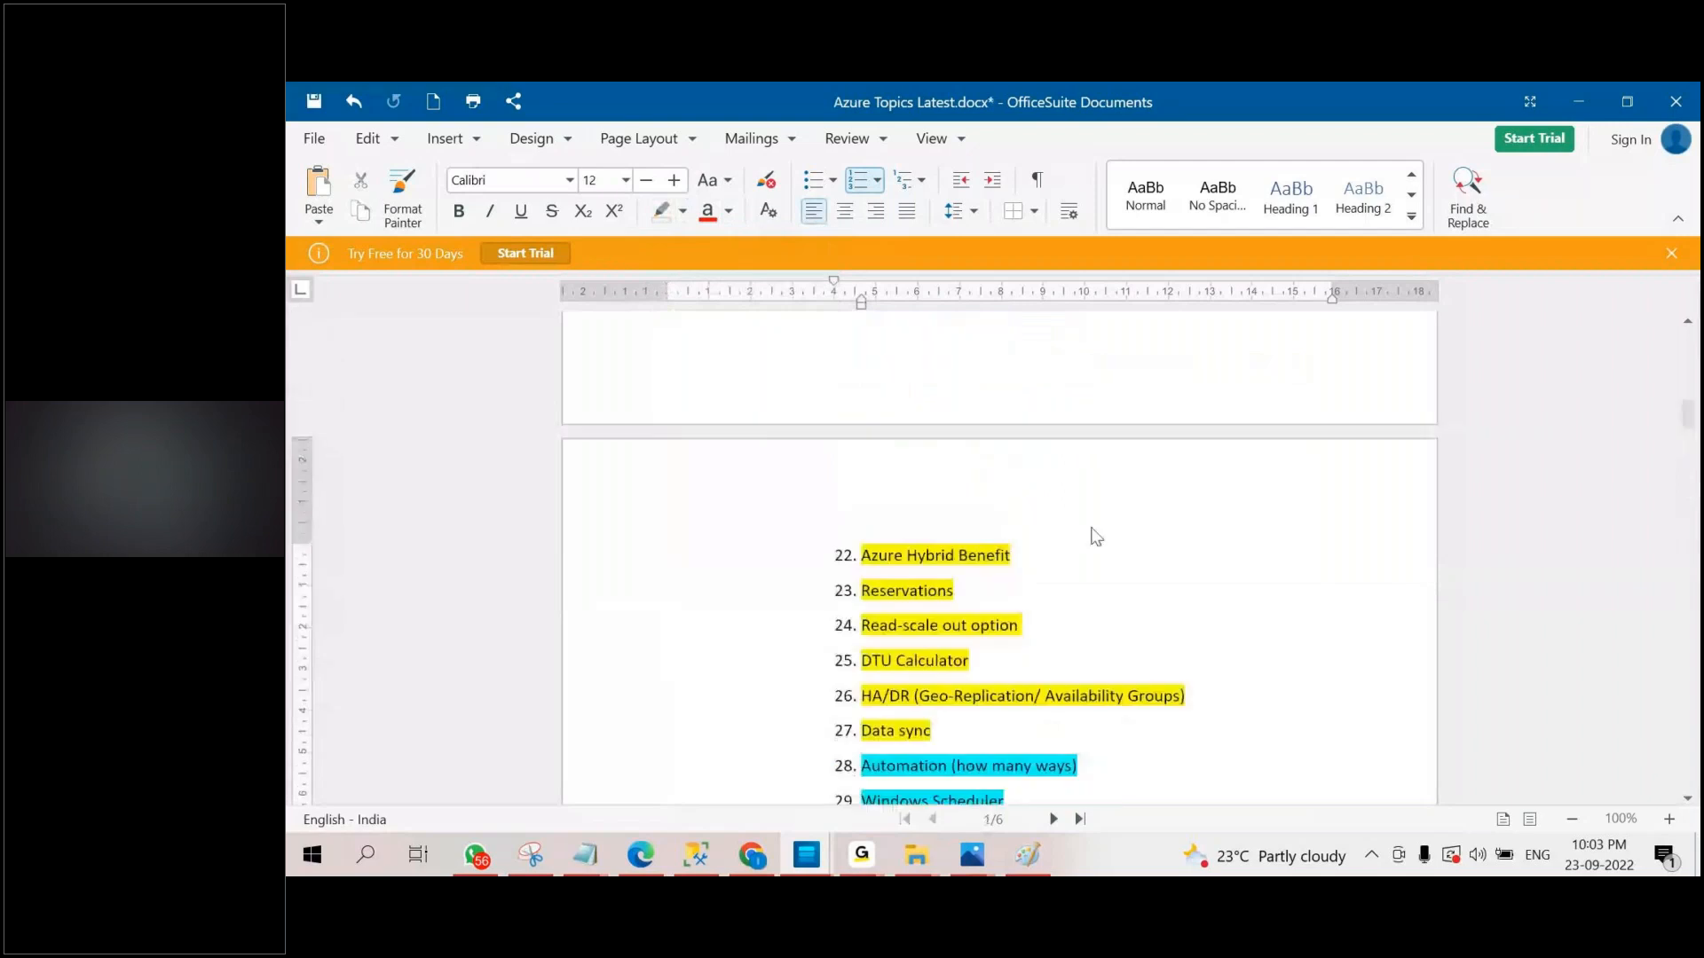
pyautogui.scroll(-3, 1088, 527)
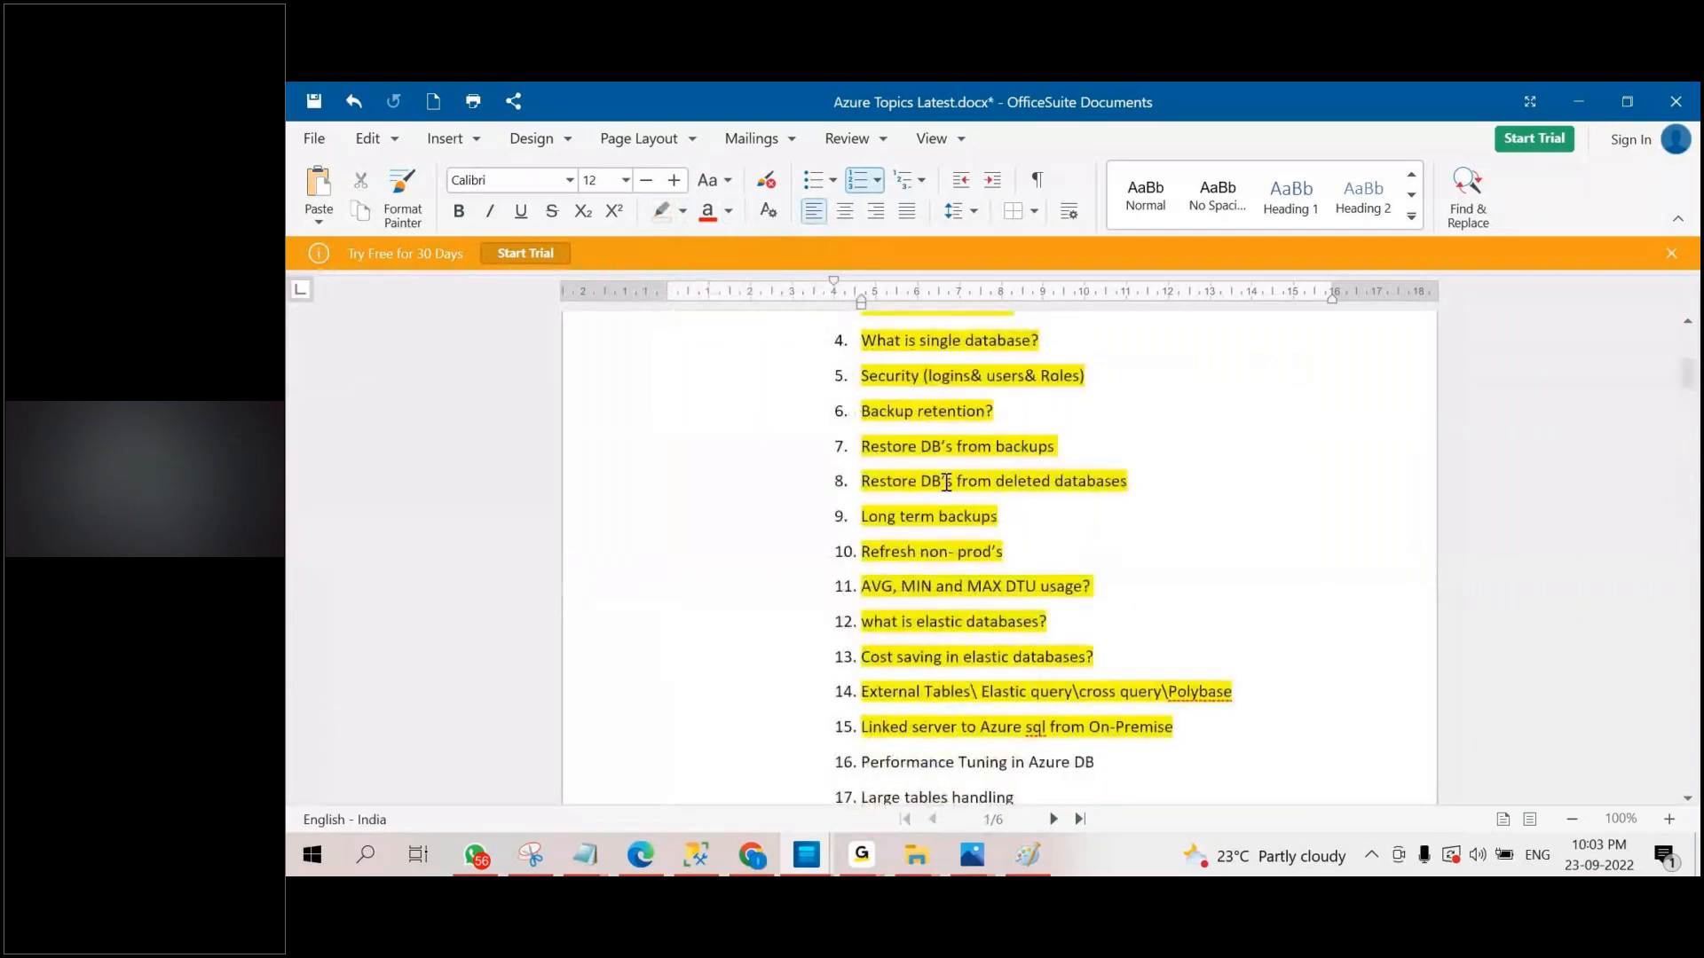
pyautogui.scroll(-6, 941, 524)
pyautogui.moveTo(863, 463); pyautogui.dragTo(1162, 476)
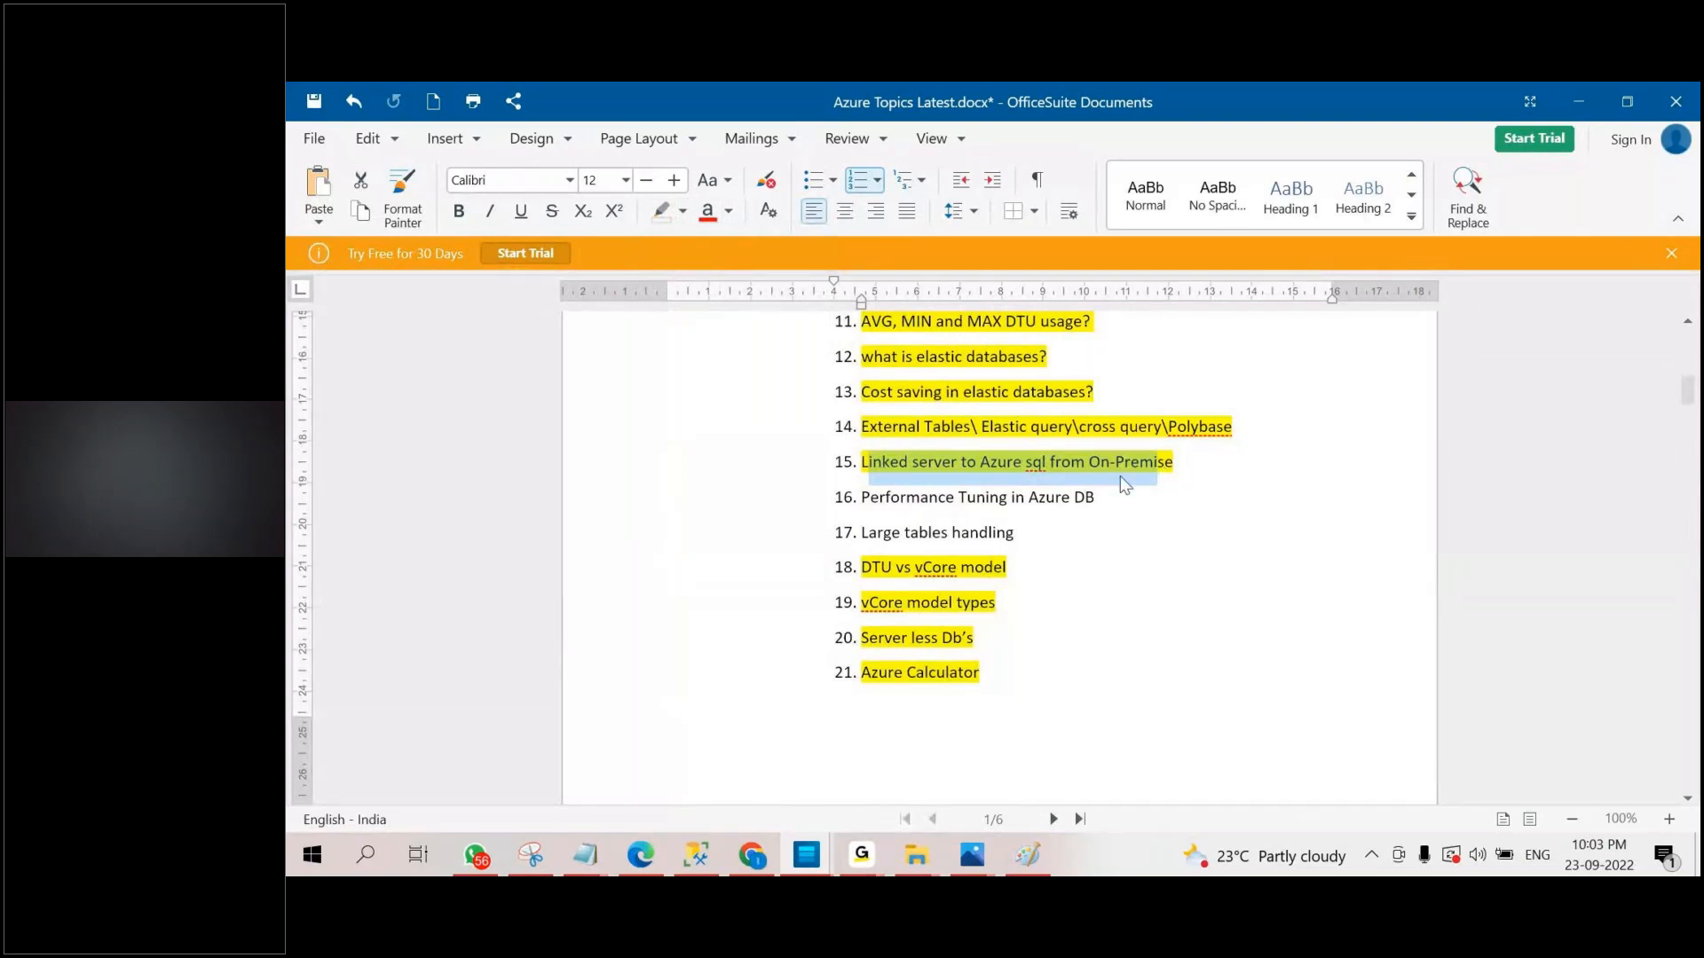
pyautogui.scroll(-6, 1077, 520)
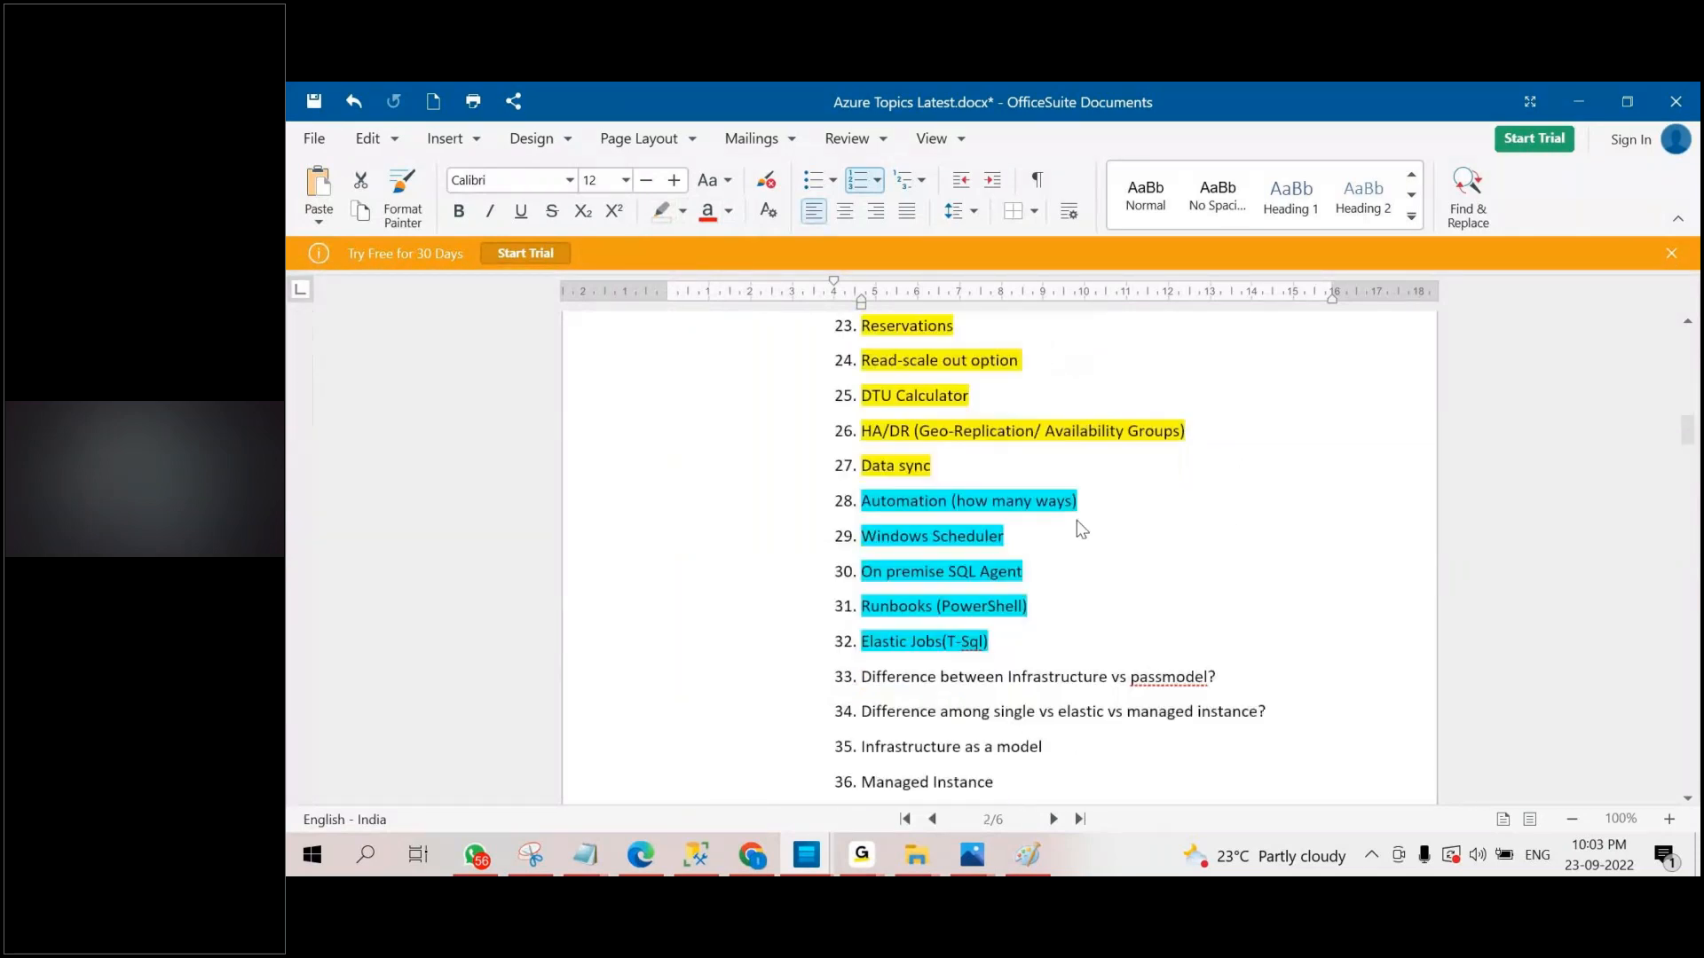
pyautogui.scroll(-2, 1077, 520)
pyautogui.scroll(-15, 1078, 527)
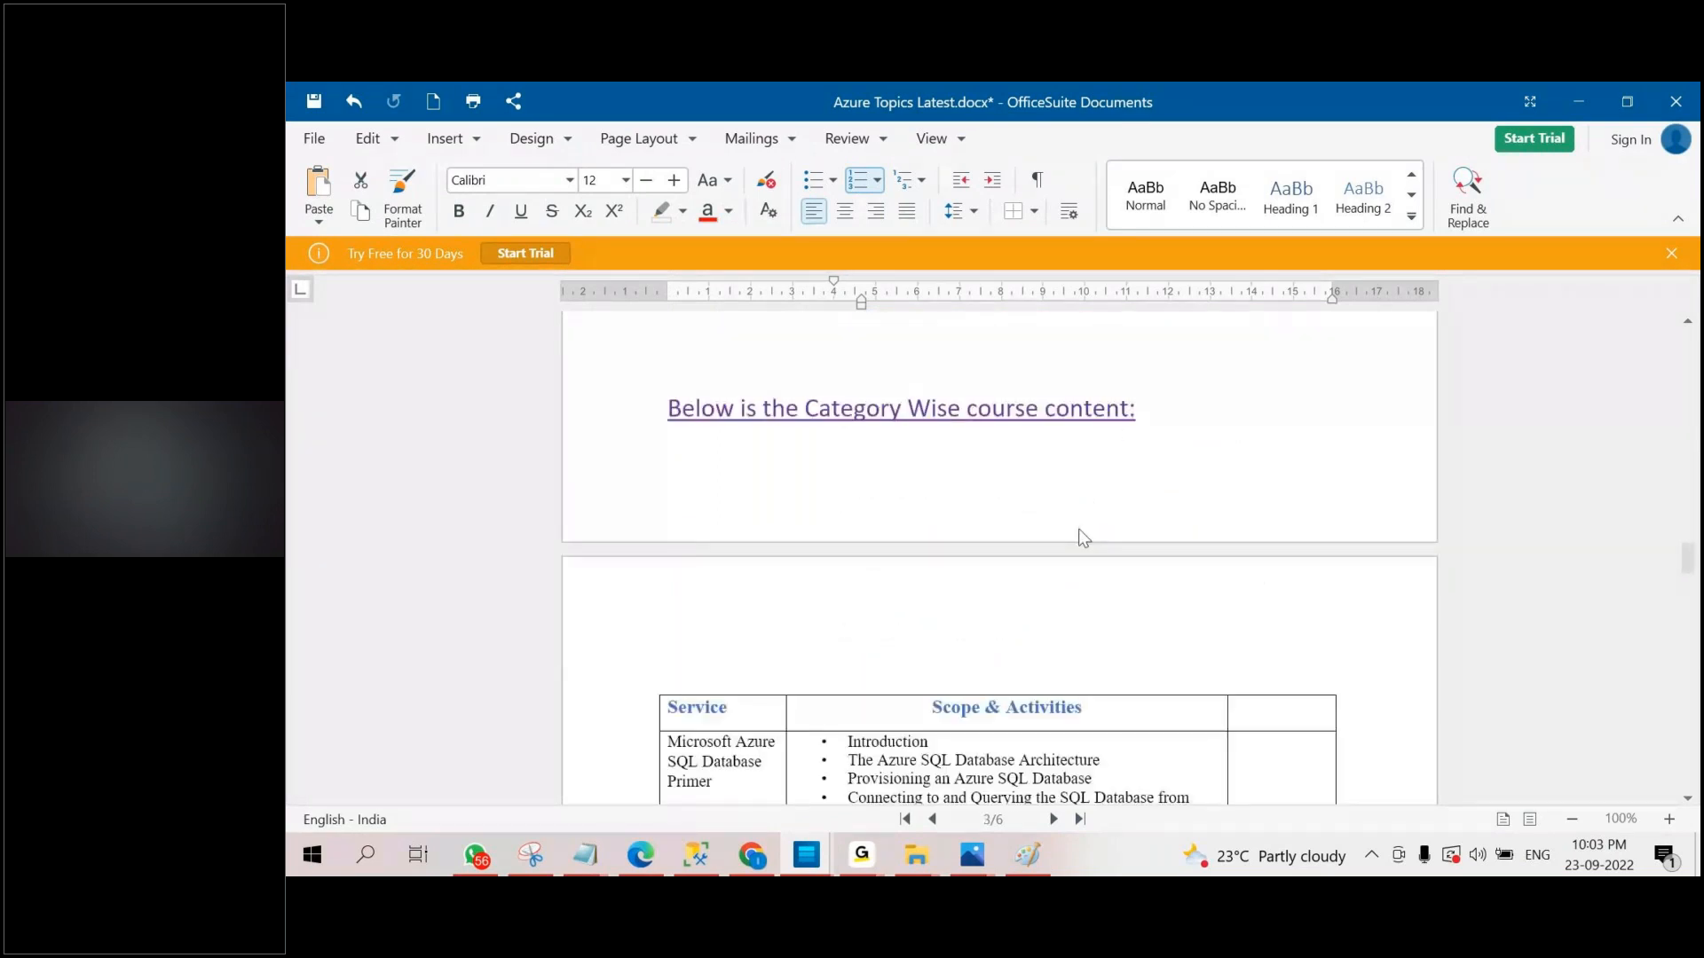
pyautogui.scroll(-5, 1084, 538)
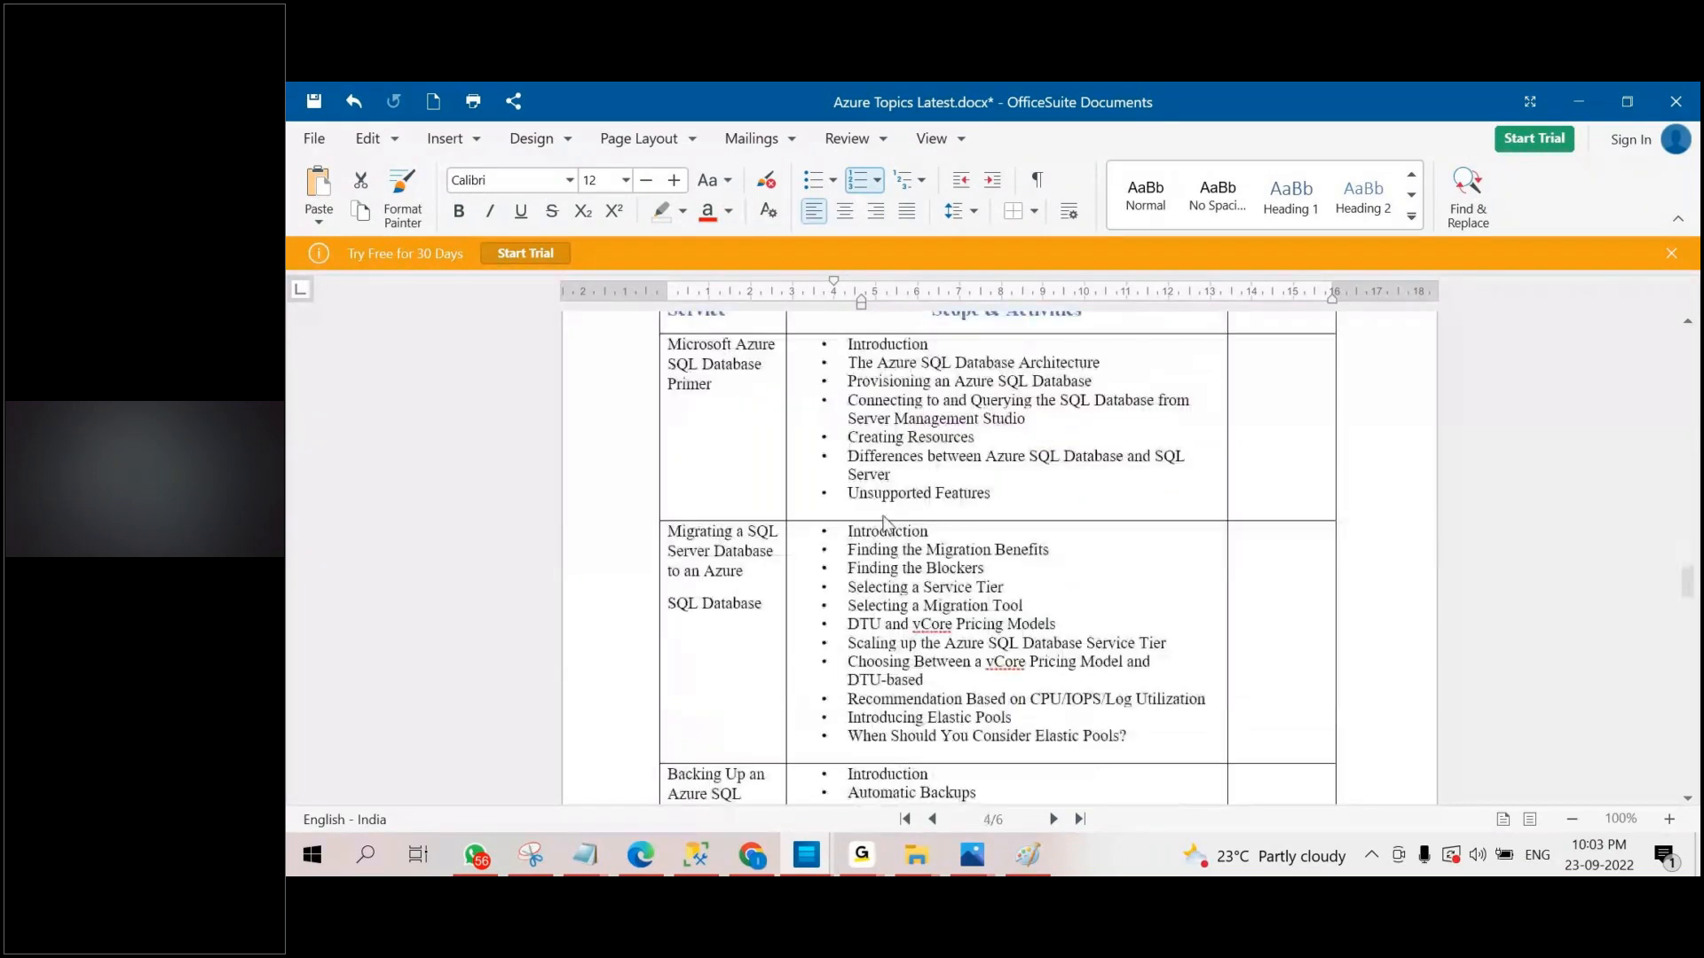
# Go back over the topic-wise course content from What is Infrastructure as model? through Resume Preparation.
pyautogui.scroll(20, 921, 532)
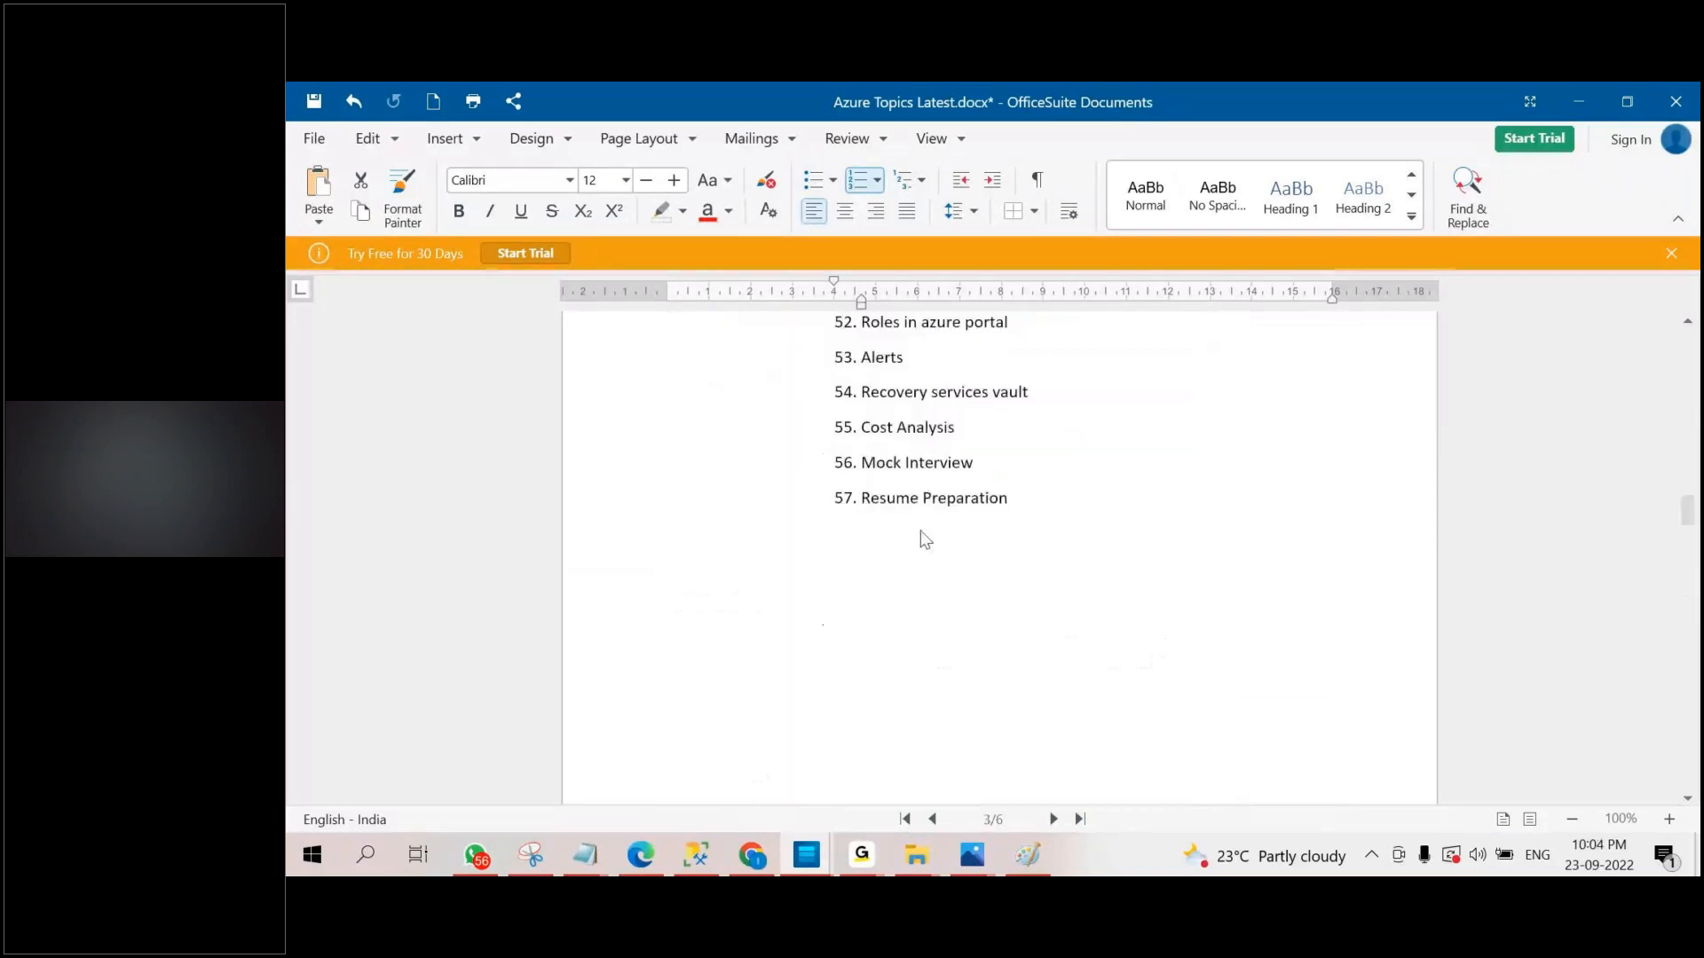
pyautogui.scroll(10, 922, 531)
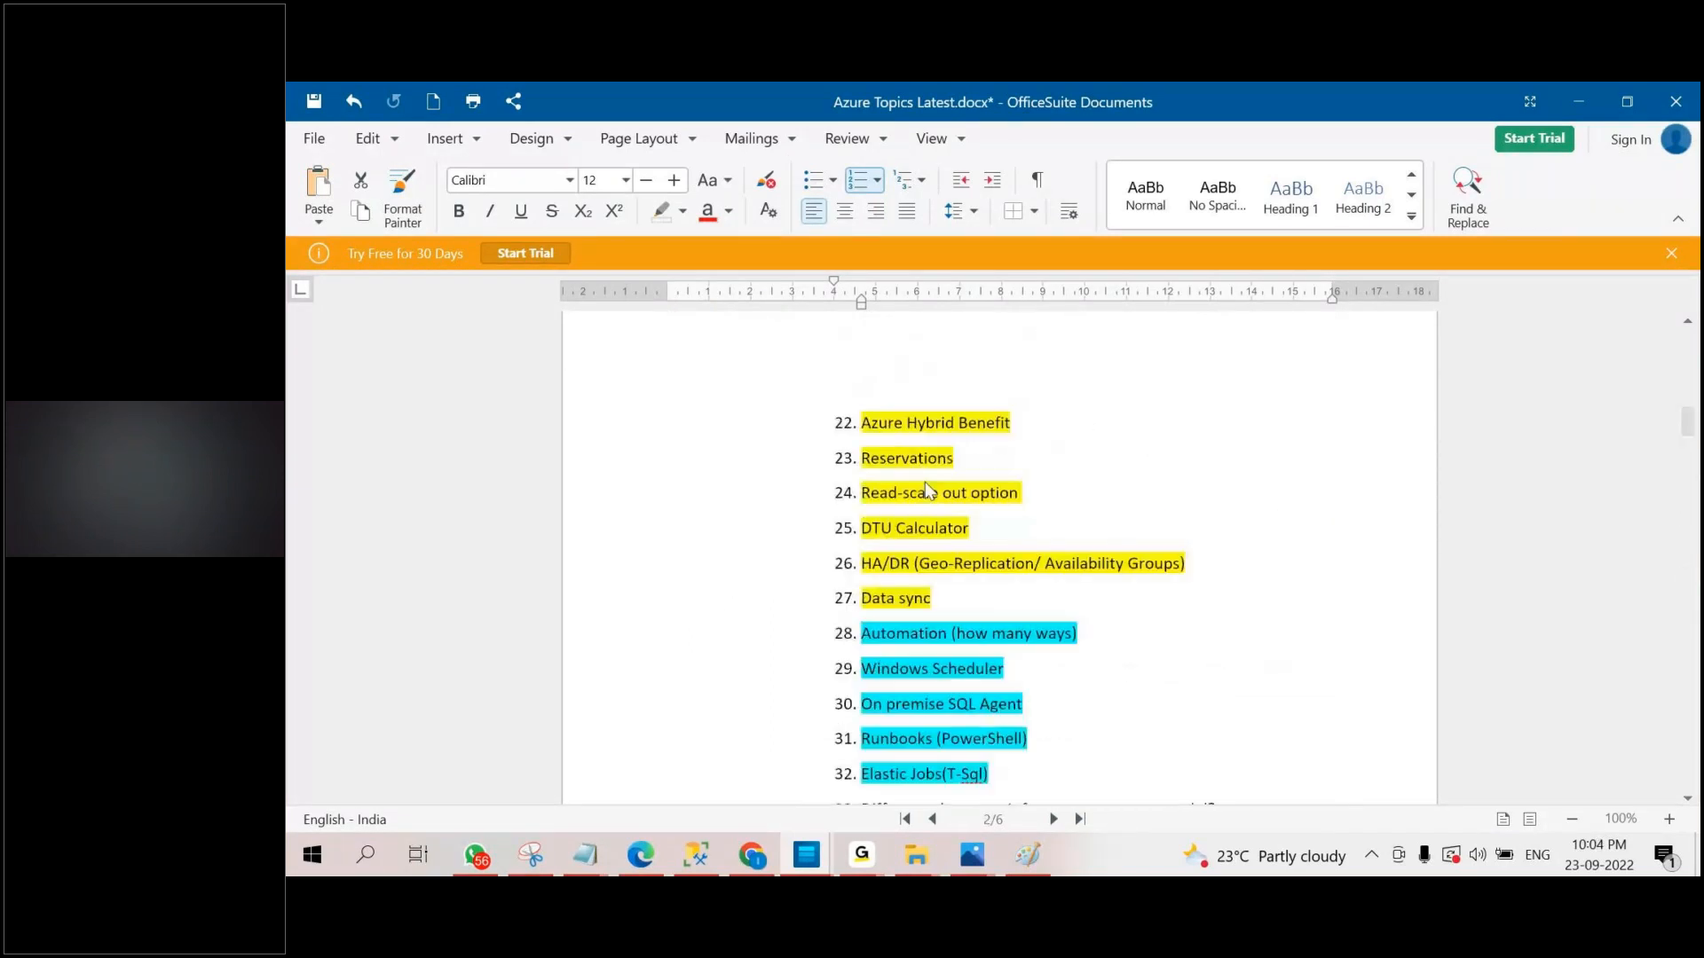
pyautogui.scroll(3, 936, 471)
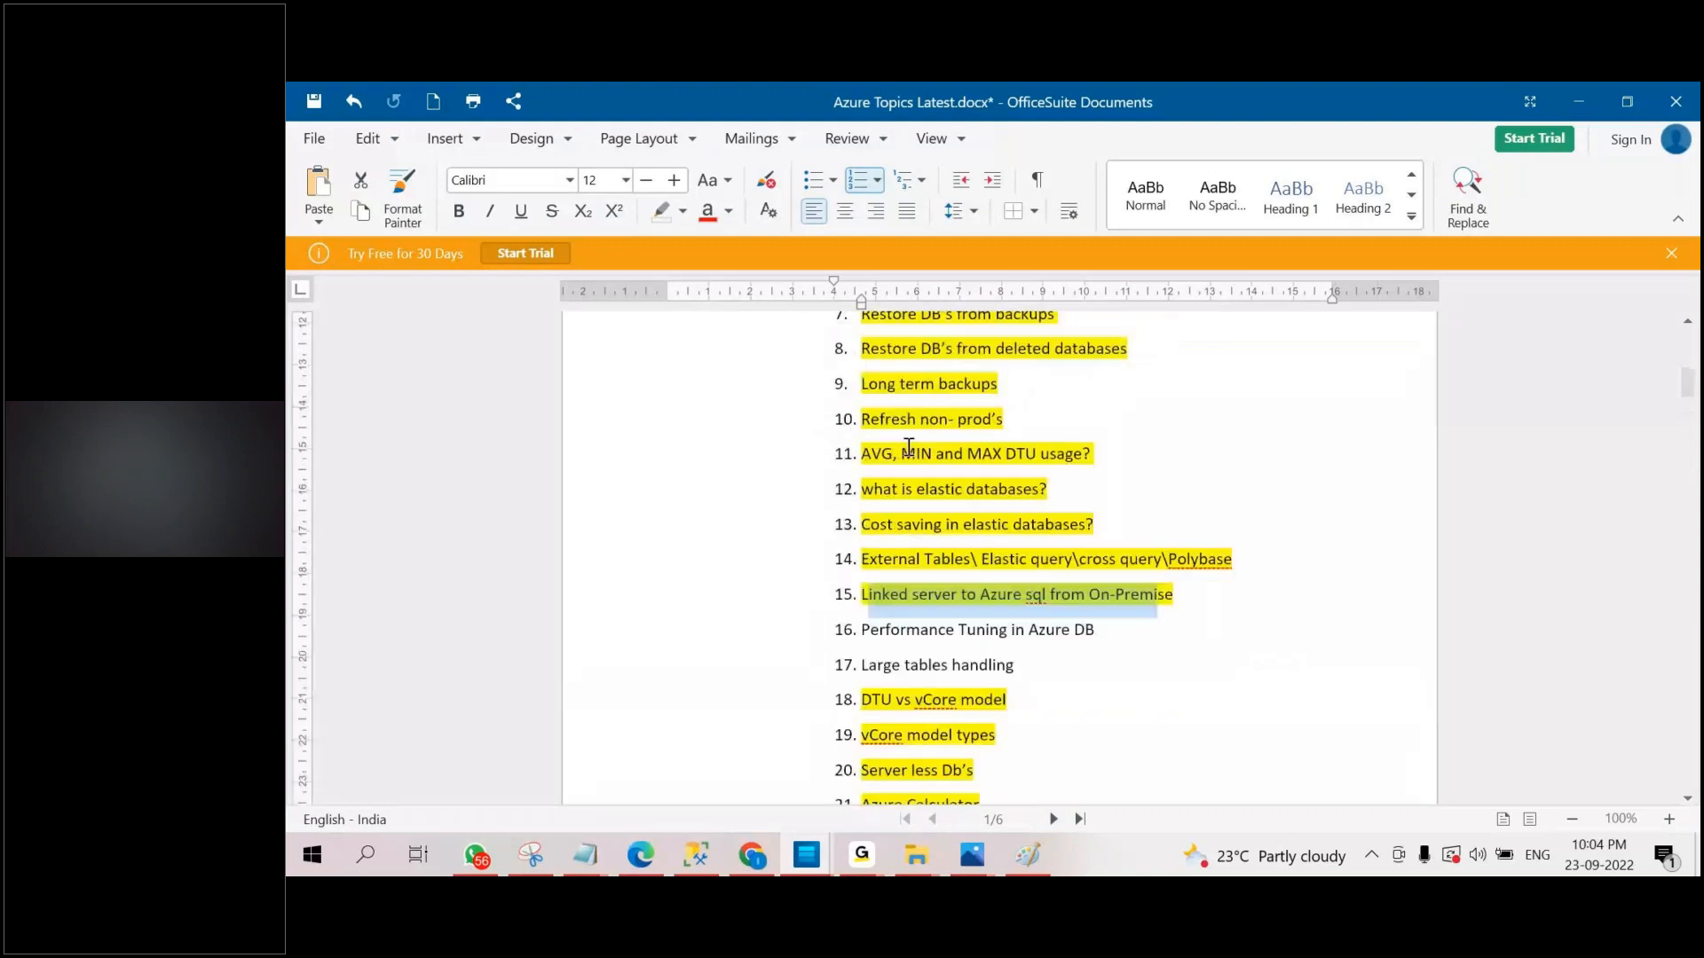
pyautogui.scroll(1, 909, 447)
pyautogui.scroll(2, 689, 609)
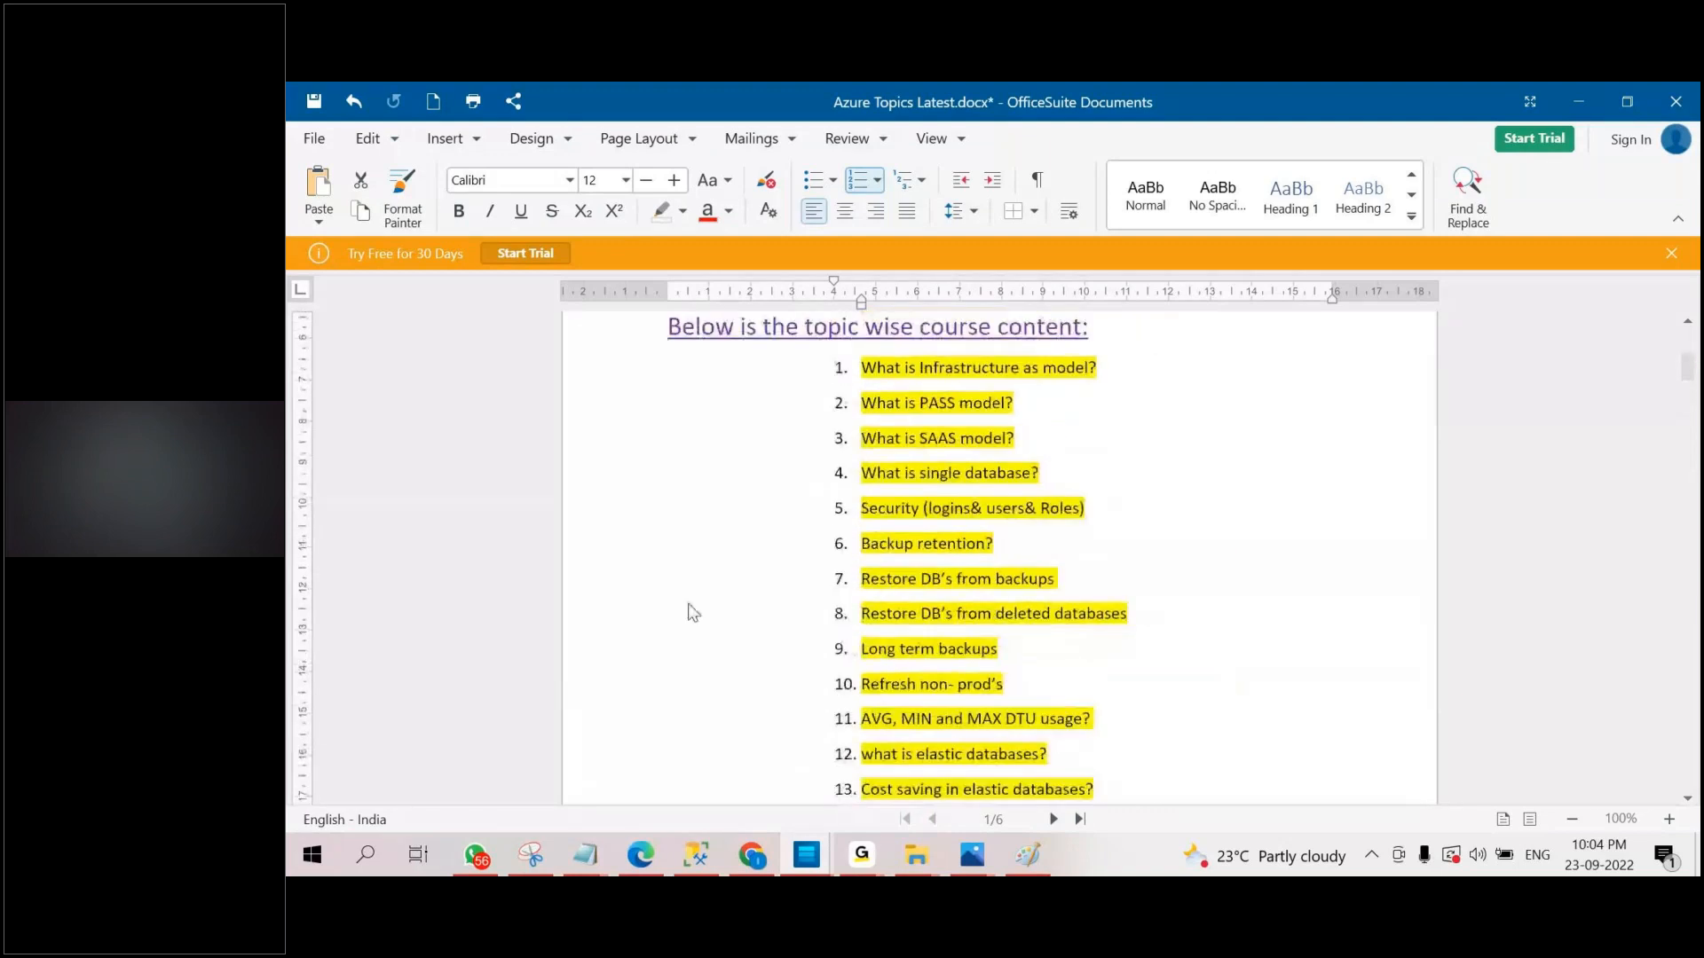
pyautogui.scroll(-12, 879, 578)
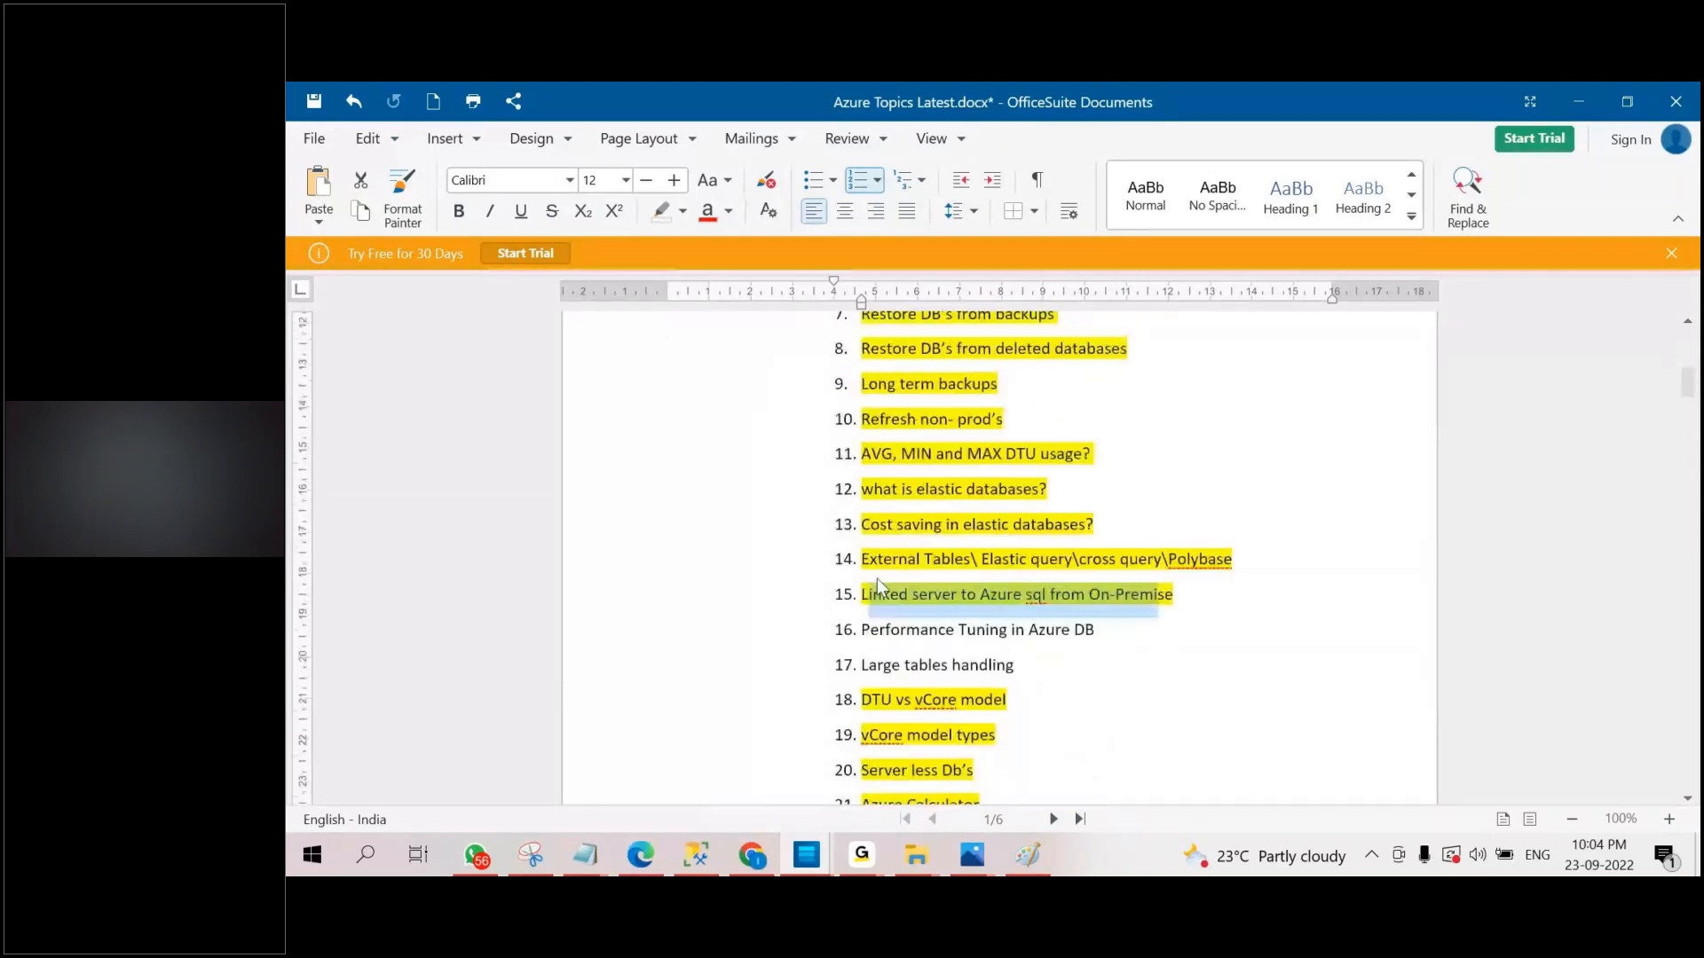
pyautogui.scroll(-7, 879, 579)
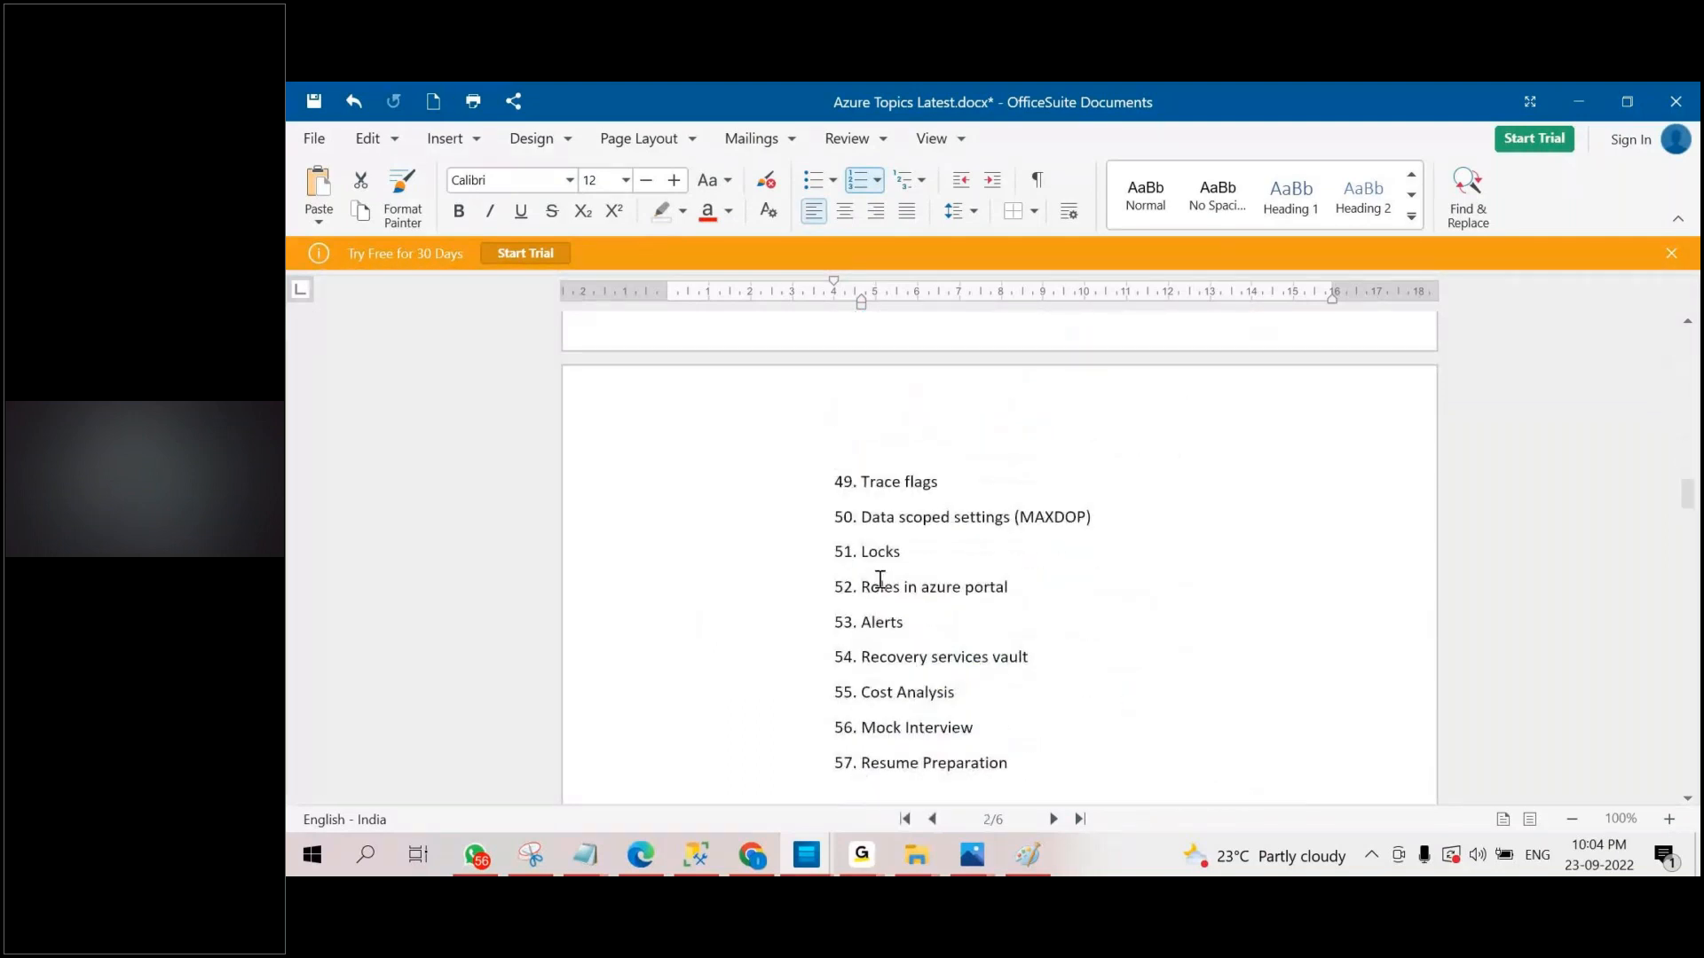
pyautogui.scroll(-3, 1108, 675)
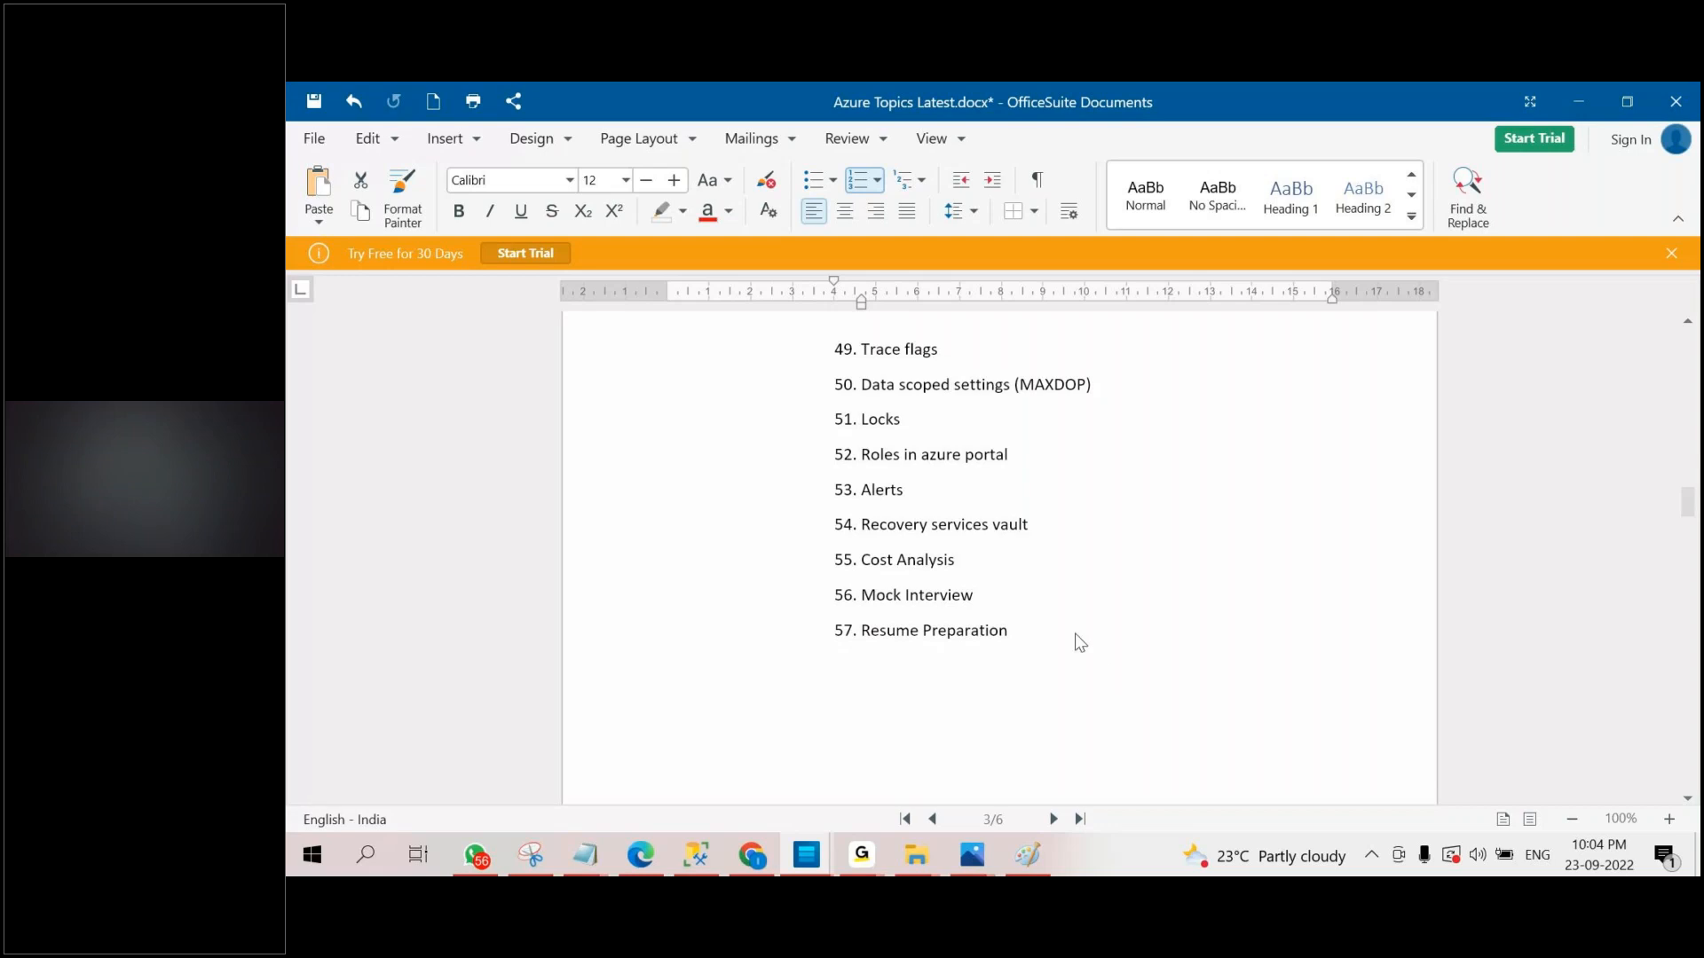
pyautogui.scroll(5, 1065, 612)
pyautogui.scroll(10, 1047, 578)
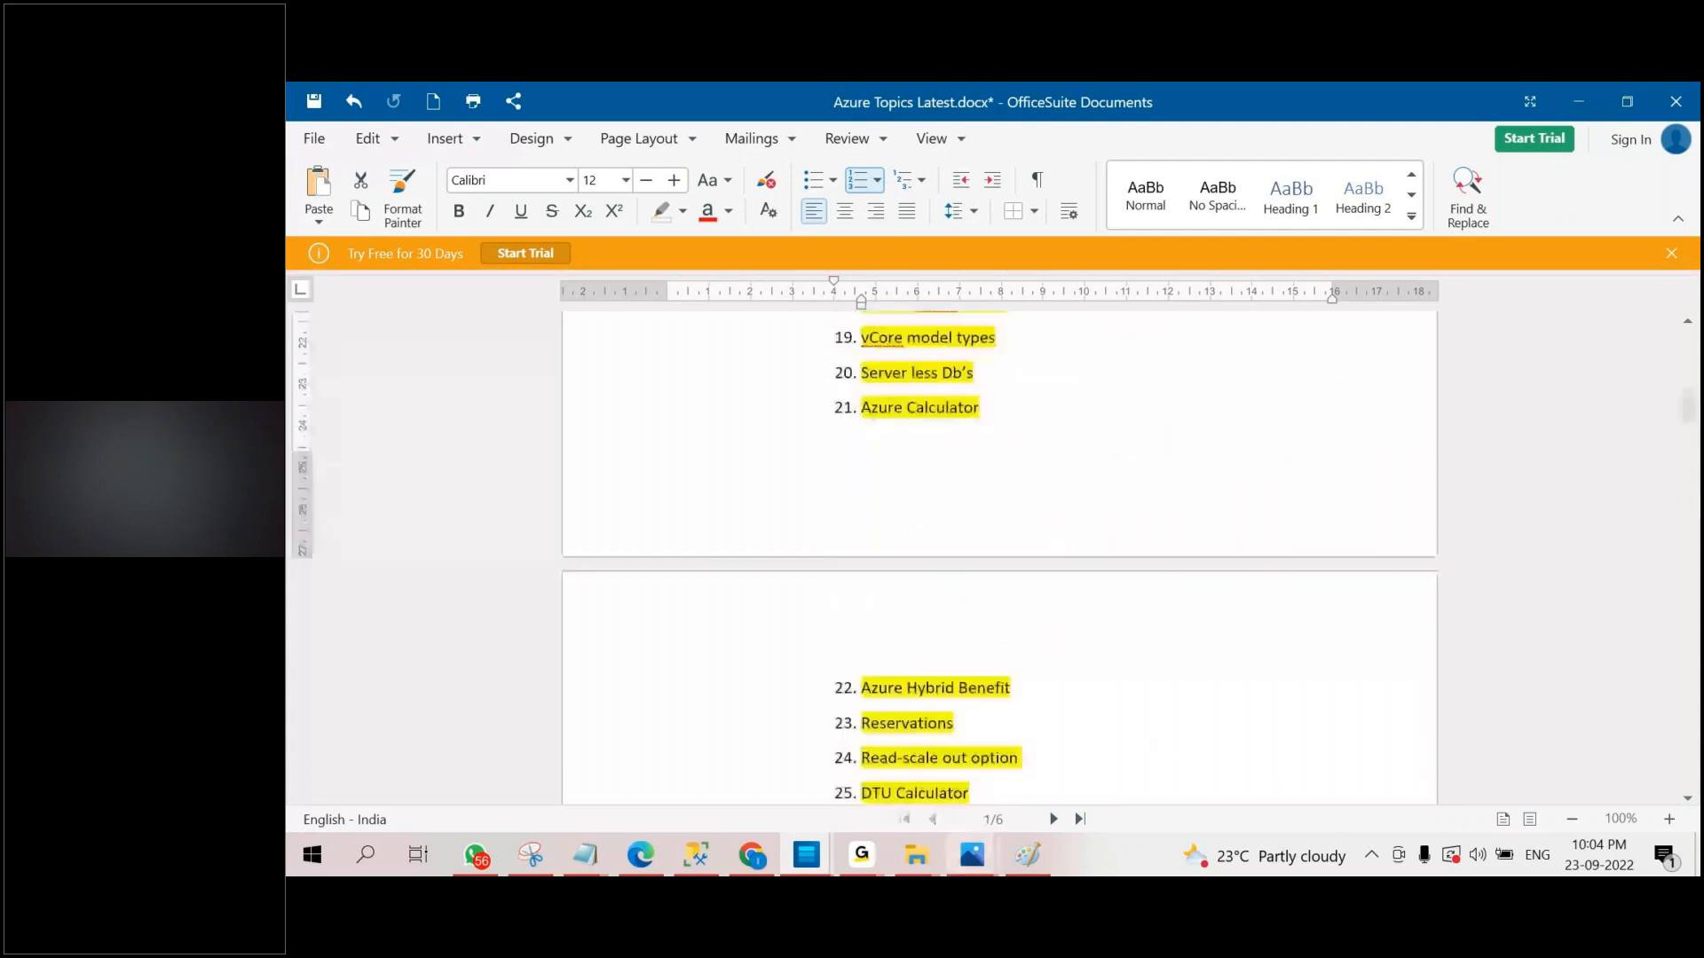
# Switch to the Queries file in Notepad and select the "3 weeks" duration and the "10.30 PM IST" timing in the batch announcement.
pyautogui.moveTo(611, 854)
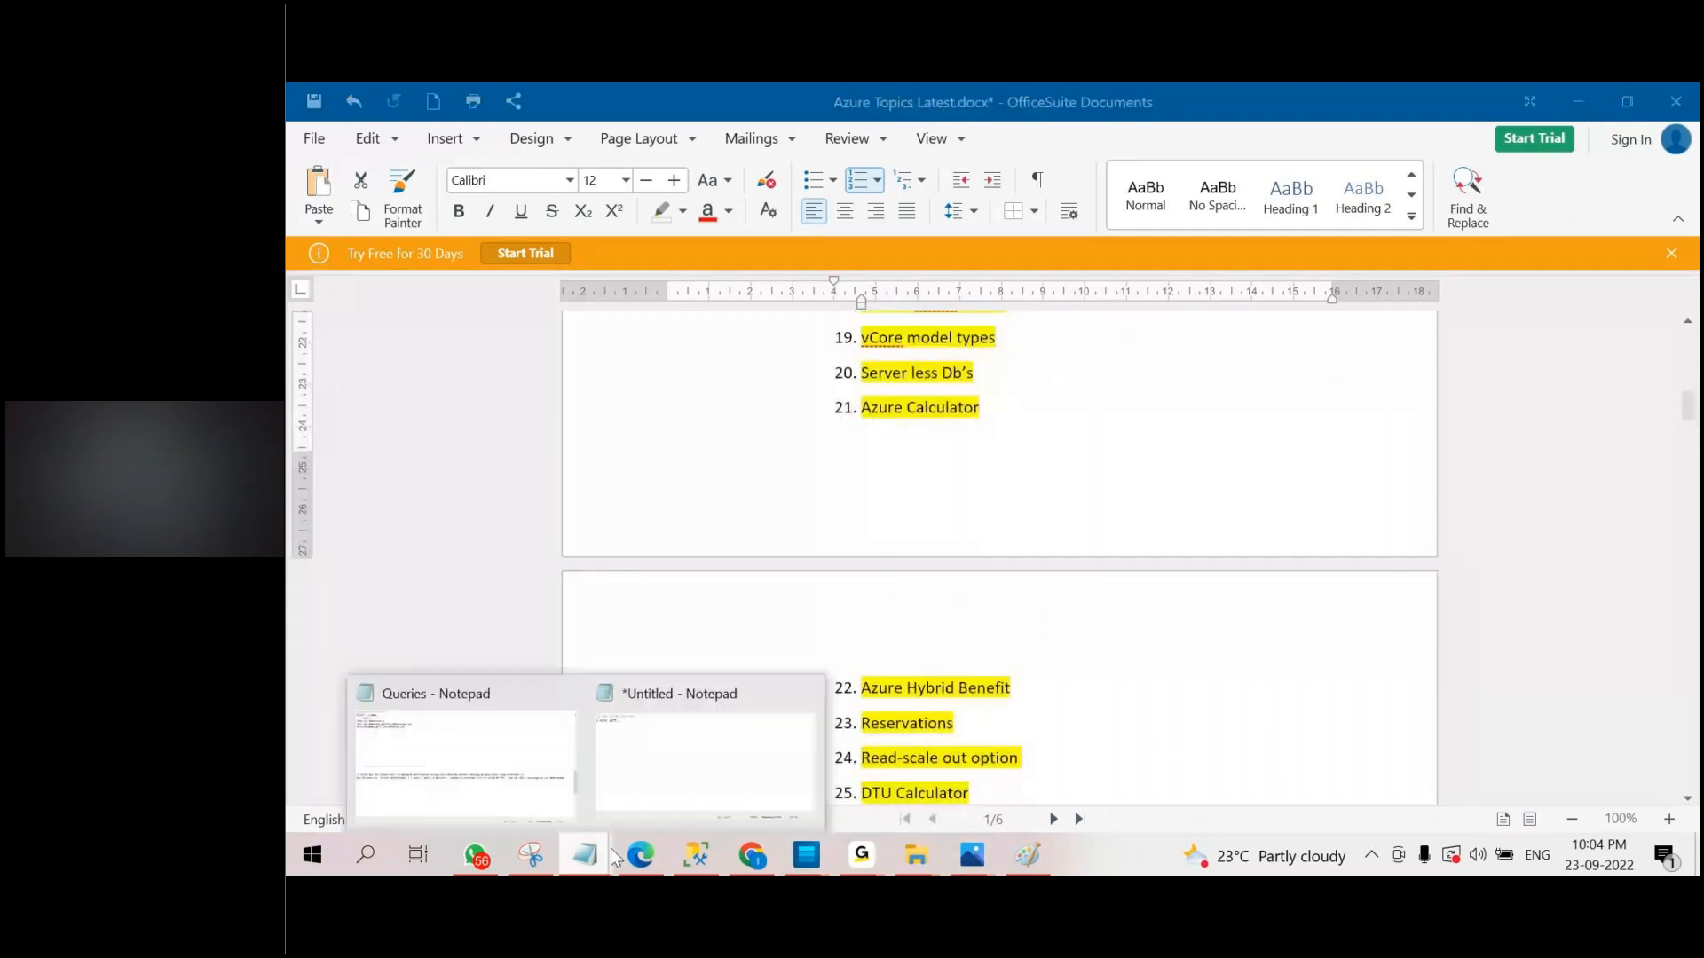
pyautogui.click(479, 765)
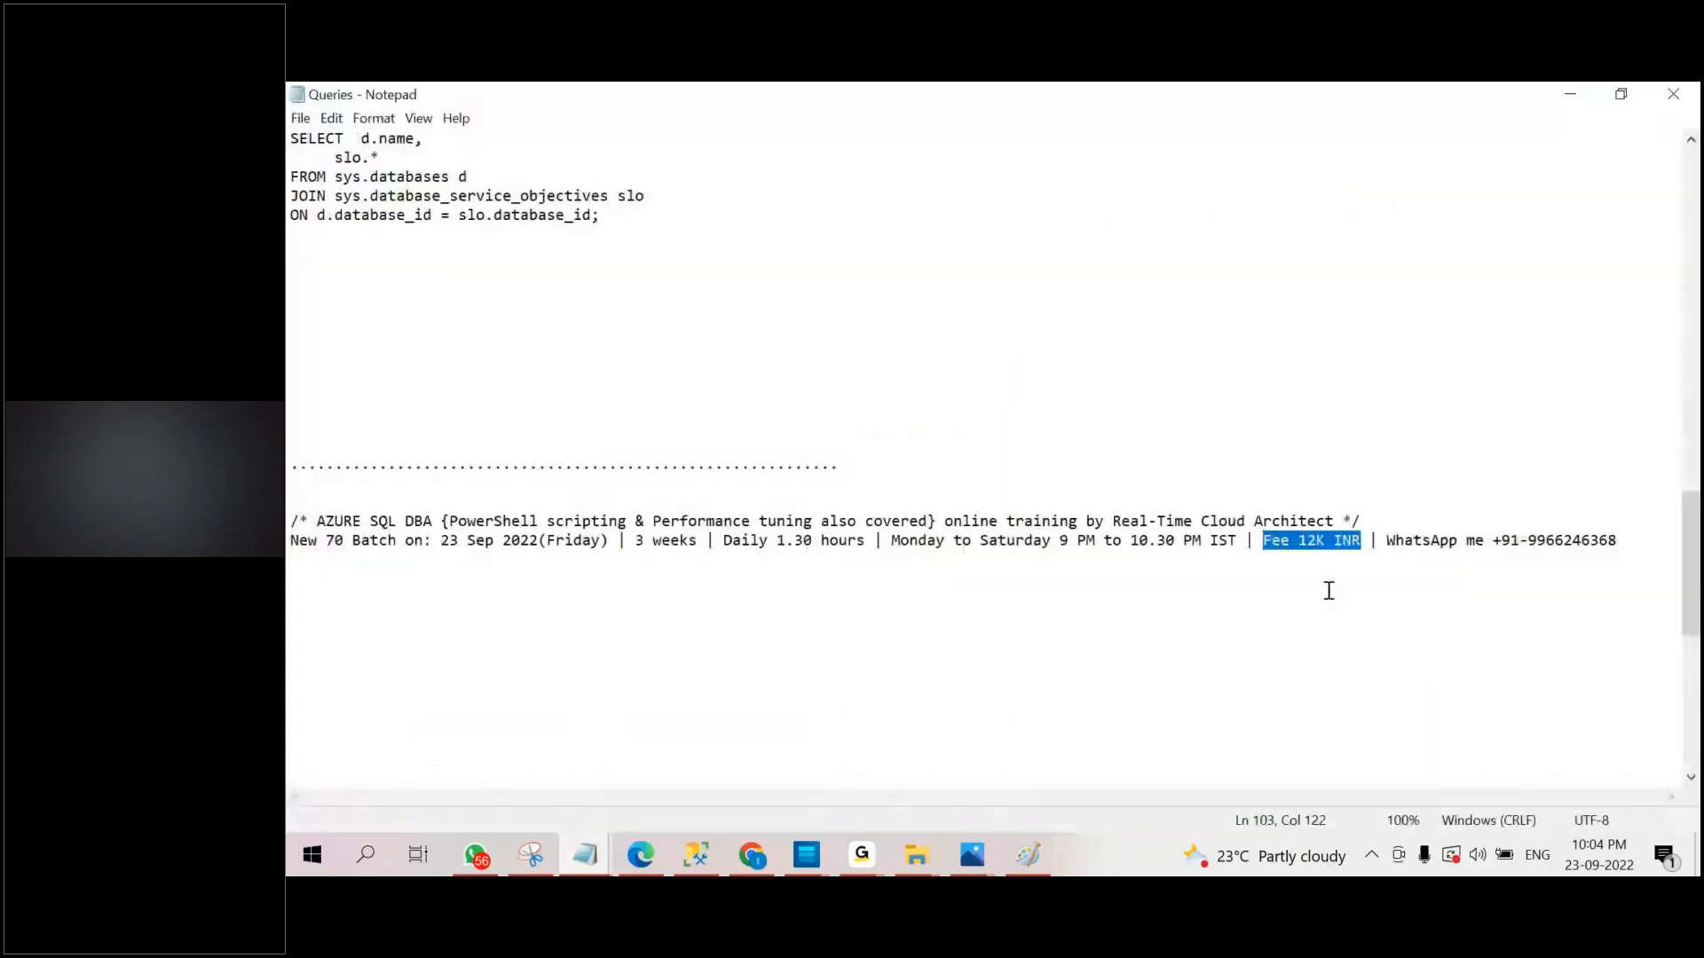
pyautogui.moveTo(636, 541); pyautogui.dragTo(696, 543)
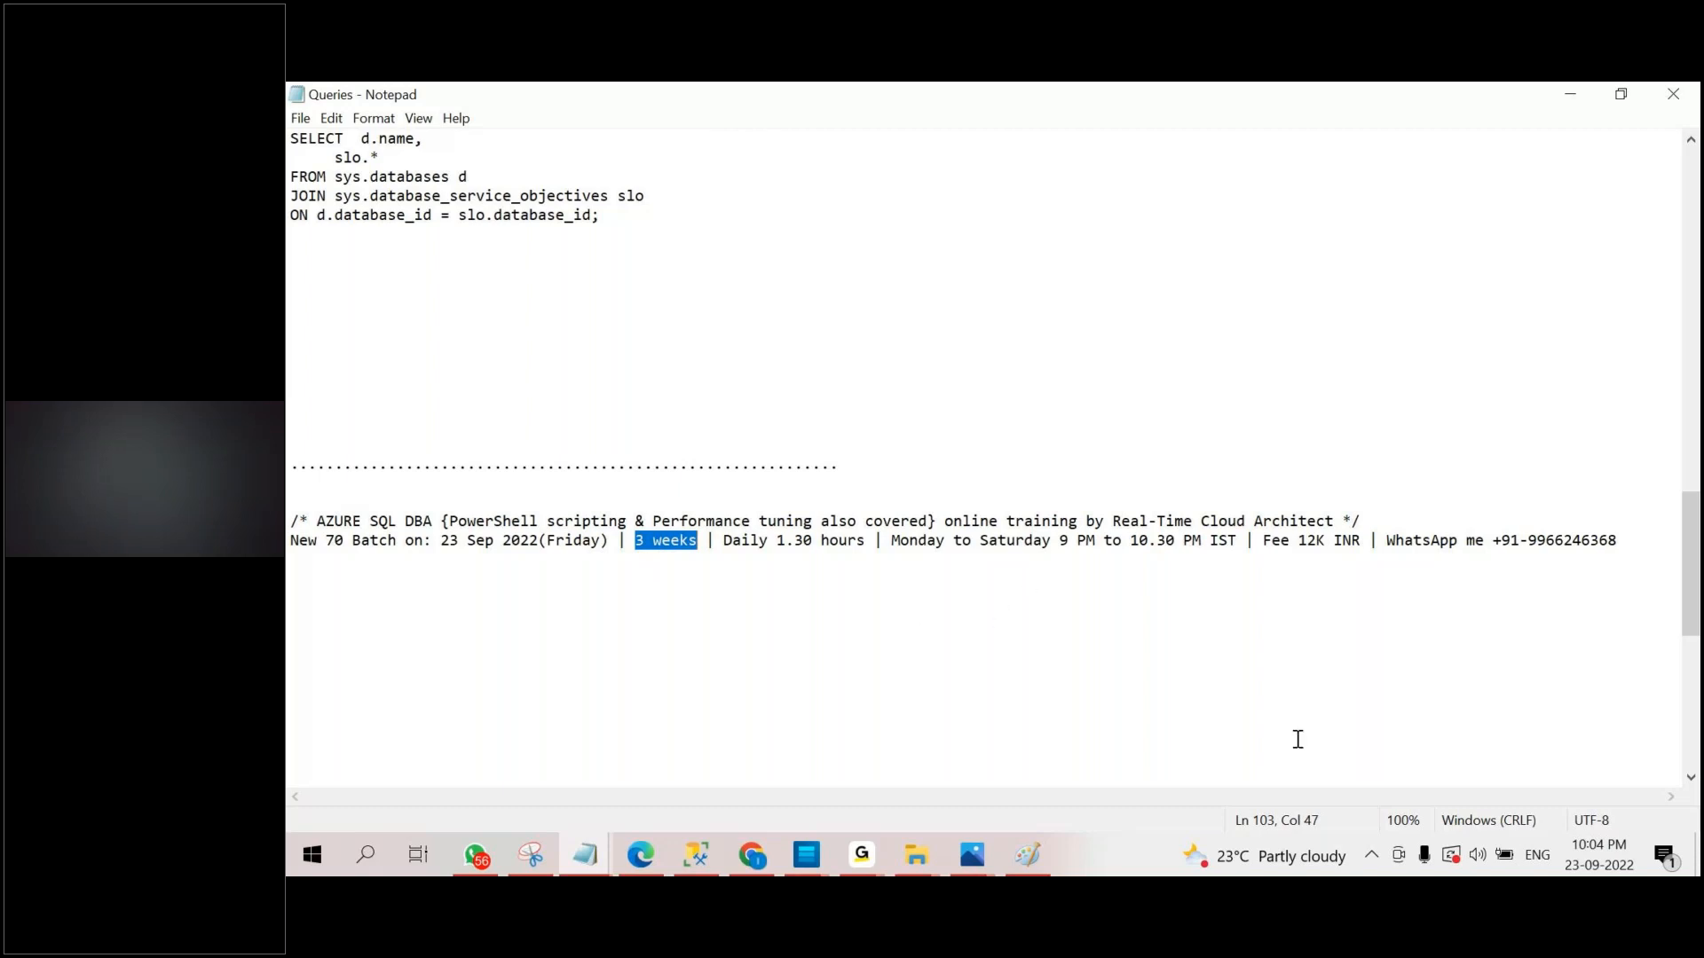
pyautogui.click(1088, 603)
pyautogui.moveTo(1059, 542); pyautogui.dragTo(1129, 543)
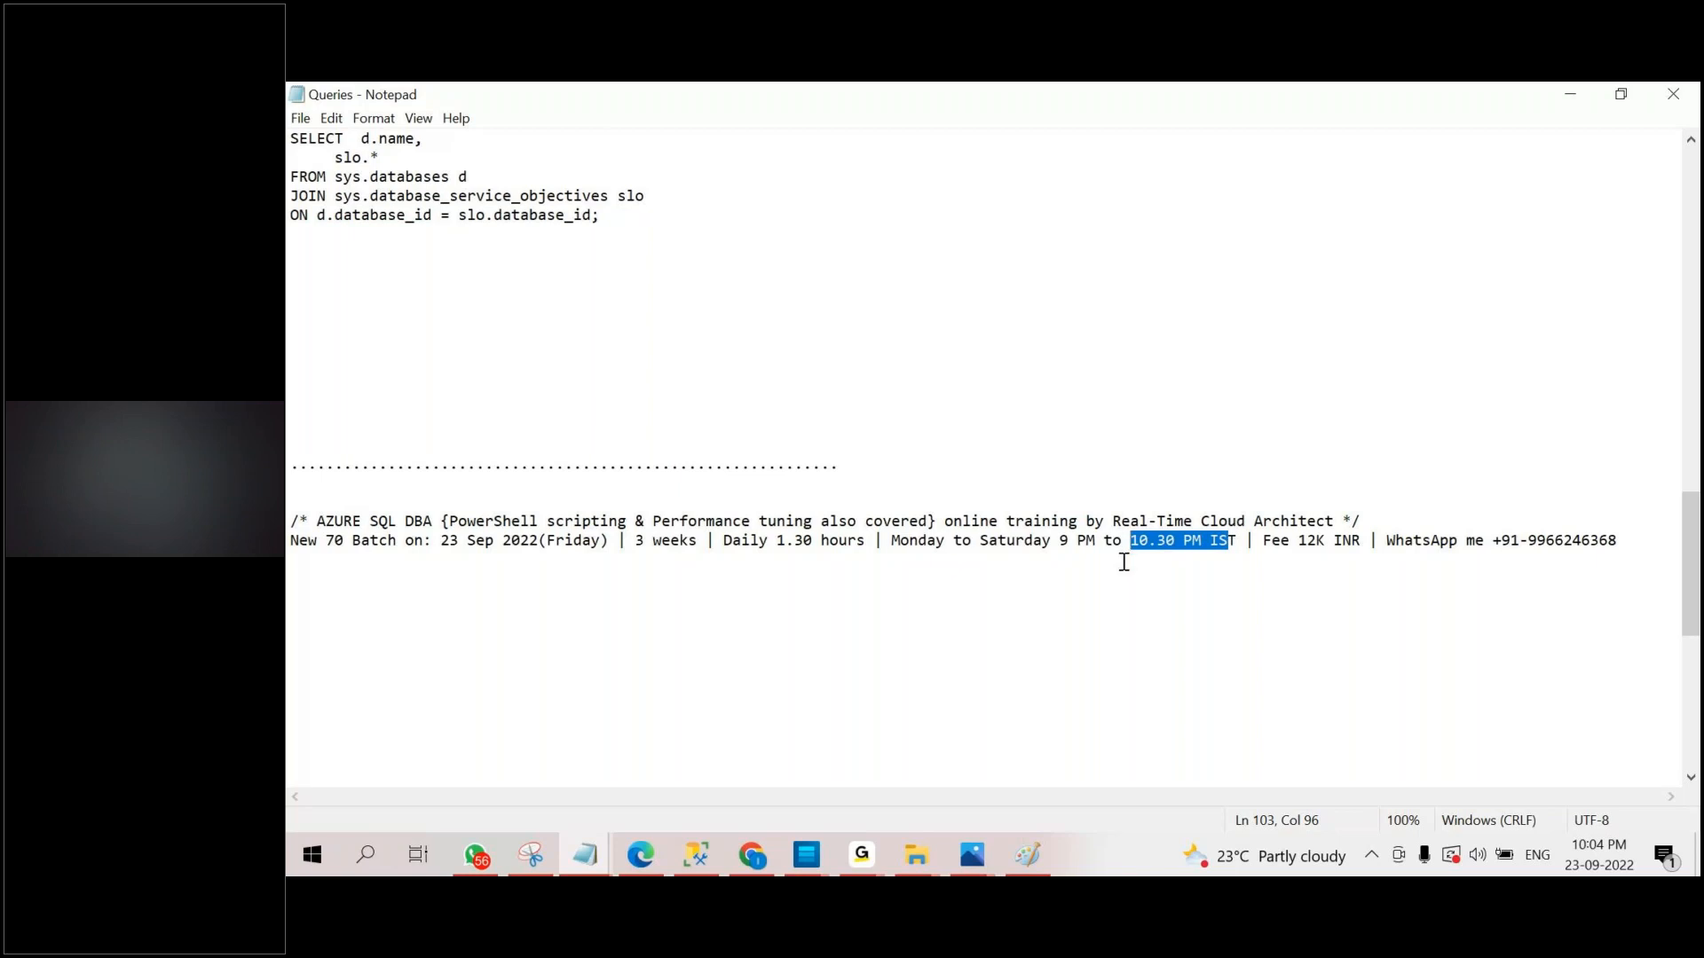
# Show the fee payment details at the end of the Queries file, selecting the whole block and the first Googlepay/Phone pay number.
pyautogui.scroll(-7, 1100, 572)
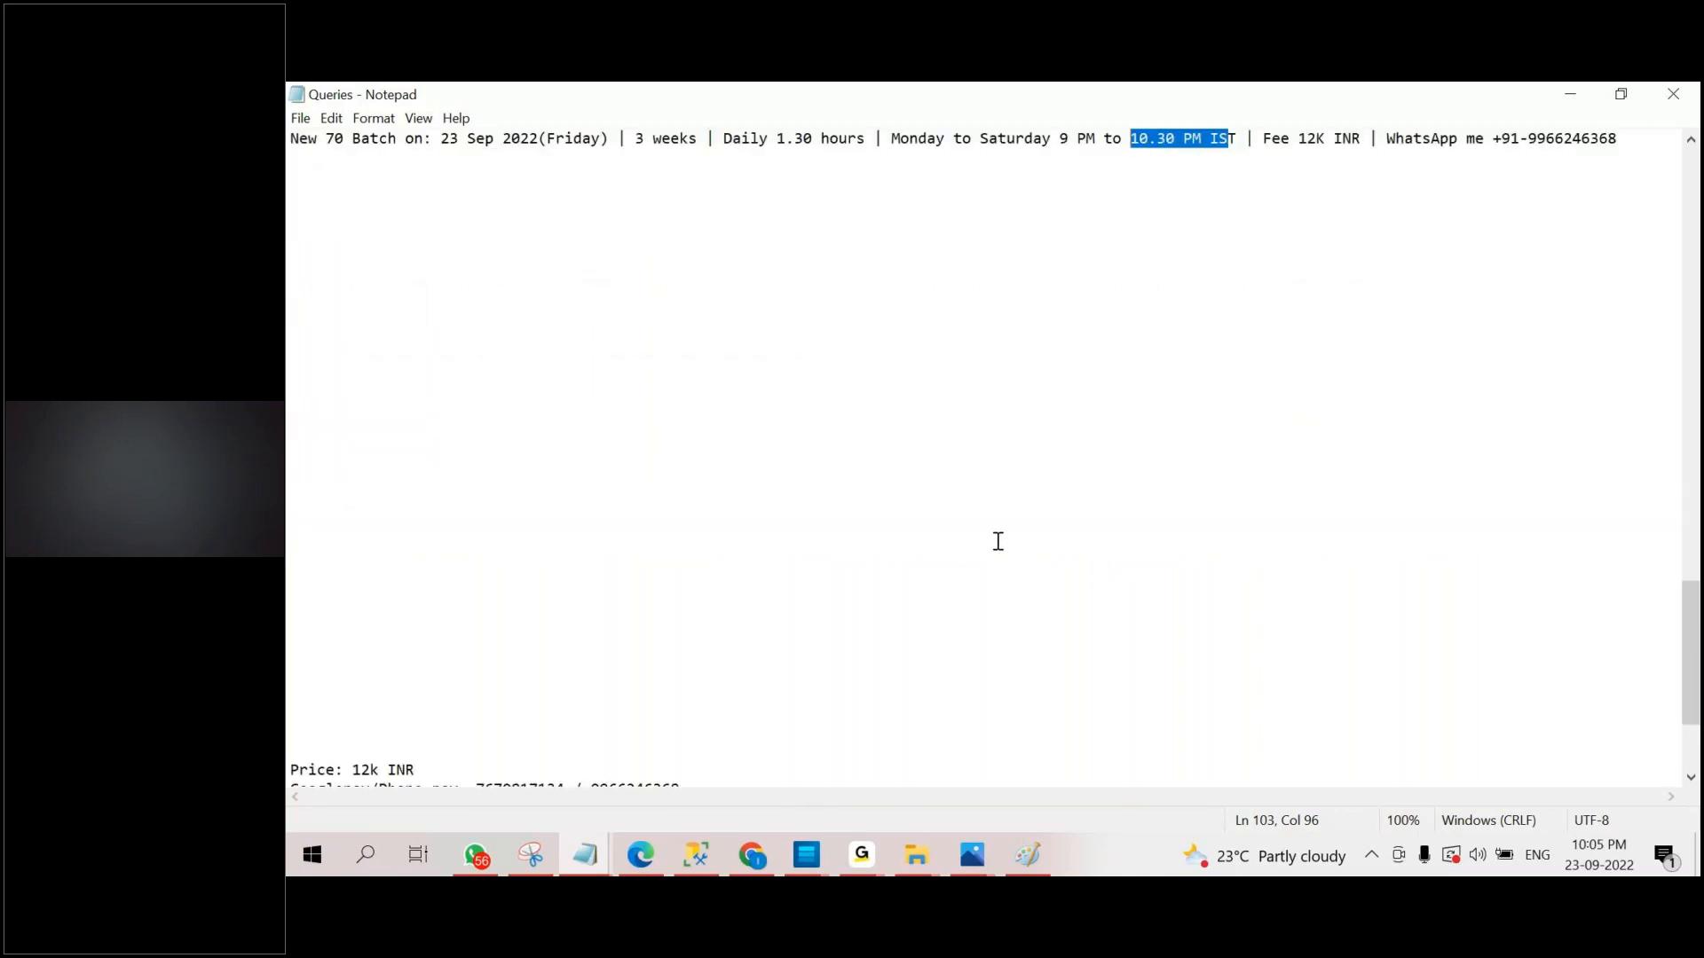
pyautogui.scroll(-3, 998, 541)
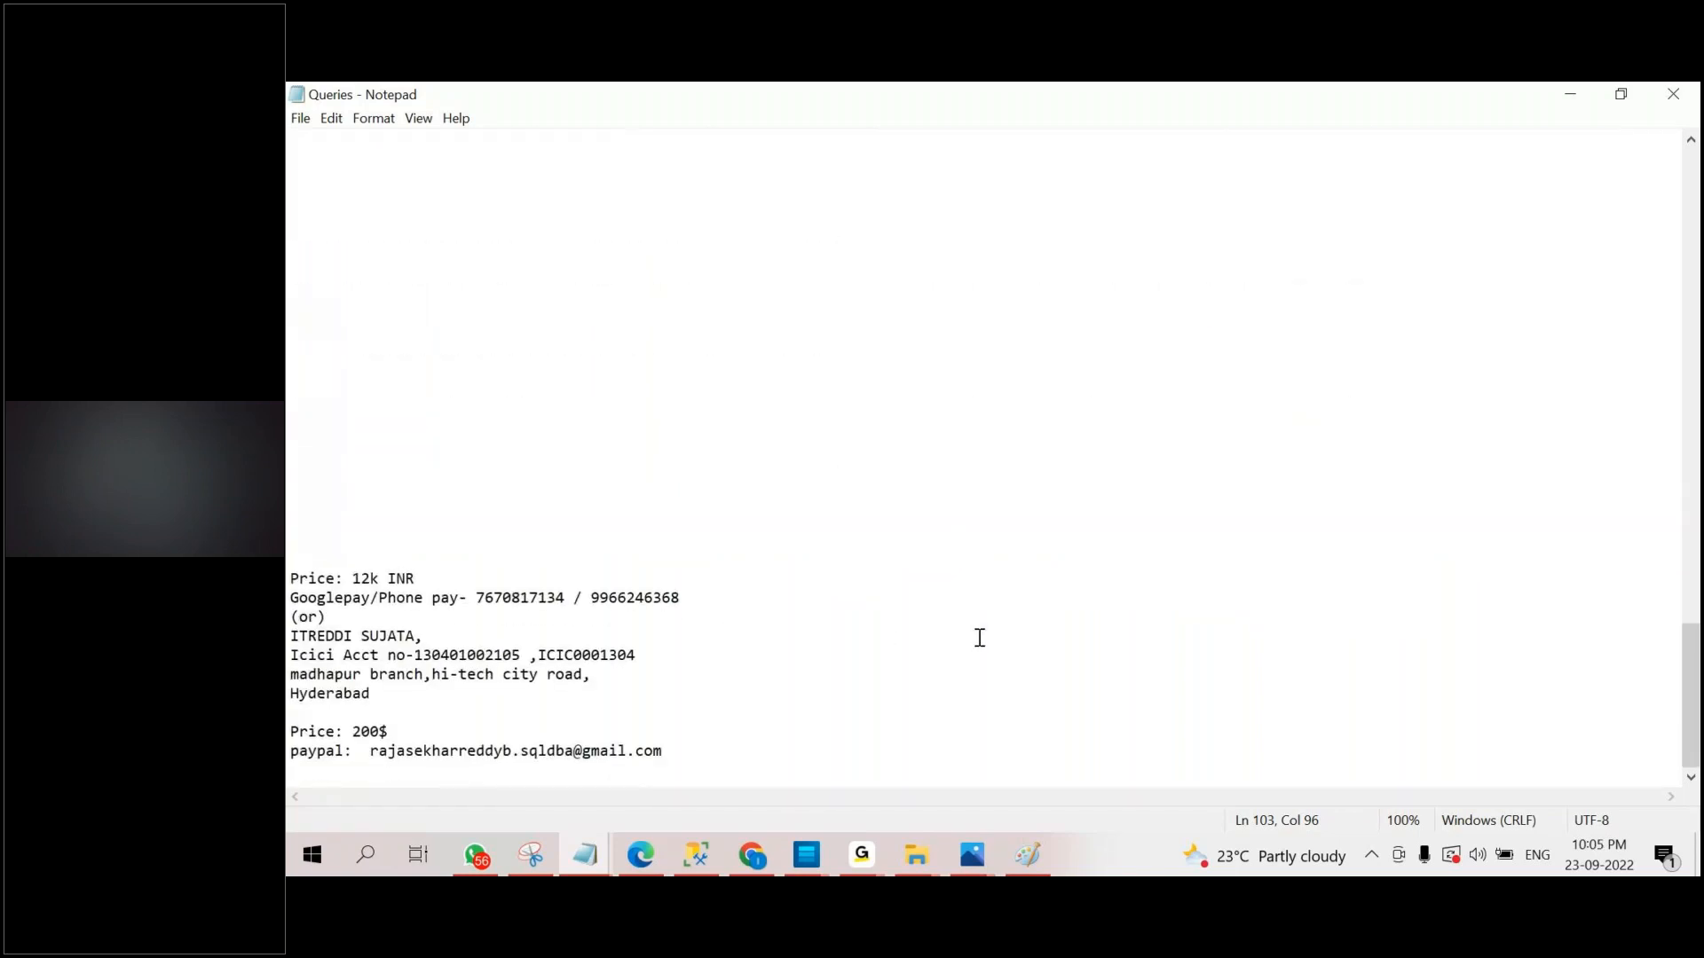
pyautogui.moveTo(761, 746); pyautogui.dragTo(288, 501)
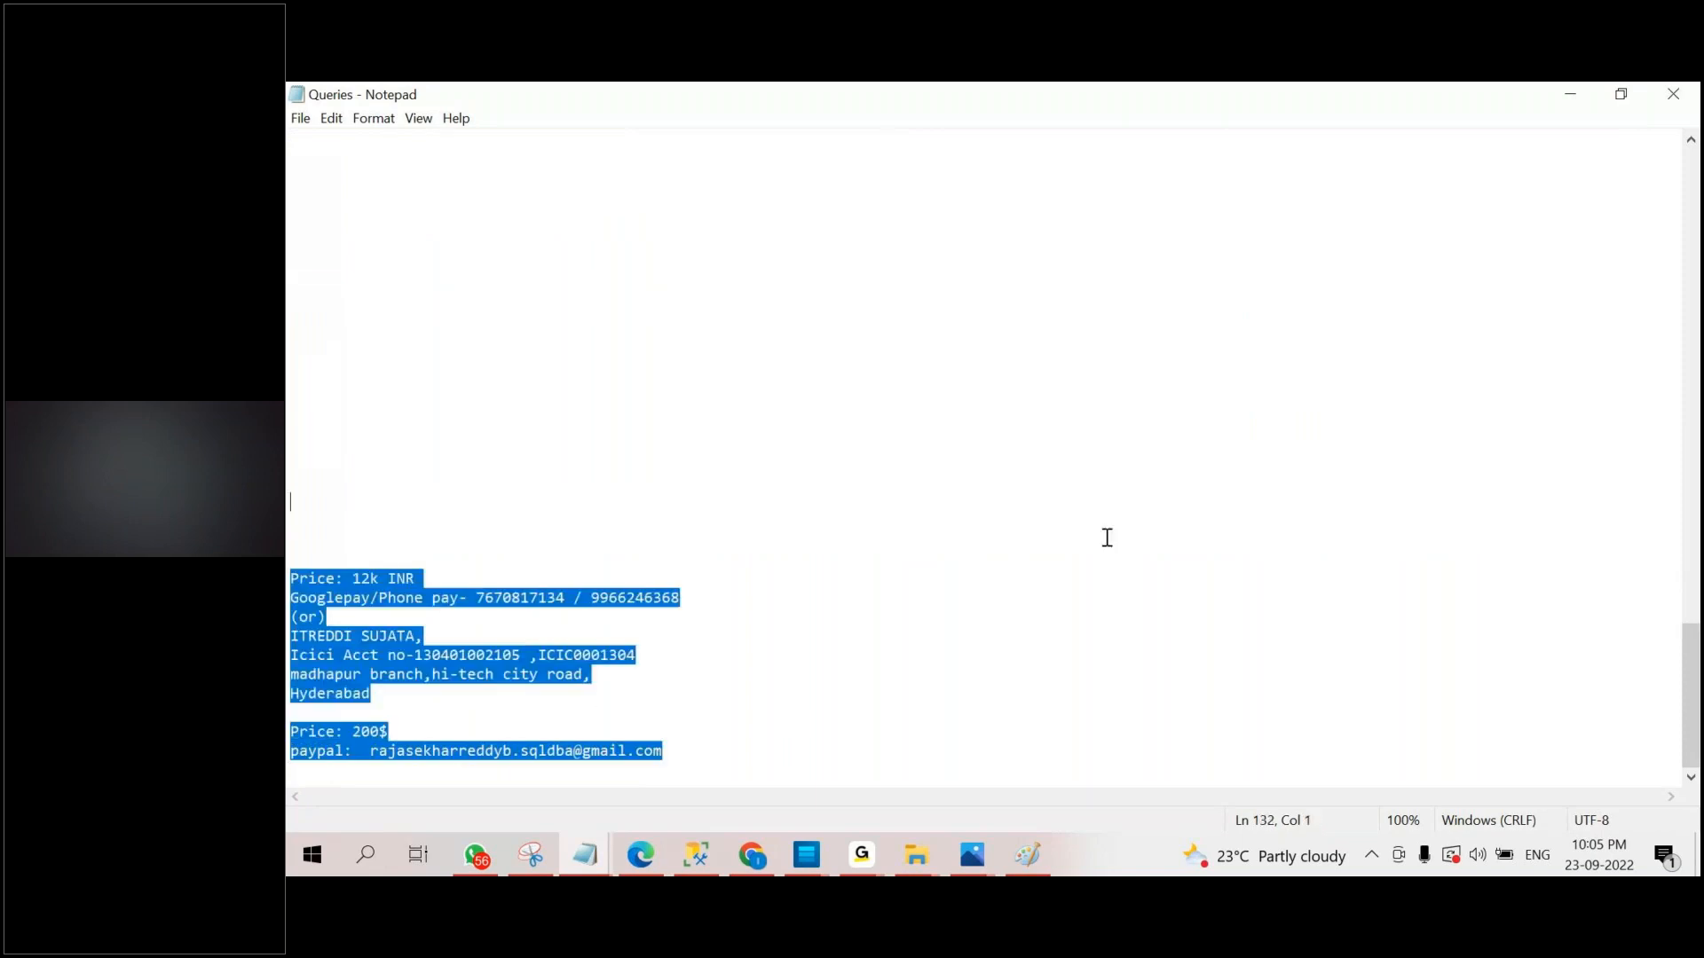
pyautogui.click(844, 647)
pyautogui.moveTo(475, 597); pyautogui.dragTo(572, 593)
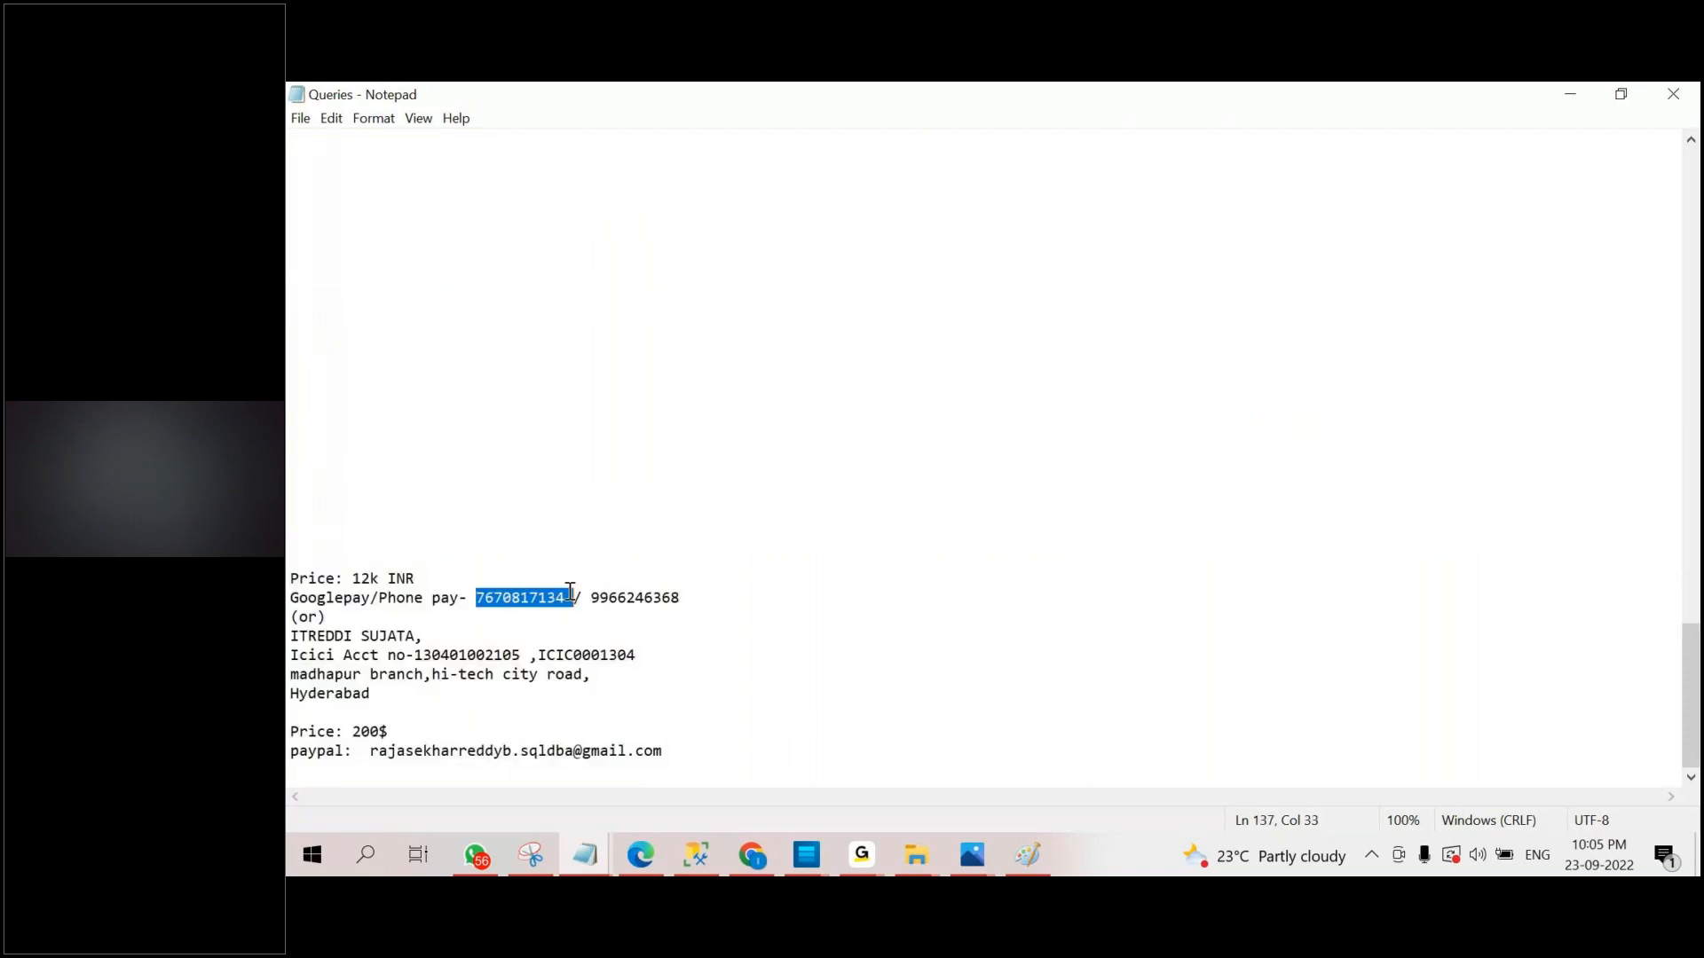
# Highlight the bank account number, the second Googlepay/Phone pay number, and the whole fee payment block in the Queries file.
pyautogui.moveTo(414, 655); pyautogui.dragTo(512, 657)
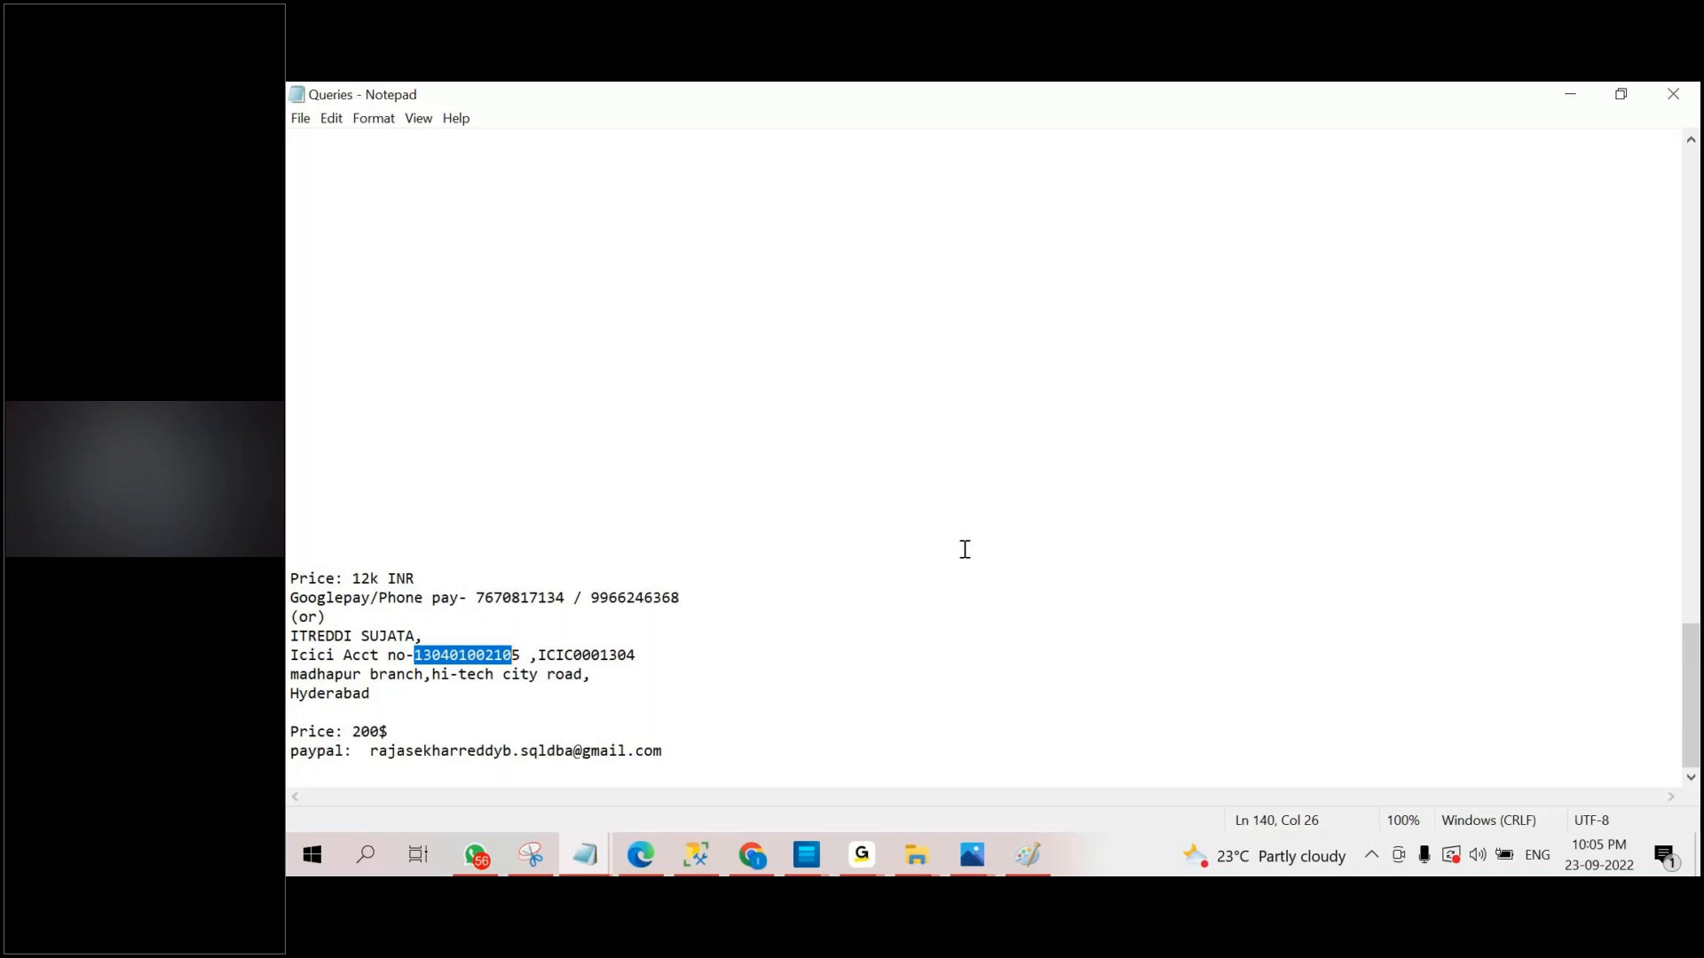
pyautogui.click(643, 498)
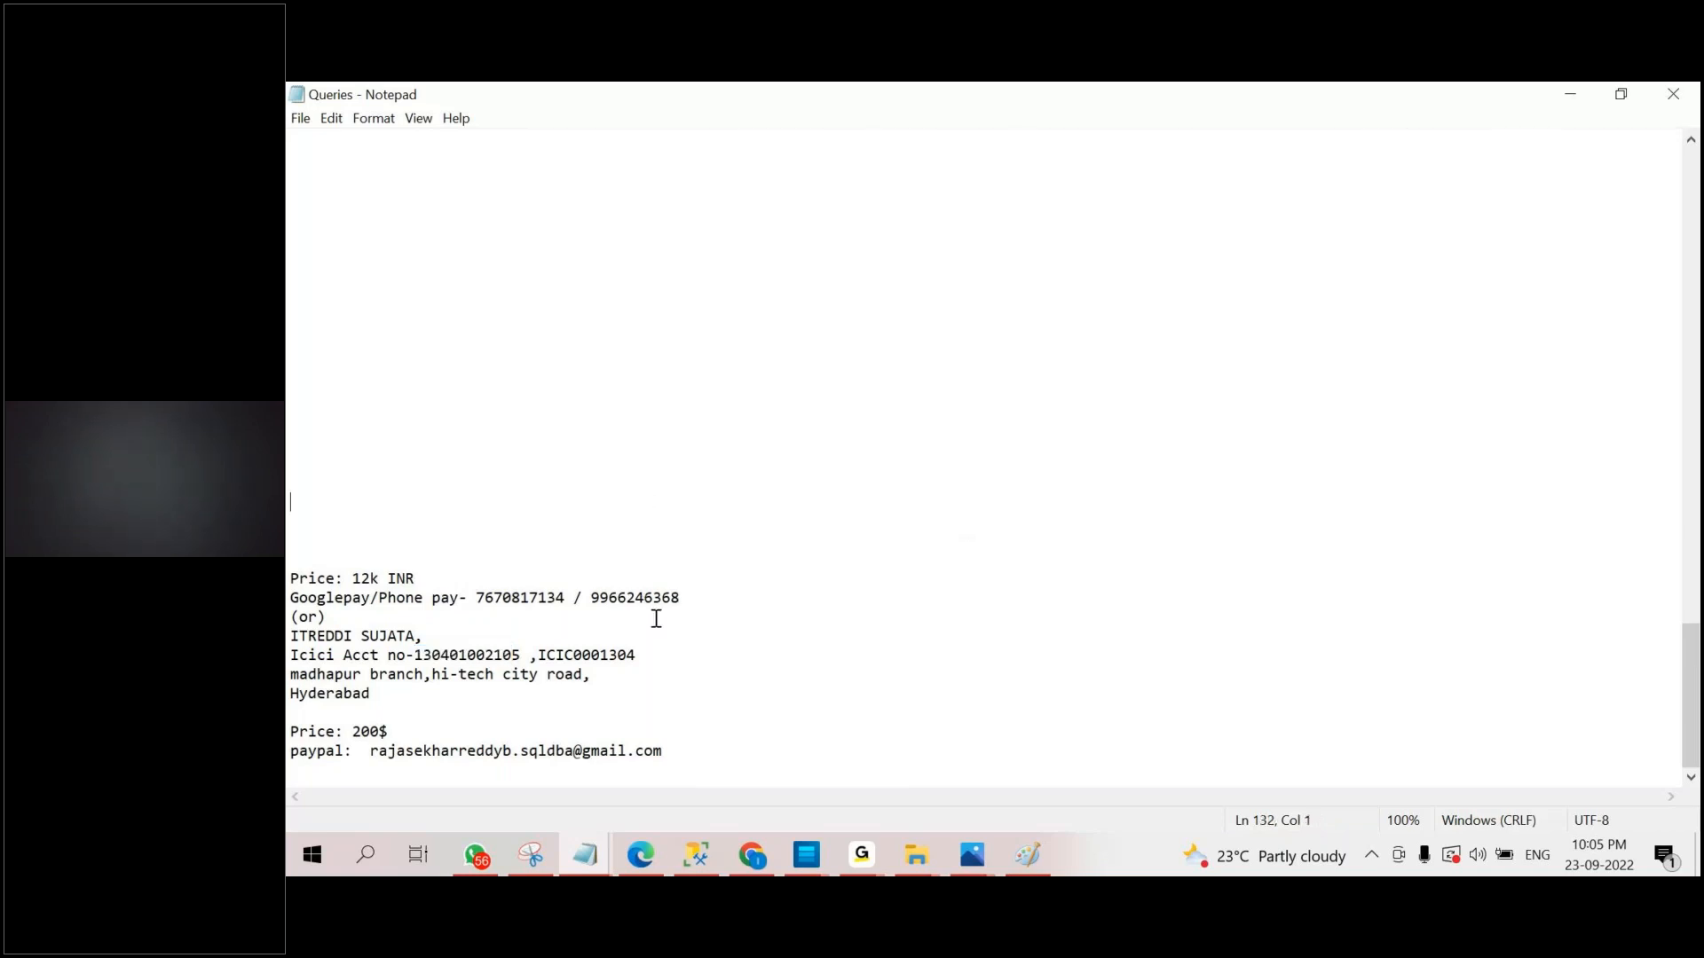
pyautogui.moveTo(590, 597); pyautogui.dragTo(692, 603)
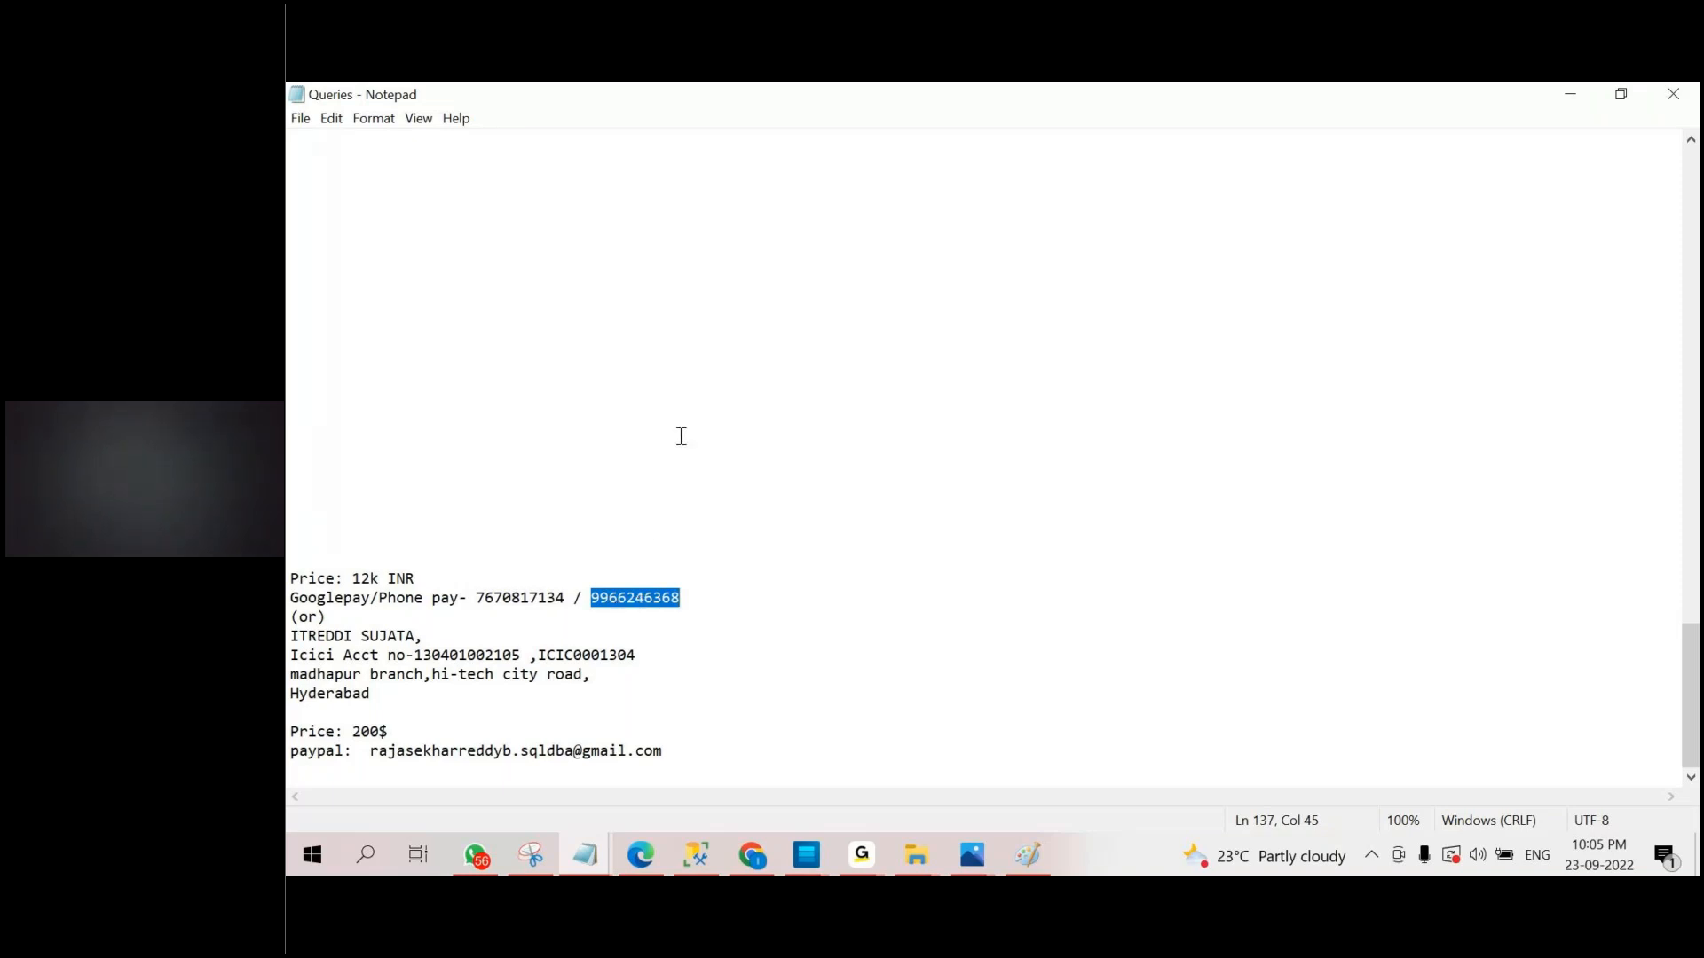
pyautogui.click(514, 479)
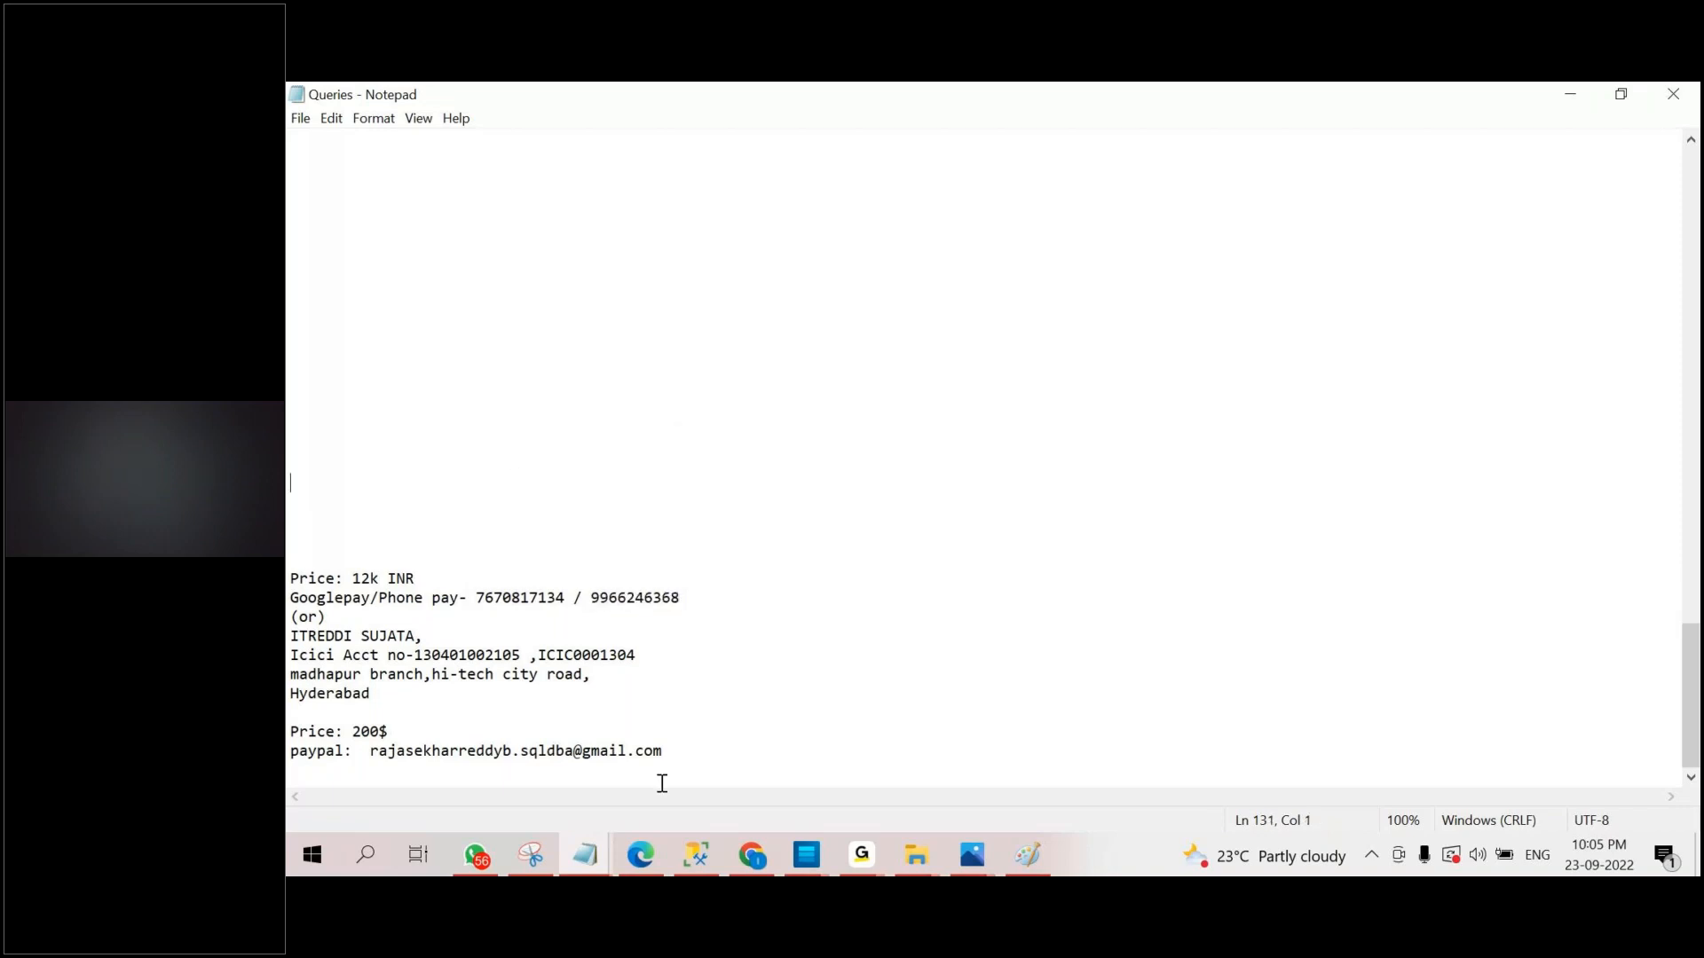
pyautogui.moveTo(706, 769); pyautogui.dragTo(291, 561)
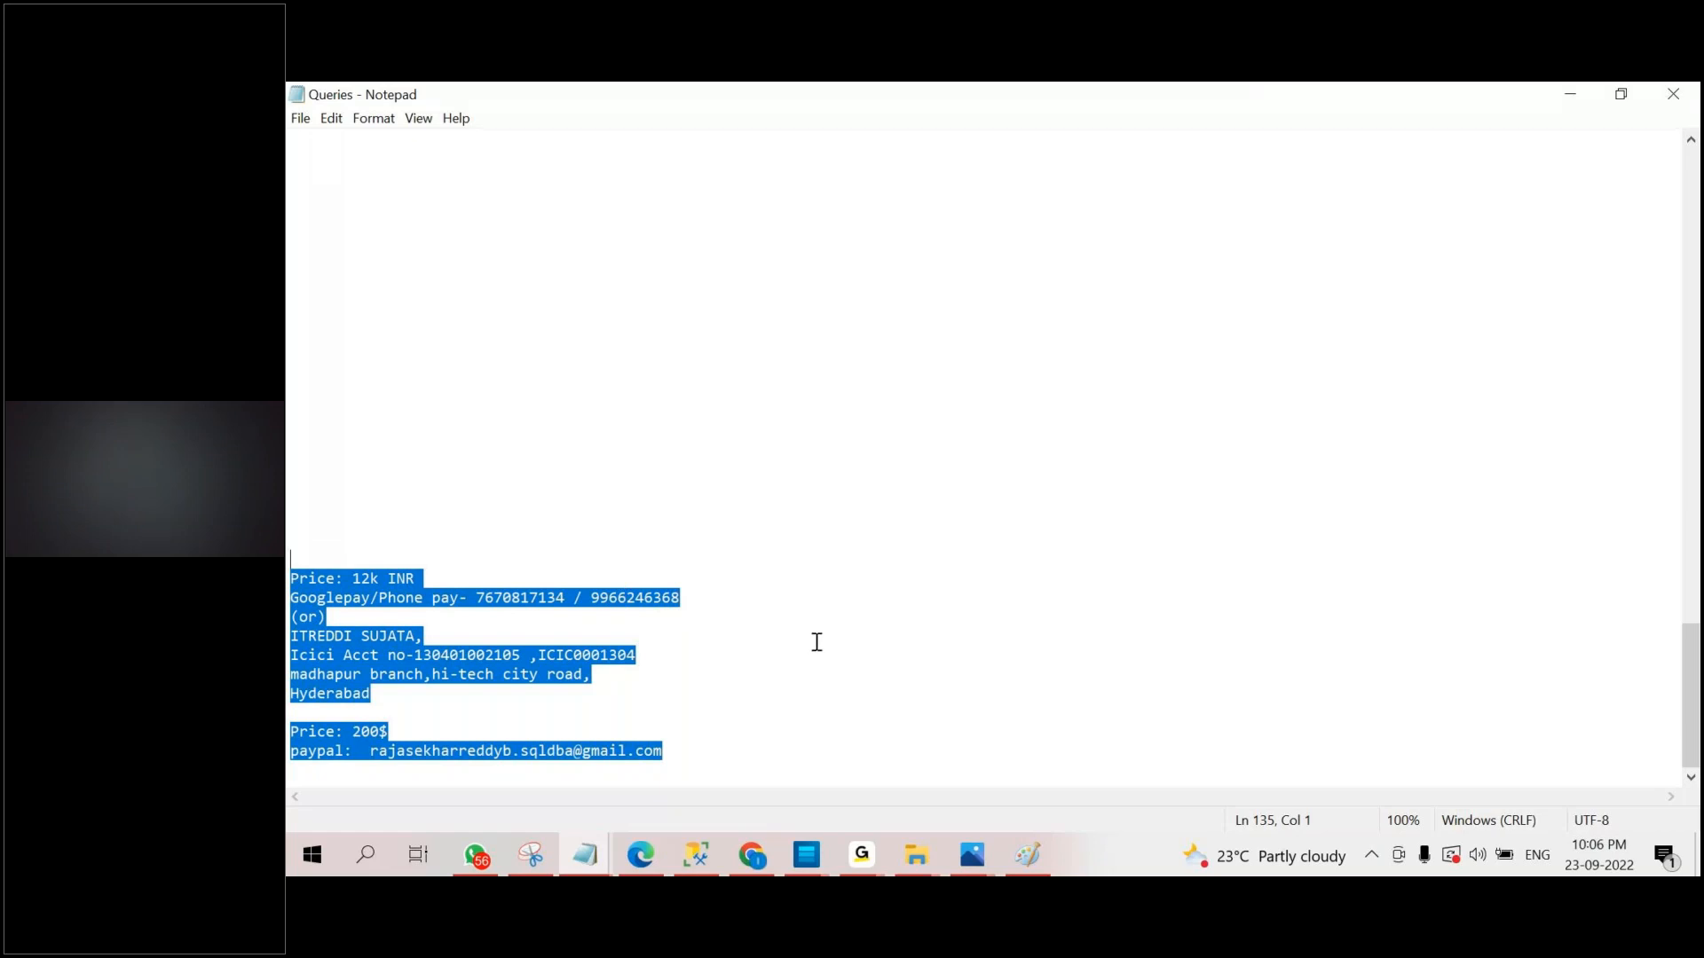
pyautogui.click(951, 748)
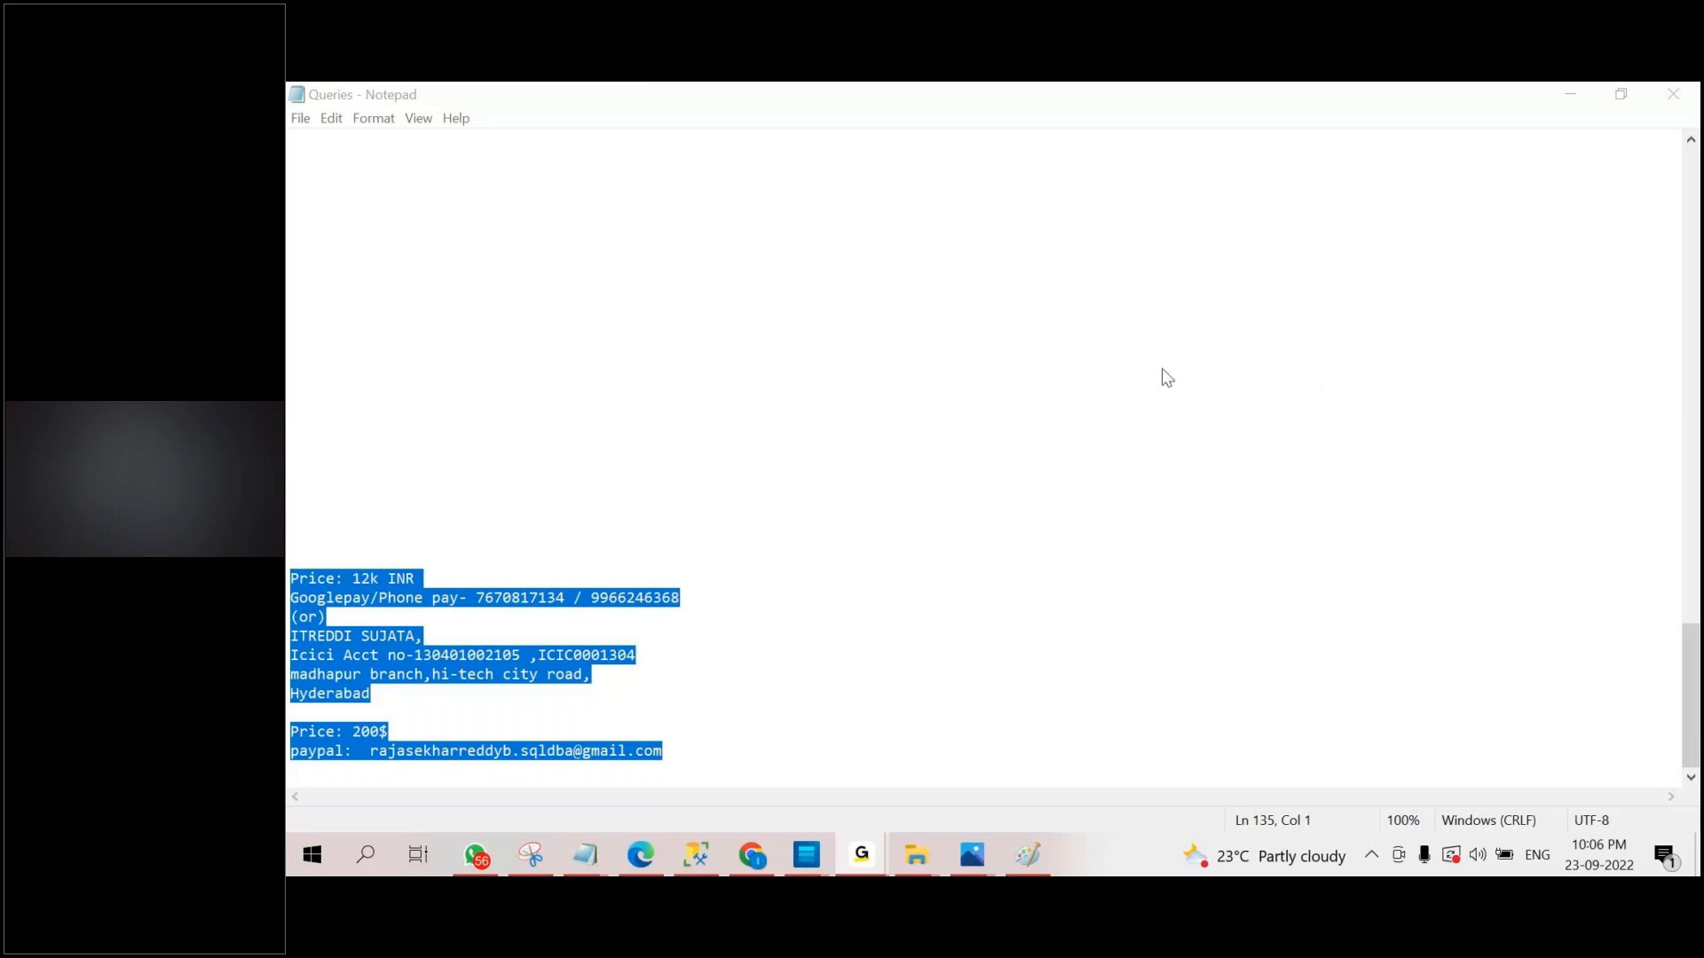
pyautogui.click(1569, 98)
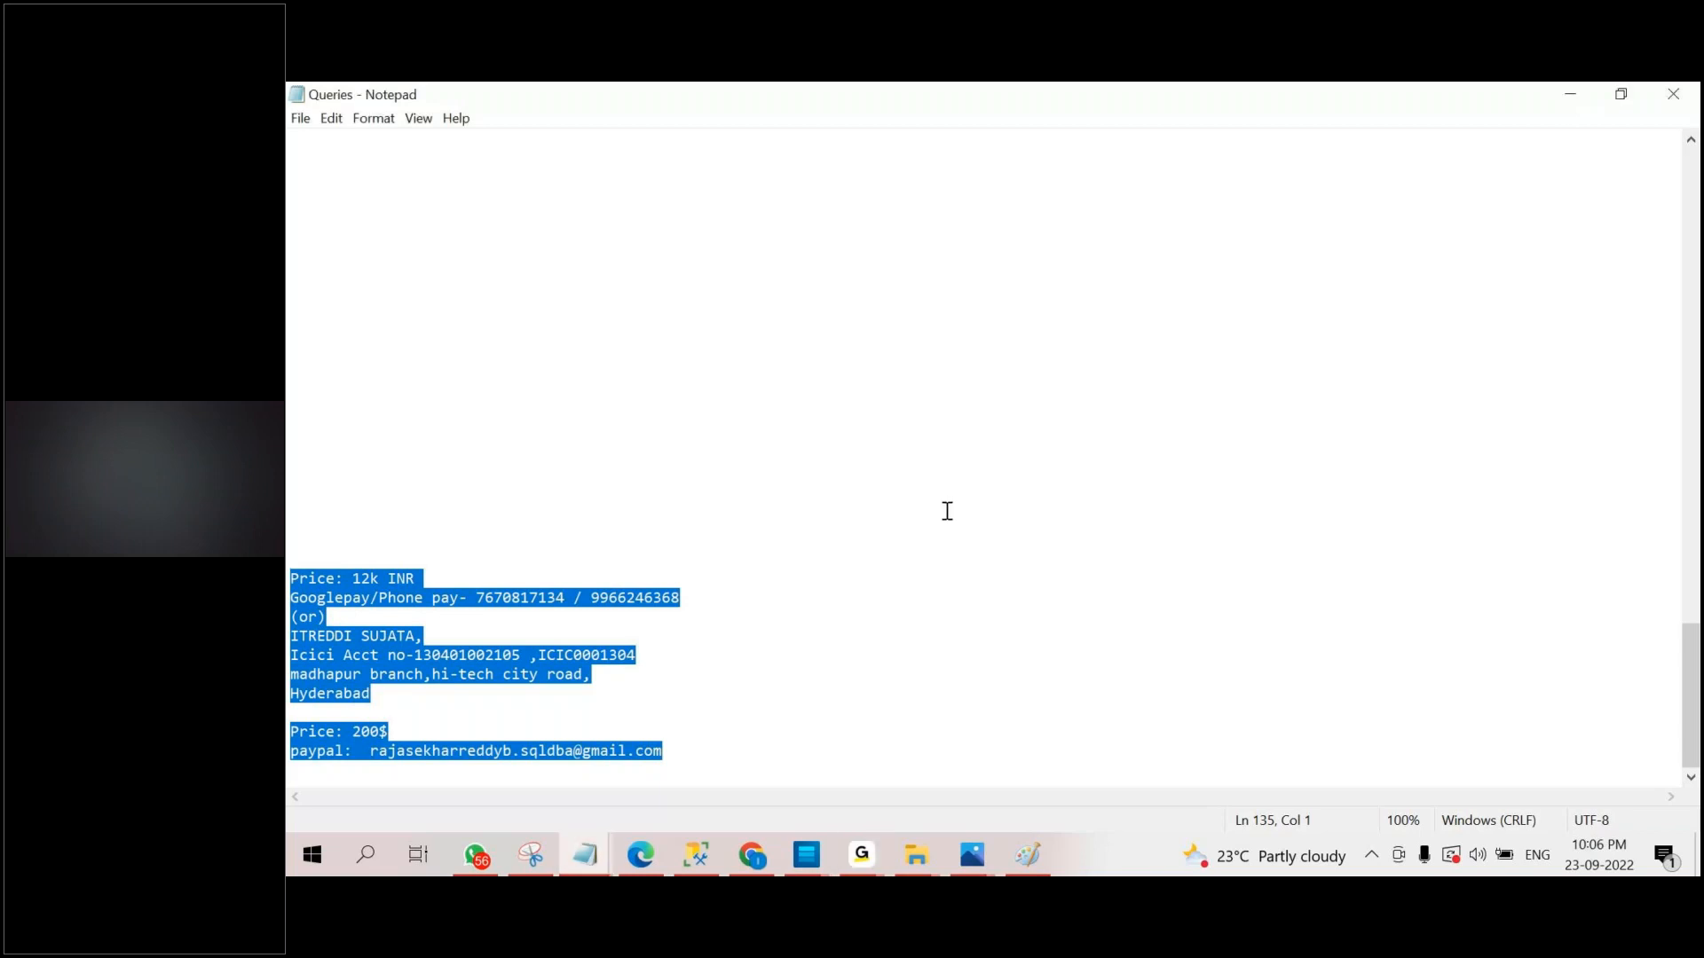
# Show the Upskill picture from the Batch12 folder to review the "Your focus on the Cloud" skills table, and return to the folder.
pyautogui.click(964, 850)
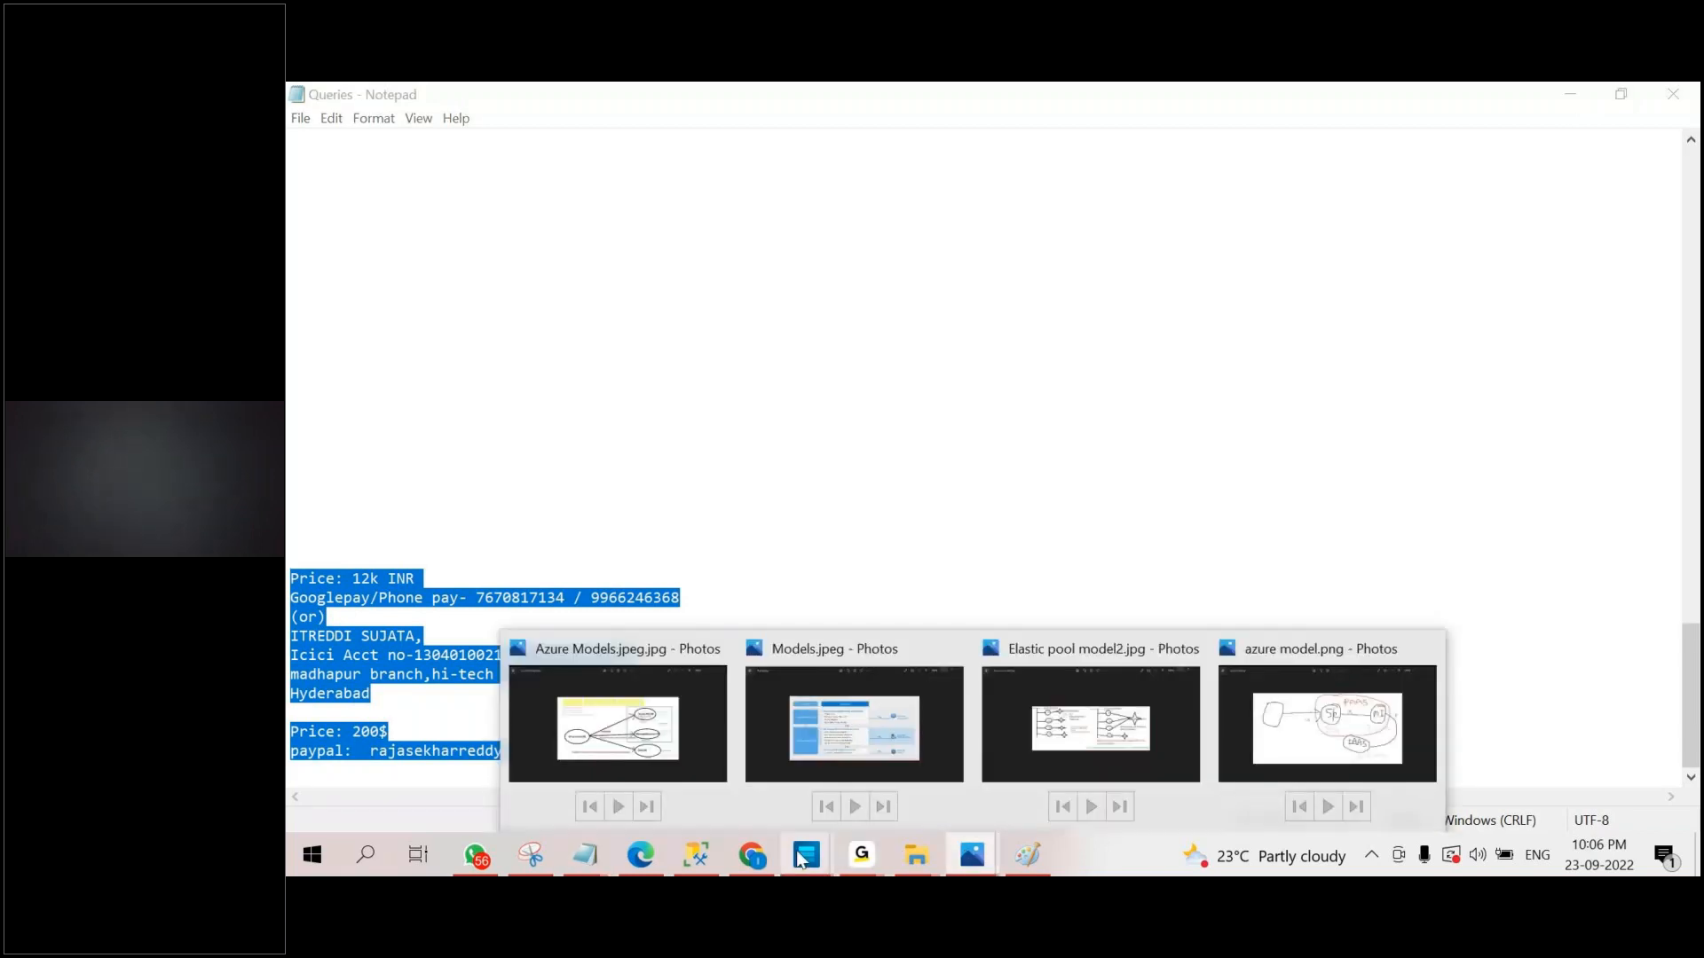
pyautogui.moveTo(917, 855)
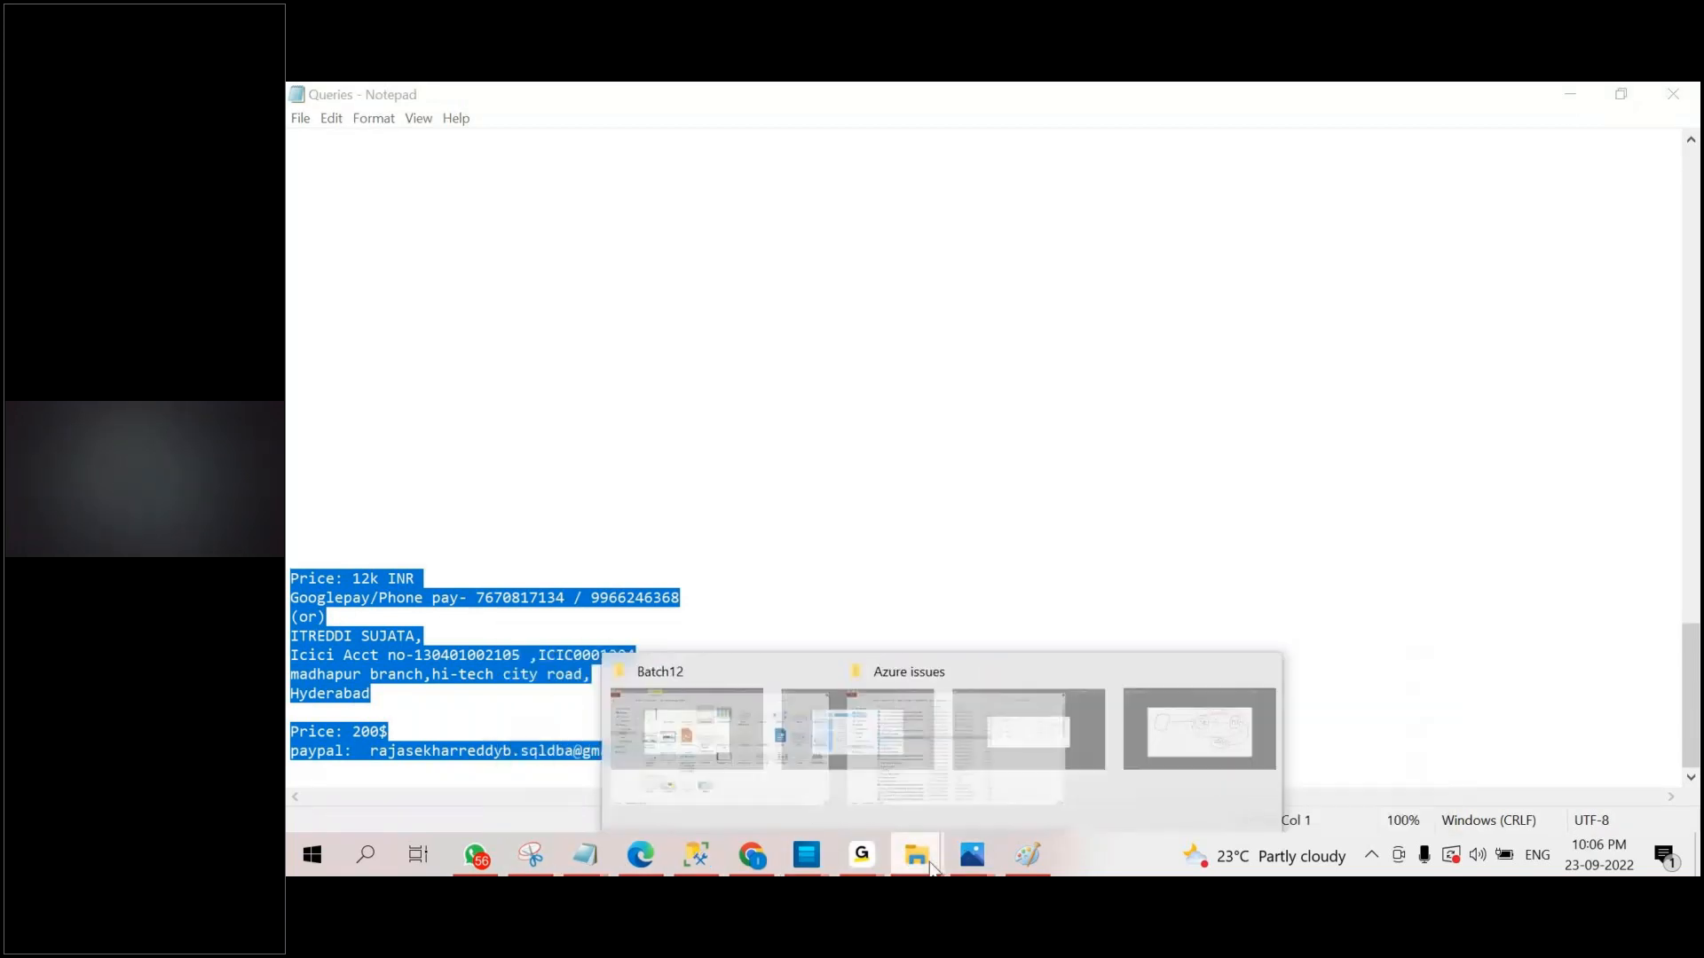
pyautogui.moveTo(1018, 729)
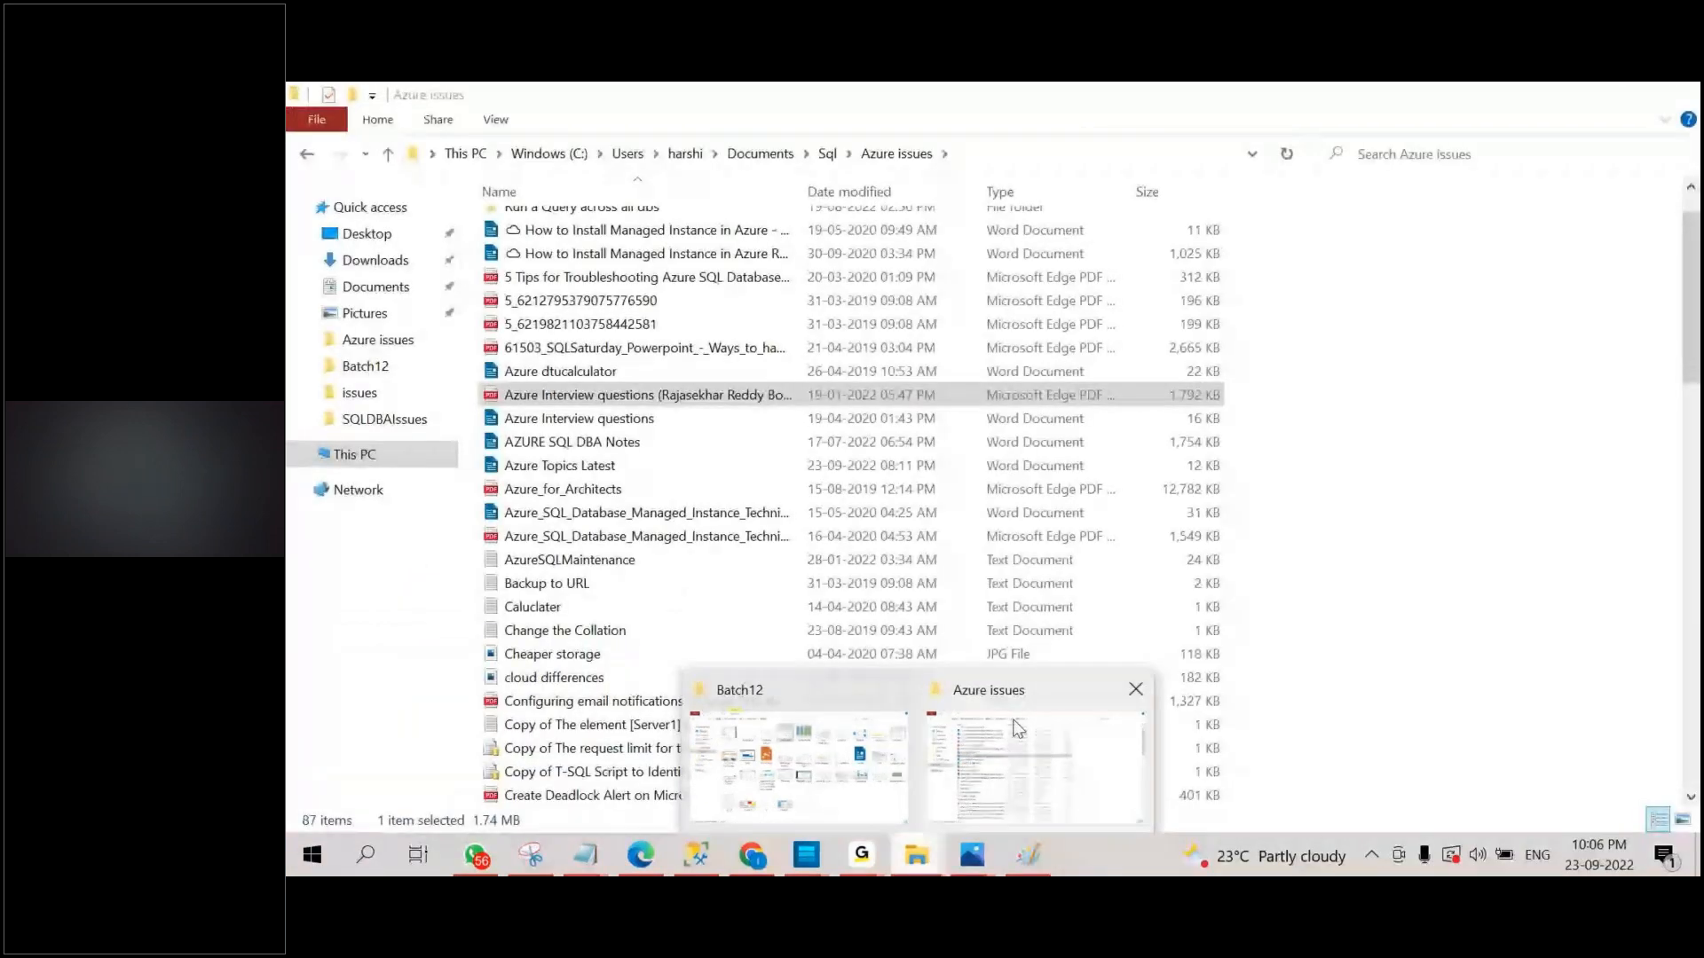
pyautogui.click(899, 818)
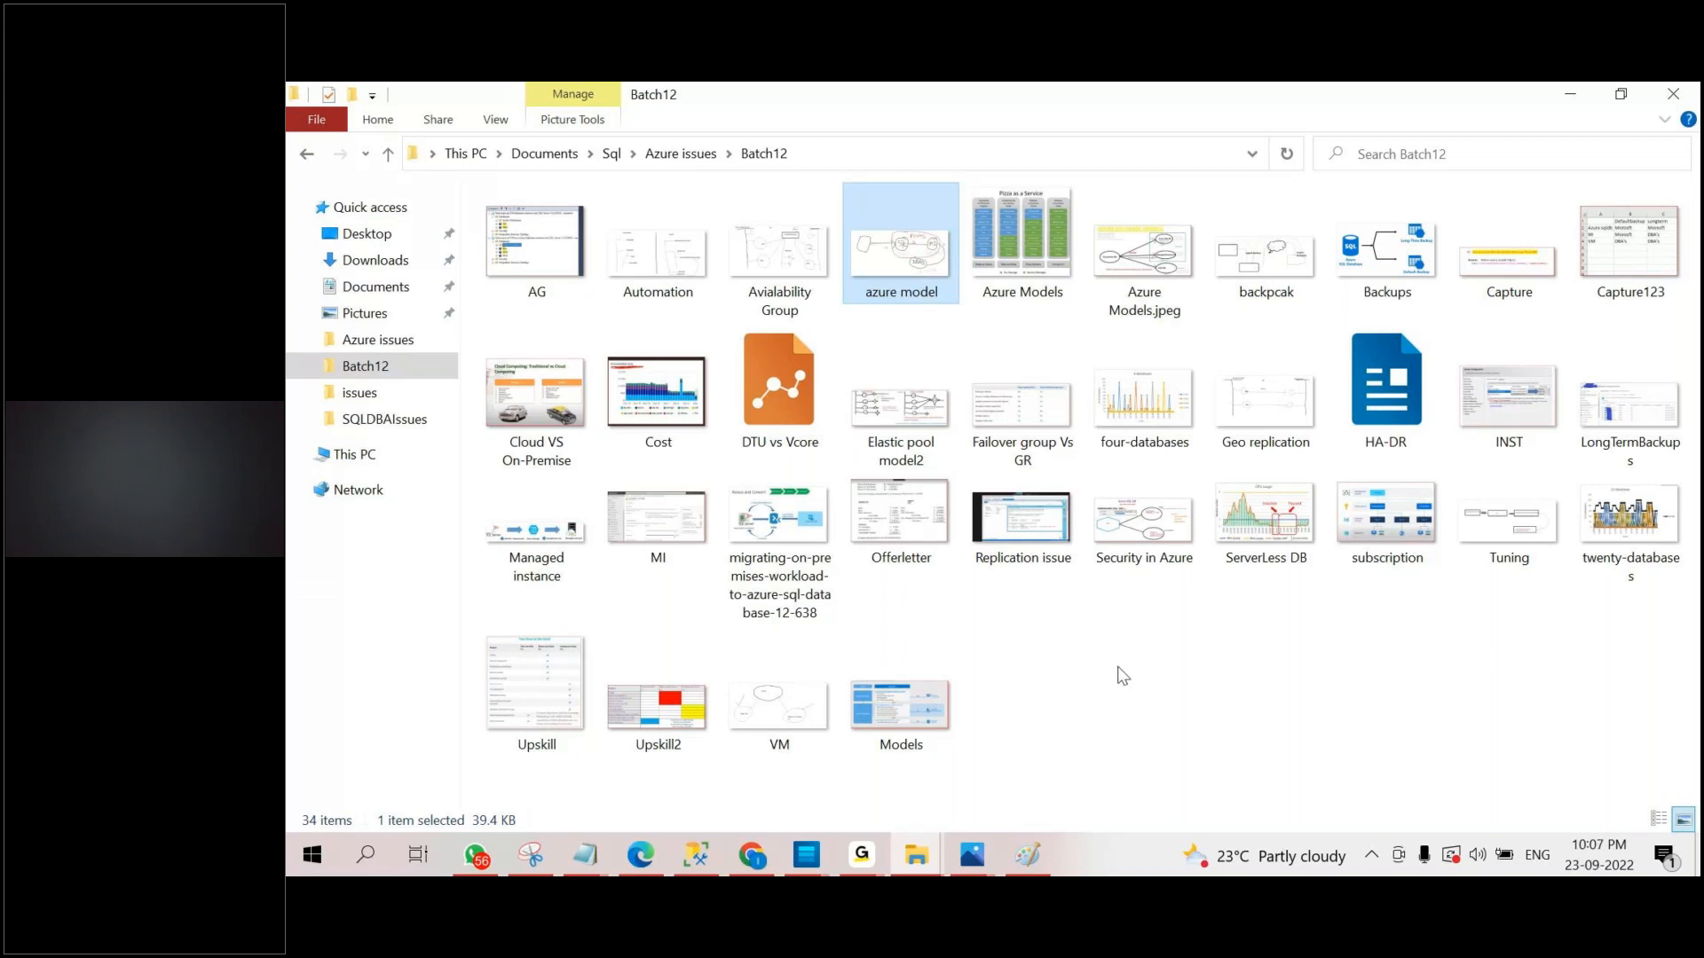
pyautogui.click(527, 676)
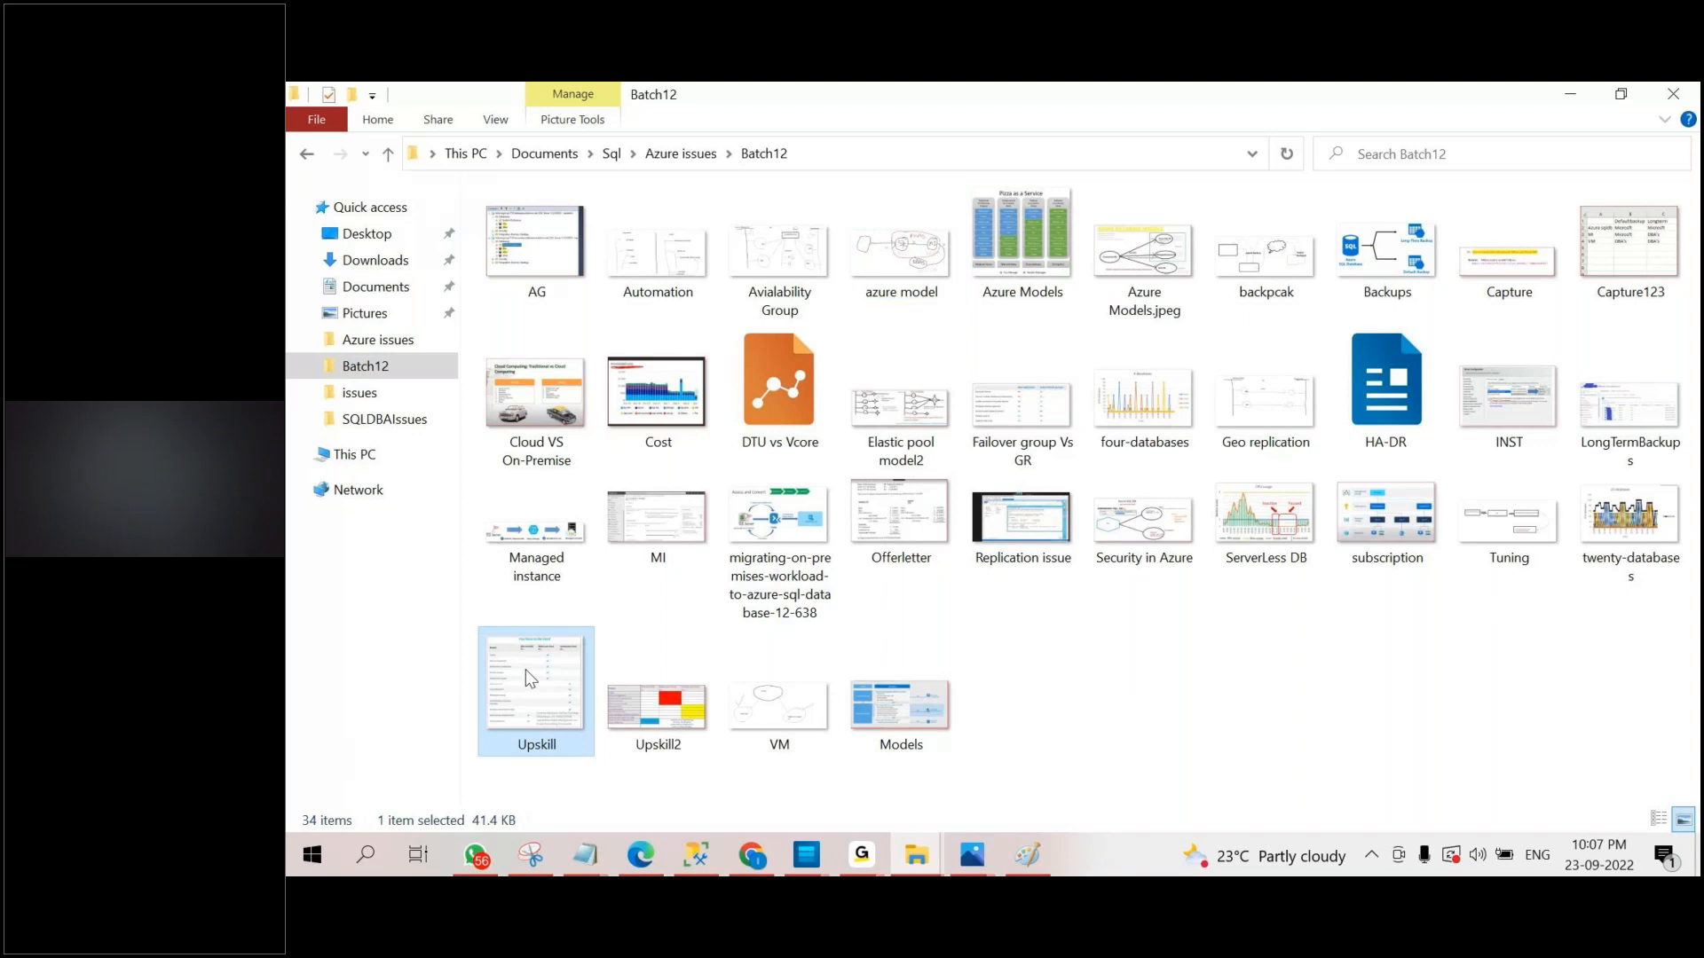
pyautogui.doubleClick(526, 672)
pyautogui.scroll(3, 1000, 510)
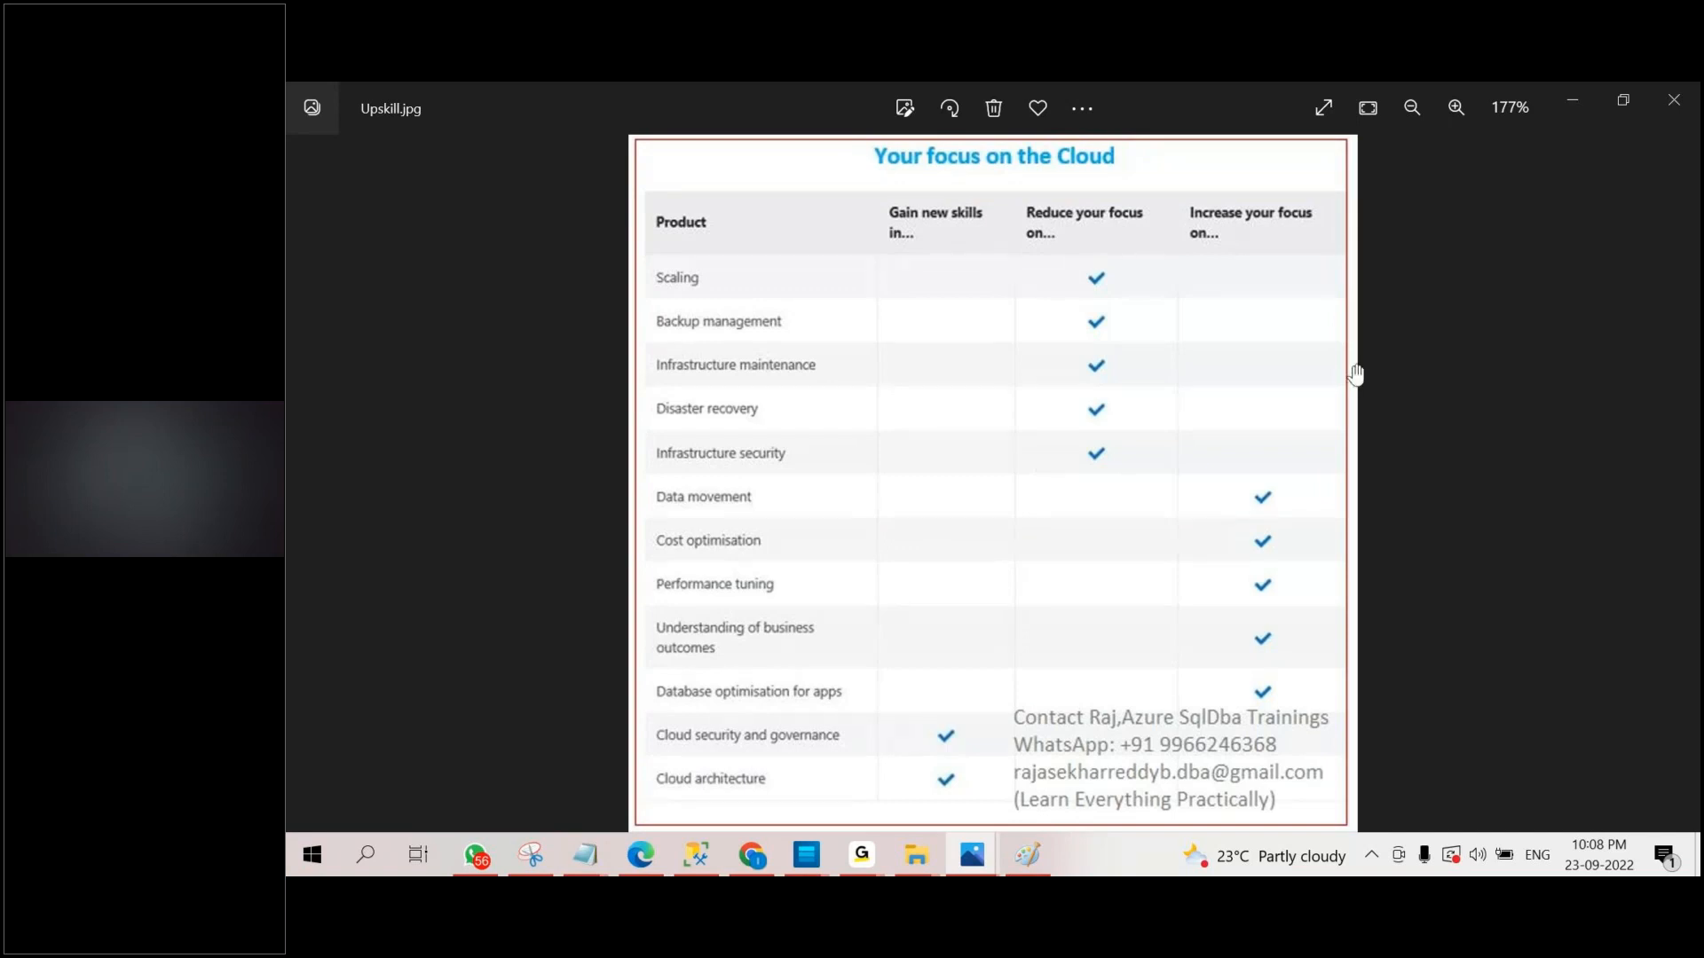
pyautogui.click(1584, 103)
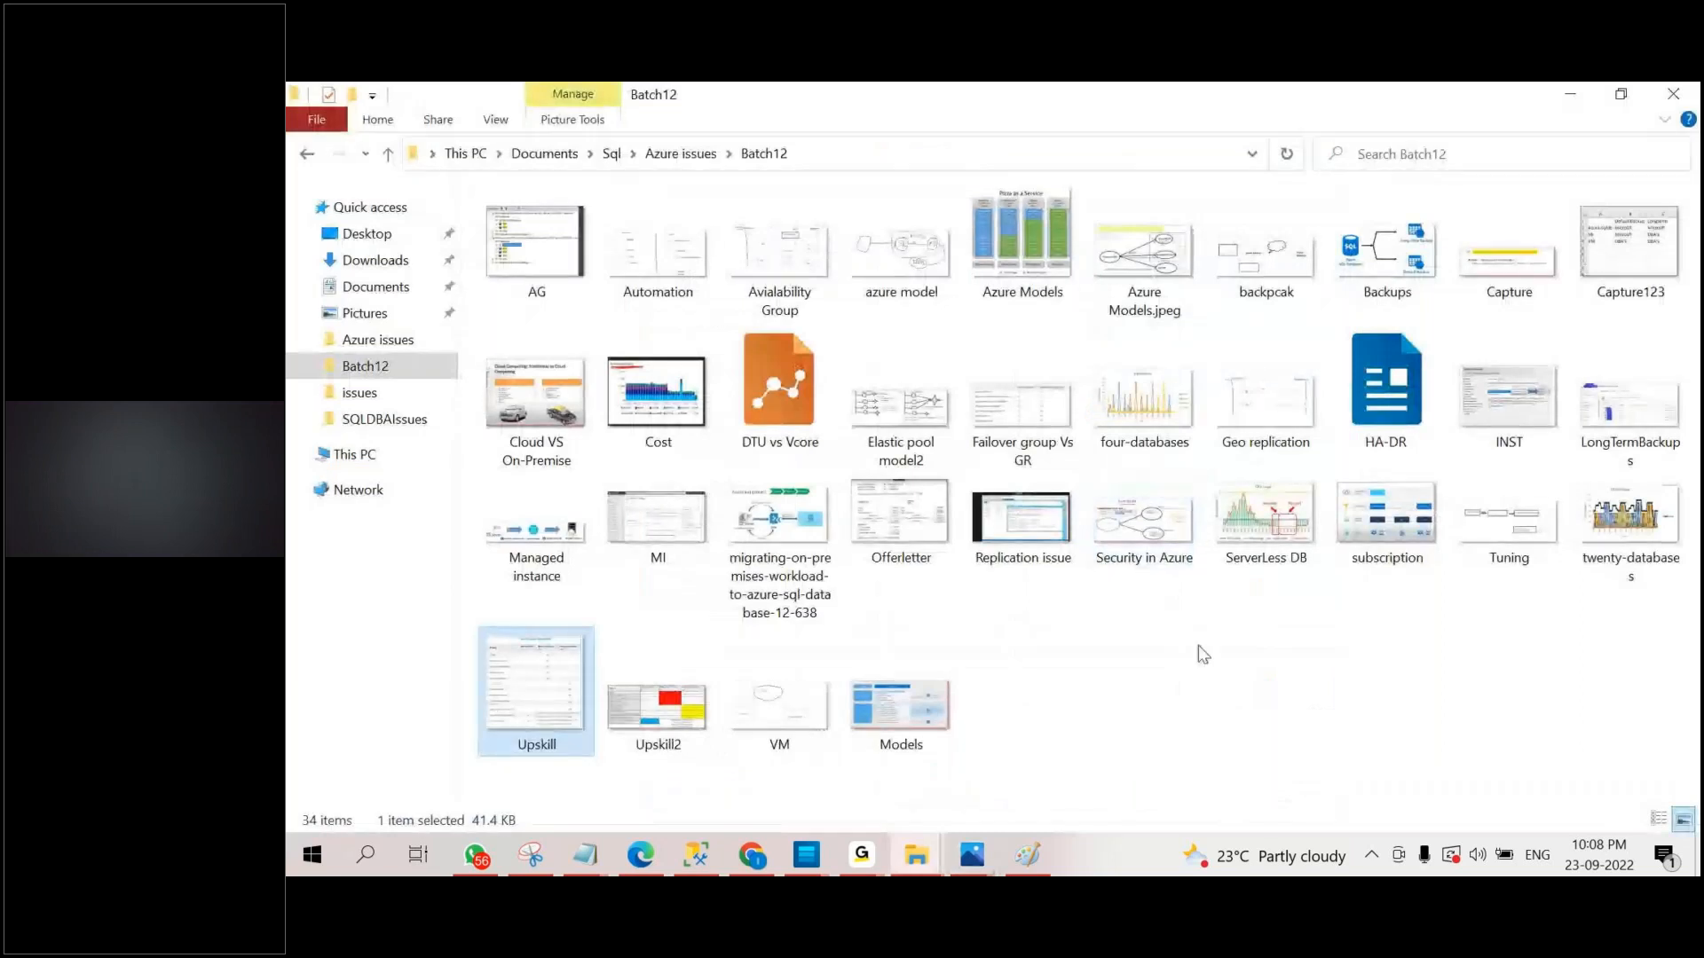
# Switch to Chrome, open a blank browser tab, and return to the Batch12 folder.
pyautogui.click(860, 855)
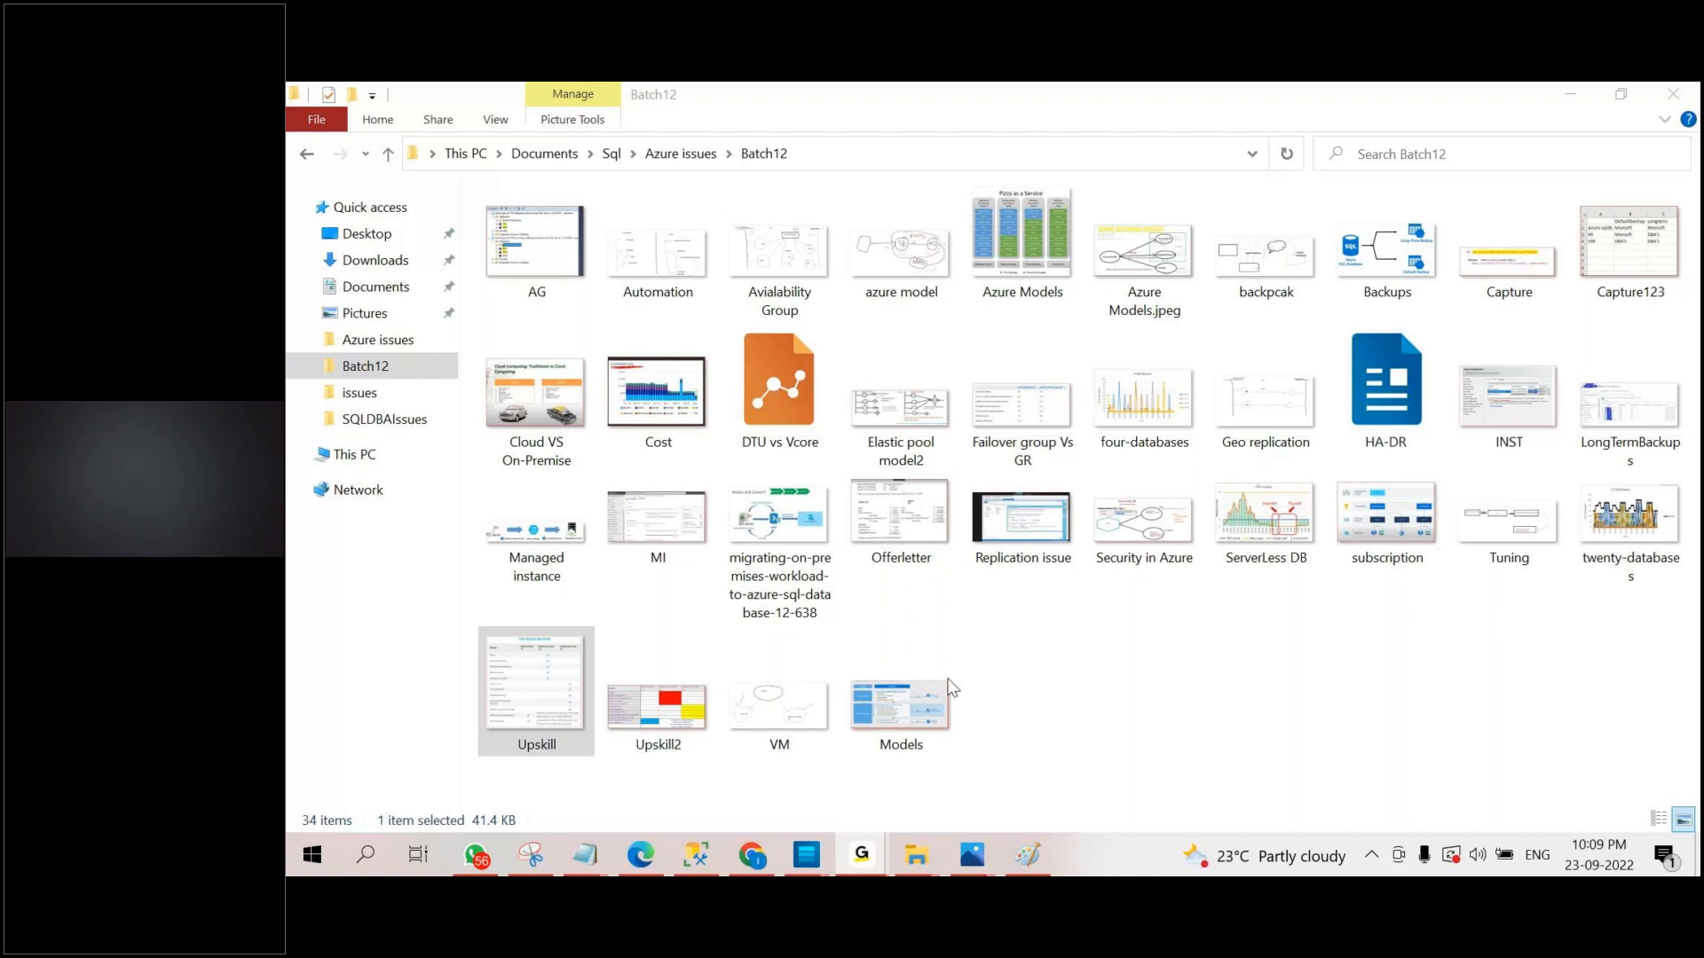
pyautogui.click(751, 855)
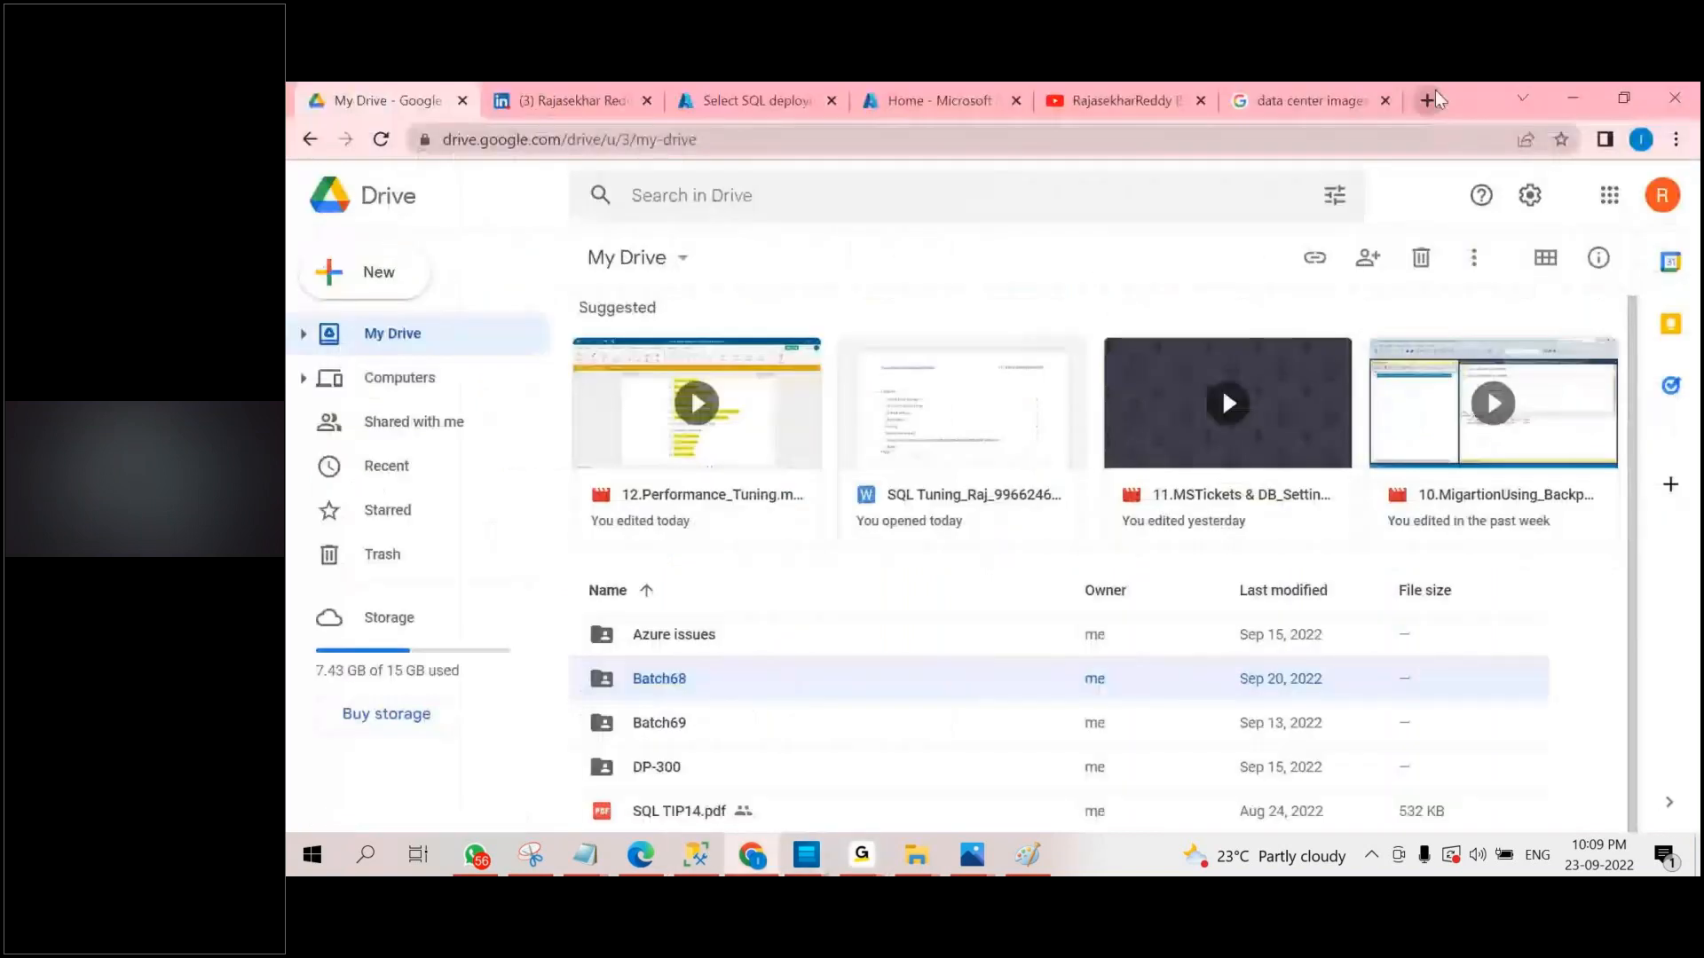
pyautogui.click(1427, 101)
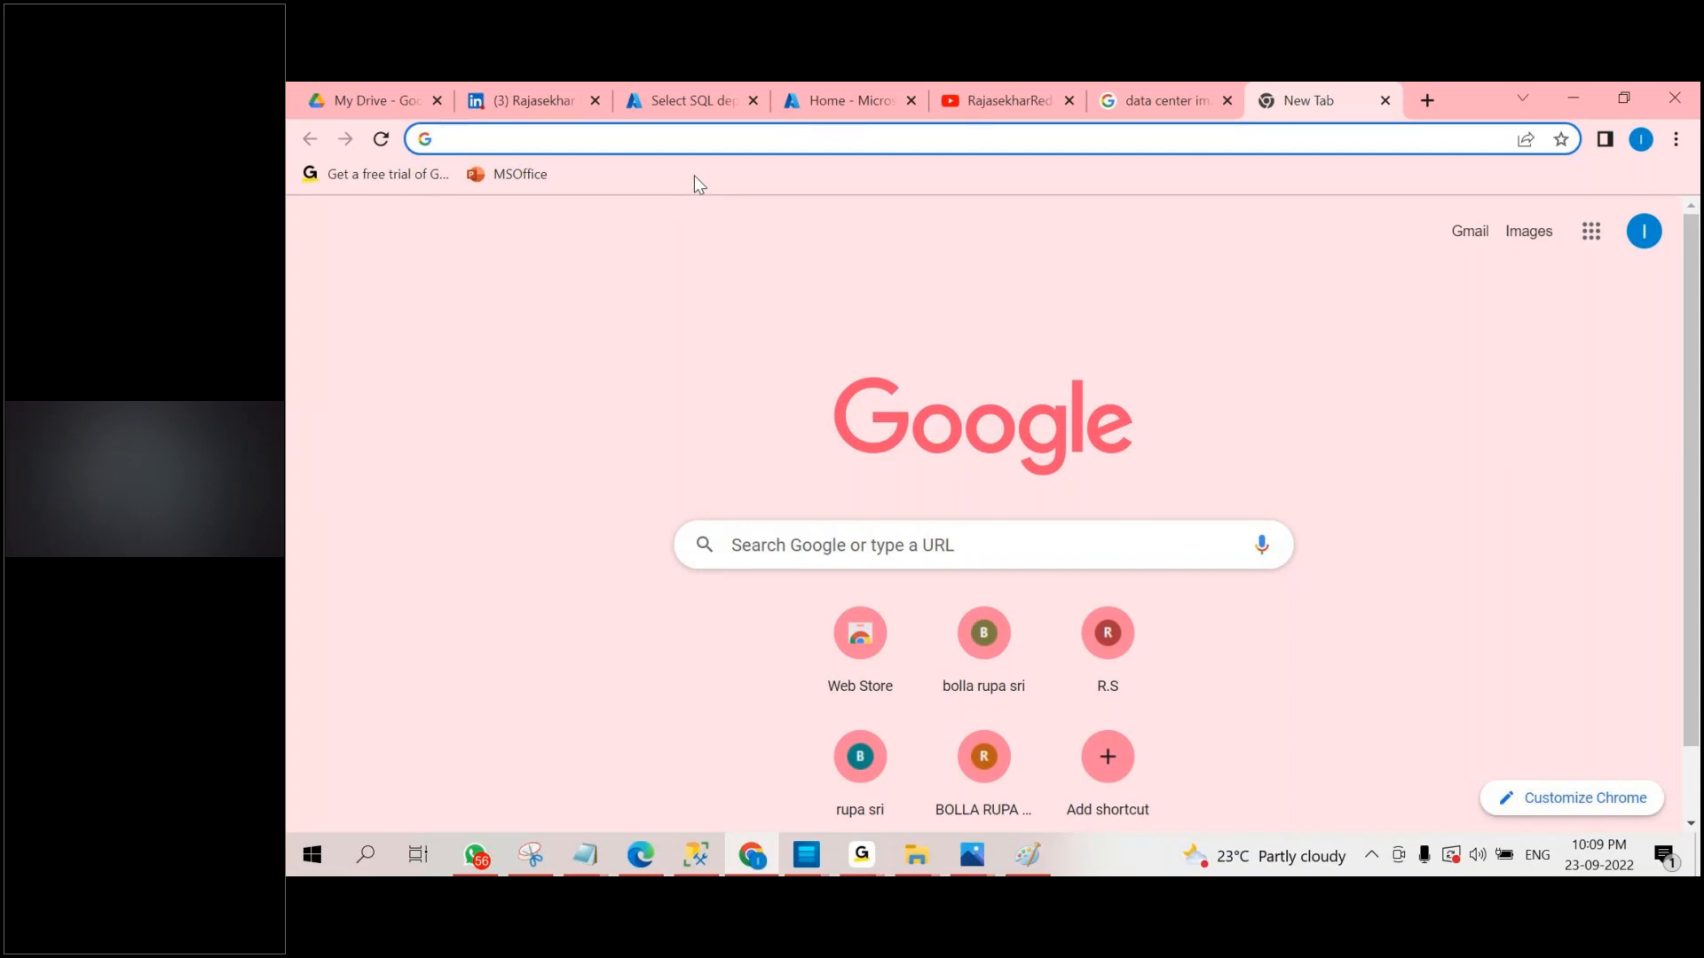
pyautogui.click(1583, 96)
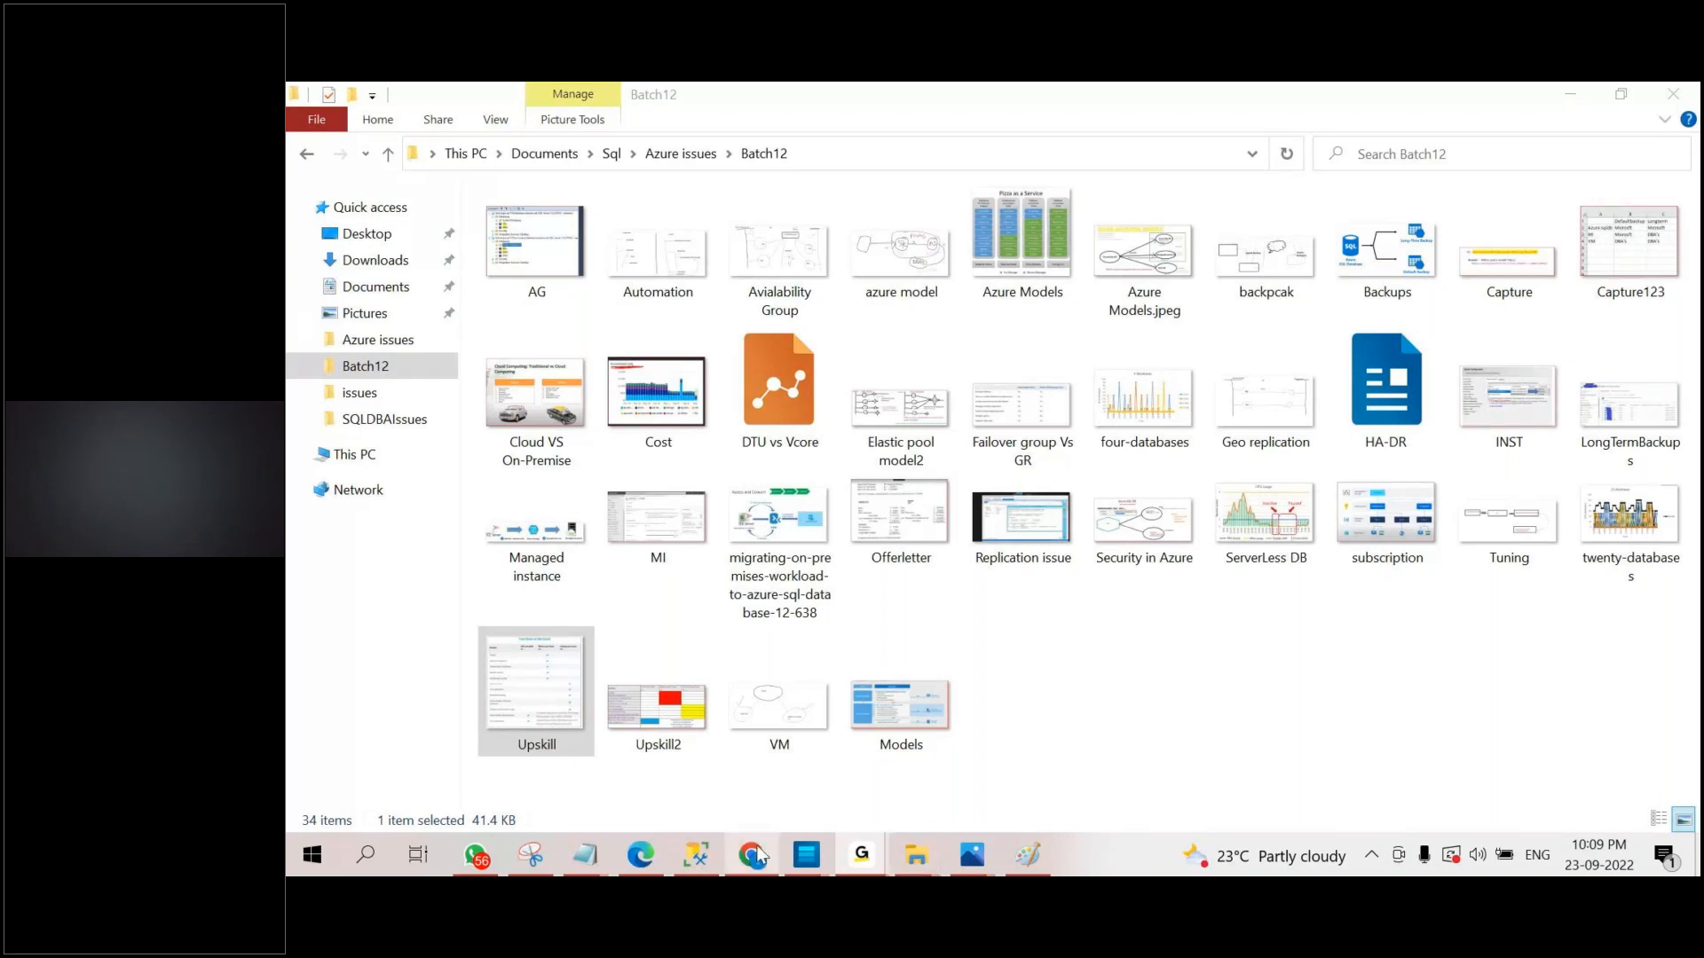
# Show the uploaded AZURE SQLDBA Training demo videos on the trainer's YouTube channel in Chrome, and minimize the browser.
pyautogui.moveTo(760, 859)
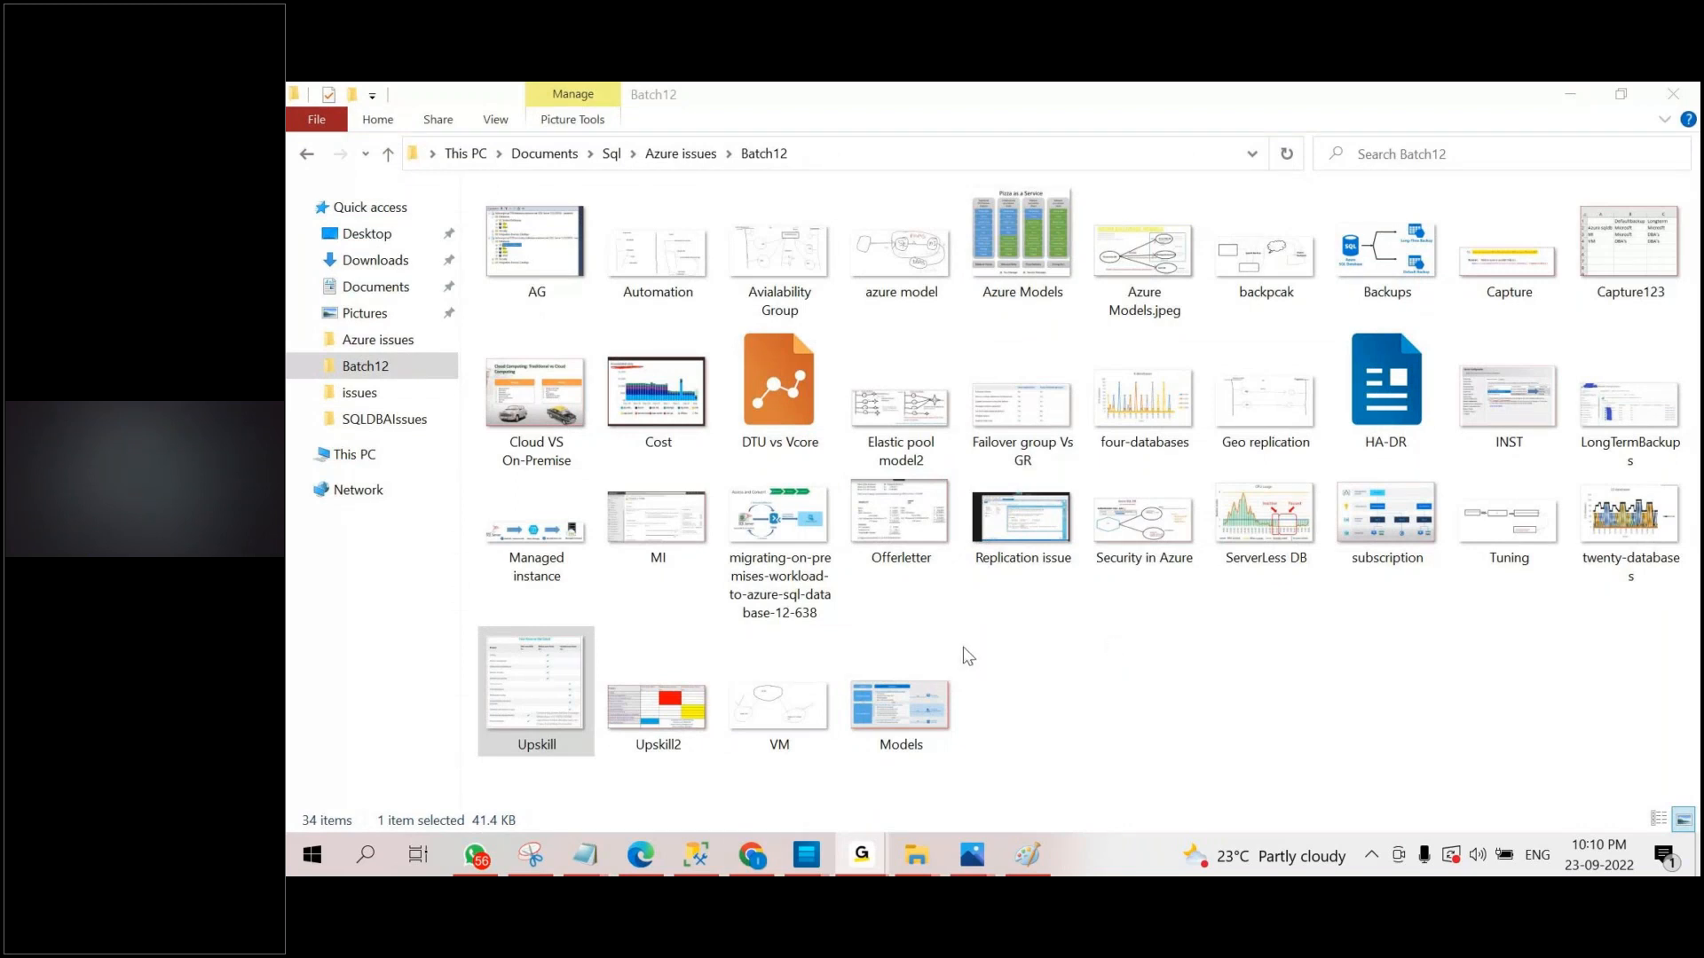
pyautogui.moveTo(758, 867)
pyautogui.click(758, 863)
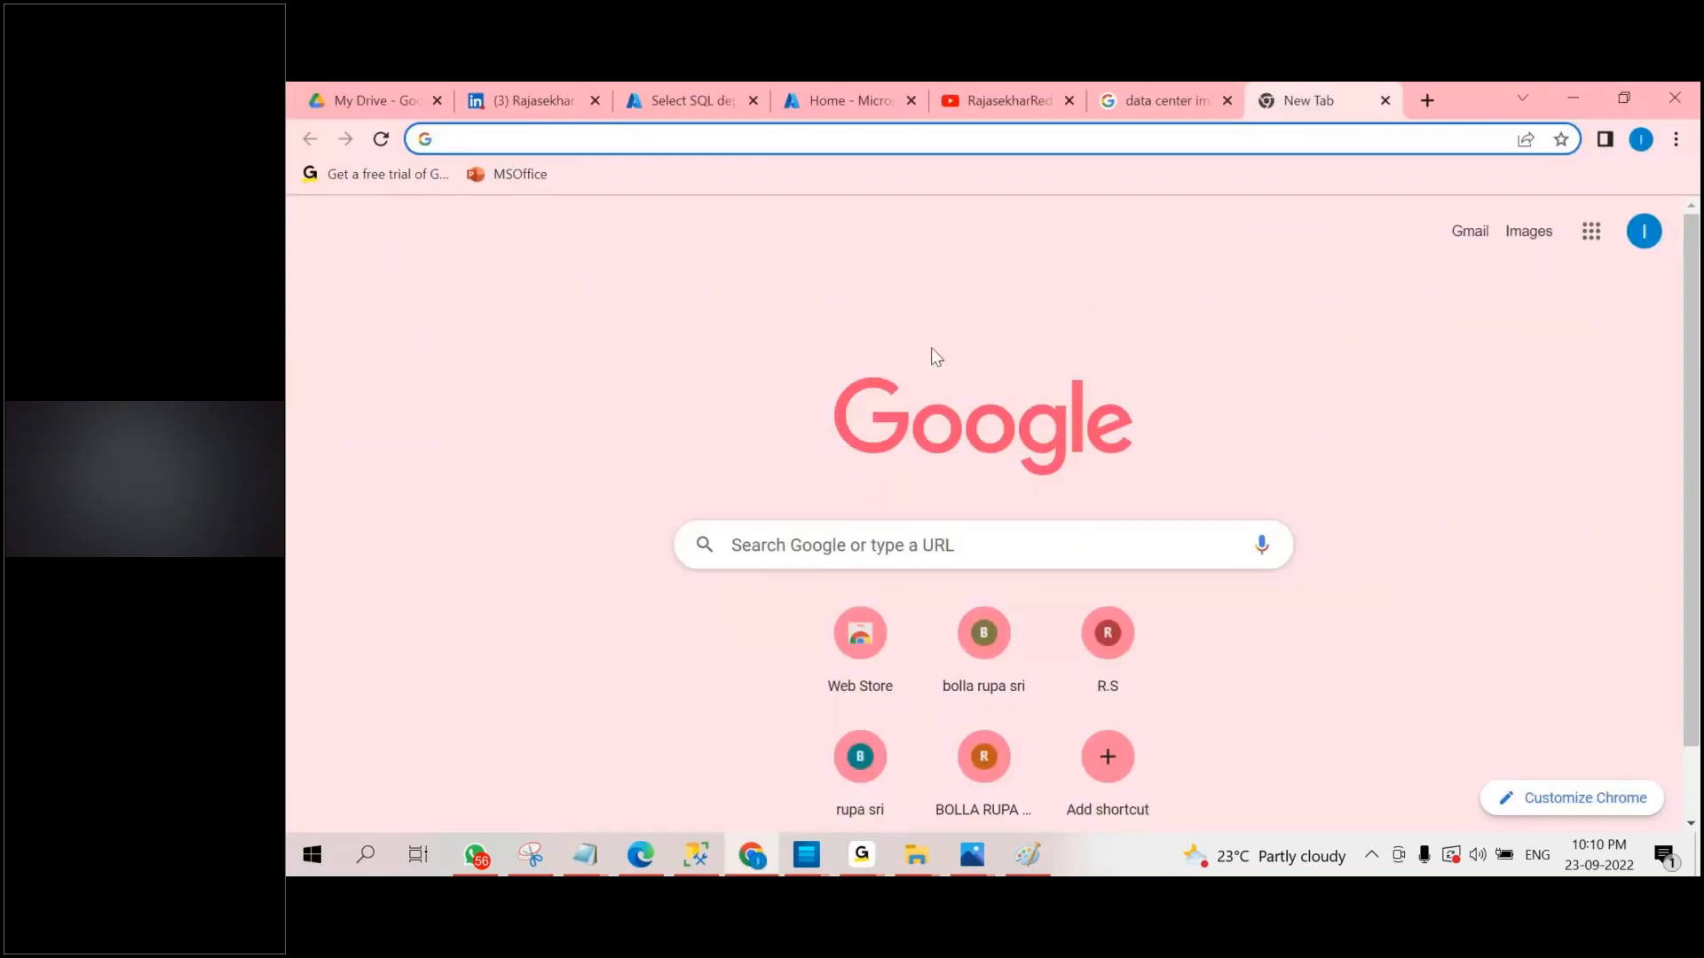
pyautogui.click(1003, 101)
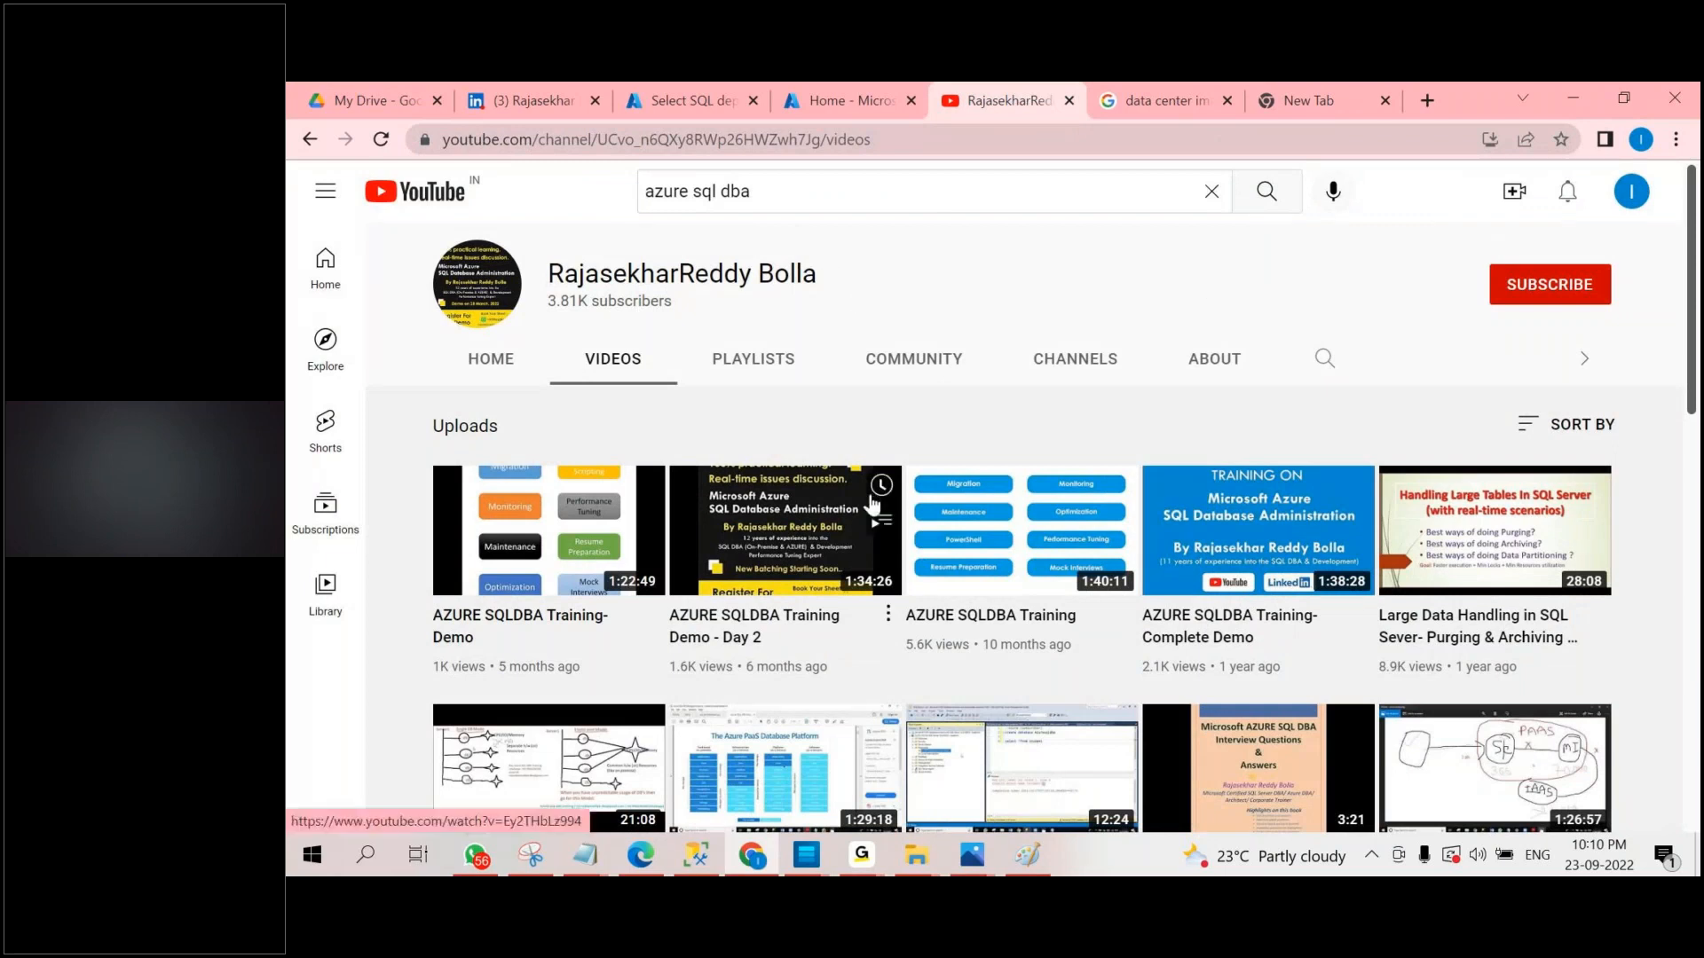
pyautogui.moveTo(1200, 586)
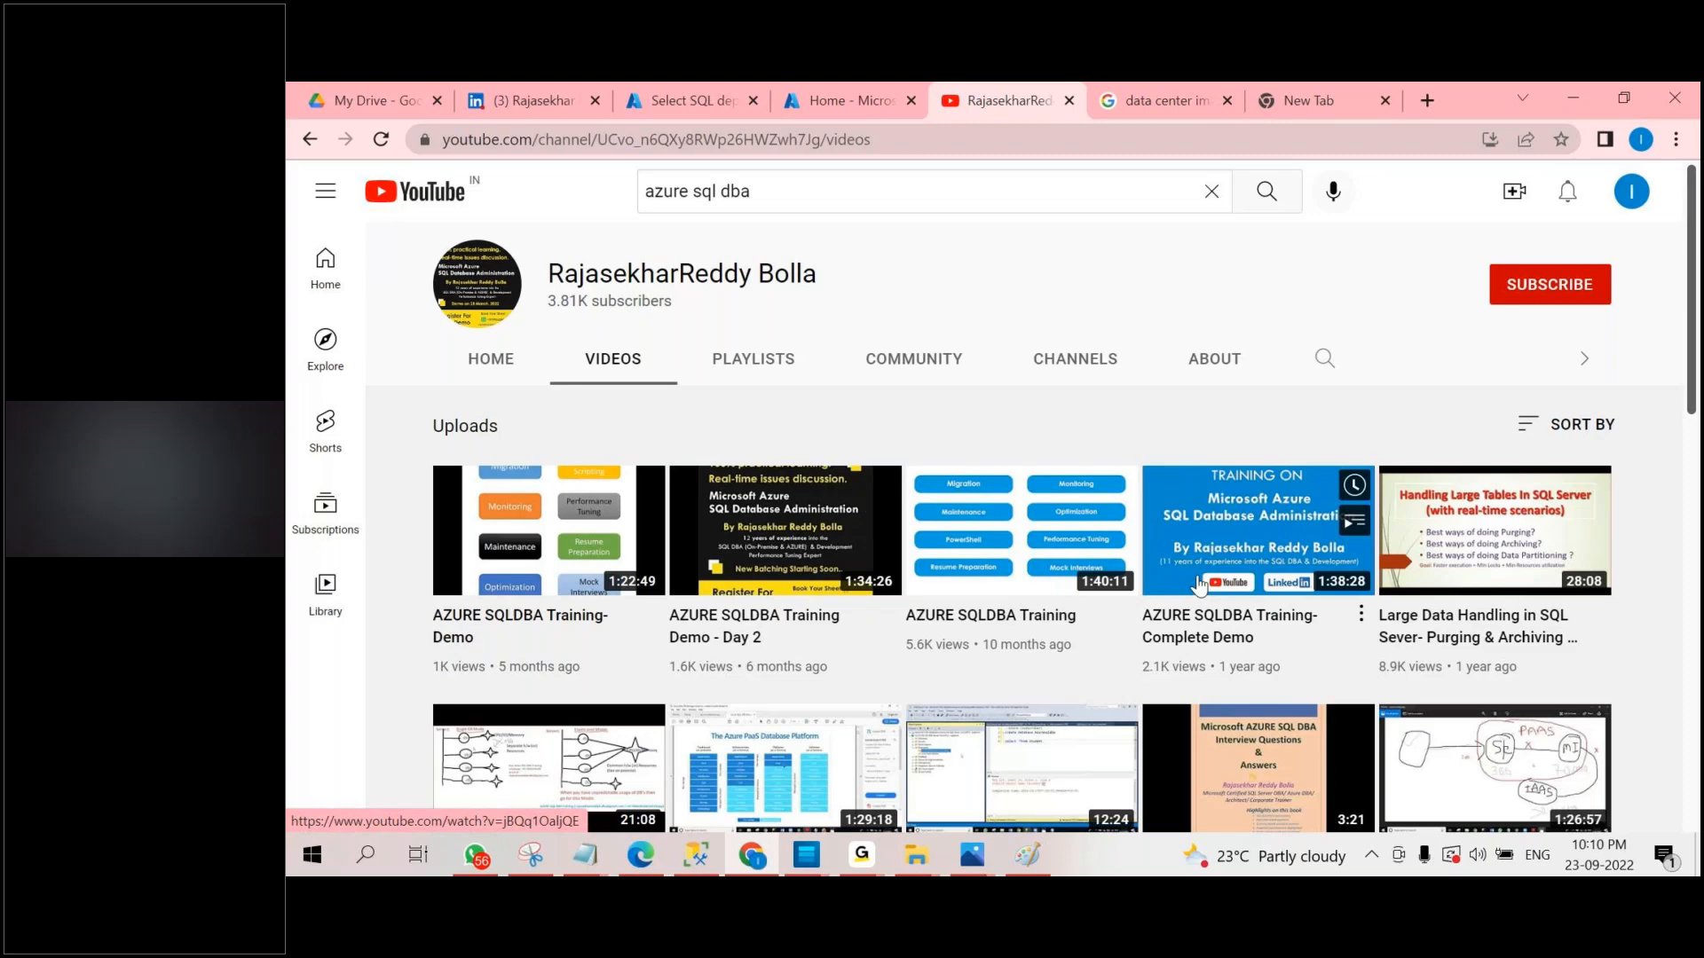
pyautogui.click(1573, 98)
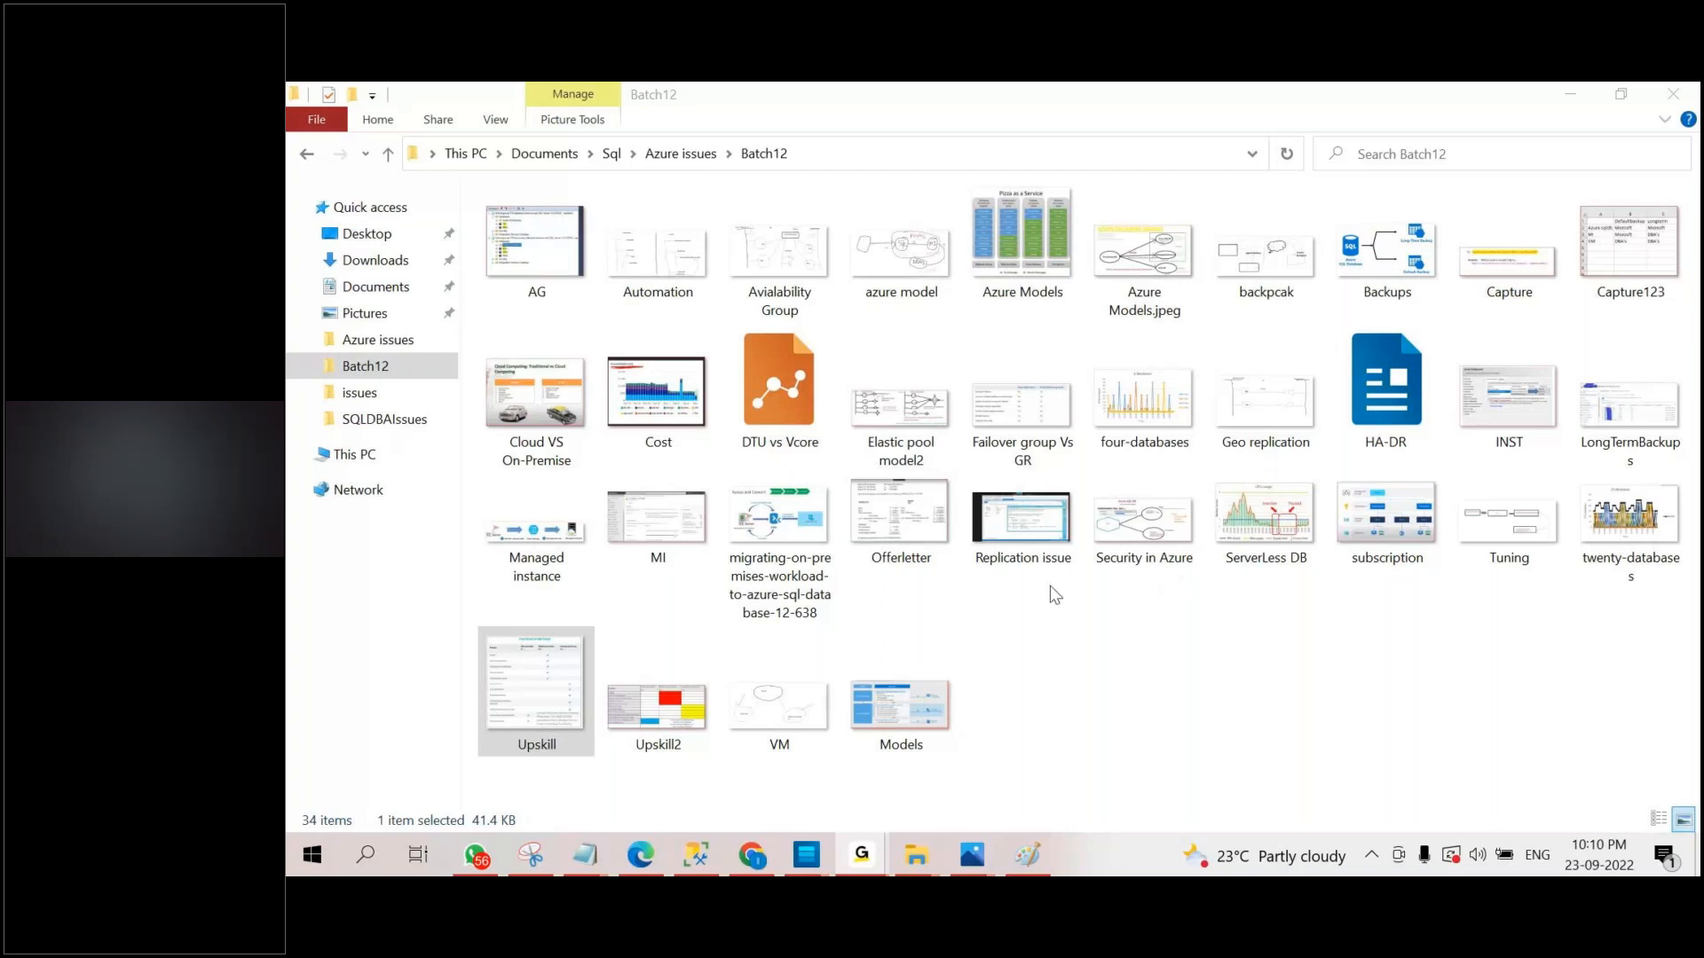
# Switch back to Chrome, bring up the Azure portal home page and preview the SQL databases service among the portal favorites.
pyautogui.click(700, 859)
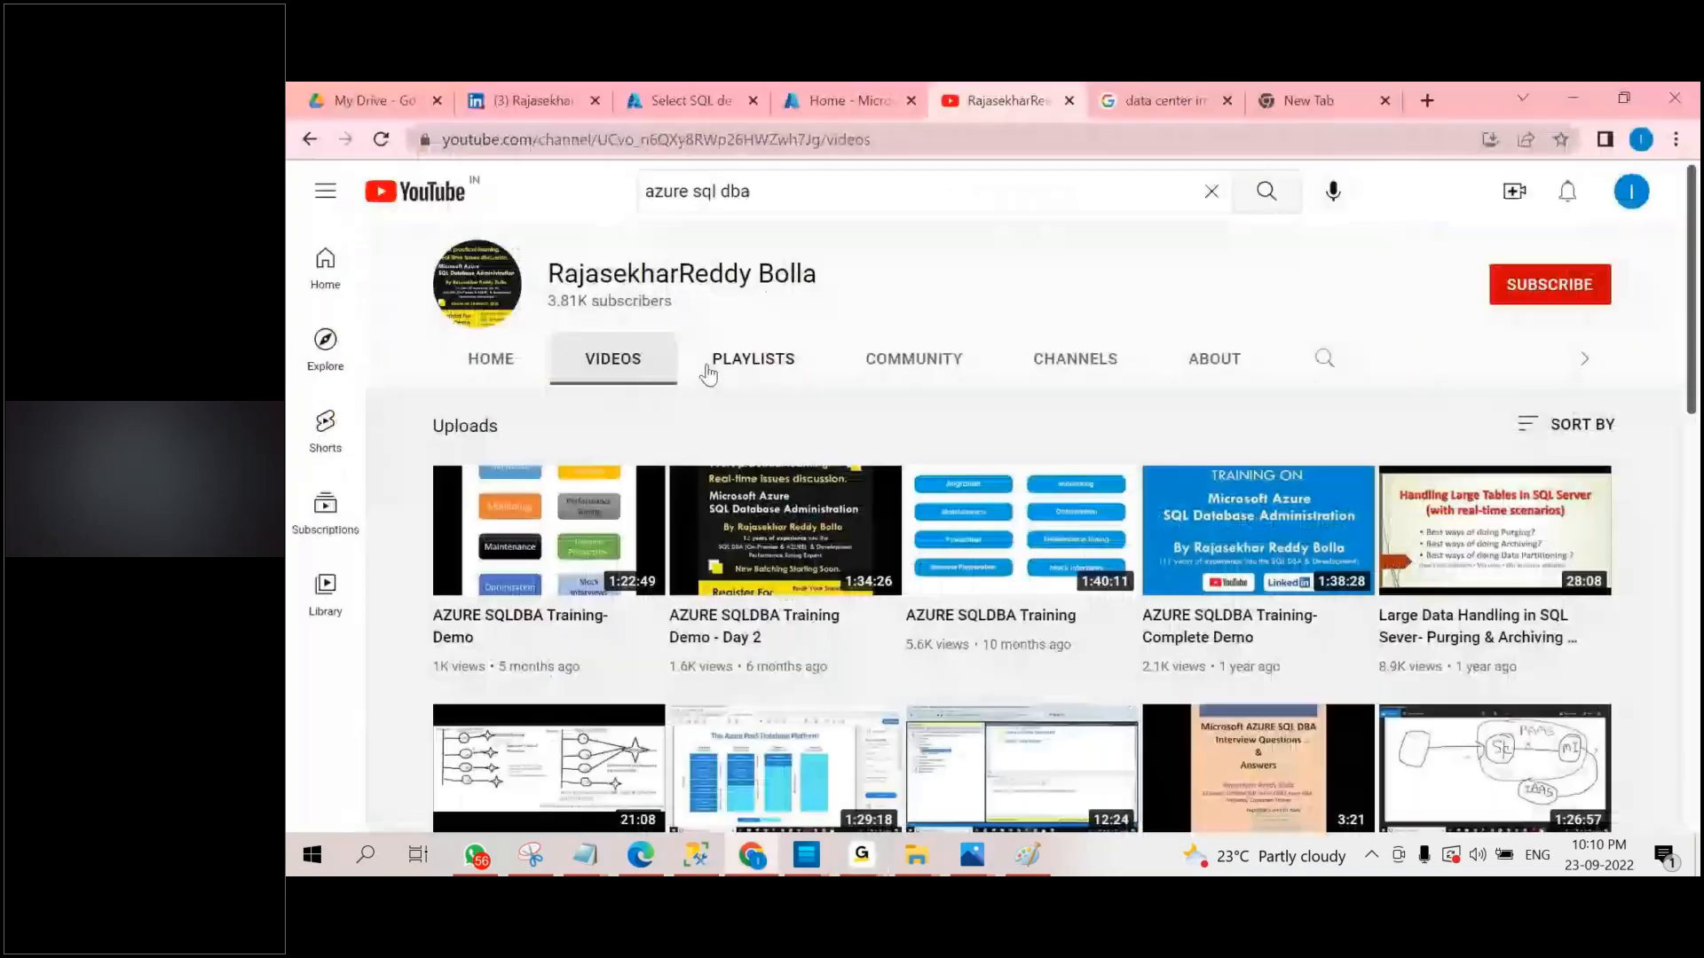
pyautogui.click(732, 89)
pyautogui.click(852, 100)
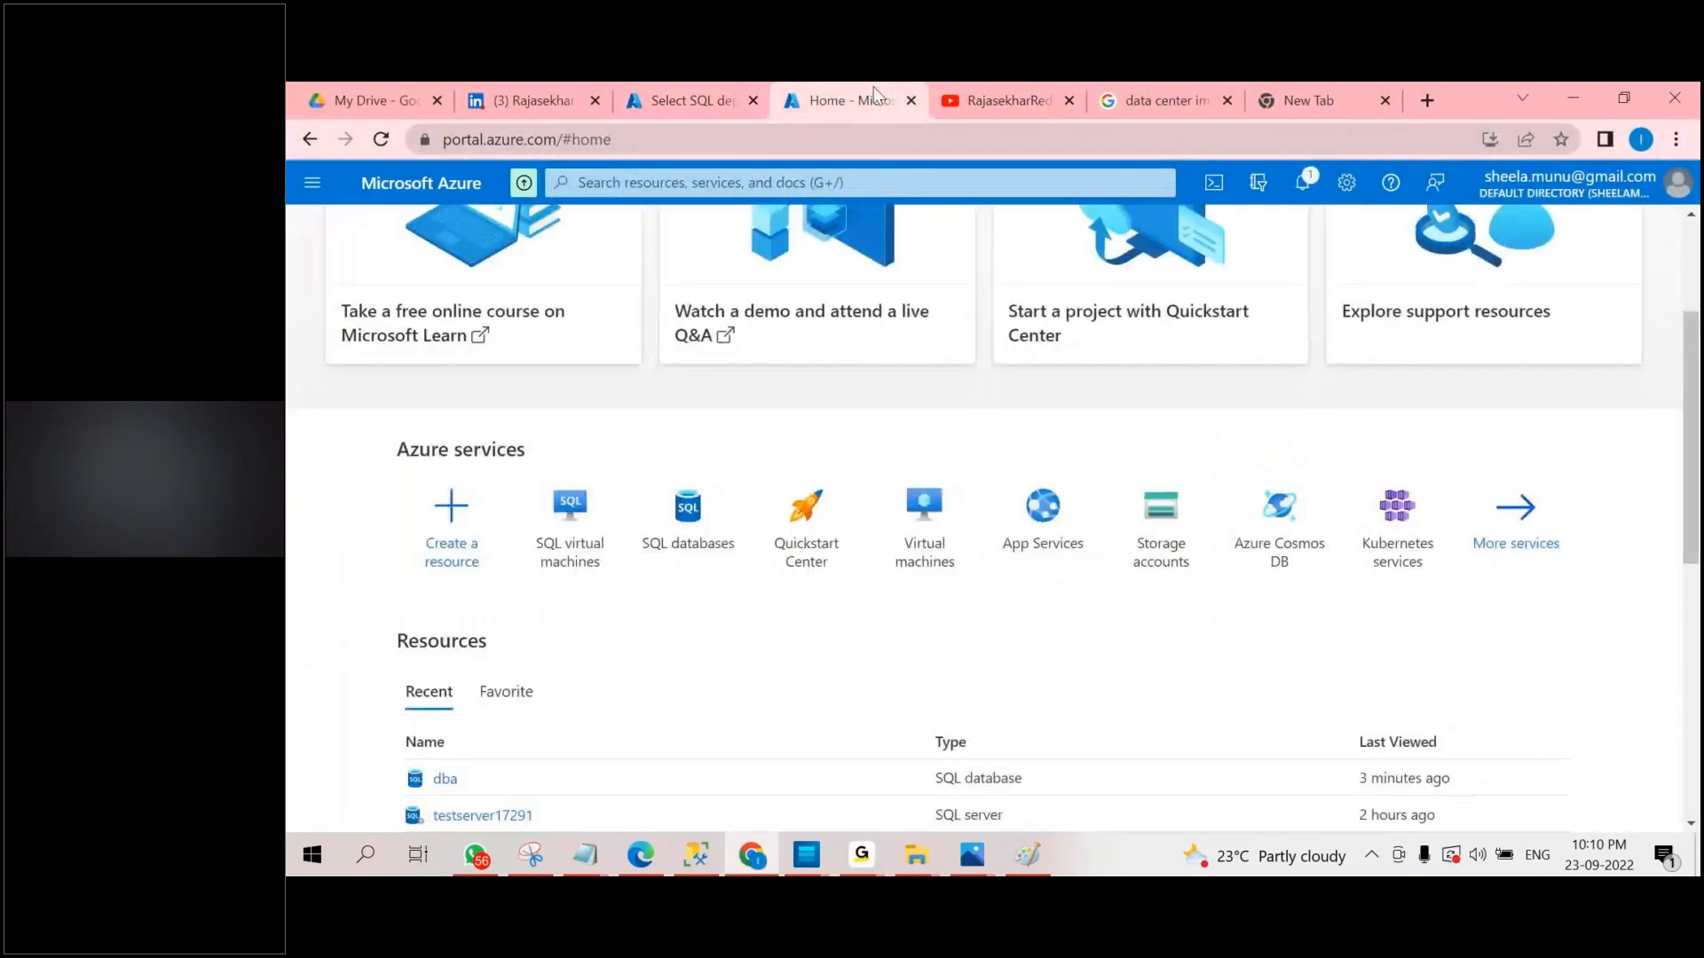
pyautogui.click(311, 186)
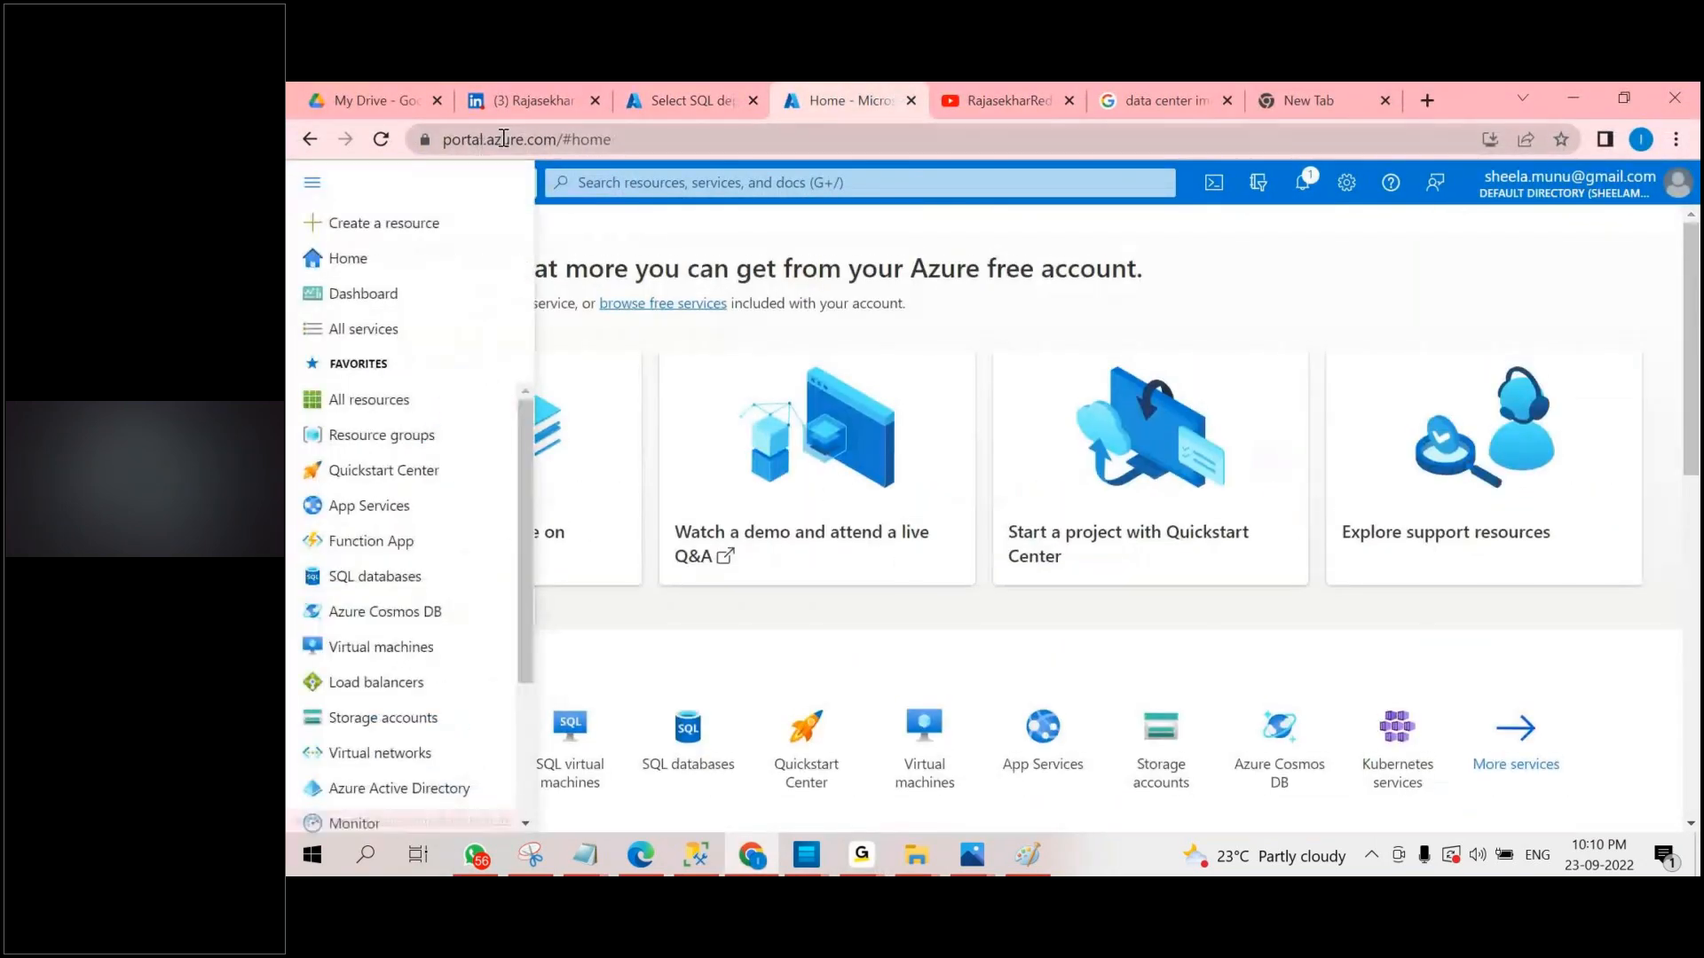
pyautogui.click(614, 140)
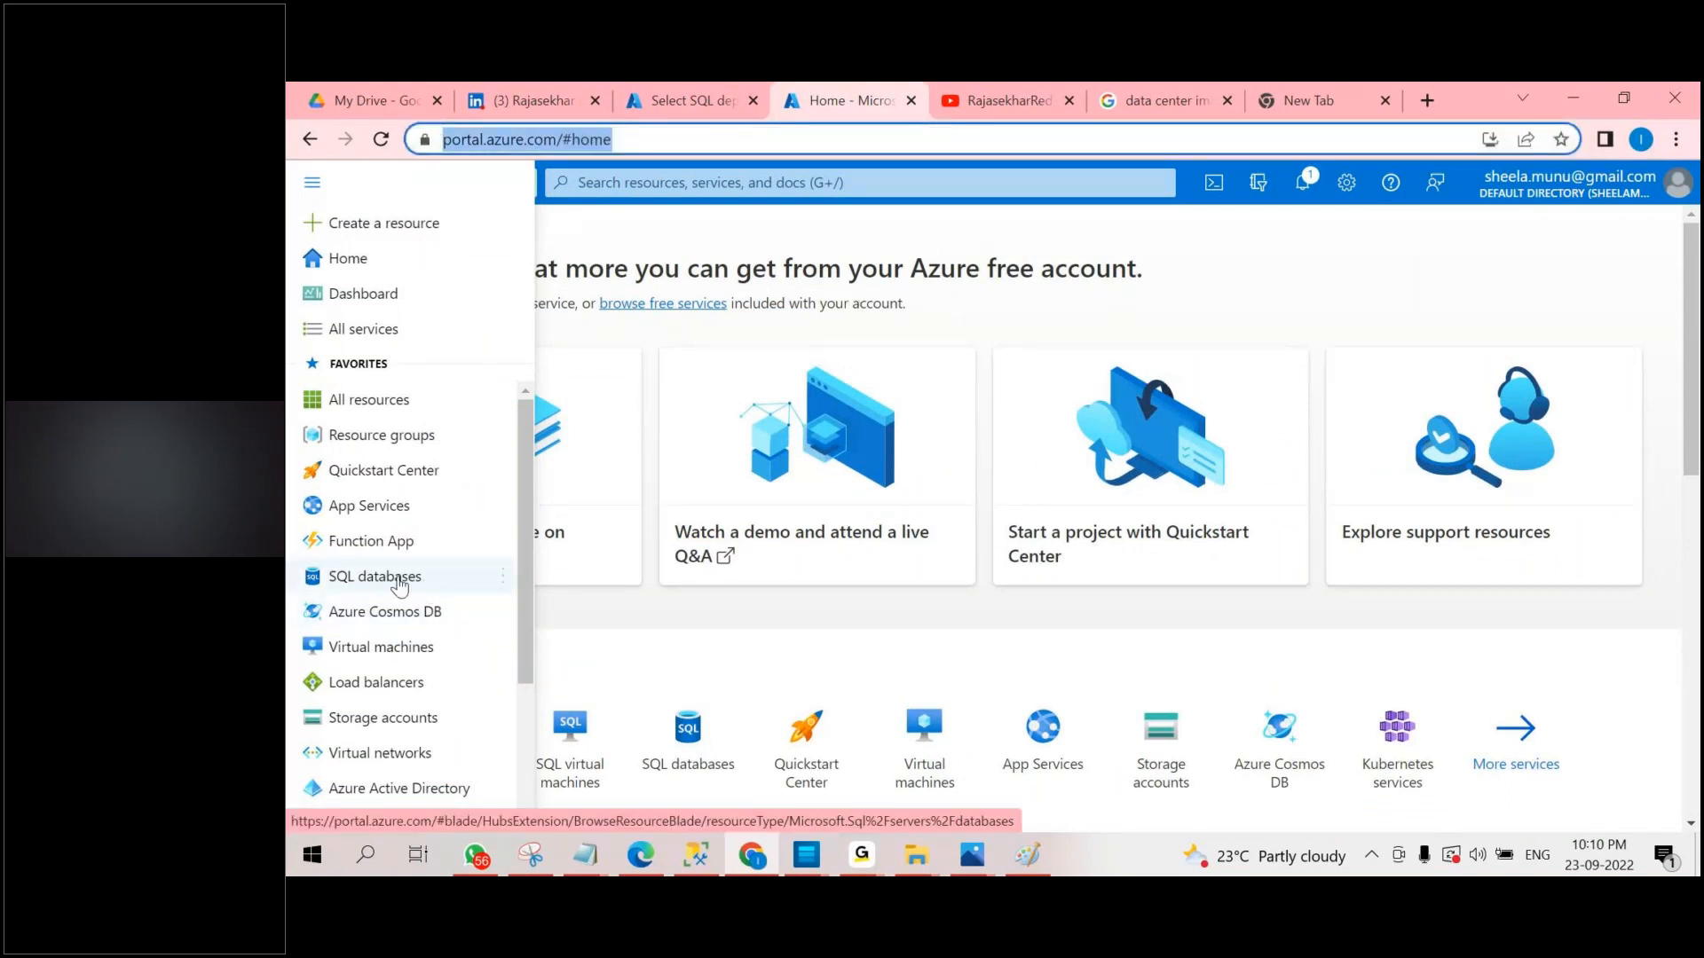
pyautogui.moveTo(399, 586)
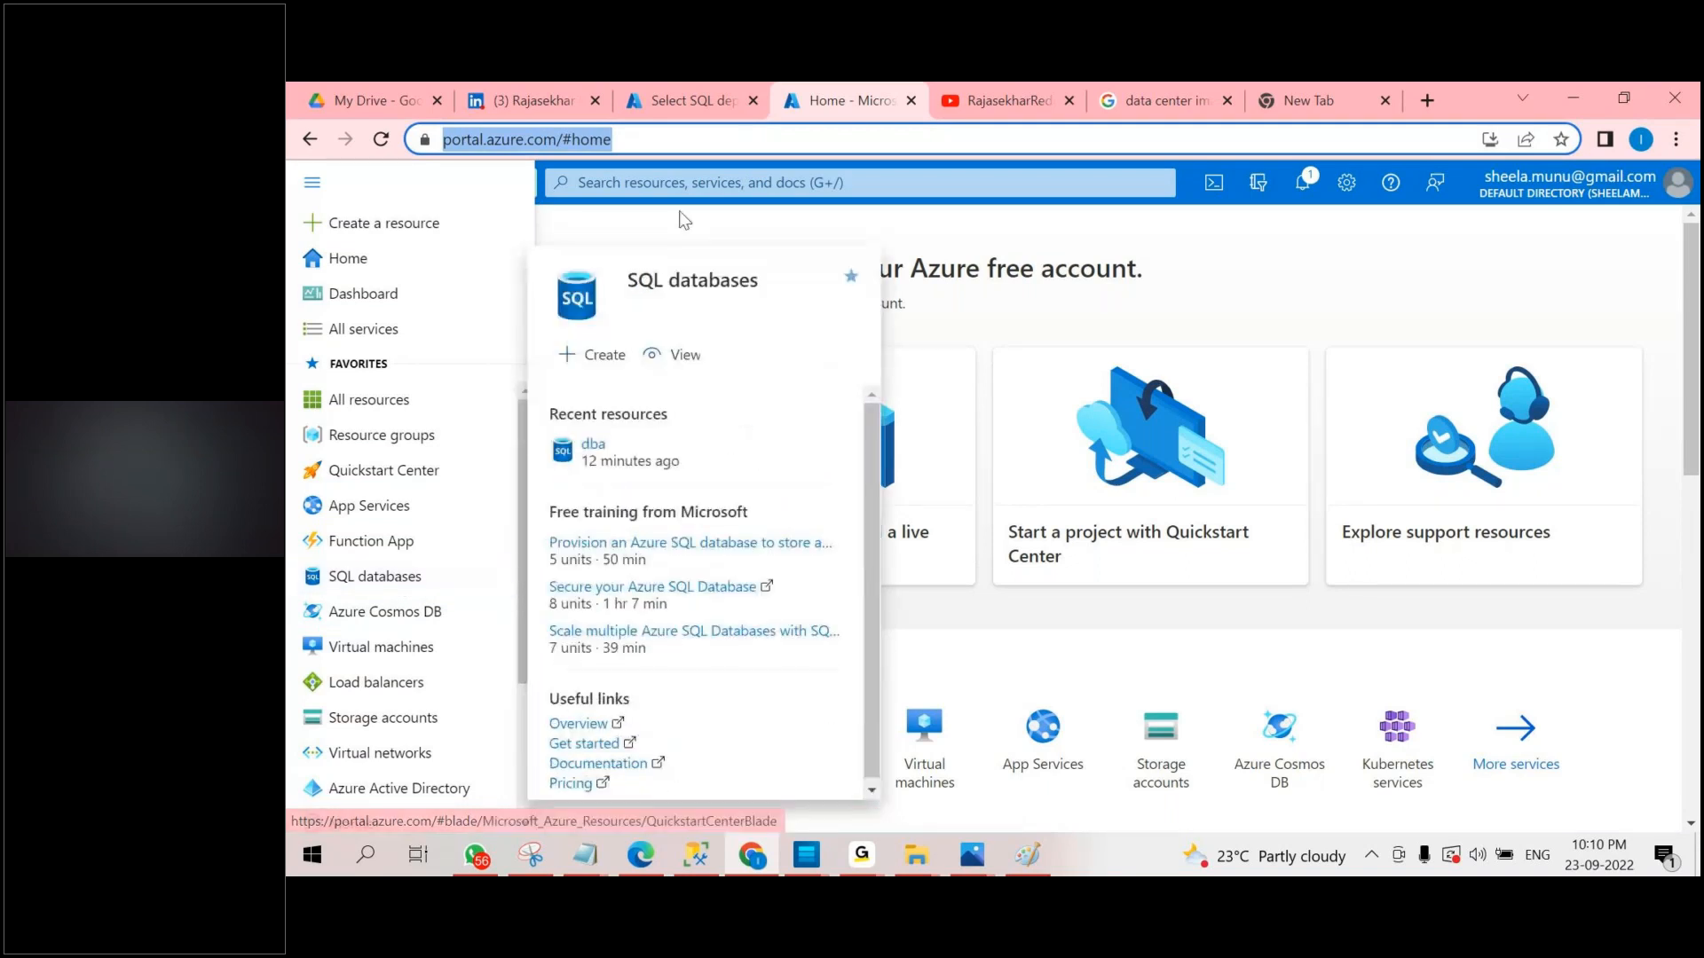
# Search the Azure portal for "managed insta" to look up the managed instance services.
pyautogui.click(680, 182)
pyautogui.write('m')
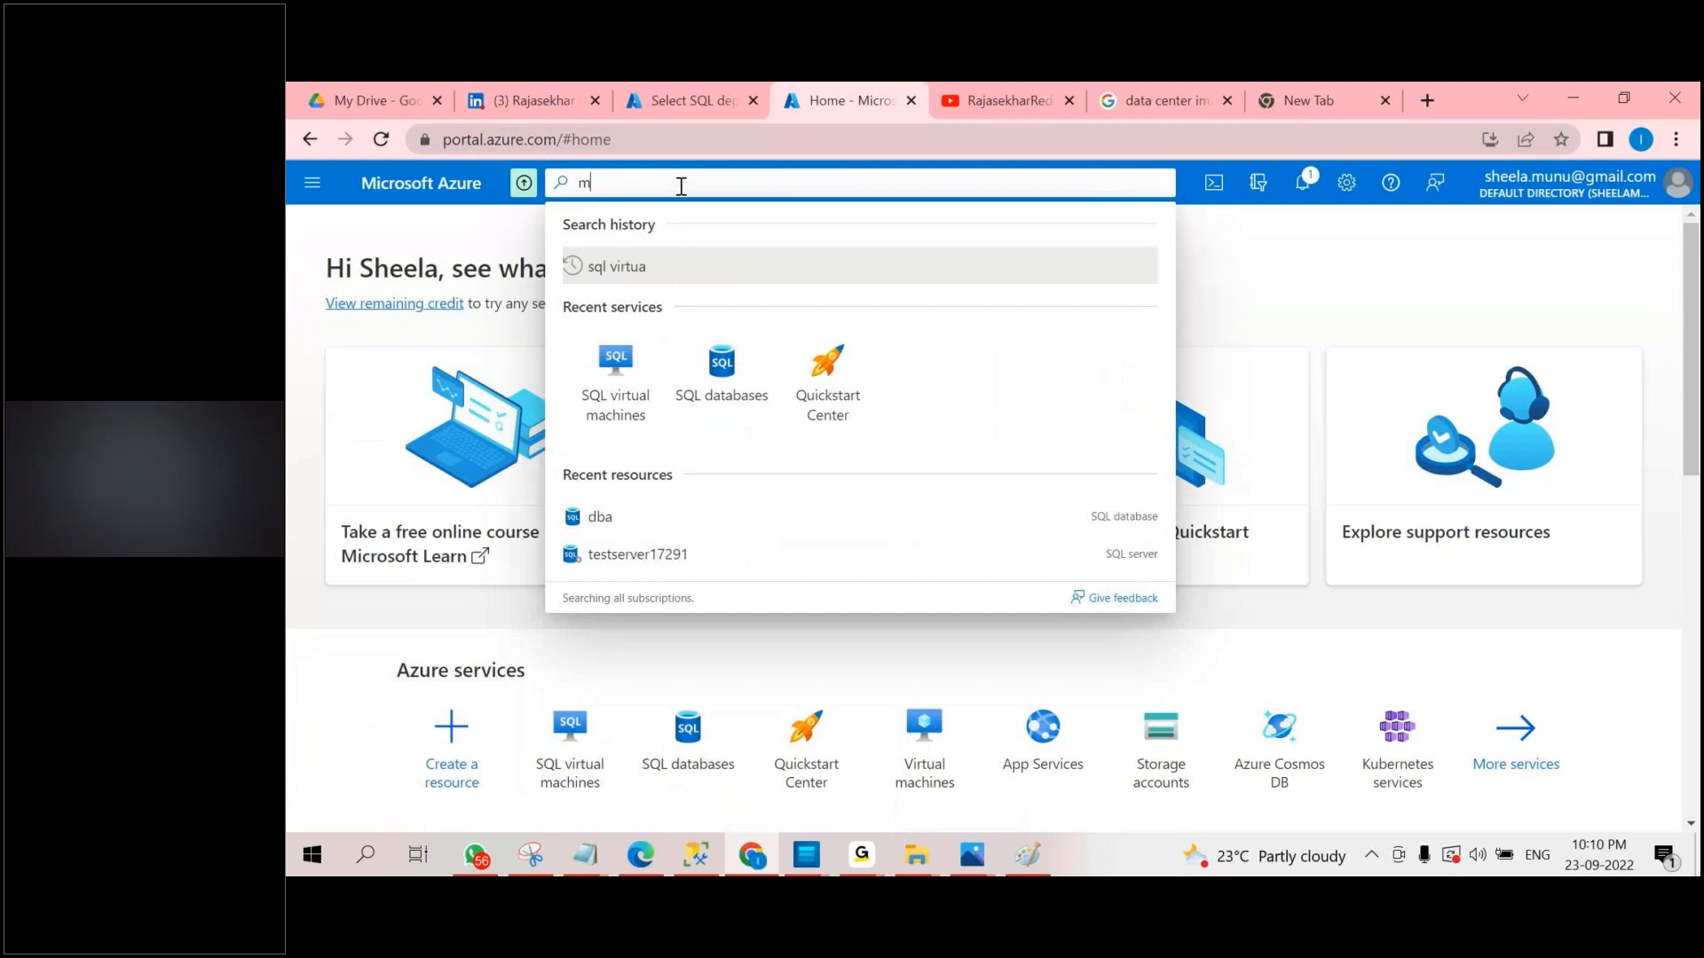
pyautogui.write('anaged')
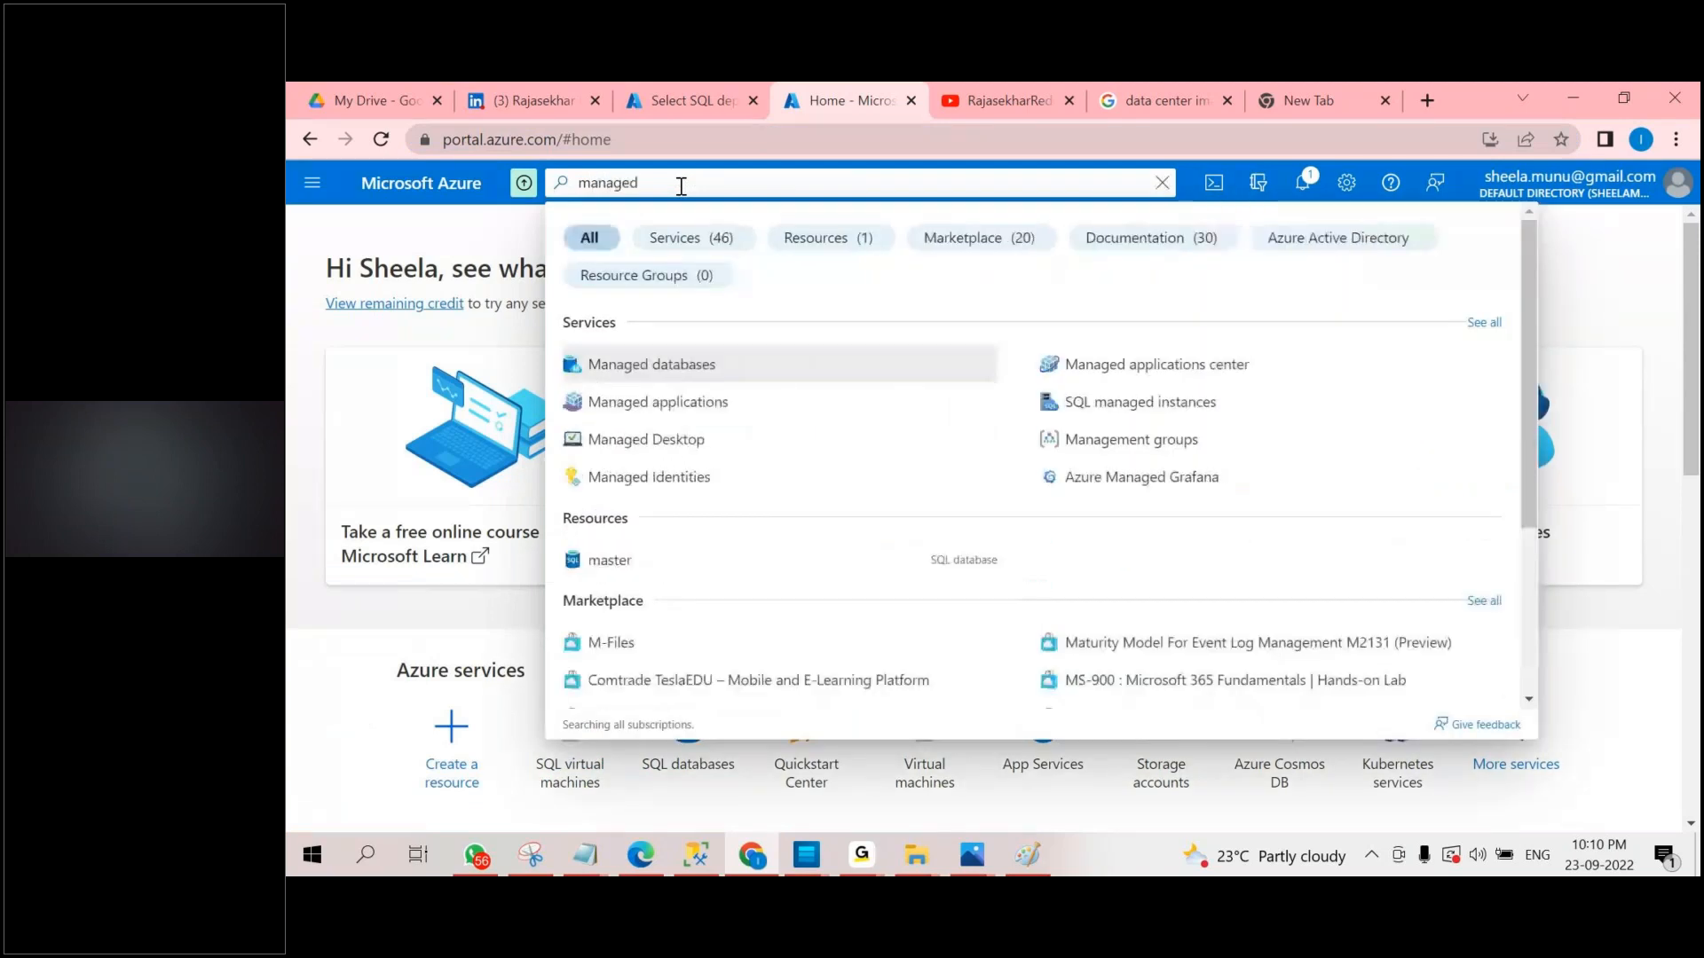
pyautogui.write(' inst')
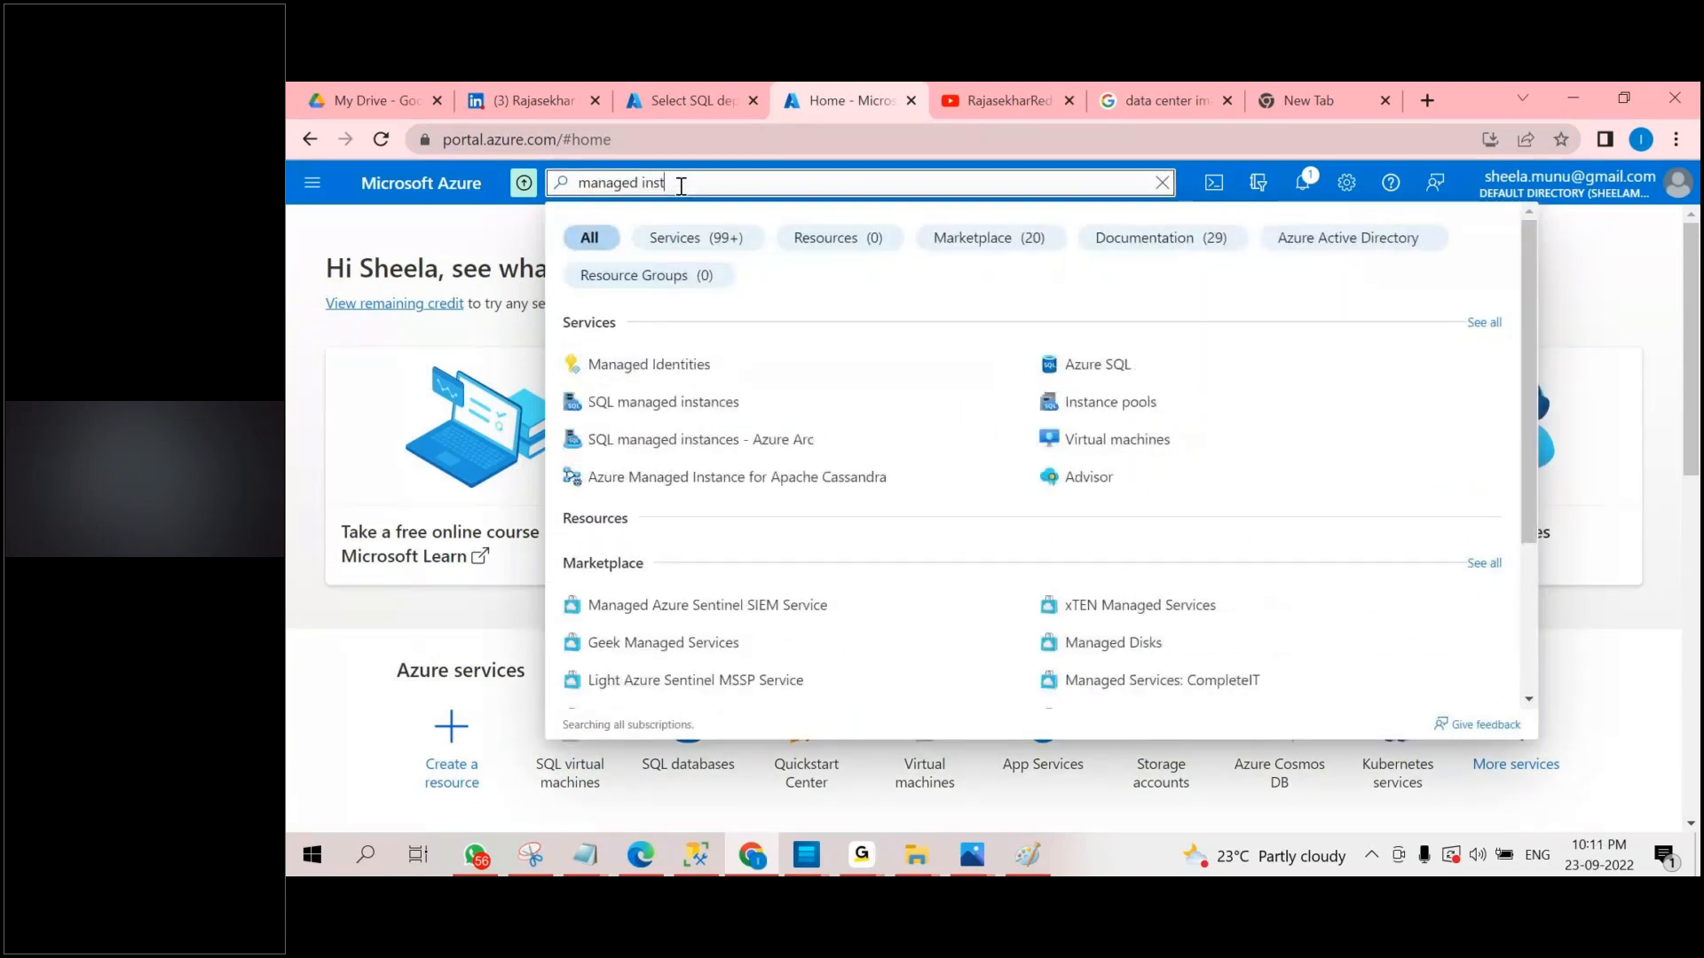
pyautogui.write('a')
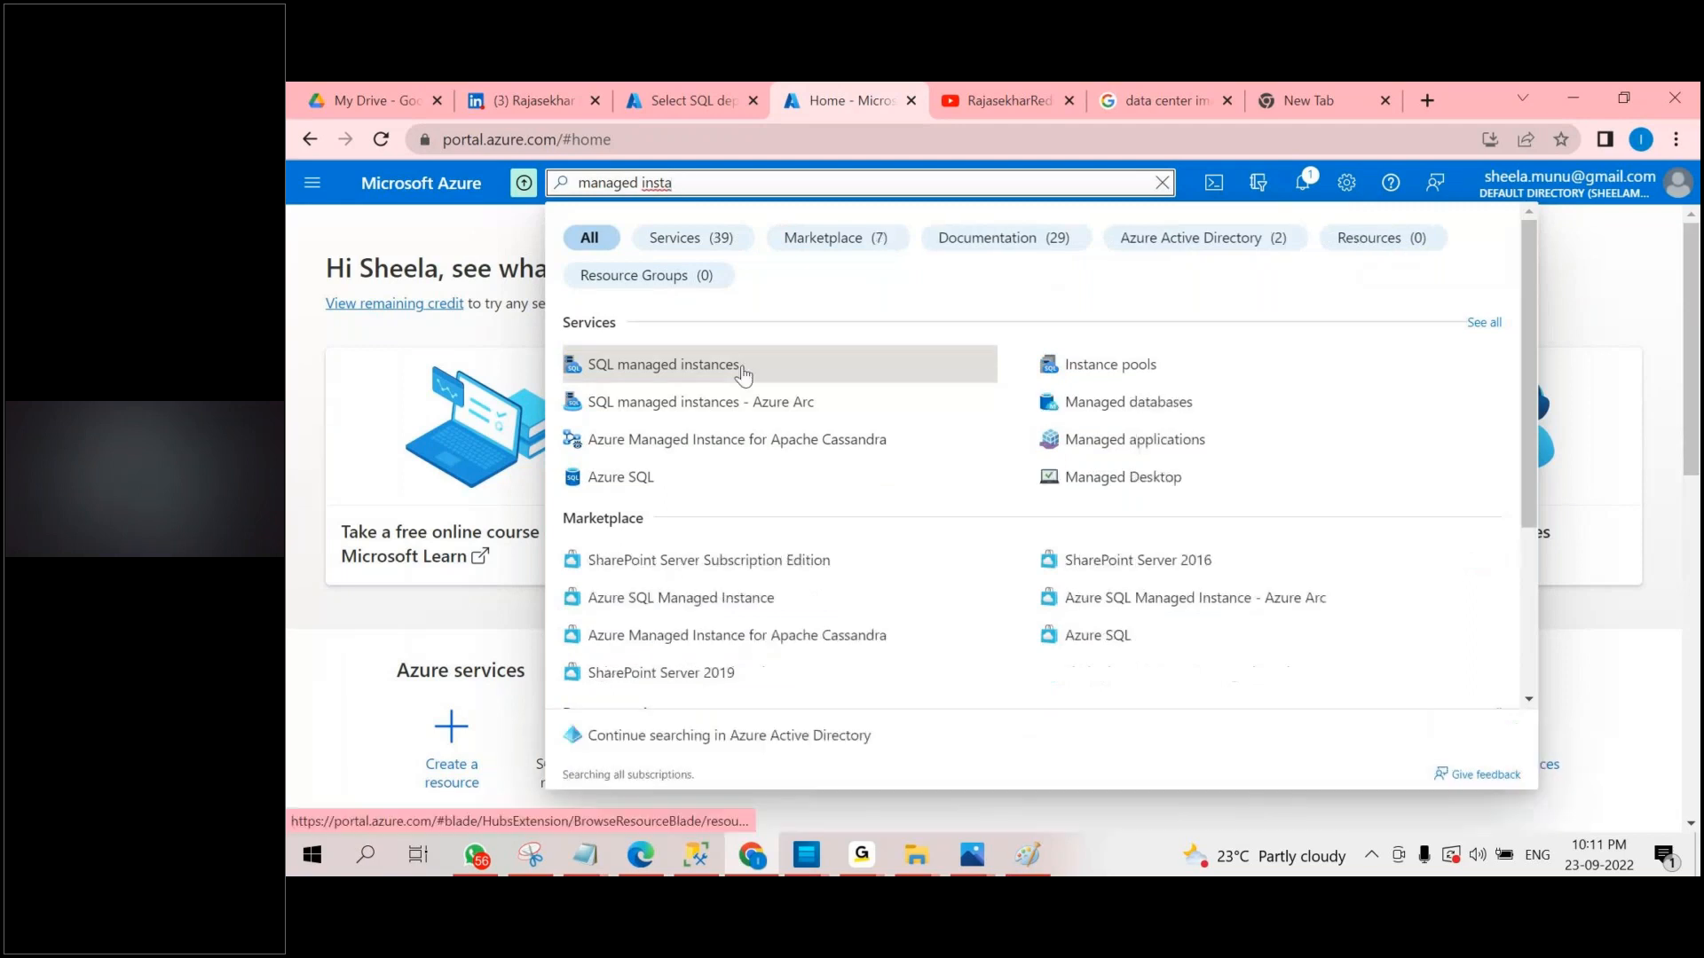
# Preview the Virtual machines and SQL databases services among the portal favorites, and open the SQL databases list.
pyautogui.click(330, 191)
pyautogui.moveTo(390, 655)
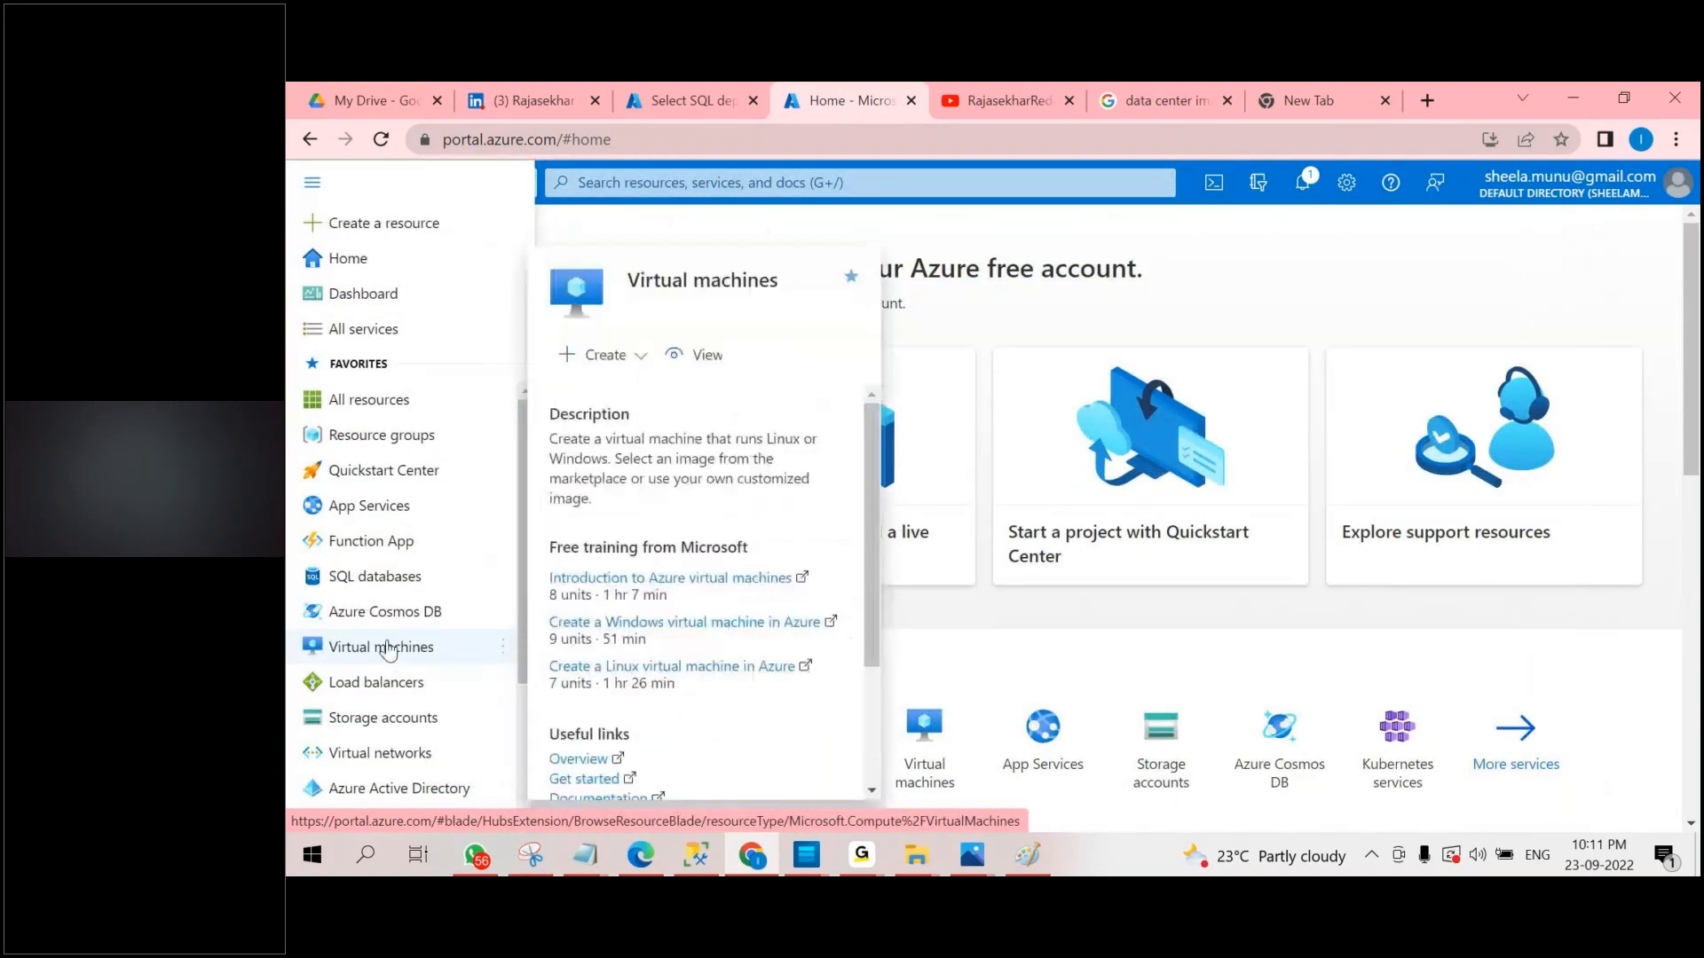
pyautogui.moveTo(364, 585)
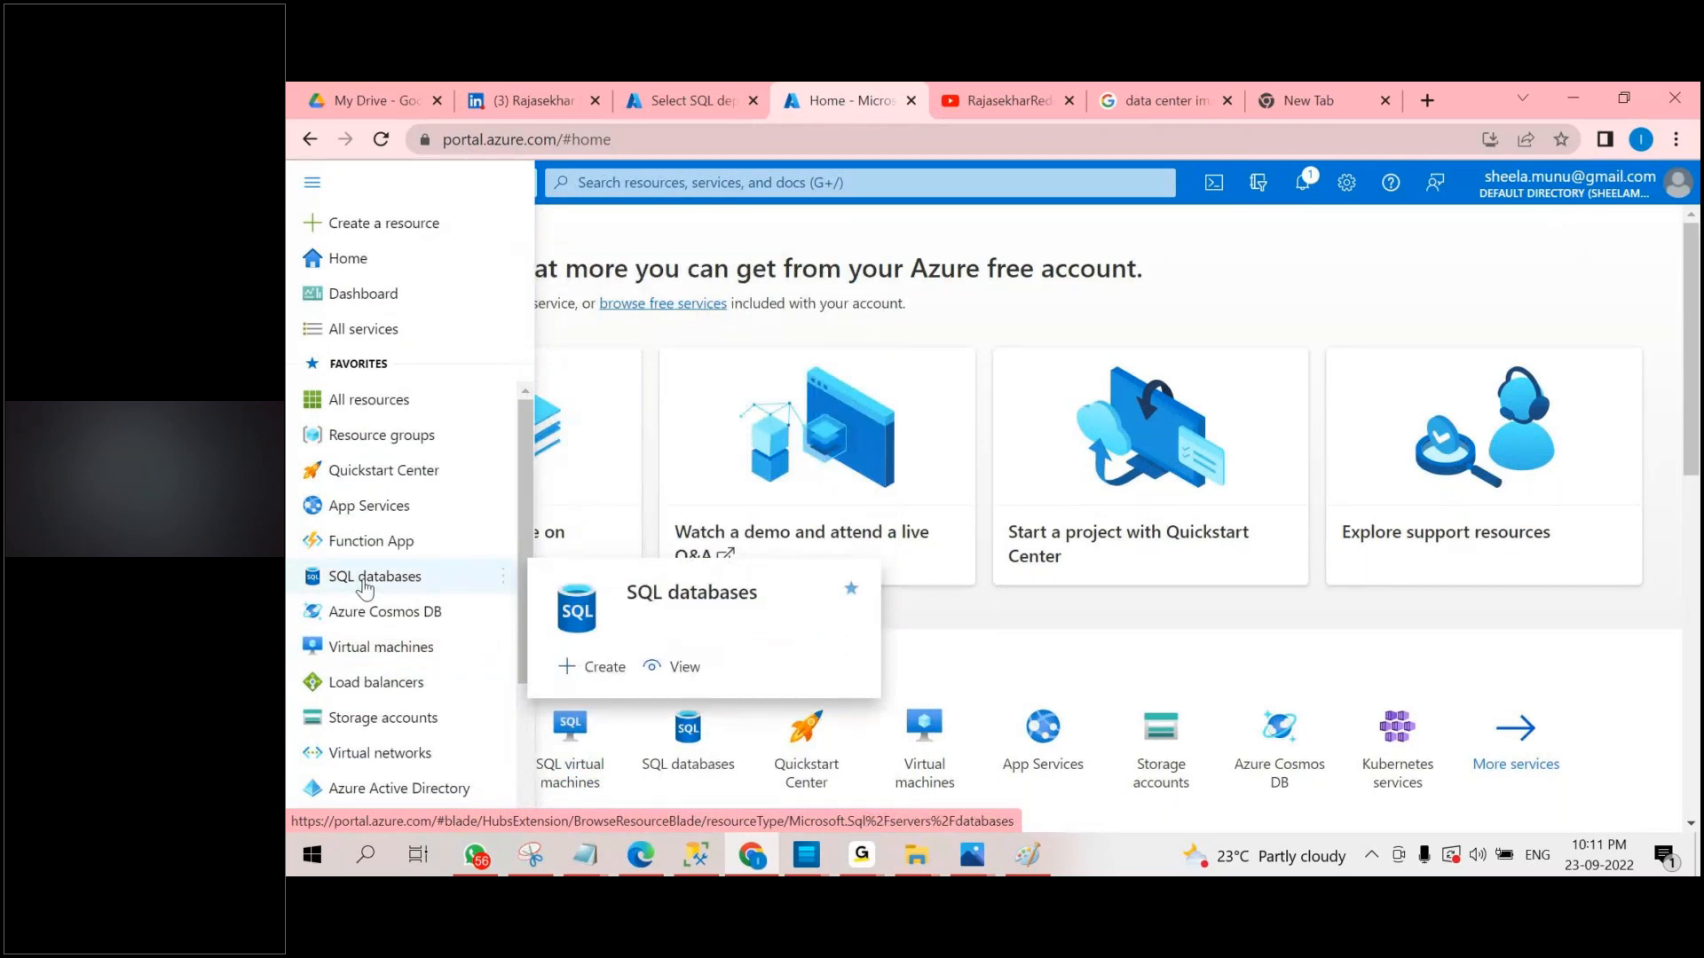
pyautogui.click(364, 578)
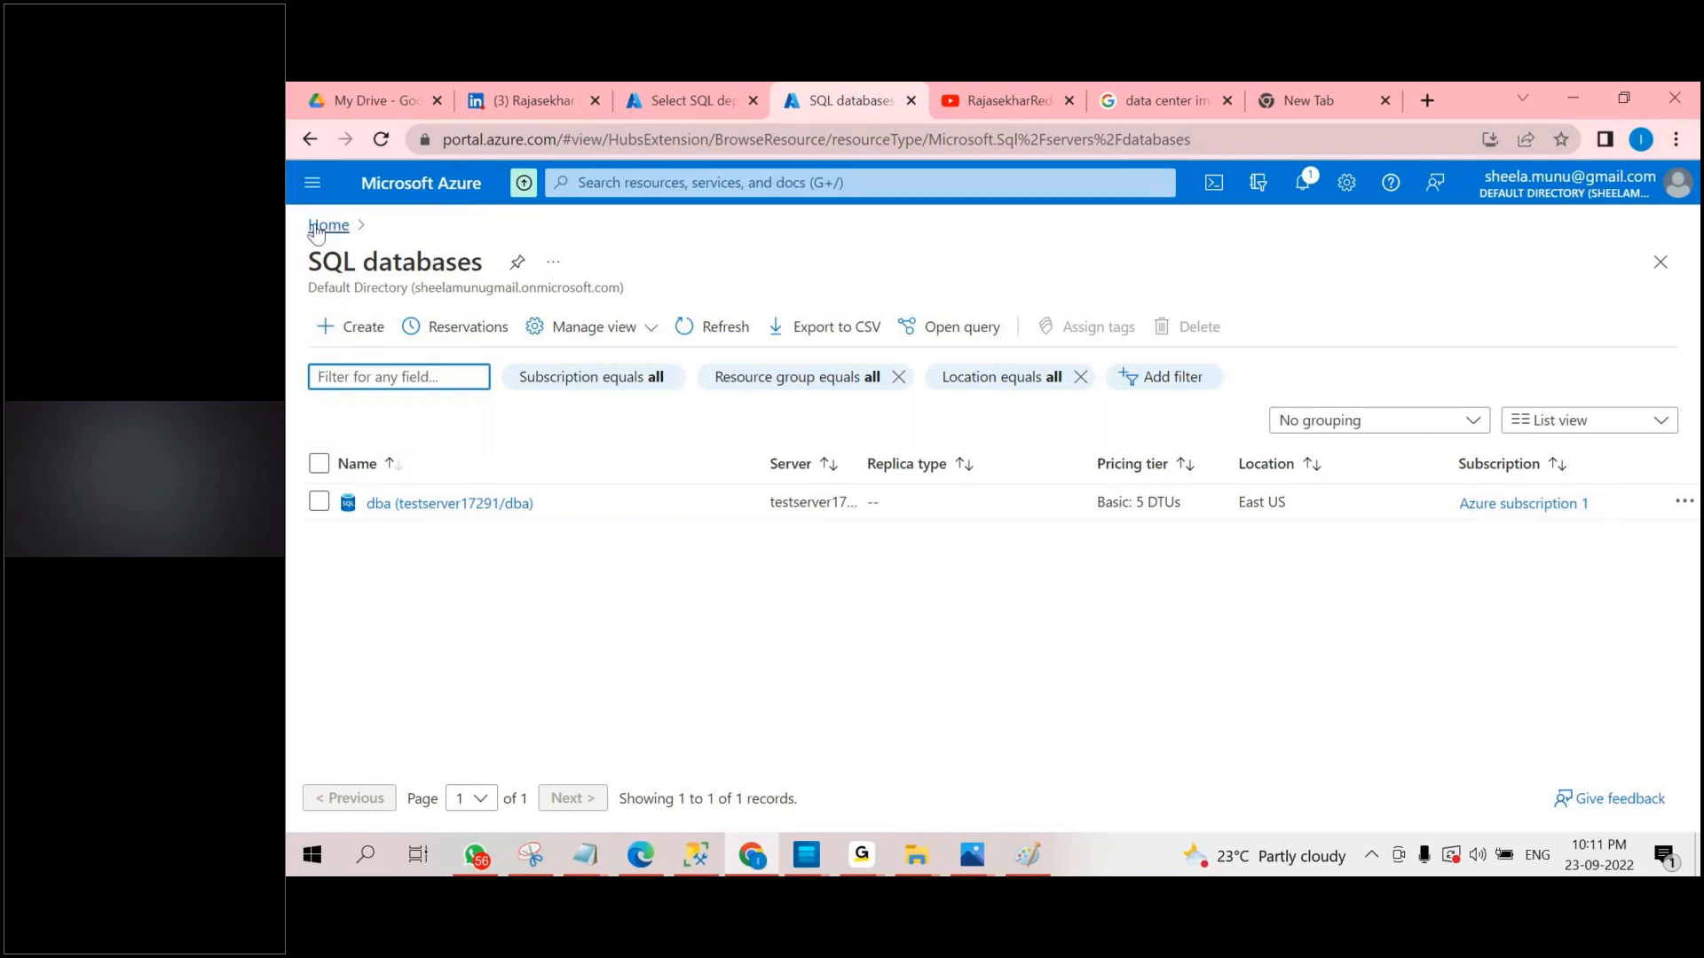
# Start creating a new SQL database and review the form's project, server, elastic pool and compute settings.
pyautogui.click(310, 183)
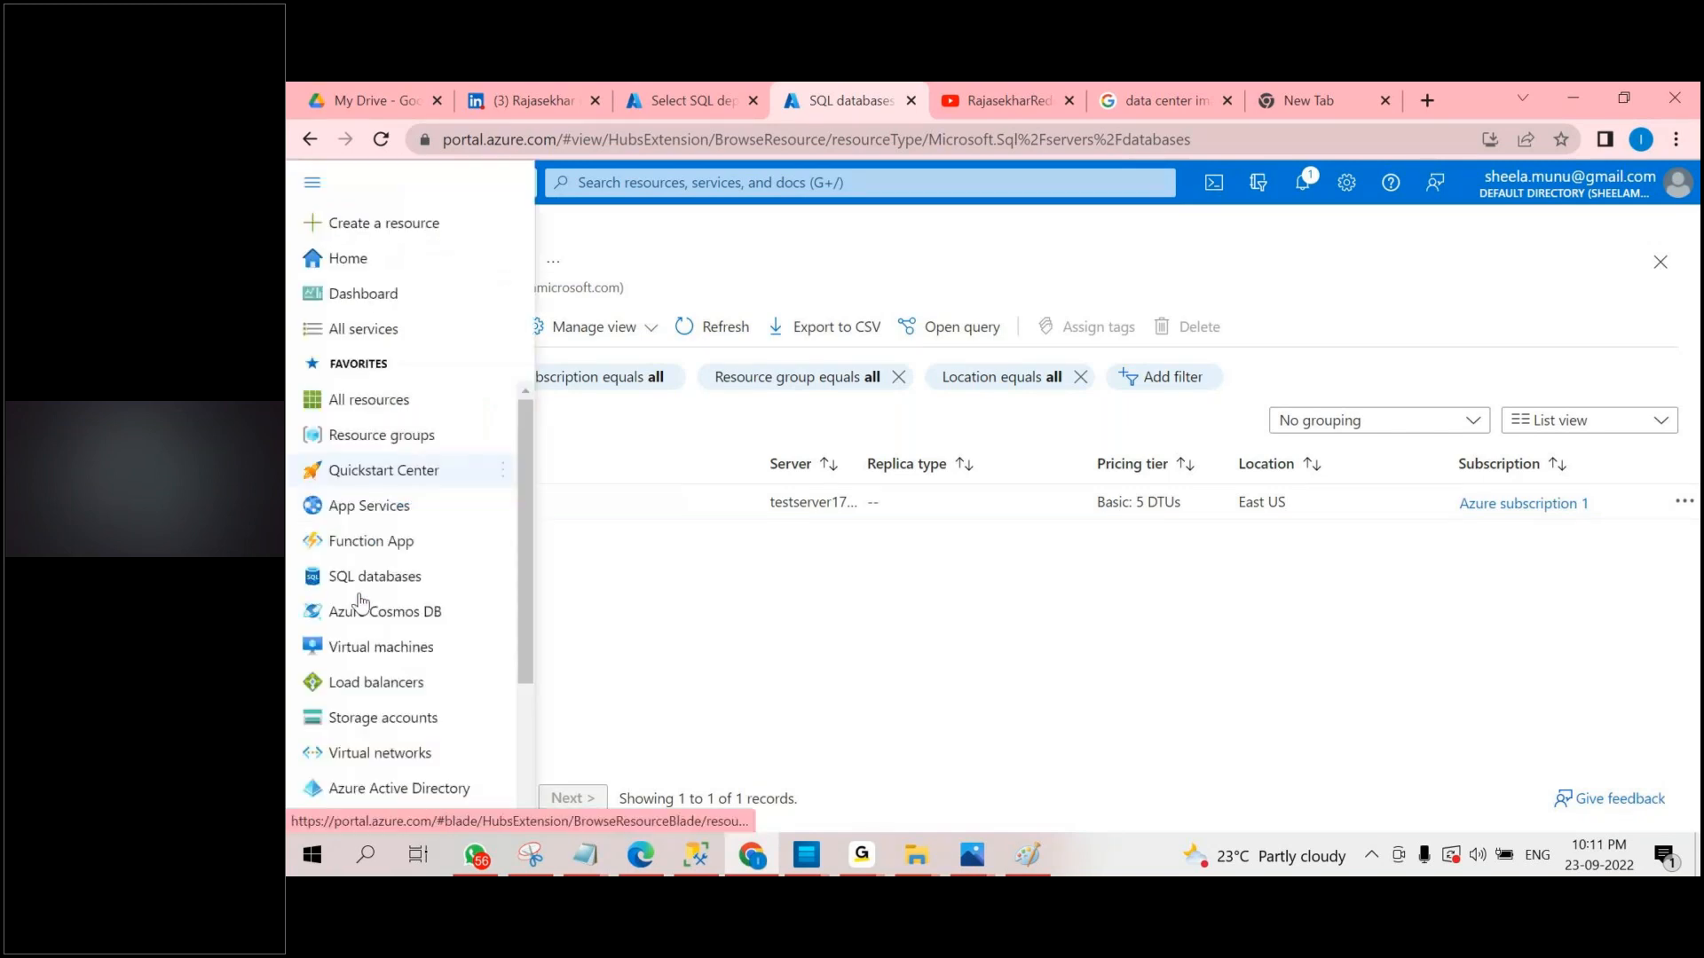
pyautogui.click(666, 243)
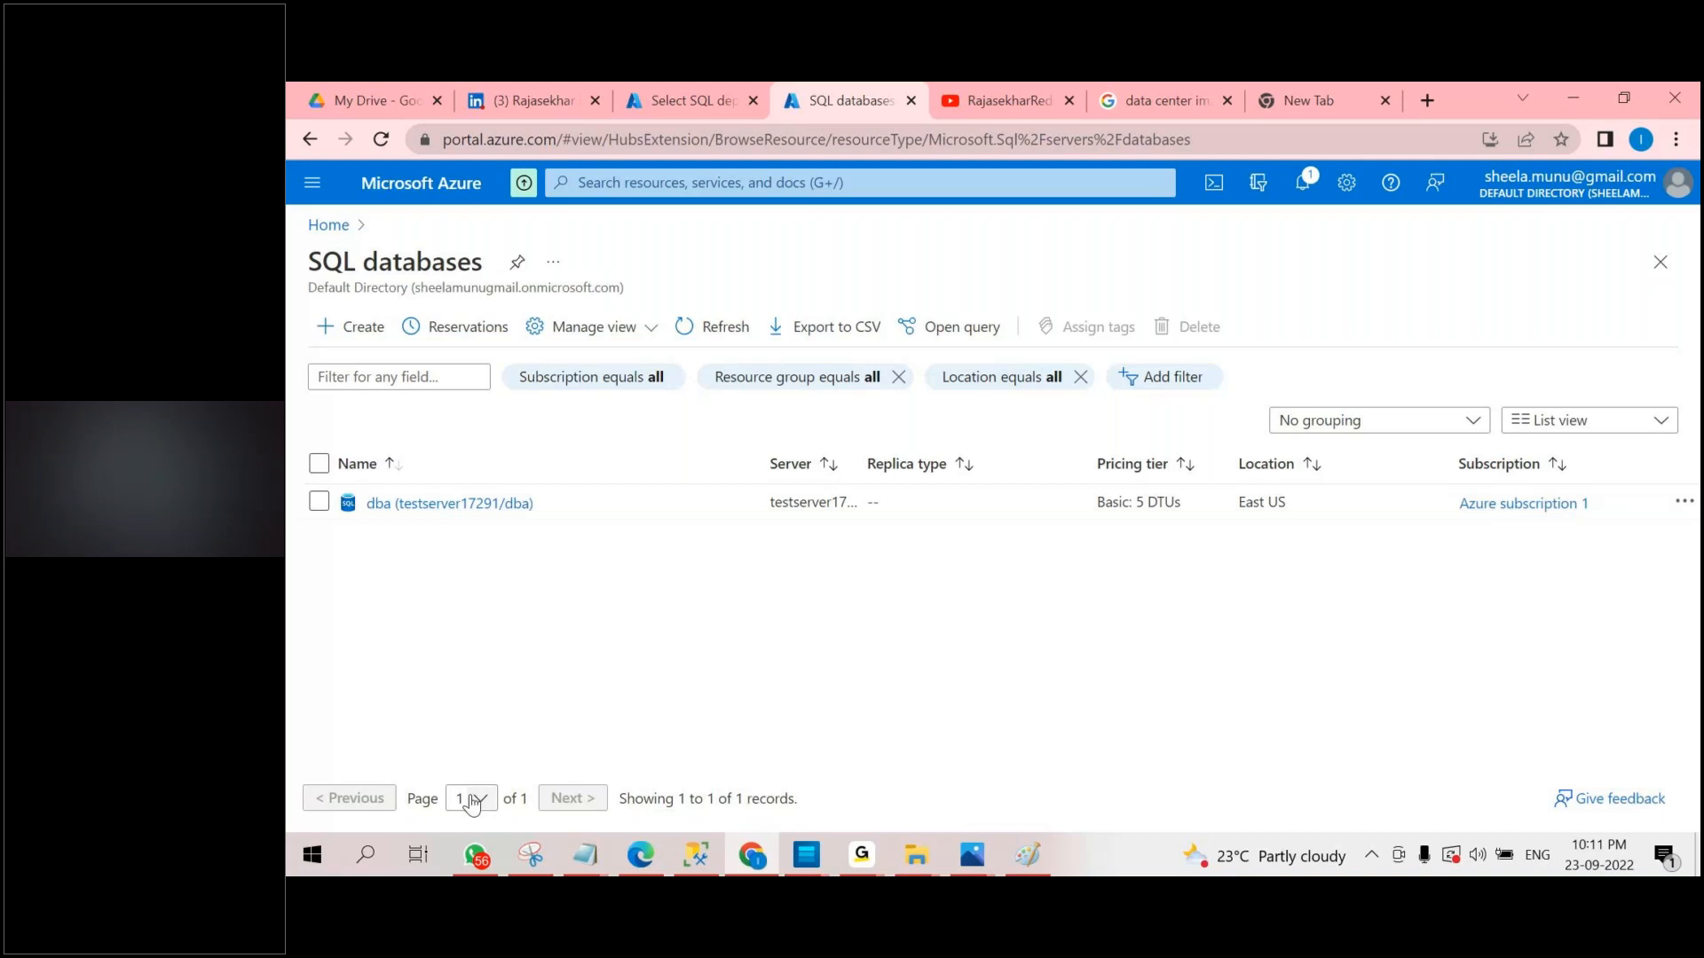
pyautogui.click(364, 329)
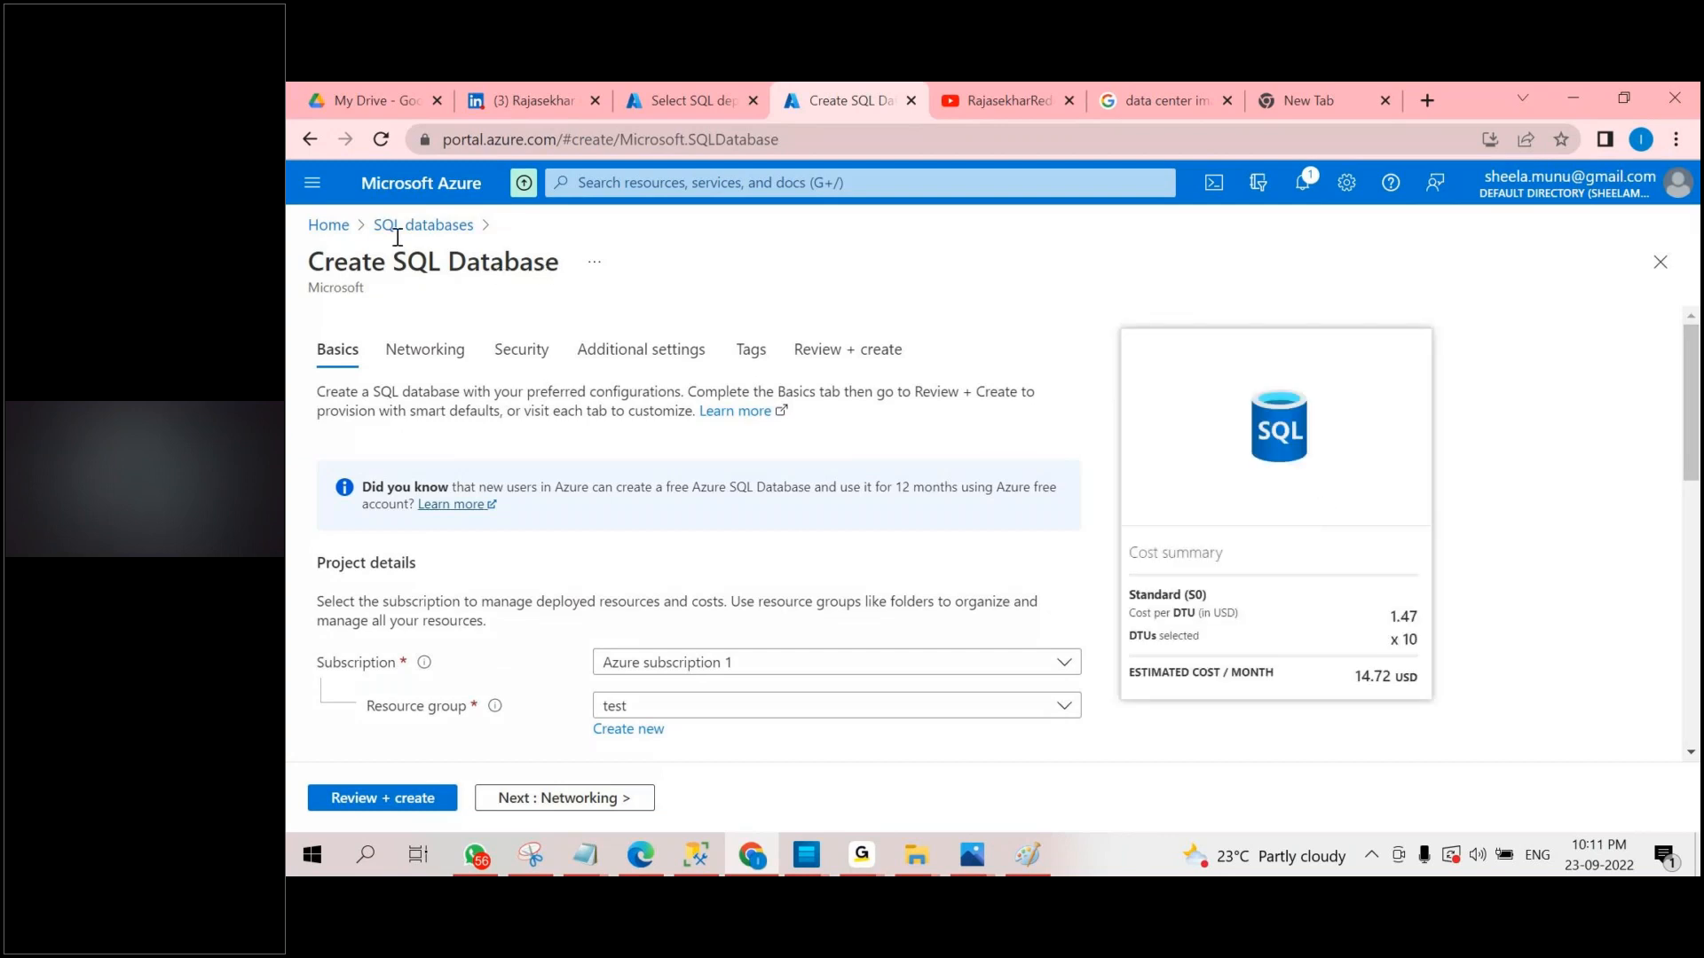
pyautogui.scroll(-9, 642, 390)
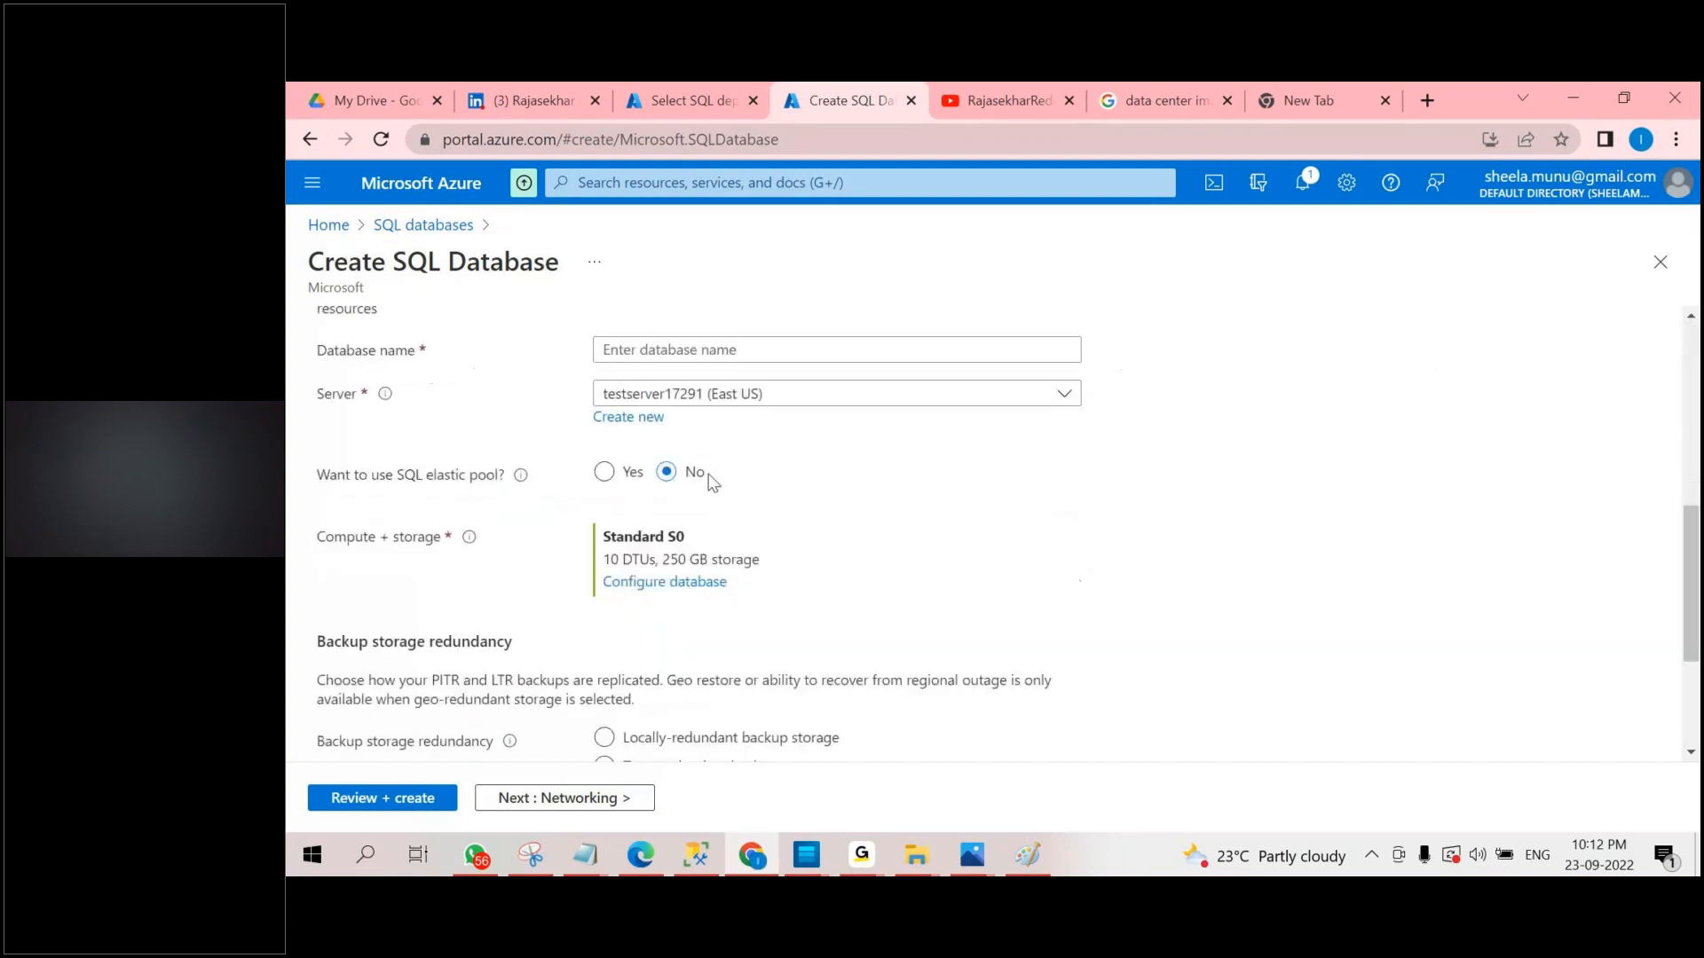
pyautogui.scroll(3, 720, 518)
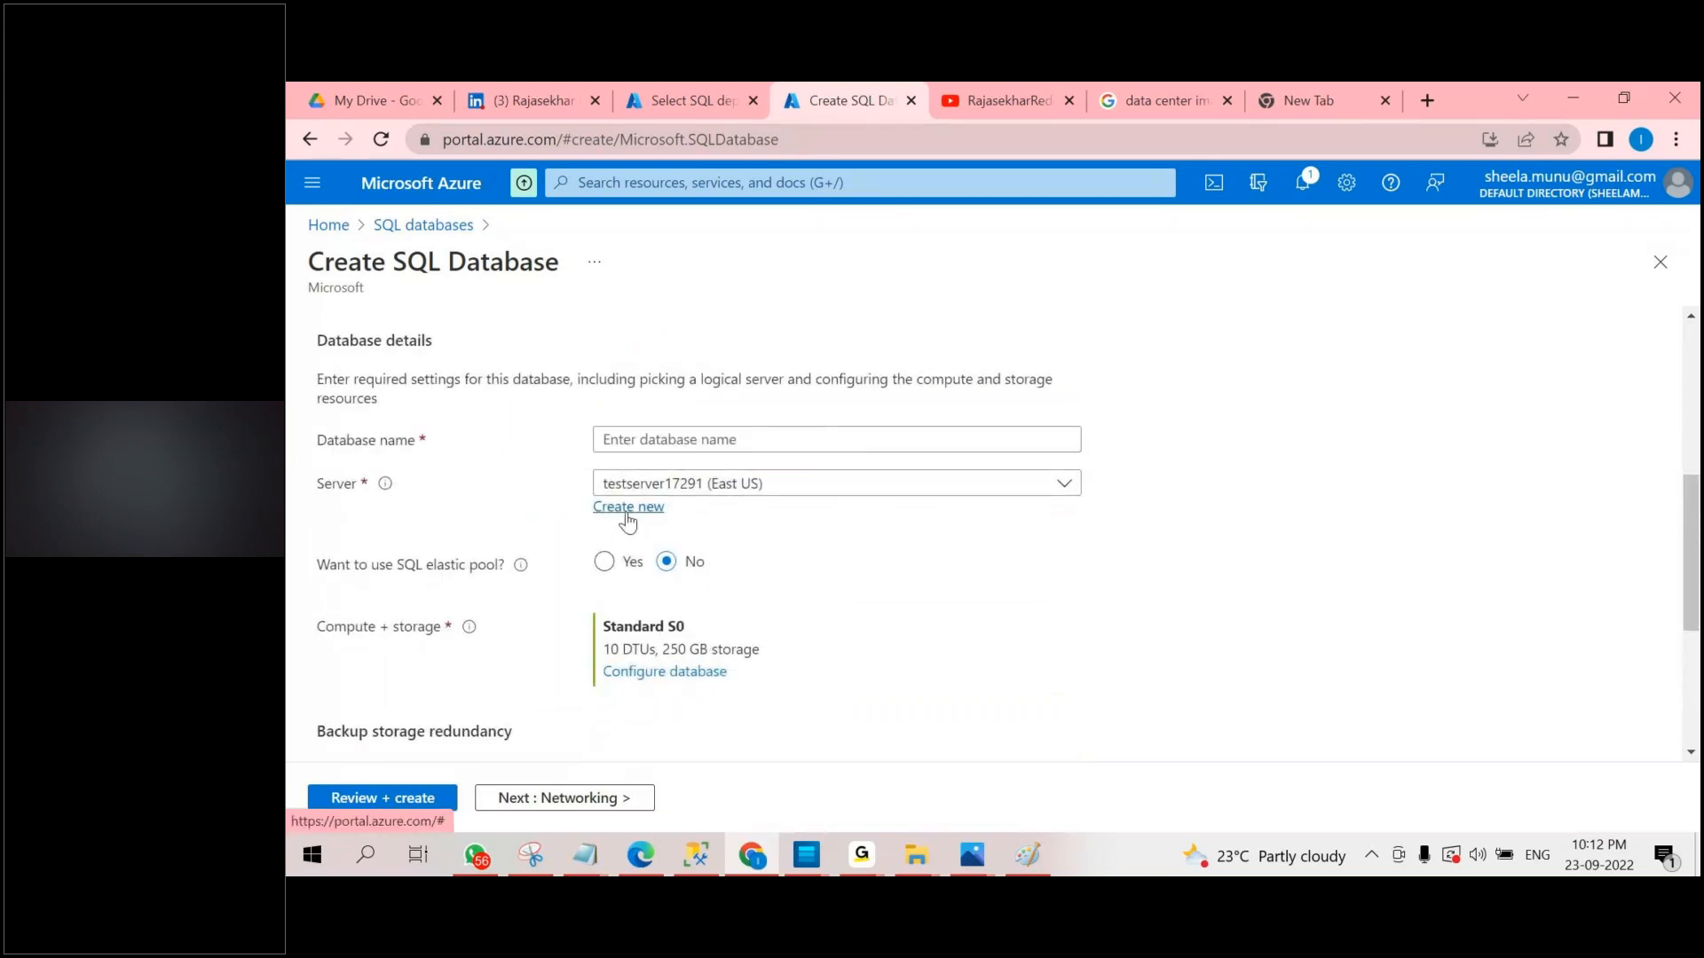
pyautogui.scroll(3, 627, 522)
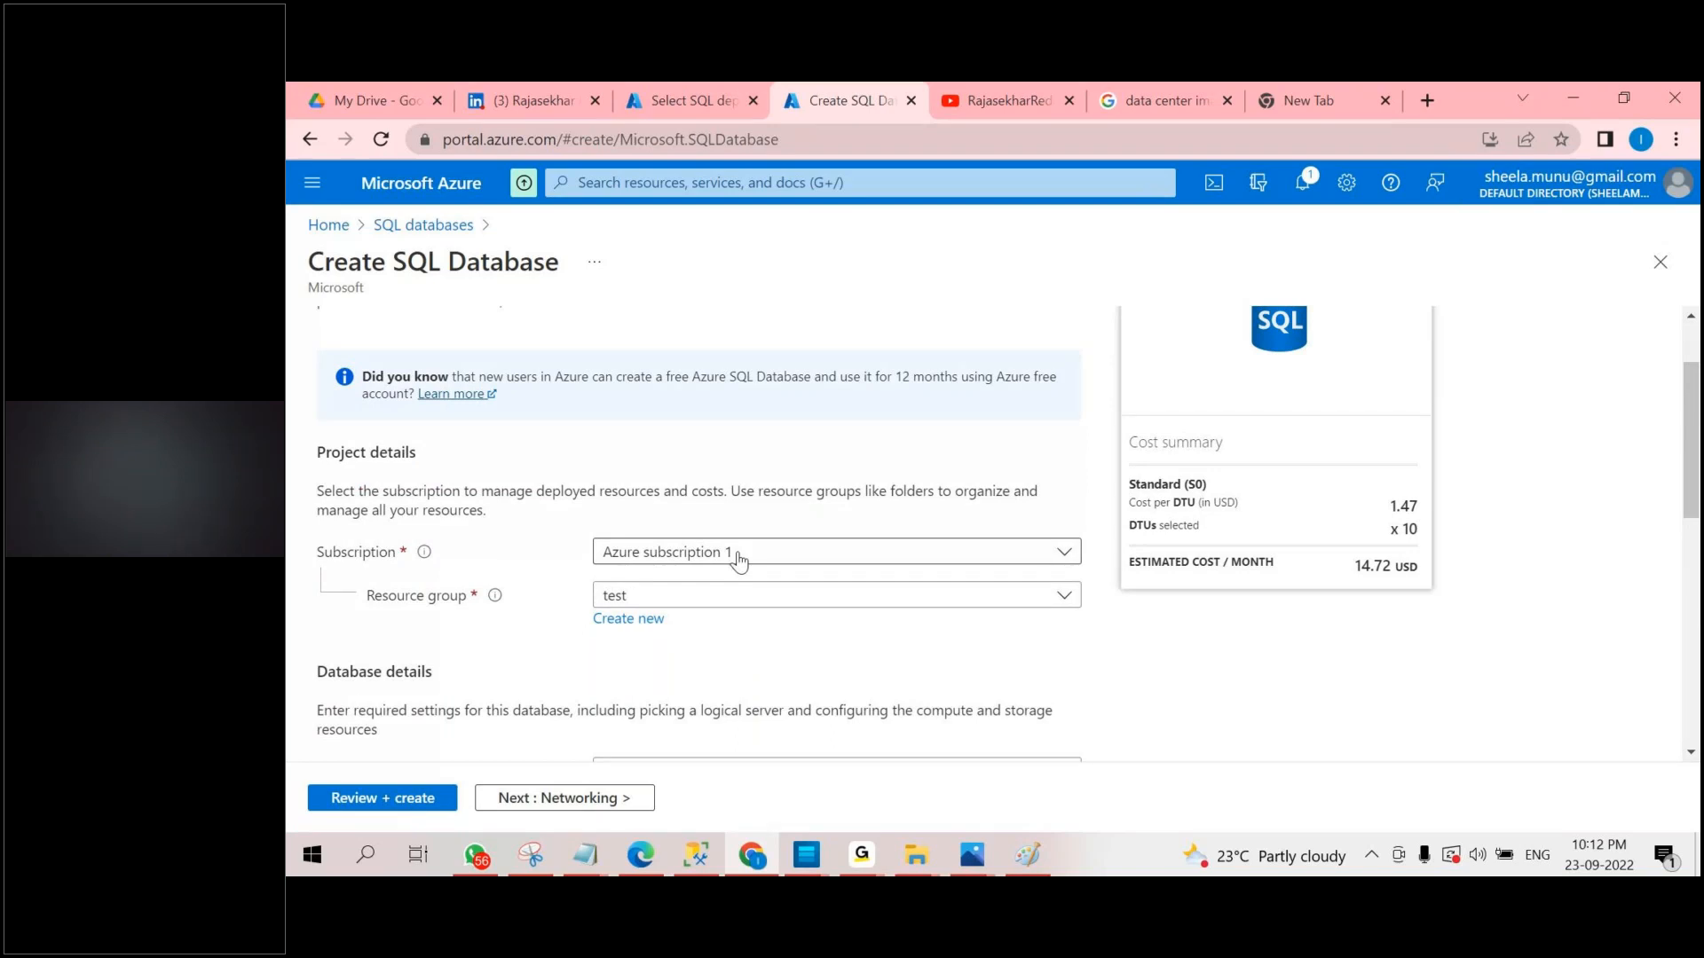
# Create a new resource group named dev for the SQL database.
pyautogui.moveTo(495, 599)
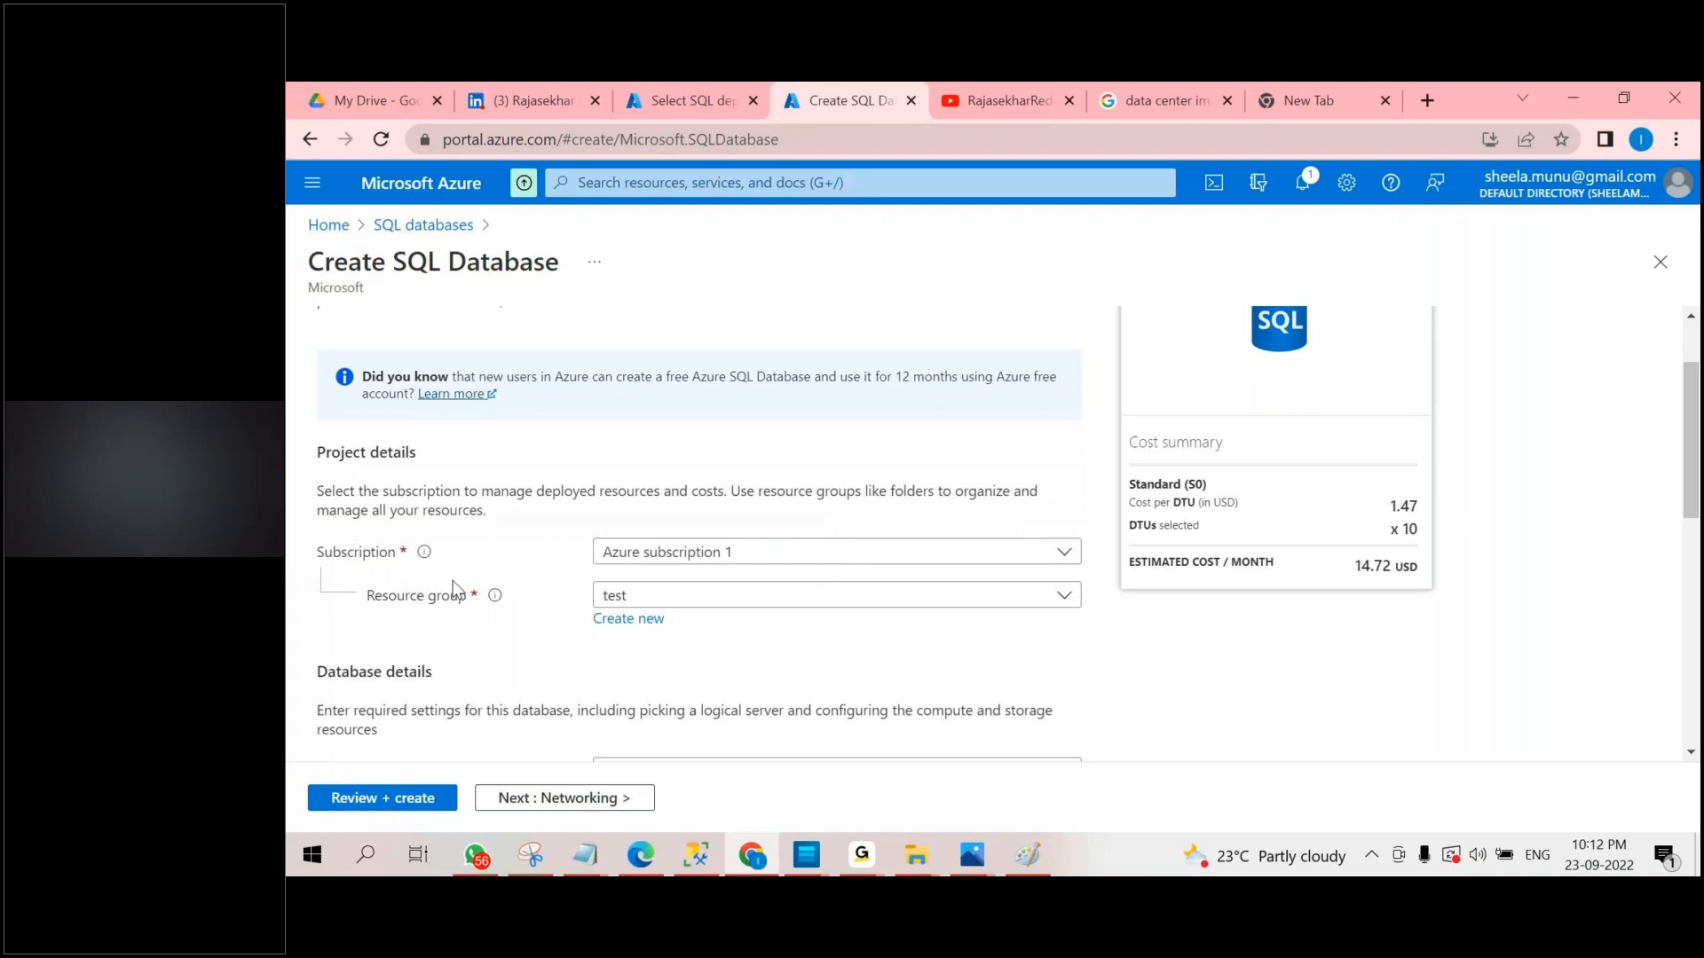
pyautogui.click(628, 618)
pyautogui.write('dev')
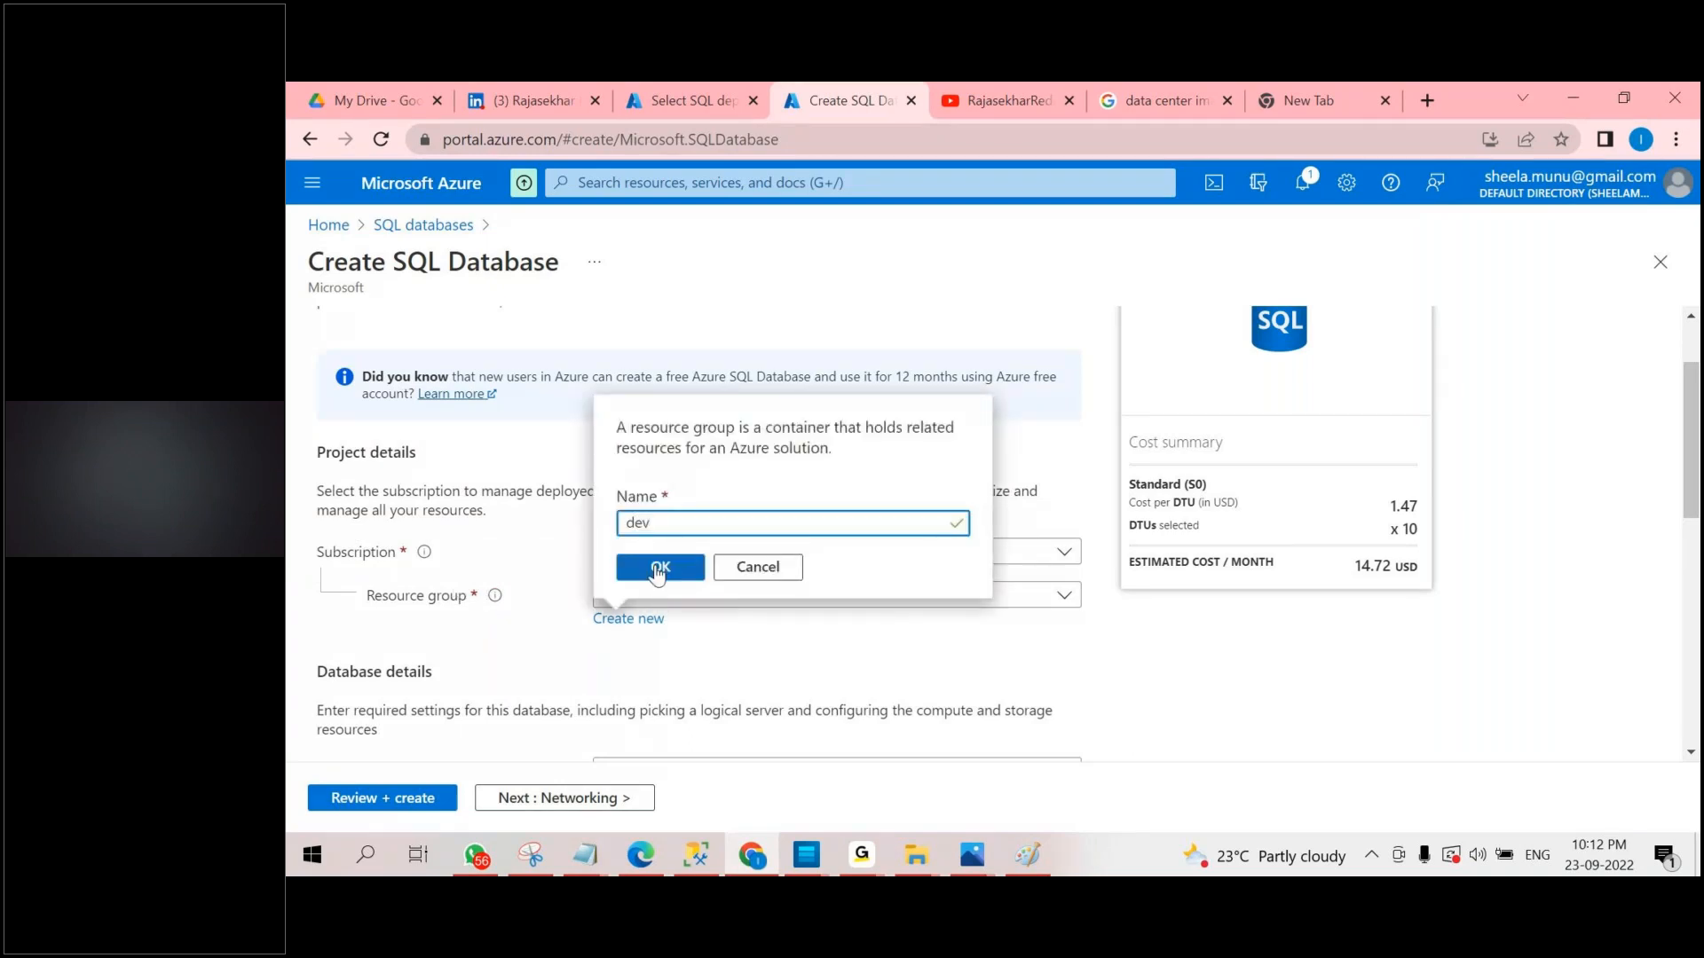
pyautogui.click(658, 569)
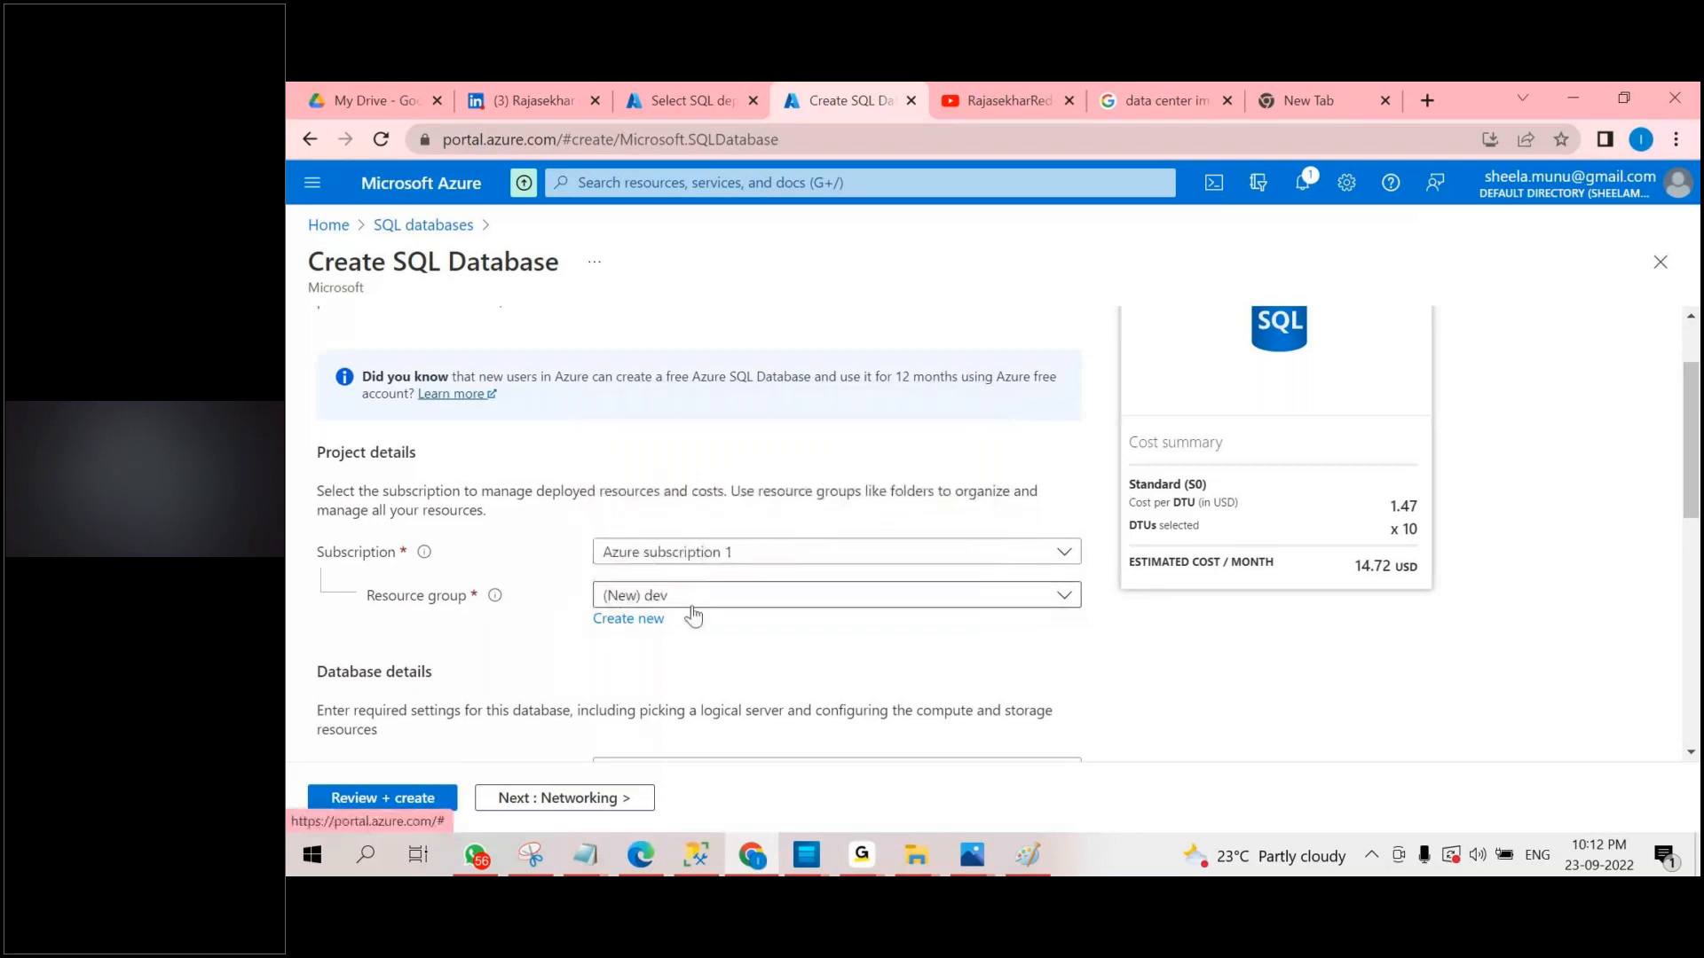
# Switch to Paint and start a new blank picture, discarding the old sketch.
pyautogui.click(1030, 856)
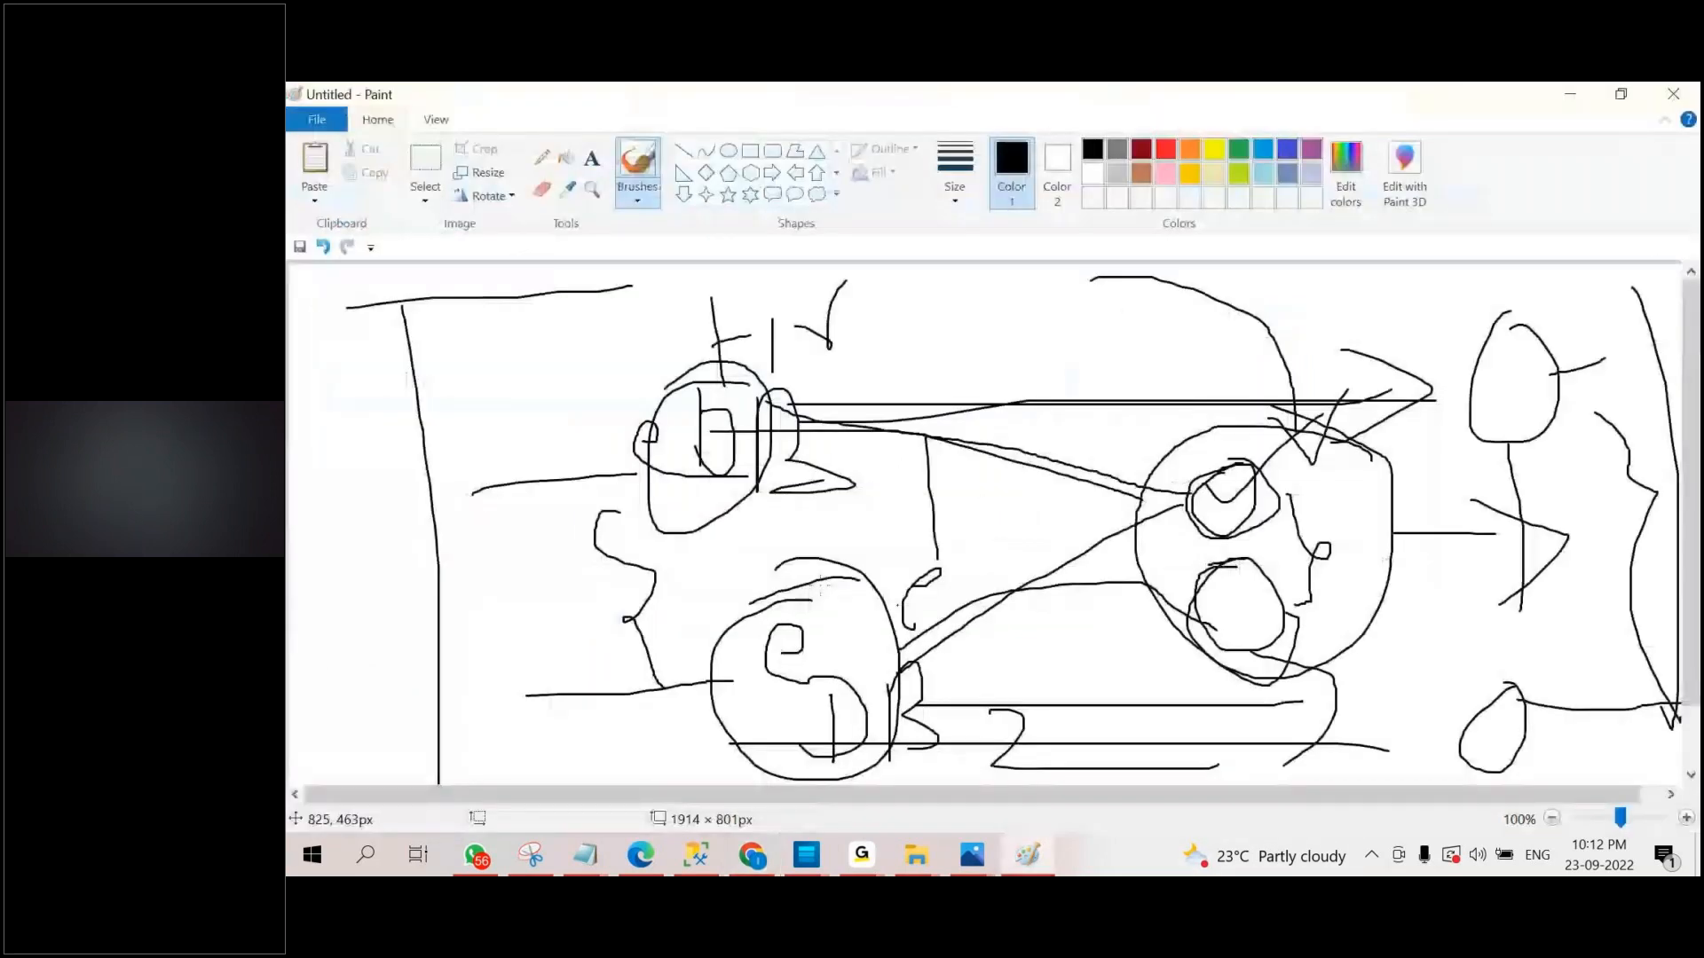
pyautogui.click(313, 124)
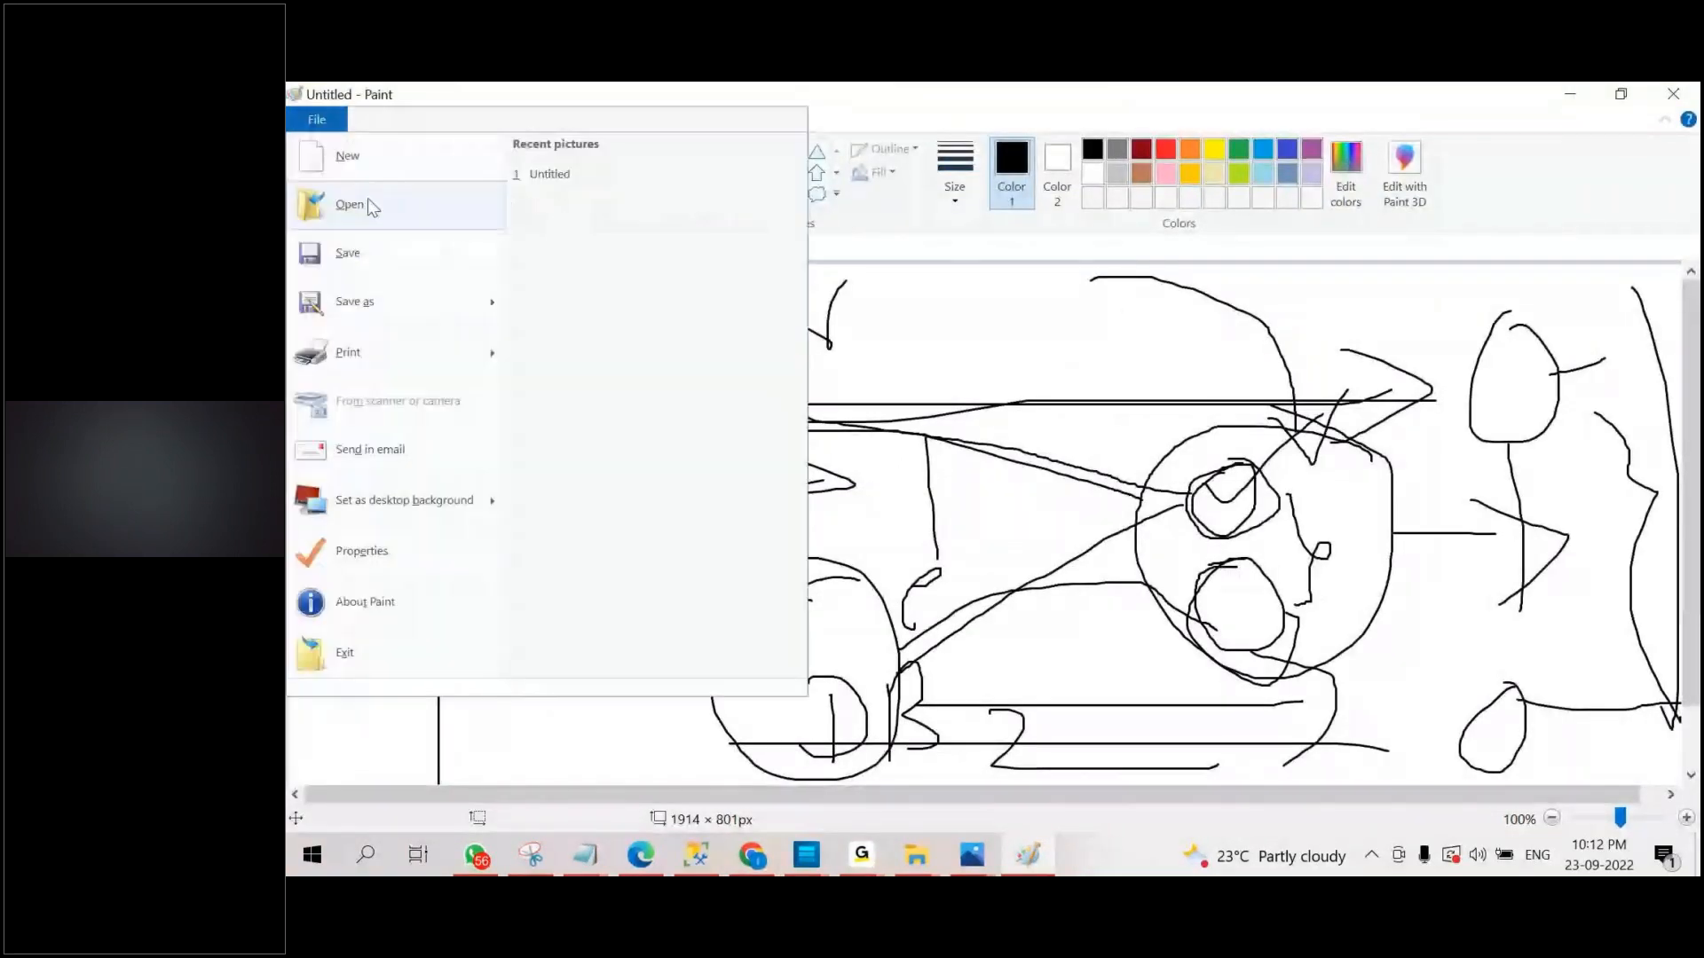
pyautogui.click(360, 158)
pyautogui.click(1013, 465)
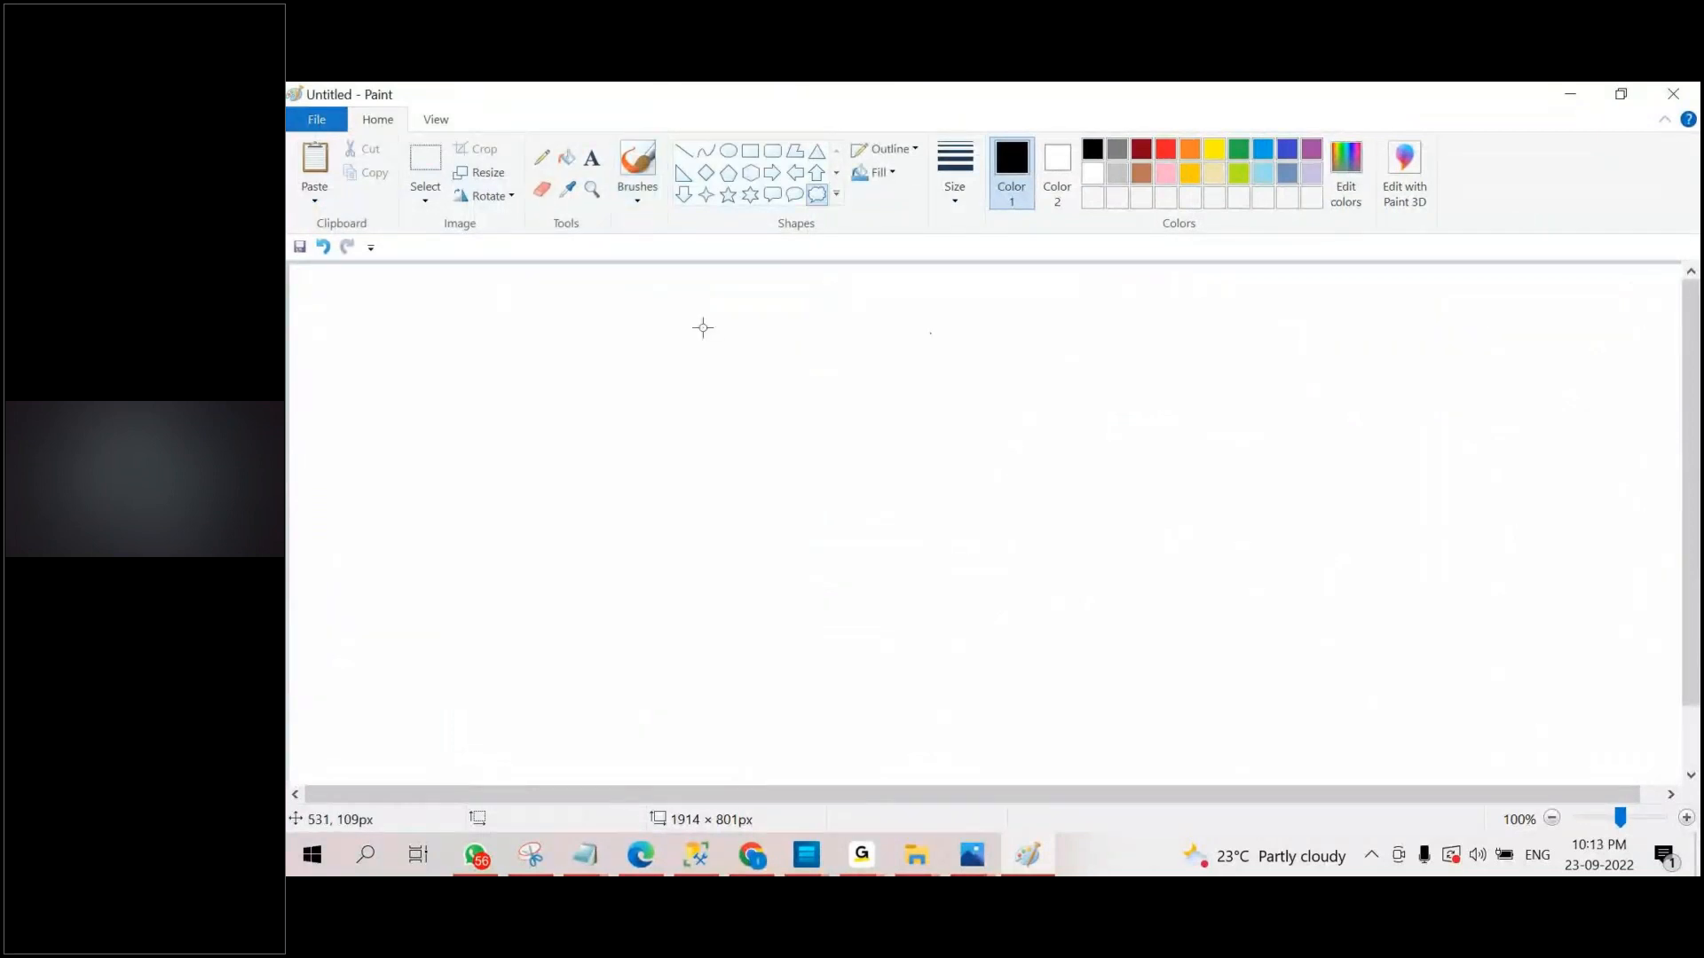
# Draw a large thought-cloud callout on the canvas and pencil three circles inside it.
pyautogui.click(810, 203)
pyautogui.moveTo(609, 418); pyautogui.dragTo(1295, 786)
pyautogui.click(541, 158)
pyautogui.moveTo(820, 500); pyautogui.dragTo(817, 503)
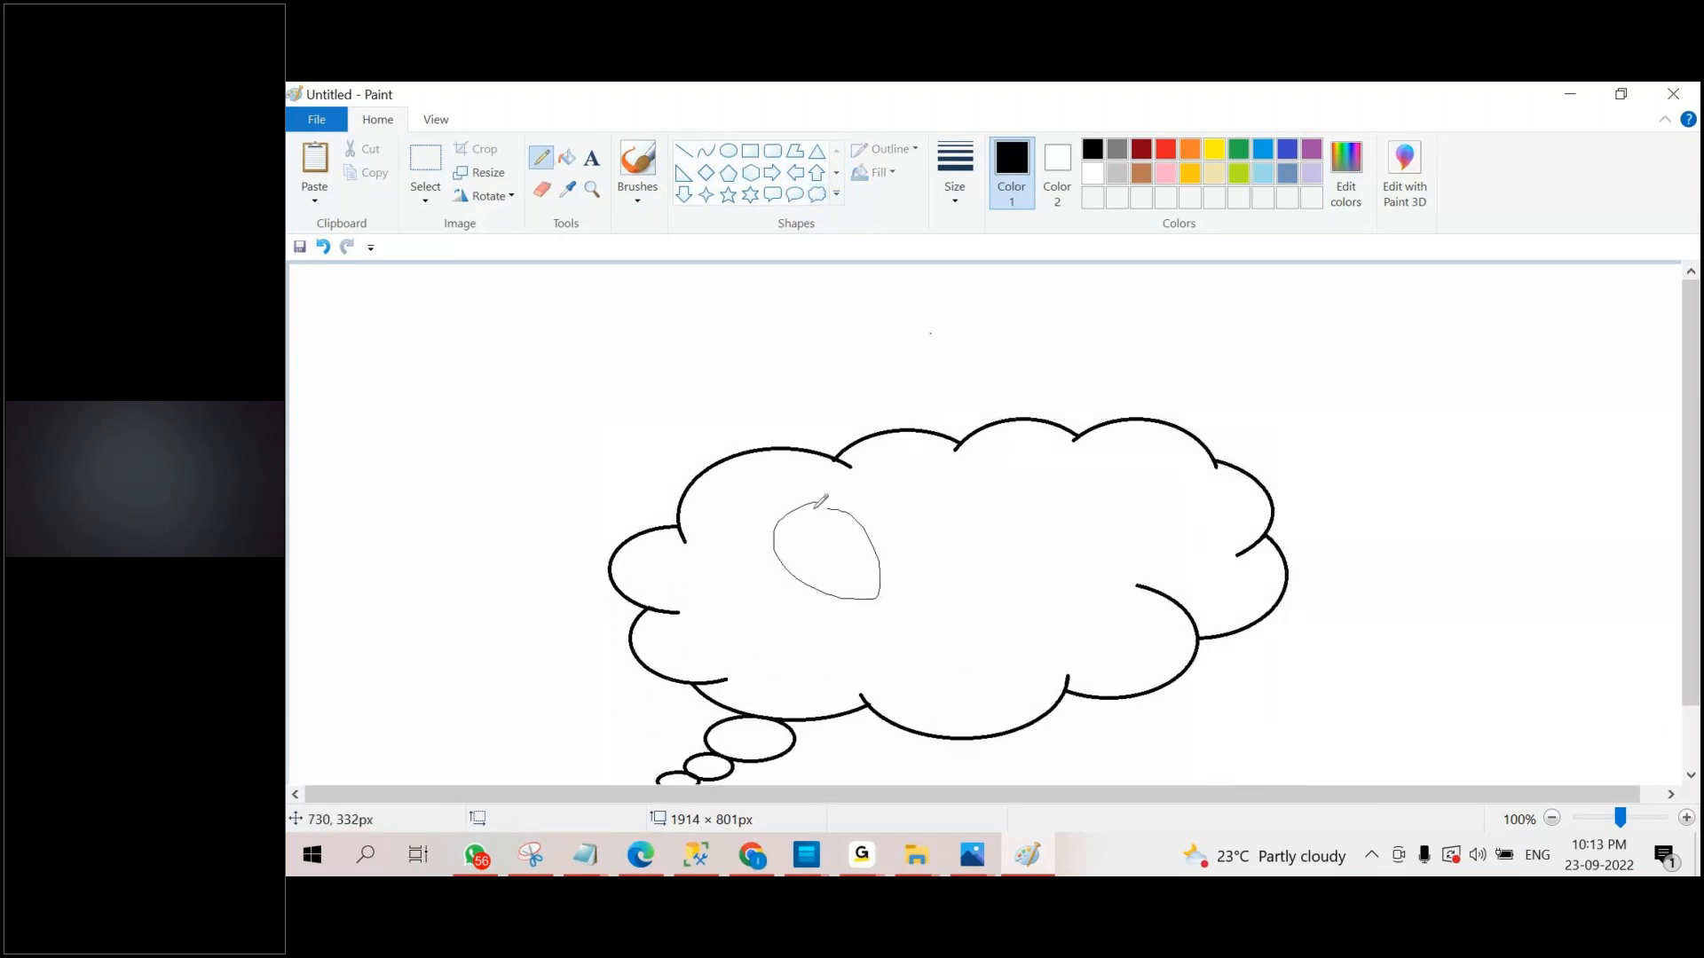
pyautogui.moveTo(1158, 464)
pyautogui.mouseDown()
pyautogui.moveTo(1120, 469)
pyautogui.moveTo(1193, 571)
pyautogui.moveTo(1120, 477)
pyautogui.mouseUp()
pyautogui.moveTo(1031, 607)
pyautogui.mouseDown()
pyautogui.moveTo(1107, 692)
pyautogui.moveTo(999, 609)
pyautogui.mouseUp()
# Pencil a rounded shape with a vertical line outside the cloud, an arrowhead at the cloud's upper edge, and ticks beside the inner circles.
pyautogui.moveTo(1373, 330)
pyautogui.mouseDown()
pyautogui.moveTo(1582, 335)
pyautogui.moveTo(1362, 388)
pyautogui.mouseUp()
pyautogui.moveTo(1475, 319); pyautogui.dragTo(1491, 431)
pyautogui.moveTo(1217, 334); pyautogui.dragTo(1144, 415)
pyautogui.moveTo(1128, 357)
pyautogui.mouseDown()
pyautogui.moveTo(1127, 417)
pyautogui.moveTo(1228, 440)
pyautogui.mouseUp()
pyautogui.moveTo(890, 537); pyautogui.dragTo(1012, 477)
pyautogui.moveTo(1032, 632)
pyautogui.mouseDown()
pyautogui.moveTo(1074, 672)
pyautogui.moveTo(1207, 561)
pyautogui.mouseUp()
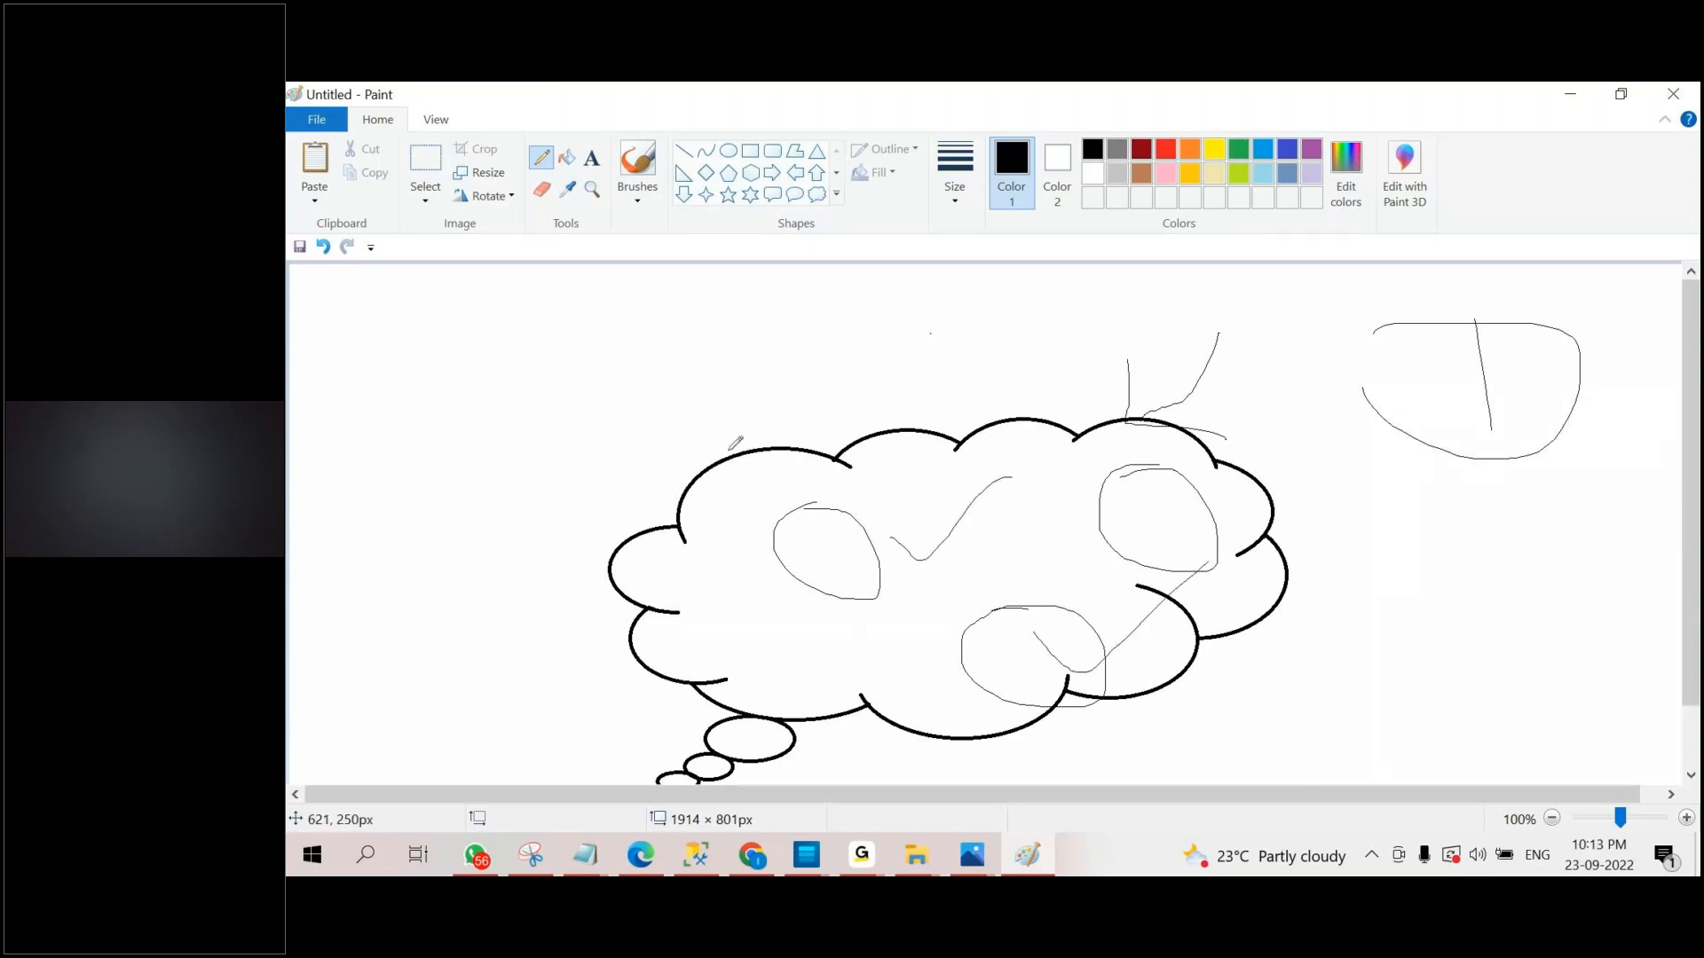
# Write "Re" above the cloud, connect the outer shape to it, add an incoming arrow and outline the whole cloud.
pyautogui.moveTo(745, 387)
pyautogui.mouseDown()
pyautogui.moveTo(804, 407)
pyautogui.moveTo(859, 465)
pyautogui.moveTo(952, 449)
pyautogui.mouseUp()
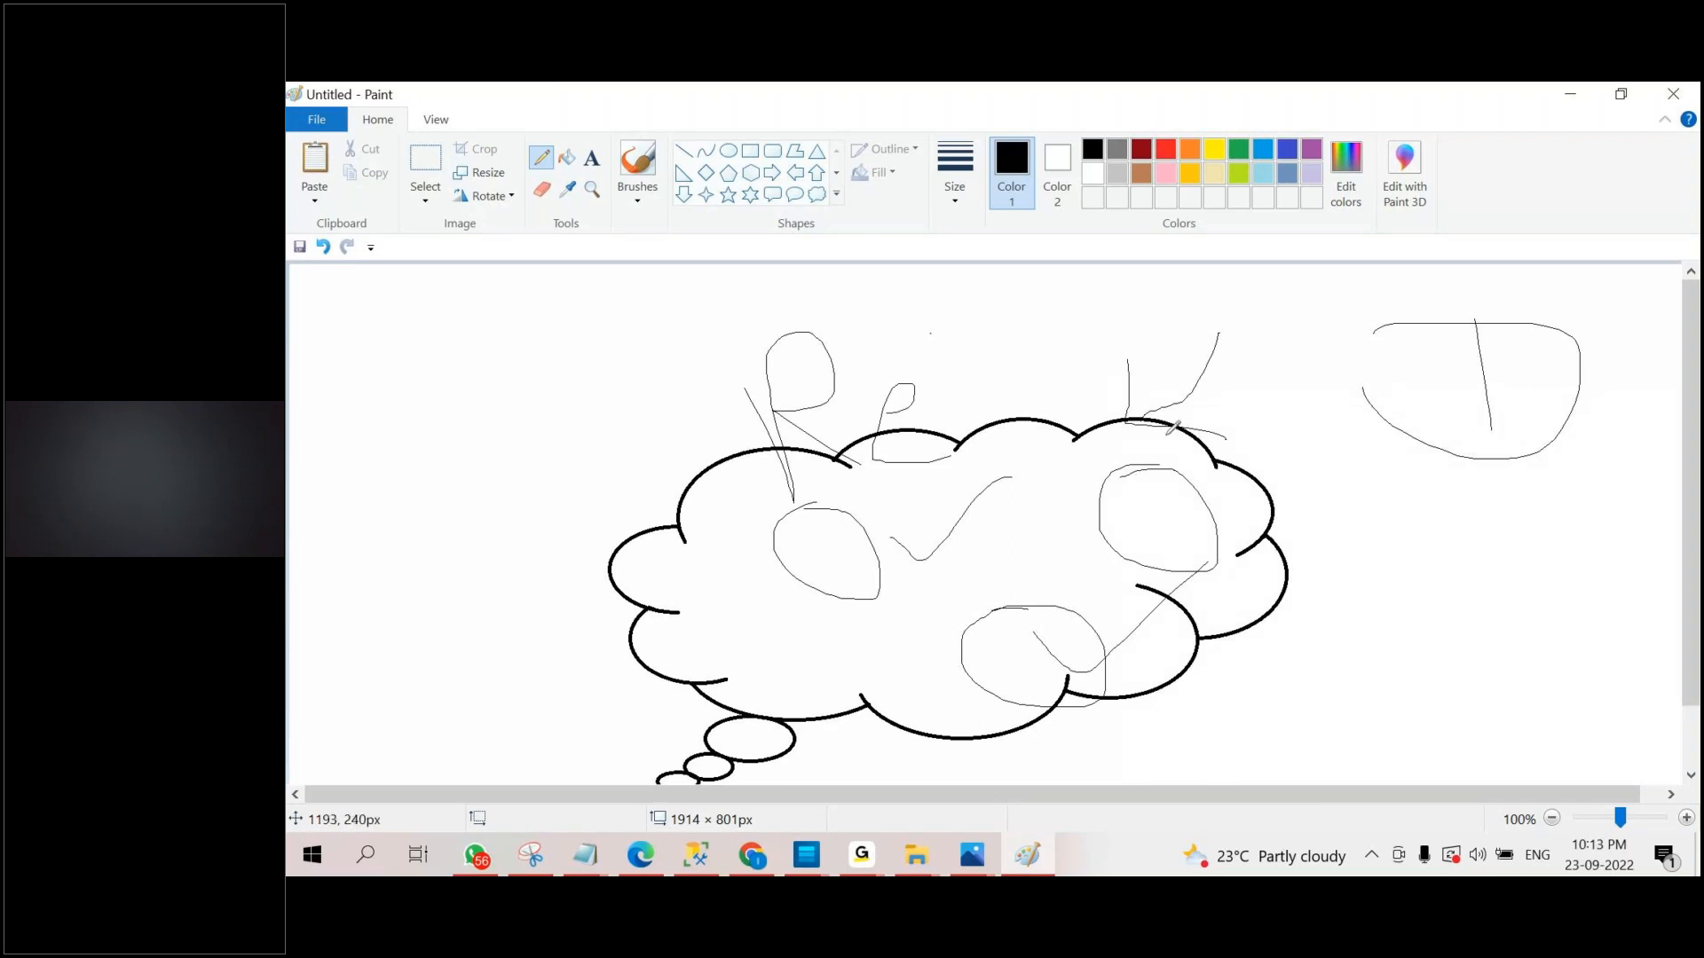
pyautogui.moveTo(1425, 436); pyautogui.dragTo(1274, 500)
pyautogui.moveTo(519, 308)
pyautogui.mouseDown()
pyautogui.moveTo(697, 453)
pyautogui.moveTo(729, 364)
pyautogui.mouseUp()
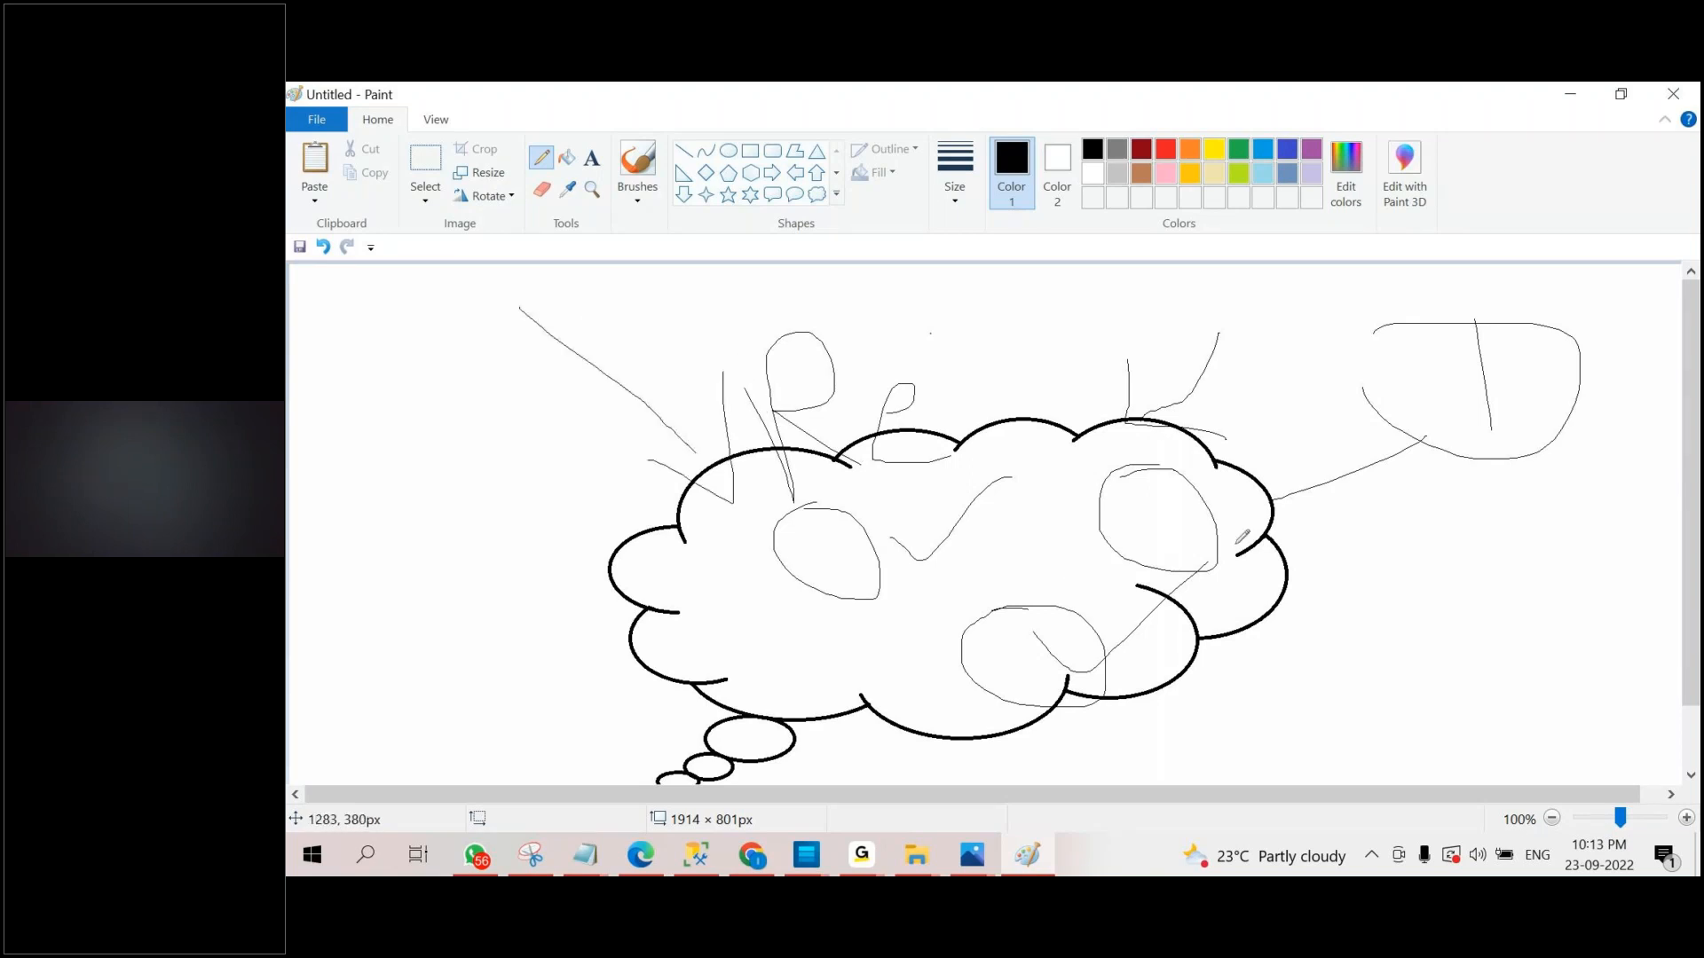
pyautogui.moveTo(671, 473)
pyautogui.mouseDown()
pyautogui.moveTo(1025, 413)
pyautogui.moveTo(1224, 657)
pyautogui.moveTo(644, 521)
pyautogui.mouseUp()
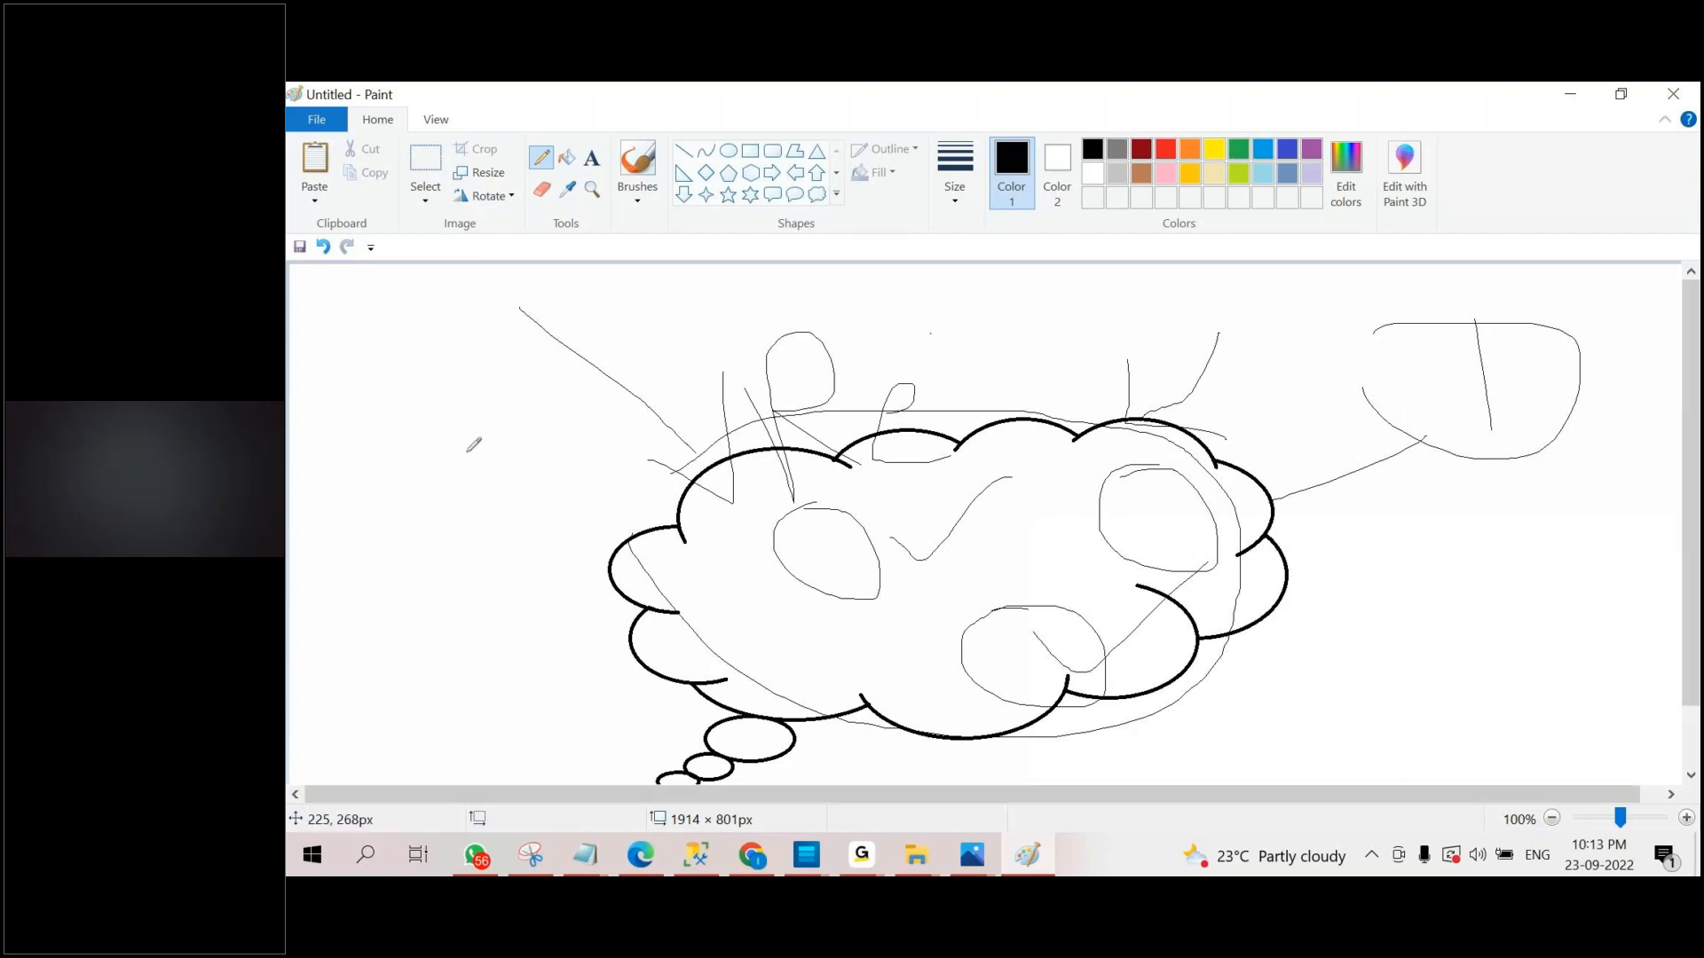
# Pencil outer circles around the cloud, labelling one "m" and another with initials, and add an arrow mark to the unlabelled one.
pyautogui.moveTo(388, 317); pyautogui.dragTo(387, 335)
pyautogui.moveTo(379, 437)
pyautogui.mouseDown()
pyautogui.moveTo(426, 325)
pyautogui.moveTo(435, 392)
pyautogui.mouseUp()
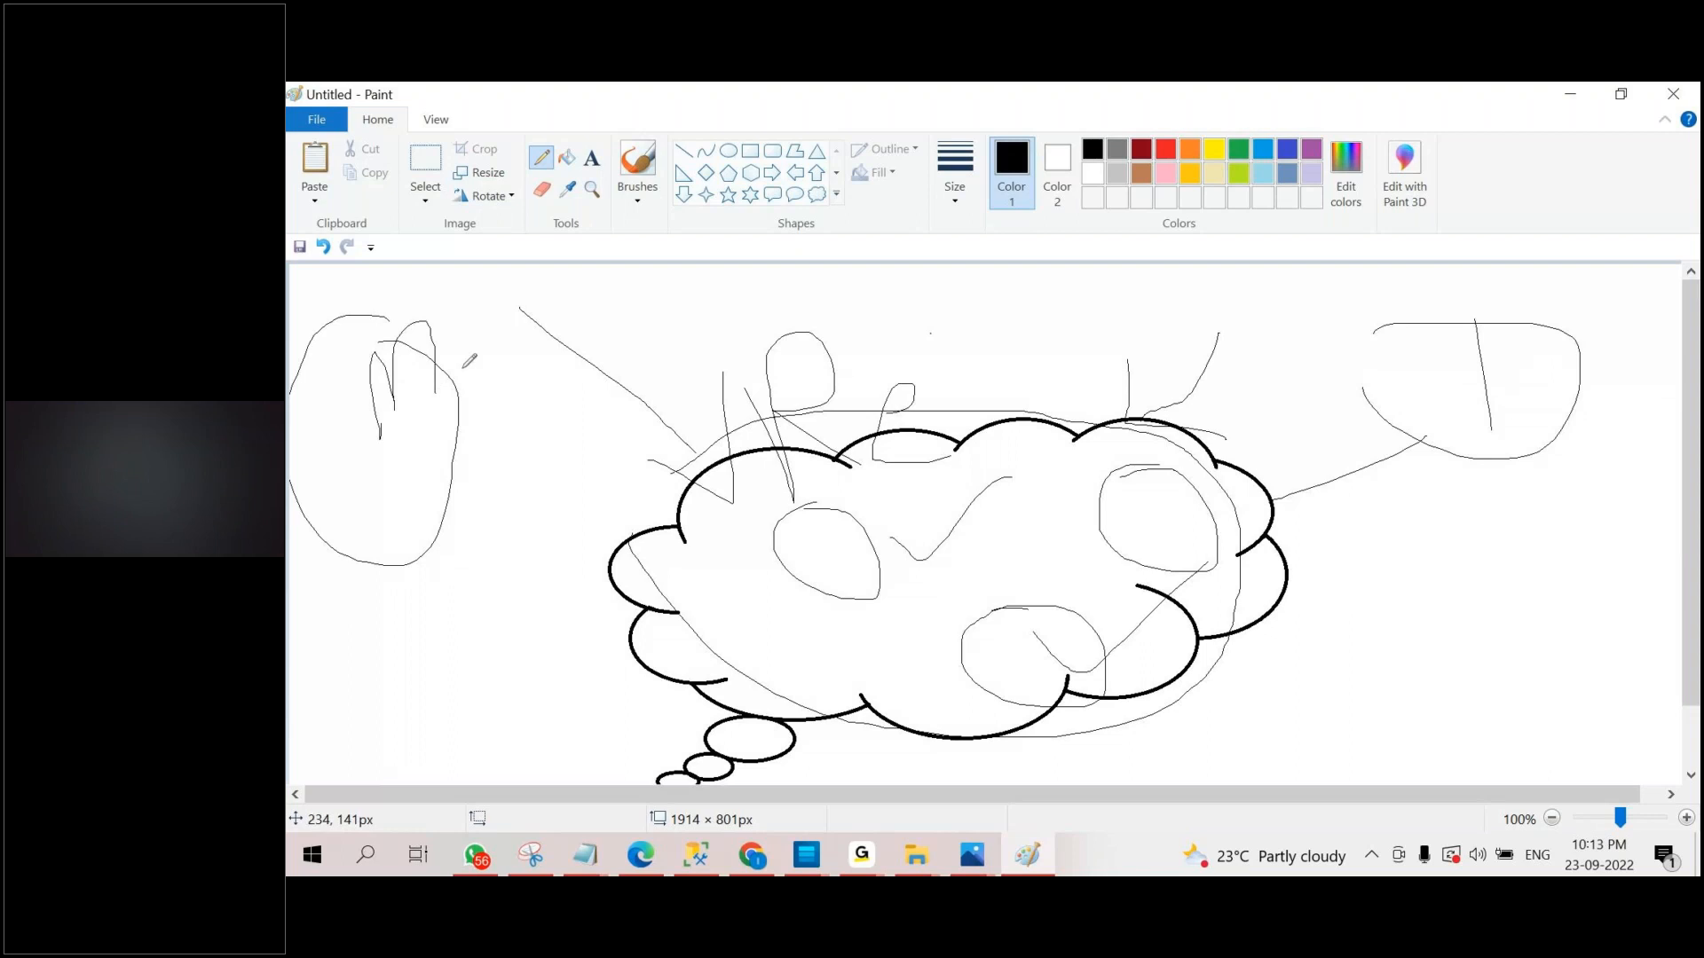
pyautogui.moveTo(492, 569)
pyautogui.mouseDown()
pyautogui.moveTo(448, 557)
pyautogui.moveTo(442, 589)
pyautogui.mouseUp()
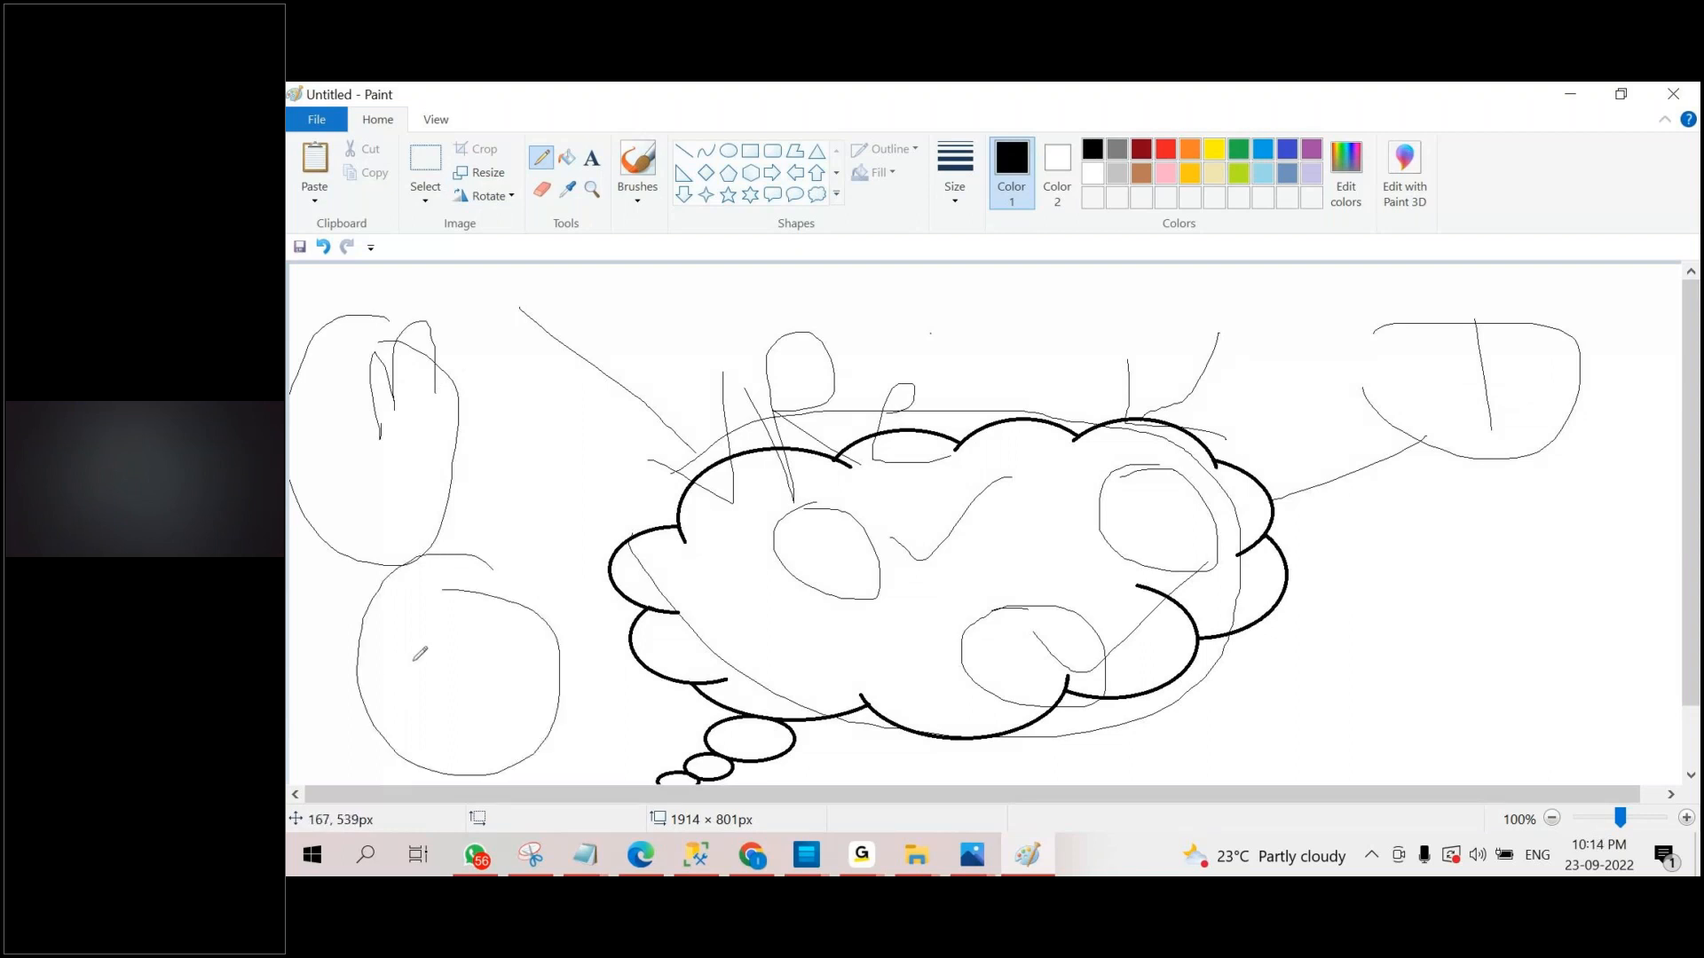
pyautogui.moveTo(592, 569); pyautogui.dragTo(529, 654)
pyautogui.moveTo(533, 588); pyautogui.dragTo(605, 711)
pyautogui.moveTo(1570, 541)
pyautogui.mouseDown()
pyautogui.moveTo(1563, 525)
pyautogui.moveTo(1601, 581)
pyautogui.moveTo(1566, 566)
pyautogui.mouseUp()
pyautogui.moveTo(1471, 630)
pyautogui.mouseDown()
pyautogui.moveTo(1468, 682)
pyautogui.moveTo(1500, 628)
pyautogui.moveTo(1593, 657)
pyautogui.moveTo(1617, 698)
pyautogui.mouseUp()
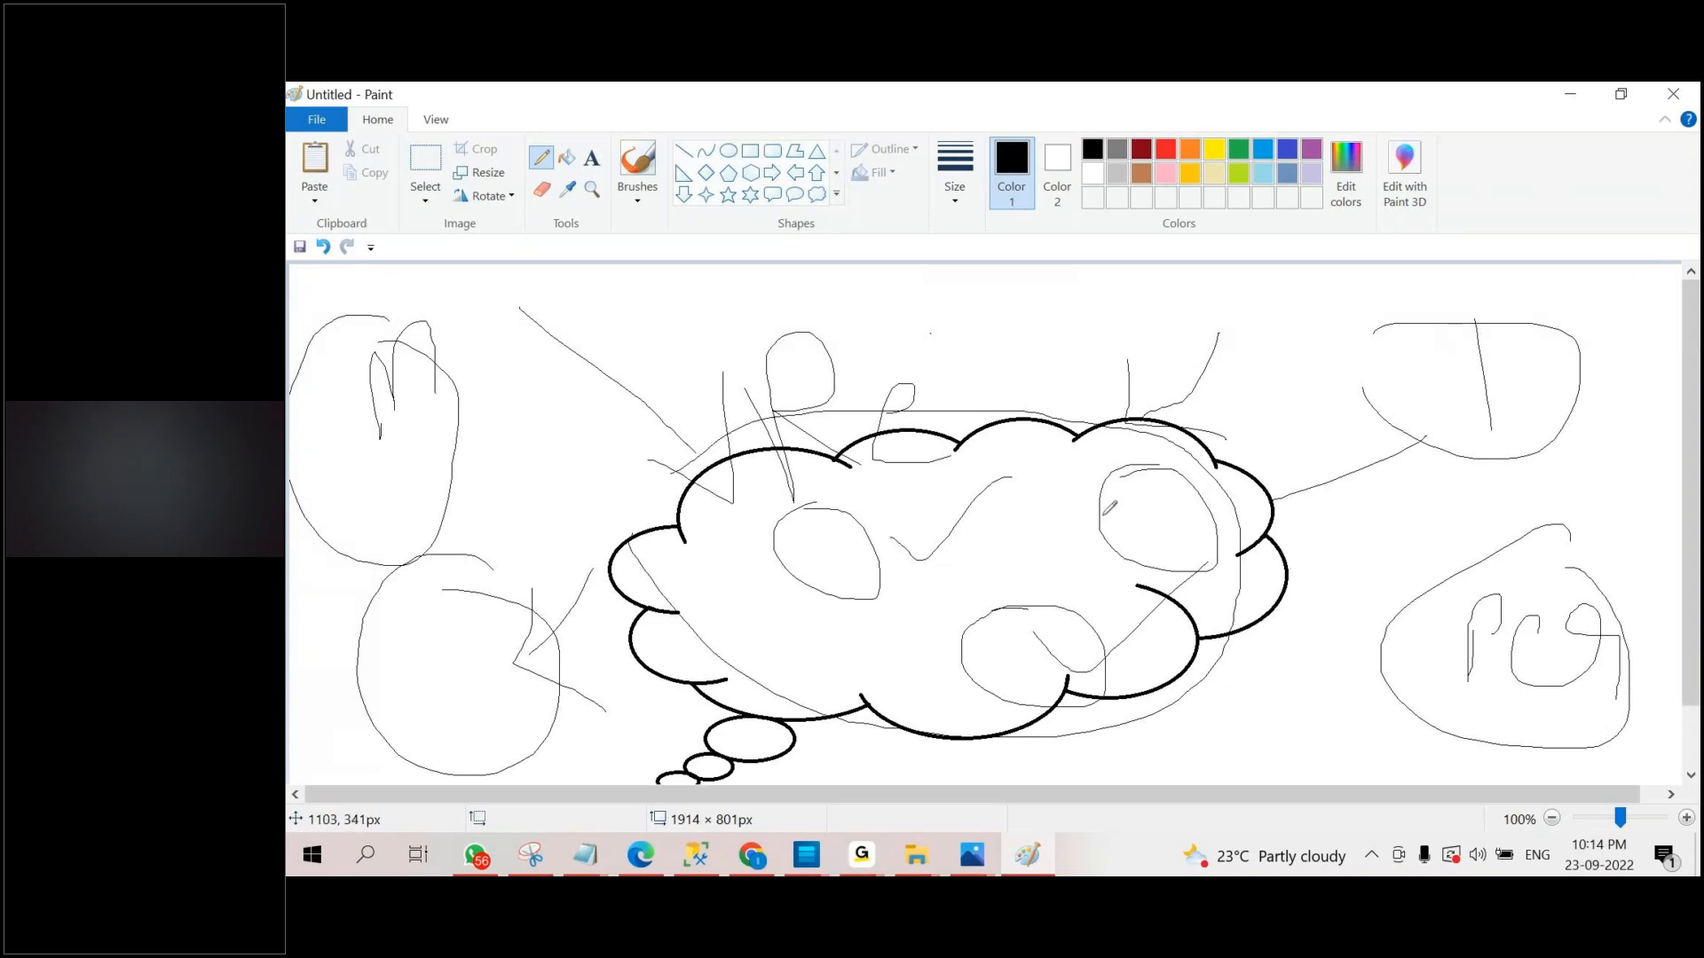
# Switch back to the Create SQL Database form in Chrome and enter dba as the database name.
pyautogui.click(751, 854)
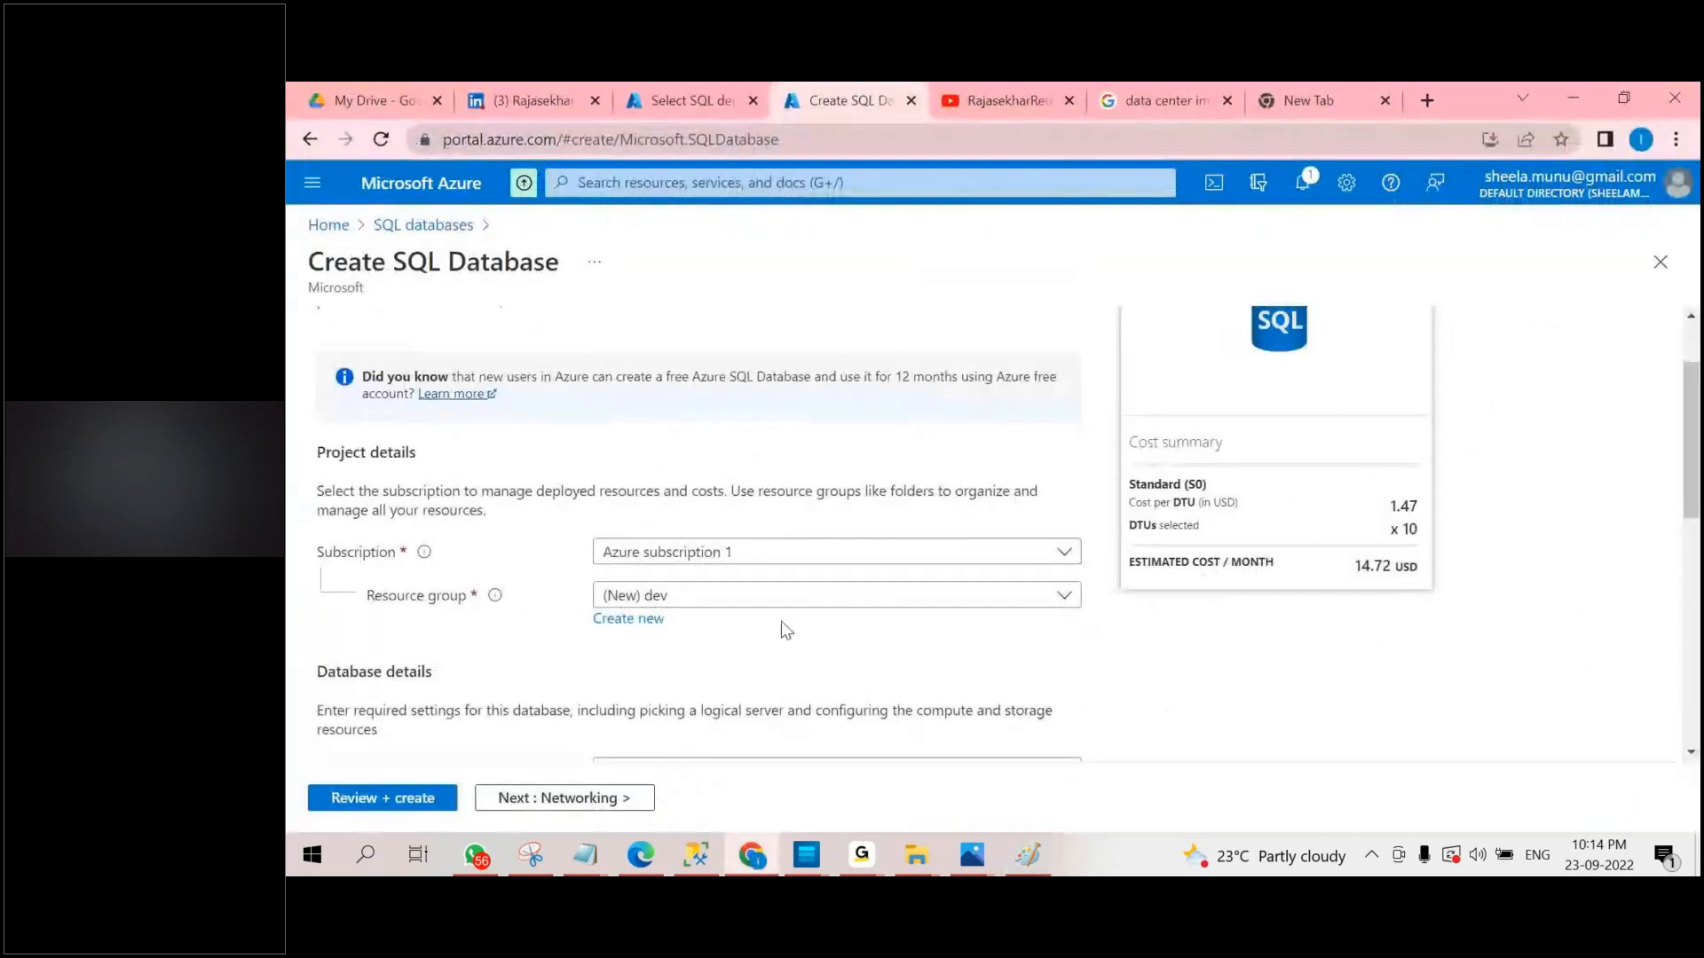
pyautogui.scroll(-1, 787, 630)
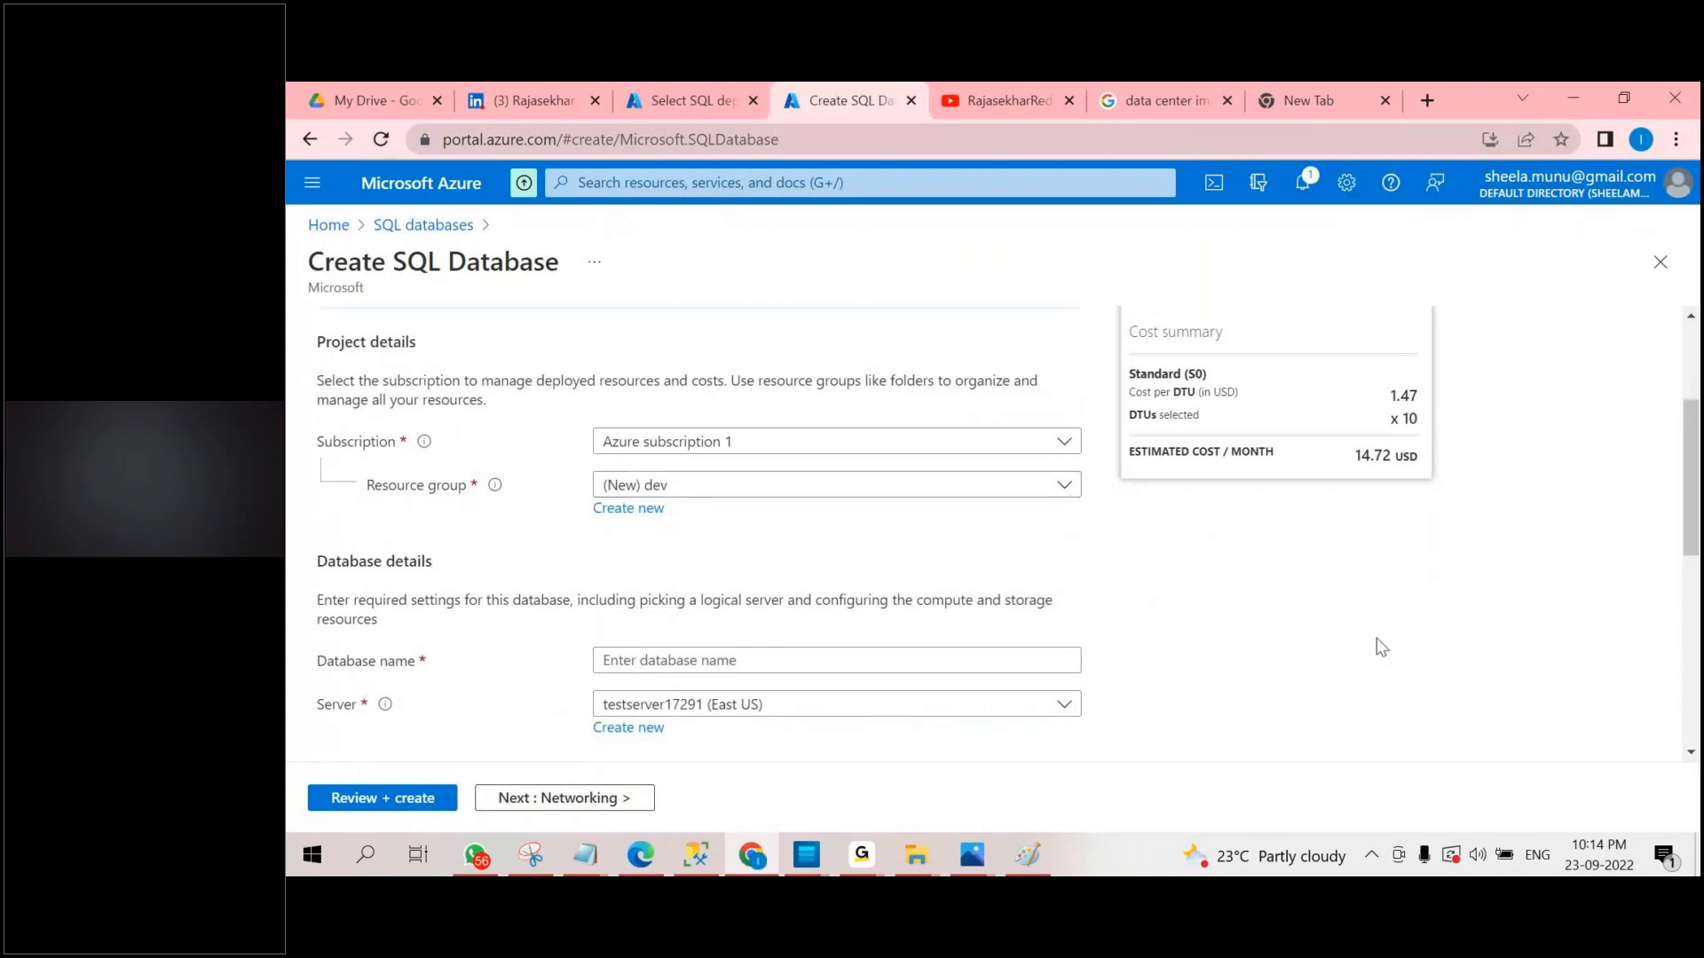
pyautogui.moveTo(493, 491)
pyautogui.scroll(-1, 1333, 667)
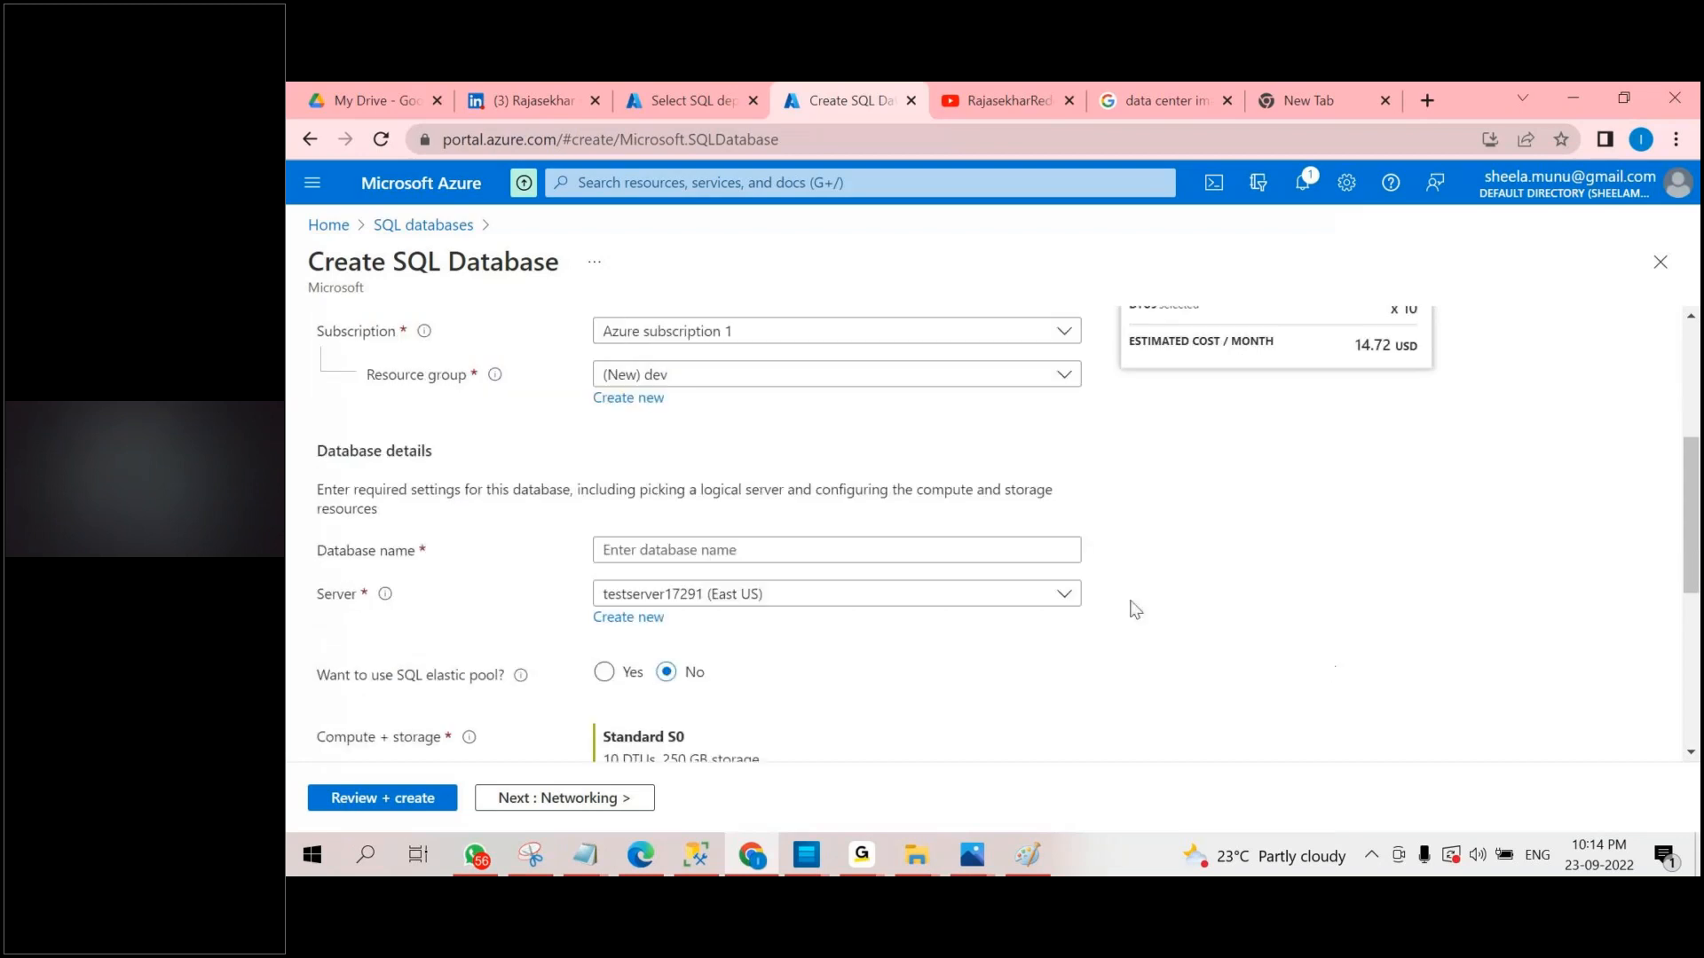
pyautogui.click(790, 547)
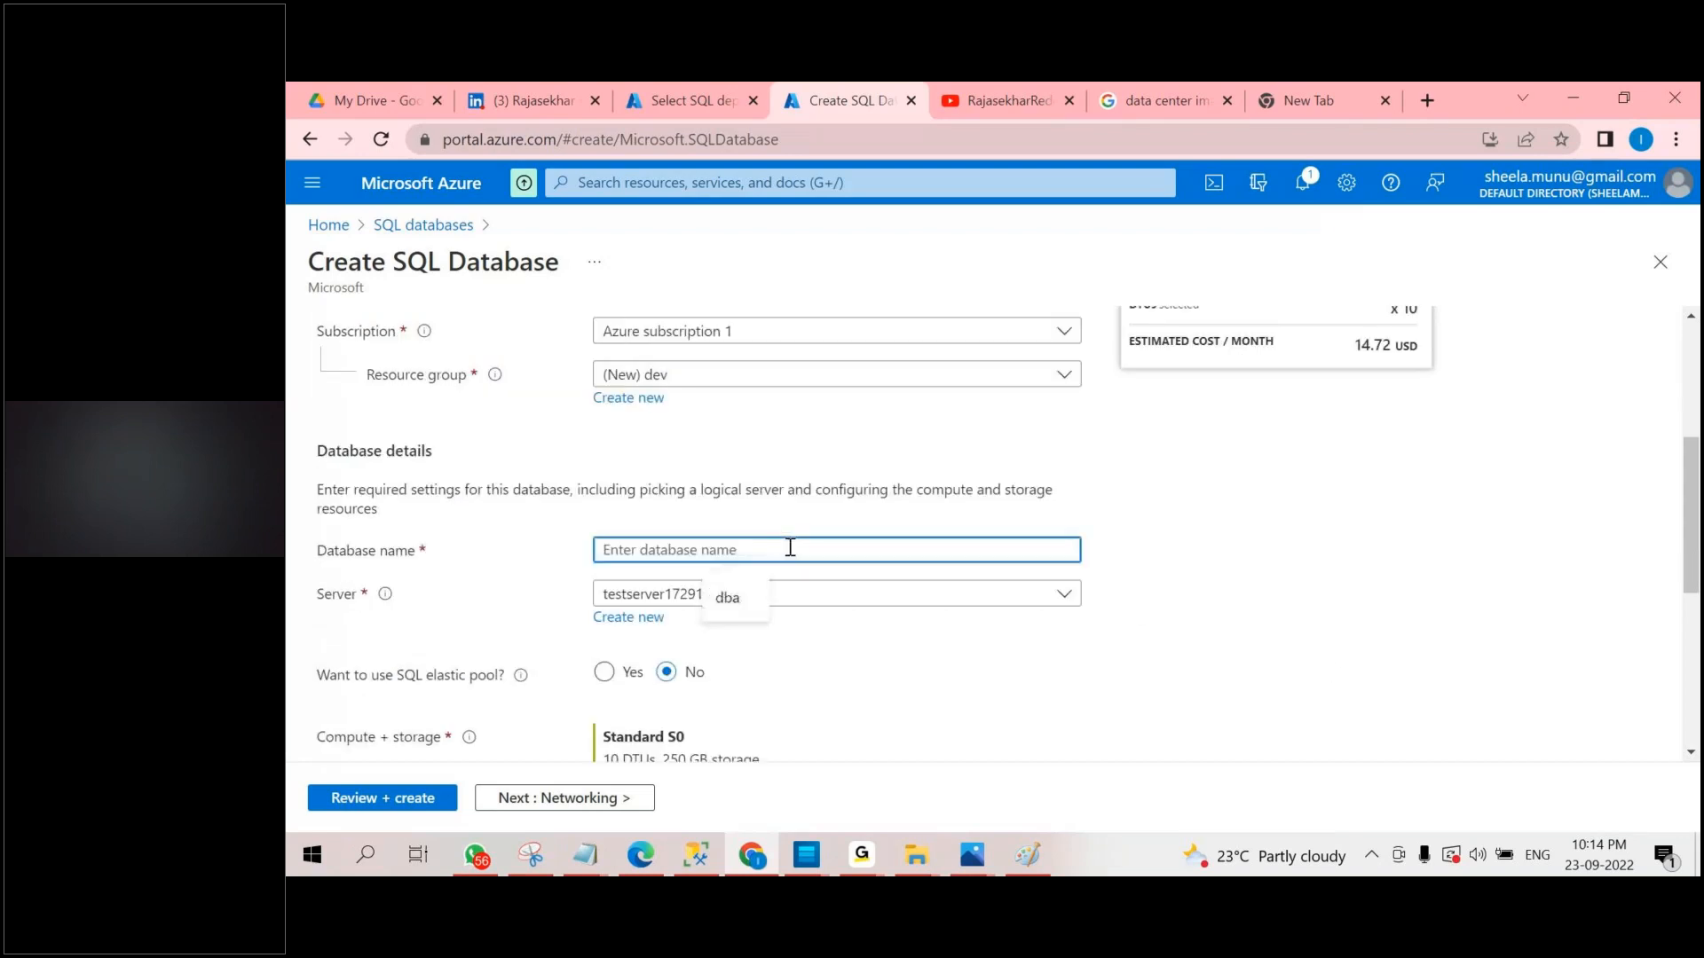
pyautogui.write('dba')
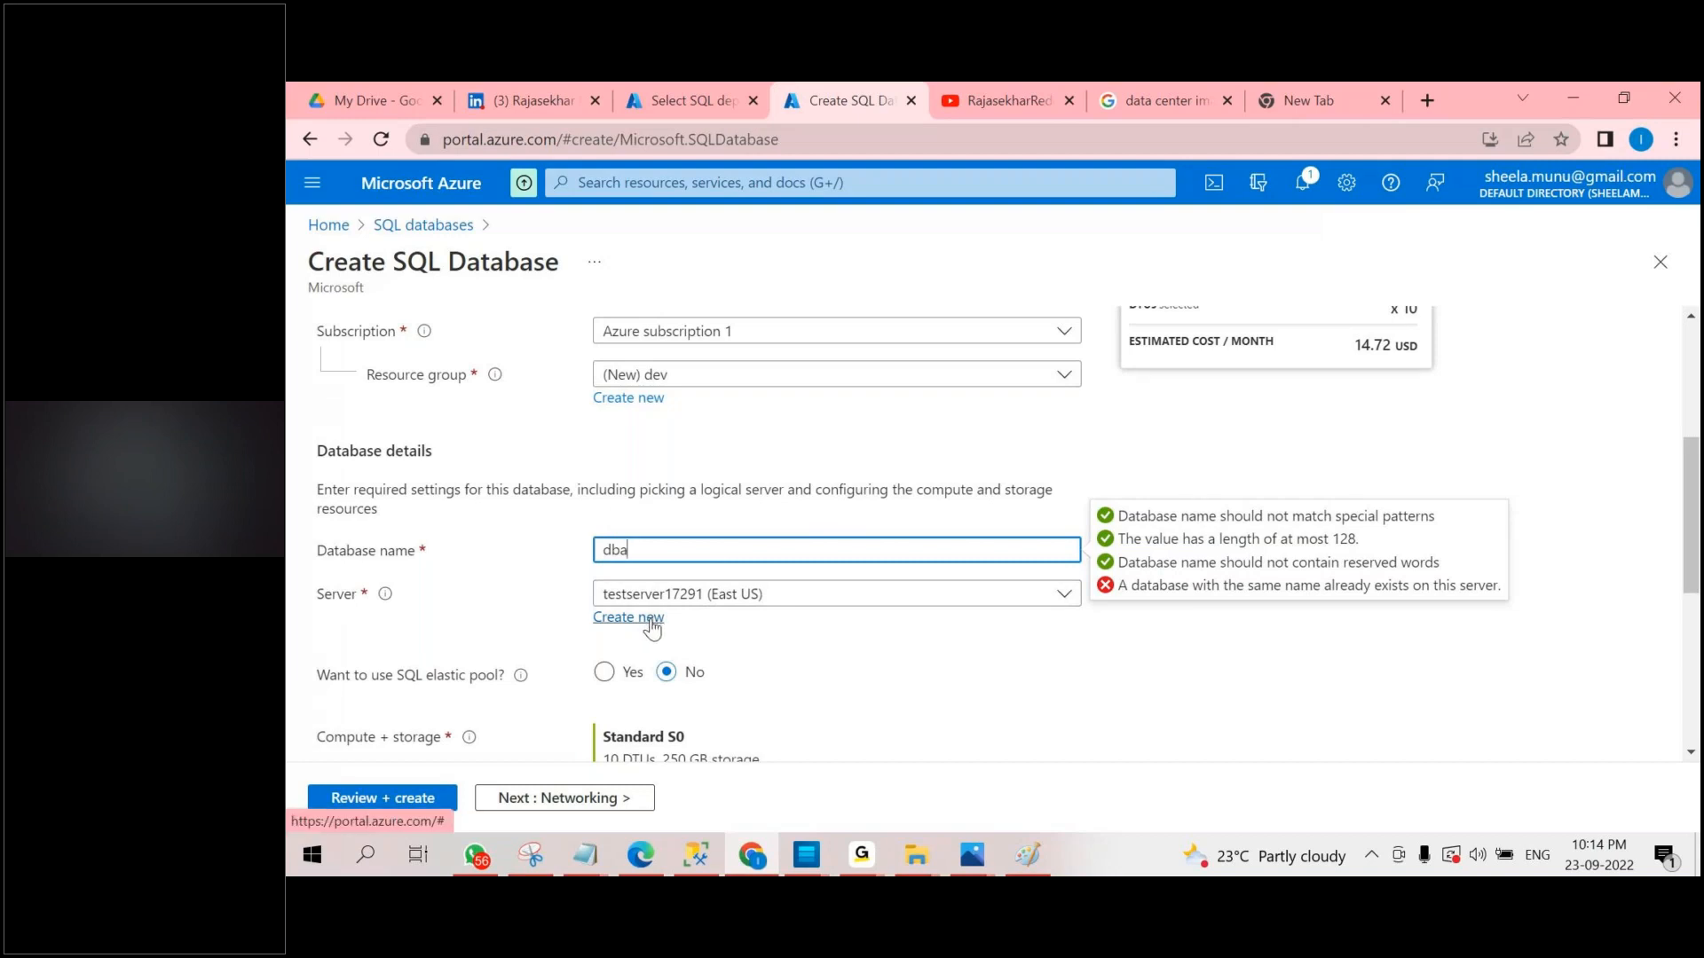
# Check the available servers, start creating a new database server and enter devserver as its name.
pyautogui.click(896, 599)
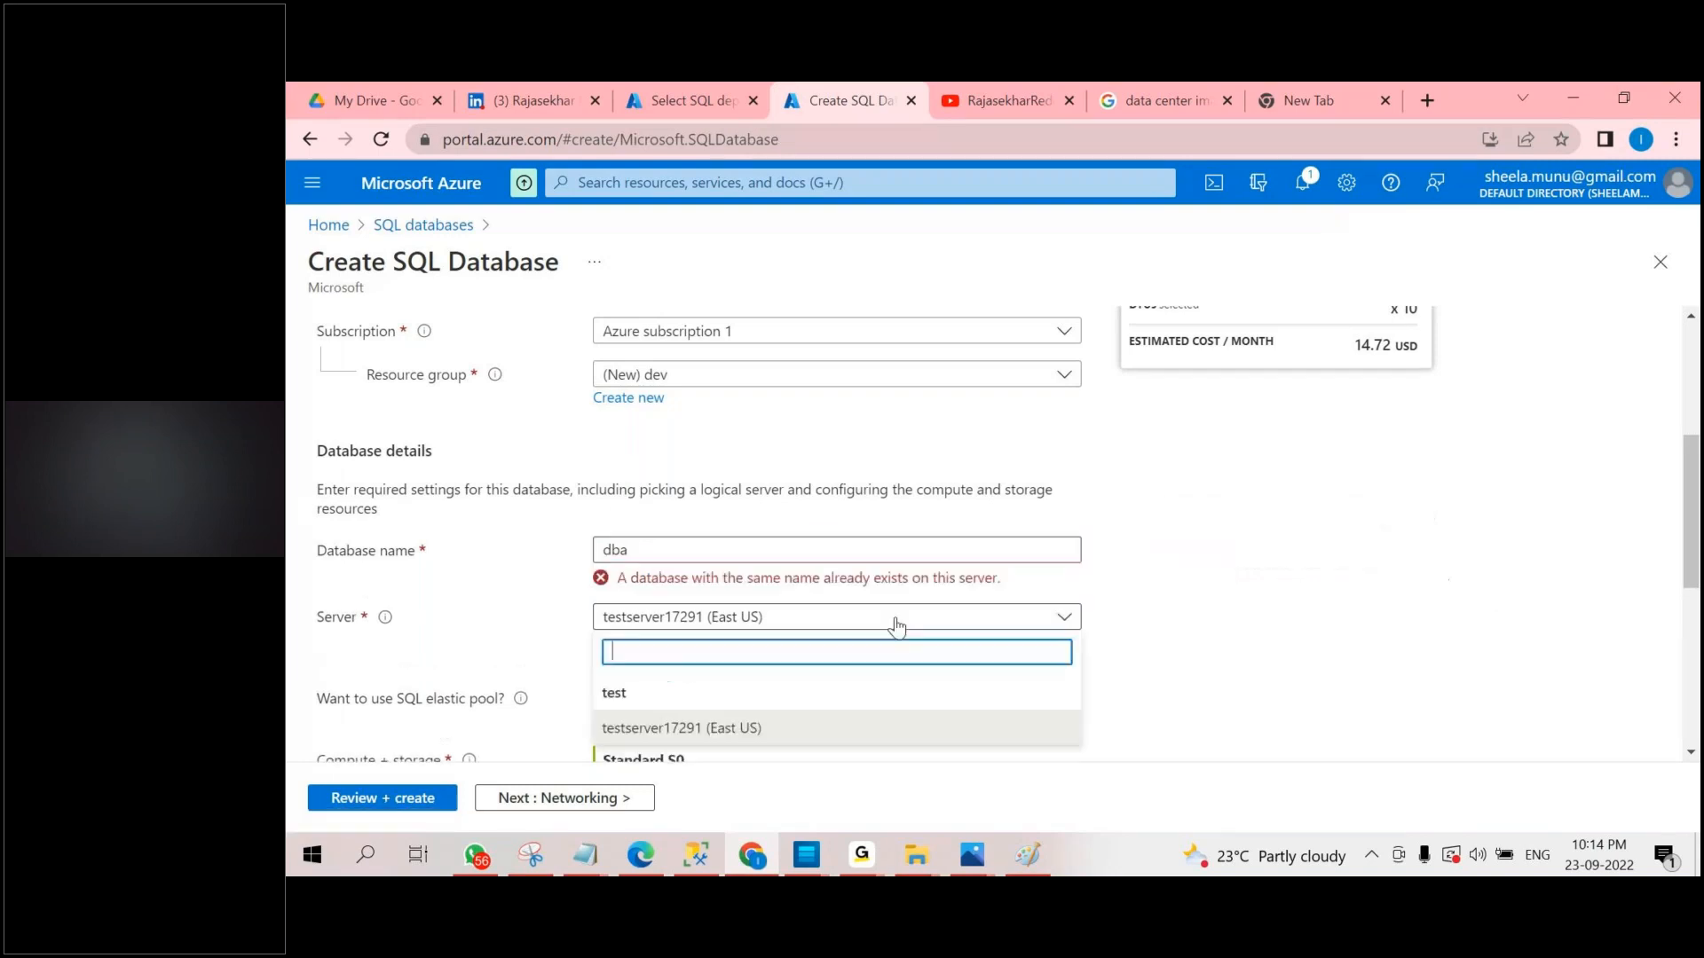
pyautogui.scroll(-1, 916, 628)
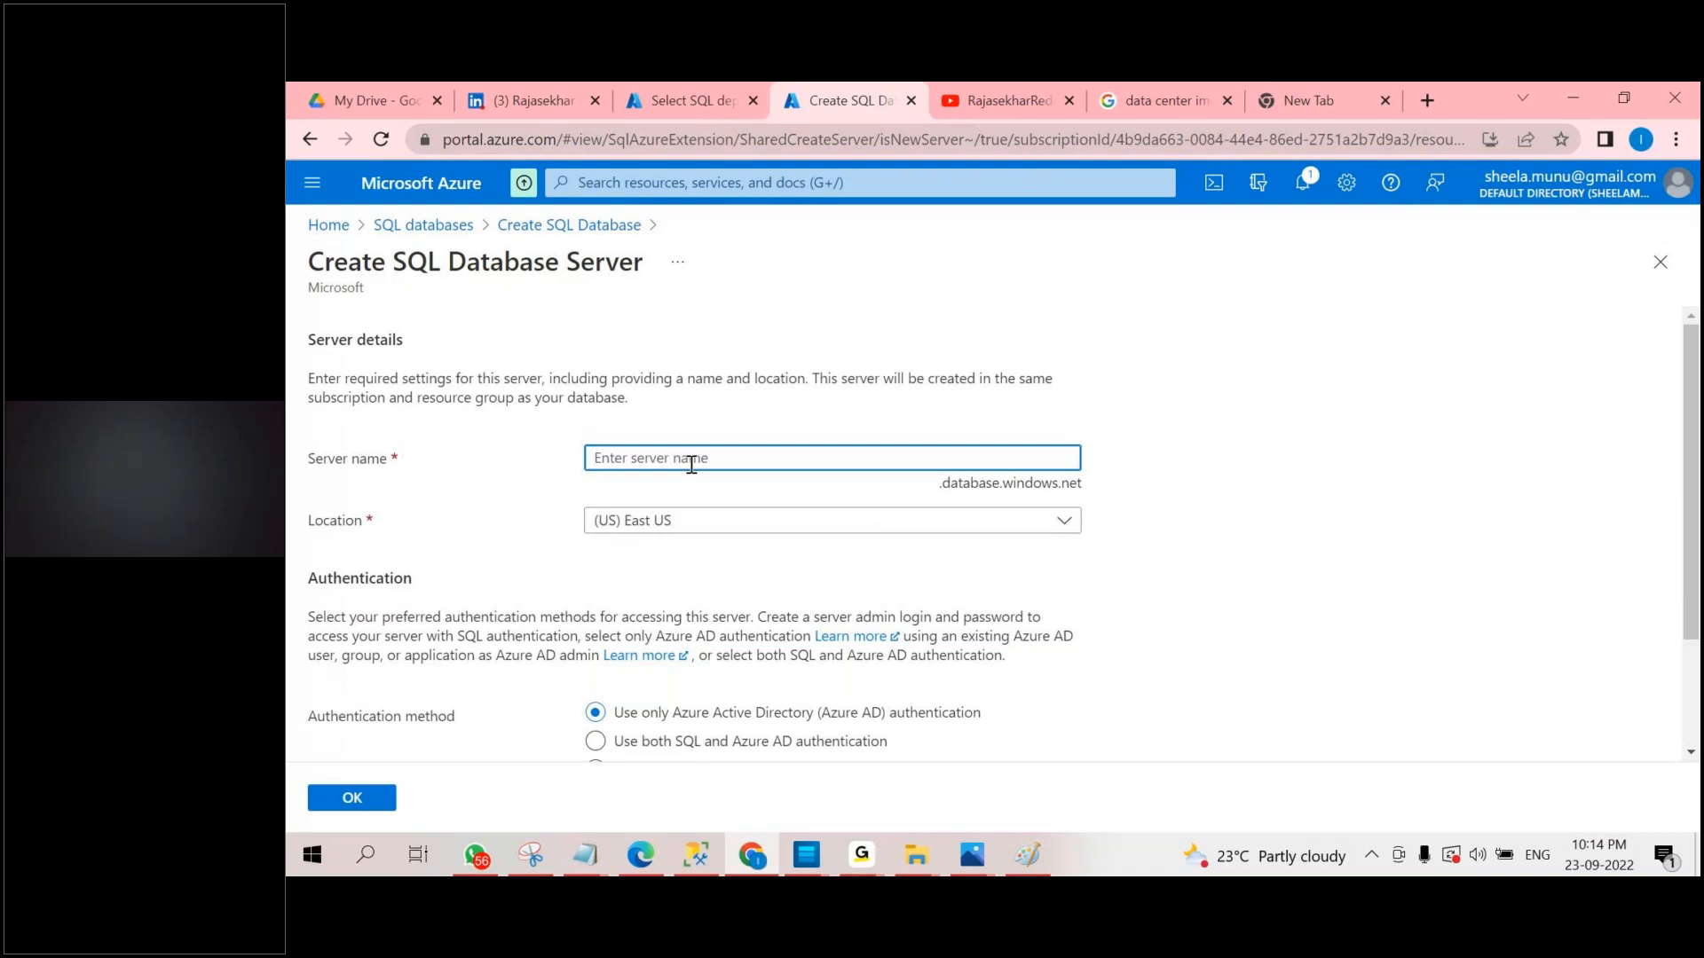
pyautogui.write('devsrever')
pyautogui.press('BackSpace')
pyautogui.press('BackSpace')
pyautogui.press('BackSpace')
pyautogui.press('BackSpace')
pyautogui.press('BackSpace')
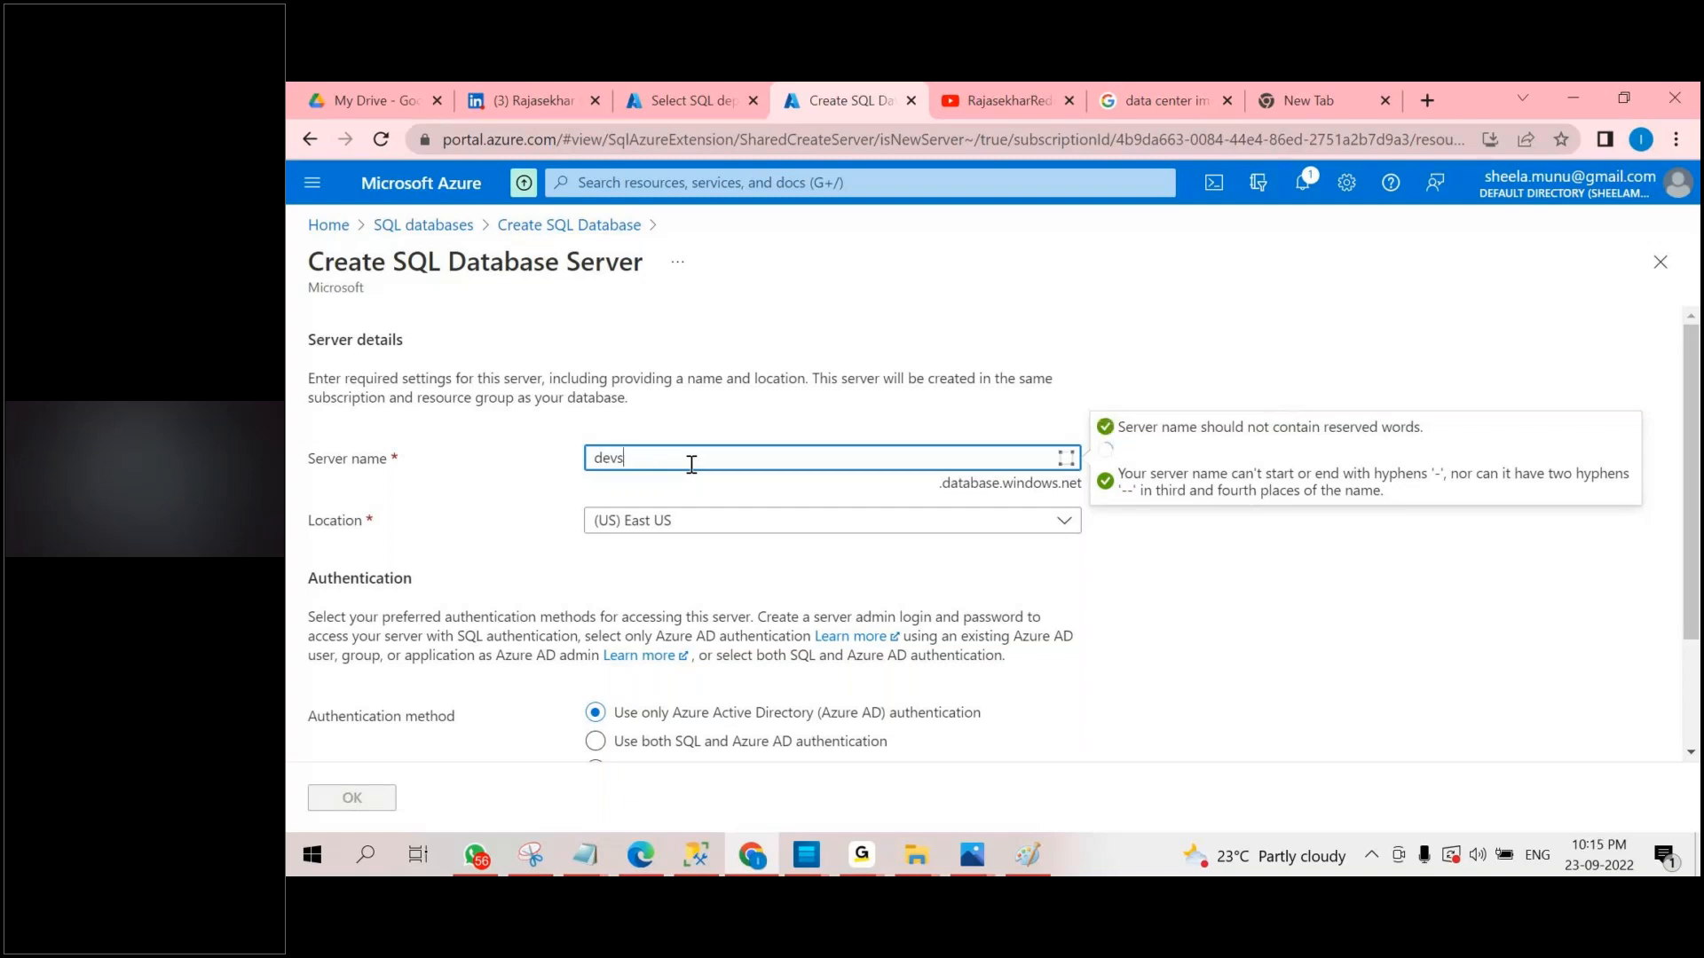
pyautogui.write('erver')
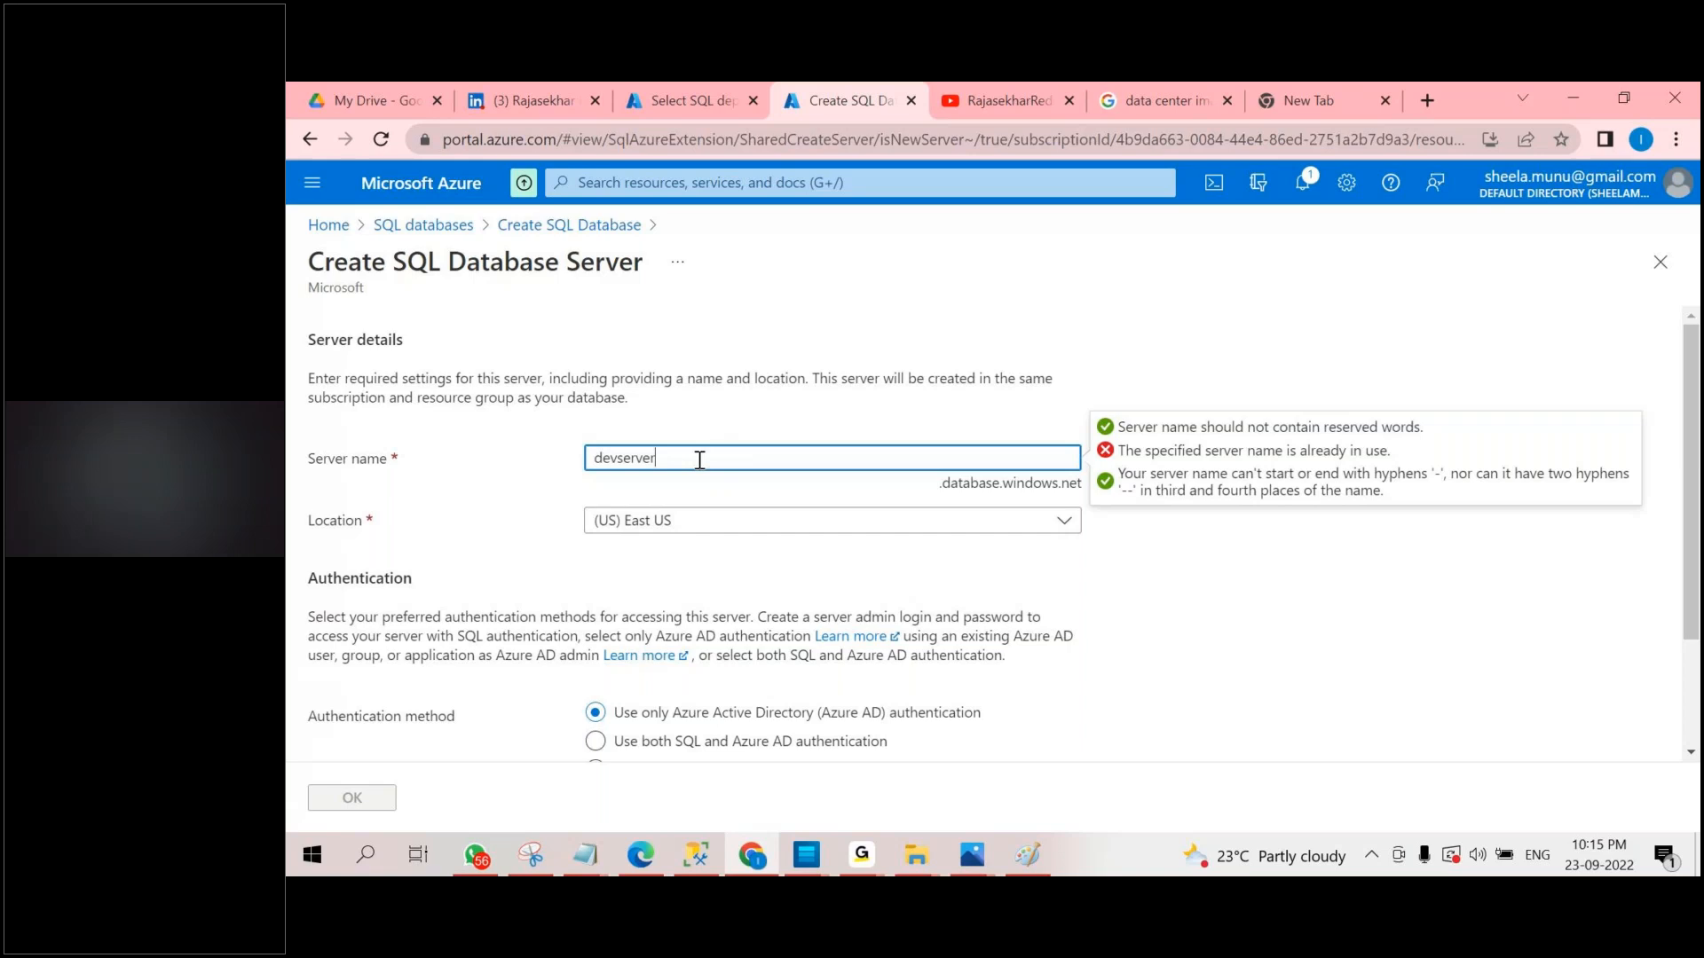
# Change the new server's name to devserver1729.
pyautogui.click(861, 855)
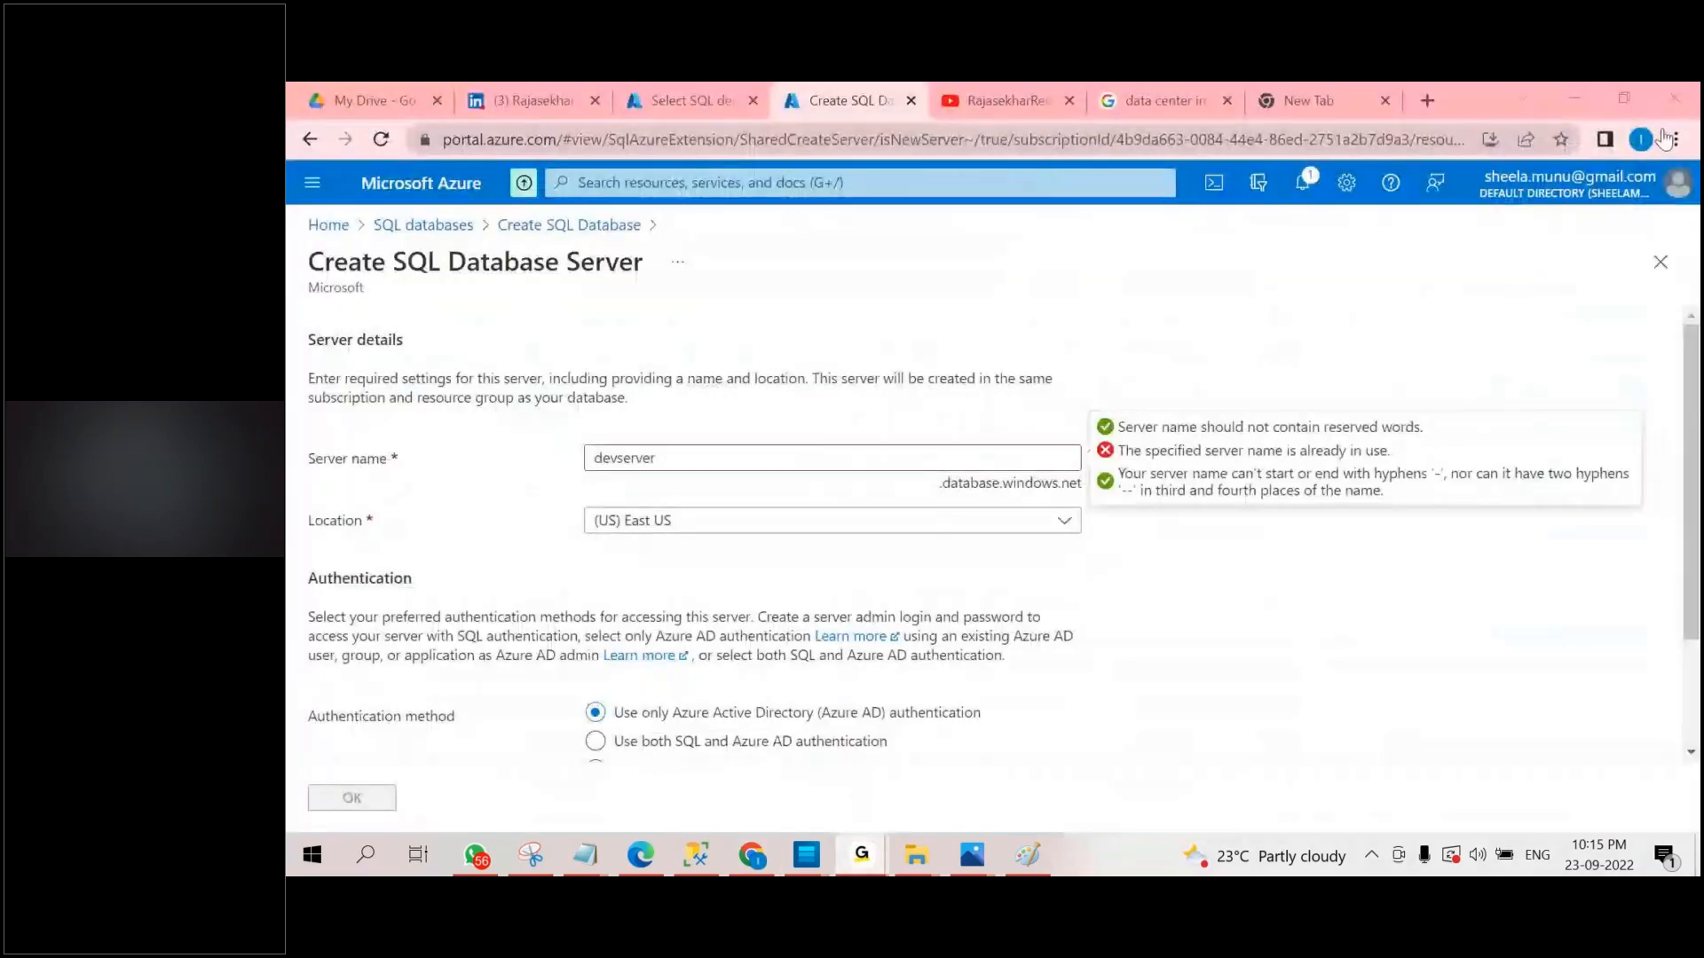
pyautogui.click(698, 456)
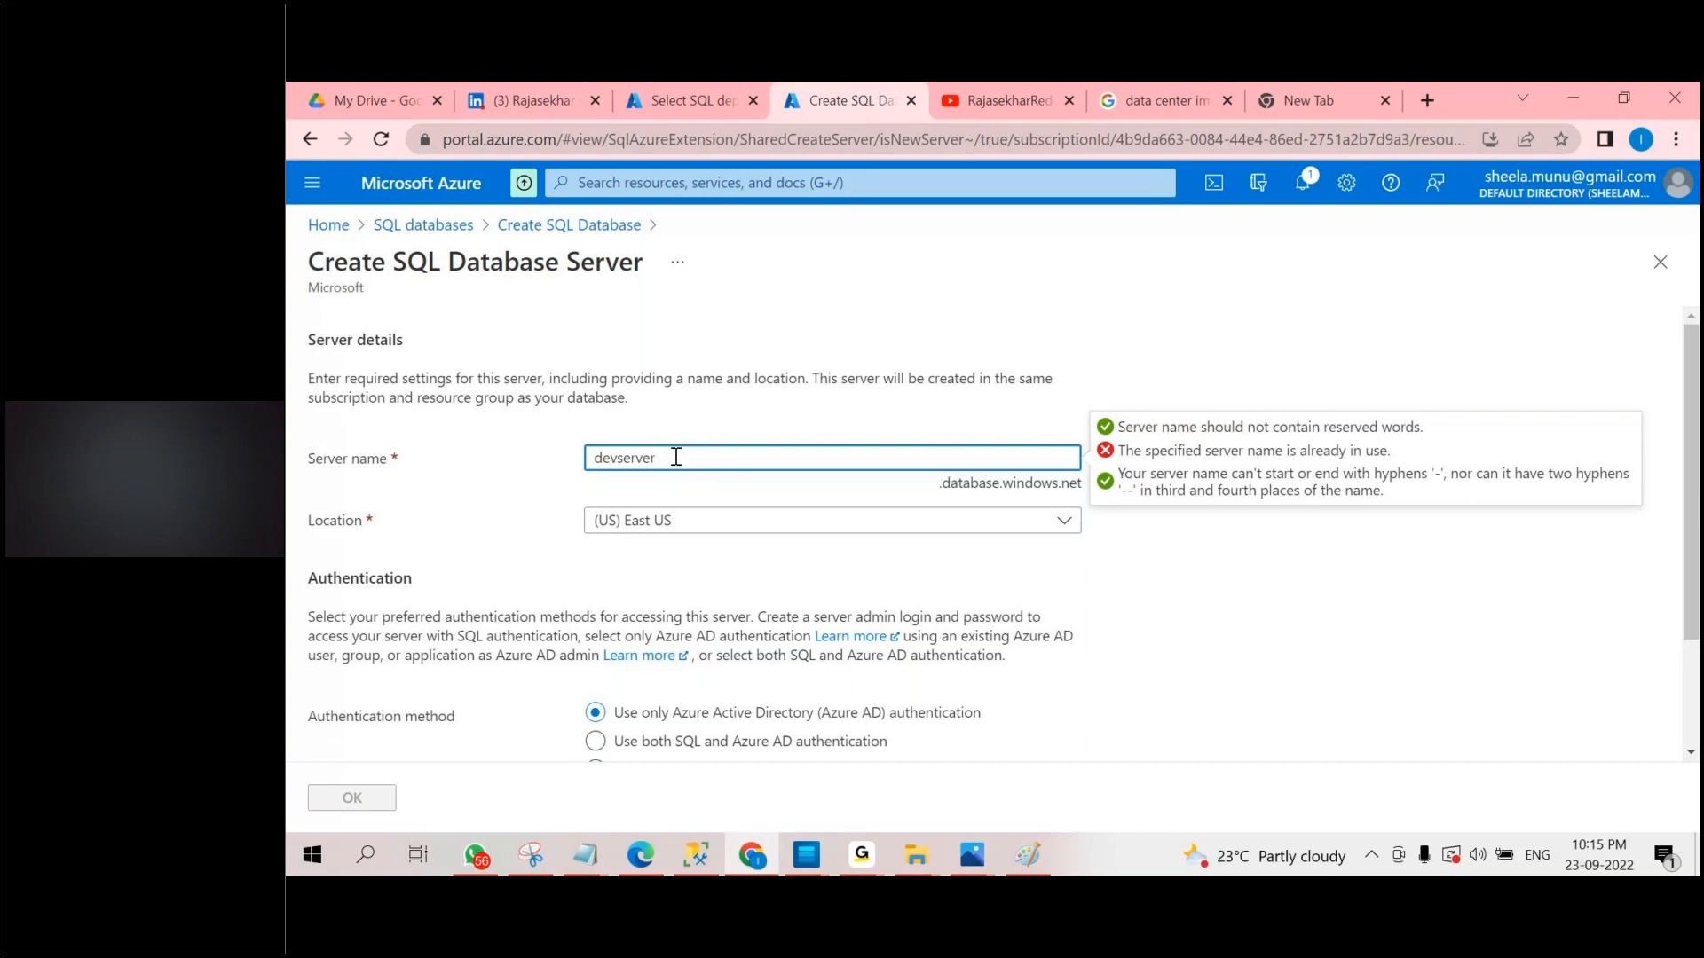
pyautogui.write('1729')
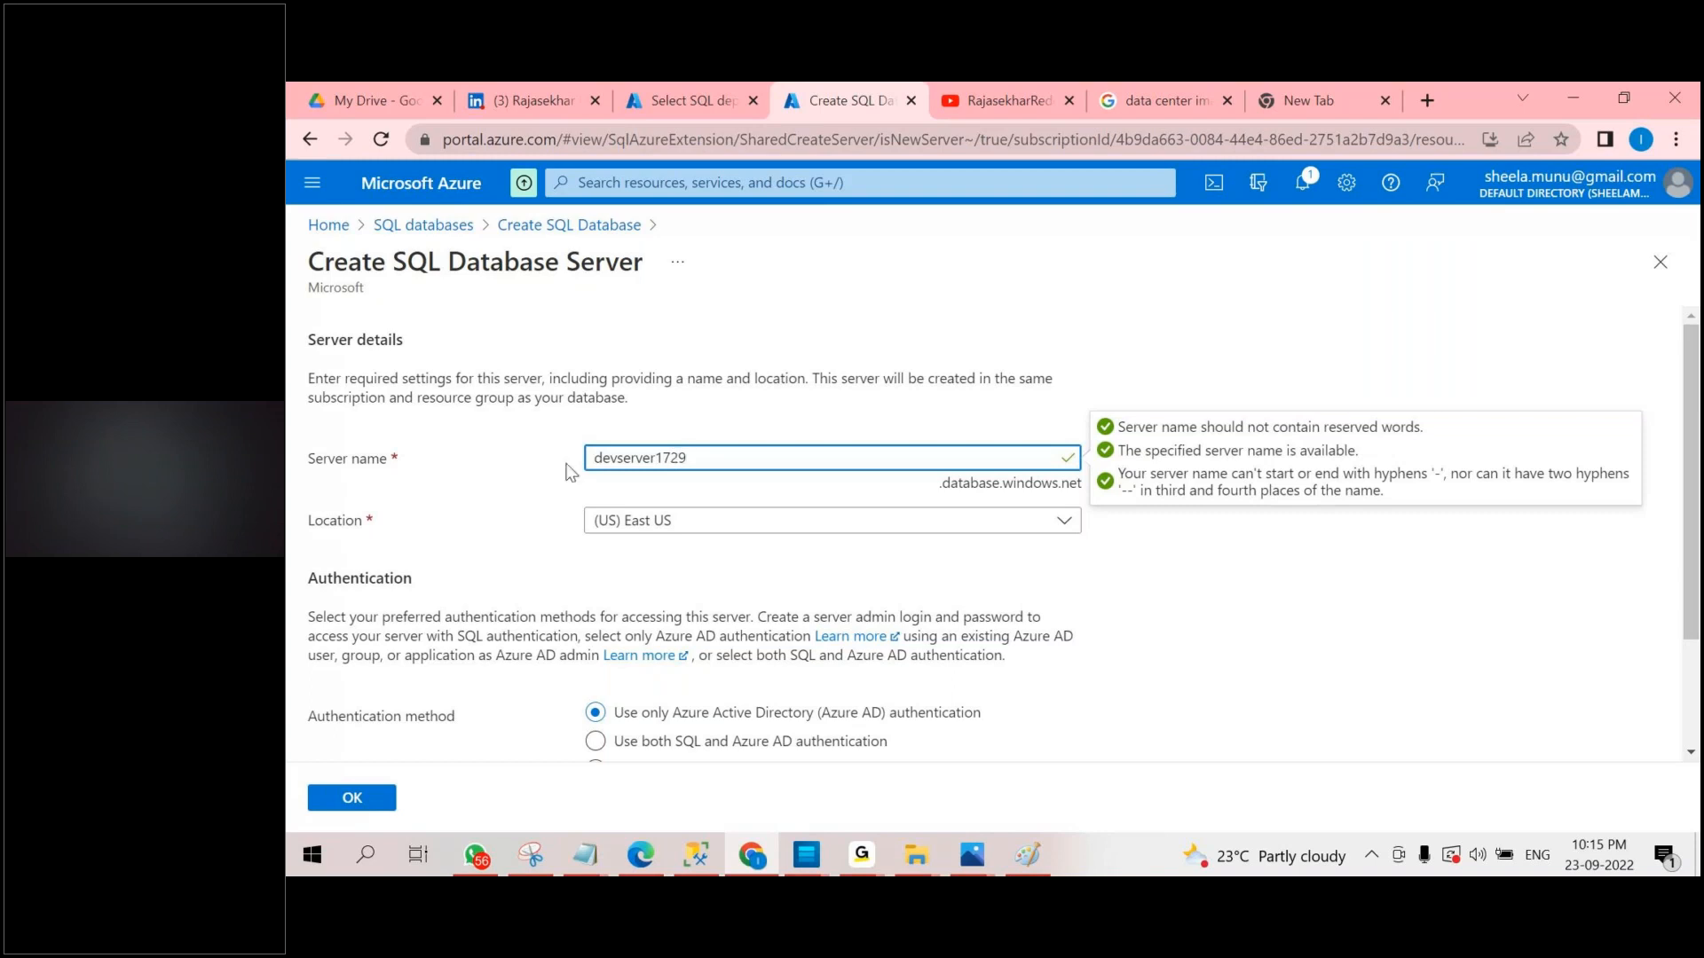
# Highlight the server name together with its .database.windows.net suffix to point out the full server address.
pyautogui.click(1374, 671)
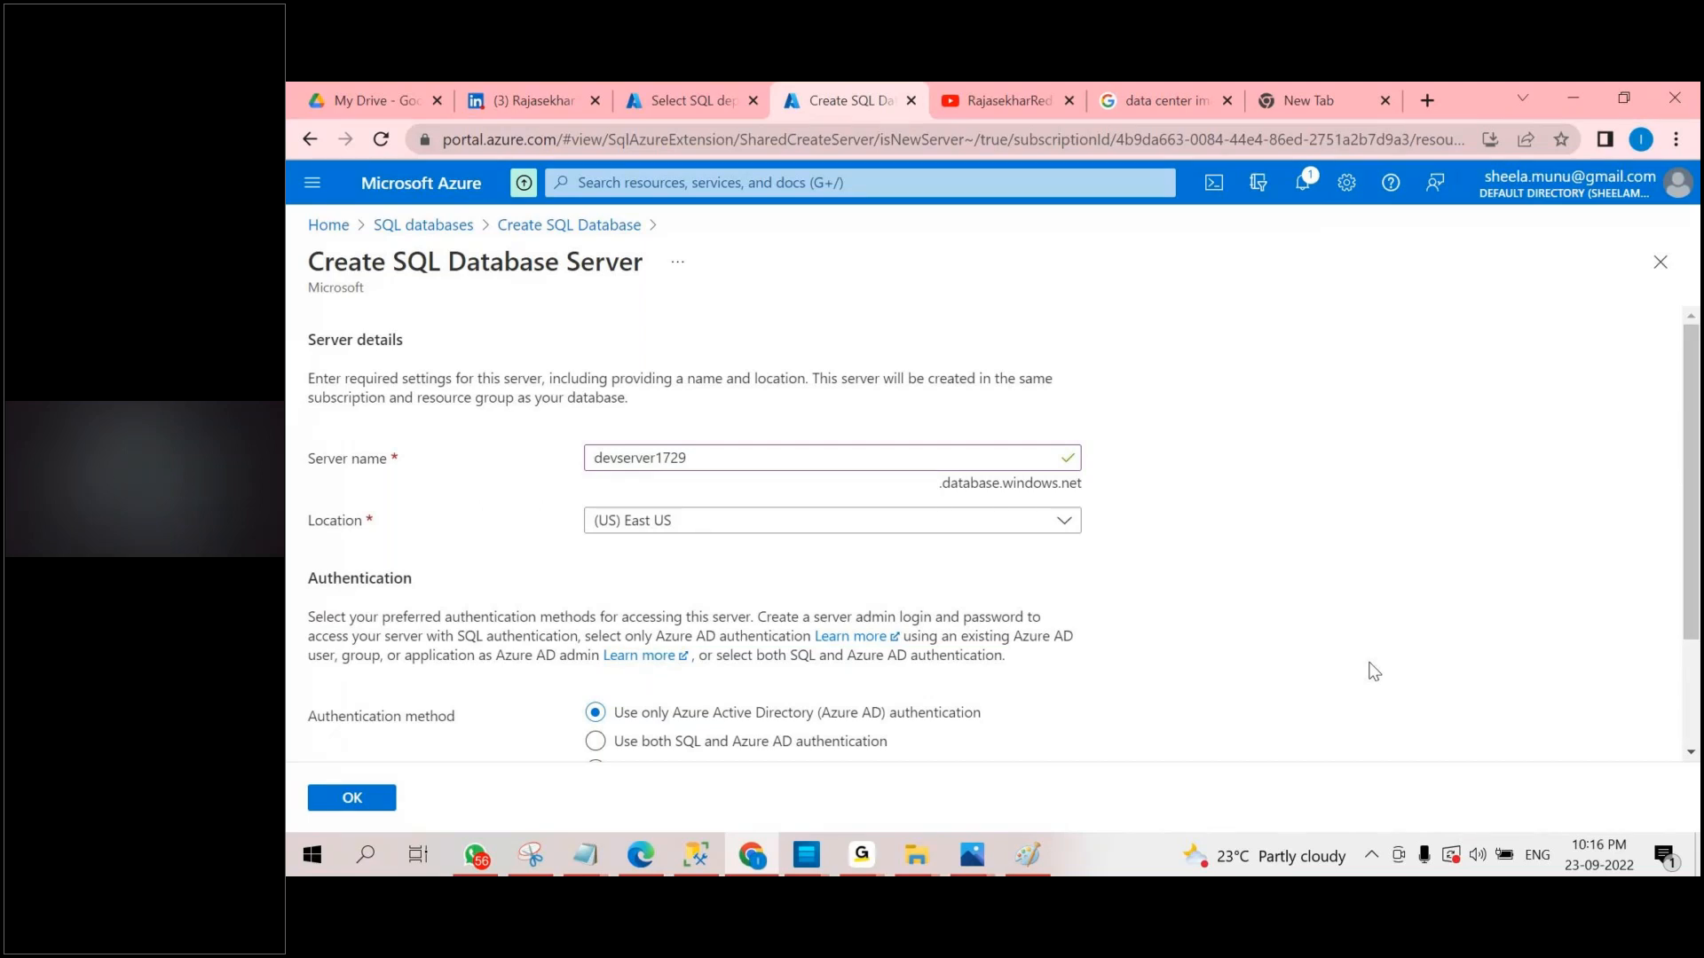
pyautogui.click(594, 459)
pyautogui.moveTo(593, 460); pyautogui.dragTo(688, 460)
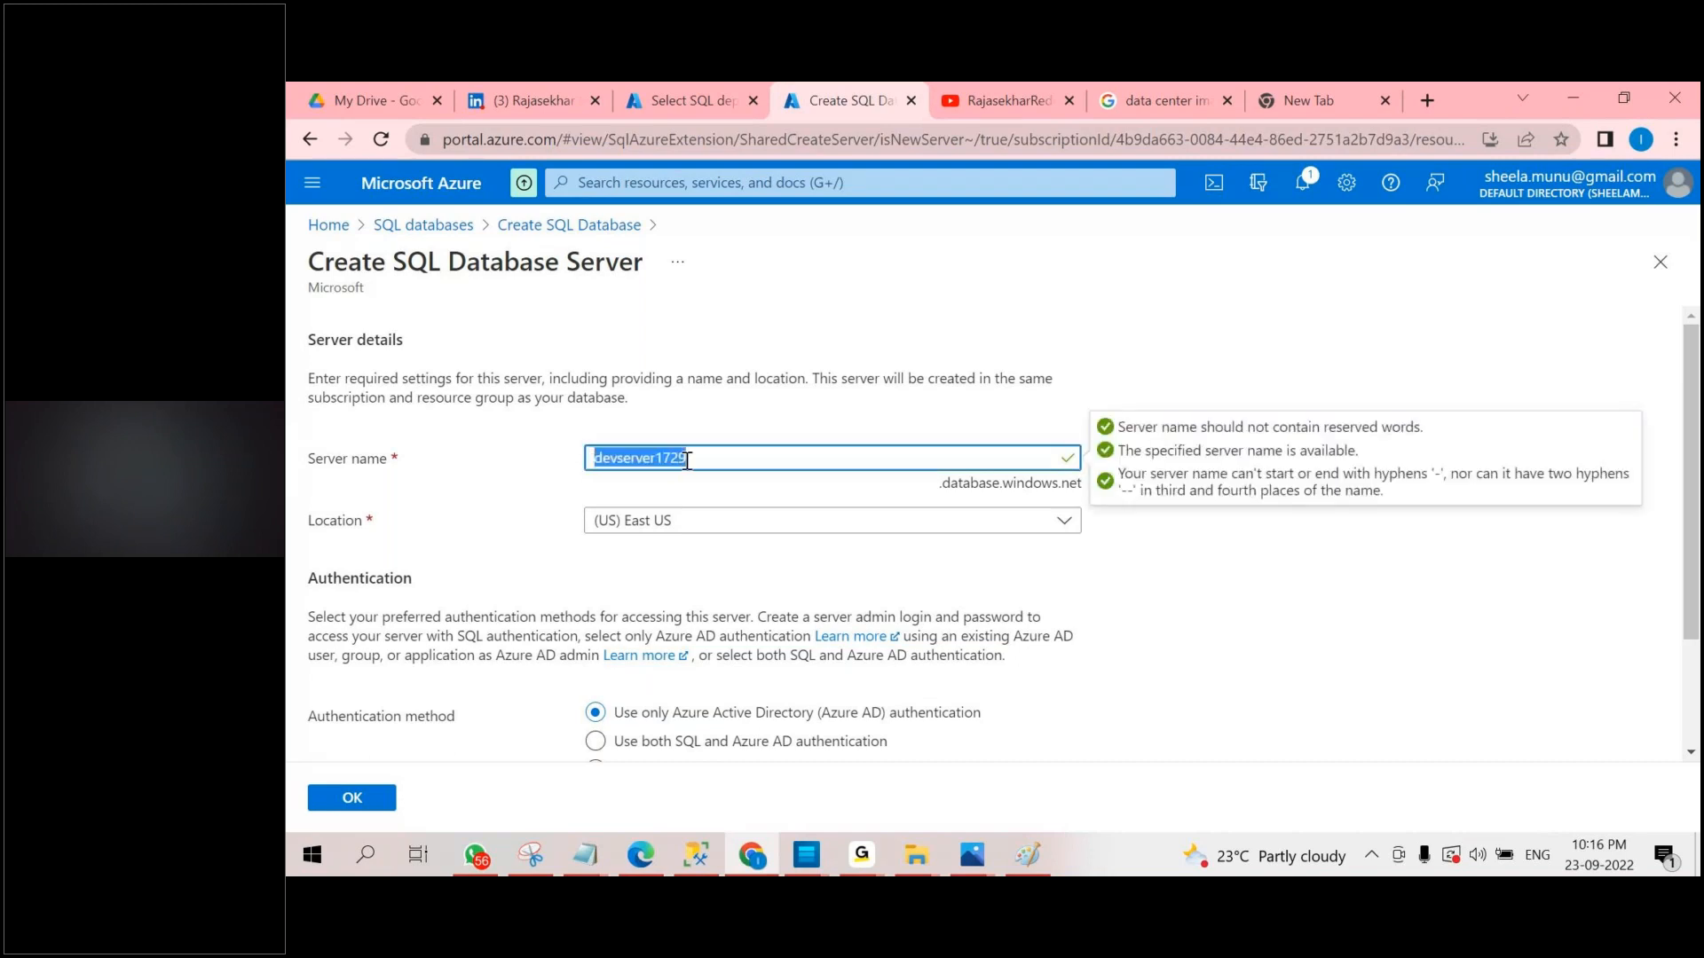
pyautogui.click(1098, 491)
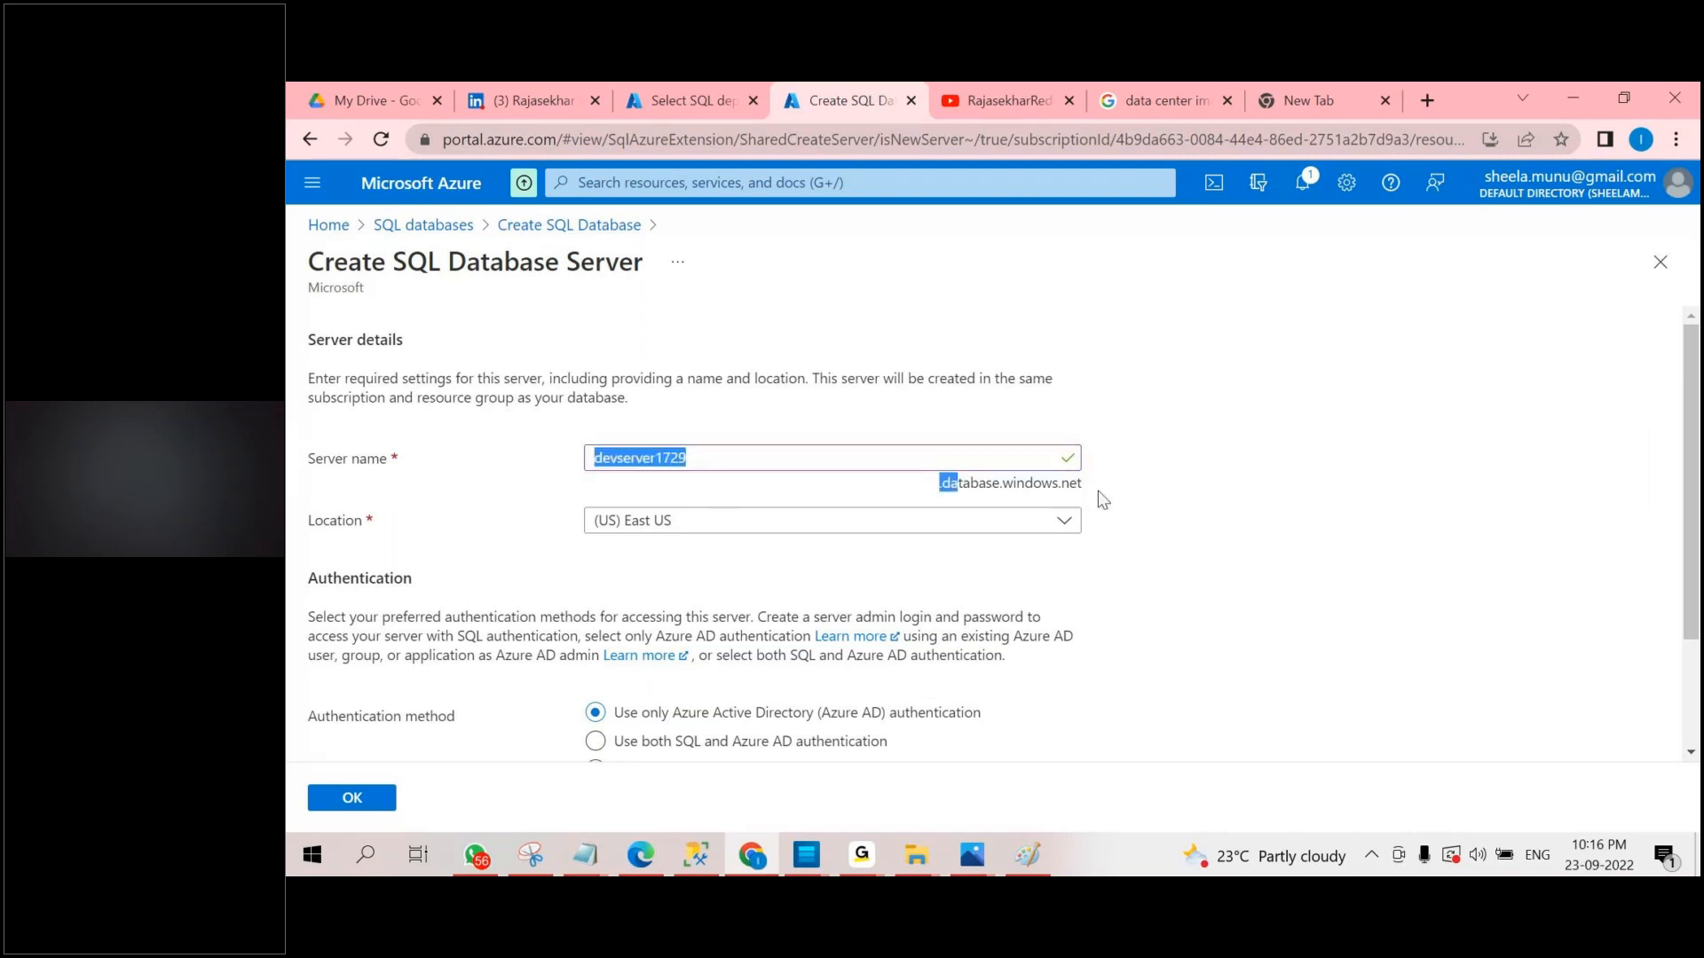
# Highlight the 1729 ending of the server name, then the full server address including its domain suffix.
pyautogui.moveTo(700, 459); pyautogui.dragTo(655, 459)
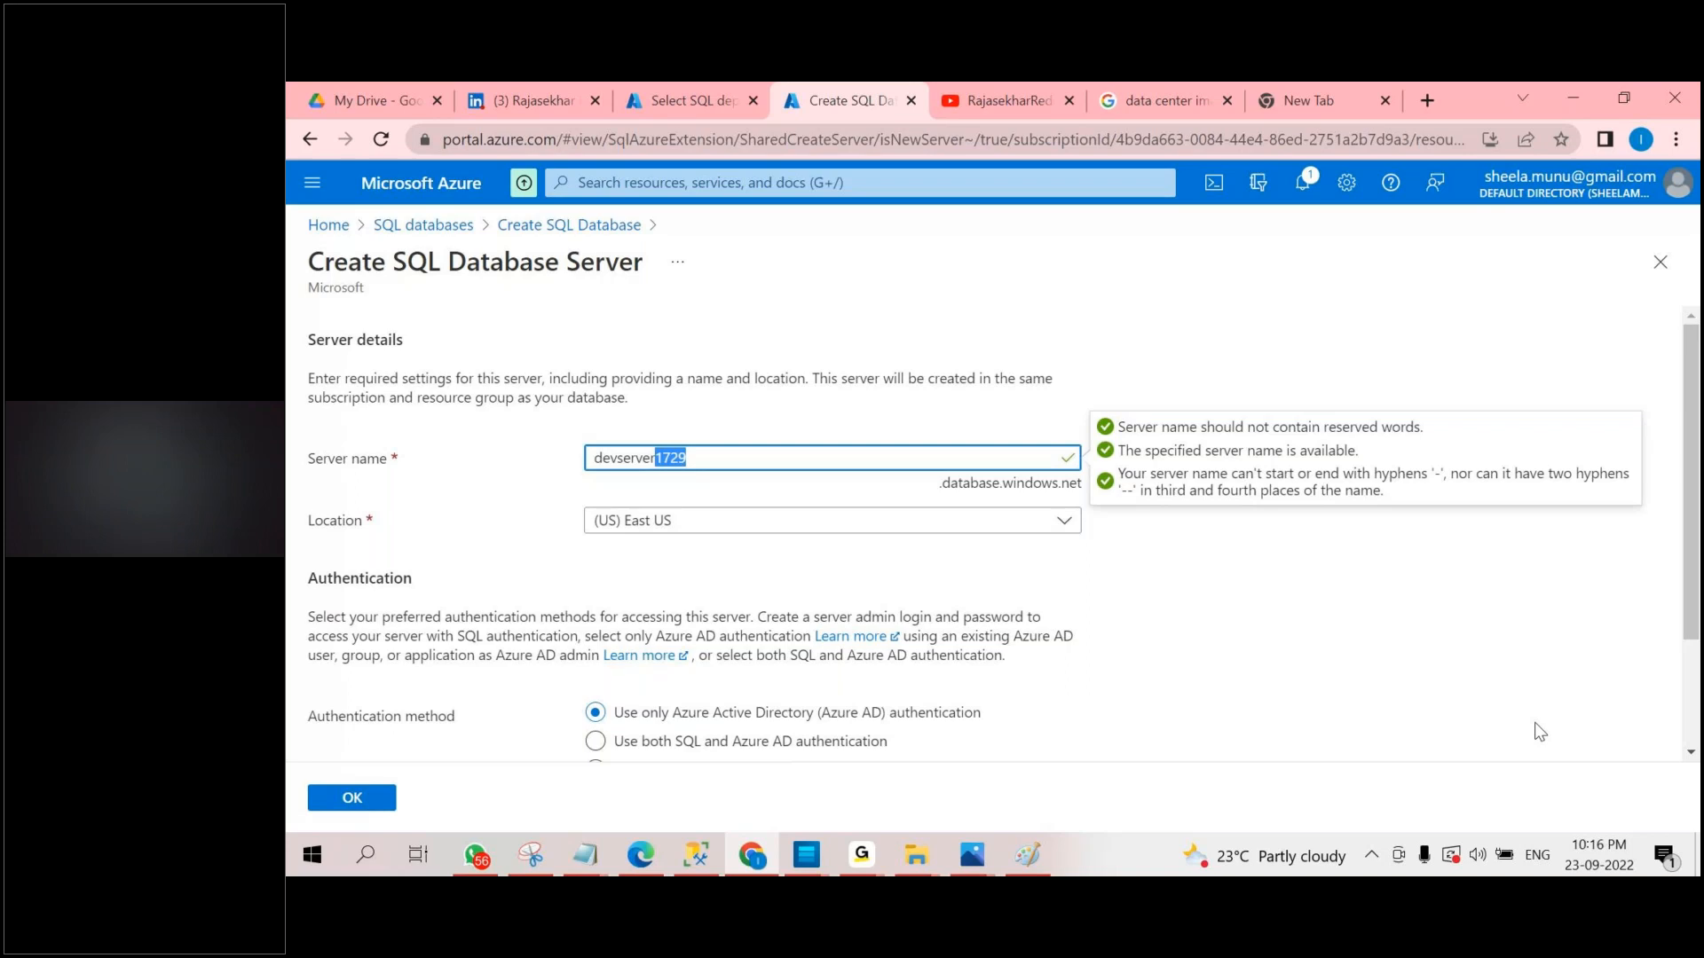
pyautogui.click(1573, 735)
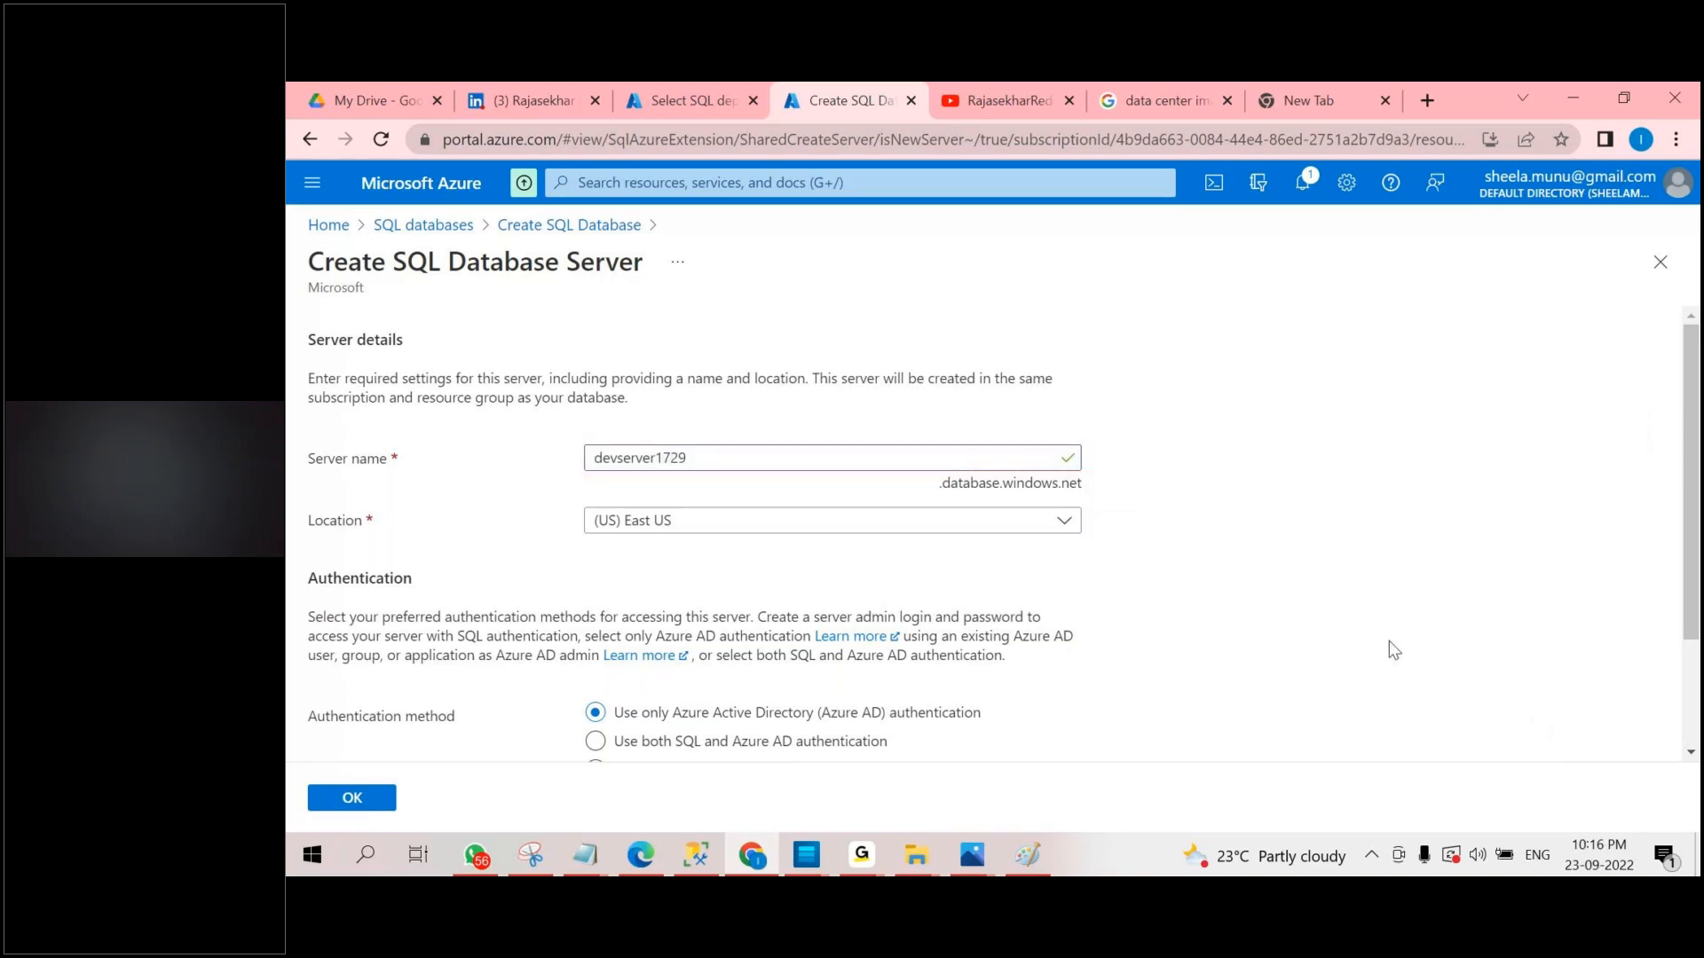
pyautogui.moveTo(593, 466); pyautogui.dragTo(1045, 496)
pyautogui.click(1089, 495)
# Open the new server's location choices and look through the available Azure regions.
pyautogui.click(715, 525)
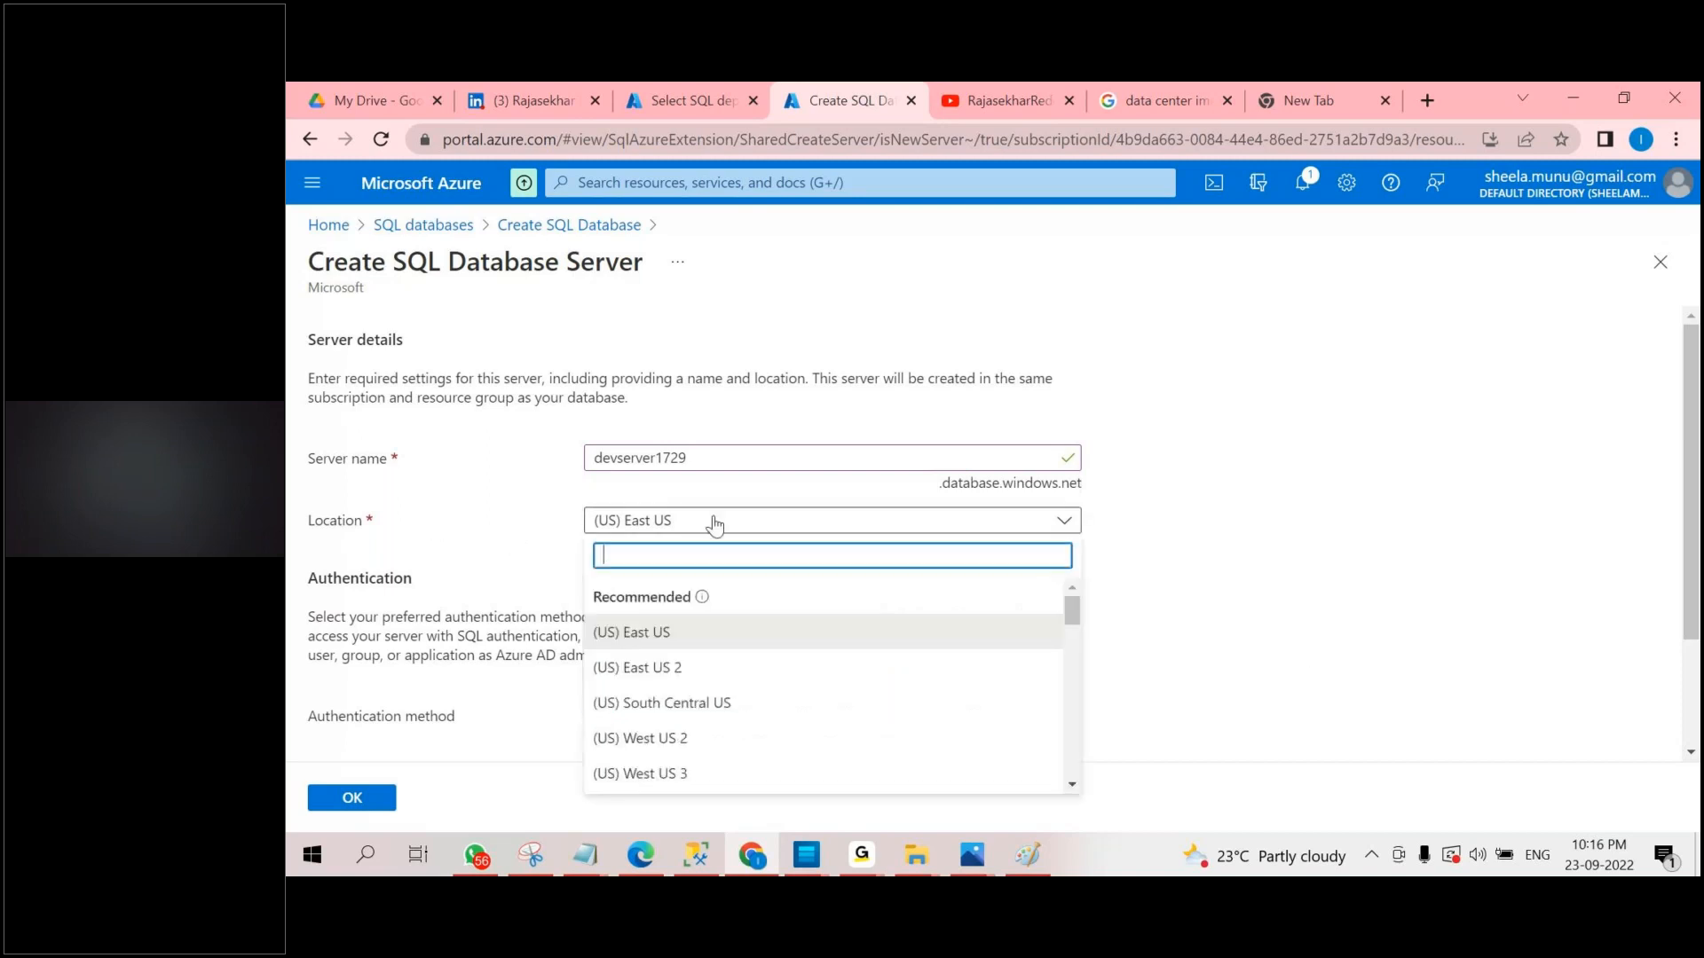
pyautogui.moveTo(1072, 603); pyautogui.dragTo(1077, 676)
pyautogui.scroll(5, 741, 650)
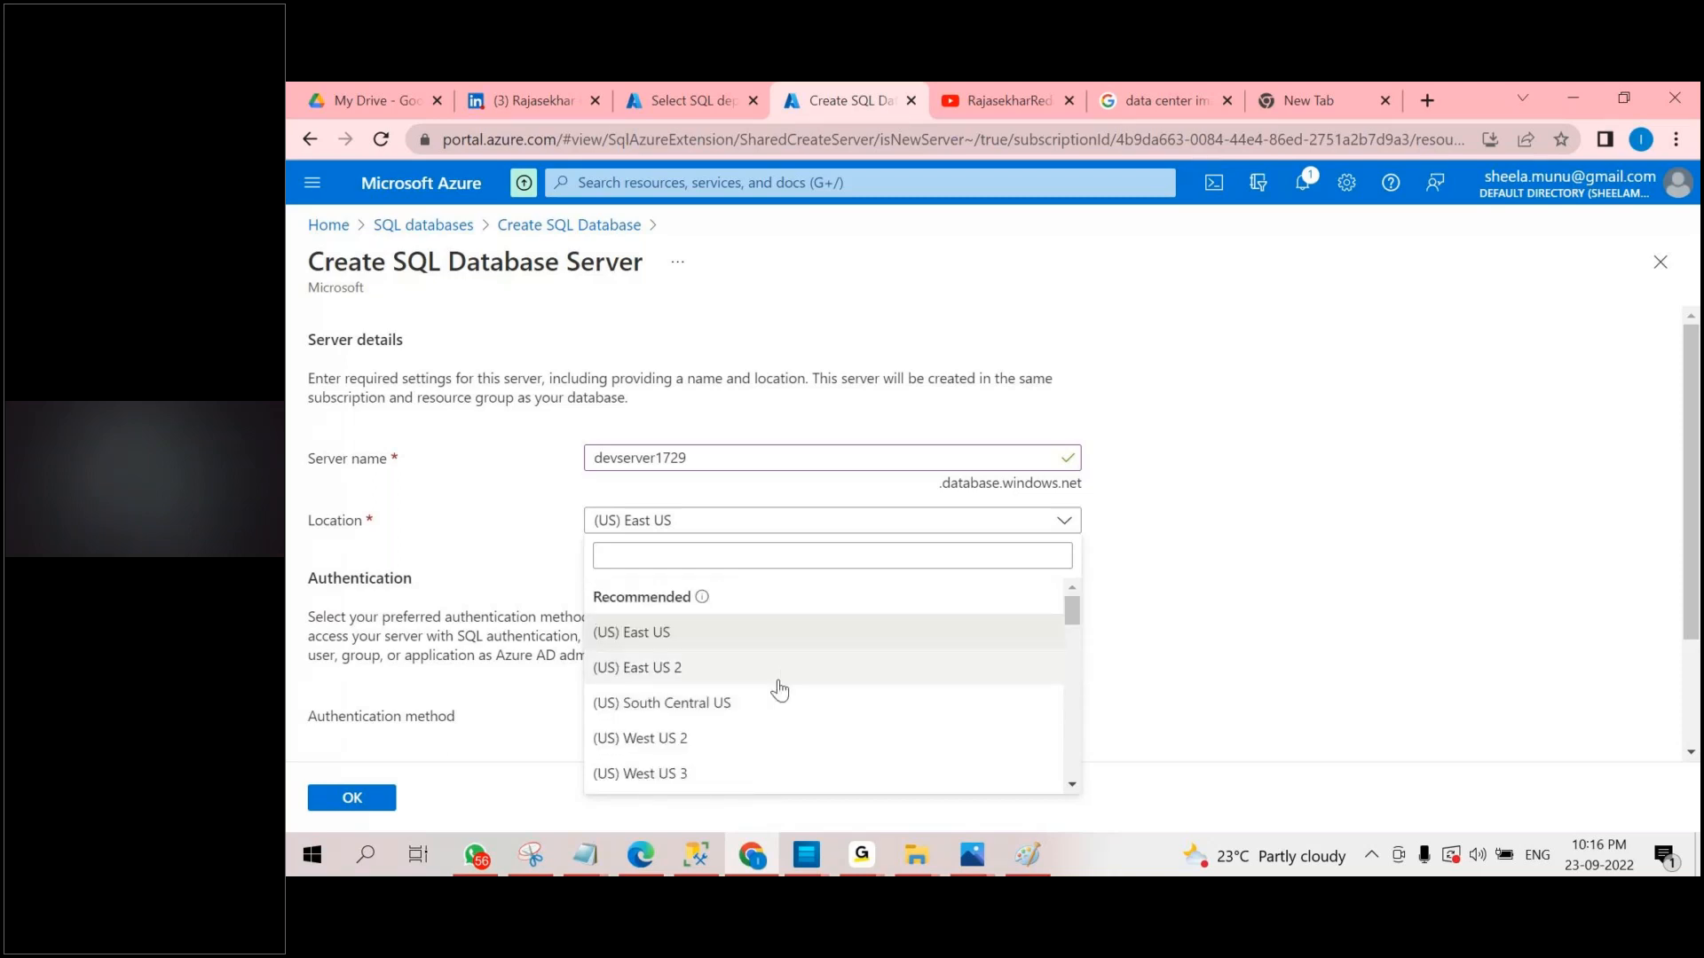
# Search Google for microsoft data center in the empty browser tab and open a data center photo from the results.
pyautogui.moveTo(825, 101); pyautogui.dragTo(1193, 117)
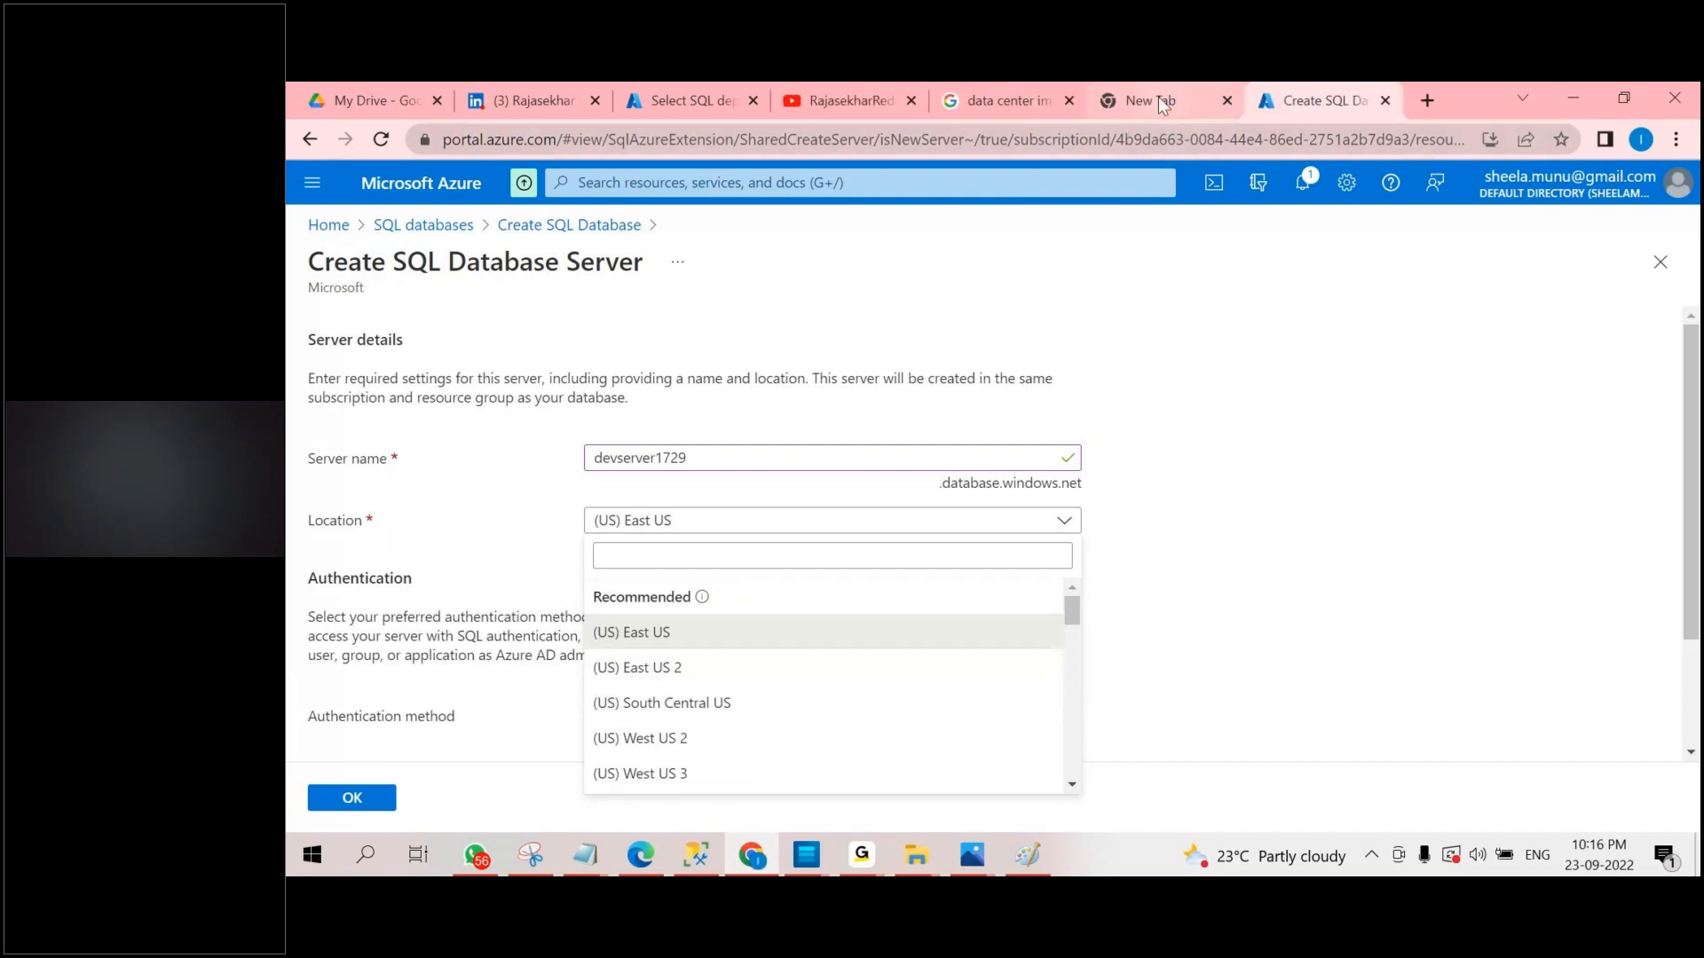
pyautogui.click(1158, 99)
pyautogui.write('m')
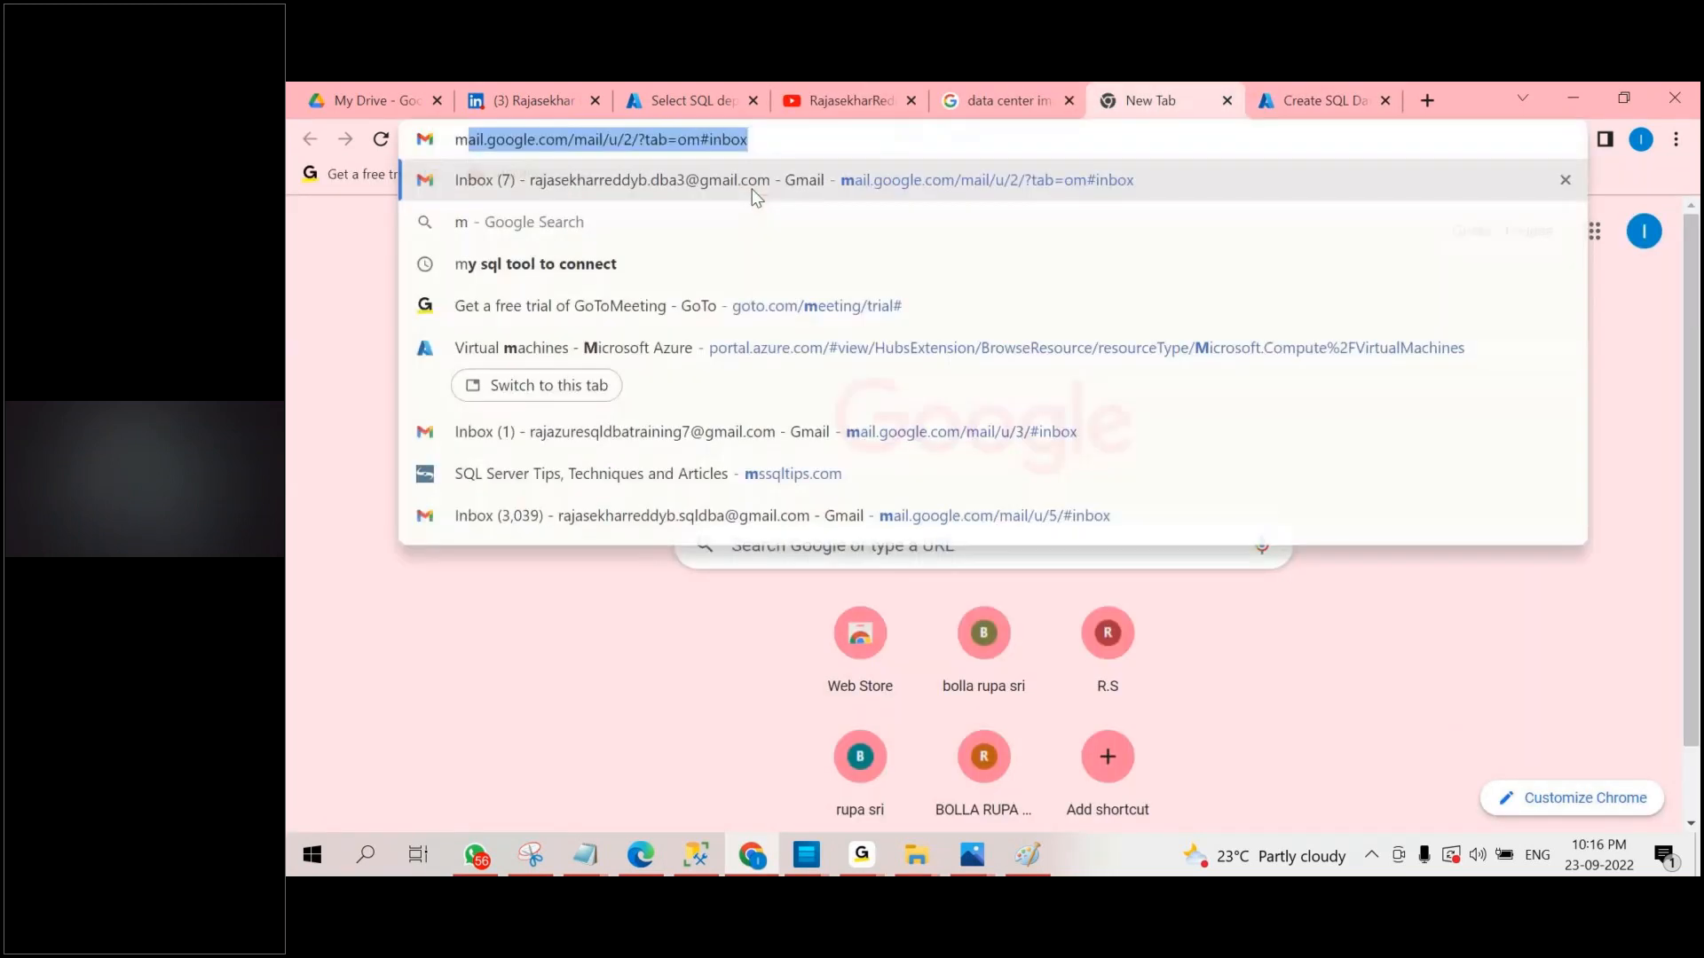
pyautogui.write('icrosoft ')
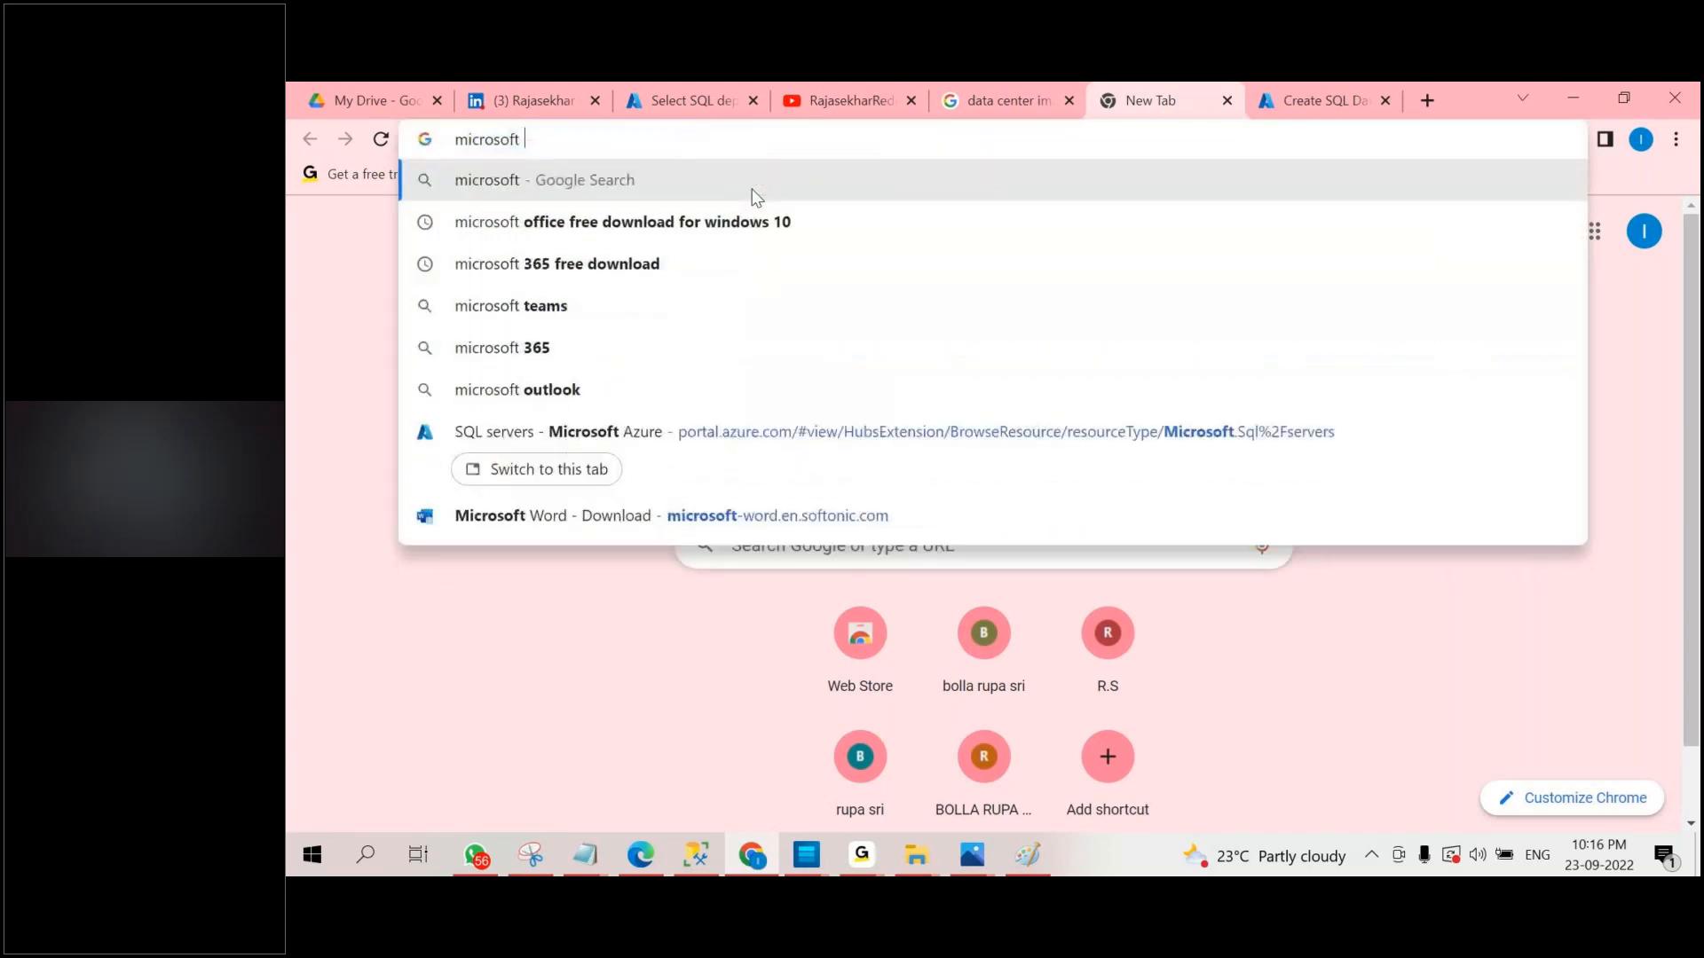
pyautogui.write('d')
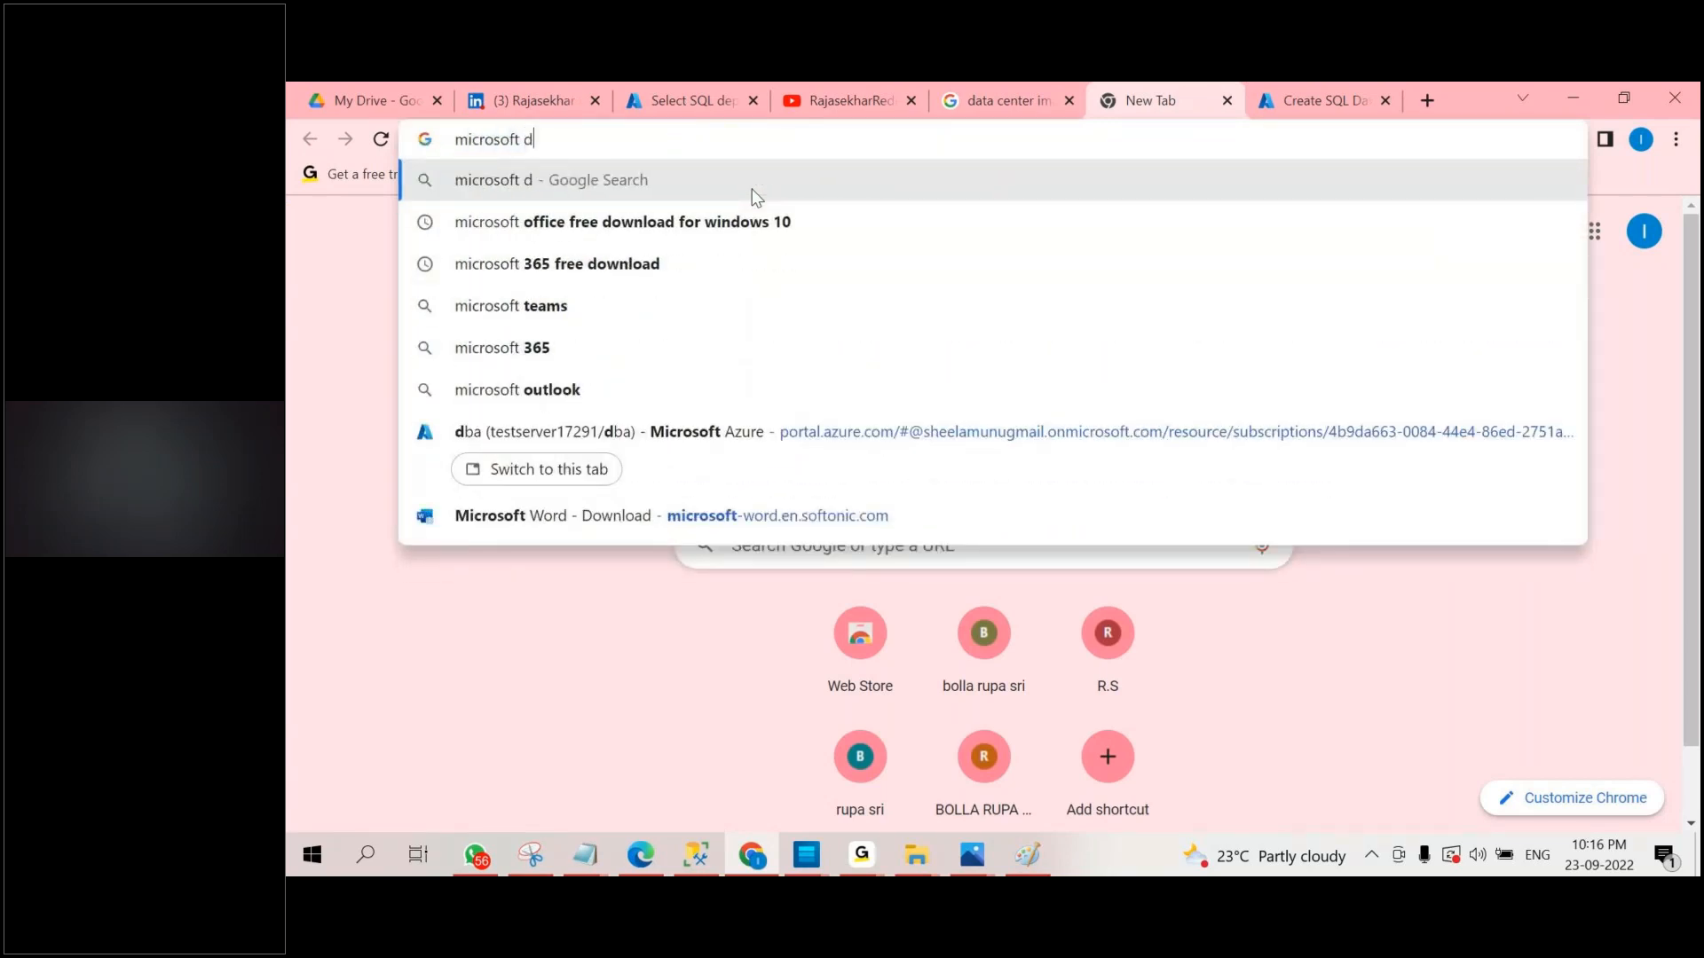
pyautogui.write('ata center')
pyautogui.press('Return')
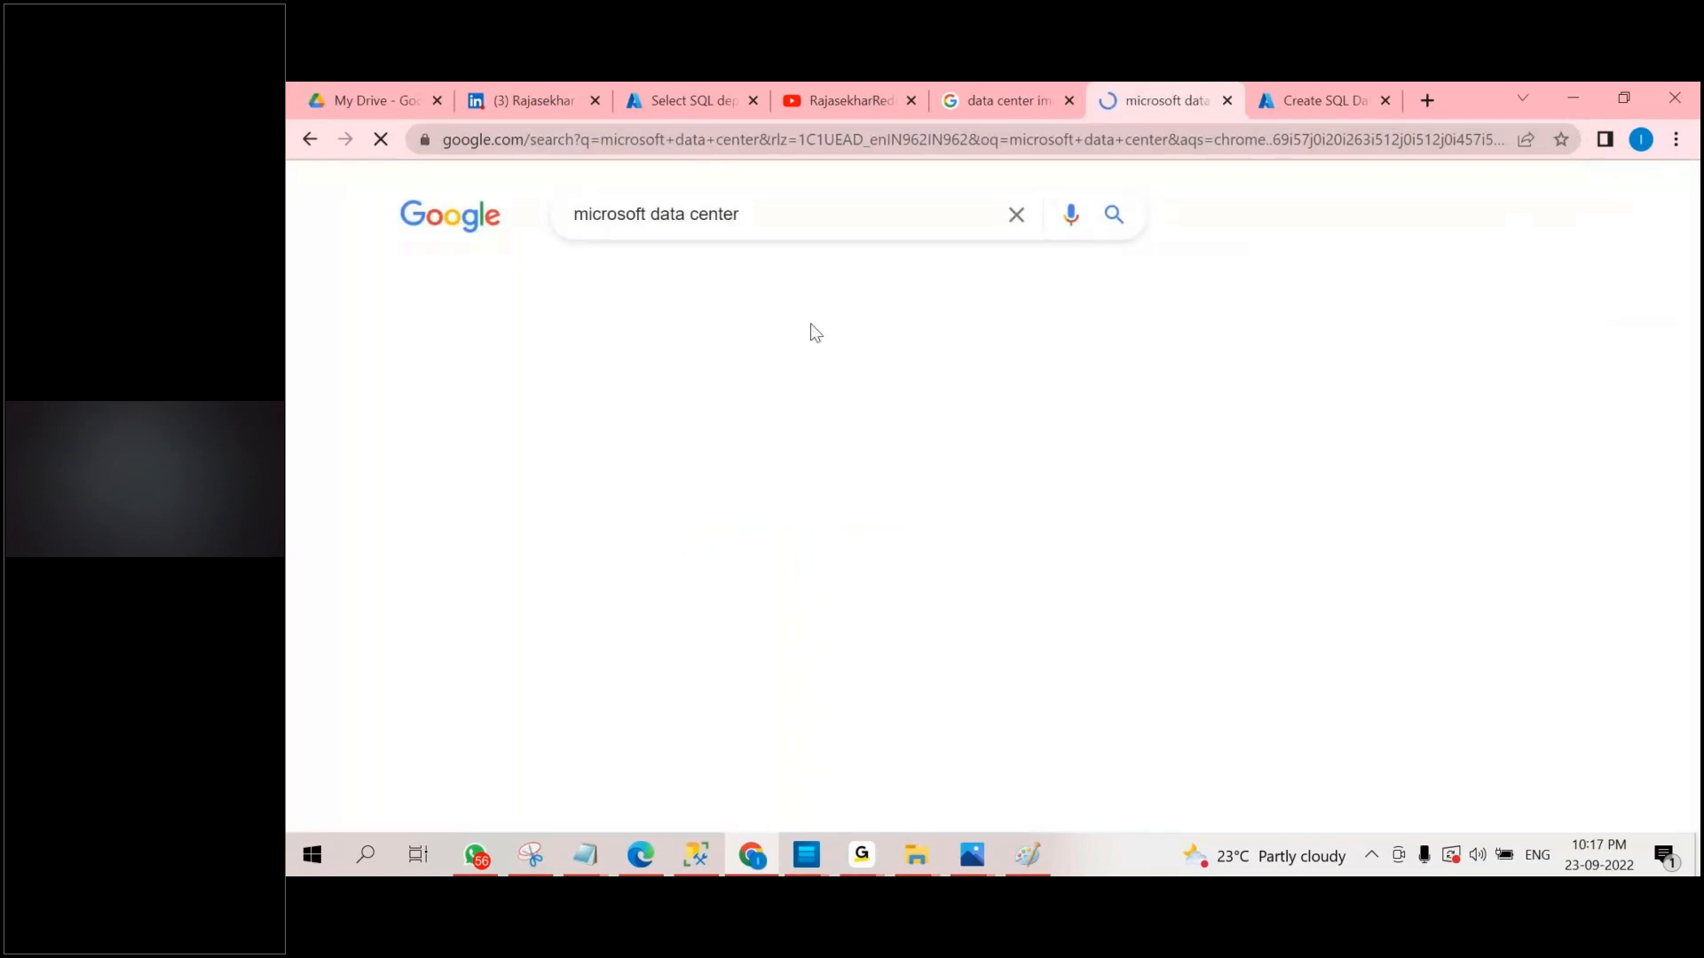
pyautogui.scroll(-2, 814, 333)
pyautogui.click(1270, 354)
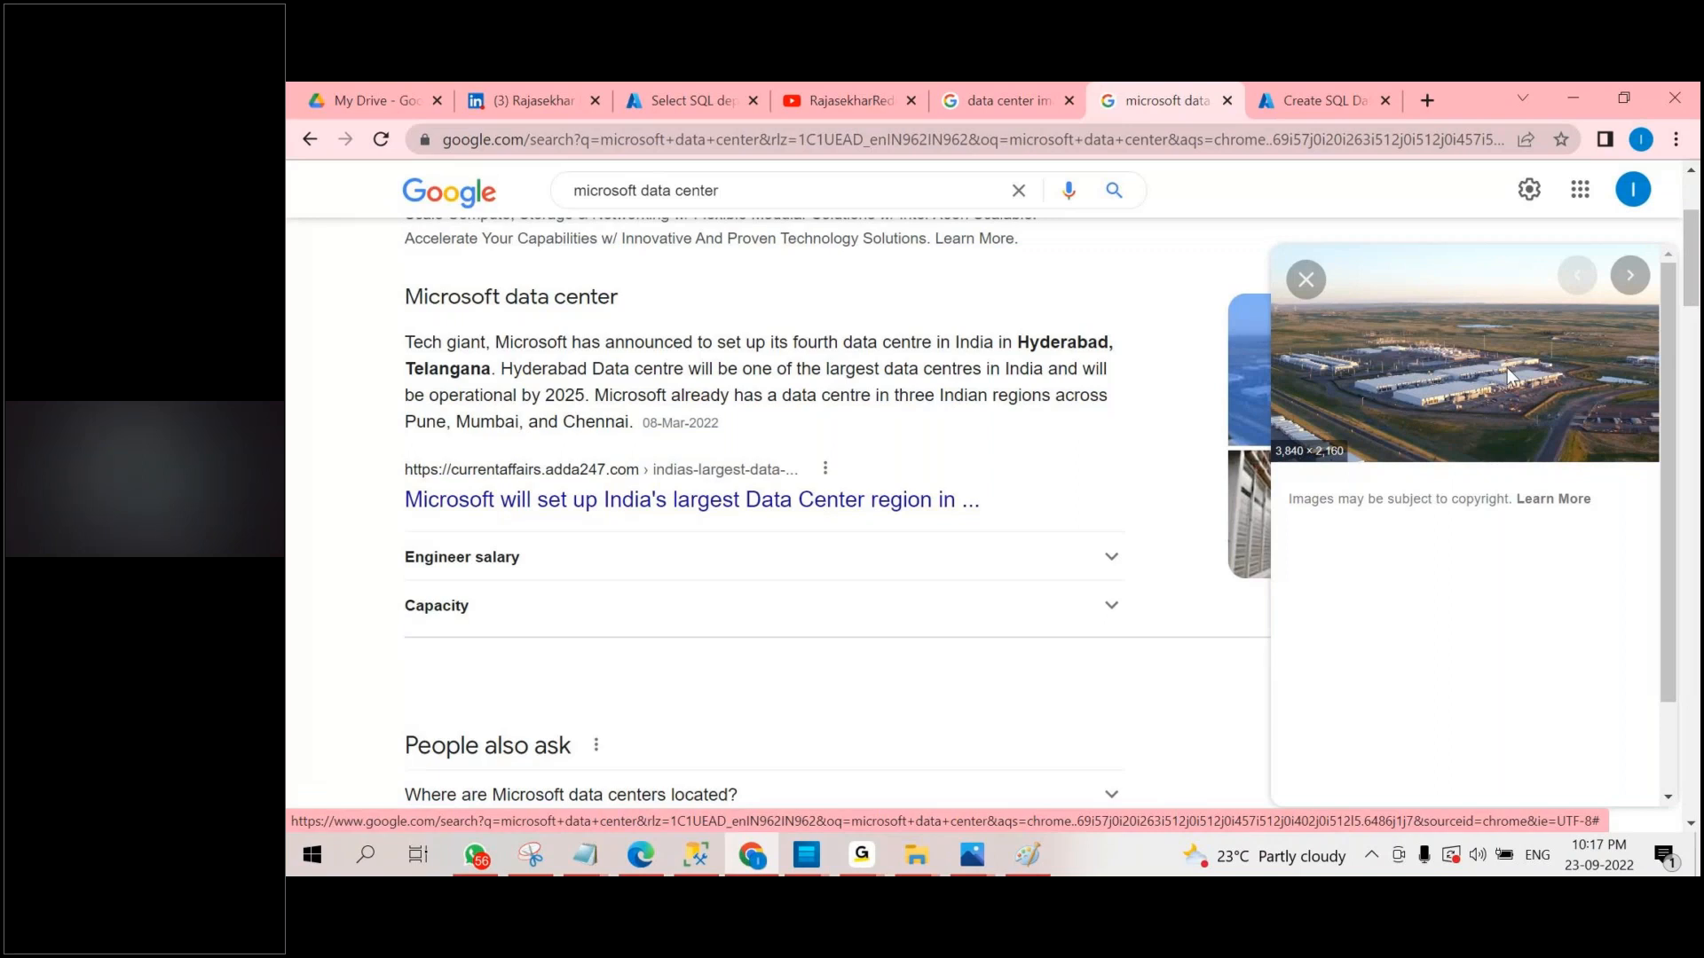
# Return to the Create SQL Database Server form and review its location list again.
pyautogui.click(1332, 96)
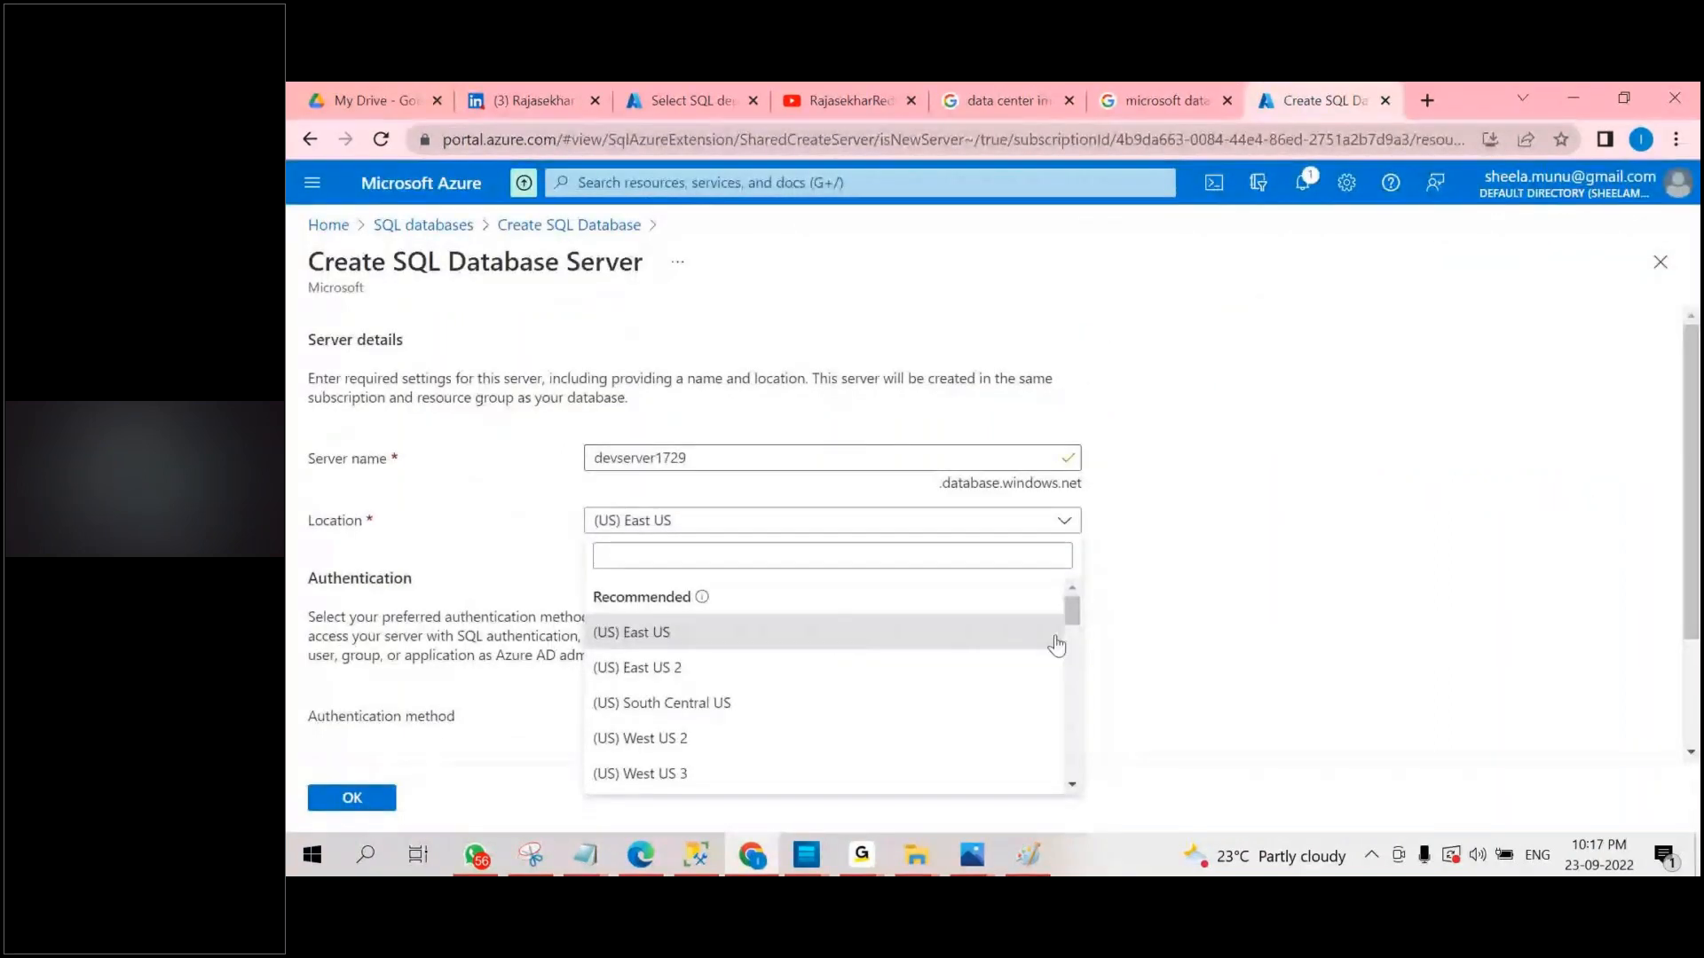
pyautogui.moveTo(1072, 610)
pyautogui.mouseDown()
pyautogui.moveTo(1071, 792)
pyautogui.moveTo(1068, 605)
pyautogui.mouseUp()
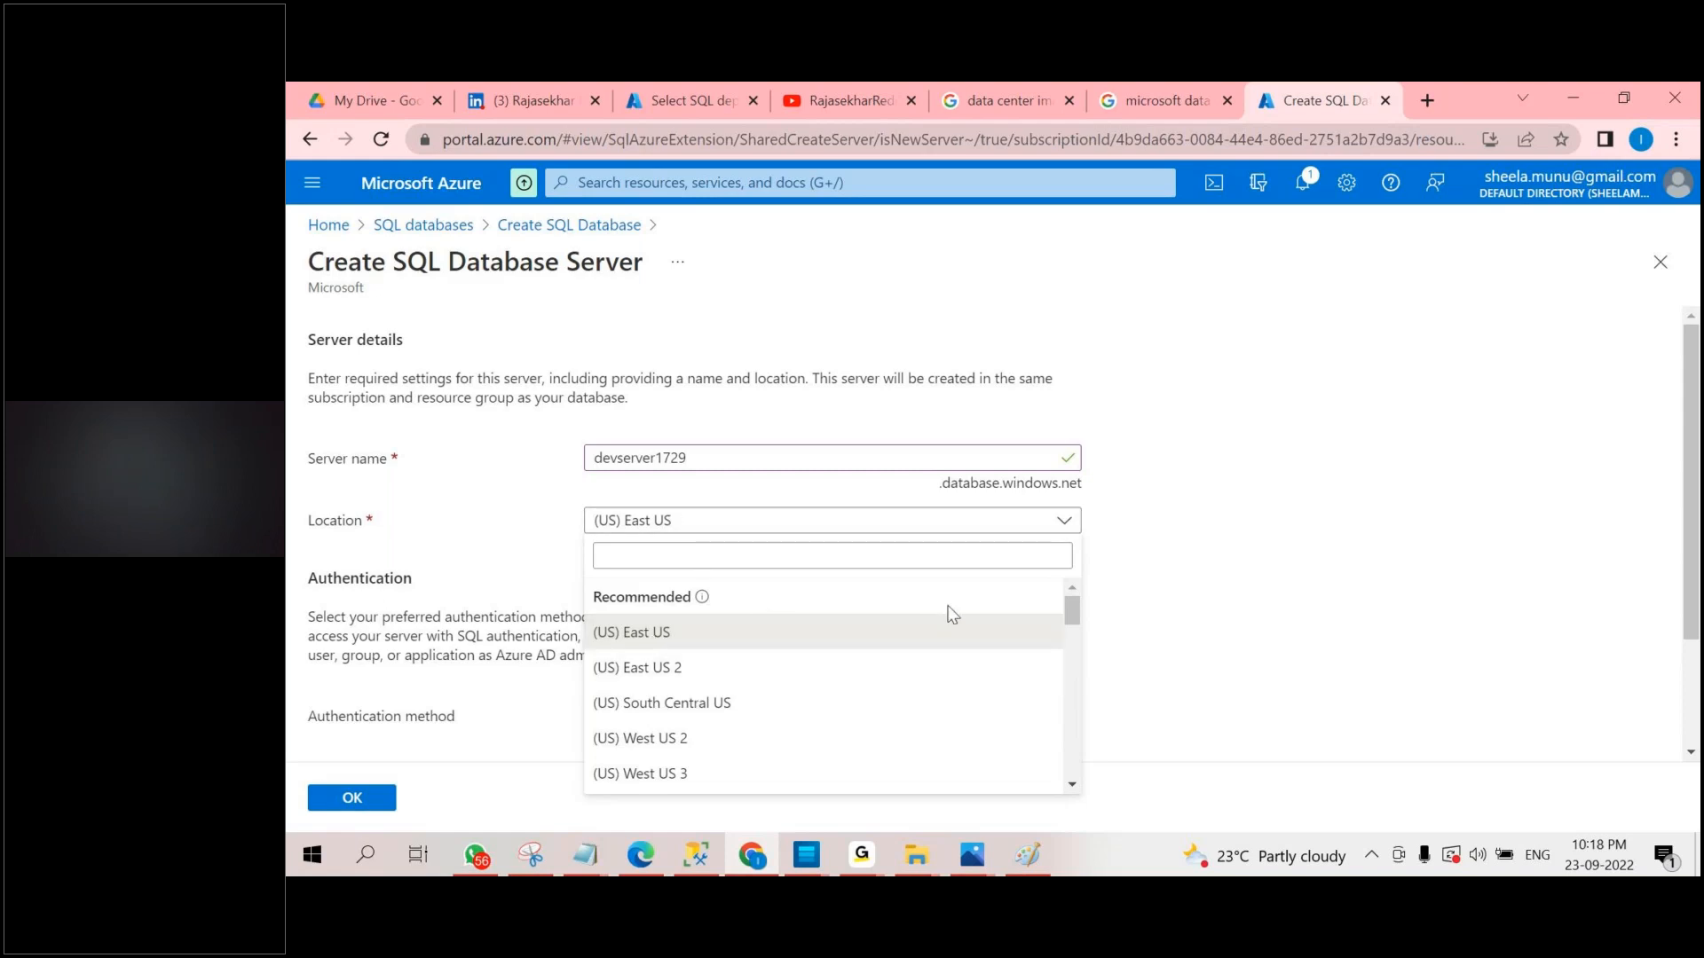
# Choose (US) East US as the new server's location and SQL authentication as its authentication method.
pyautogui.click(703, 630)
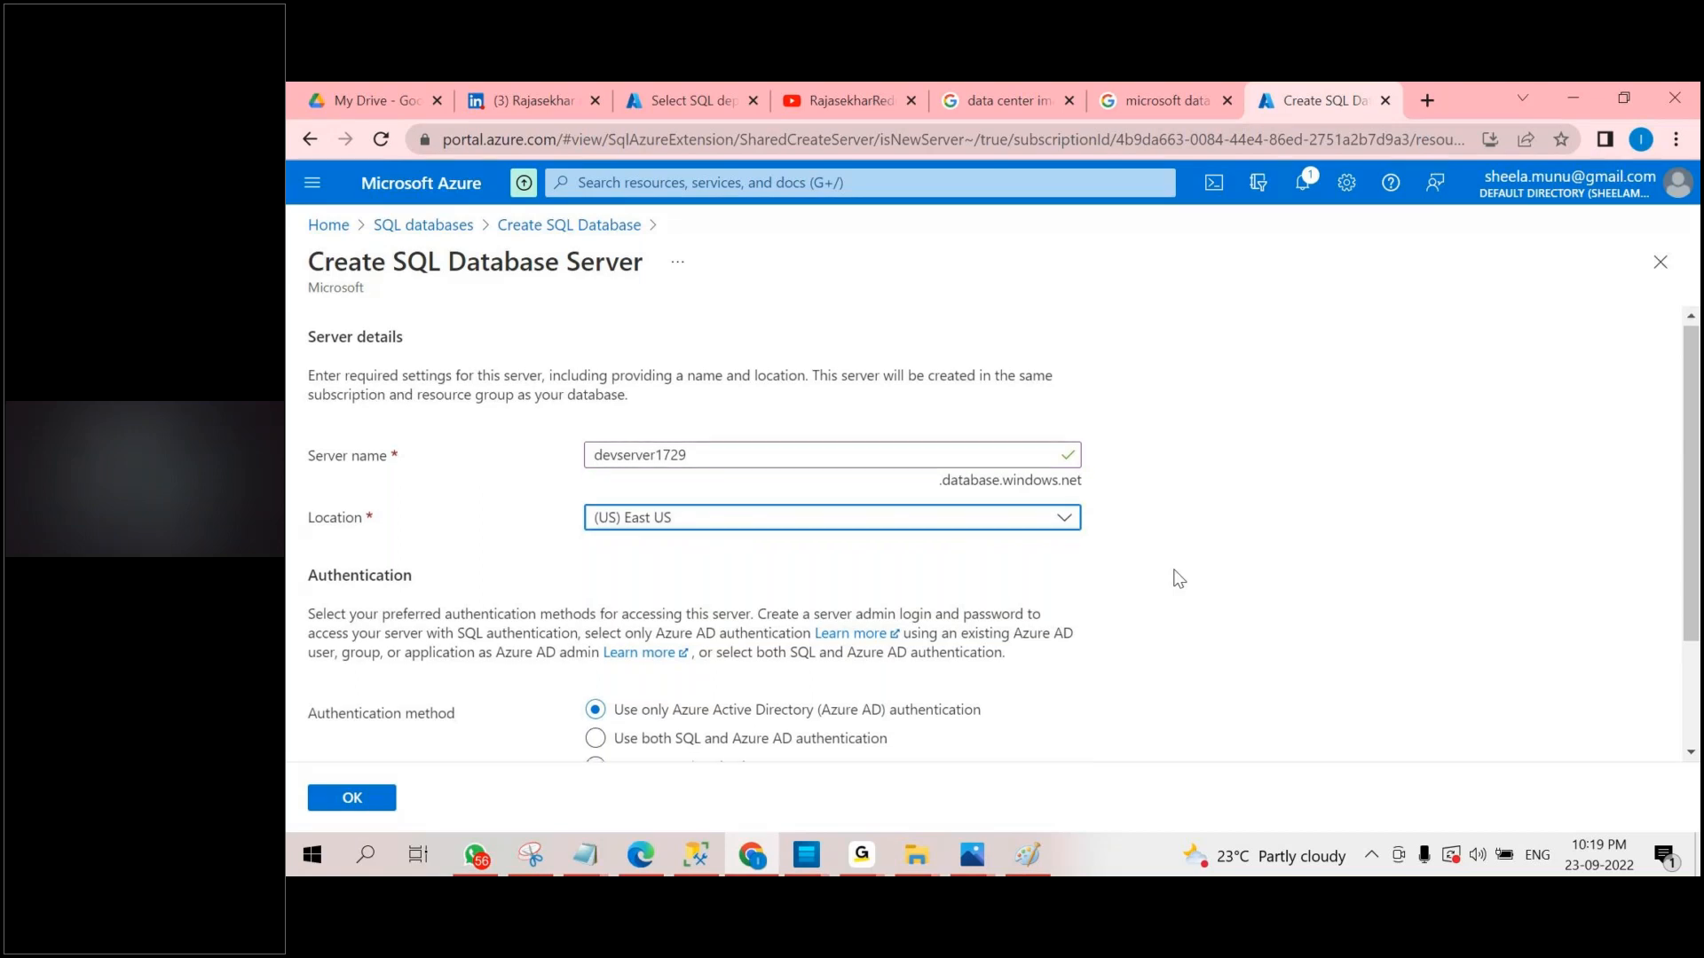
pyautogui.scroll(-1, 1178, 578)
pyautogui.scroll(1, 744, 436)
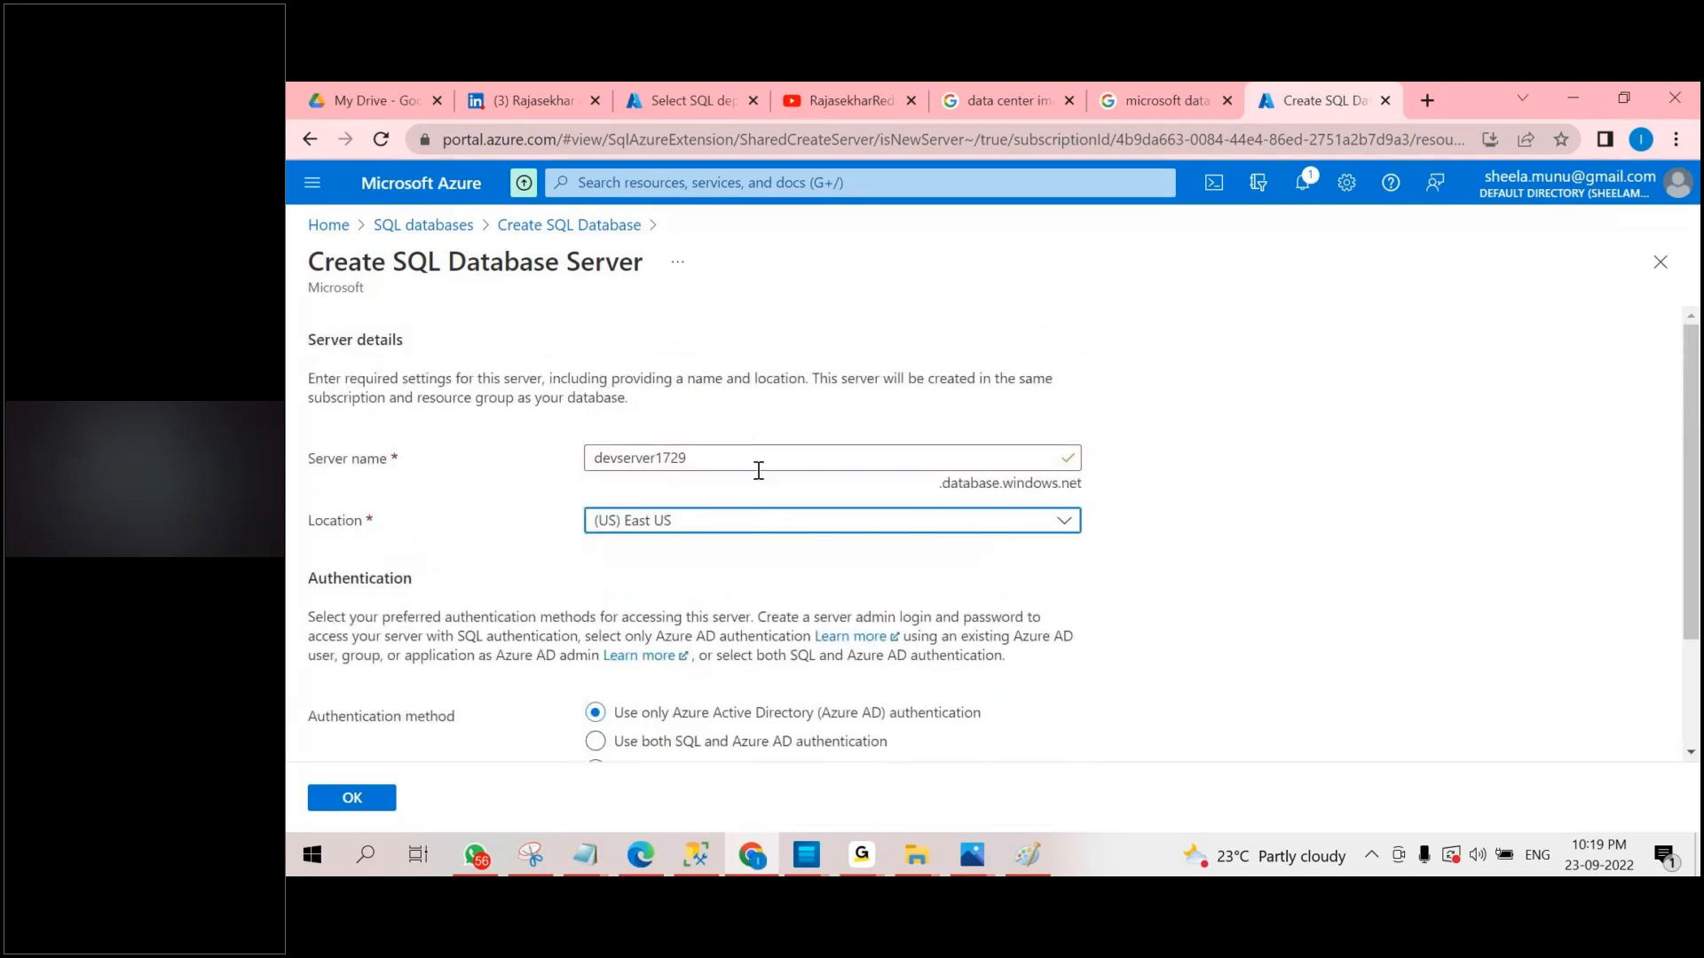
pyautogui.scroll(-2, 758, 484)
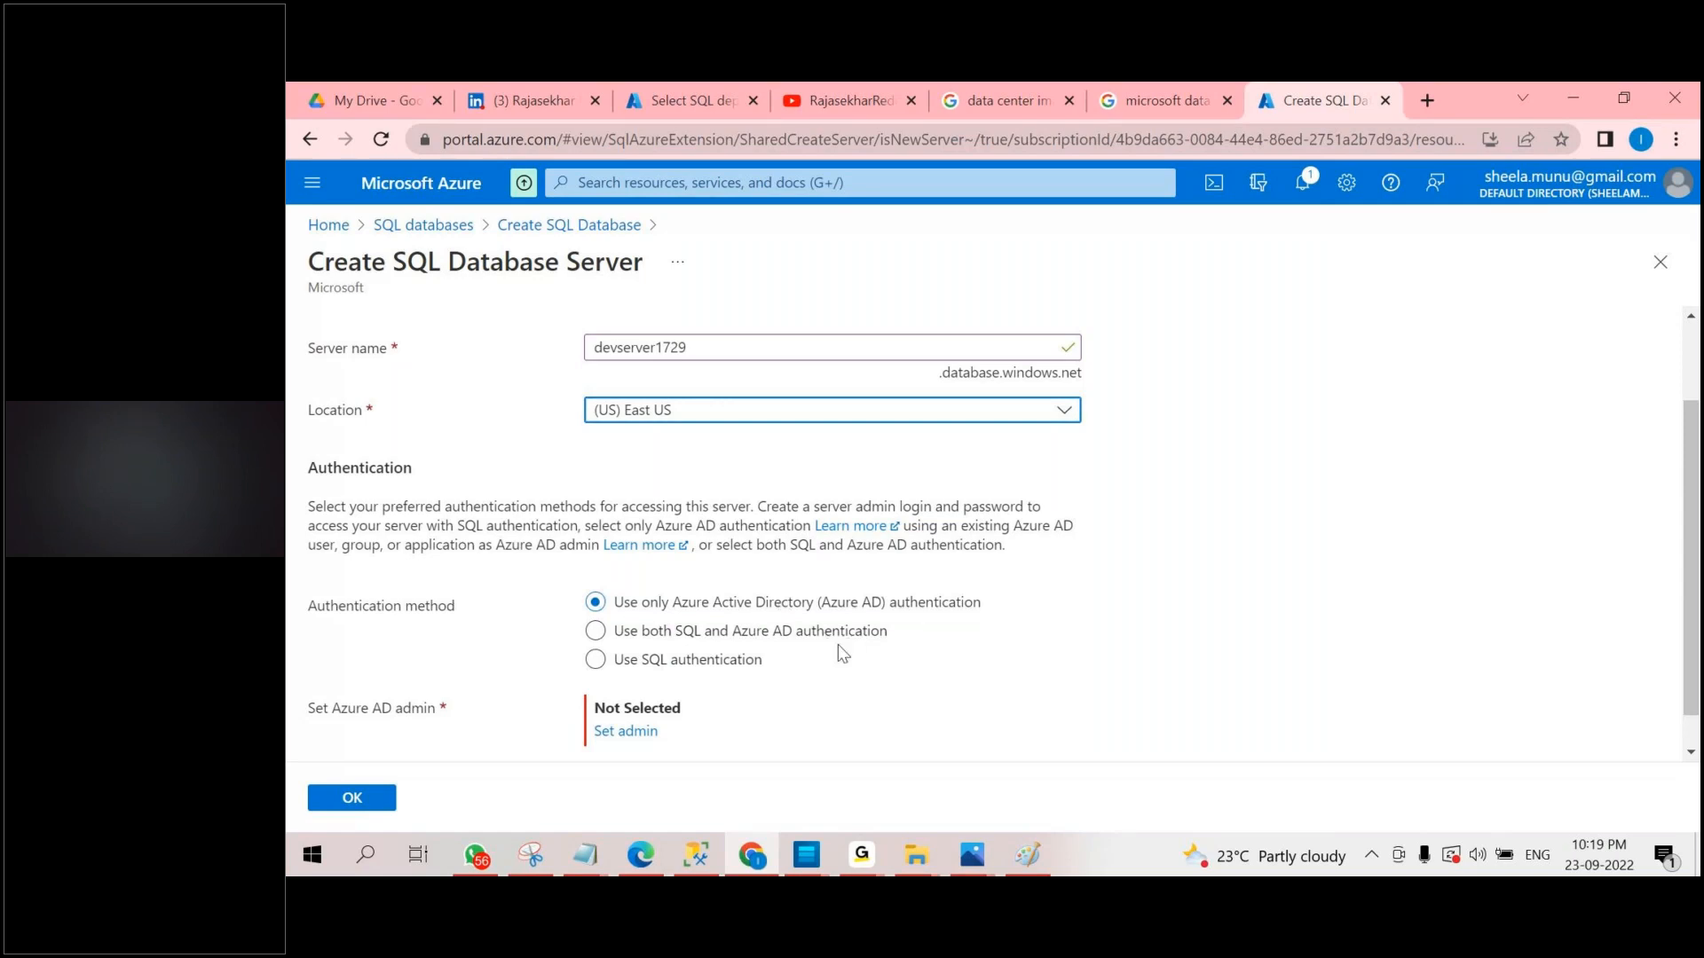
pyautogui.click(775, 637)
pyautogui.click(769, 658)
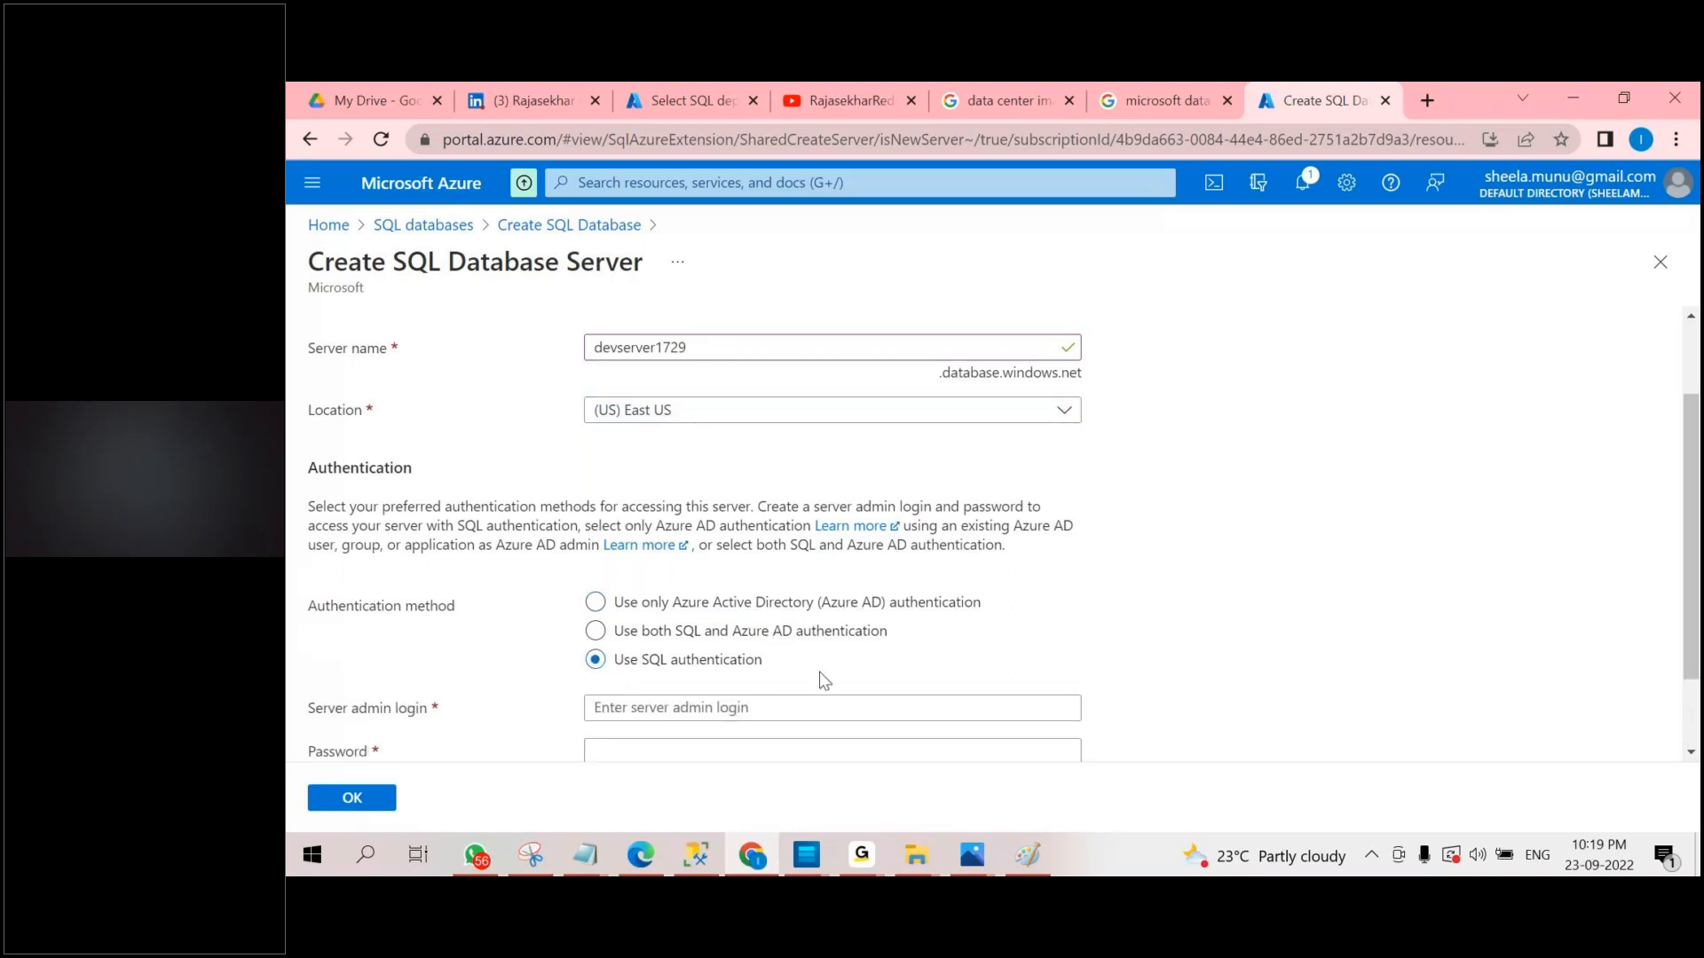
# Set the server admin login to saadmin.
pyautogui.scroll(-1, 818, 672)
pyautogui.click(663, 612)
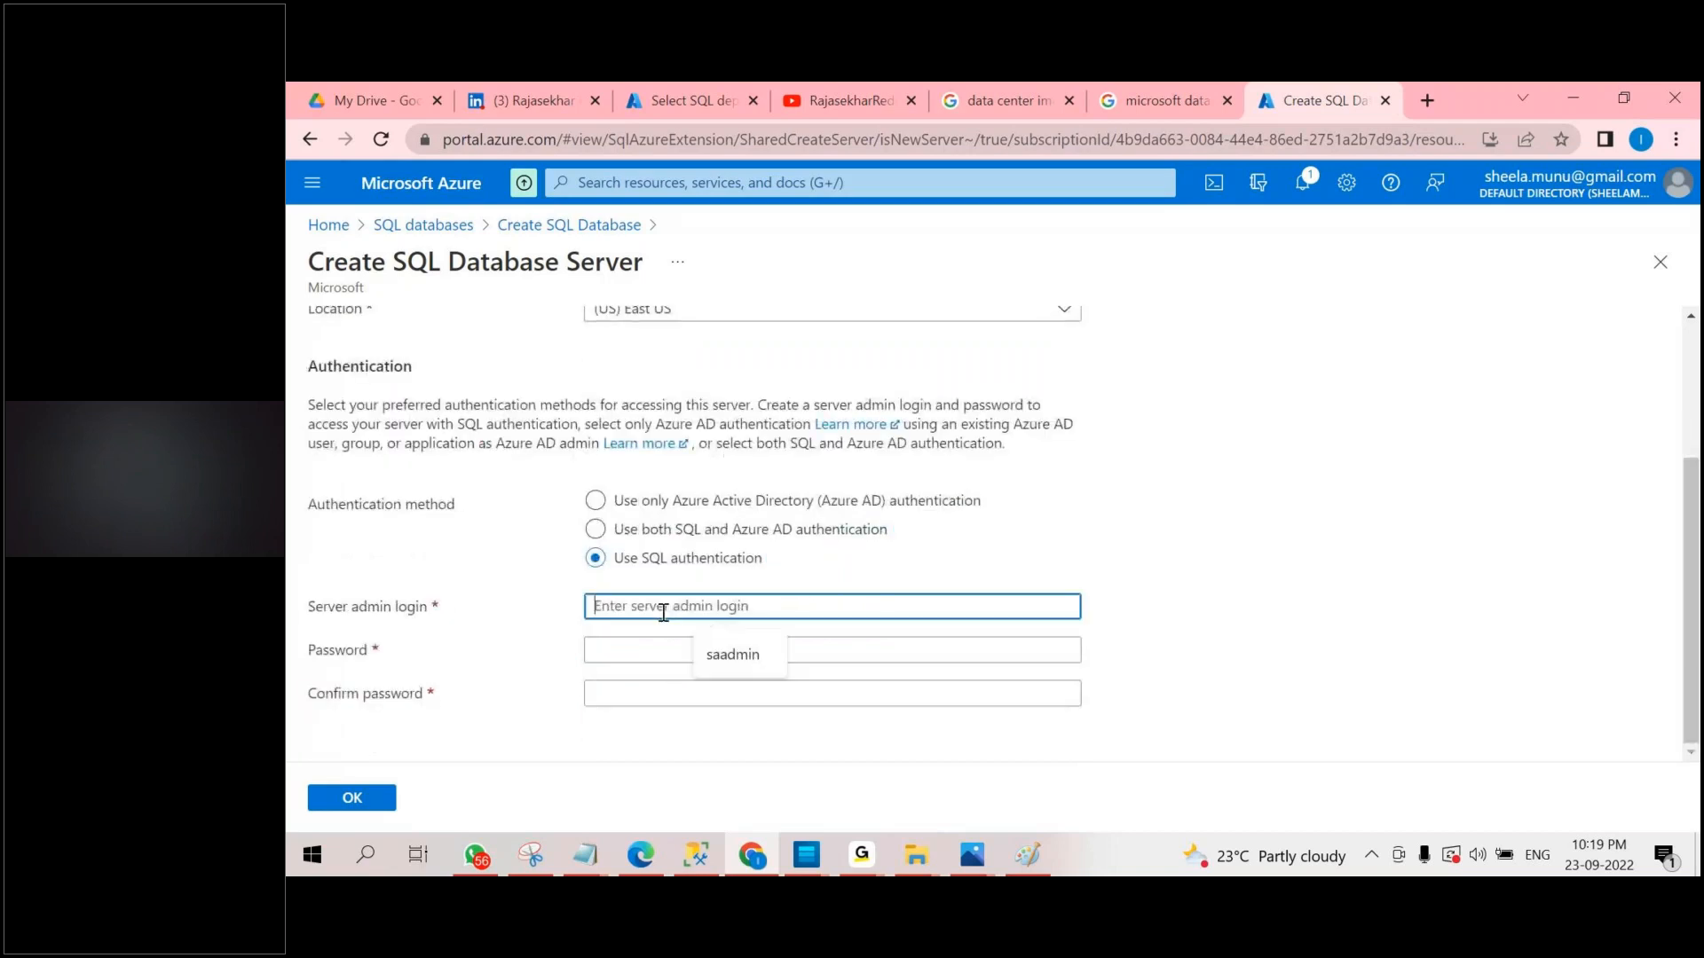
pyautogui.write('sa')
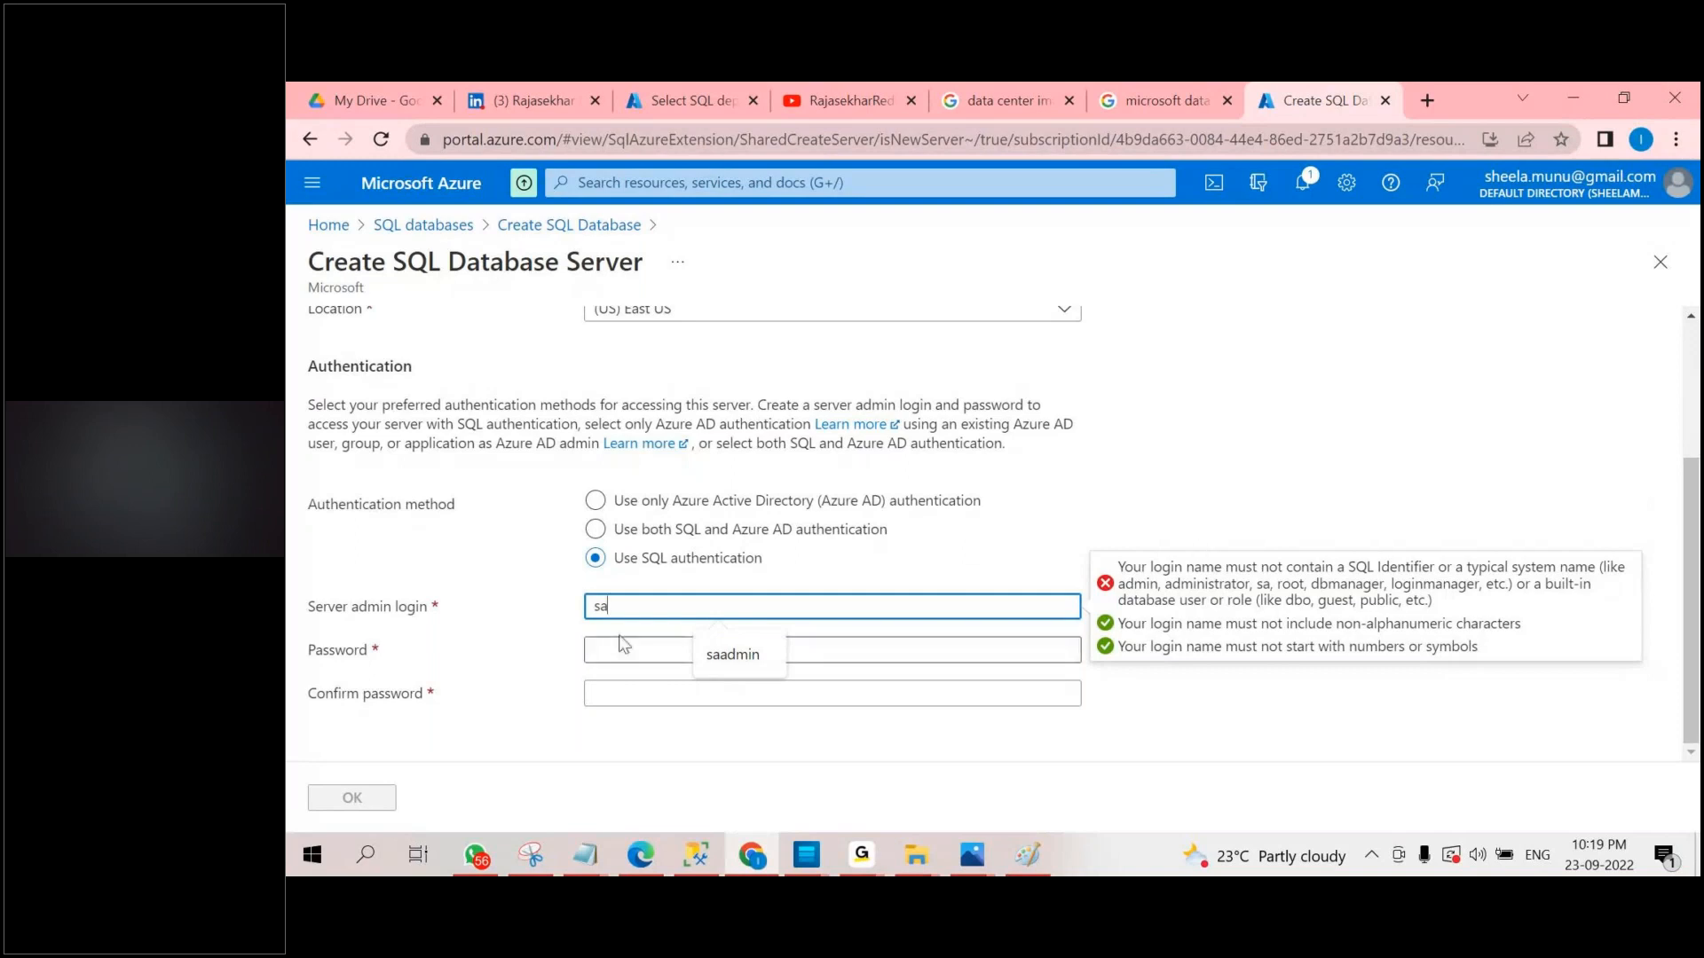
pyautogui.click(714, 654)
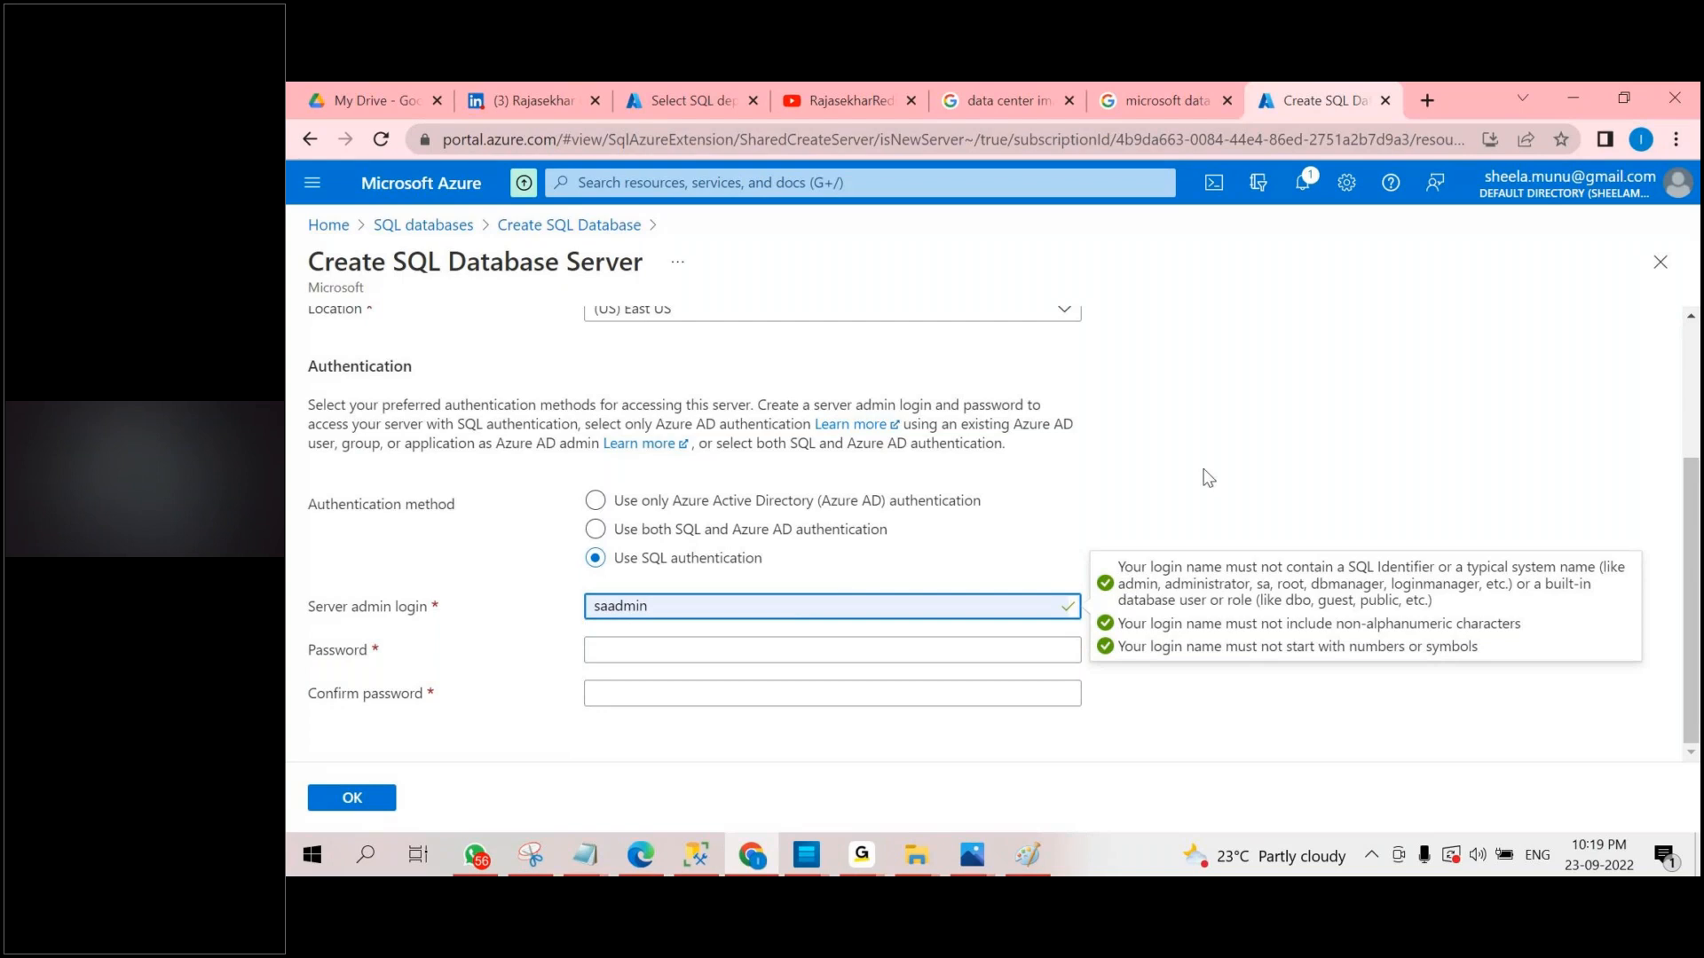
# Enter and confirm the server admin password, check the server details, and accept the new server.
pyautogui.click(648, 640)
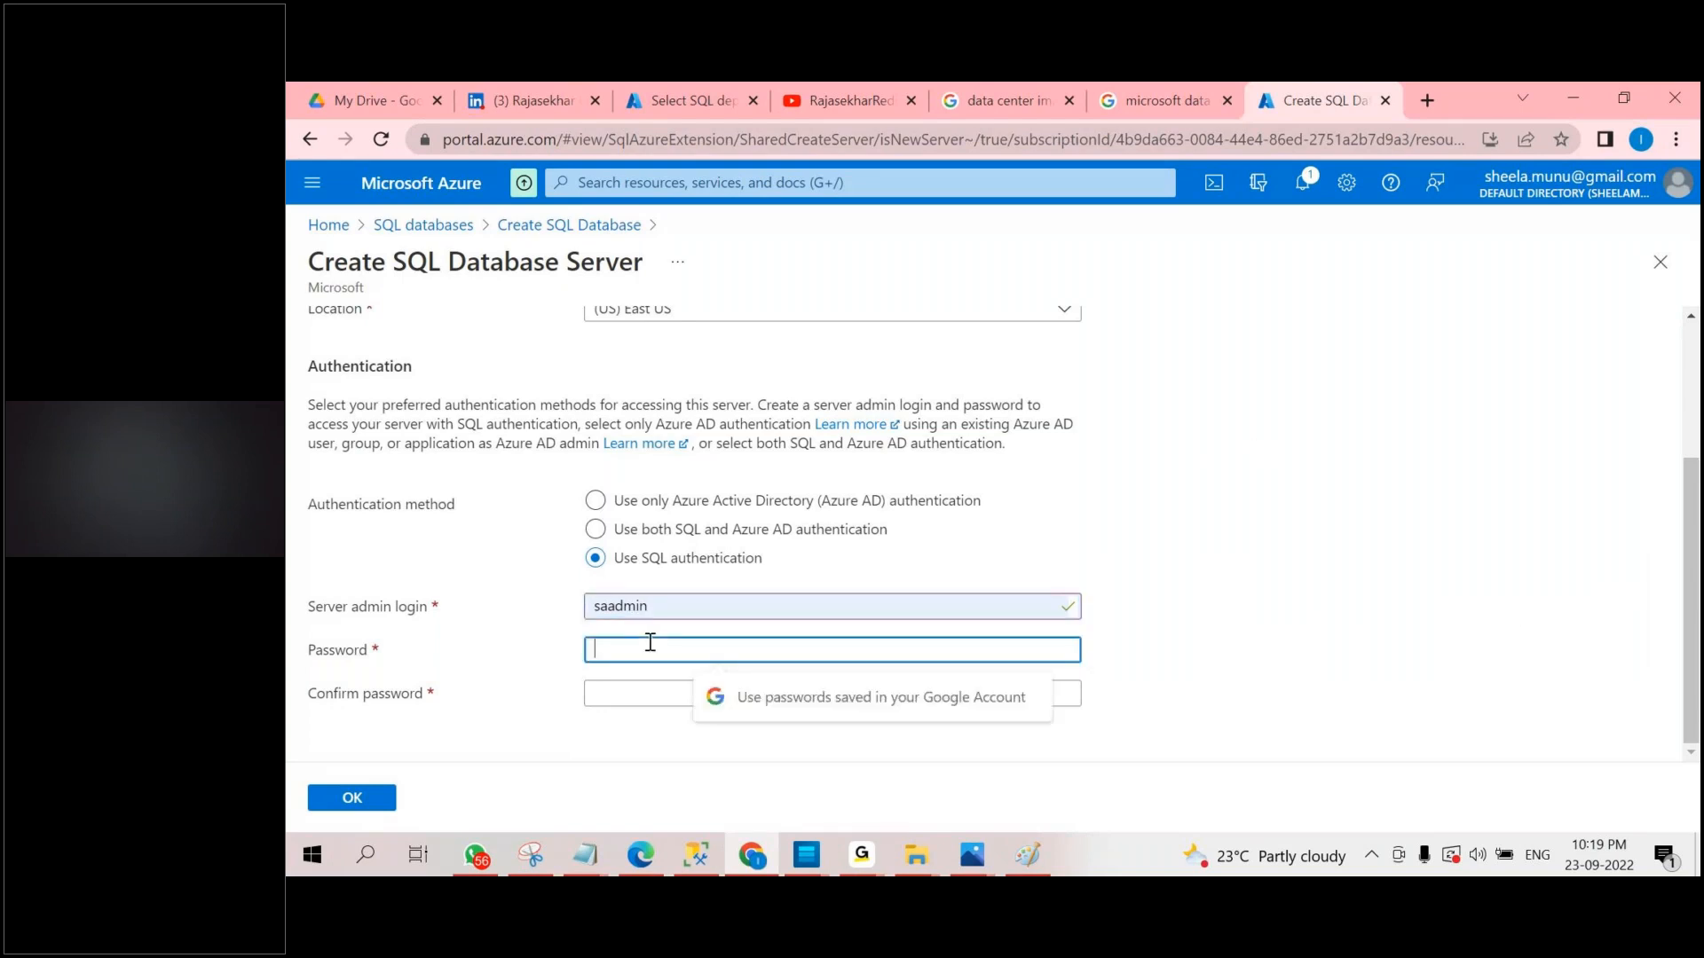
pyautogui.write('•••••••••')
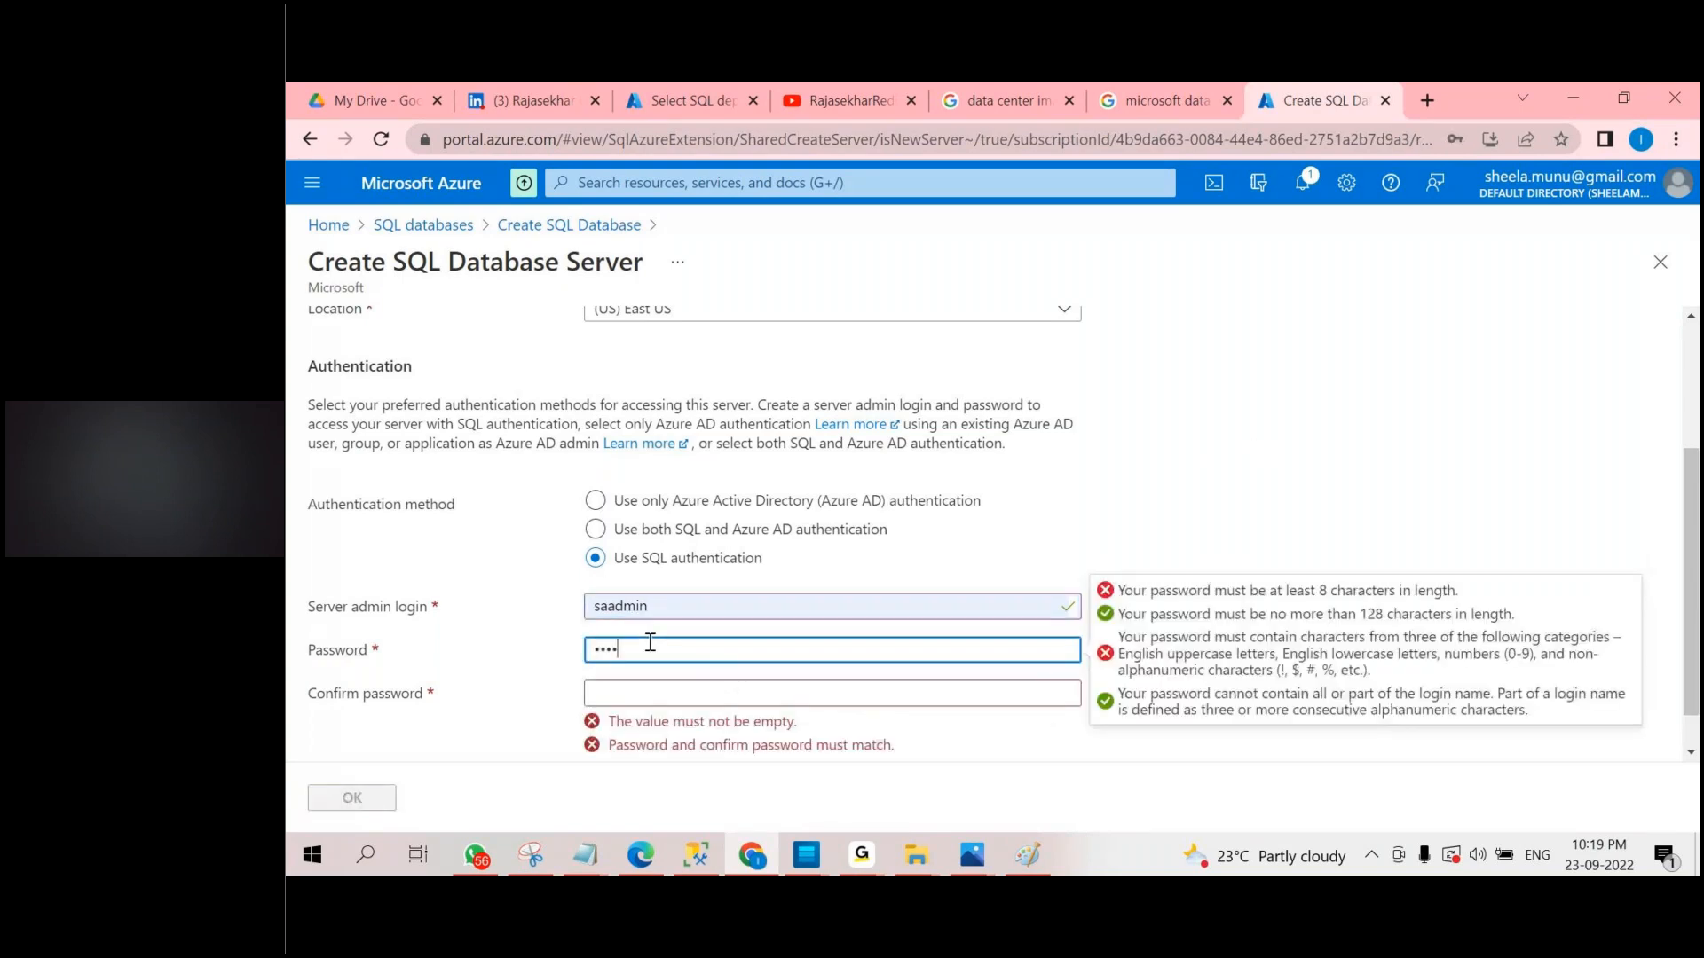
pyautogui.press('Tab')
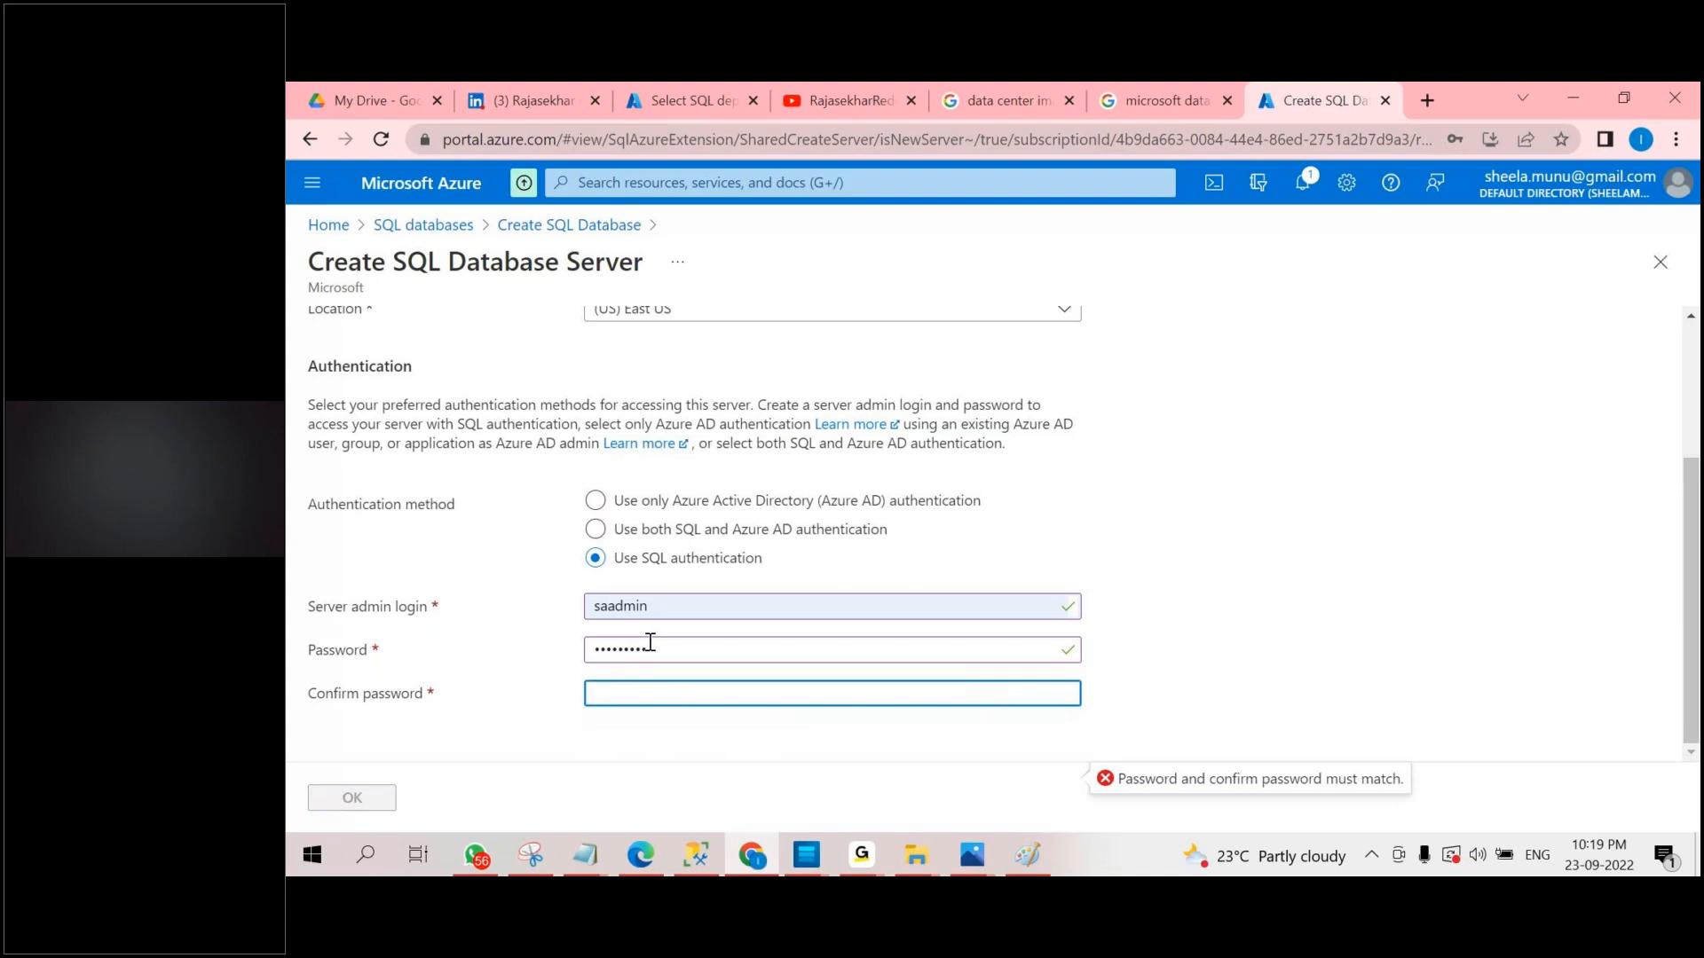
pyautogui.write('•••••••••')
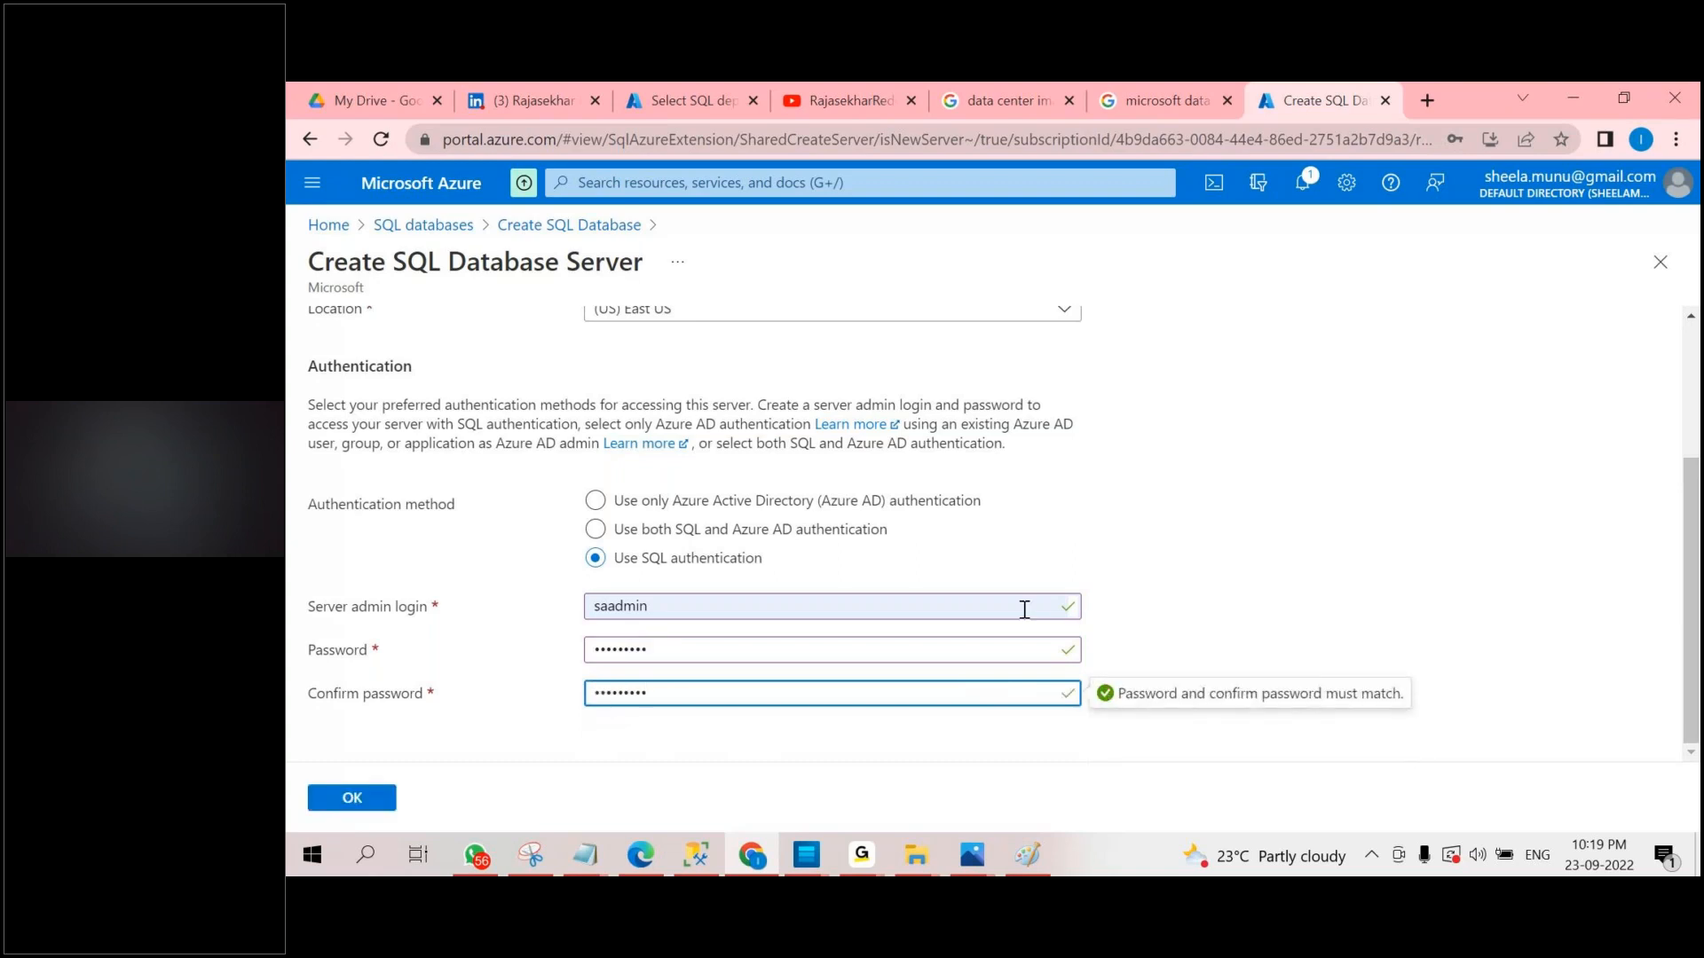
pyautogui.scroll(3, 1025, 610)
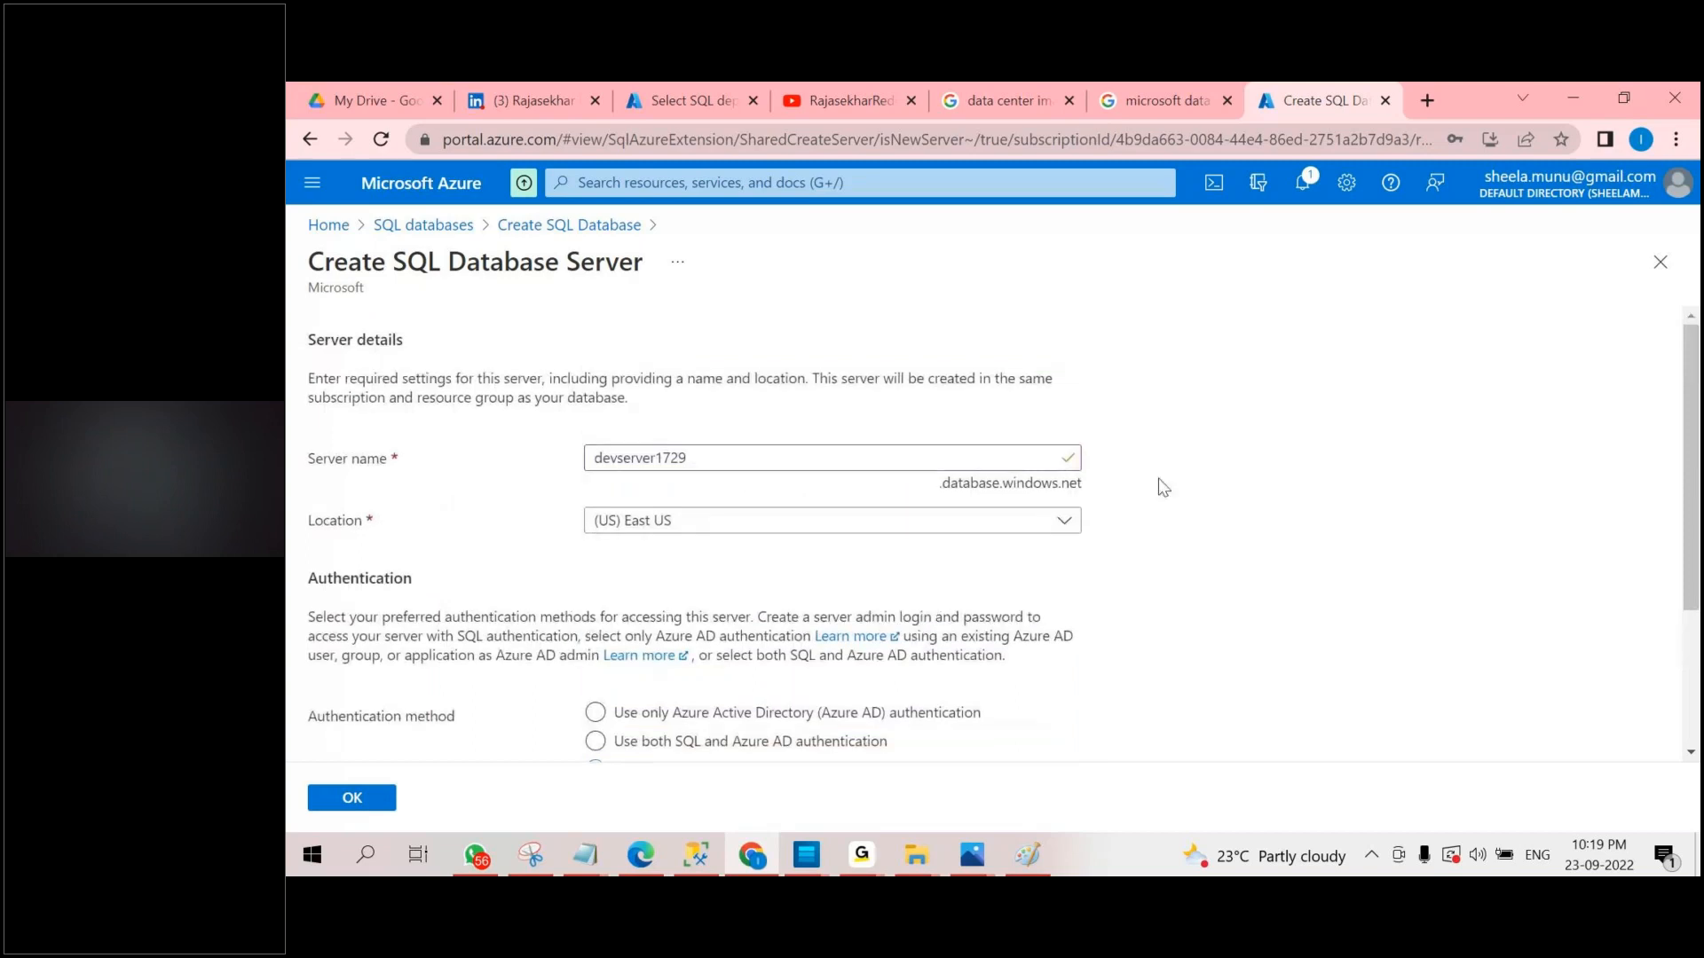
pyautogui.scroll(-3, 1236, 498)
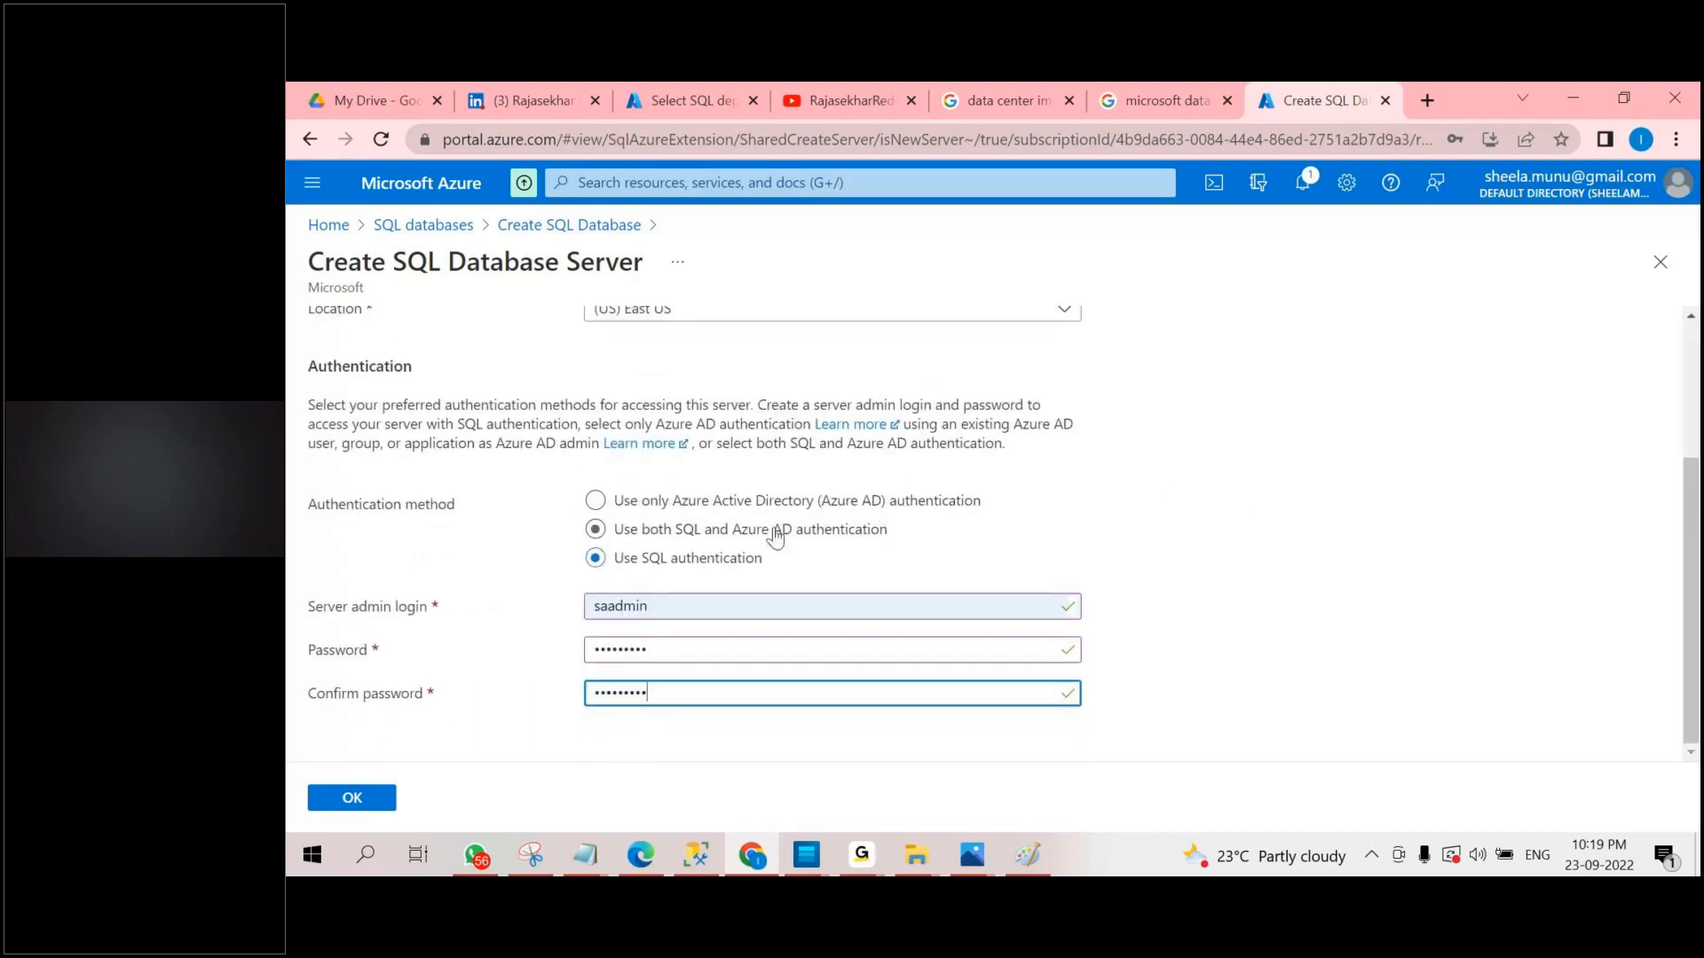
pyautogui.scroll(3, 635, 537)
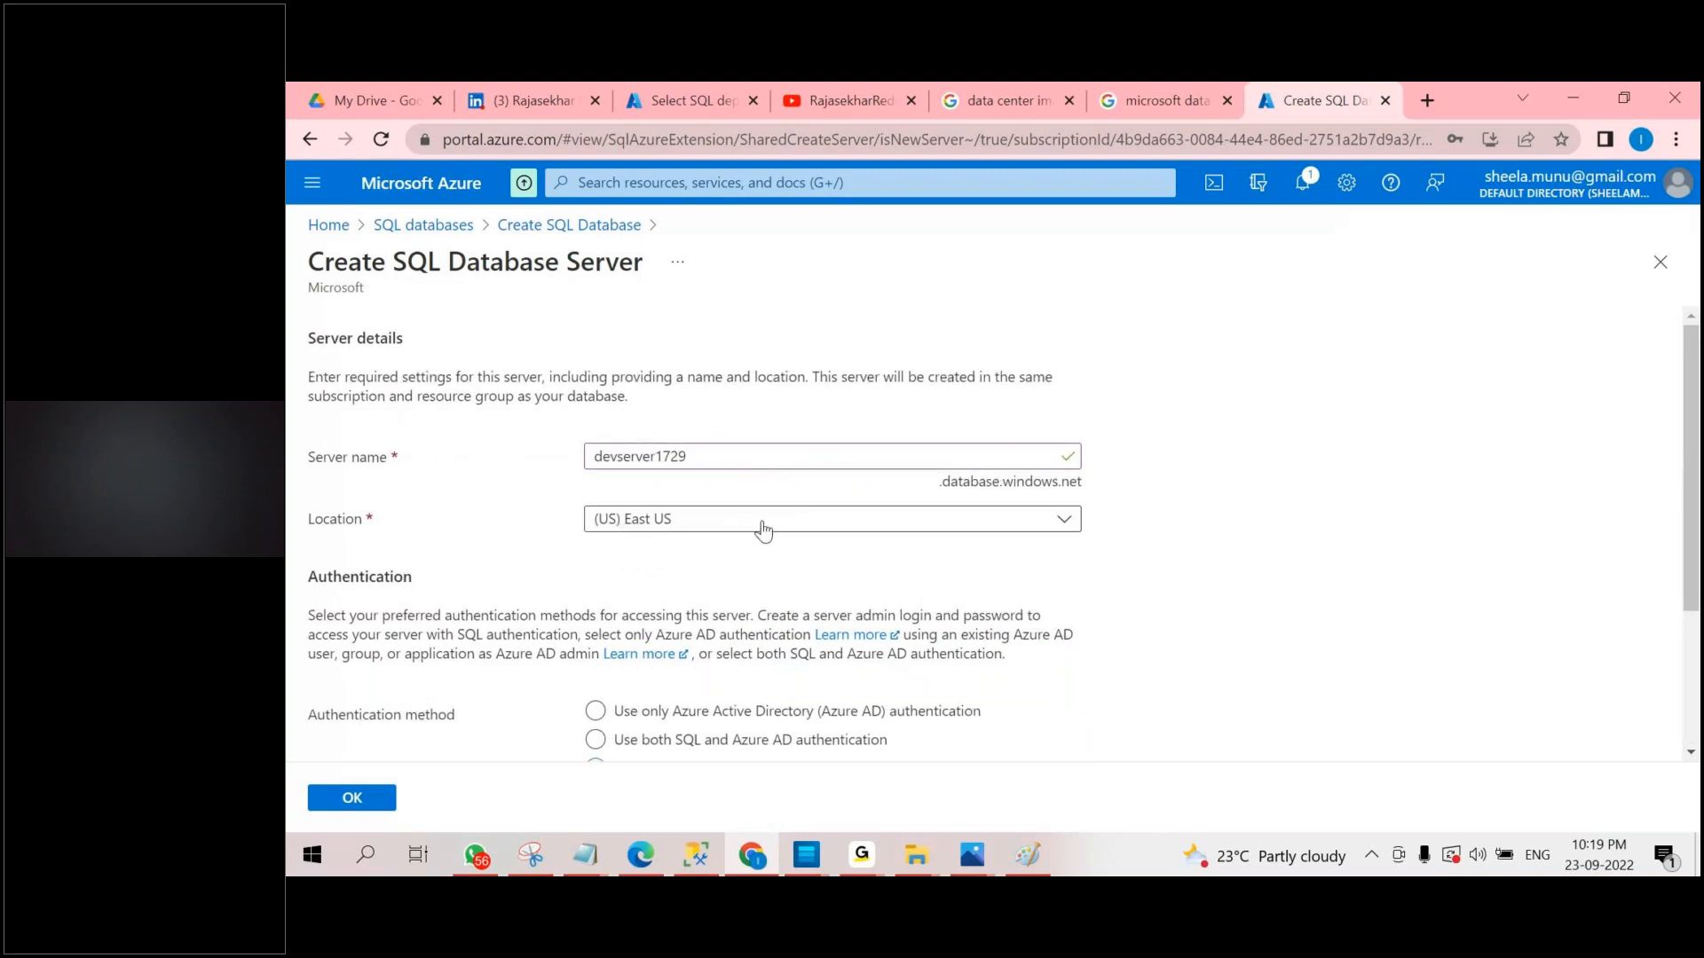
pyautogui.scroll(-3, 761, 529)
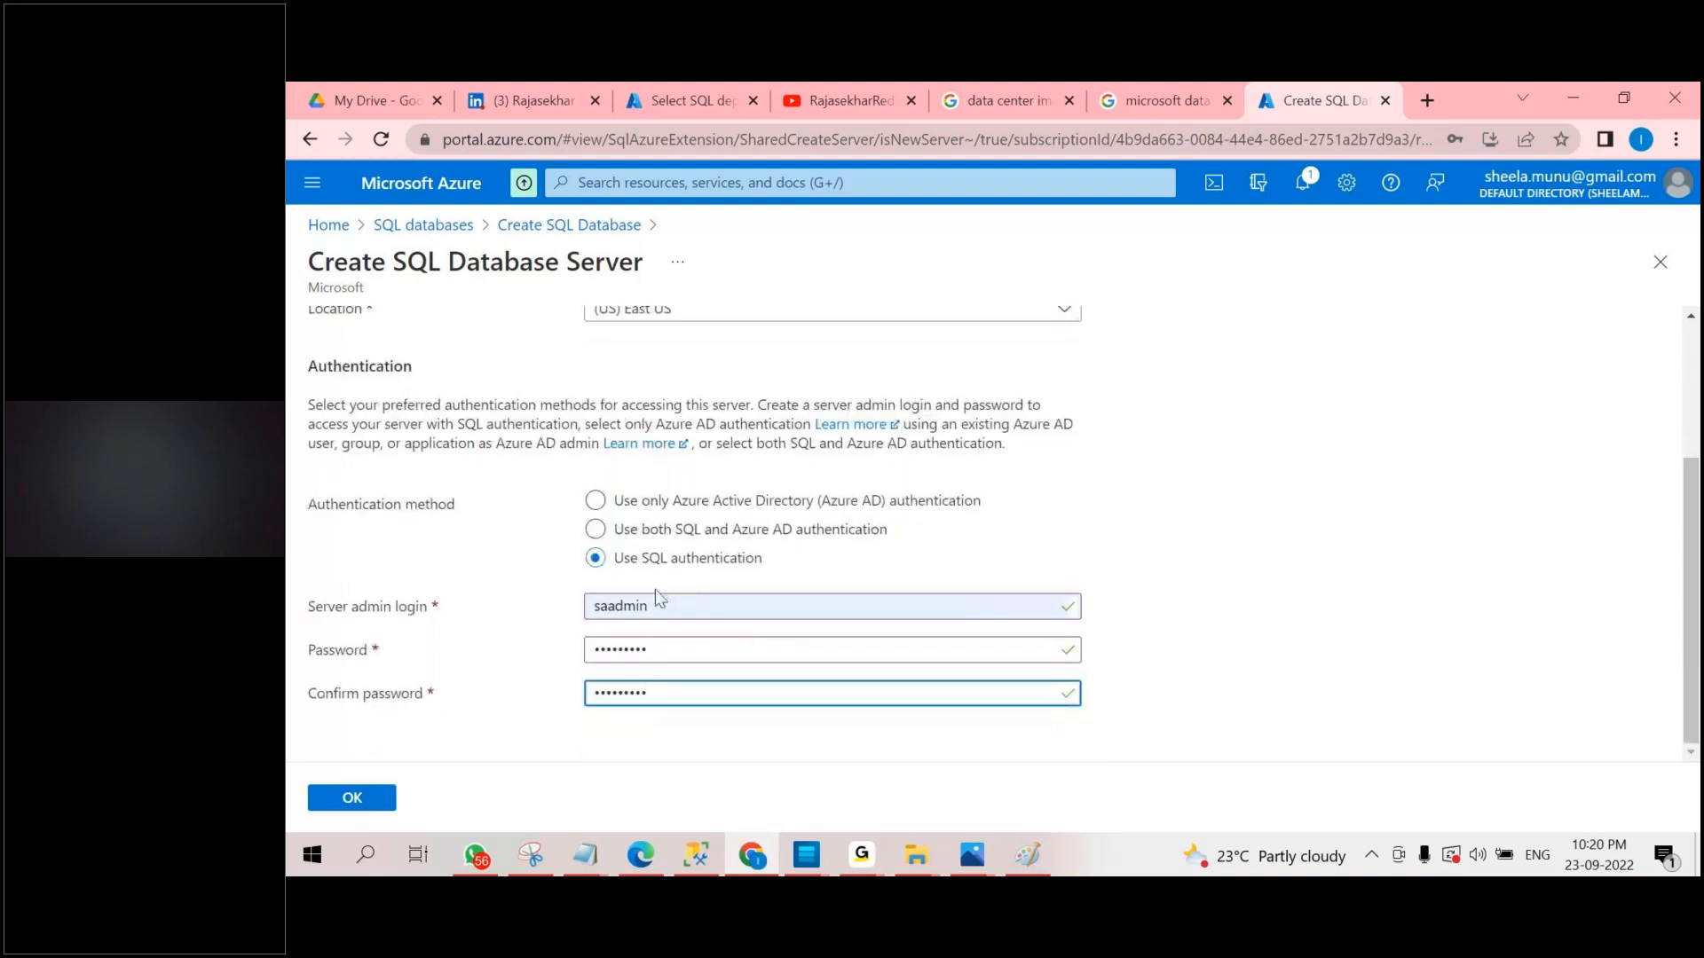
pyautogui.click(381, 799)
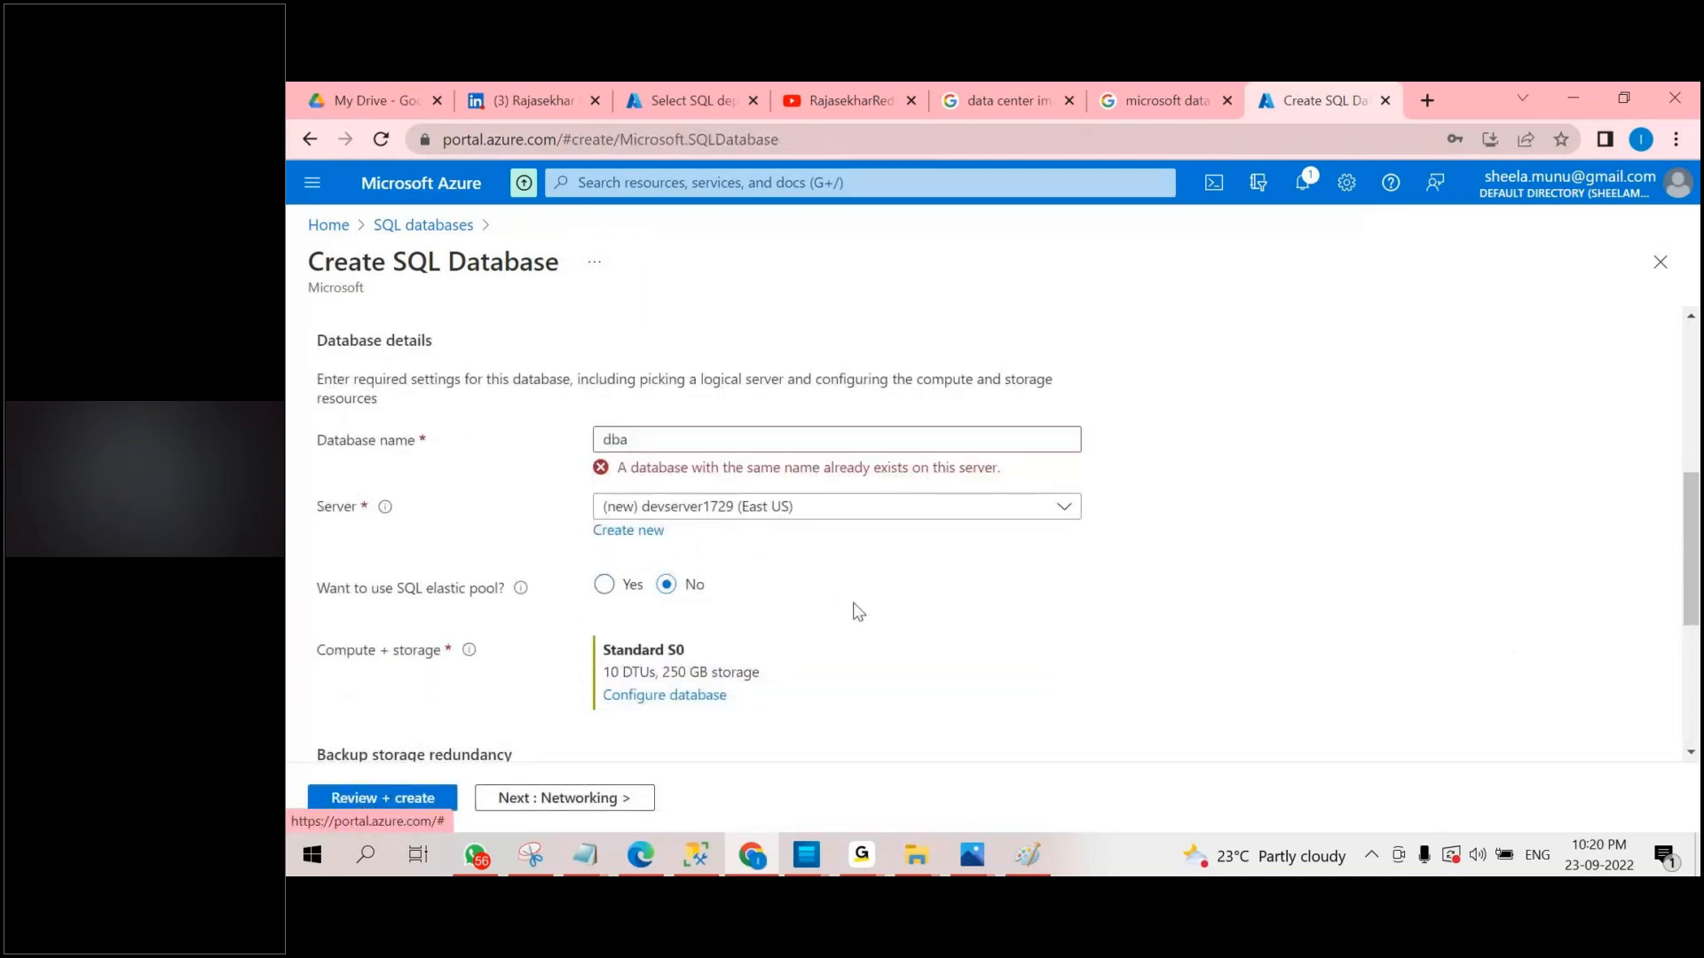
# Switch to SQL Server Management Studio to check the dba database on the connected Azure server, and return to the Create SQL Database form.
pyautogui.scroll(2, 857, 612)
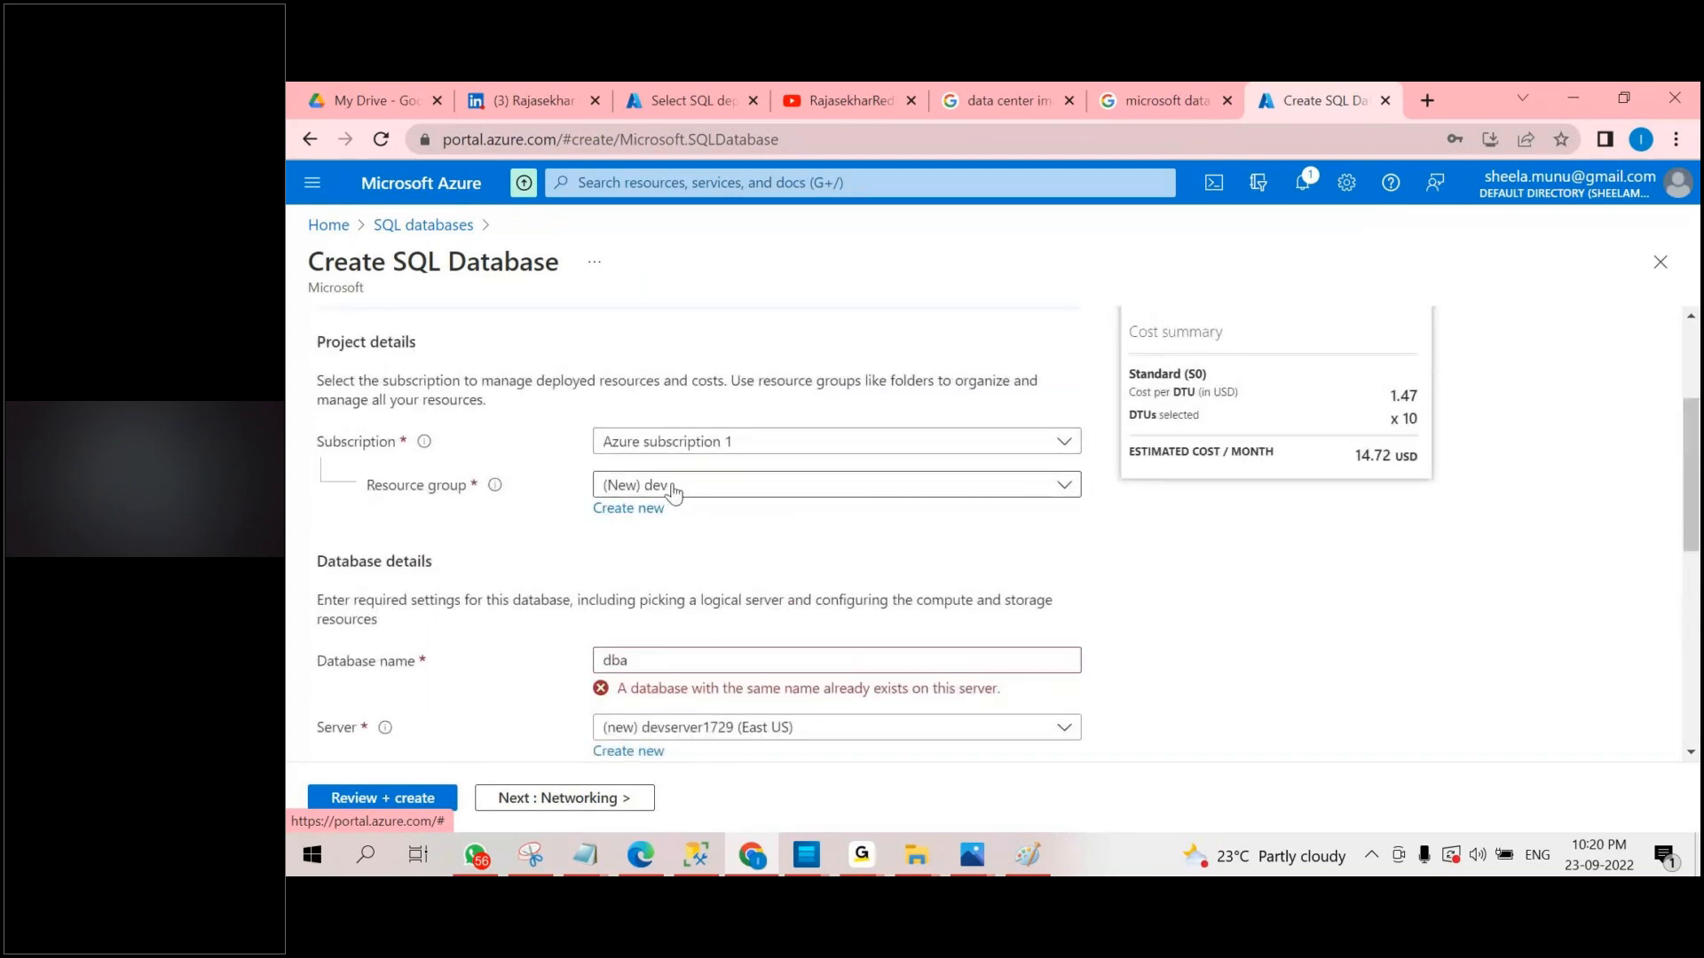
pyautogui.scroll(-1, 756, 515)
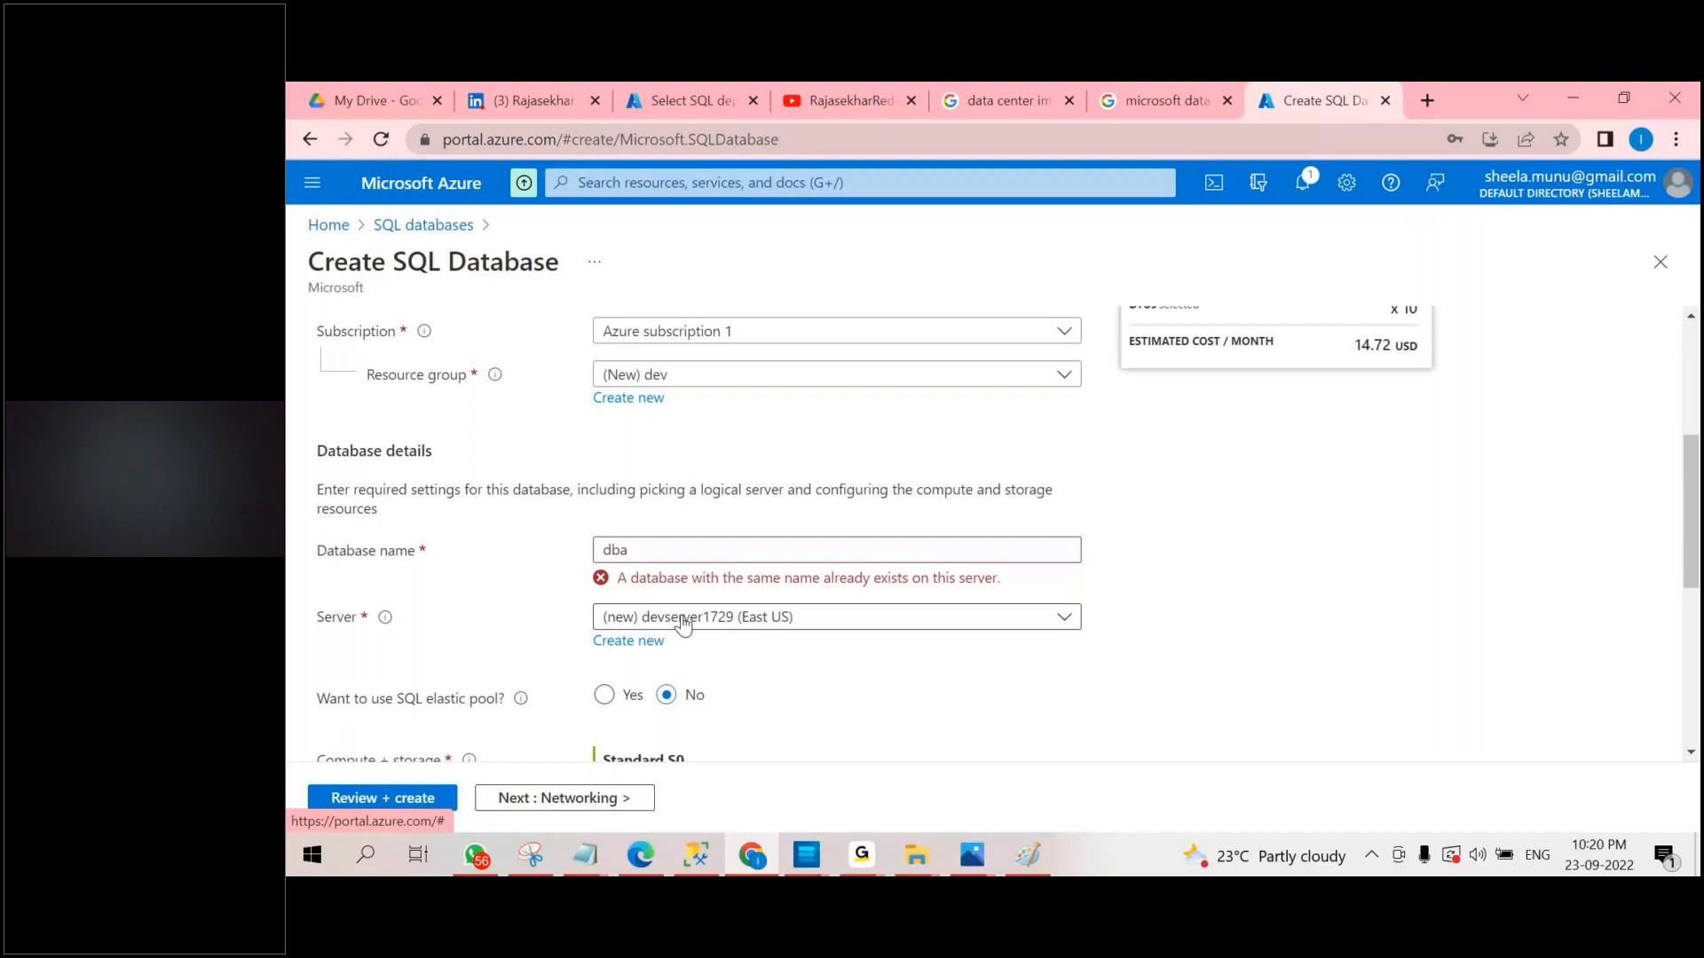
pyautogui.click(701, 858)
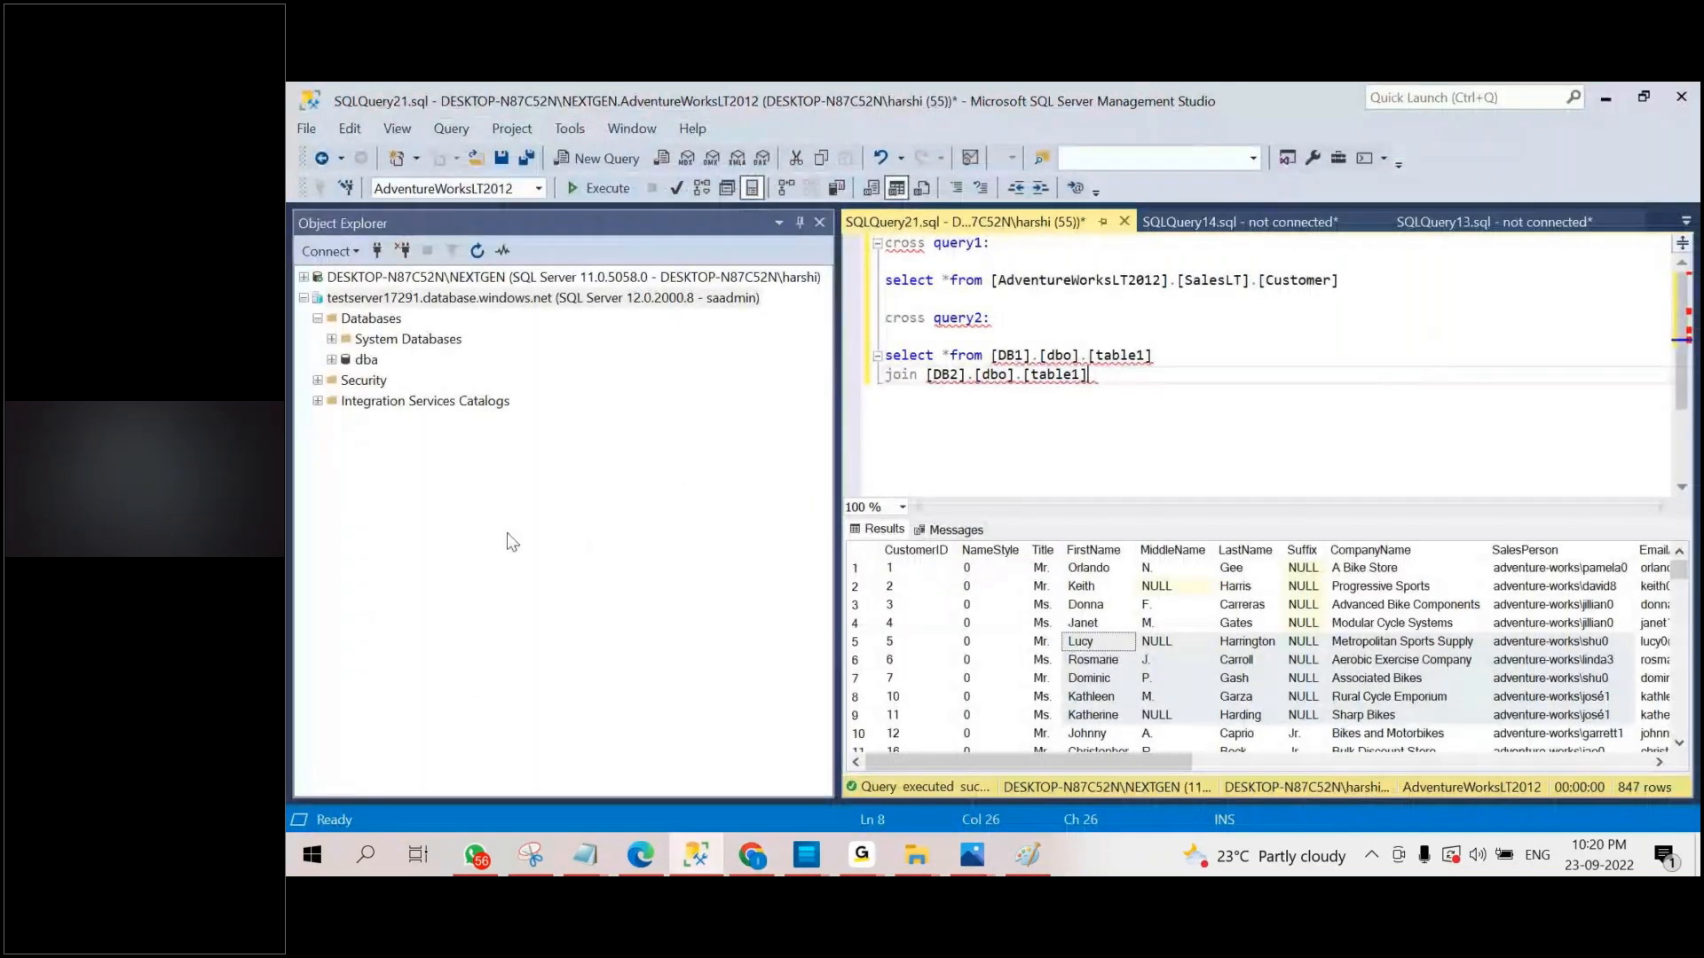
pyautogui.click(365, 360)
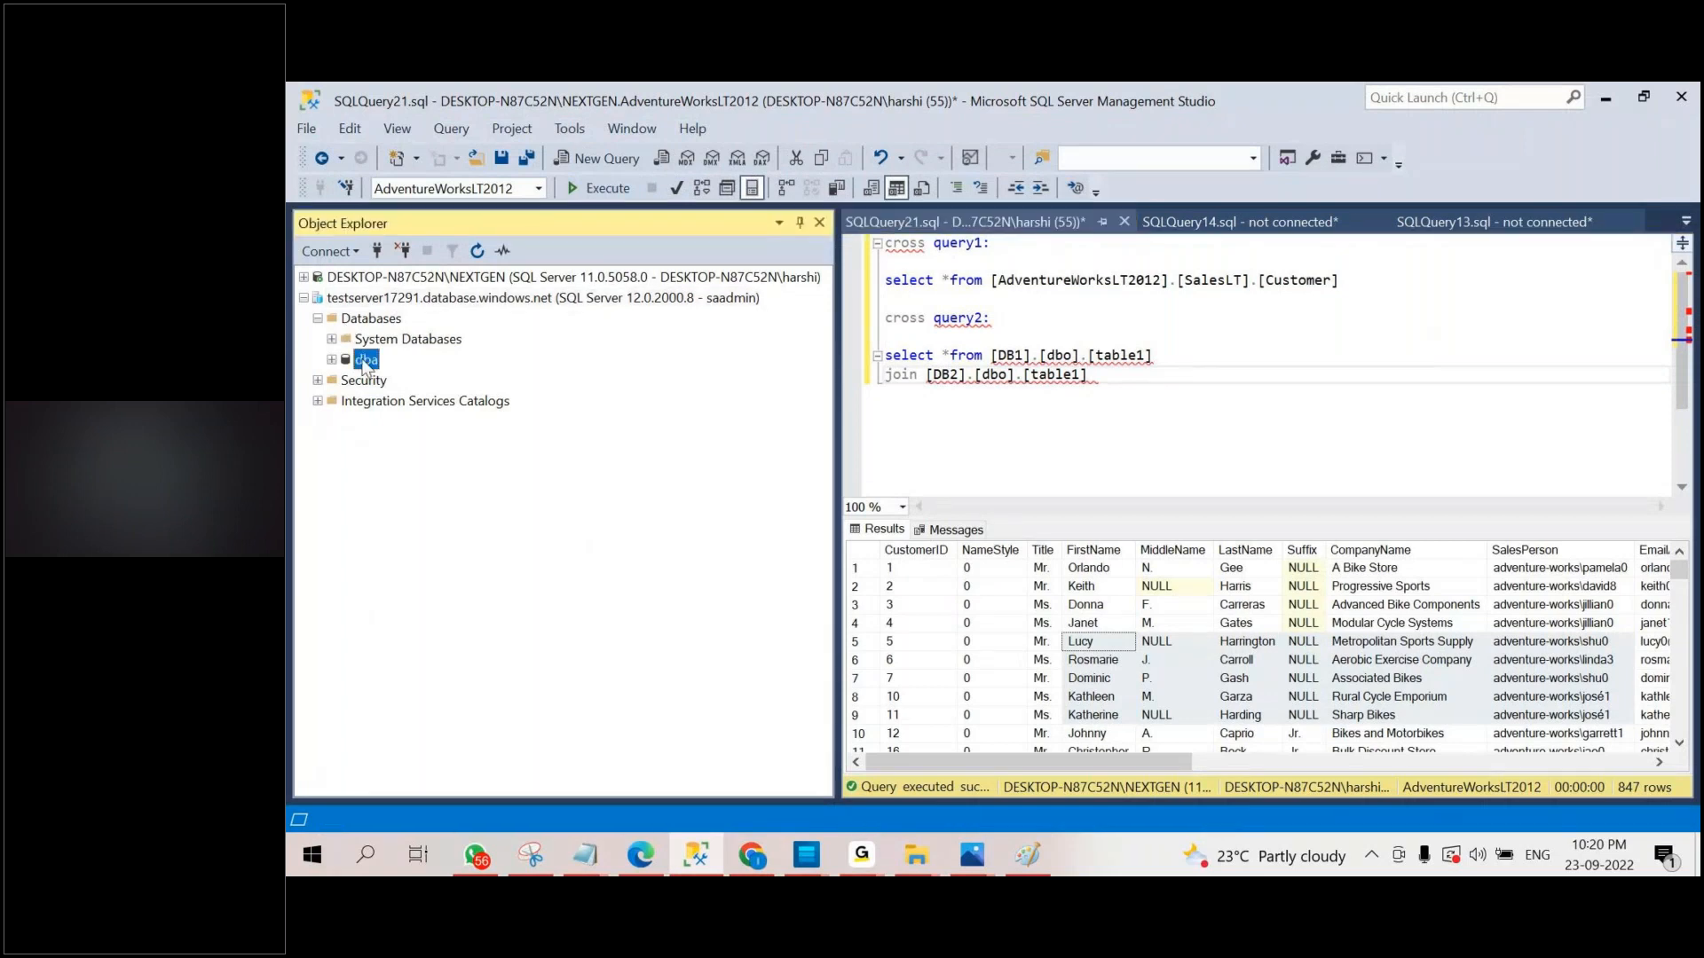
pyautogui.hotkey('alt', 'Tab')
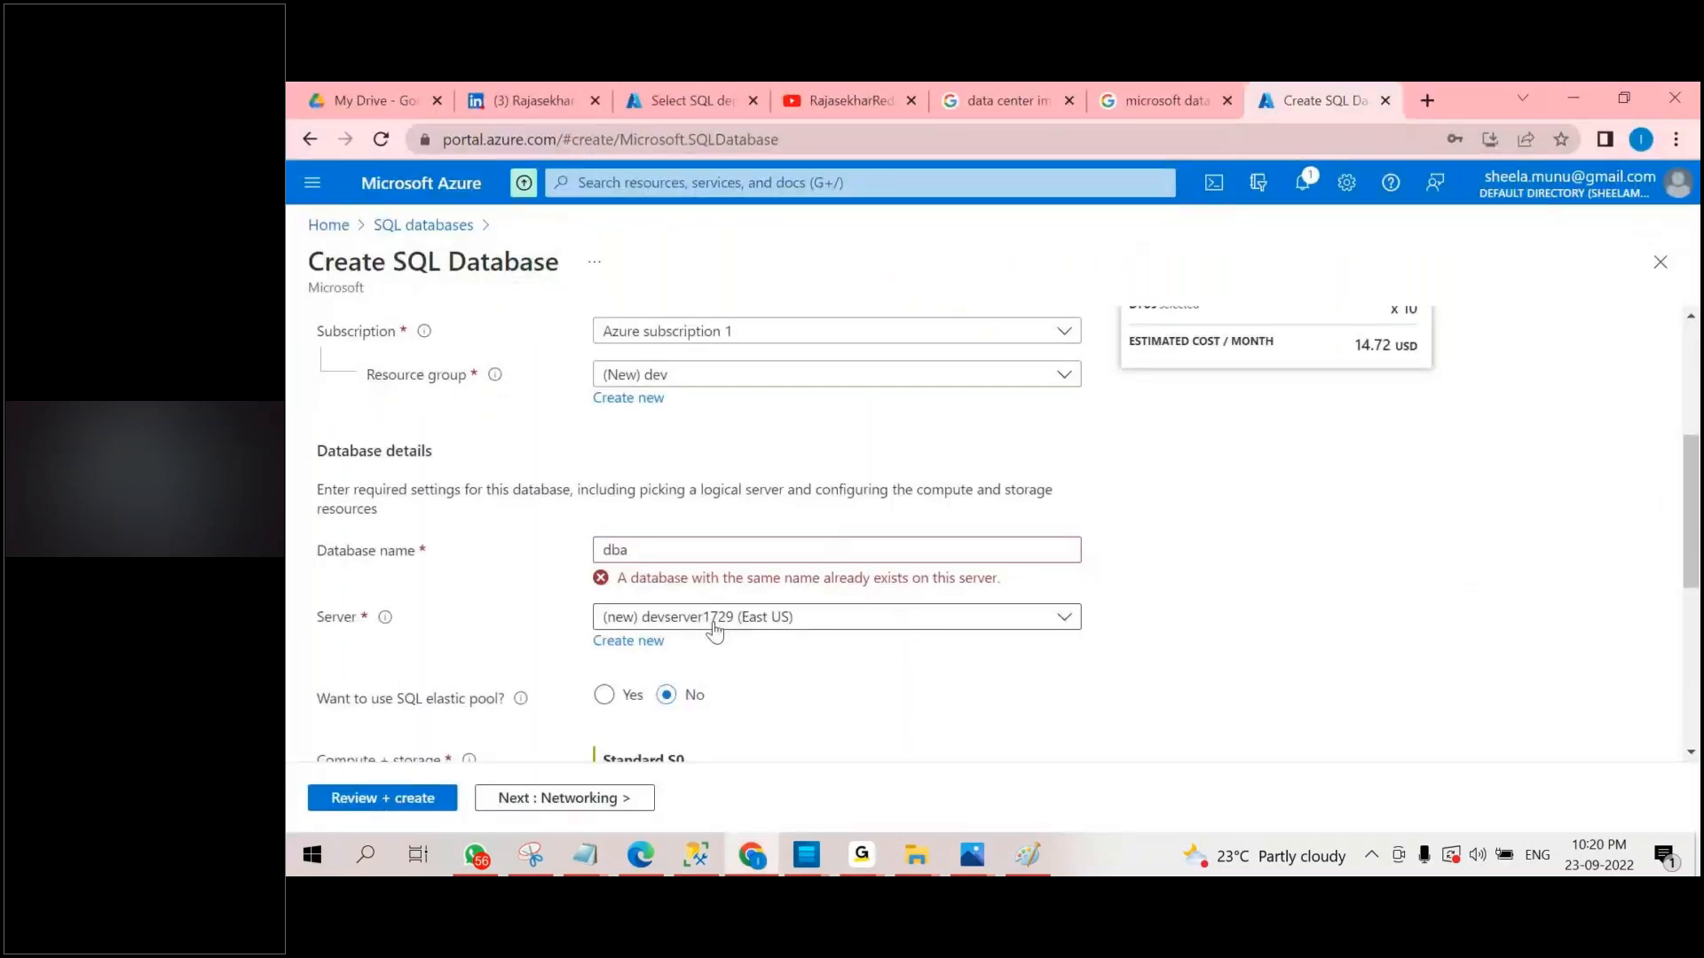
pyautogui.scroll(-1, 715, 630)
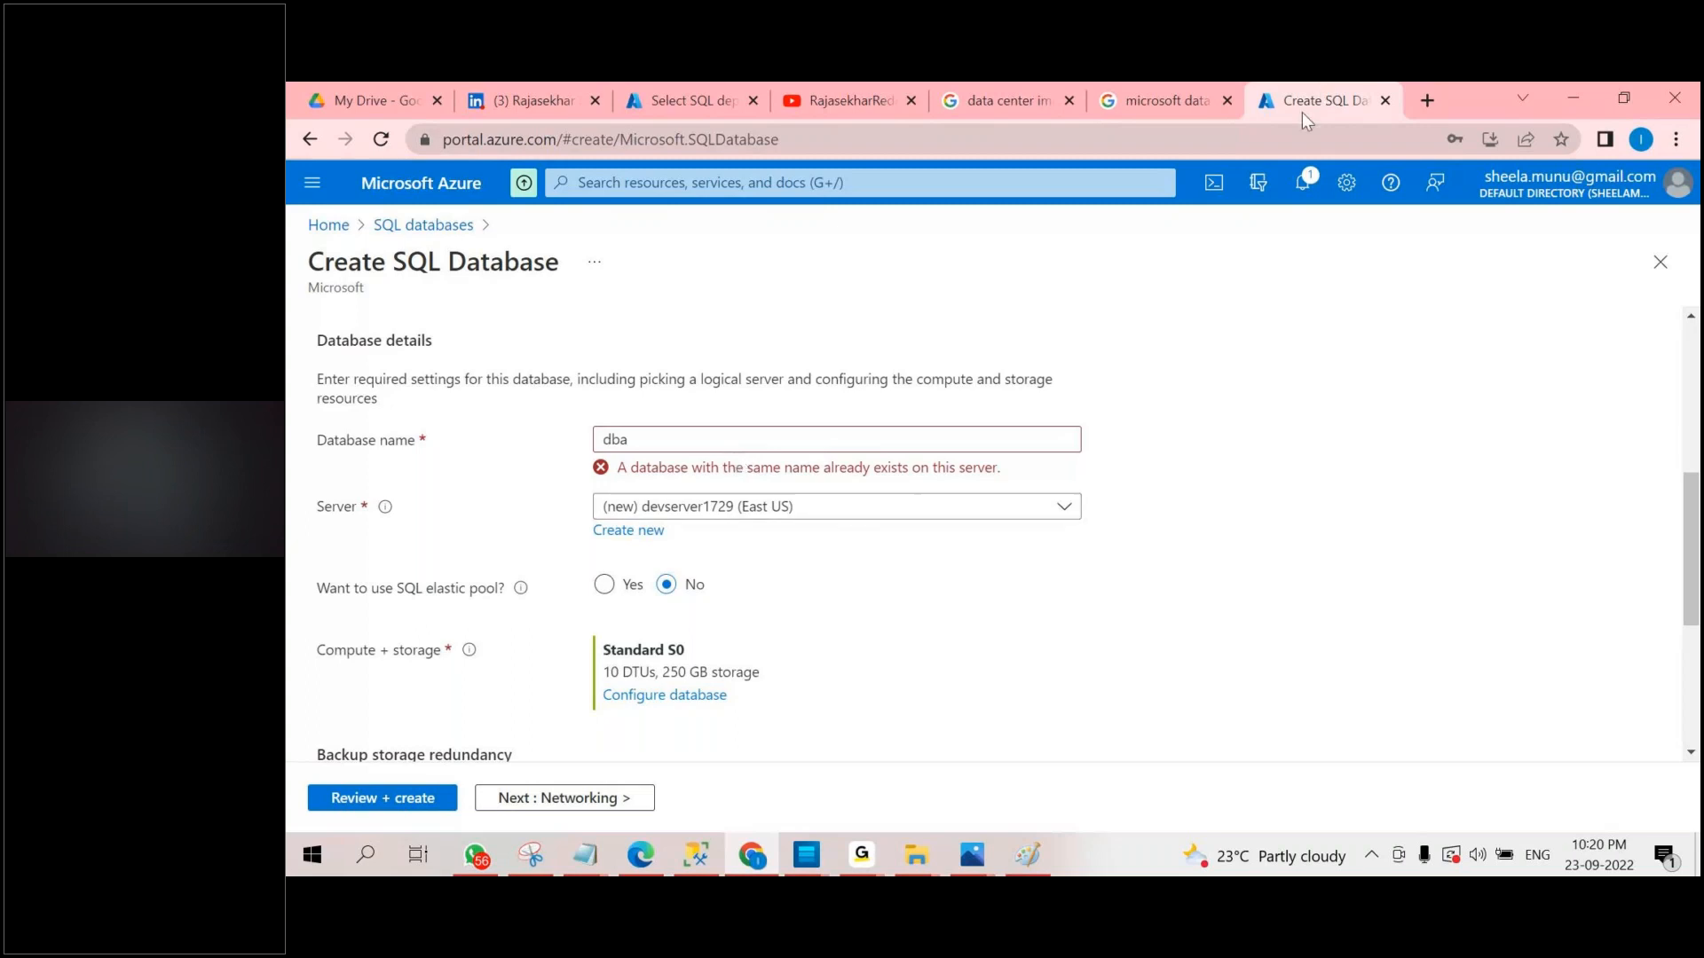
pyautogui.scroll(1, 1293, 505)
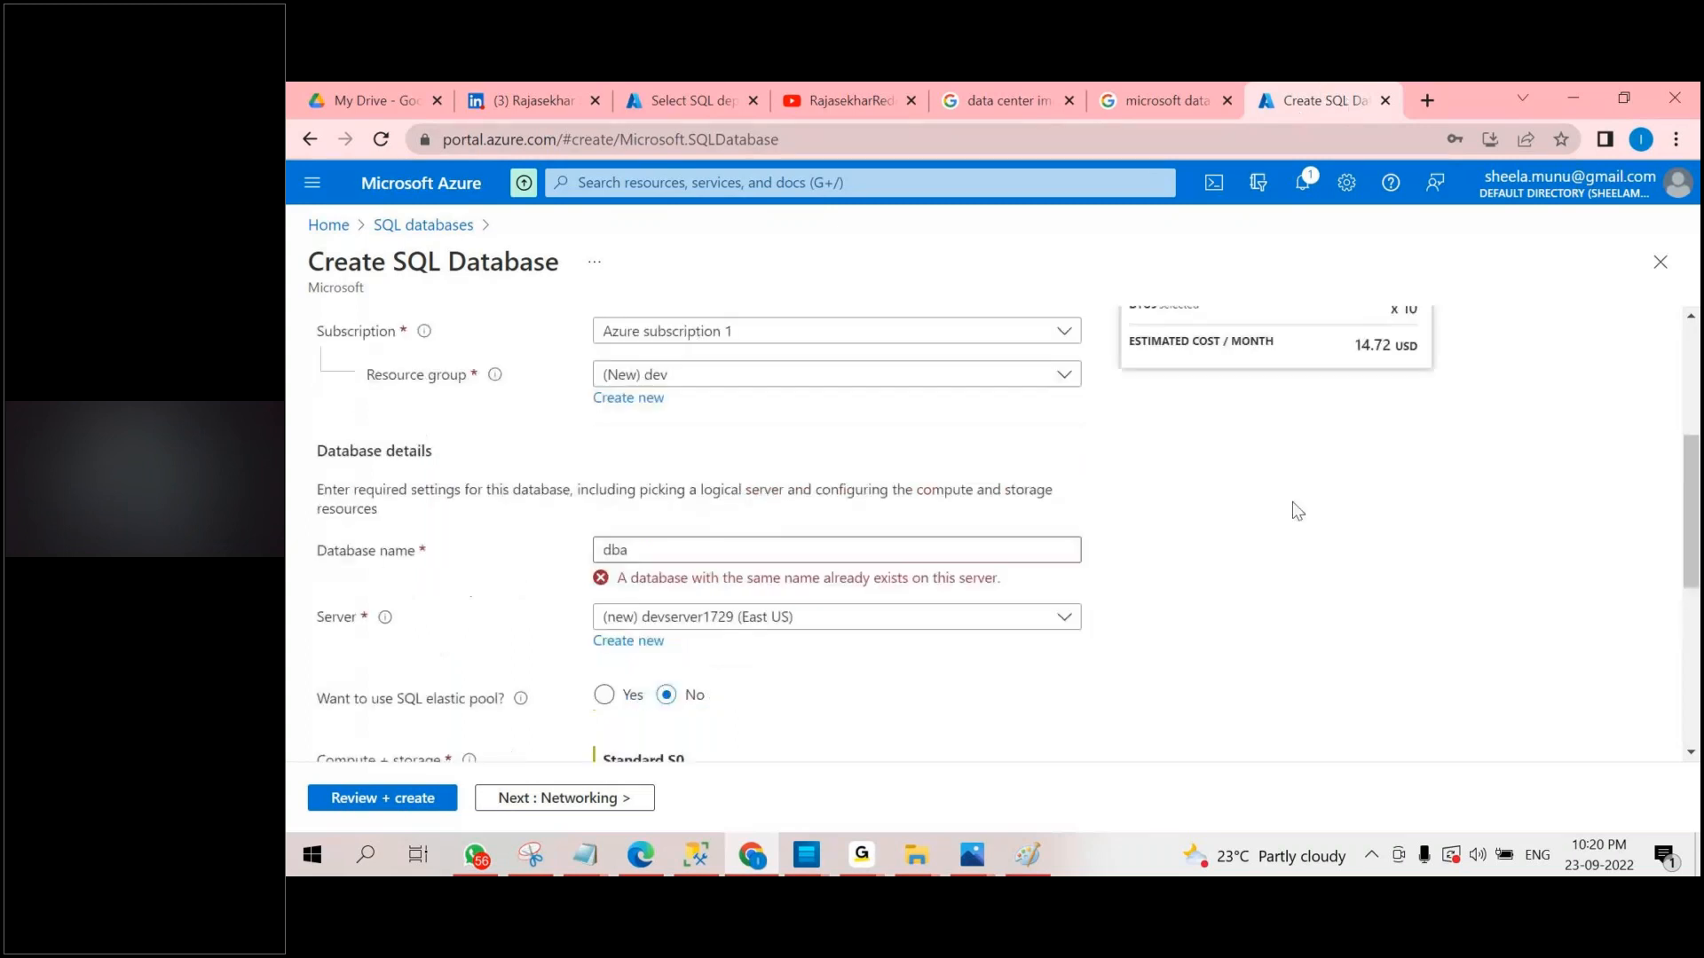
pyautogui.scroll(-1, 842, 597)
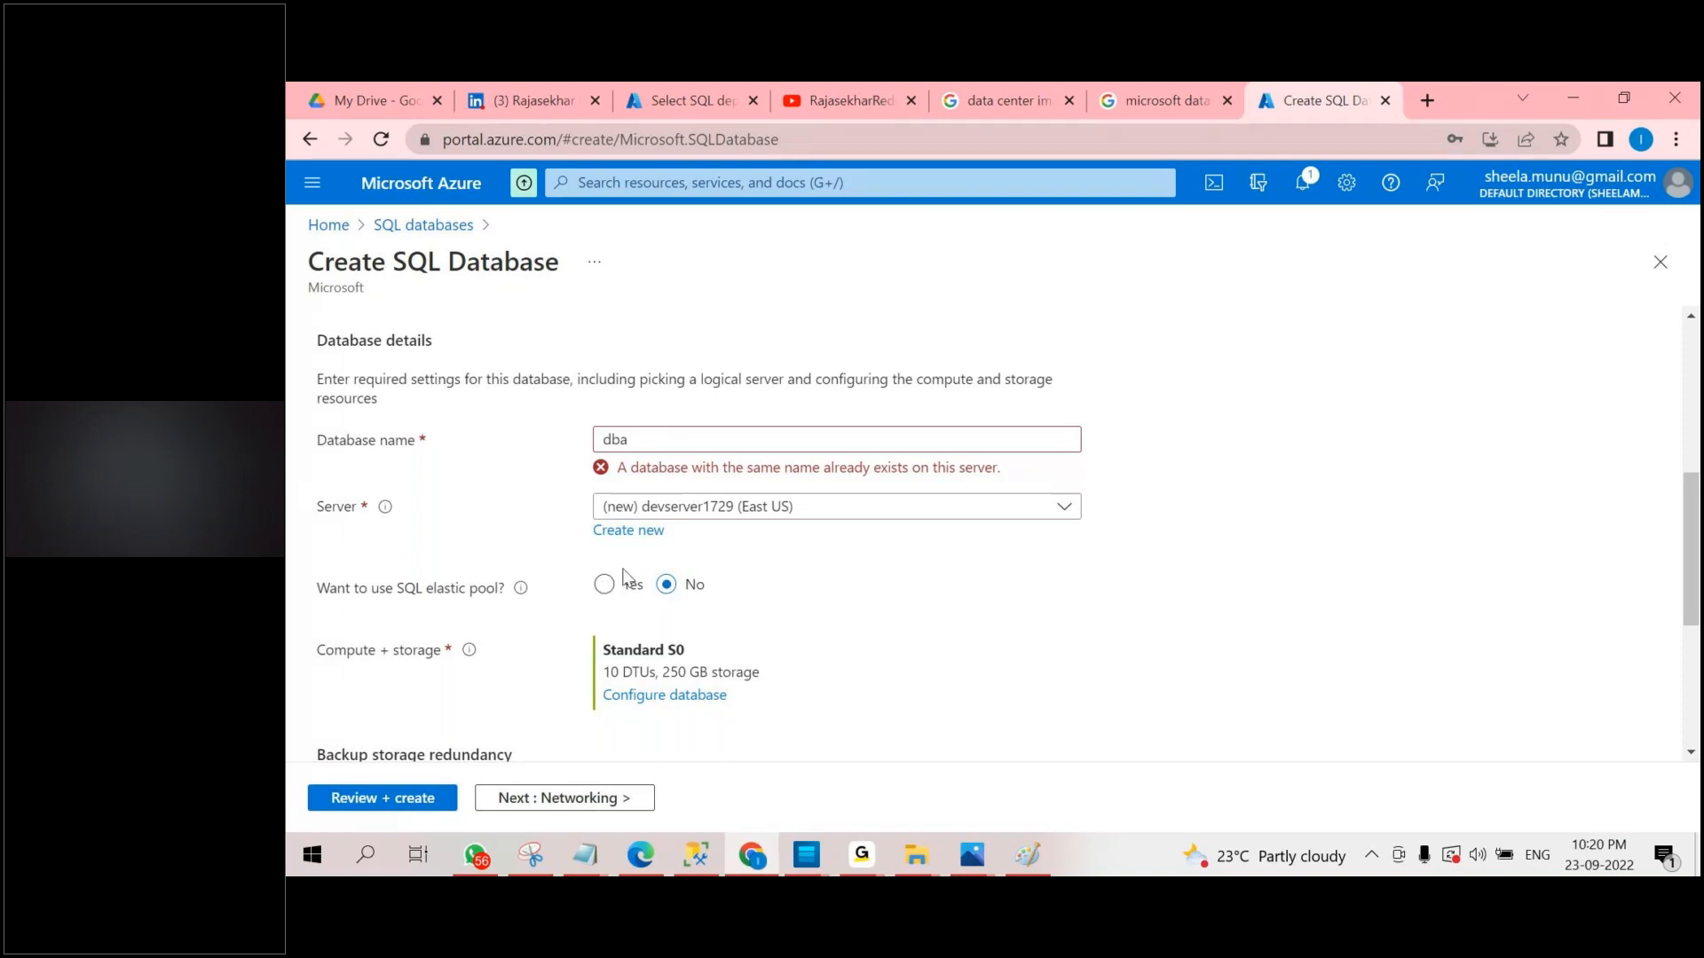
# Show the Elastic pool model2.jpg diagram in Photos and return to the Create SQL Database form.
pyautogui.moveTo(991, 868)
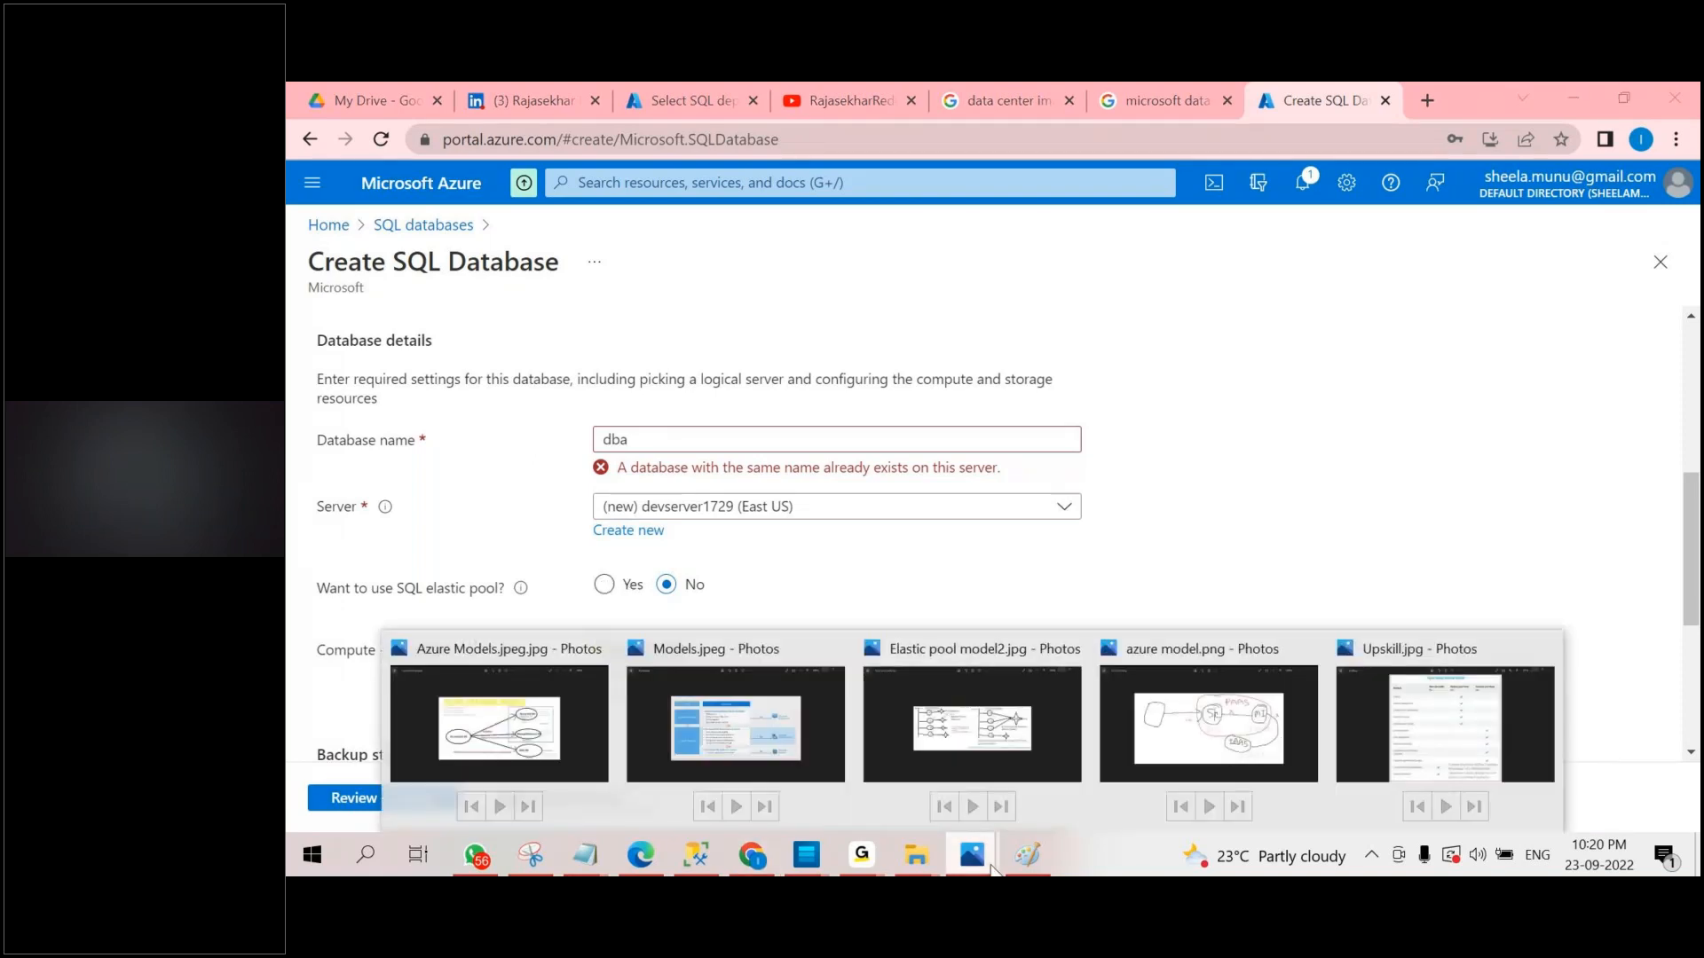
pyautogui.click(972, 729)
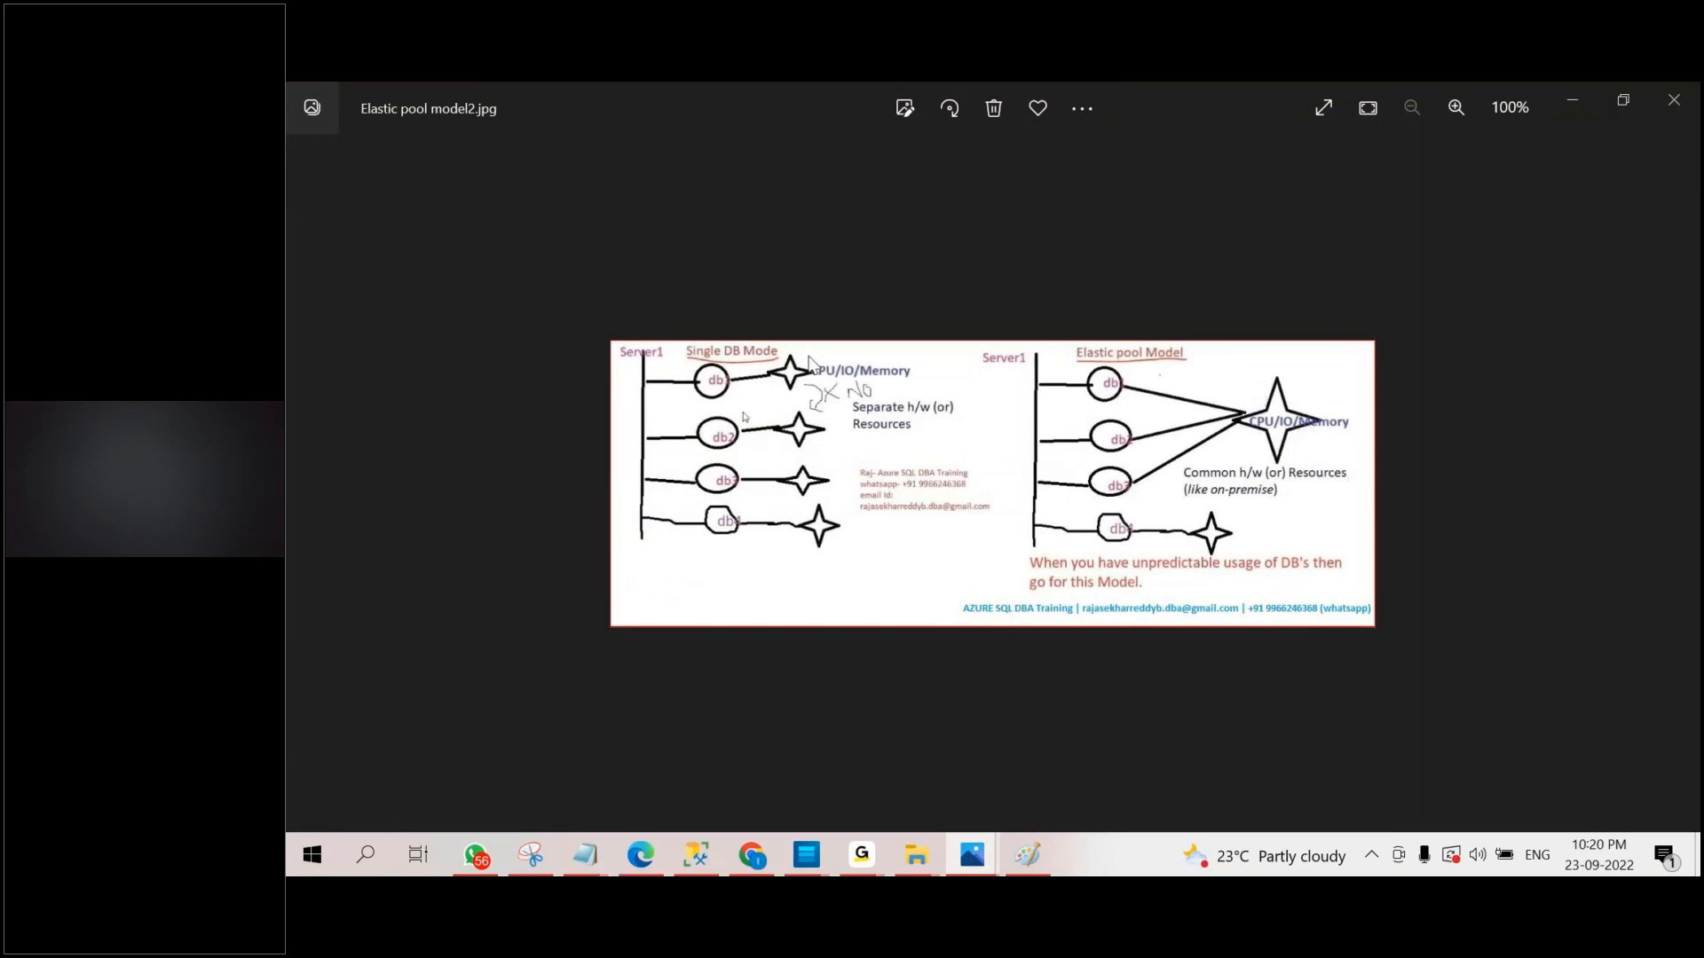
pyautogui.click(1571, 104)
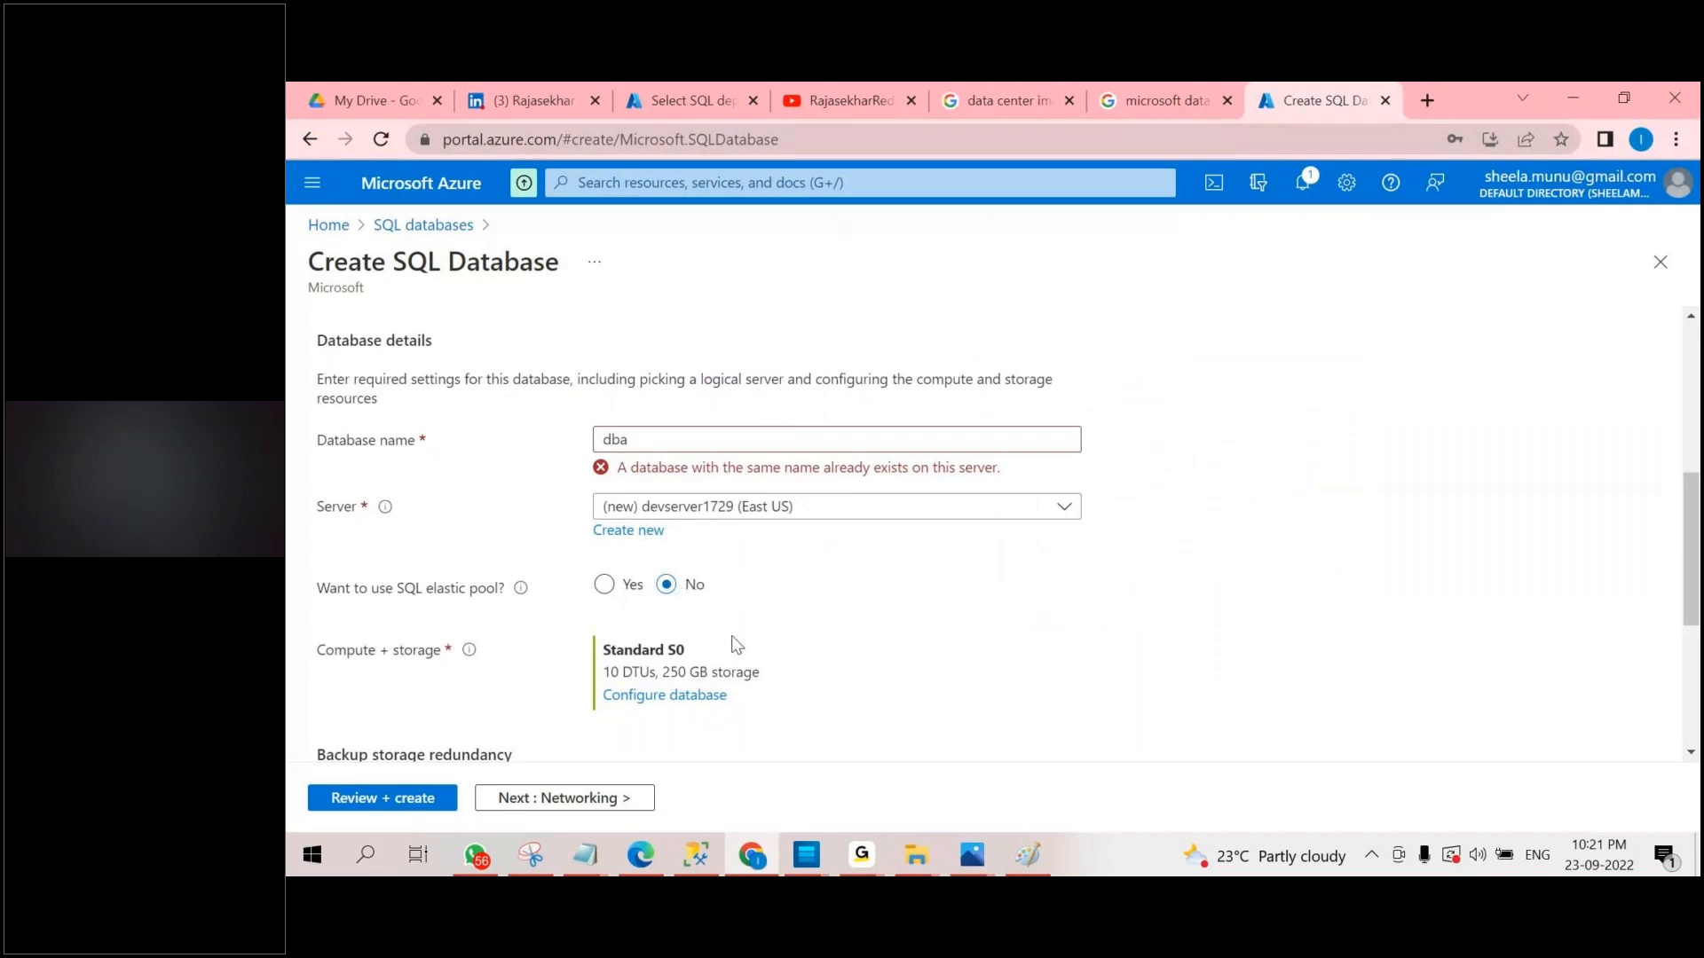
# Configure the database's compute and storage with the DTU-based Basic service tier and a 2 GB maximum data size, and apply it.
pyautogui.scroll(-1, 733, 645)
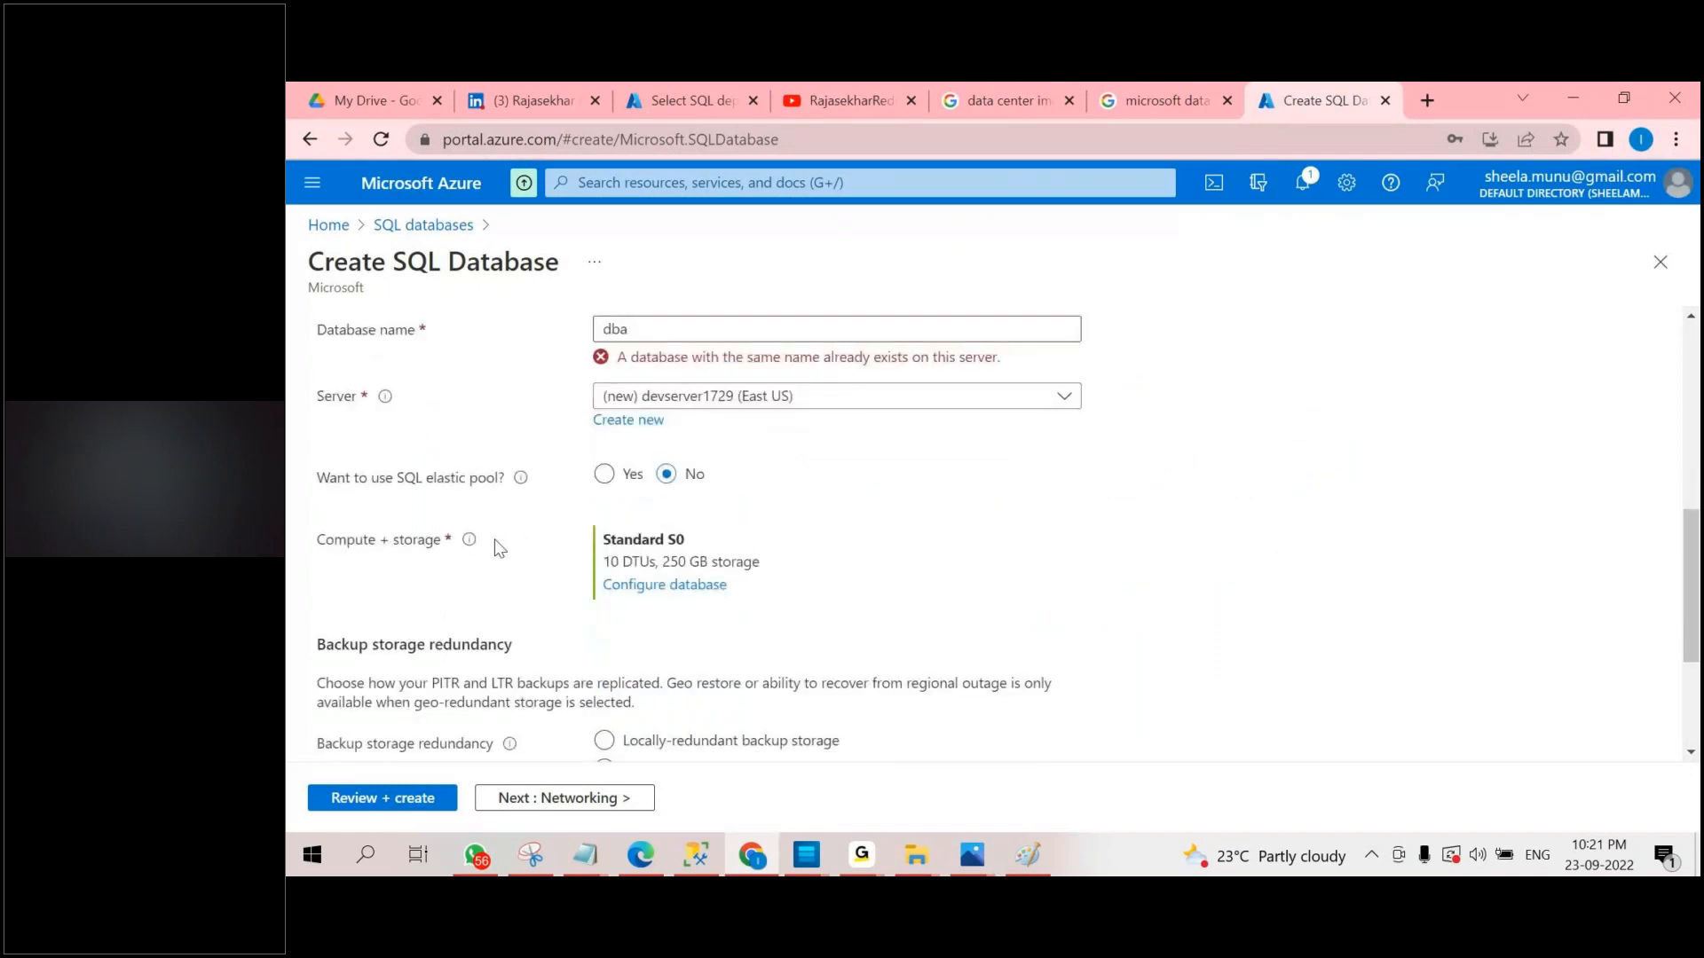
pyautogui.click(658, 585)
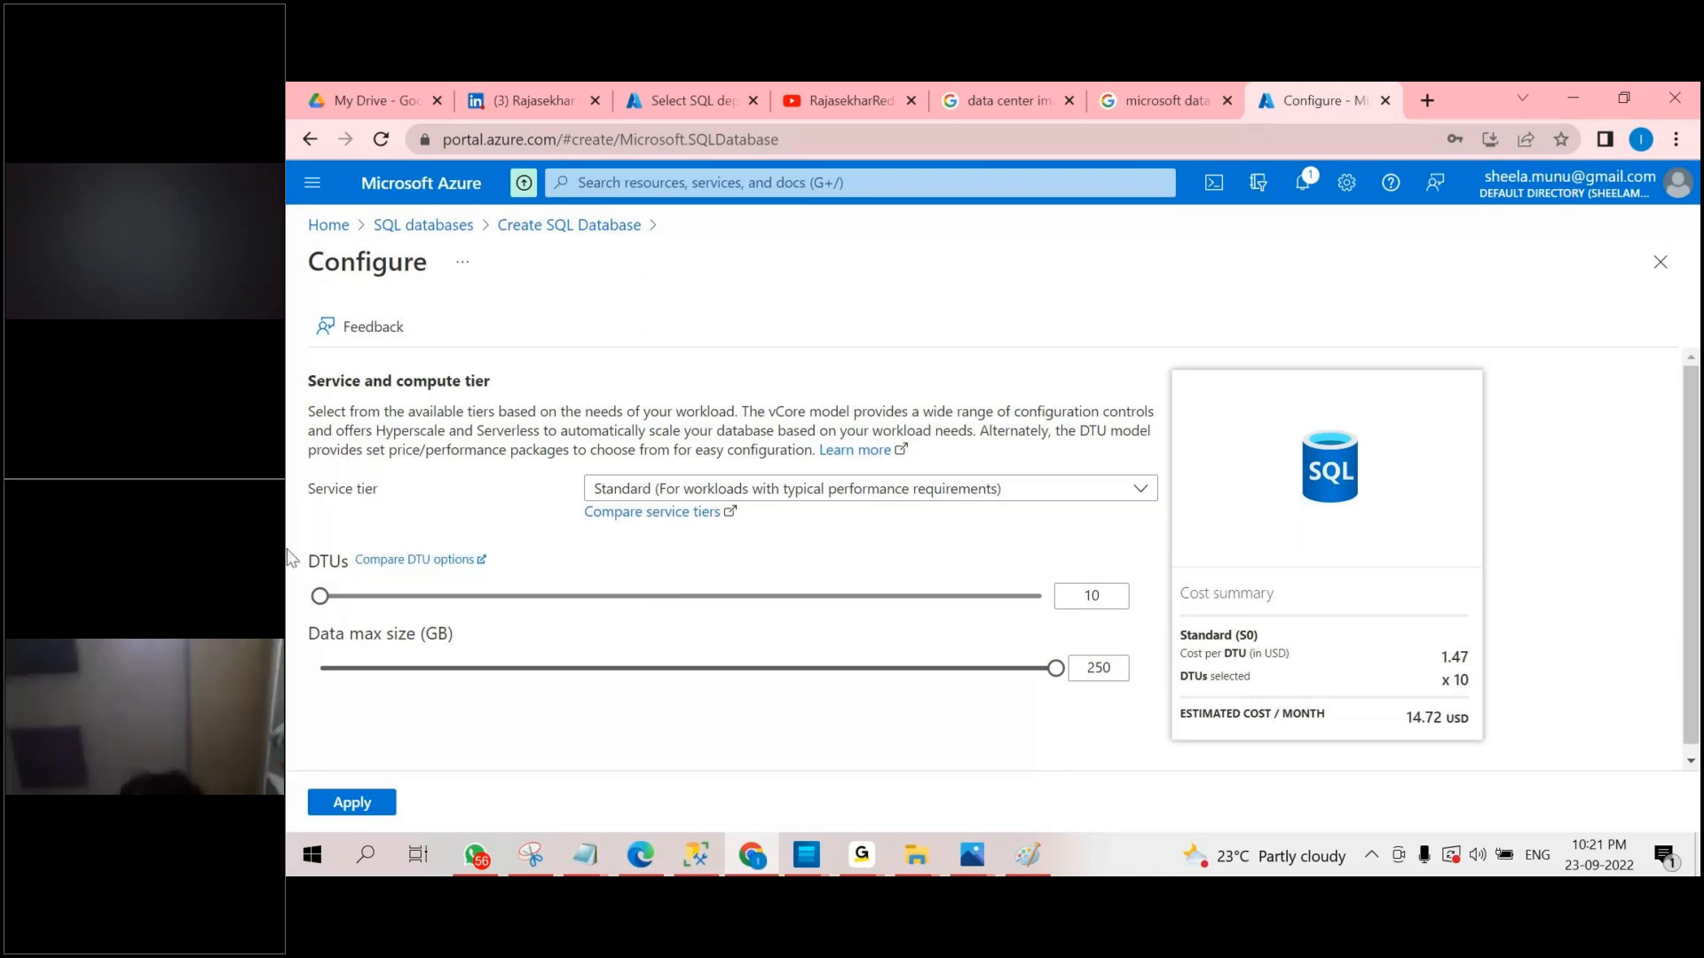
pyautogui.click(726, 493)
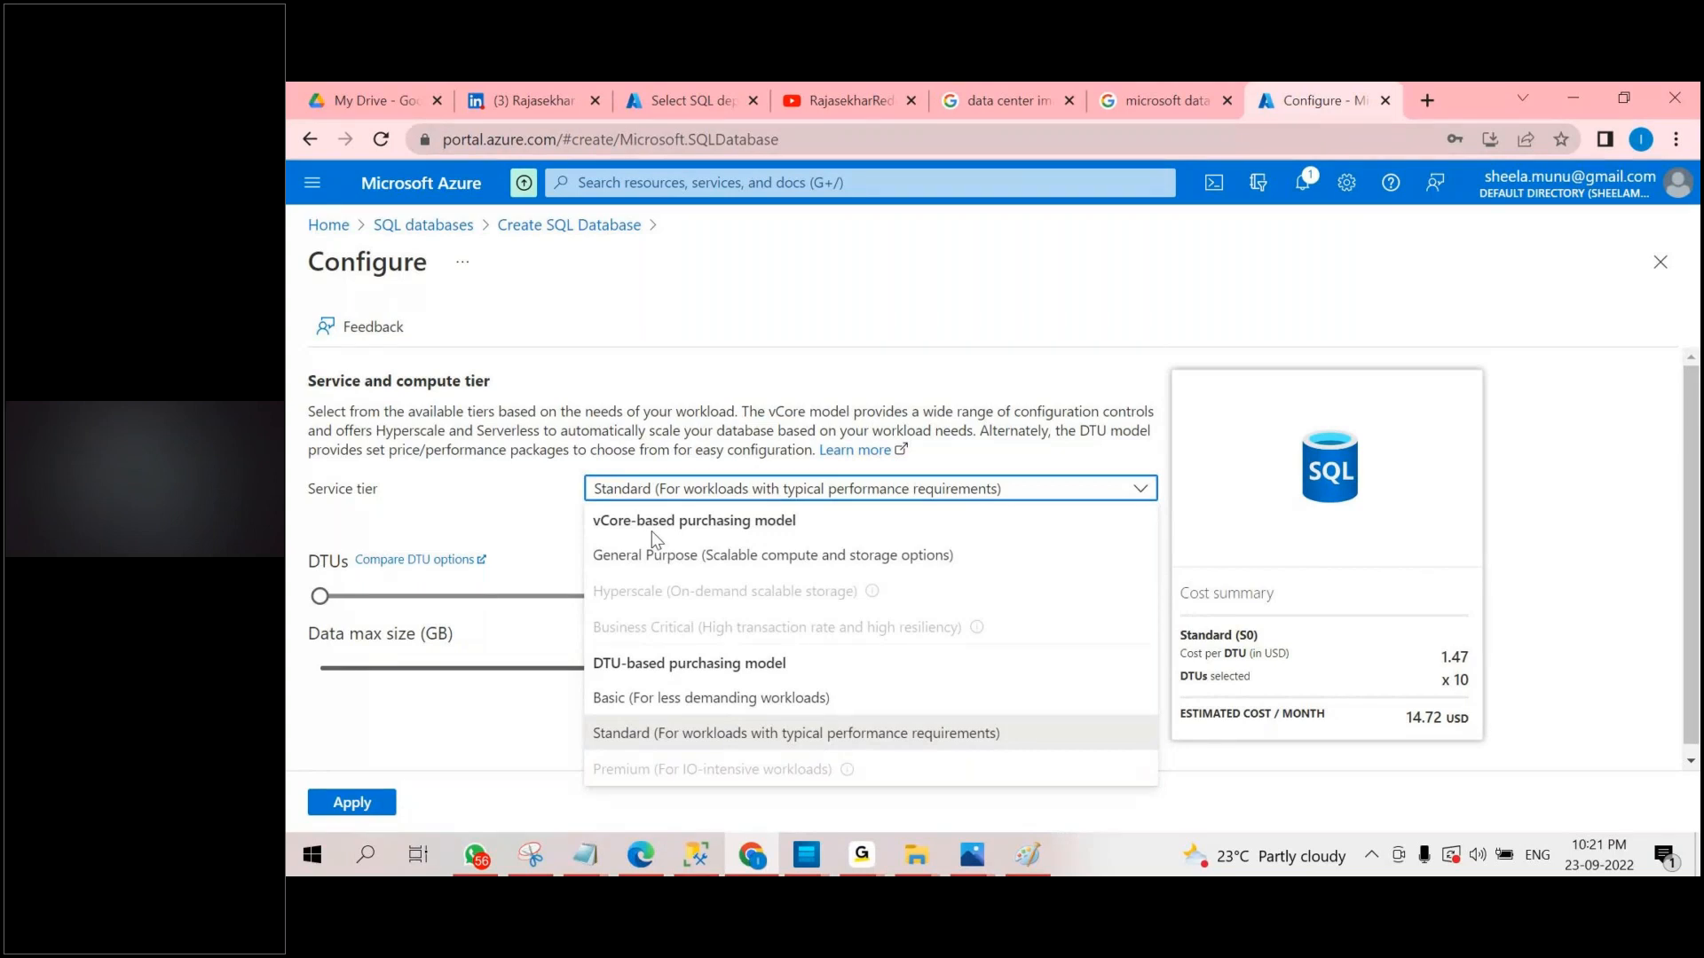
pyautogui.click(756, 699)
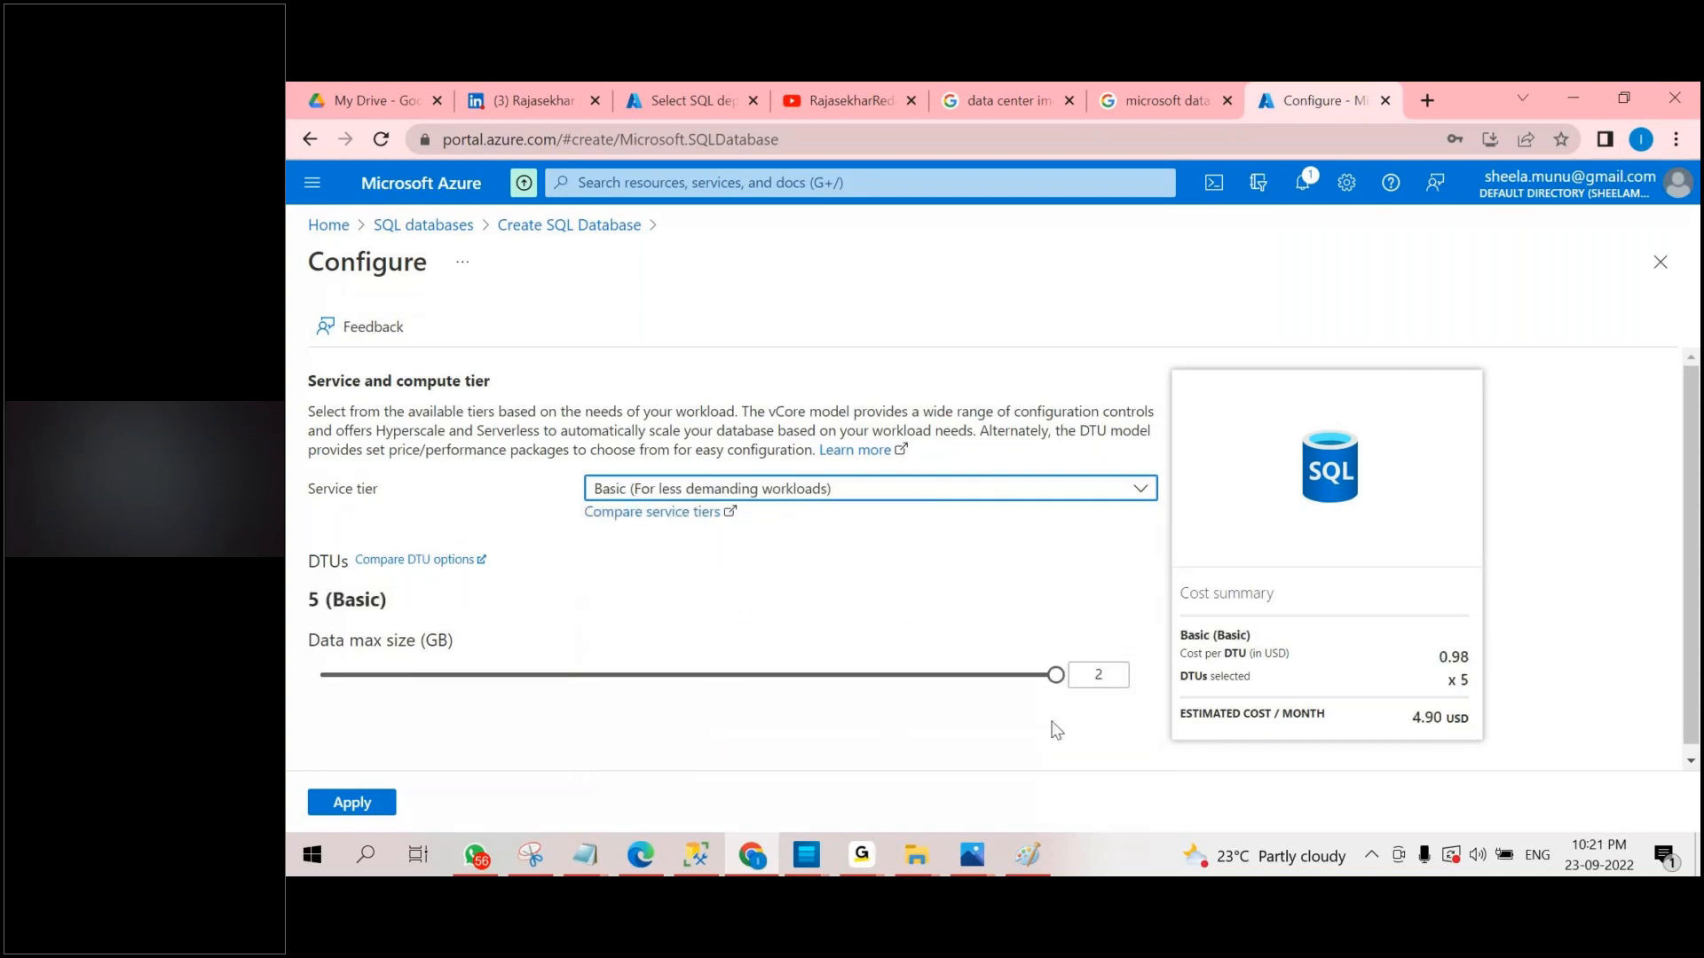
pyautogui.click(1059, 679)
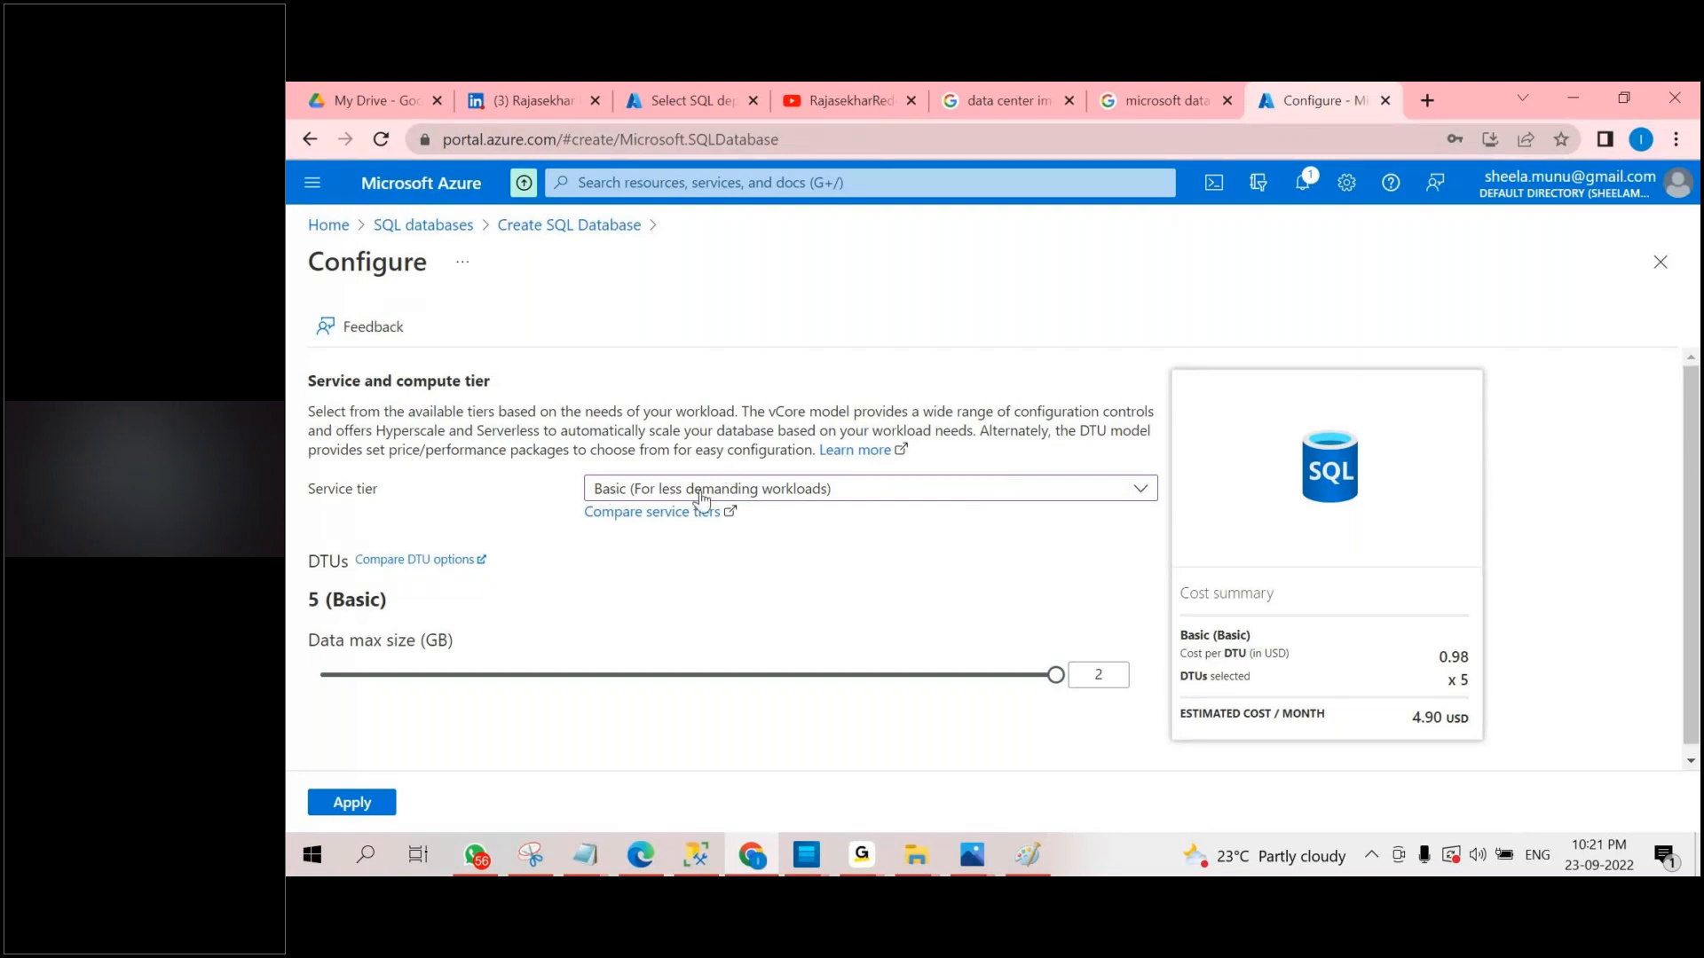
pyautogui.doubleClick(1463, 680)
pyautogui.moveTo(1416, 720); pyautogui.dragTo(1483, 731)
pyautogui.click(352, 803)
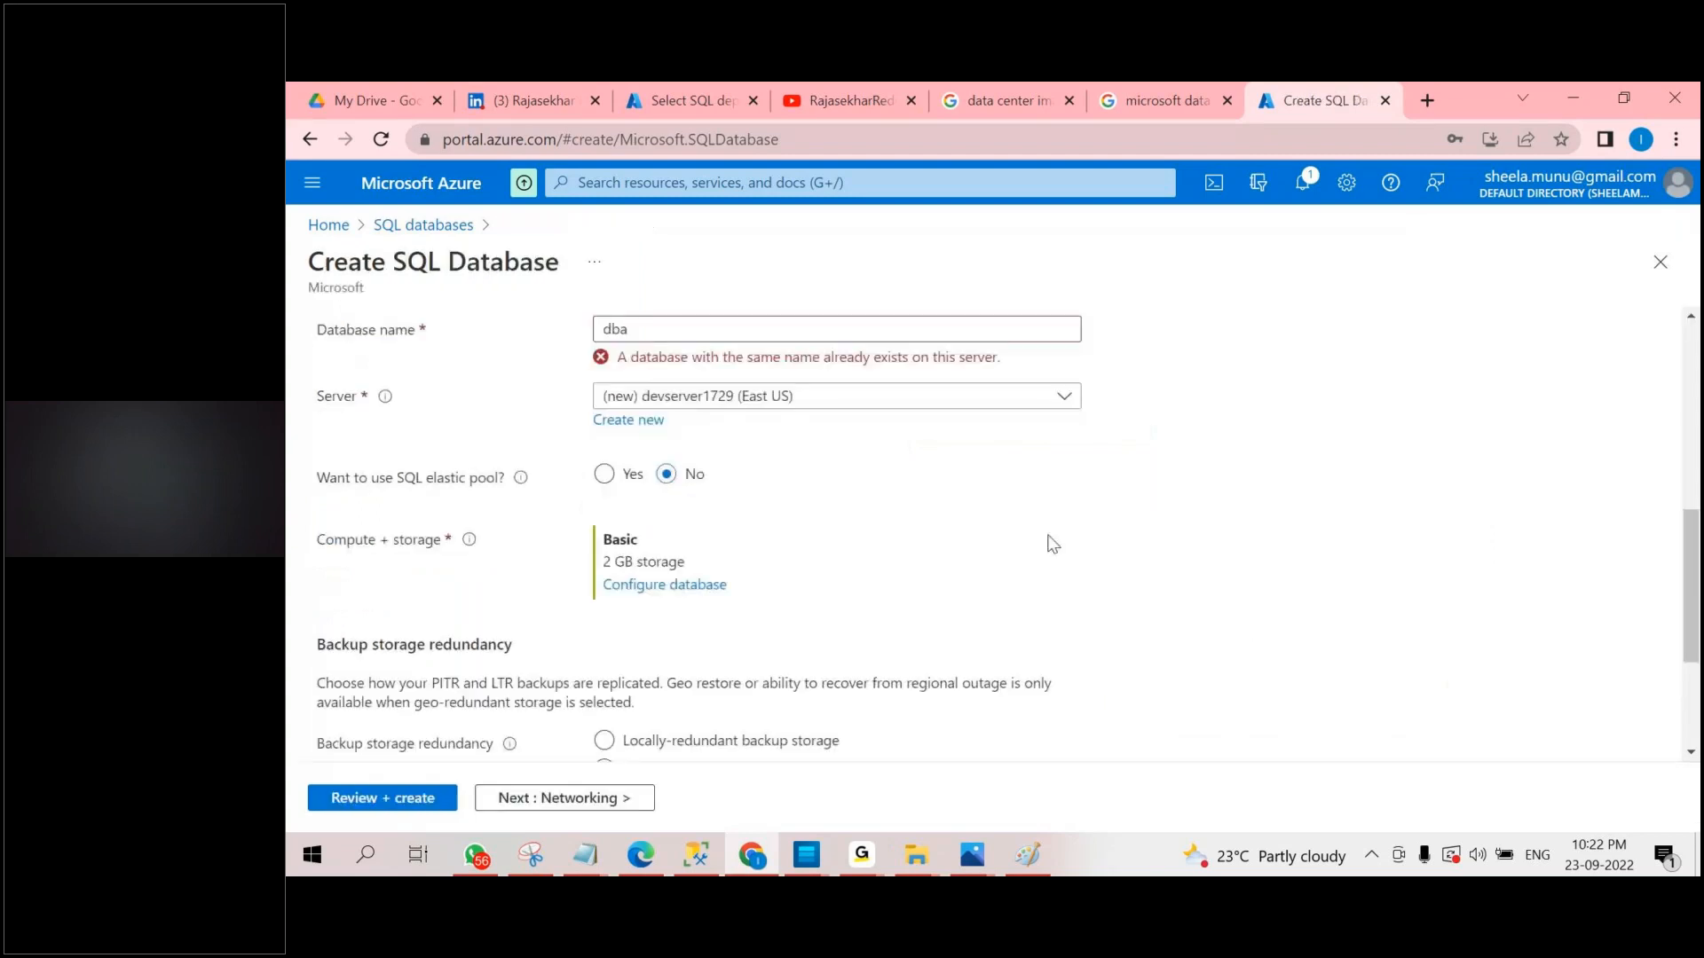
pyautogui.scroll(-2, 1051, 552)
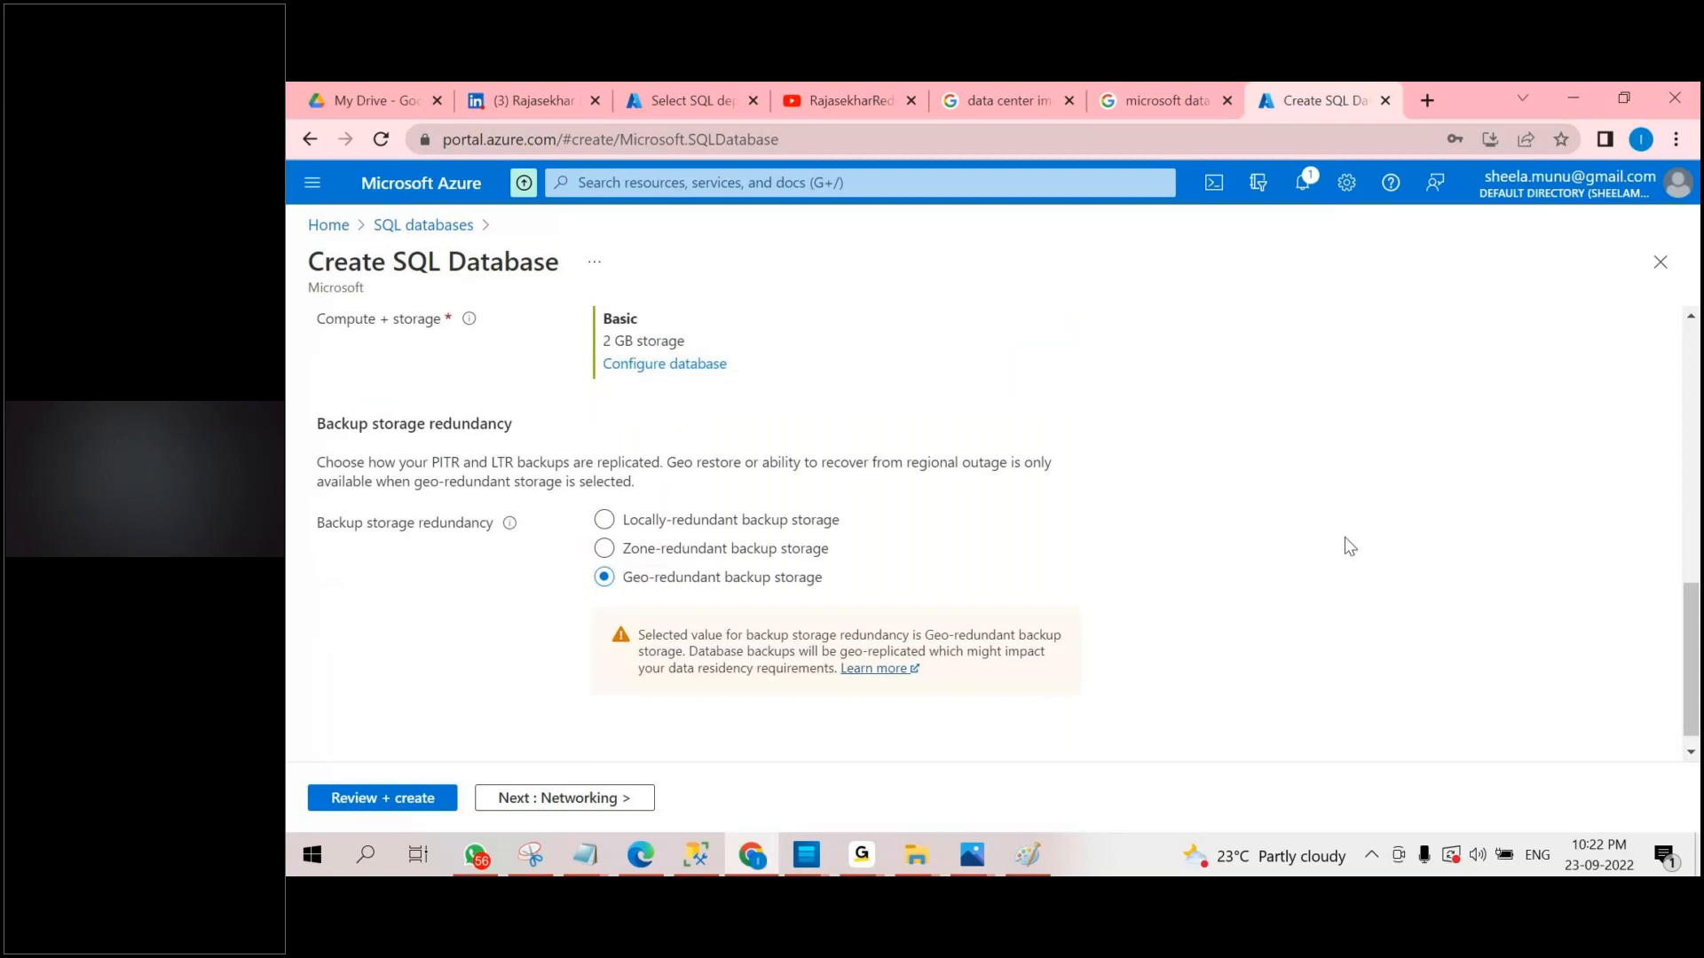
pyautogui.scroll(1, 1345, 536)
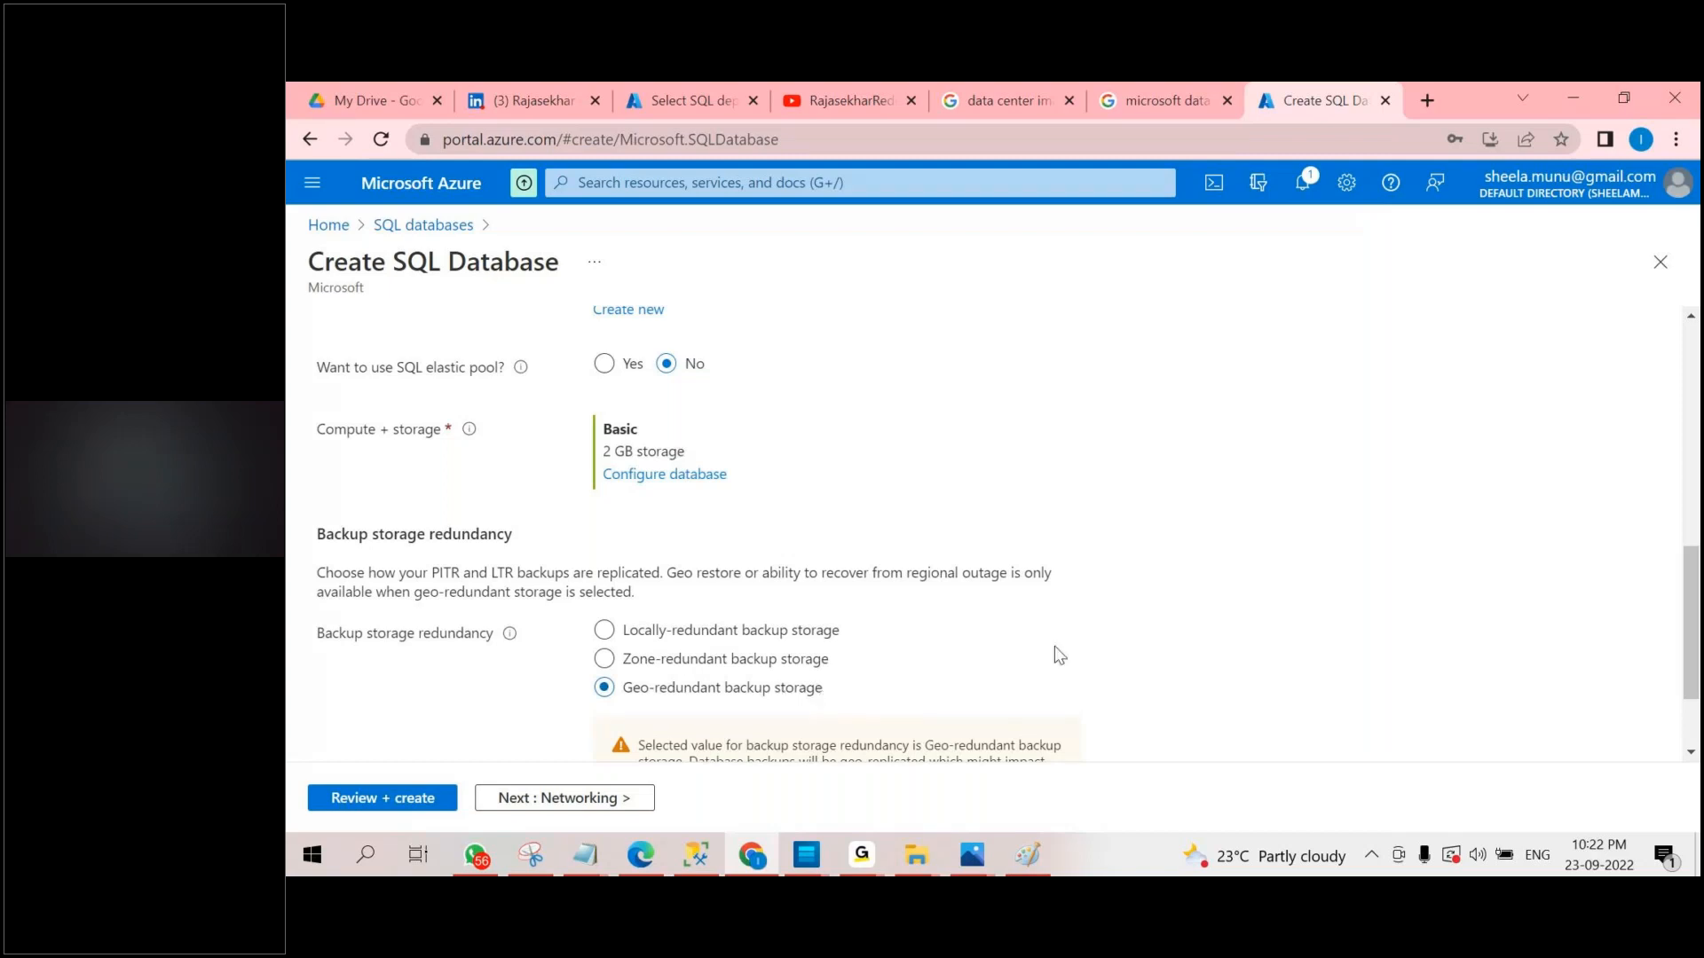
# Try the locally-redundant and zone-redundant backup storage options, and set the backup redundancy back to geo-redundant.
pyautogui.scroll(-1, 425, 530)
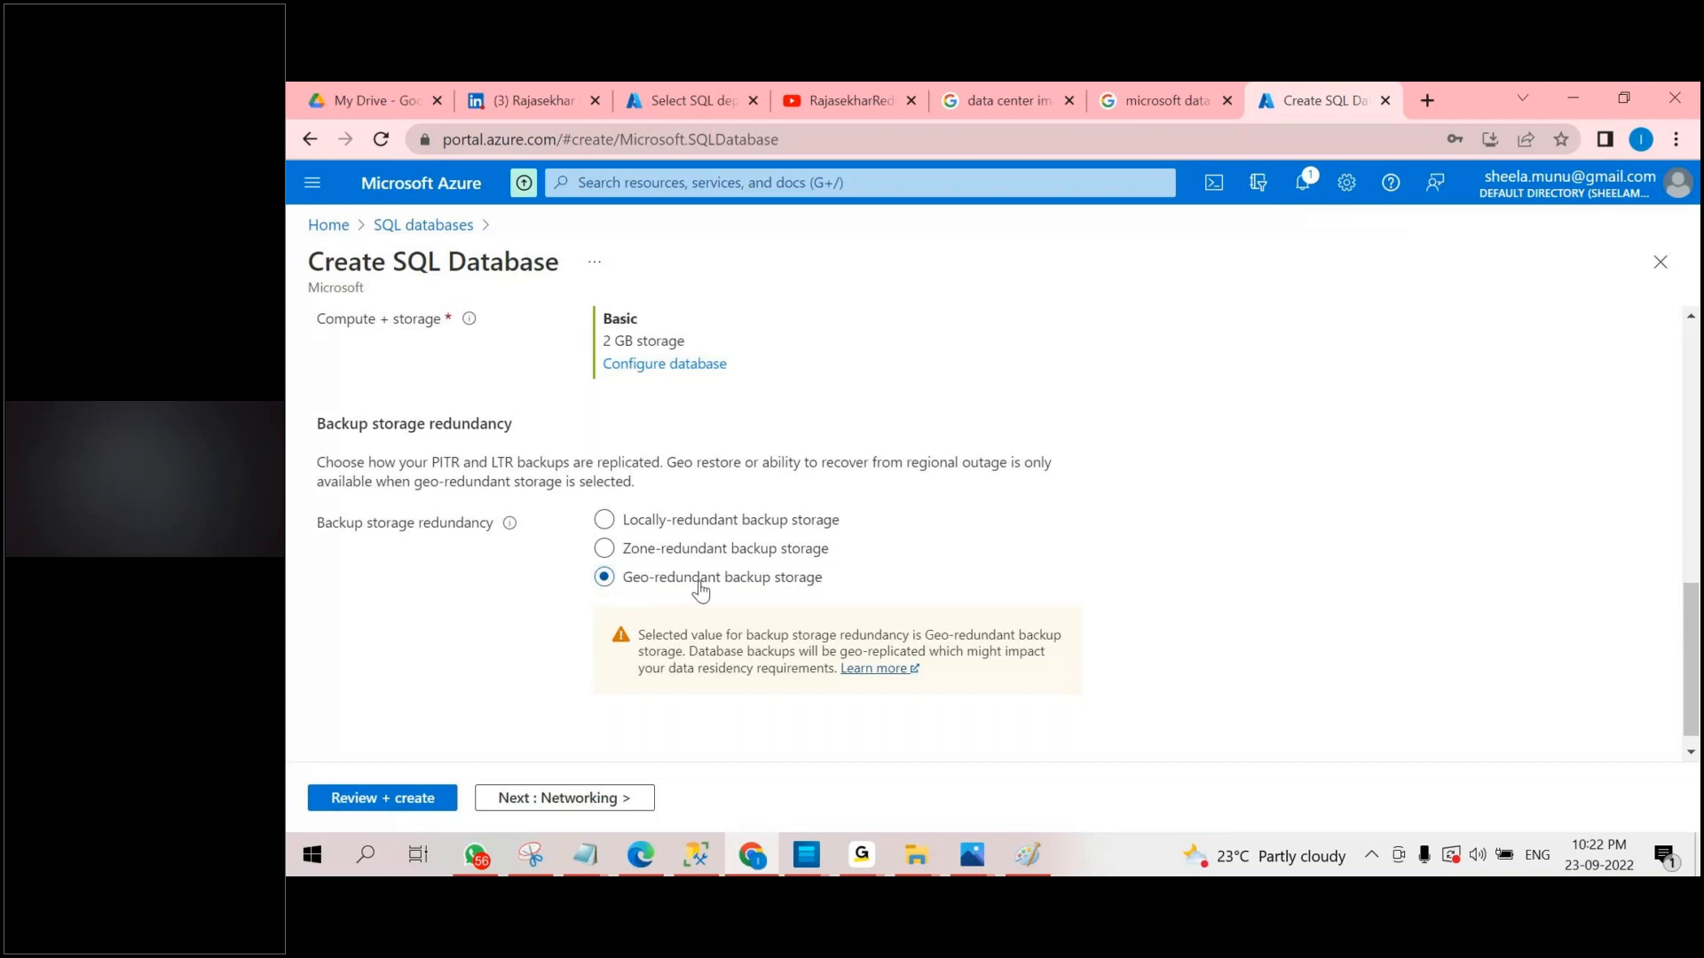
pyautogui.click(688, 520)
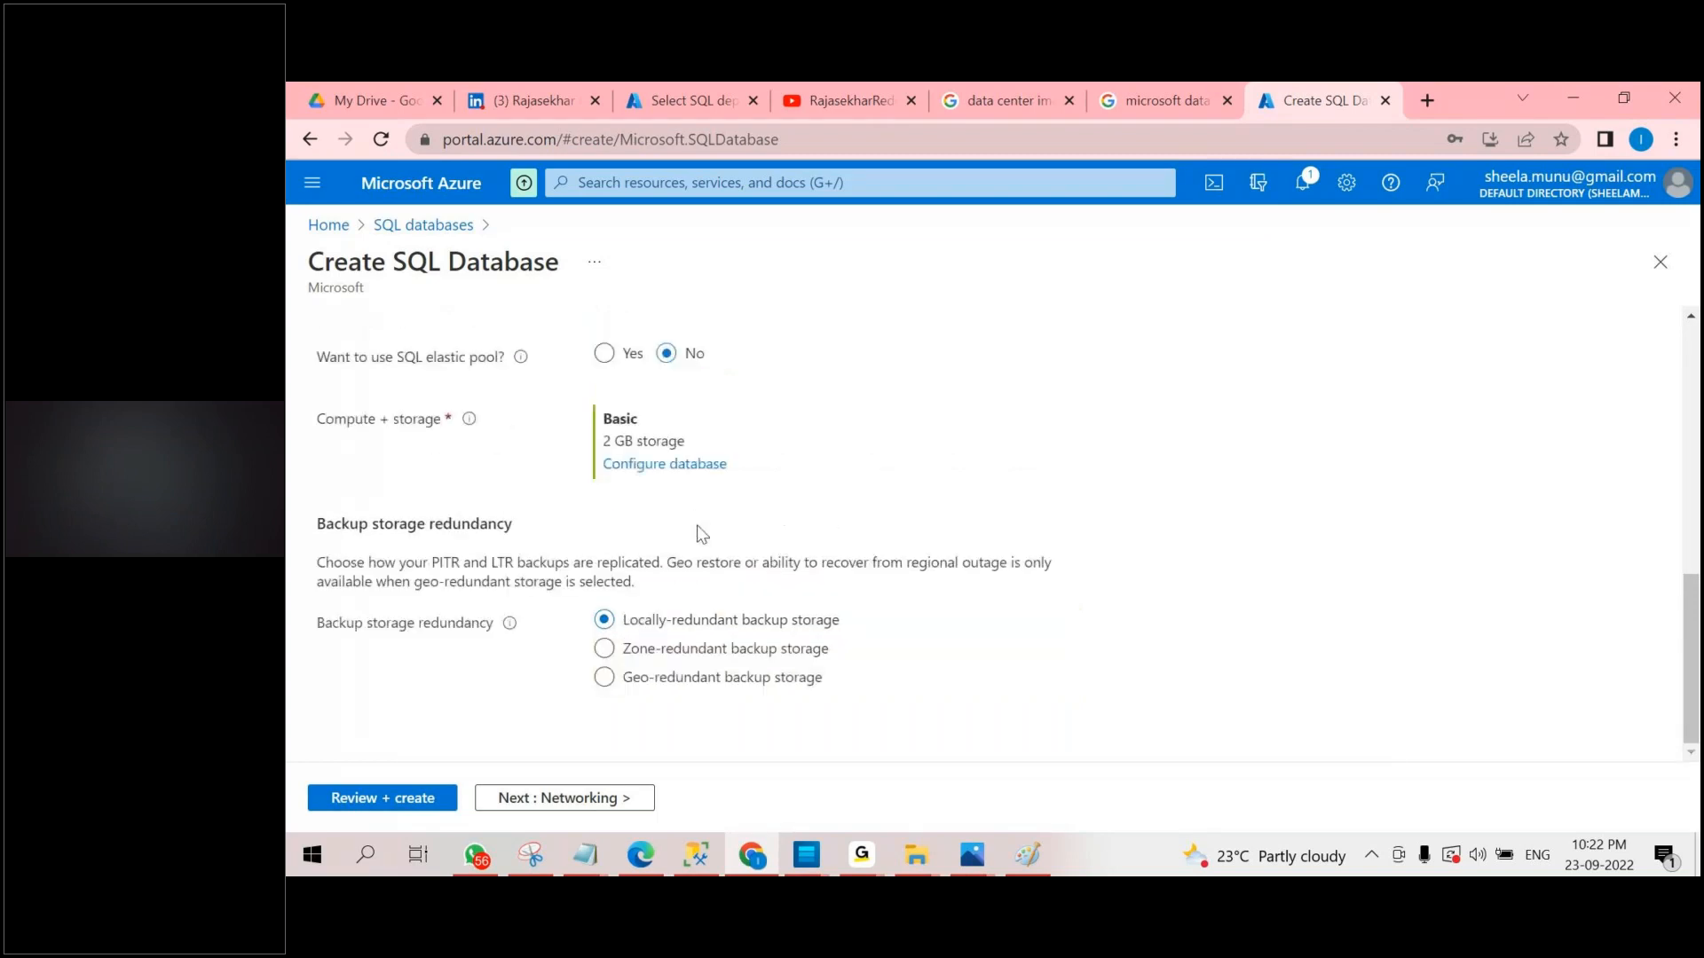
pyautogui.click(727, 657)
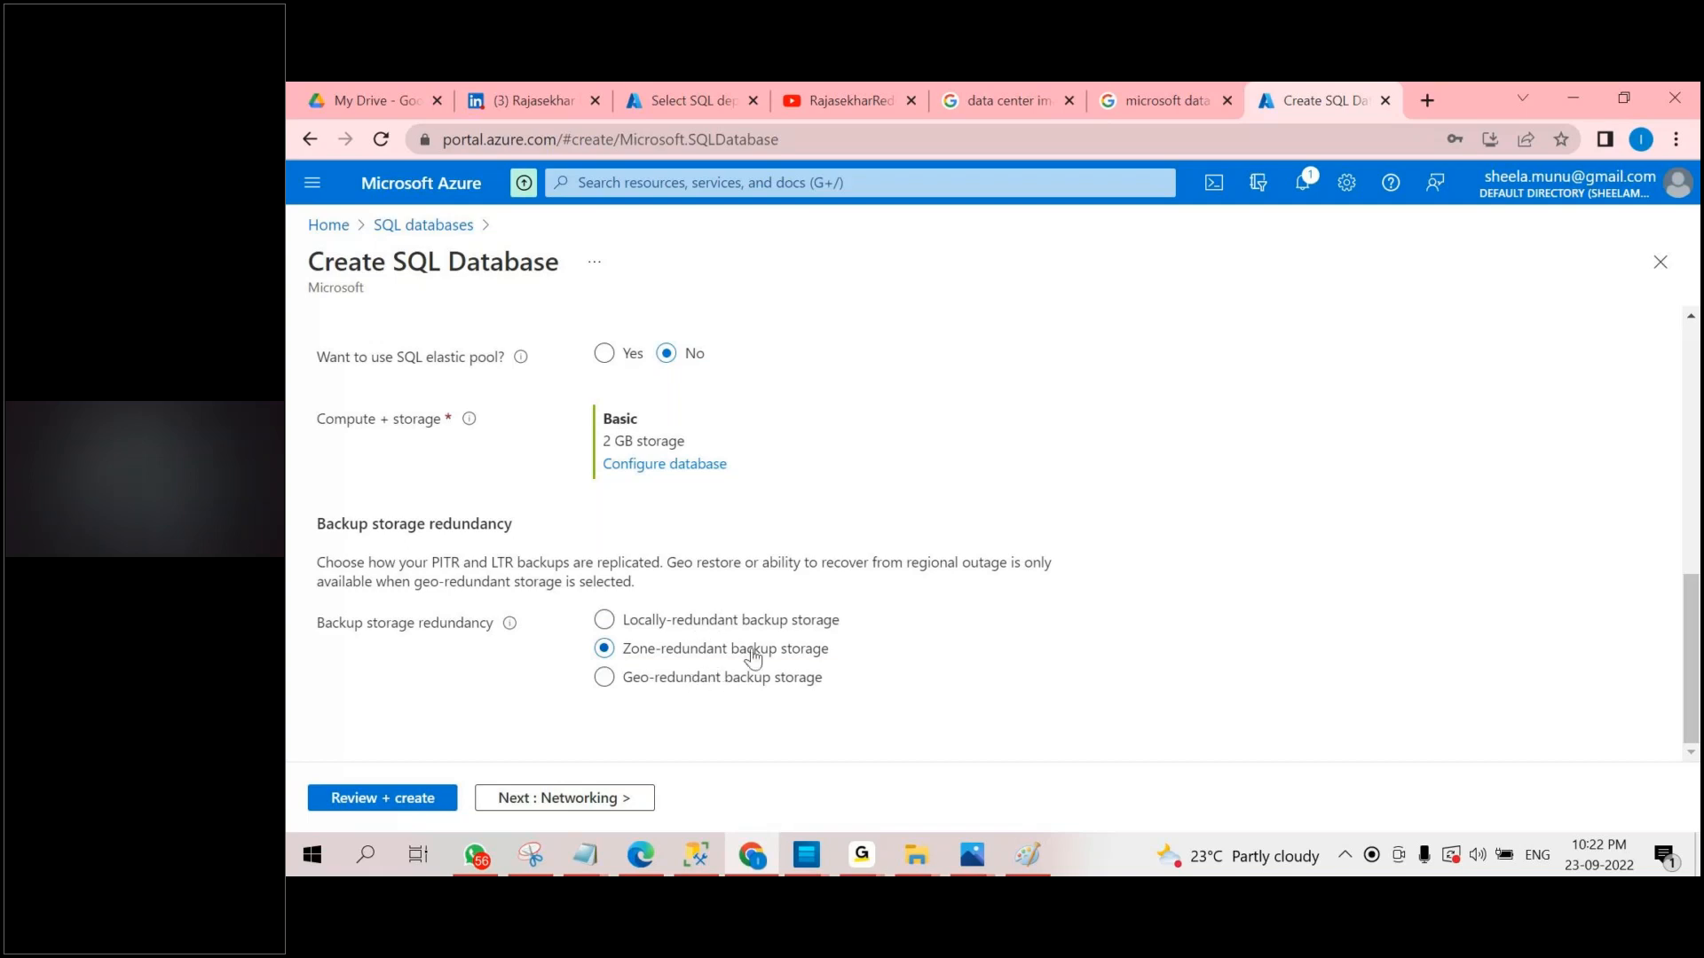
pyautogui.click(697, 683)
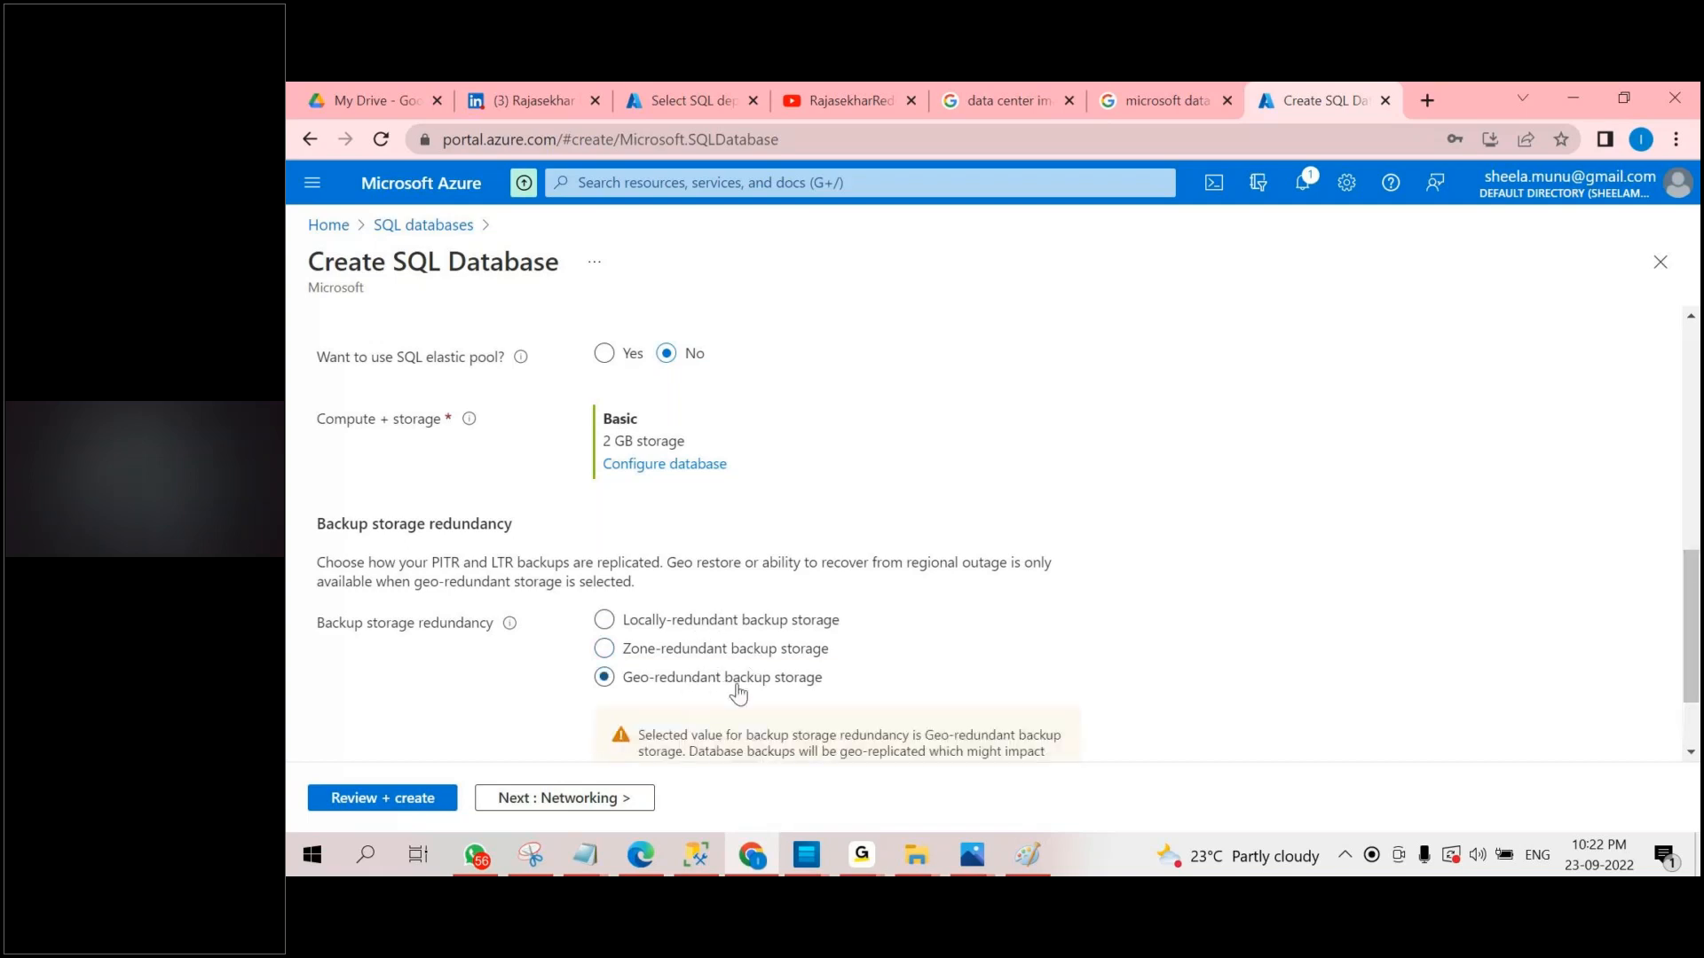
pyautogui.scroll(-1, 738, 694)
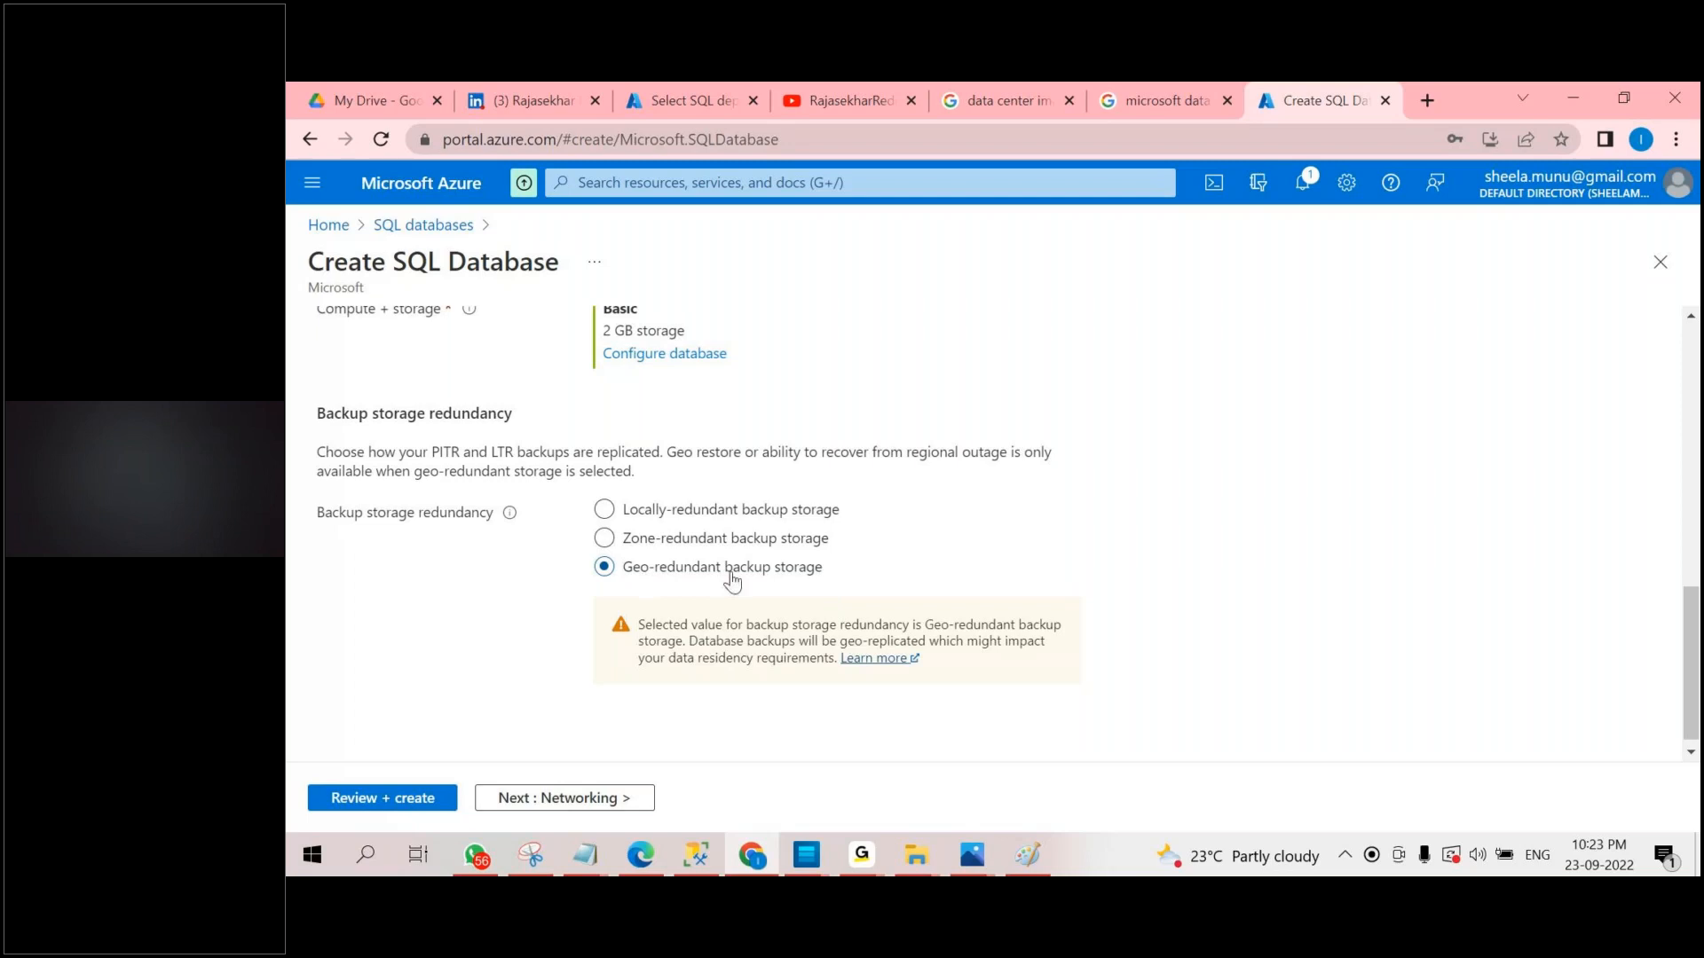
# Review and create the SQL database with its new server, and check the deployment's progress in the notifications.
pyautogui.scroll(3, 729, 576)
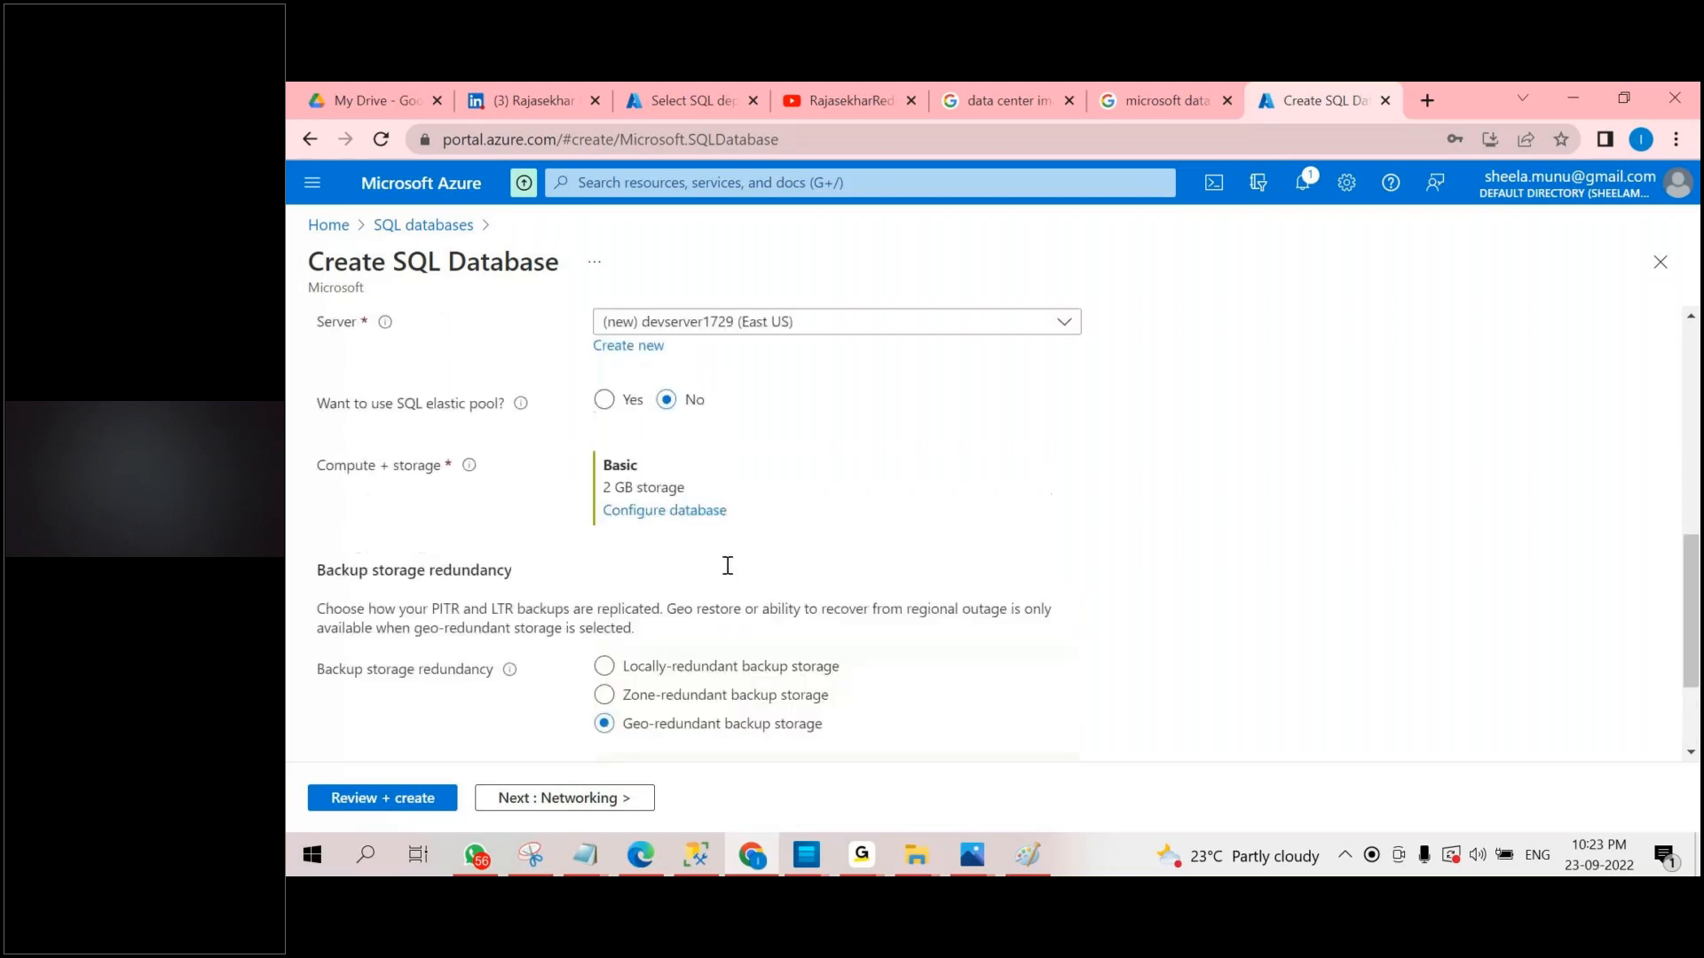
pyautogui.scroll(1, 728, 565)
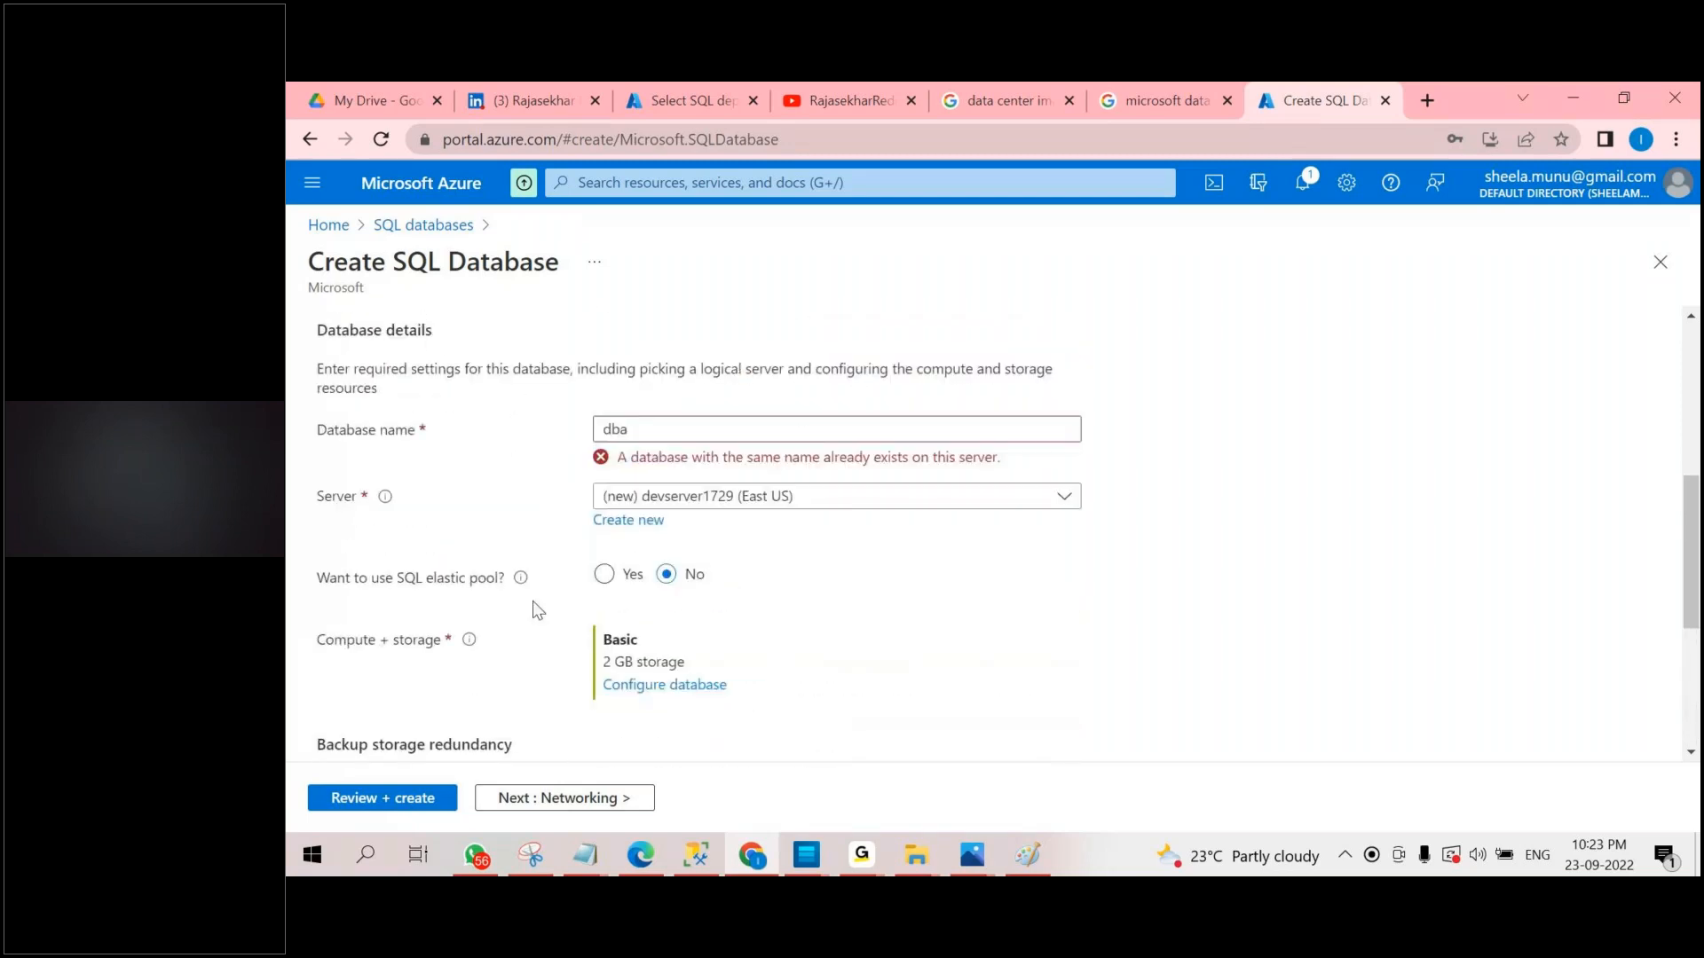
pyautogui.click(397, 799)
pyautogui.click(380, 801)
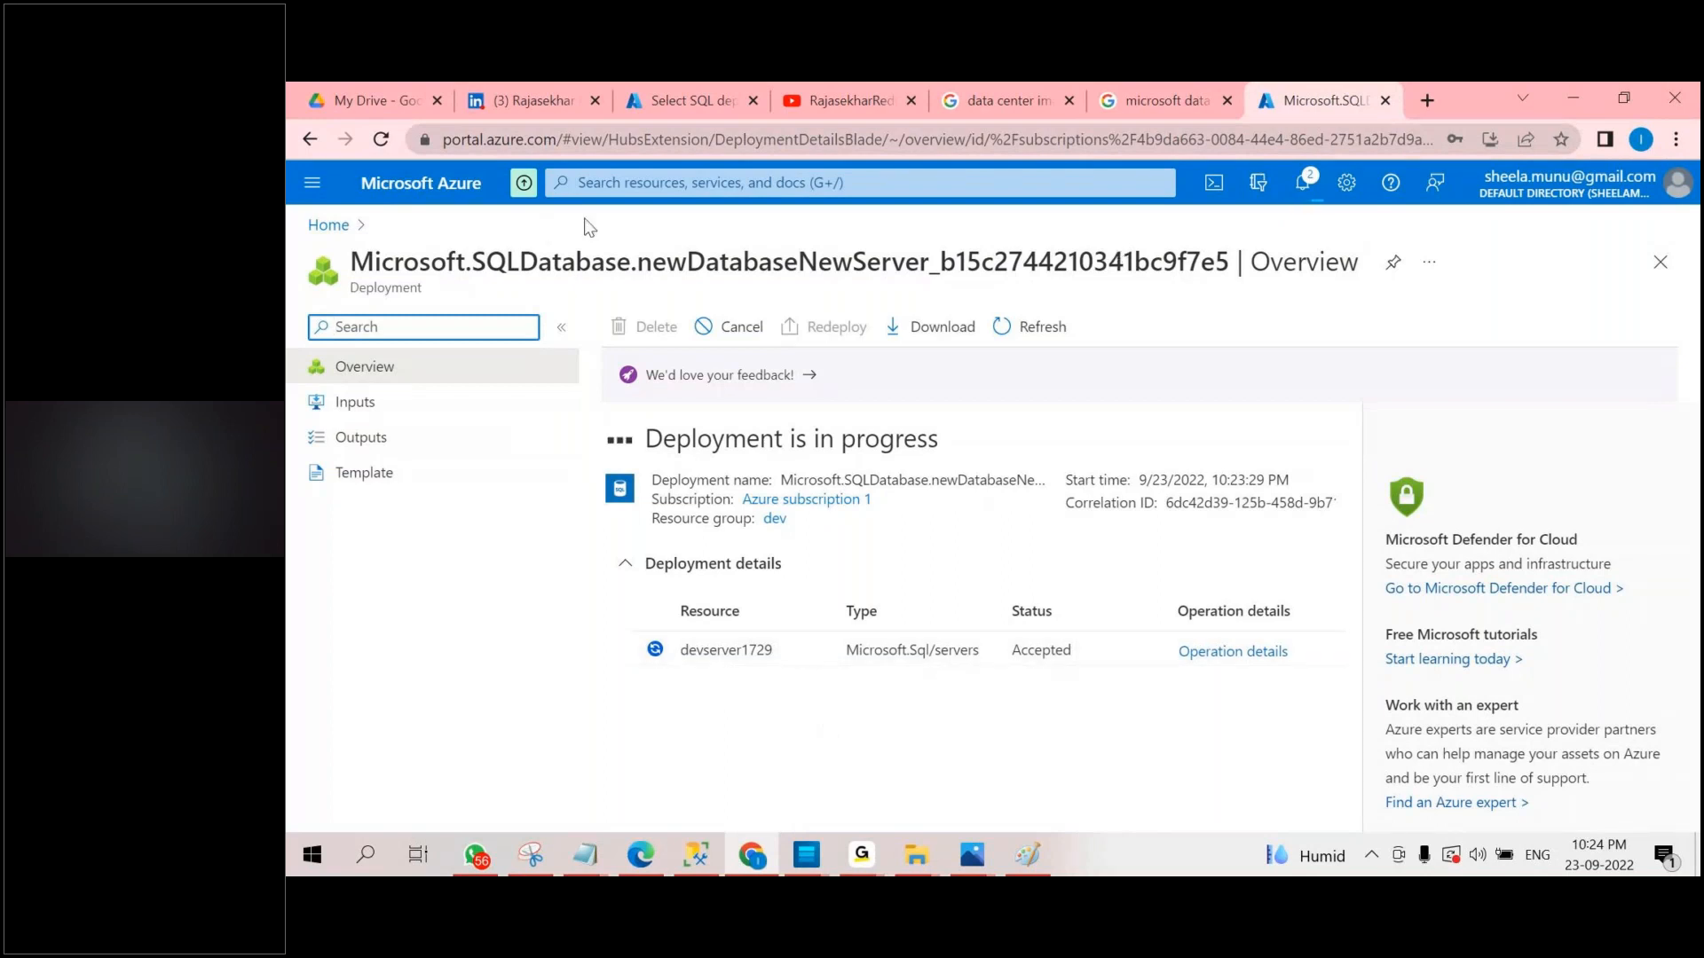
pyautogui.click(1302, 182)
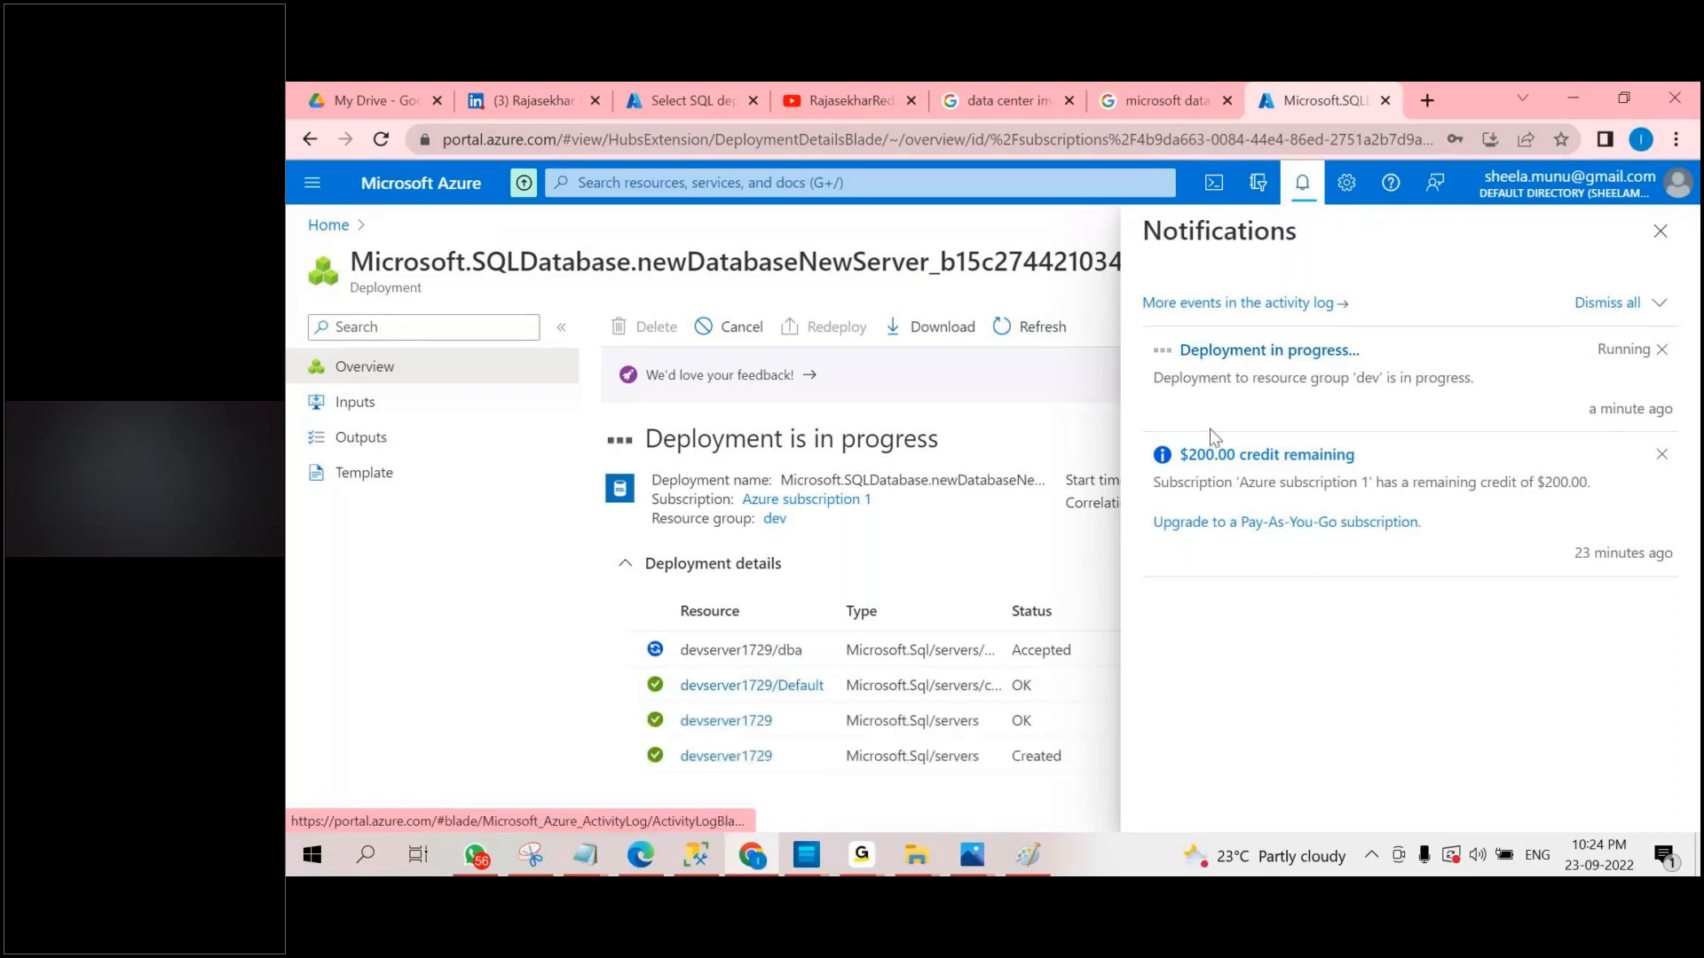
pyautogui.click(1211, 374)
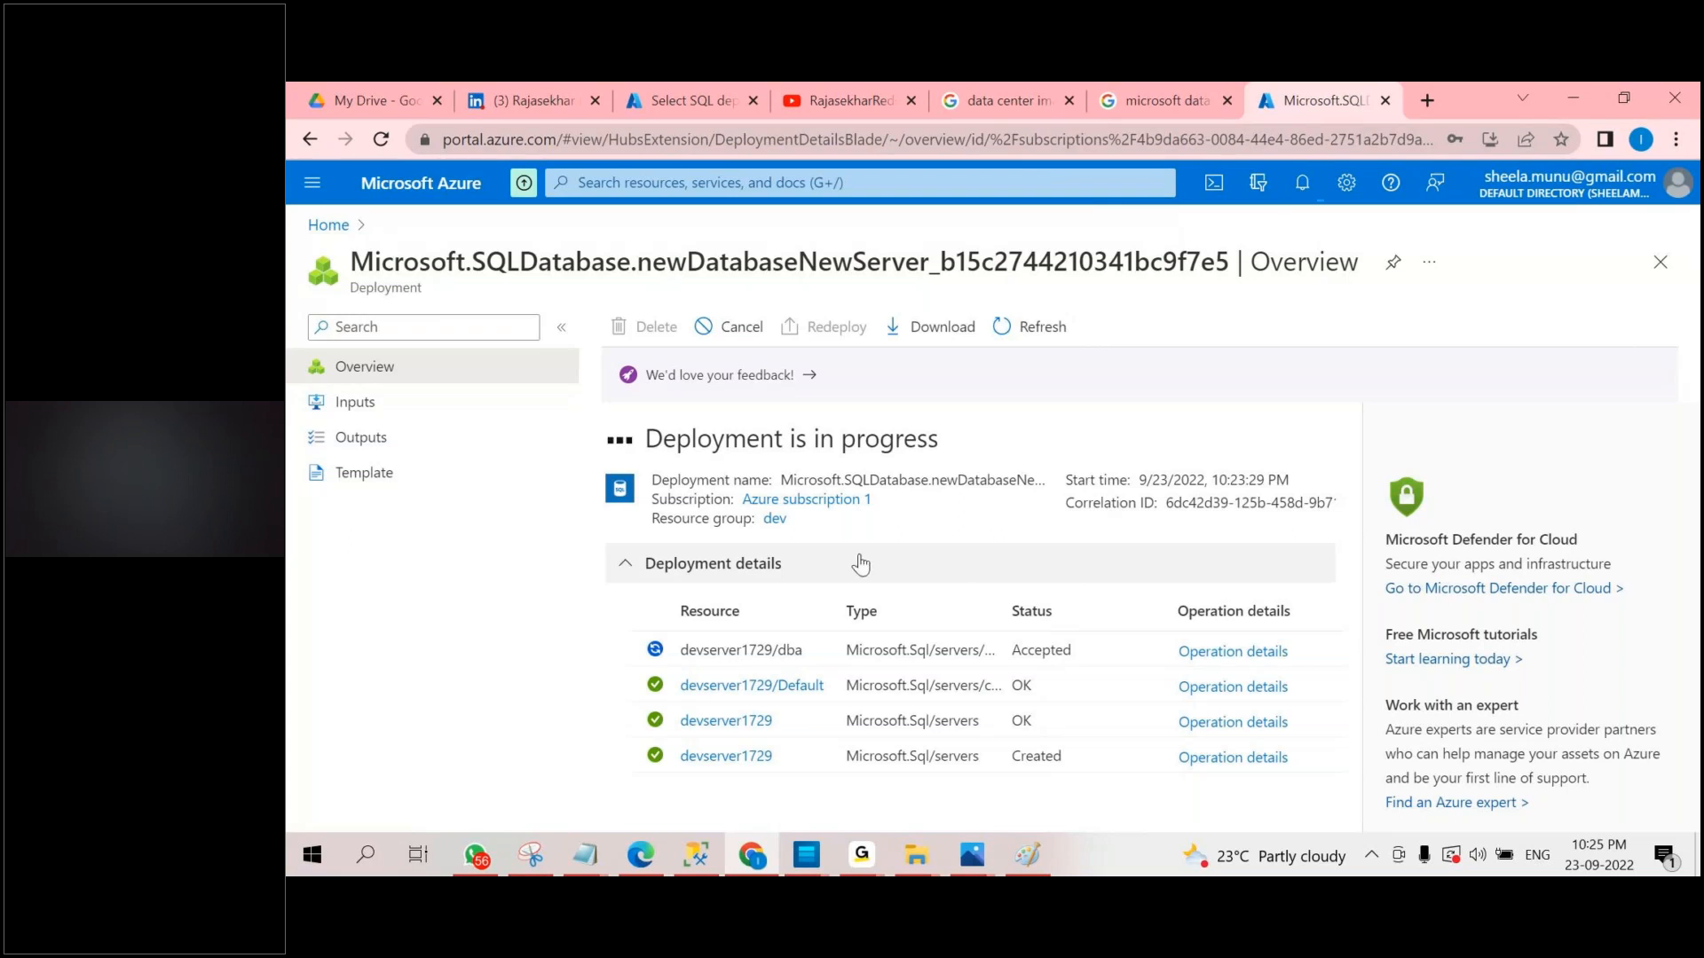
# Switch to SQL Server Management Studio and run "create database dba2" in a new query on the testserver17291 server.
pyautogui.click(1031, 857)
pyautogui.click(419, 298)
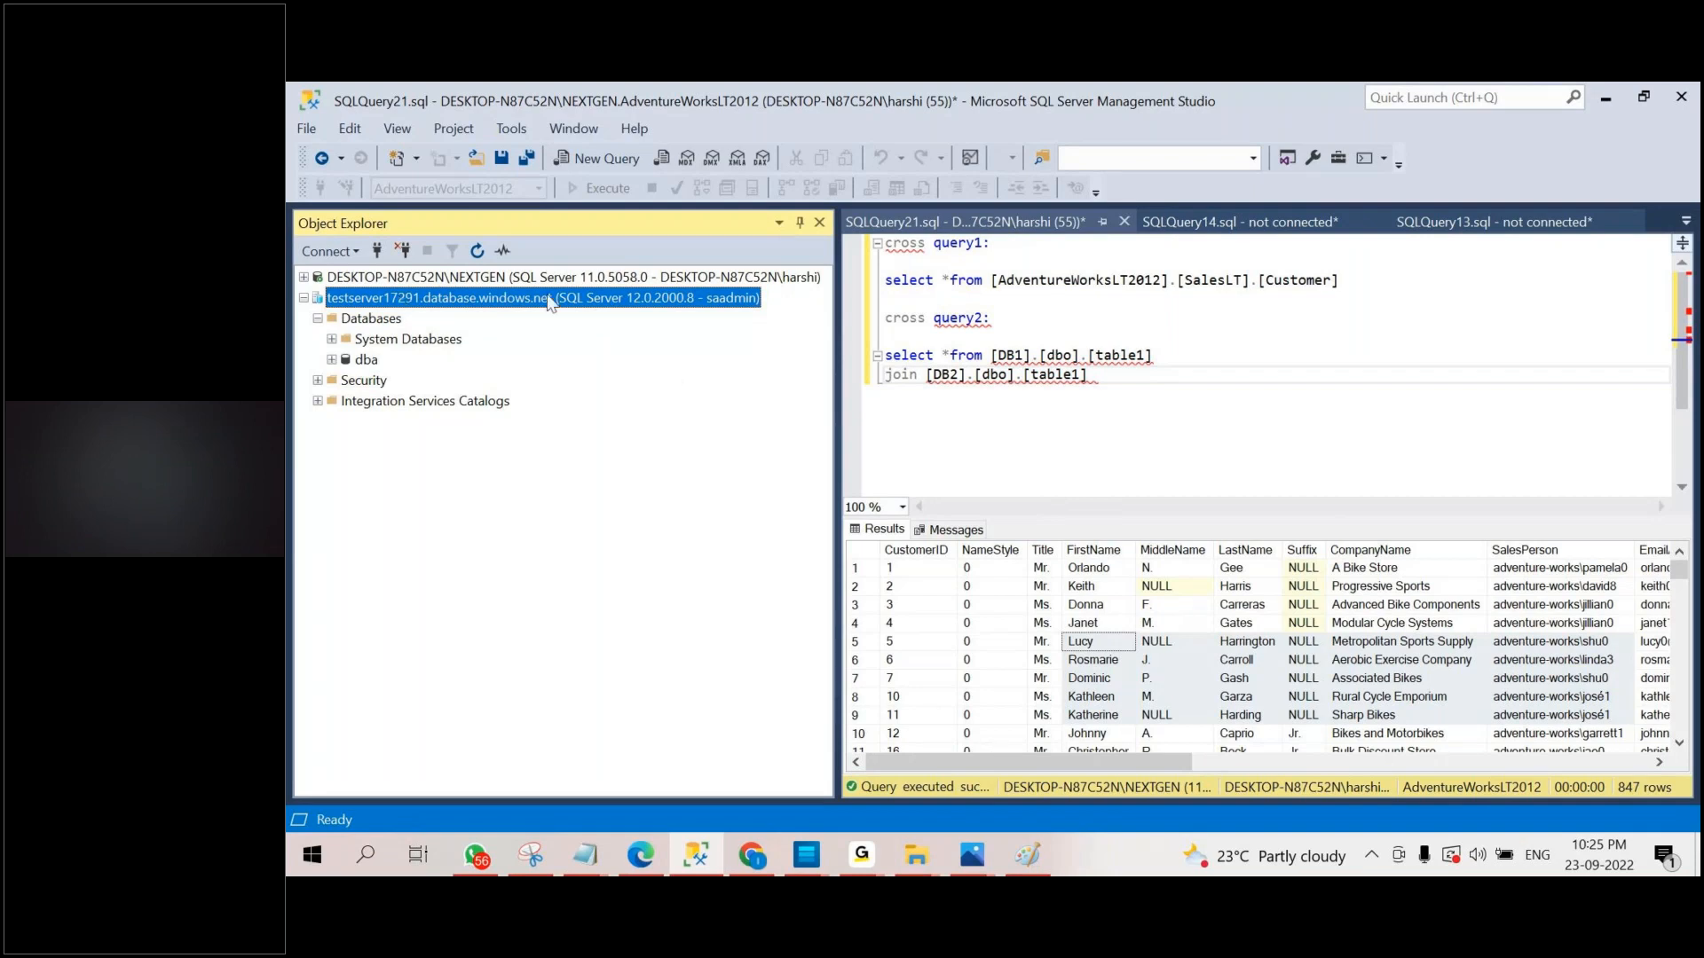
pyautogui.click(611, 165)
pyautogui.write('c')
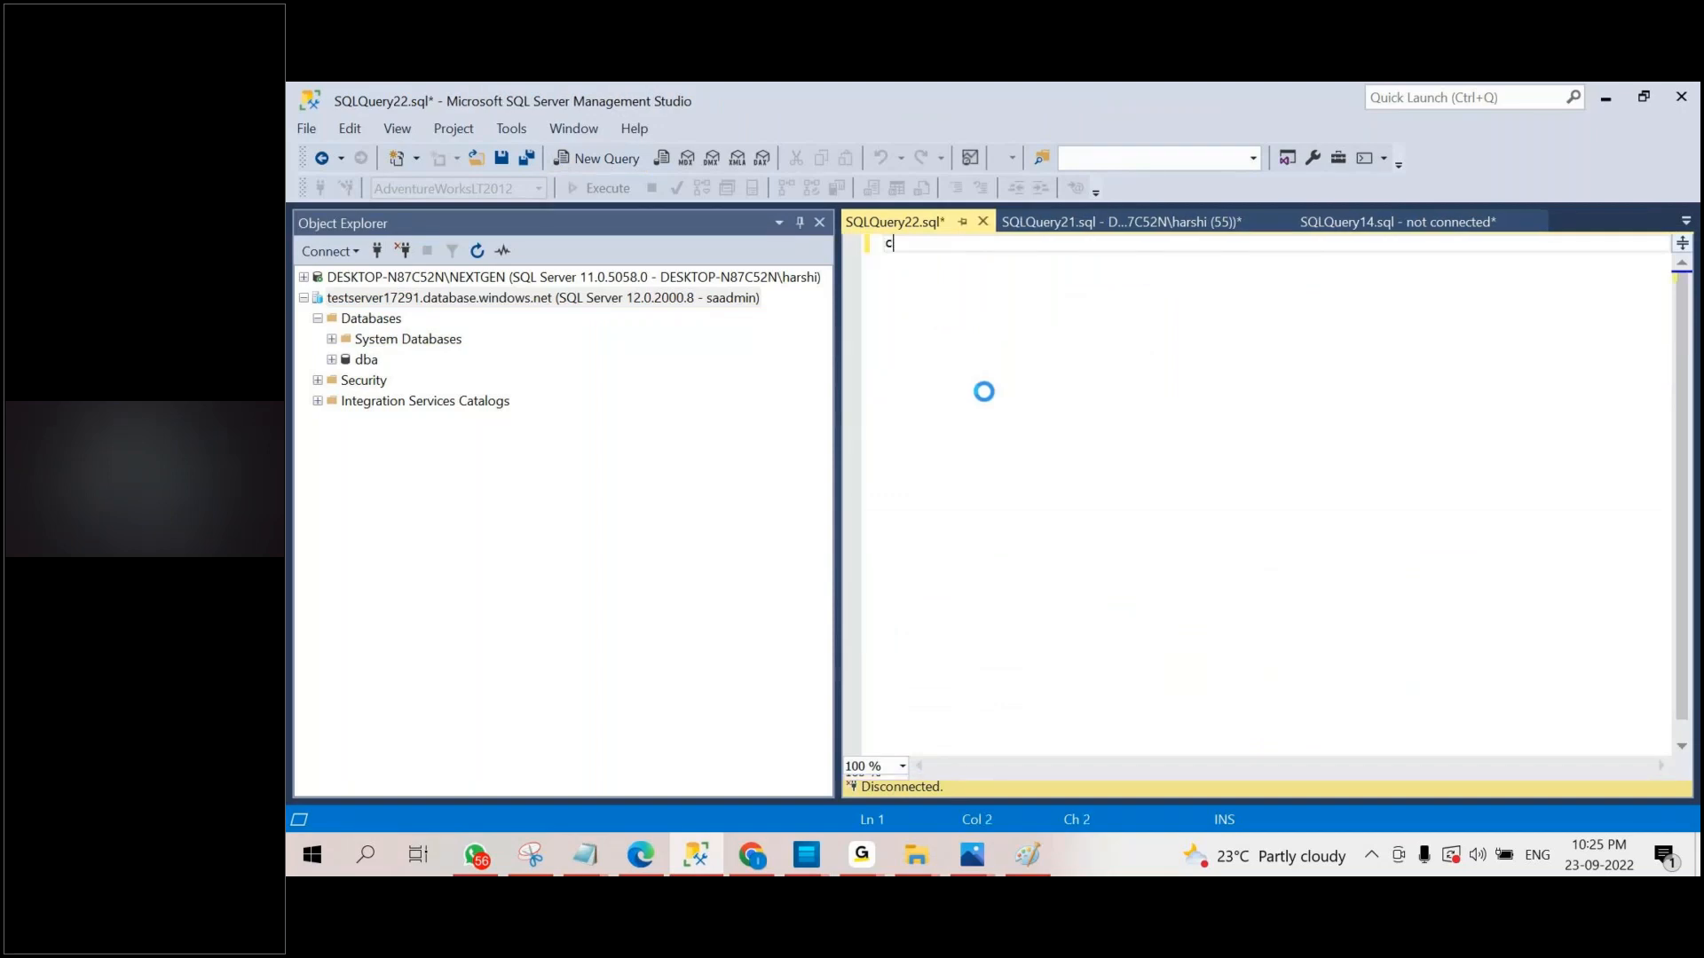
pyautogui.write('reate database dba2')
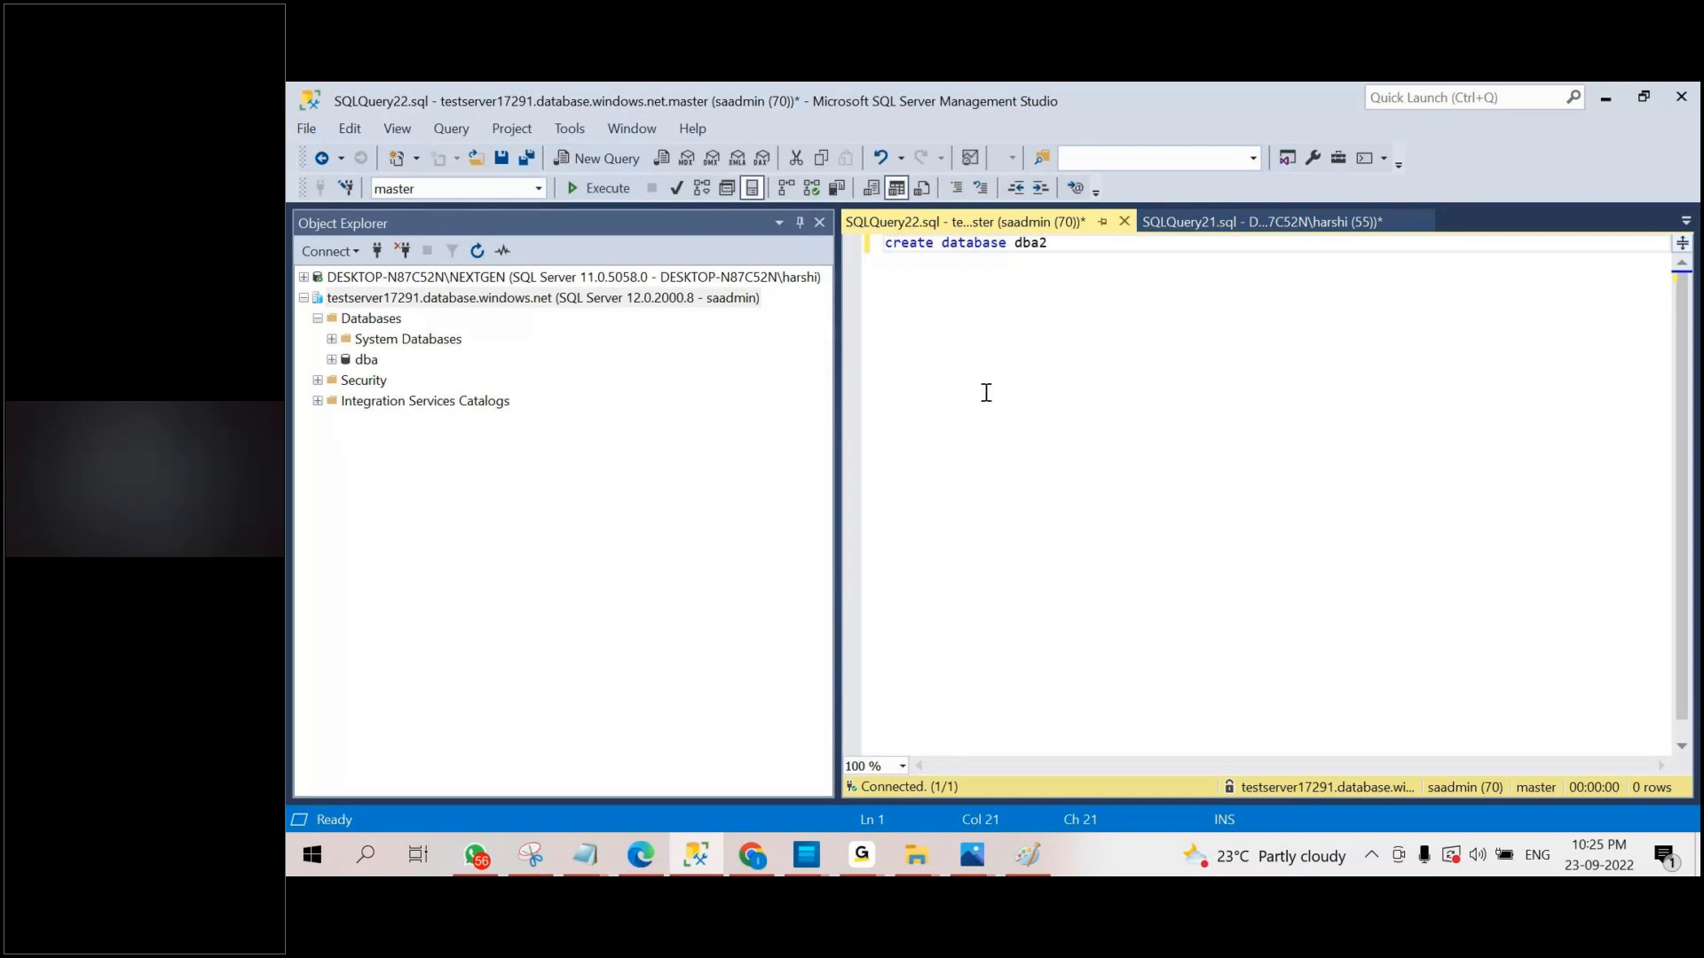
pyautogui.press('F5')
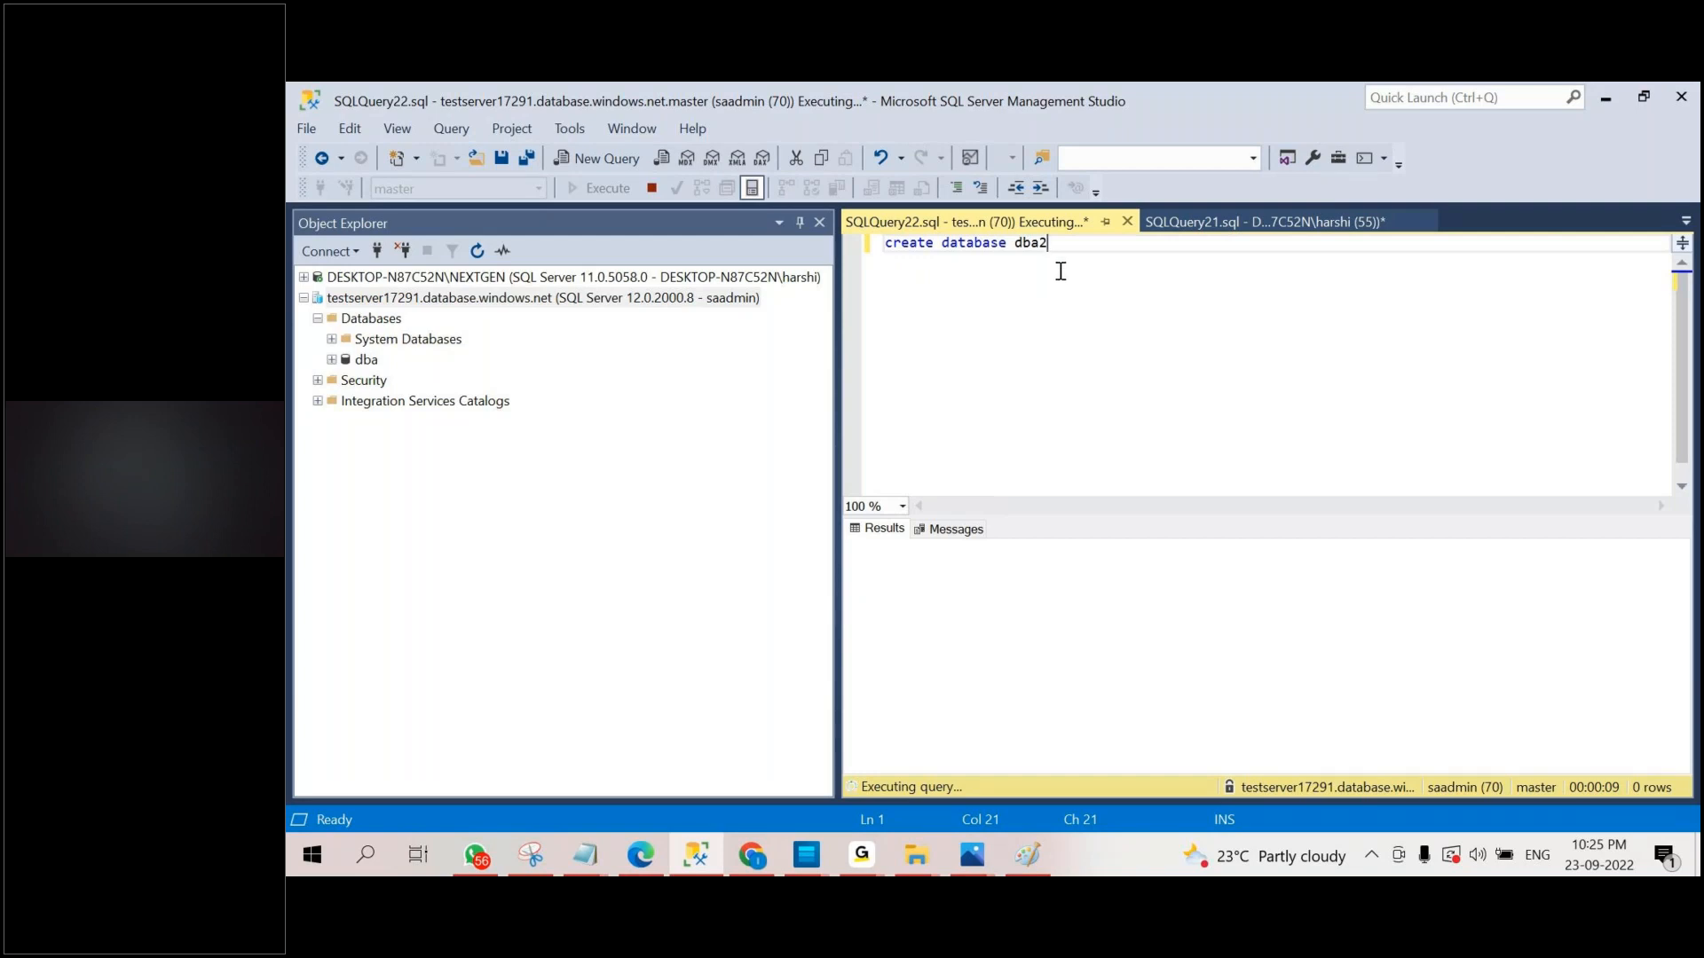
# Open a new query on the dba database and paste in the employee table's create, insert and select statements from the Queries Notepad file.
pyautogui.click(366, 359)
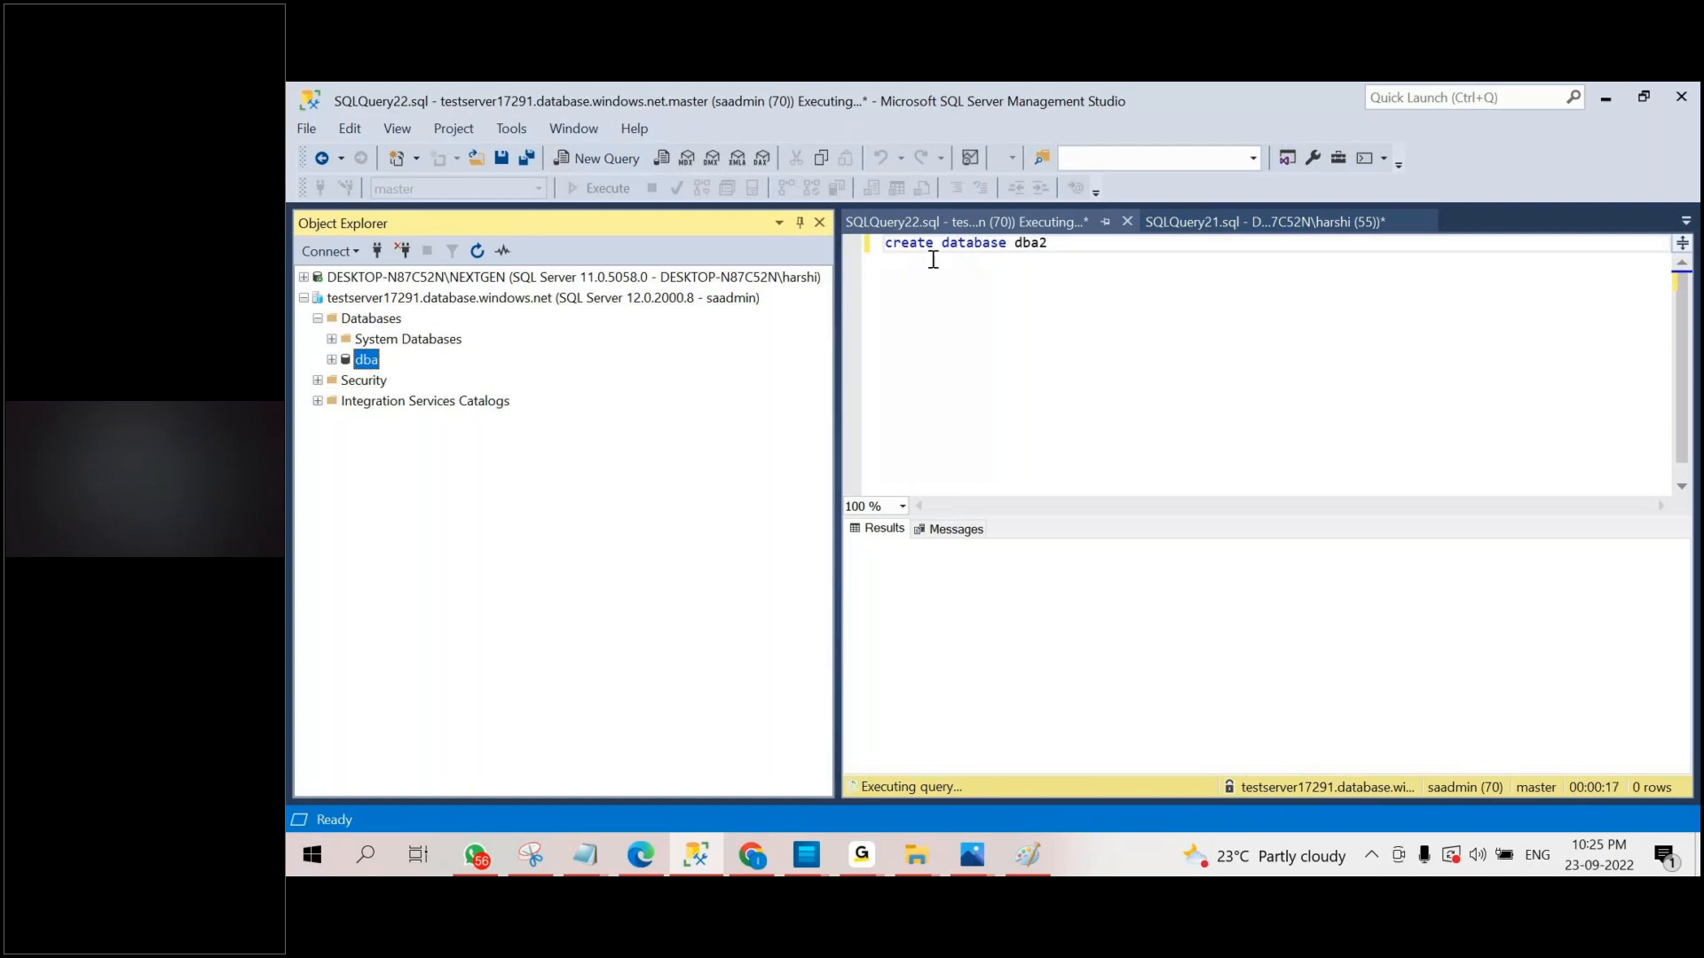
pyautogui.click(619, 162)
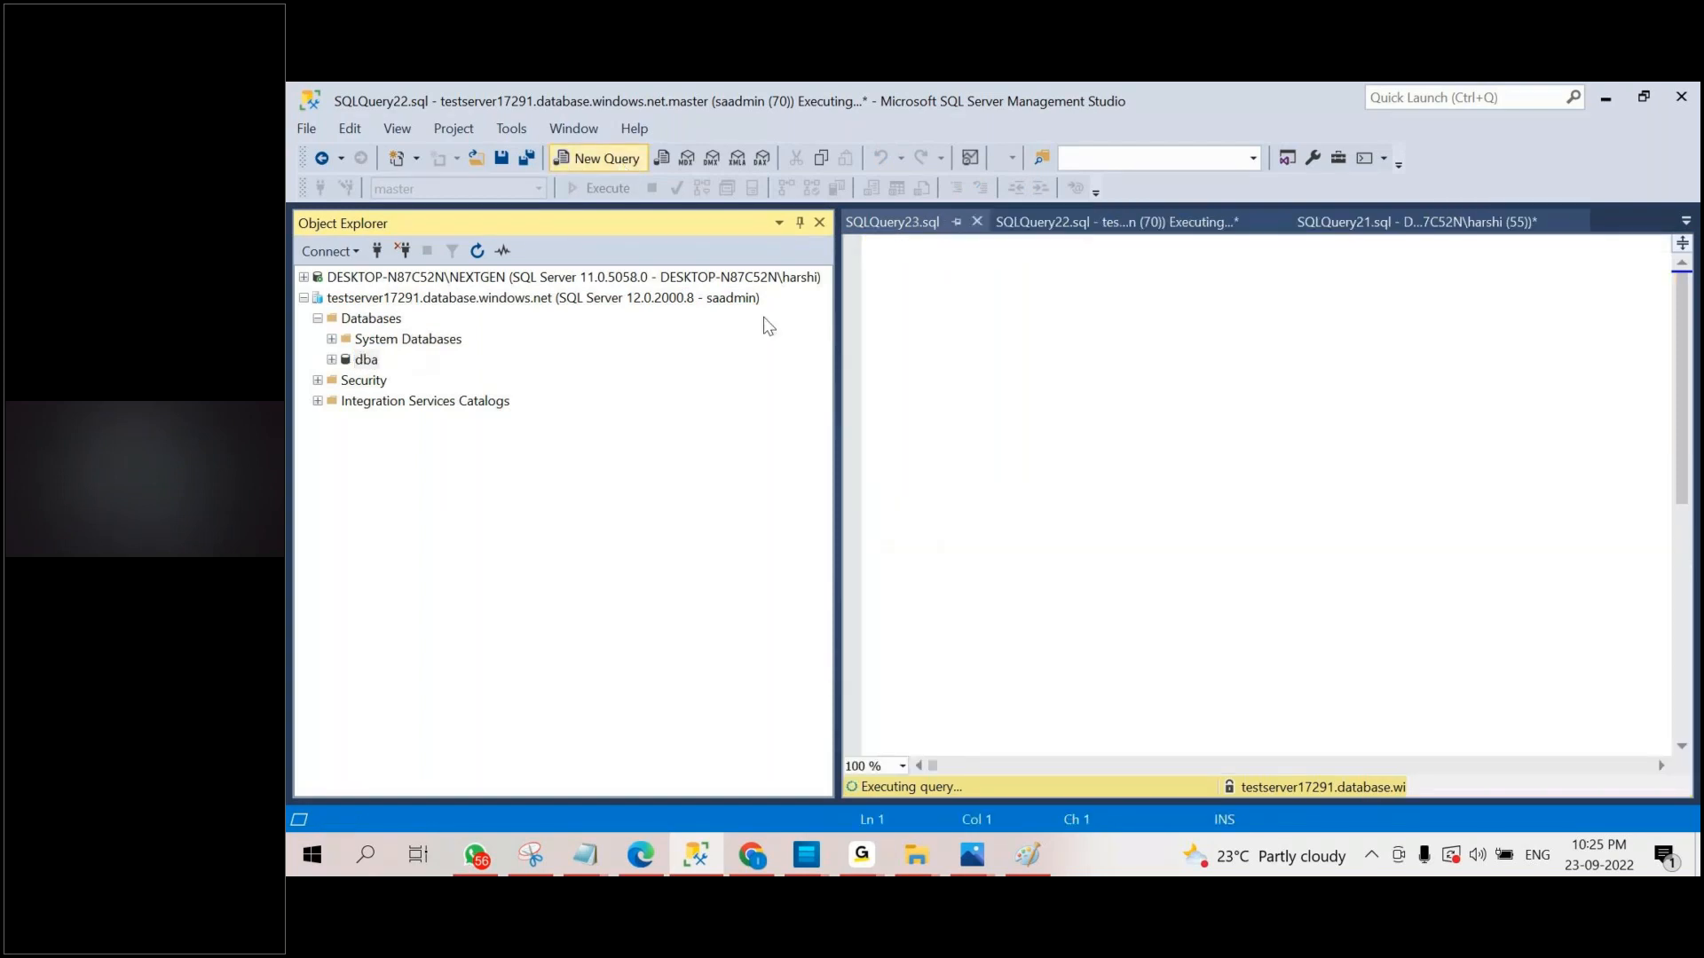
pyautogui.moveTo(585, 855)
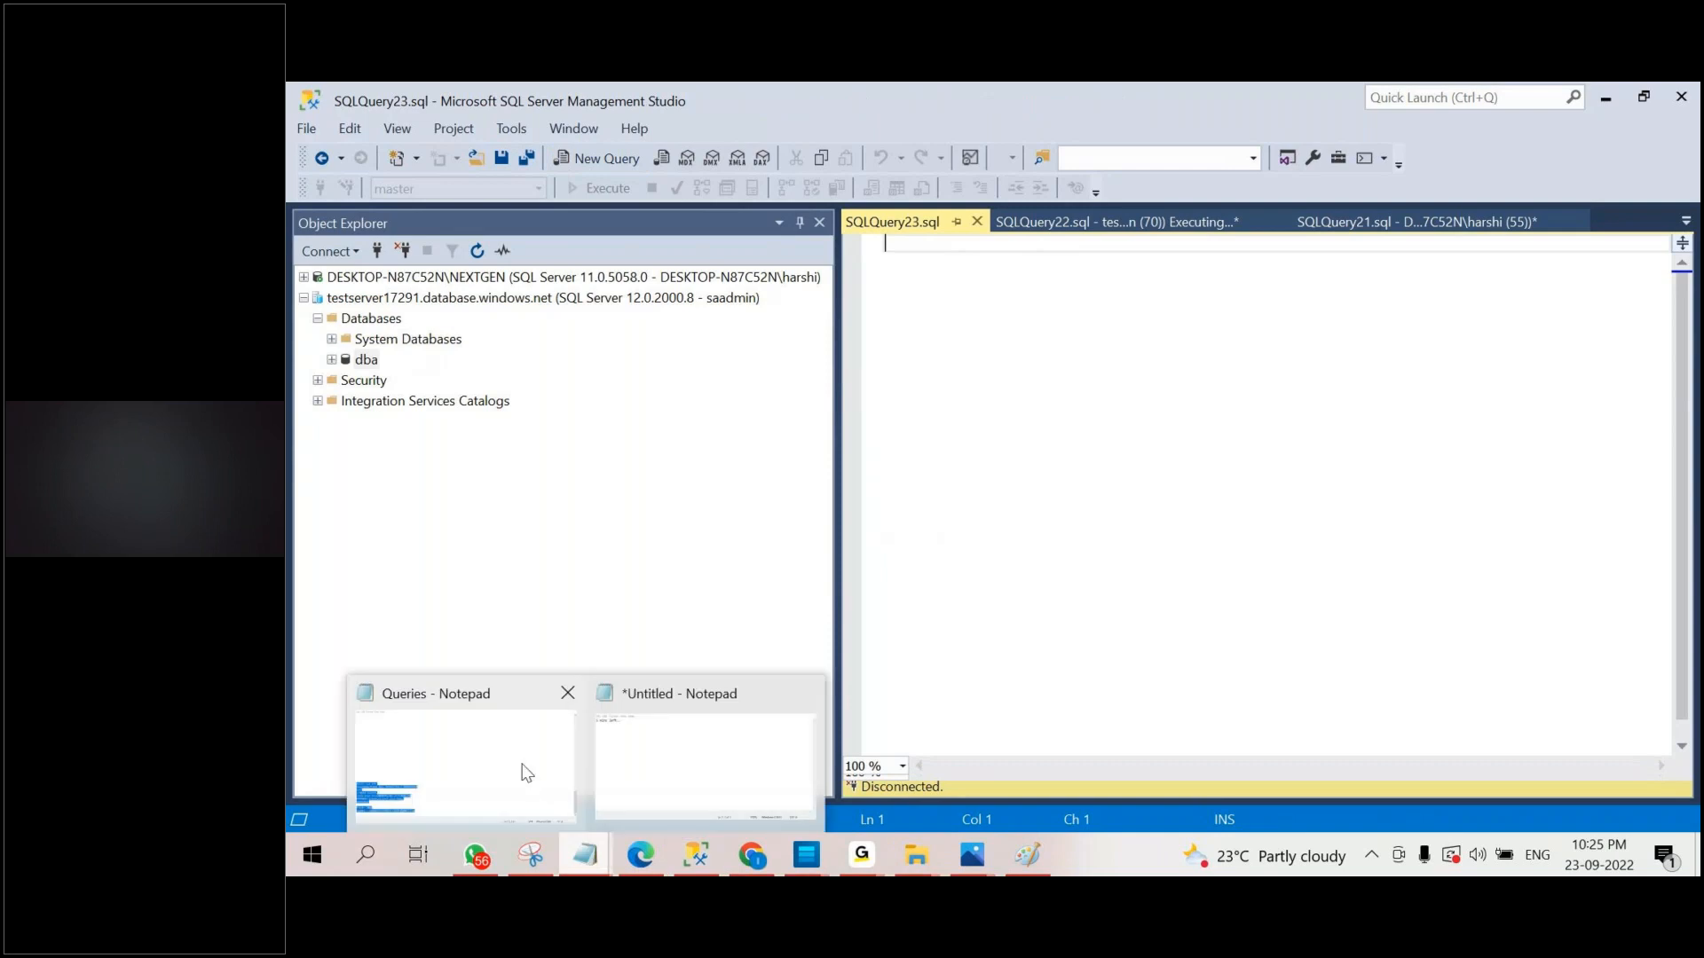
pyautogui.click(475, 772)
pyautogui.scroll(15, 530, 445)
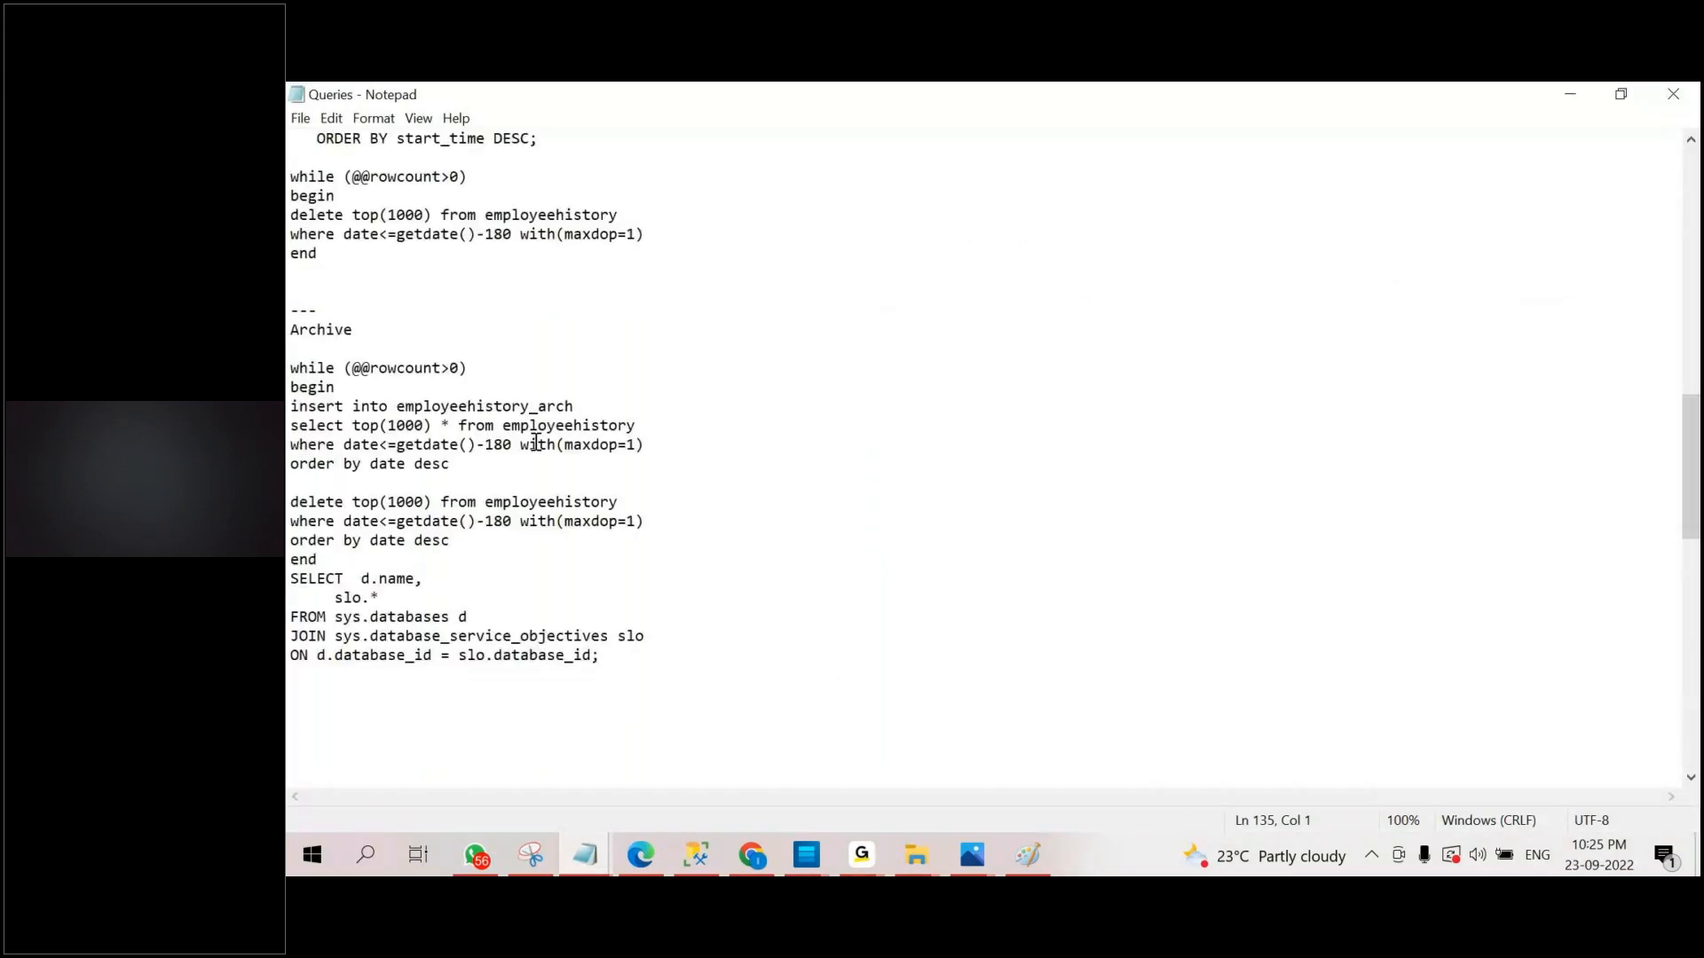
pyautogui.scroll(7, 536, 442)
pyautogui.scroll(10, 536, 441)
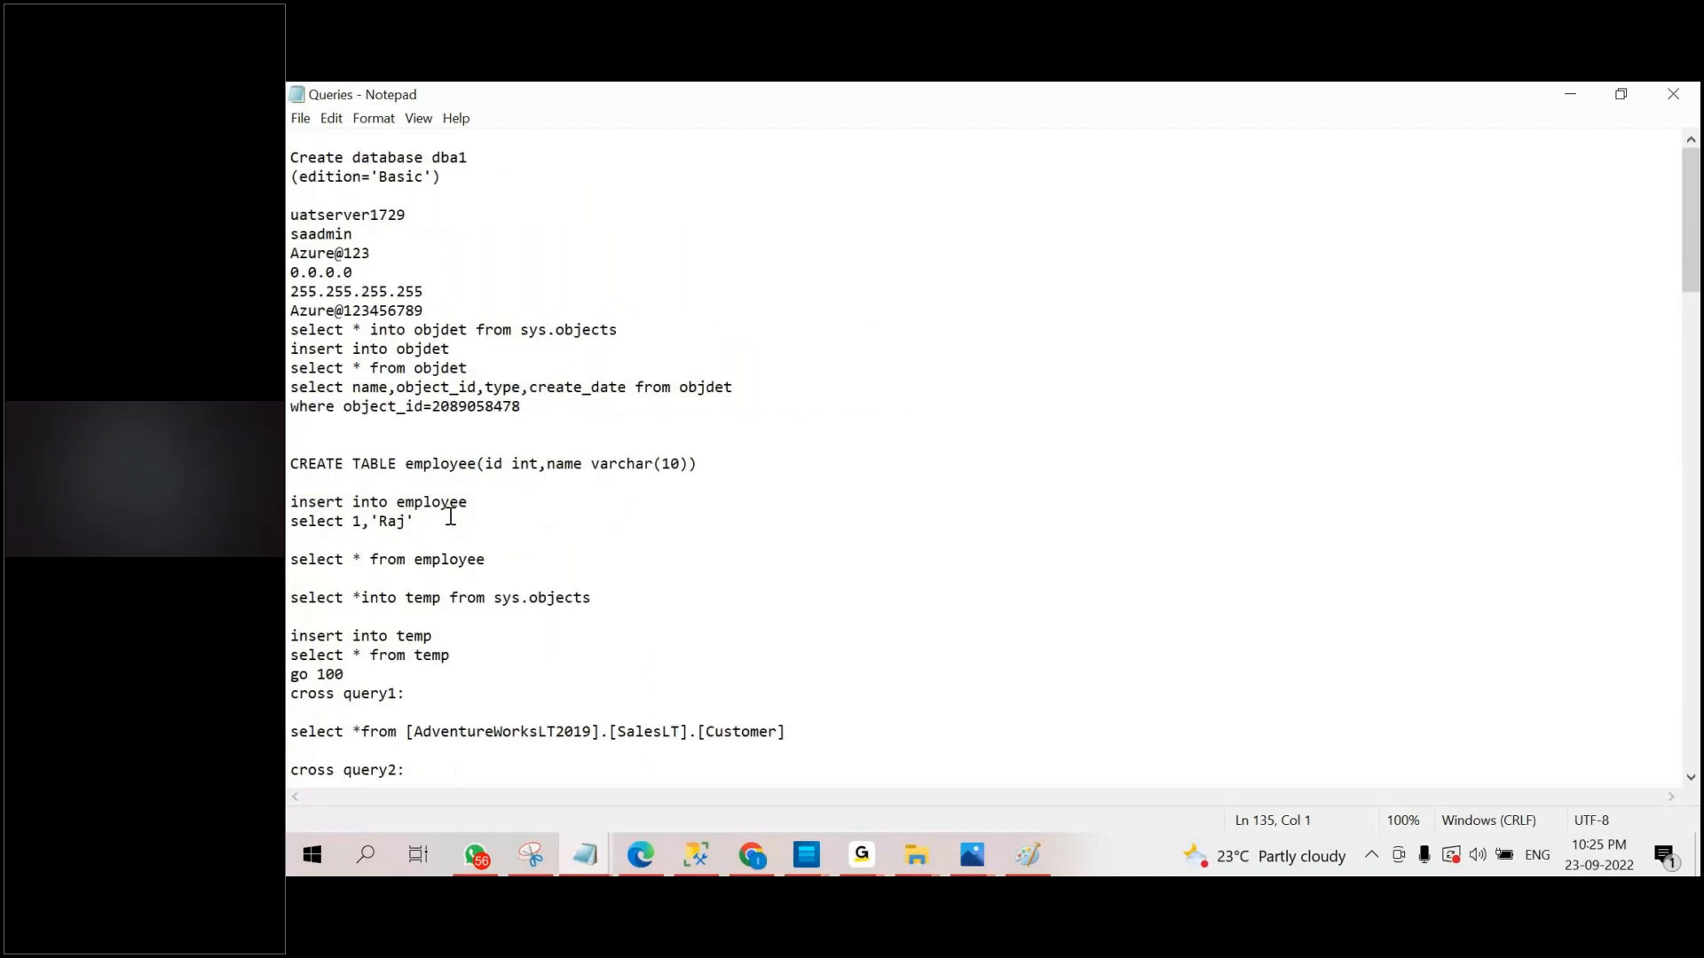
pyautogui.moveTo(290, 463); pyautogui.dragTo(416, 524)
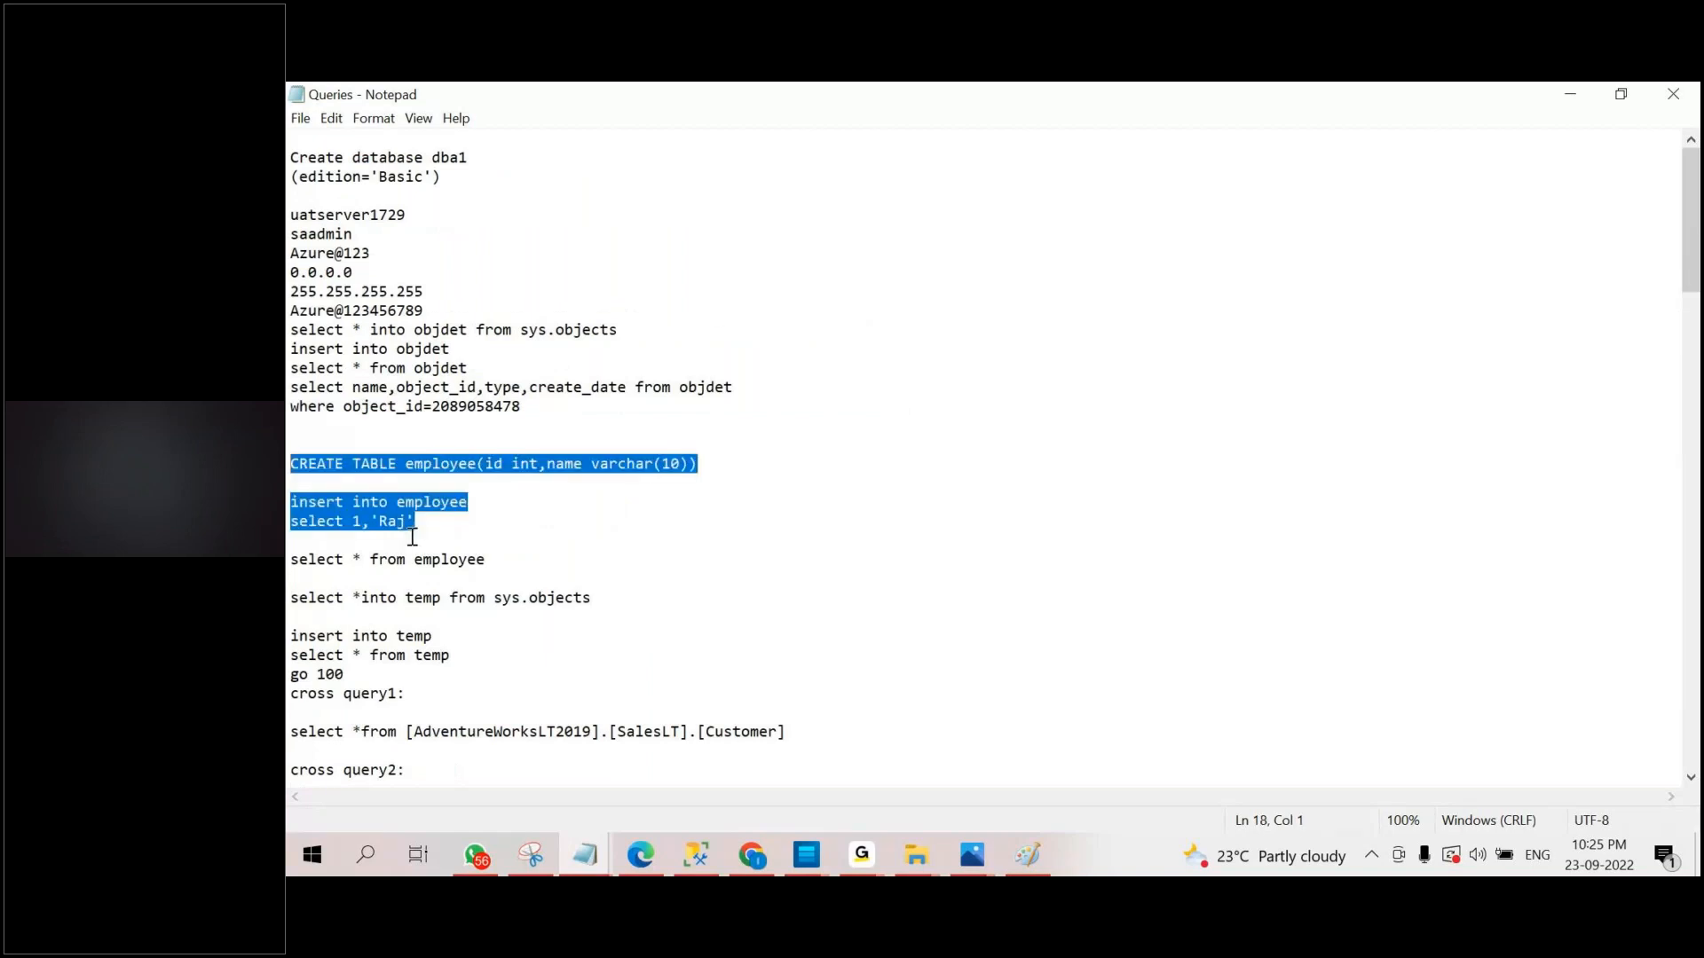
pyautogui.click(1570, 95)
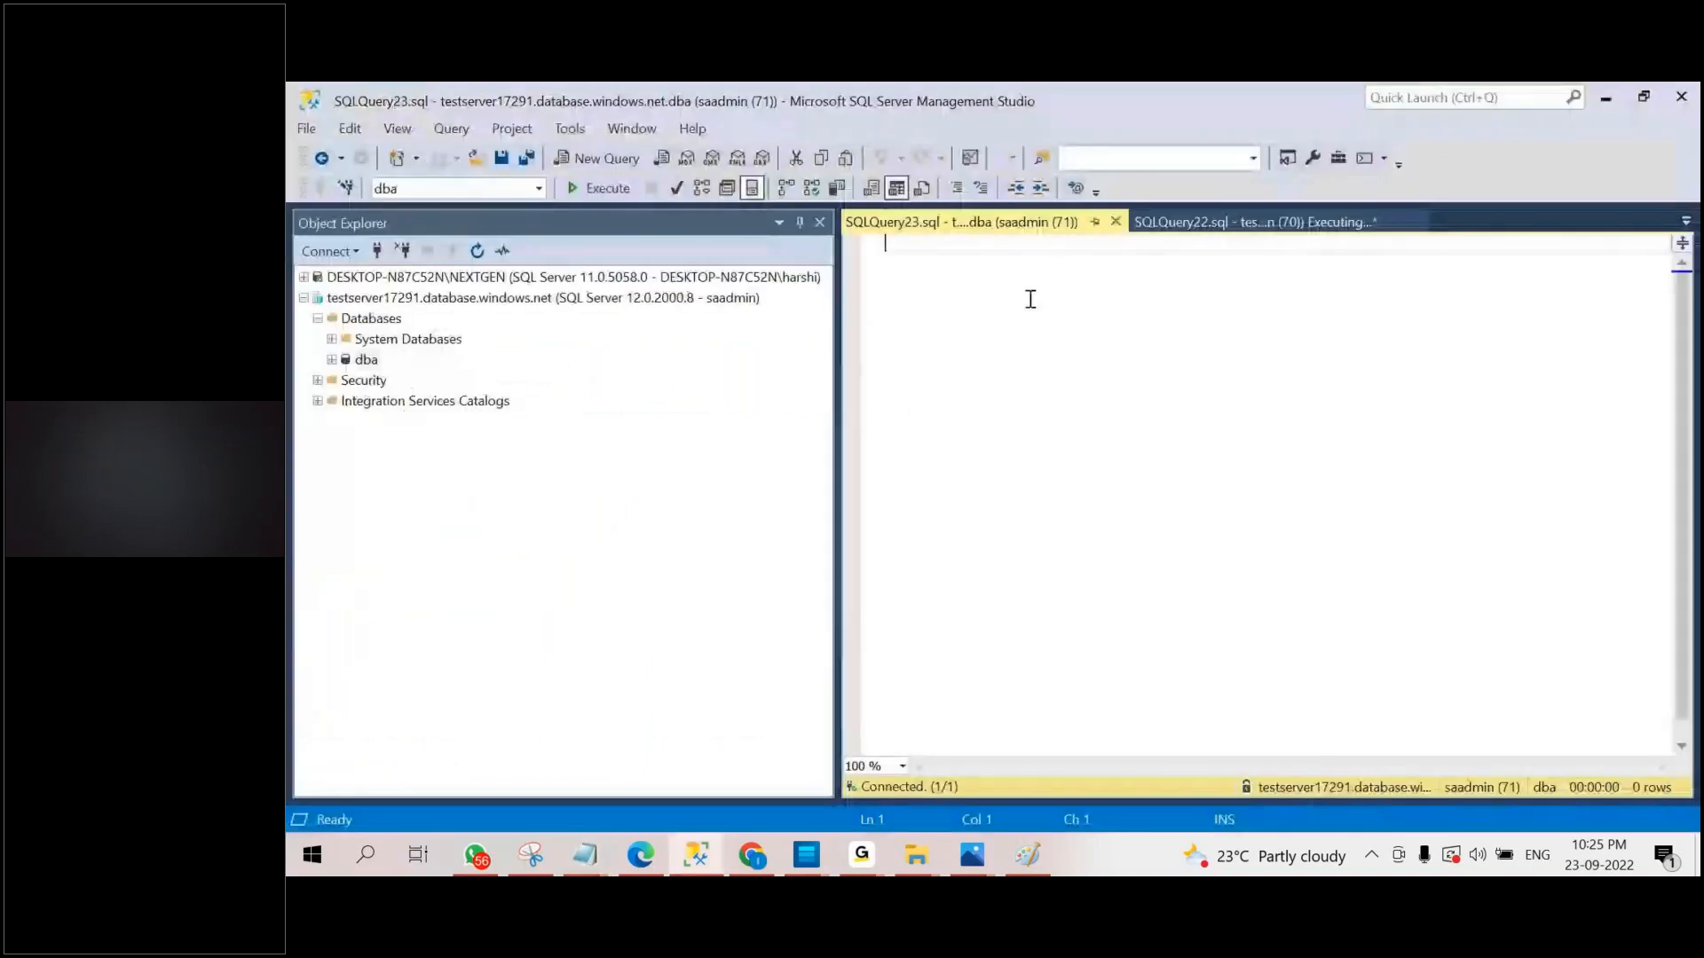
pyautogui.rightClick(1030, 300)
pyautogui.click(1061, 339)
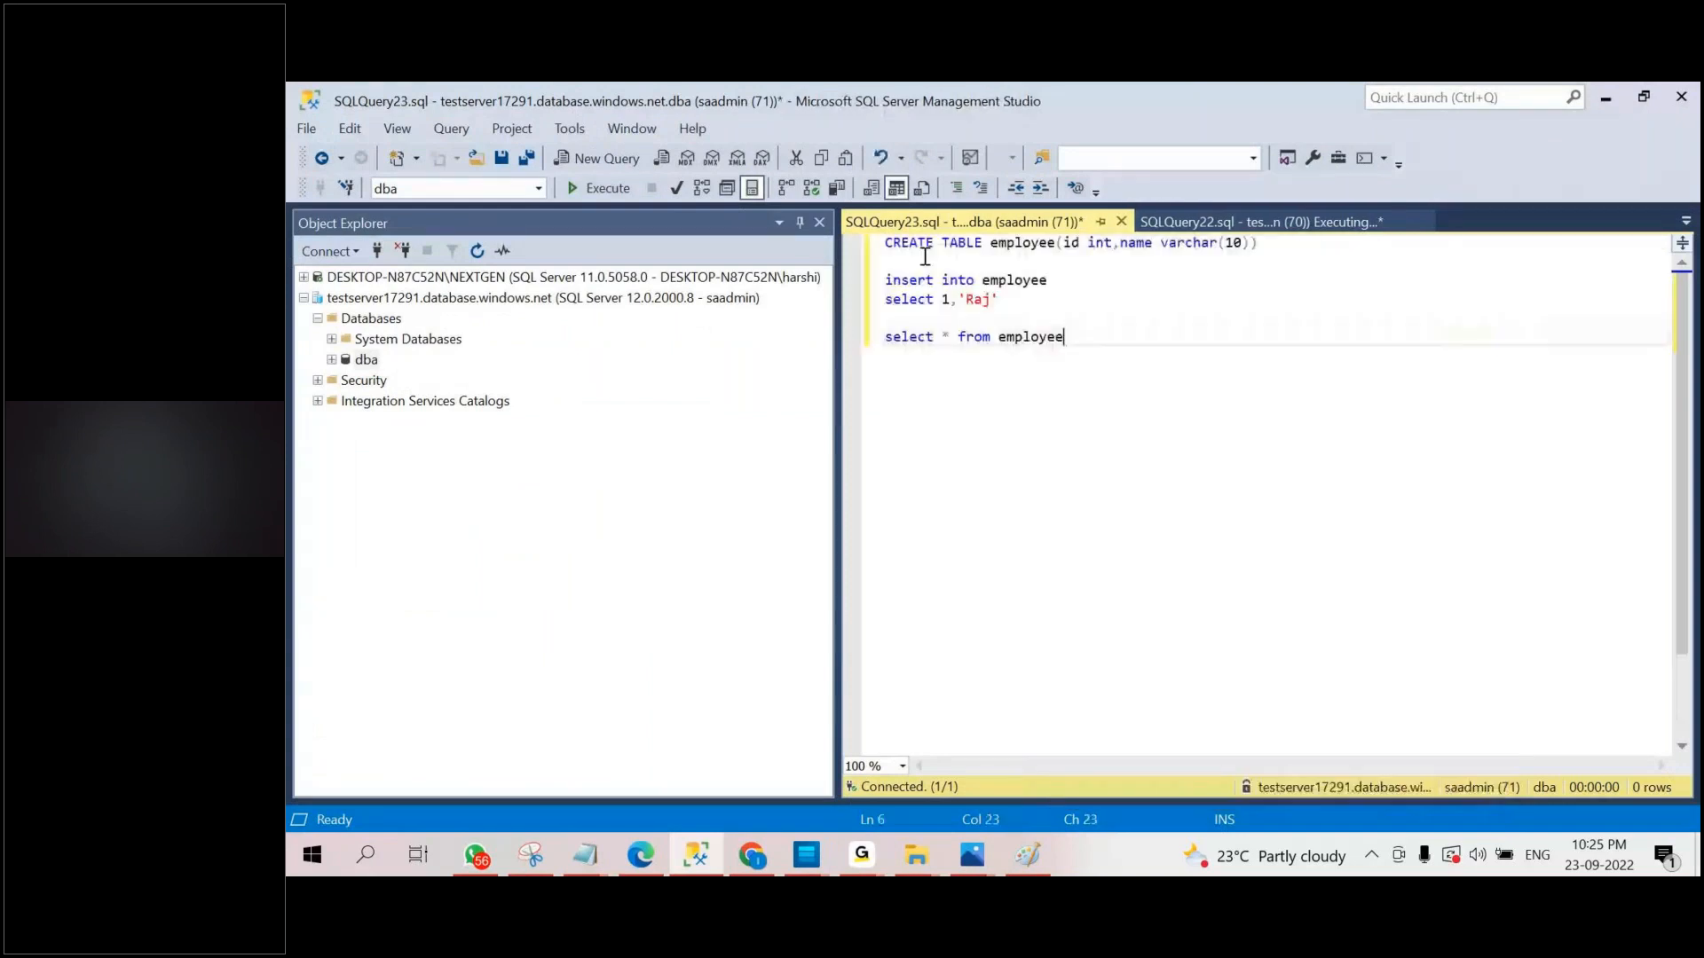
# Run the CREATE TABLE employee, insert and select statements one after another on the dba database.
pyautogui.click(891, 255)
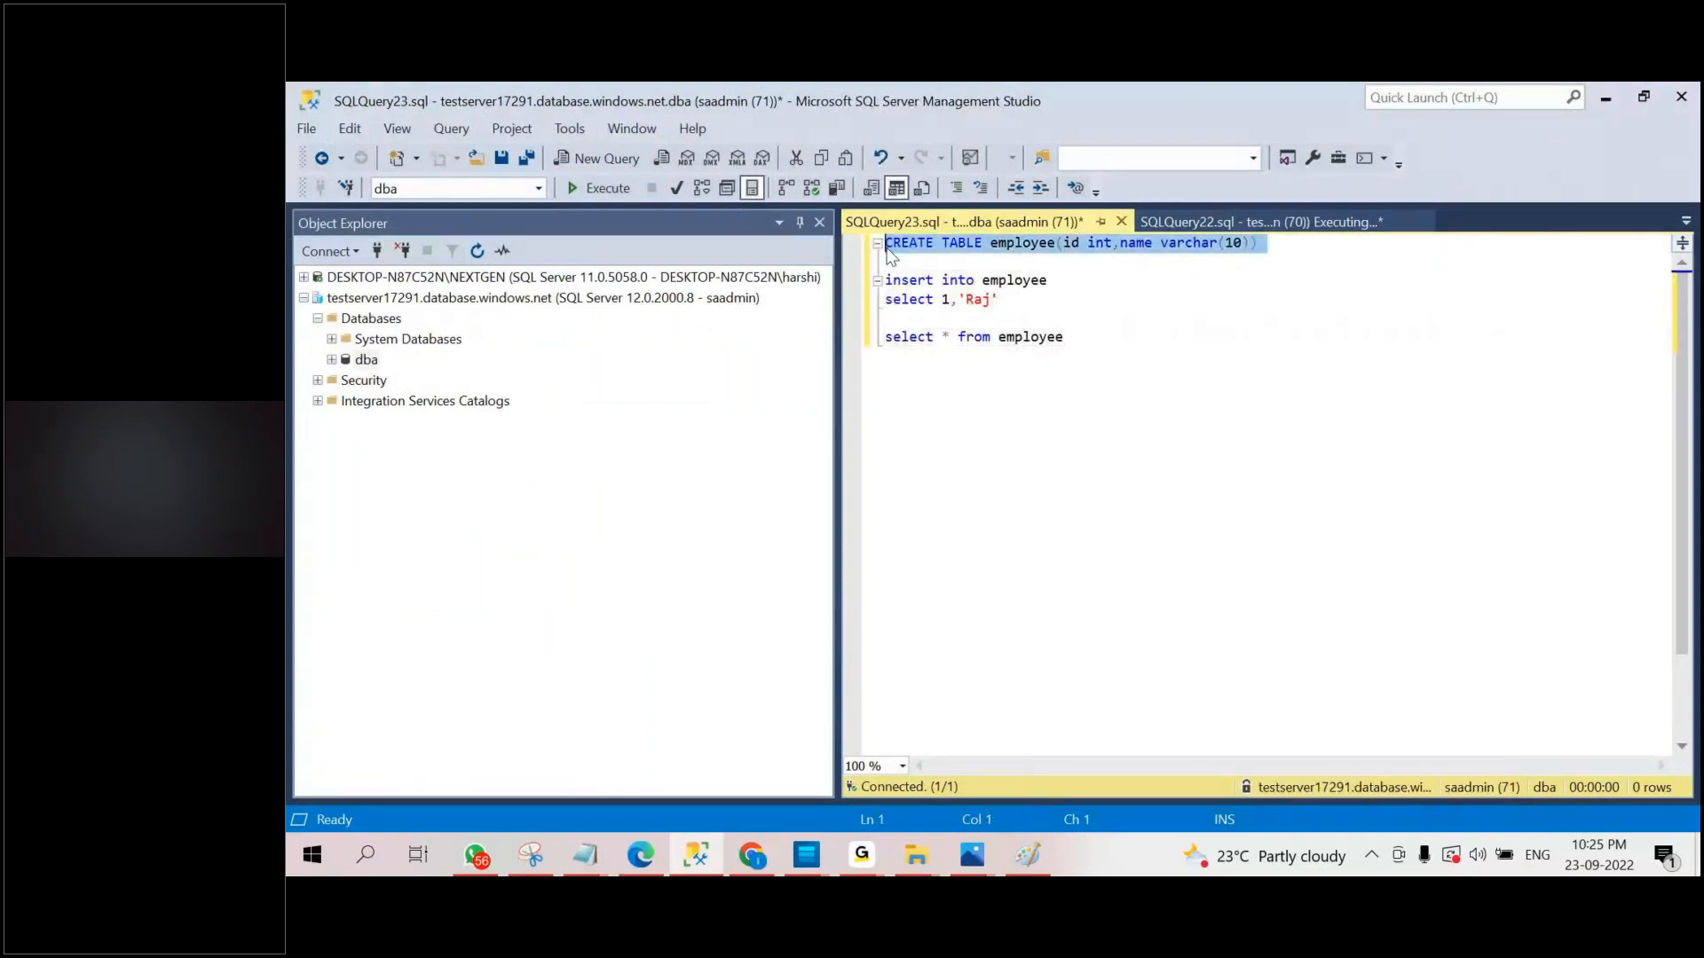
pyautogui.click(593, 190)
pyautogui.moveTo(999, 299); pyautogui.dragTo(832, 280)
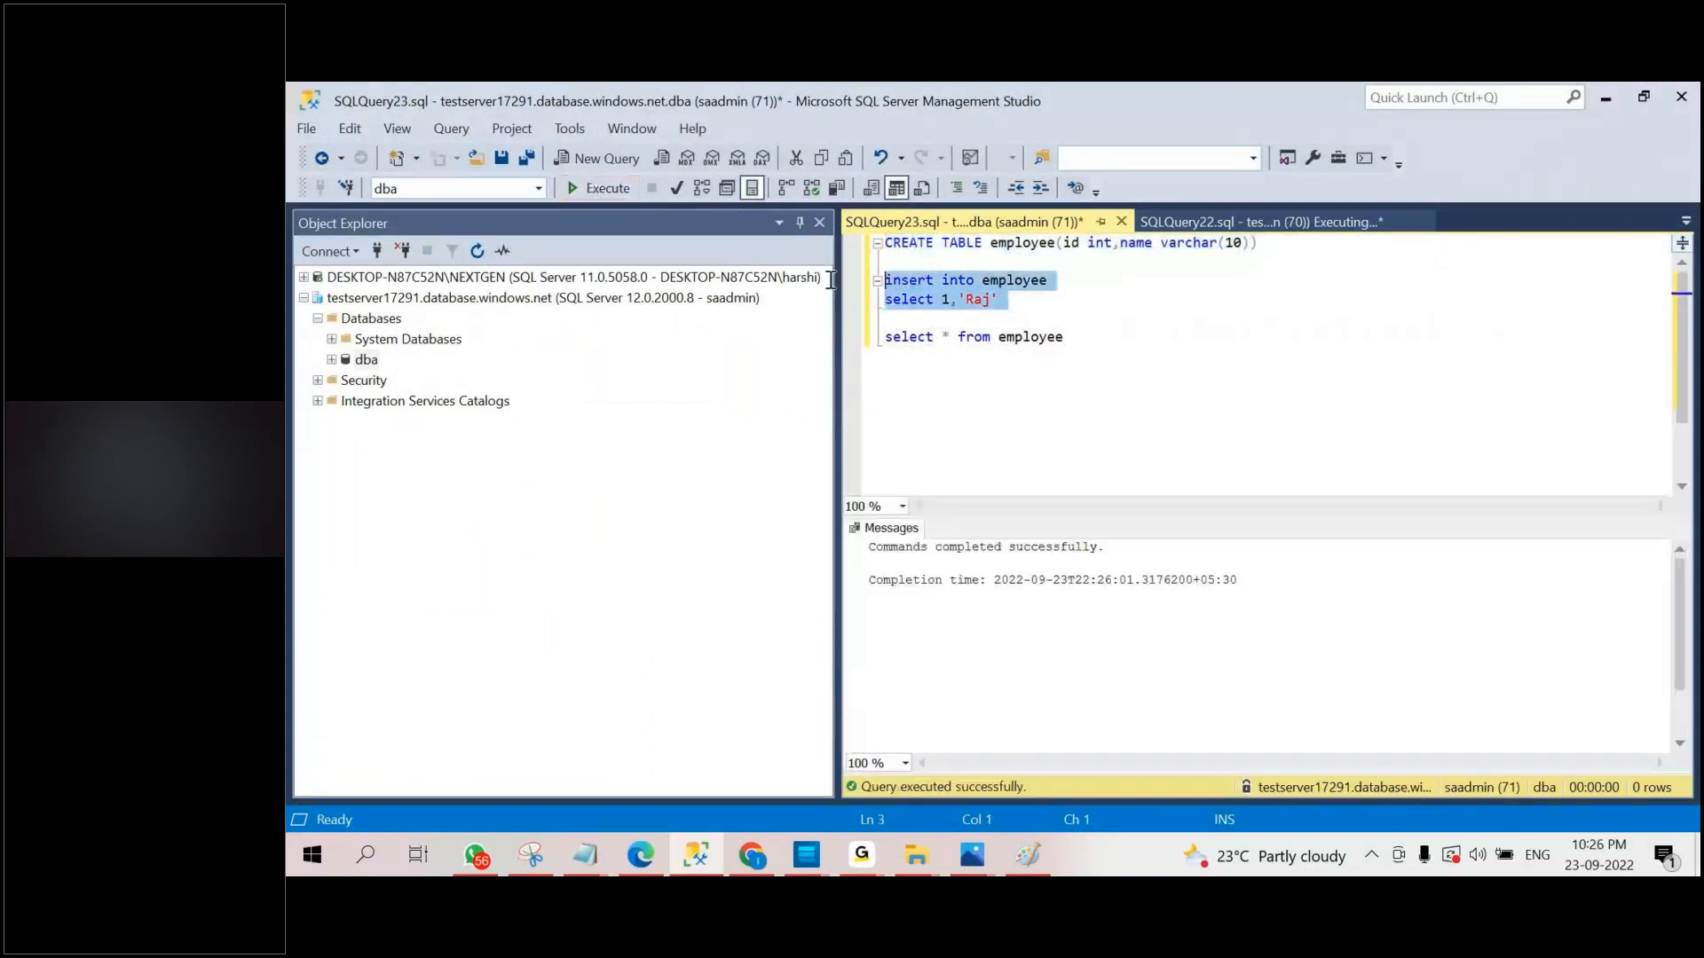
pyautogui.click(589, 190)
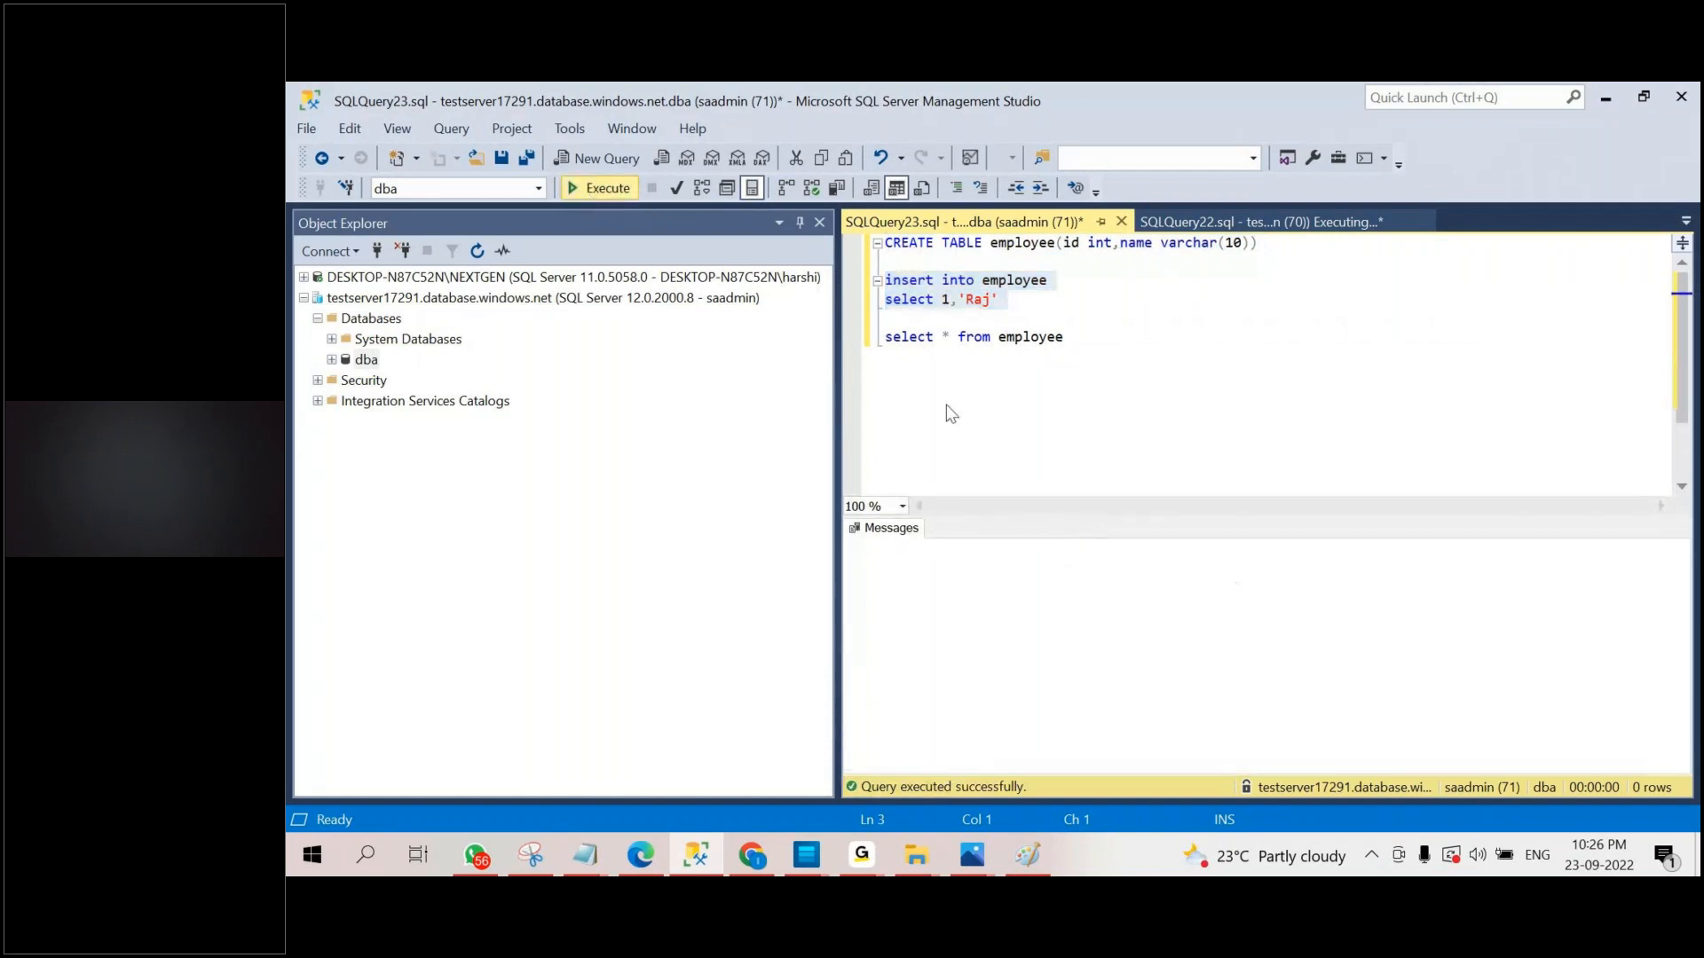
pyautogui.moveTo(1069, 338); pyautogui.dragTo(874, 338)
pyautogui.hotkey('ctrl', 'c')
pyautogui.click(593, 190)
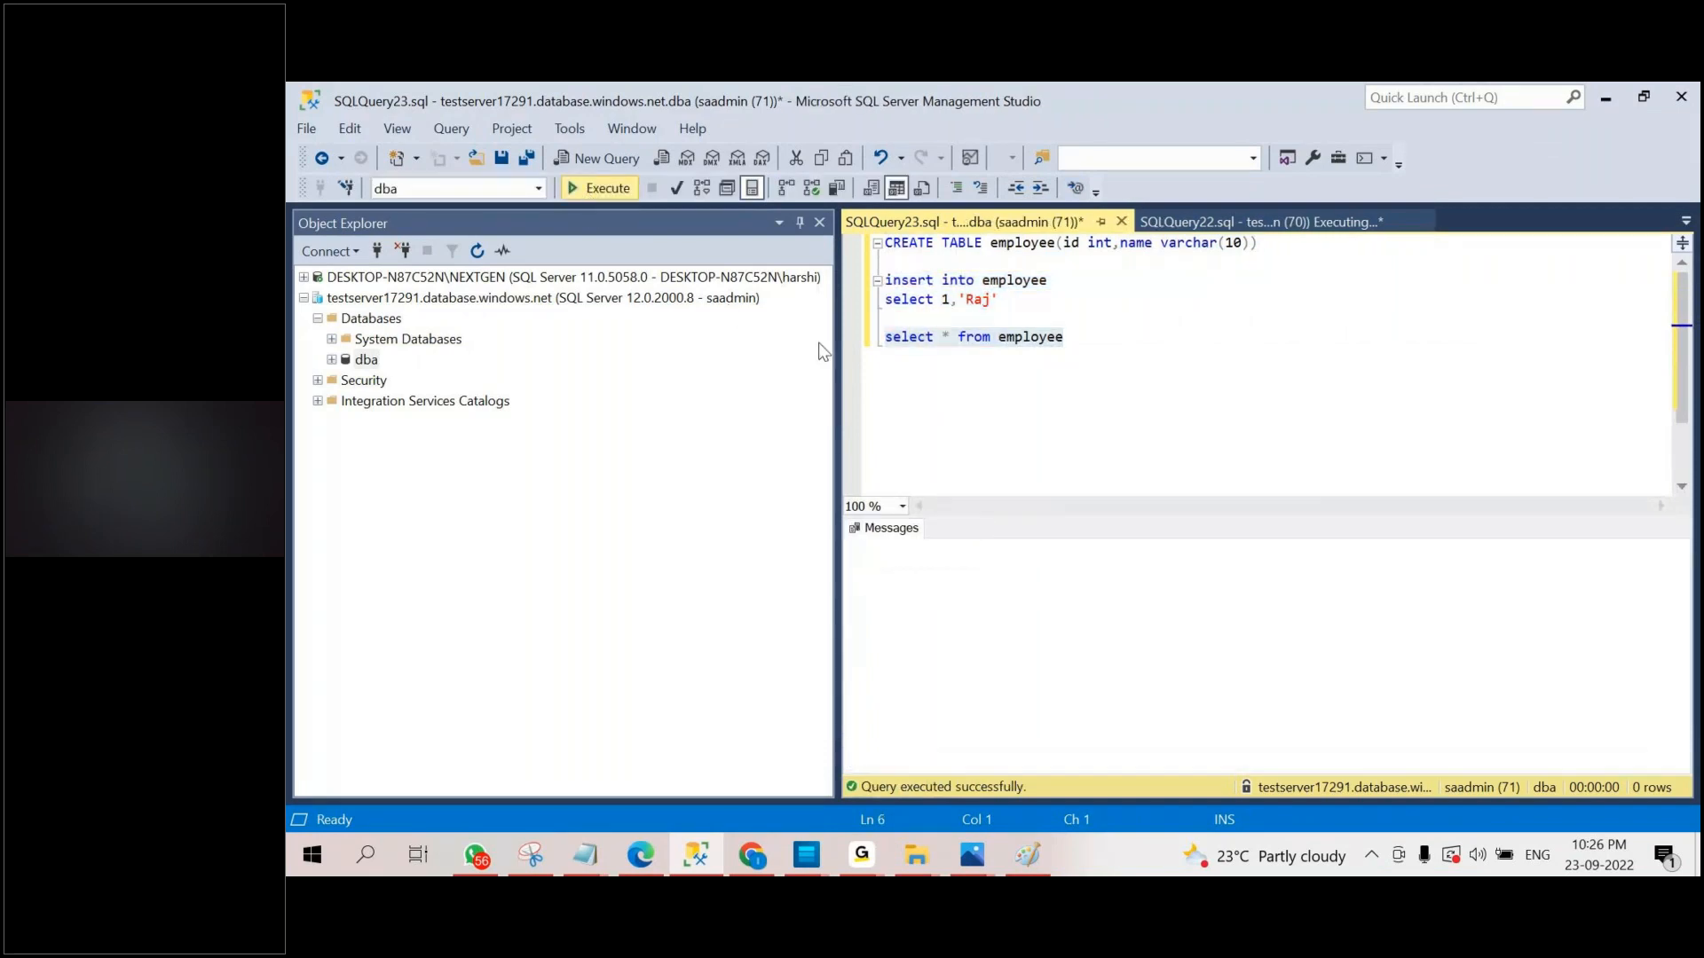
pyautogui.click(1240, 402)
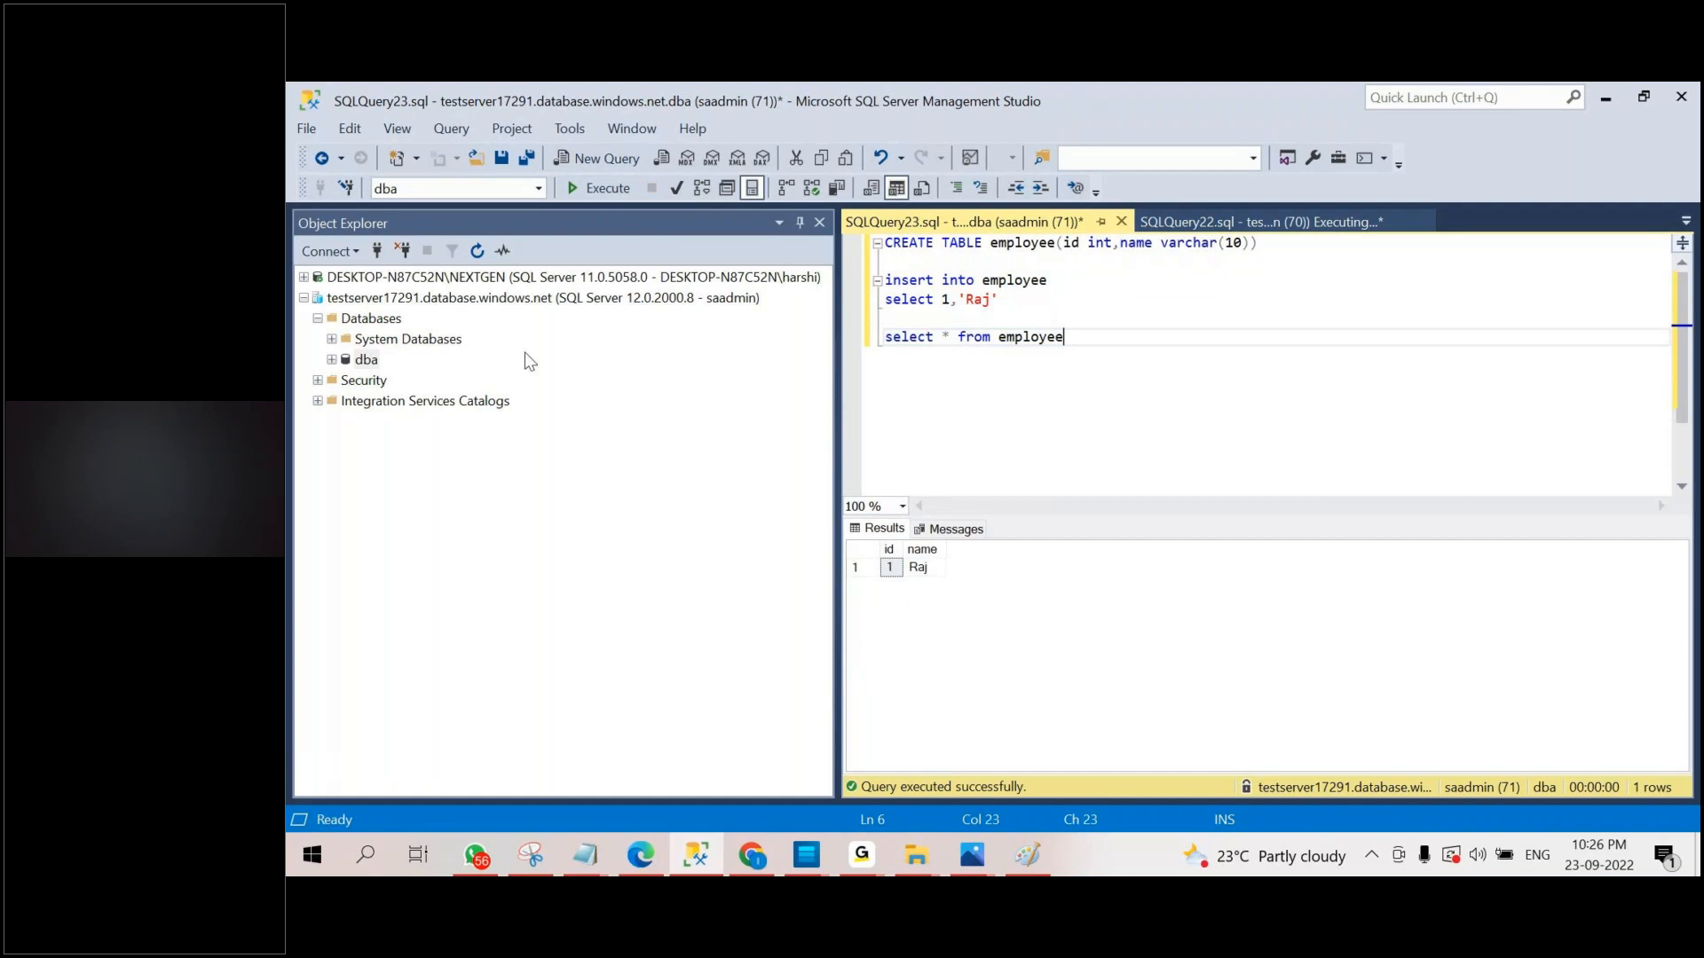
# Refresh the Azure server's Databases list and open a new query on dba2.
pyautogui.click(368, 319)
pyautogui.click(475, 252)
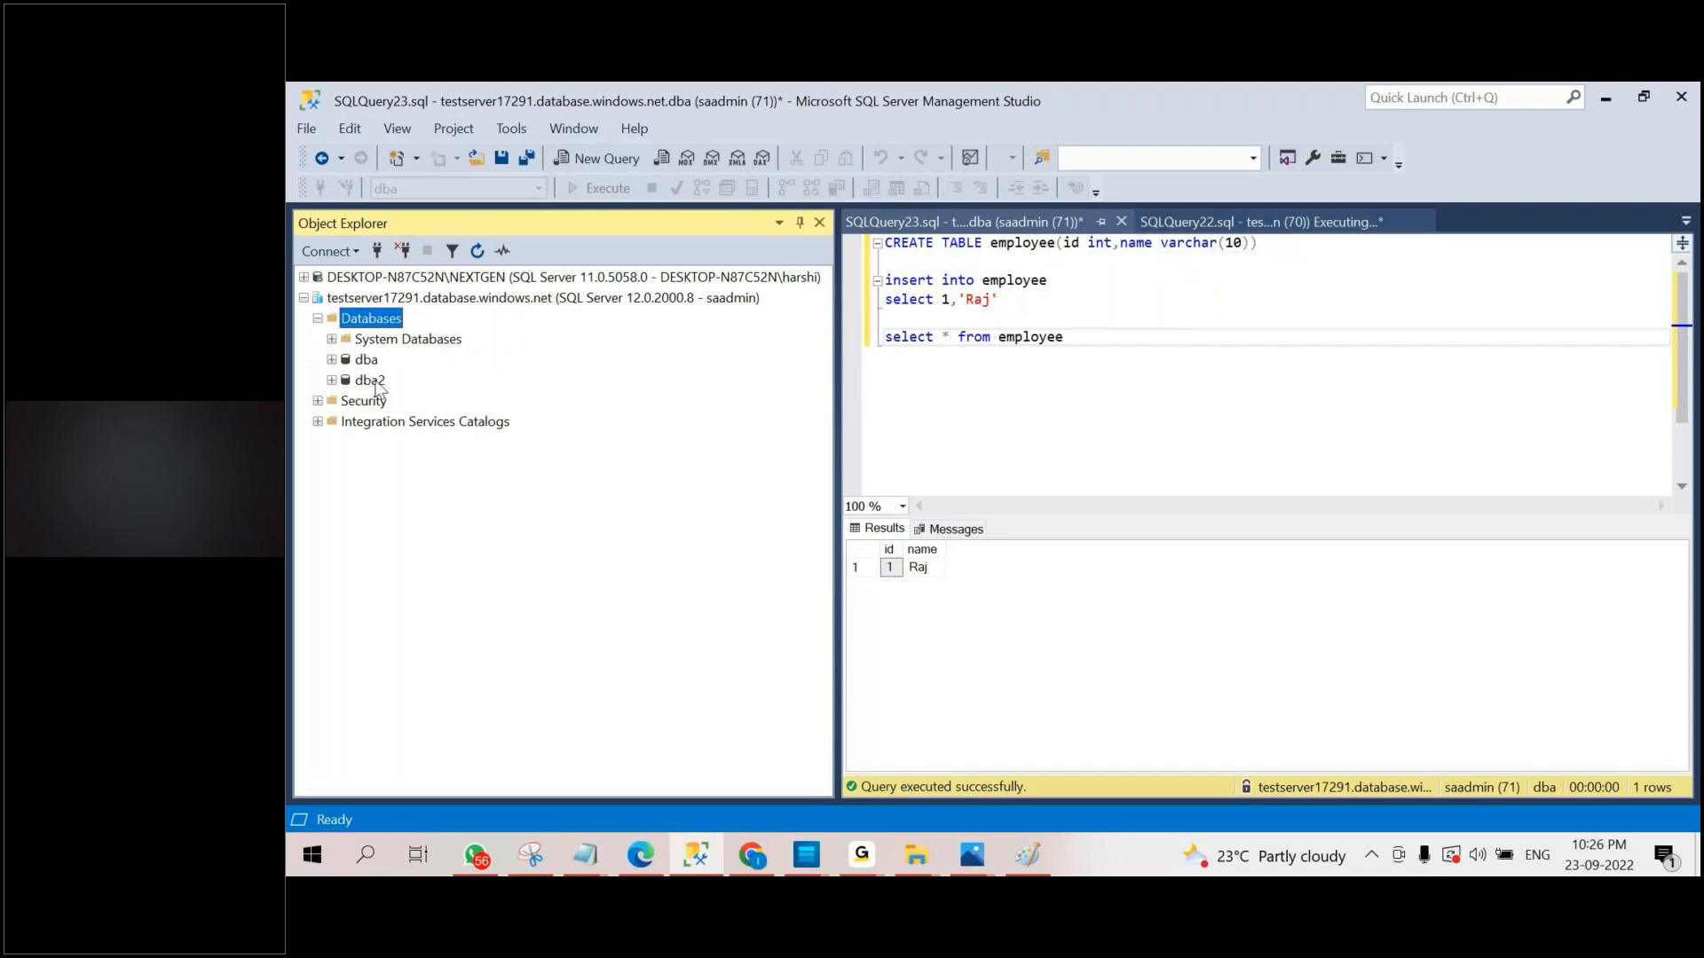
pyautogui.click(373, 383)
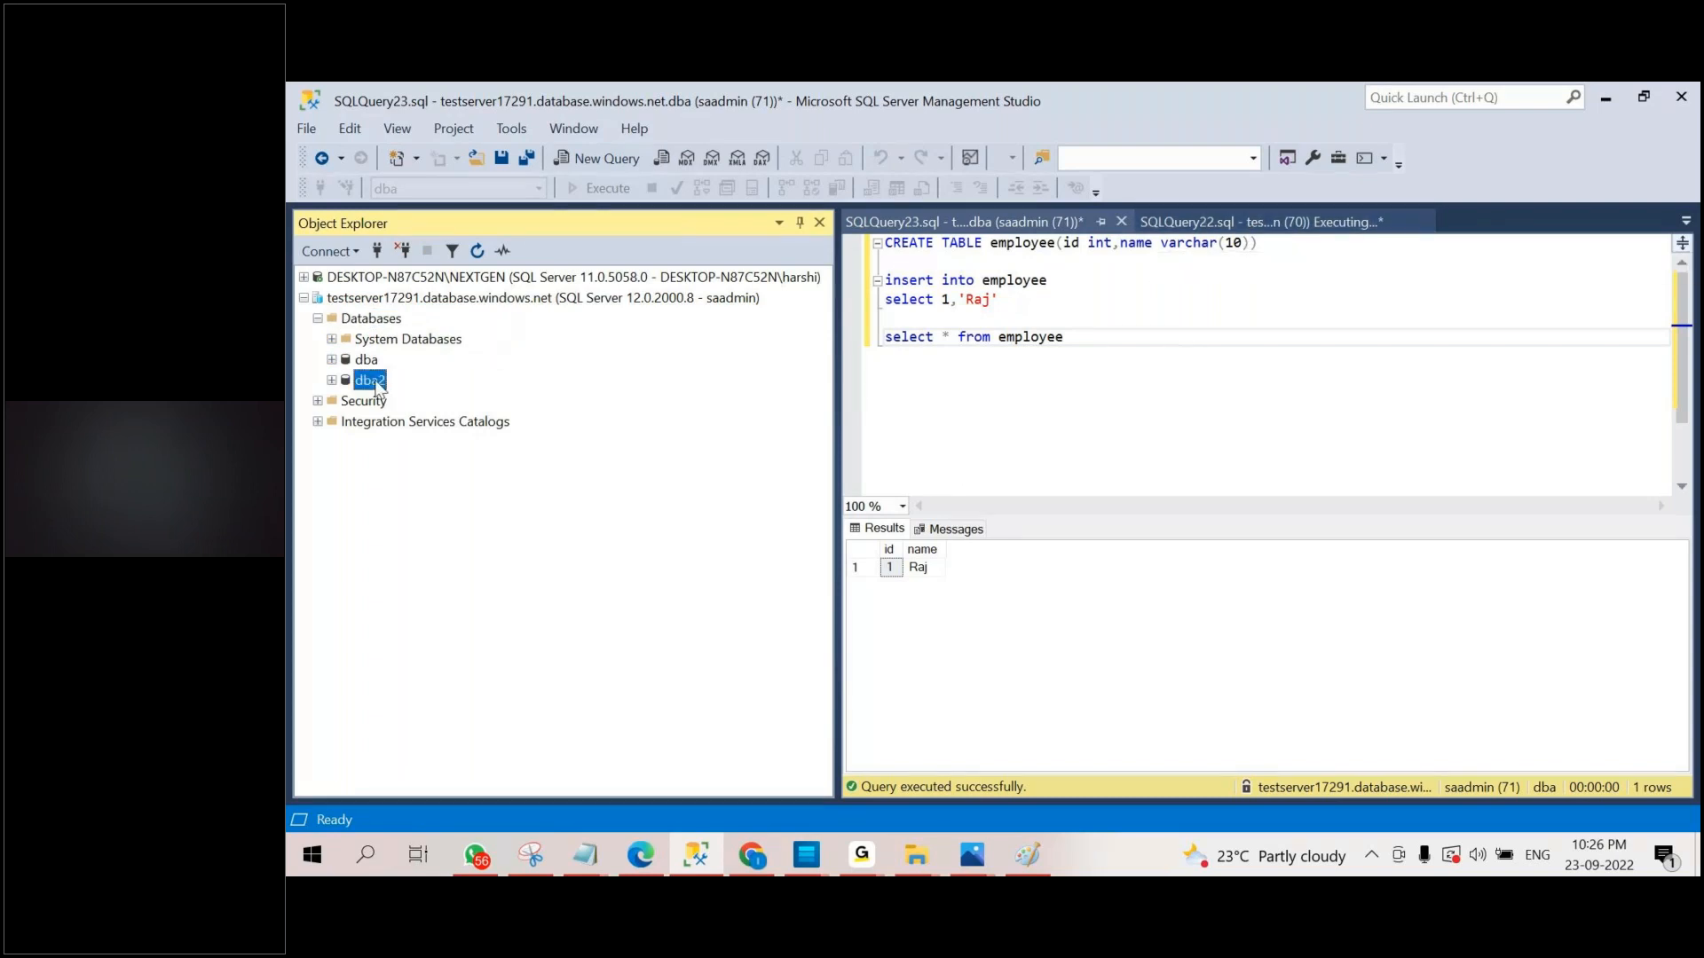
pyautogui.click(580, 162)
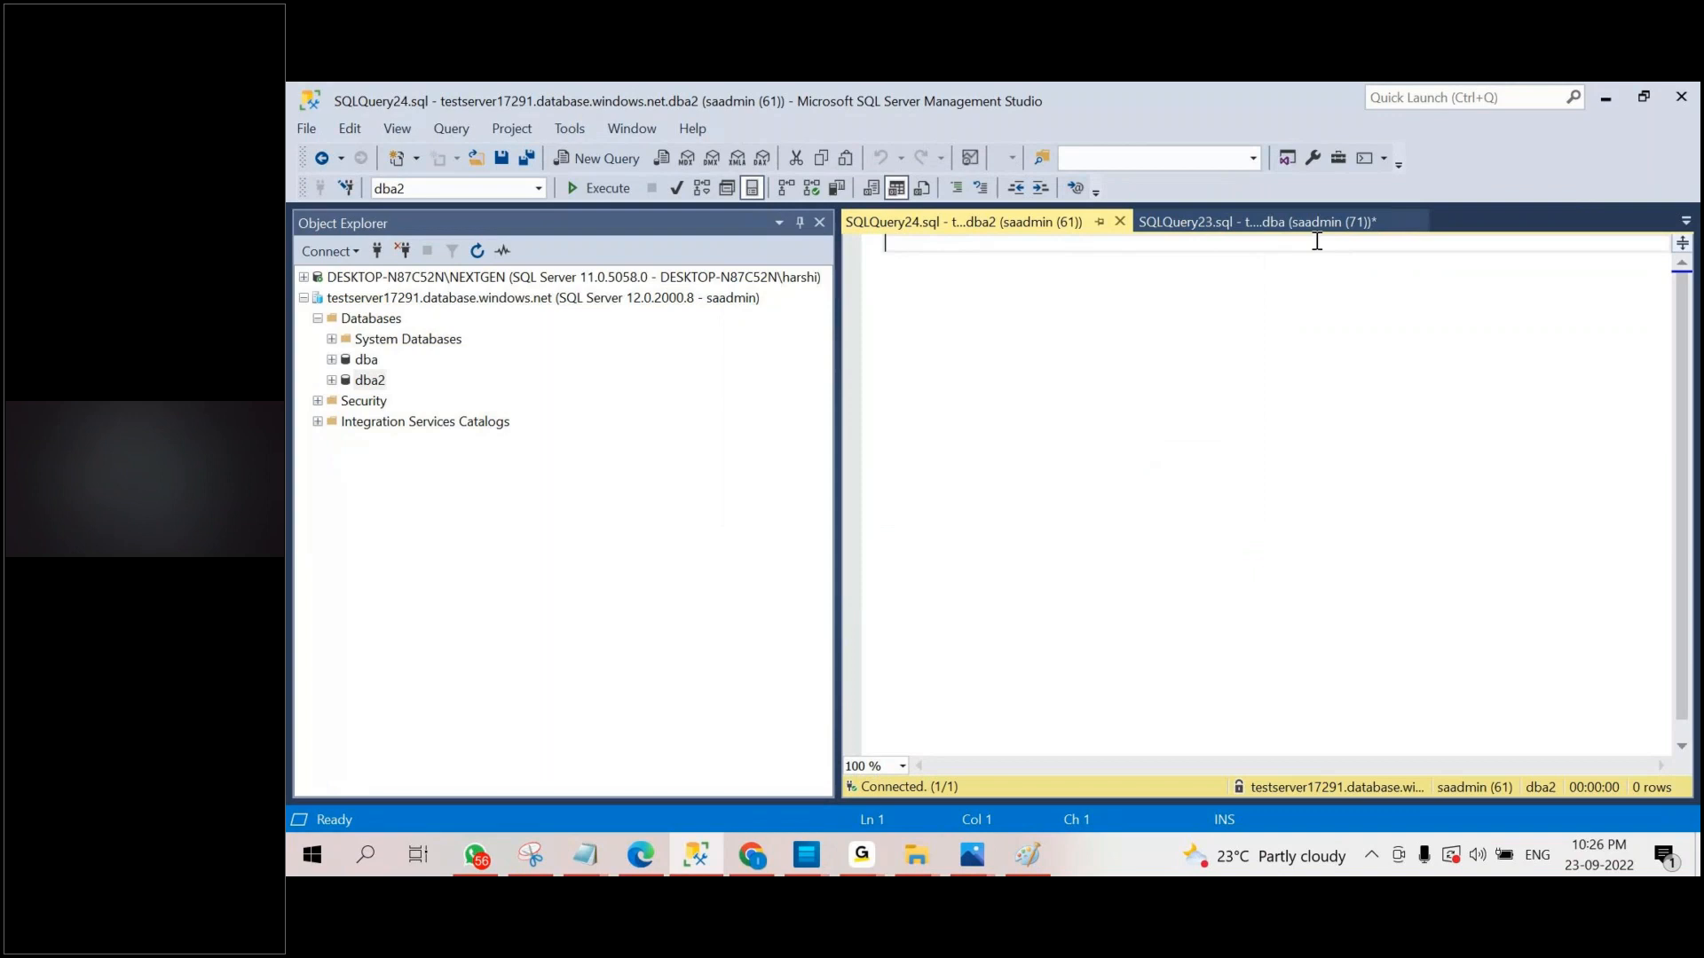
# Copy the employee select statement into the dba2 query, change its source to dba1.dbo.employee, and run it.
pyautogui.click(1278, 222)
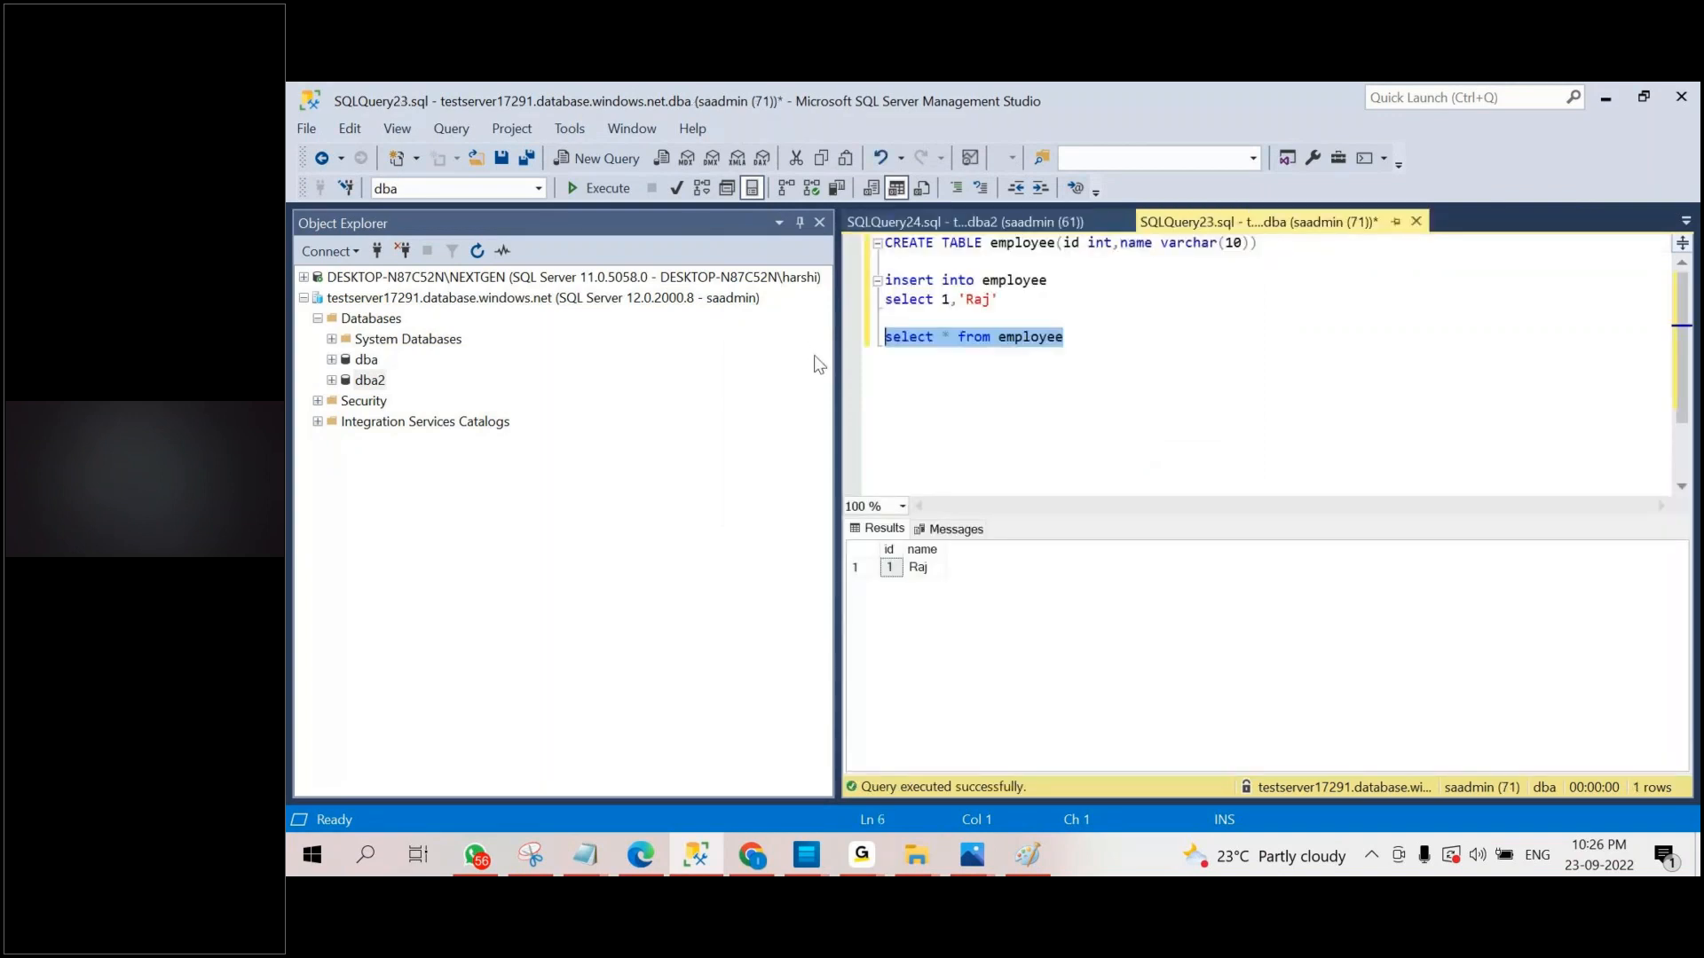
pyautogui.click(976, 222)
pyautogui.hotkey('ctrl', 'v')
pyautogui.click(1000, 243)
pyautogui.write('dba1.dbo.')
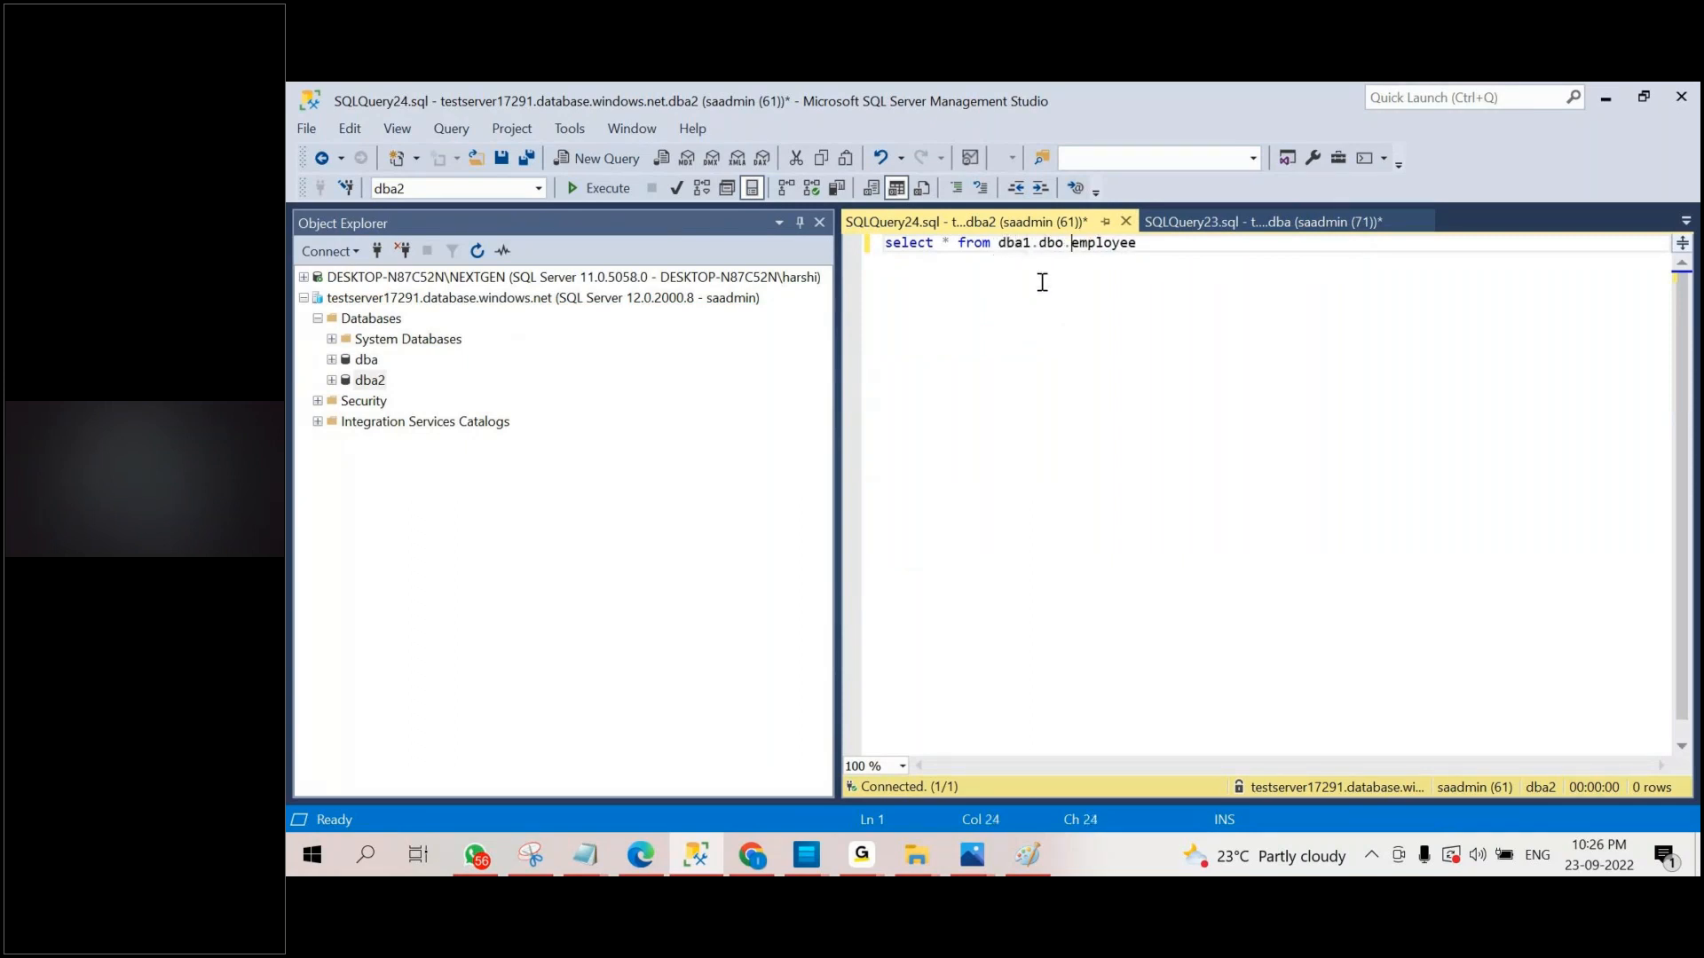
pyautogui.click(638, 195)
# Widen the query editor, examine the error message for the cross-database query, and compare that query with the one on dba.
pyautogui.moveTo(837, 387); pyautogui.dragTo(606, 387)
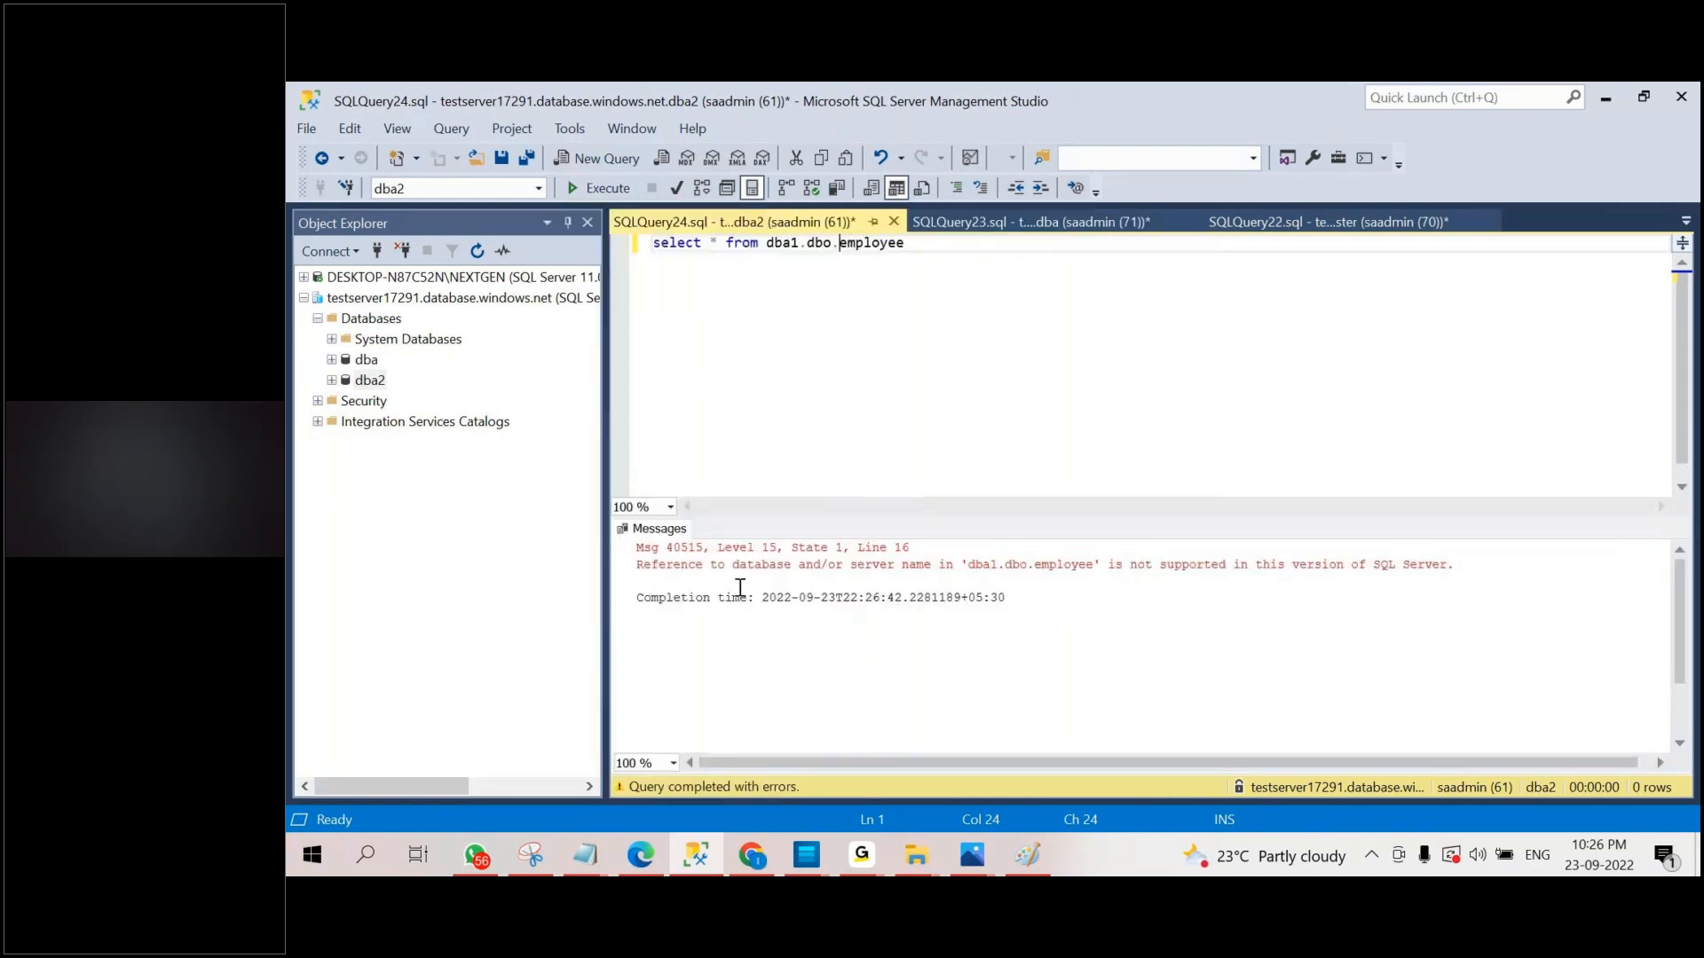
pyautogui.moveTo(642, 564); pyautogui.dragTo(1447, 568)
pyautogui.click(1029, 222)
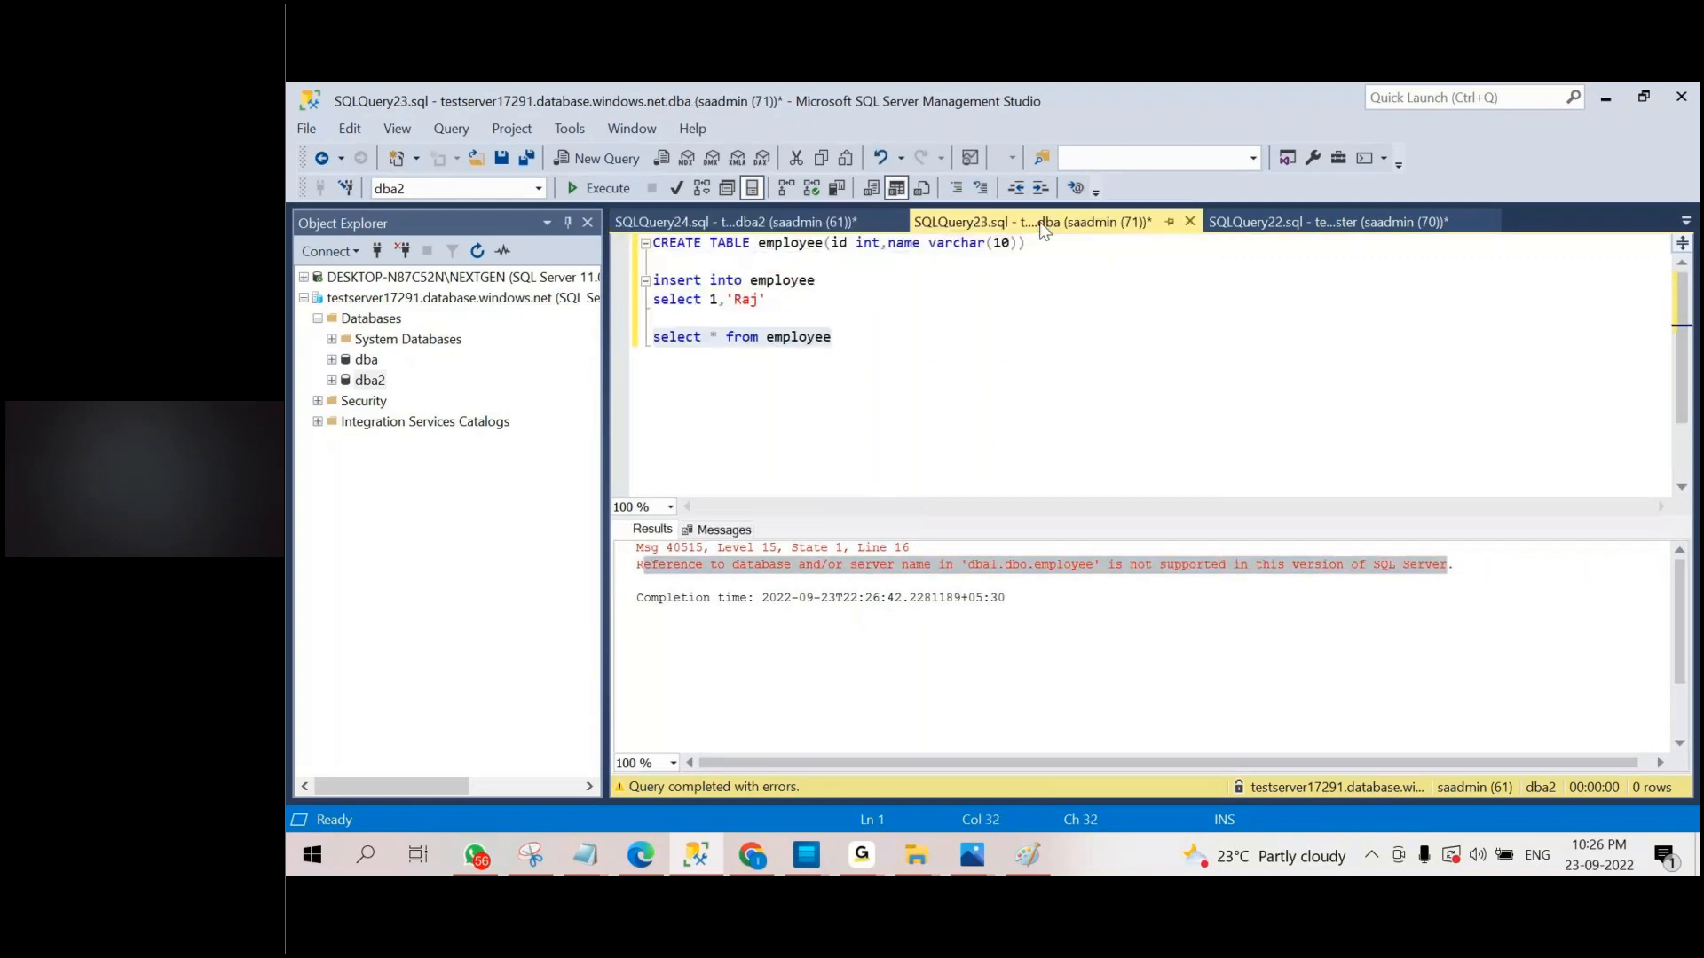
pyautogui.click(803, 222)
pyautogui.click(792, 242)
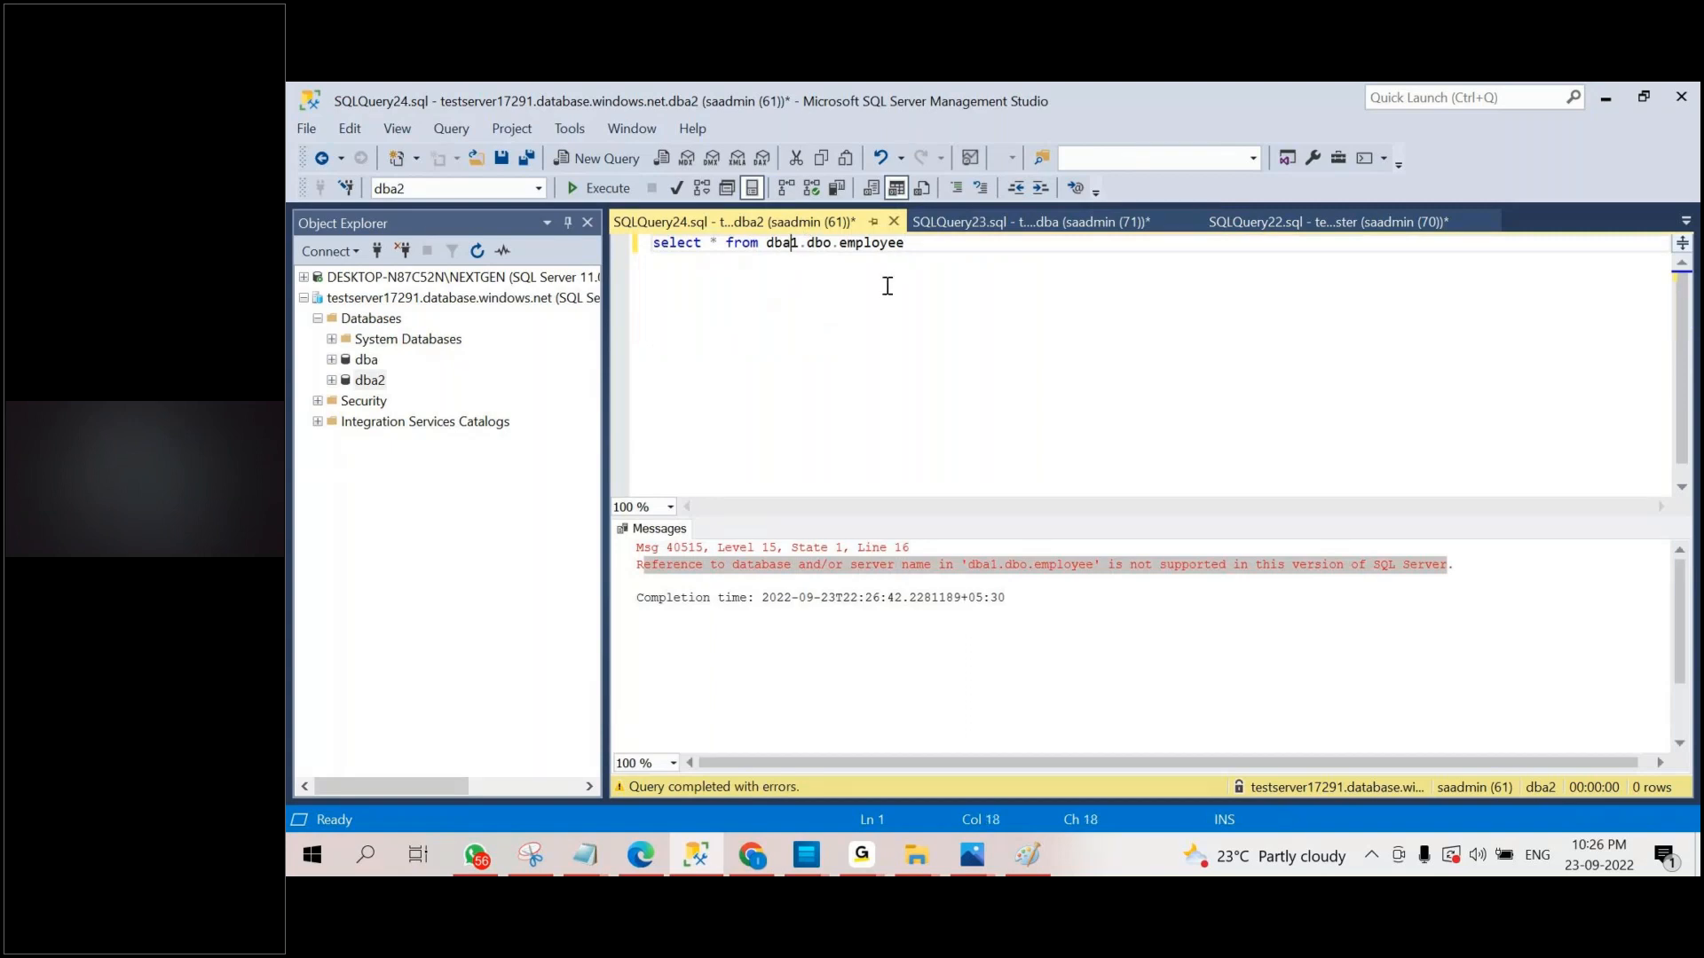
# Change the dba2 query's source to dba.dbo.employee, run it, and examine the returned message.
pyautogui.press('Delete')
pyautogui.press('F5')
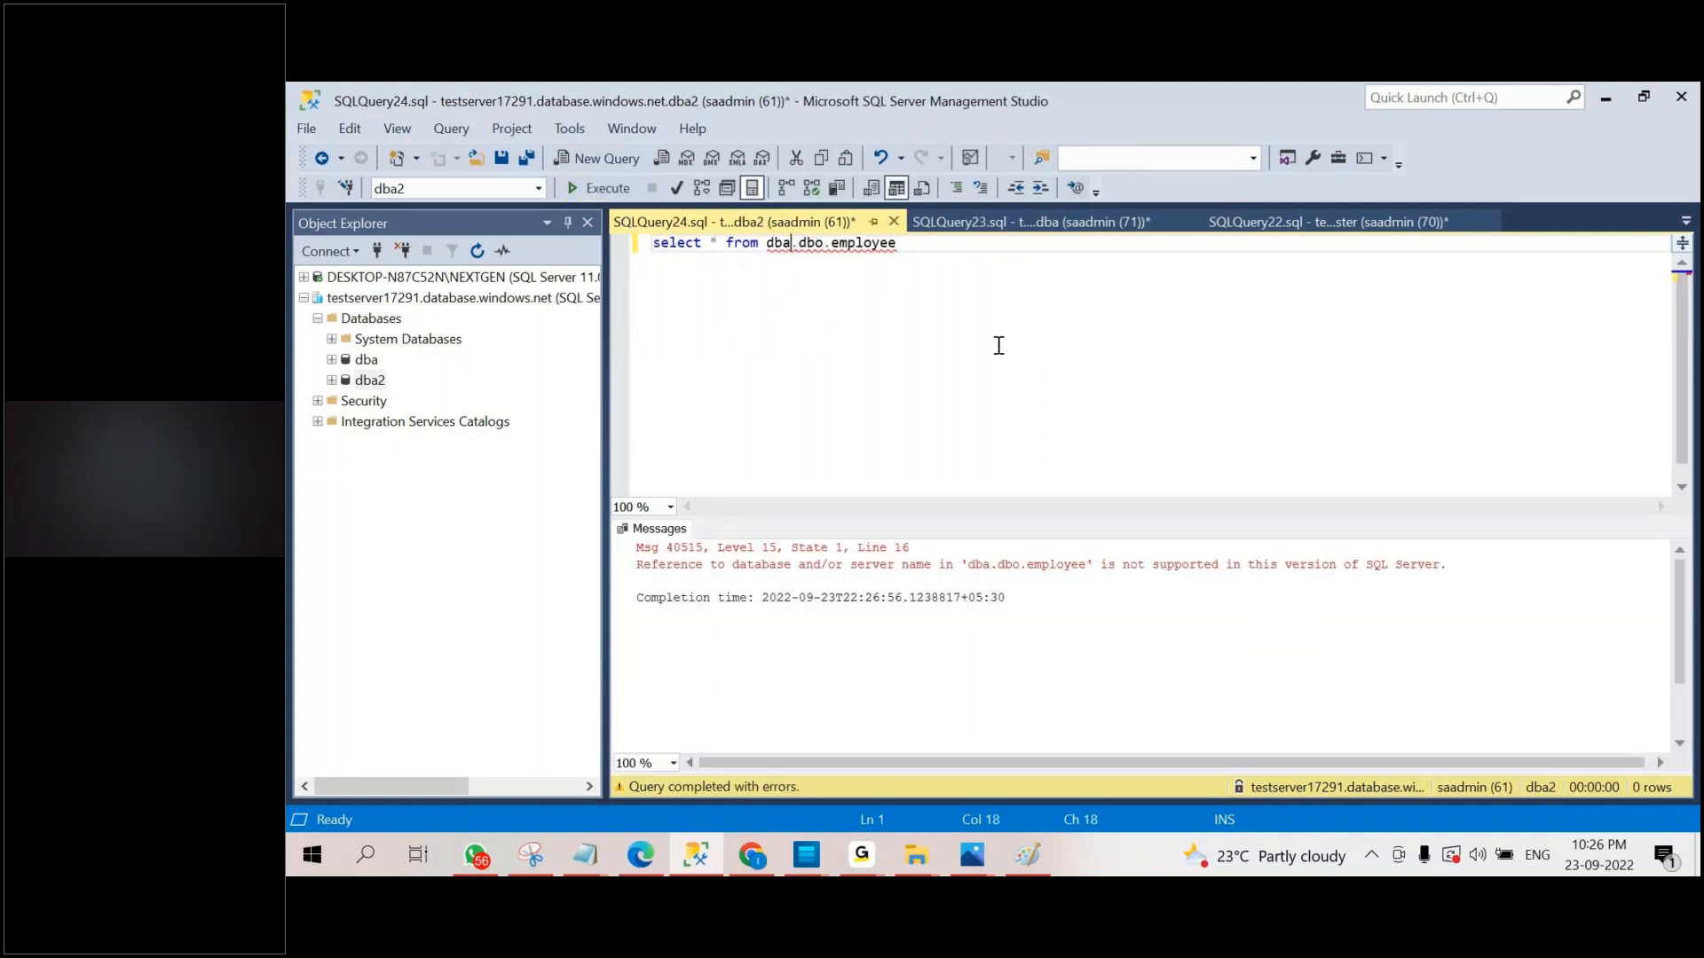
pyautogui.moveTo(685, 581); pyautogui.dragTo(1229, 577)
pyautogui.click(1329, 639)
pyautogui.click(1067, 314)
pyautogui.press('Return')
pyautogui.press('Return')
pyautogui.write('select')
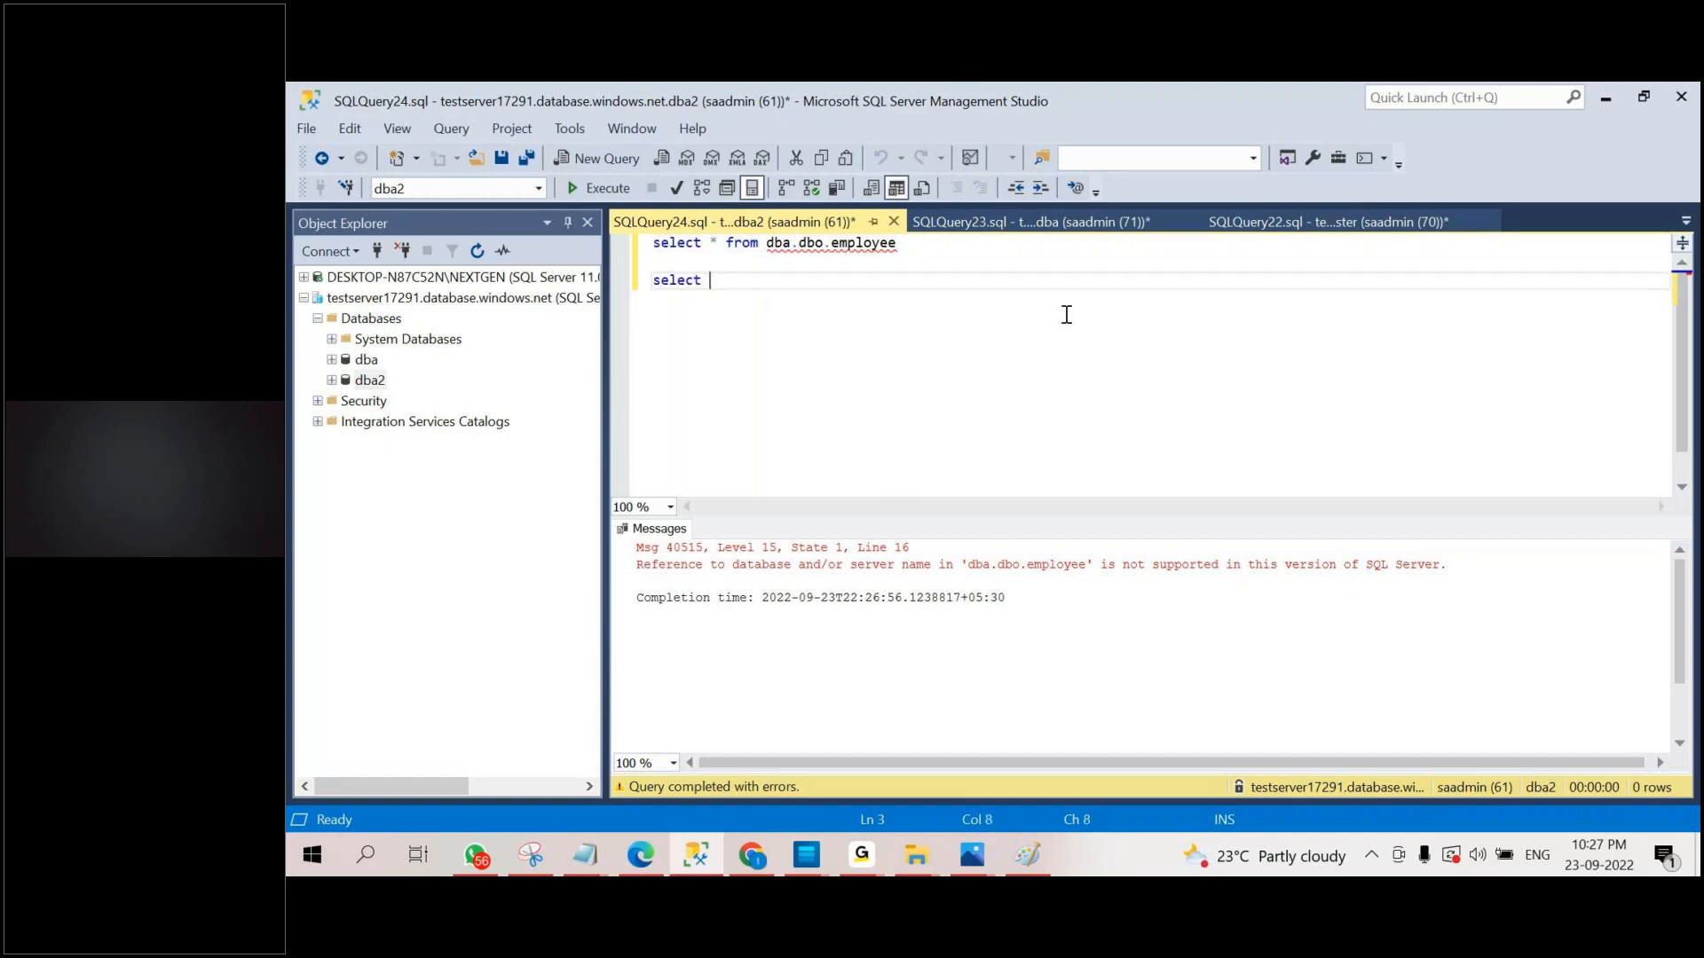
pyautogui.write(' @@vers')
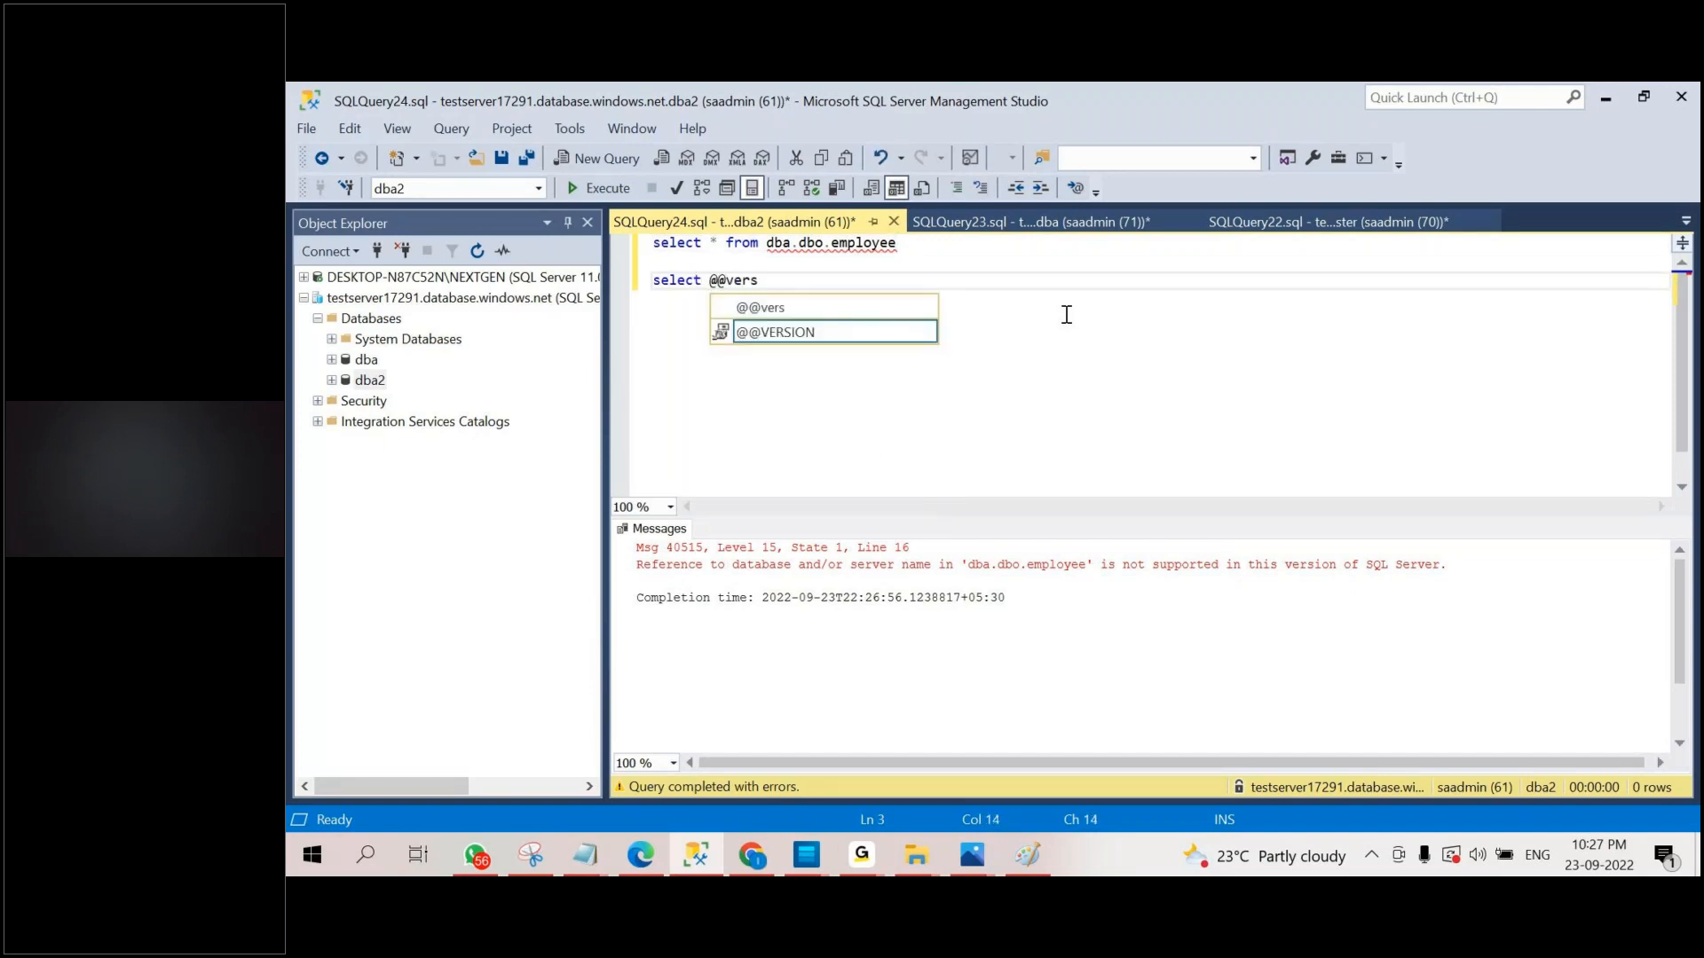
pyautogui.write('ion')
pyautogui.moveTo(1067, 314); pyautogui.dragTo(612, 308)
pyautogui.click(599, 188)
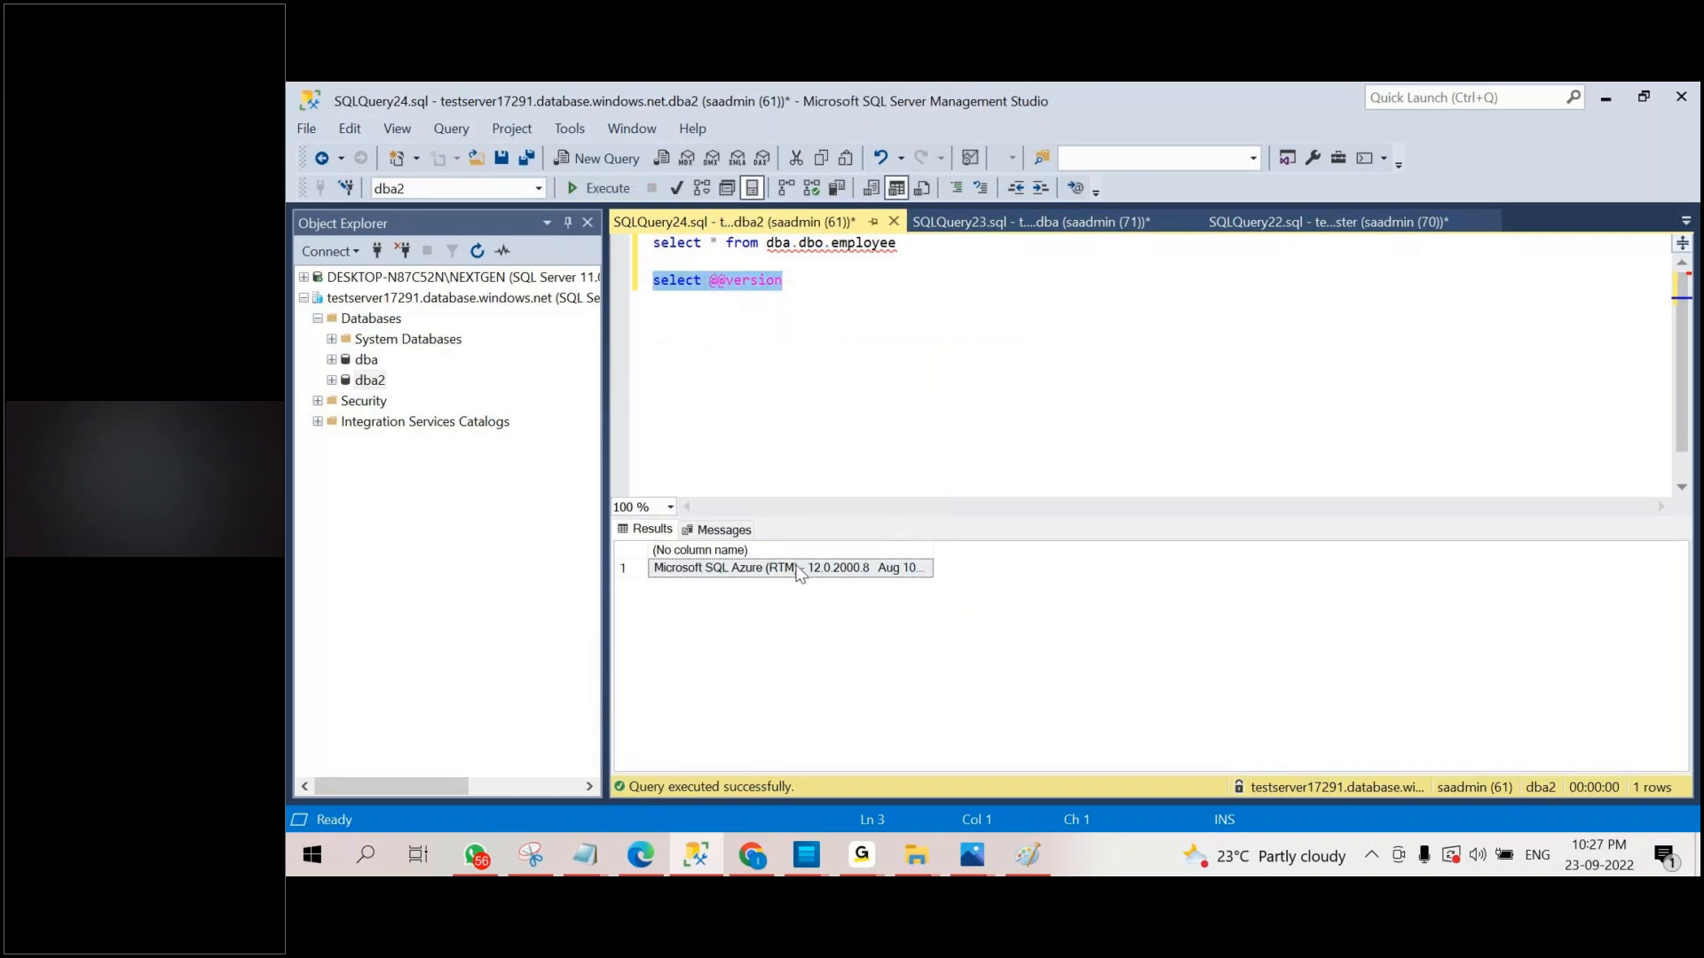
pyautogui.moveTo(932, 550); pyautogui.dragTo(1506, 545)
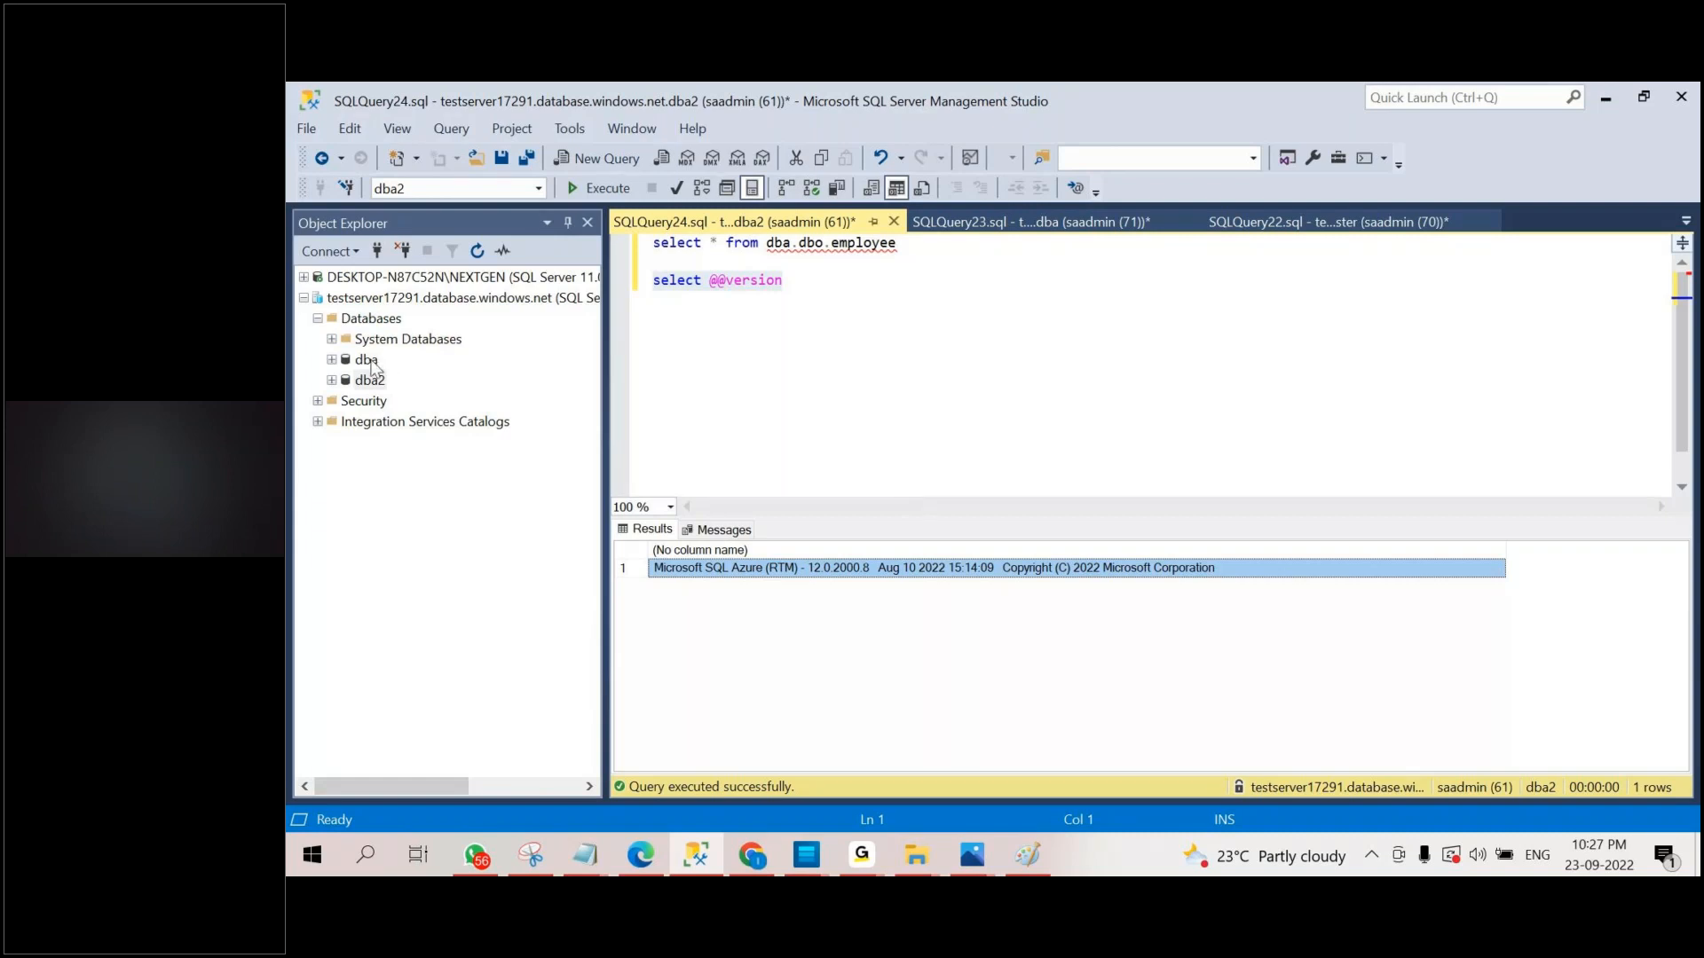
# Expand the Azure server's System Databases folder and select the master database.
pyautogui.click(366, 359)
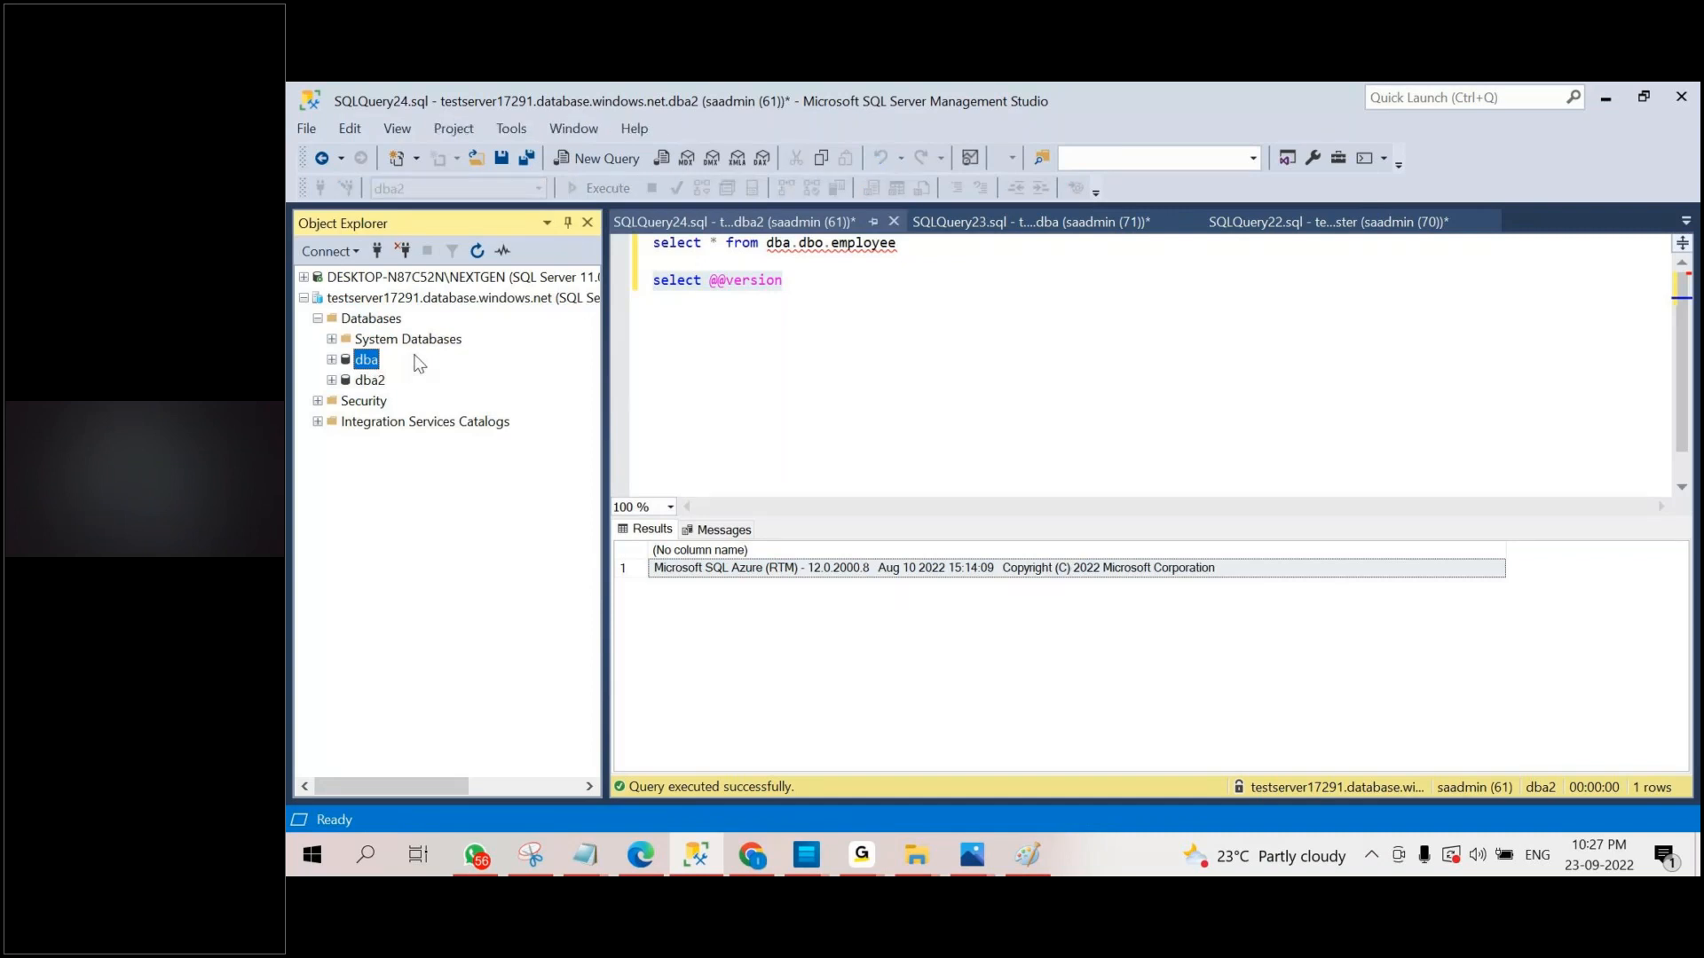
pyautogui.doubleClick(369, 339)
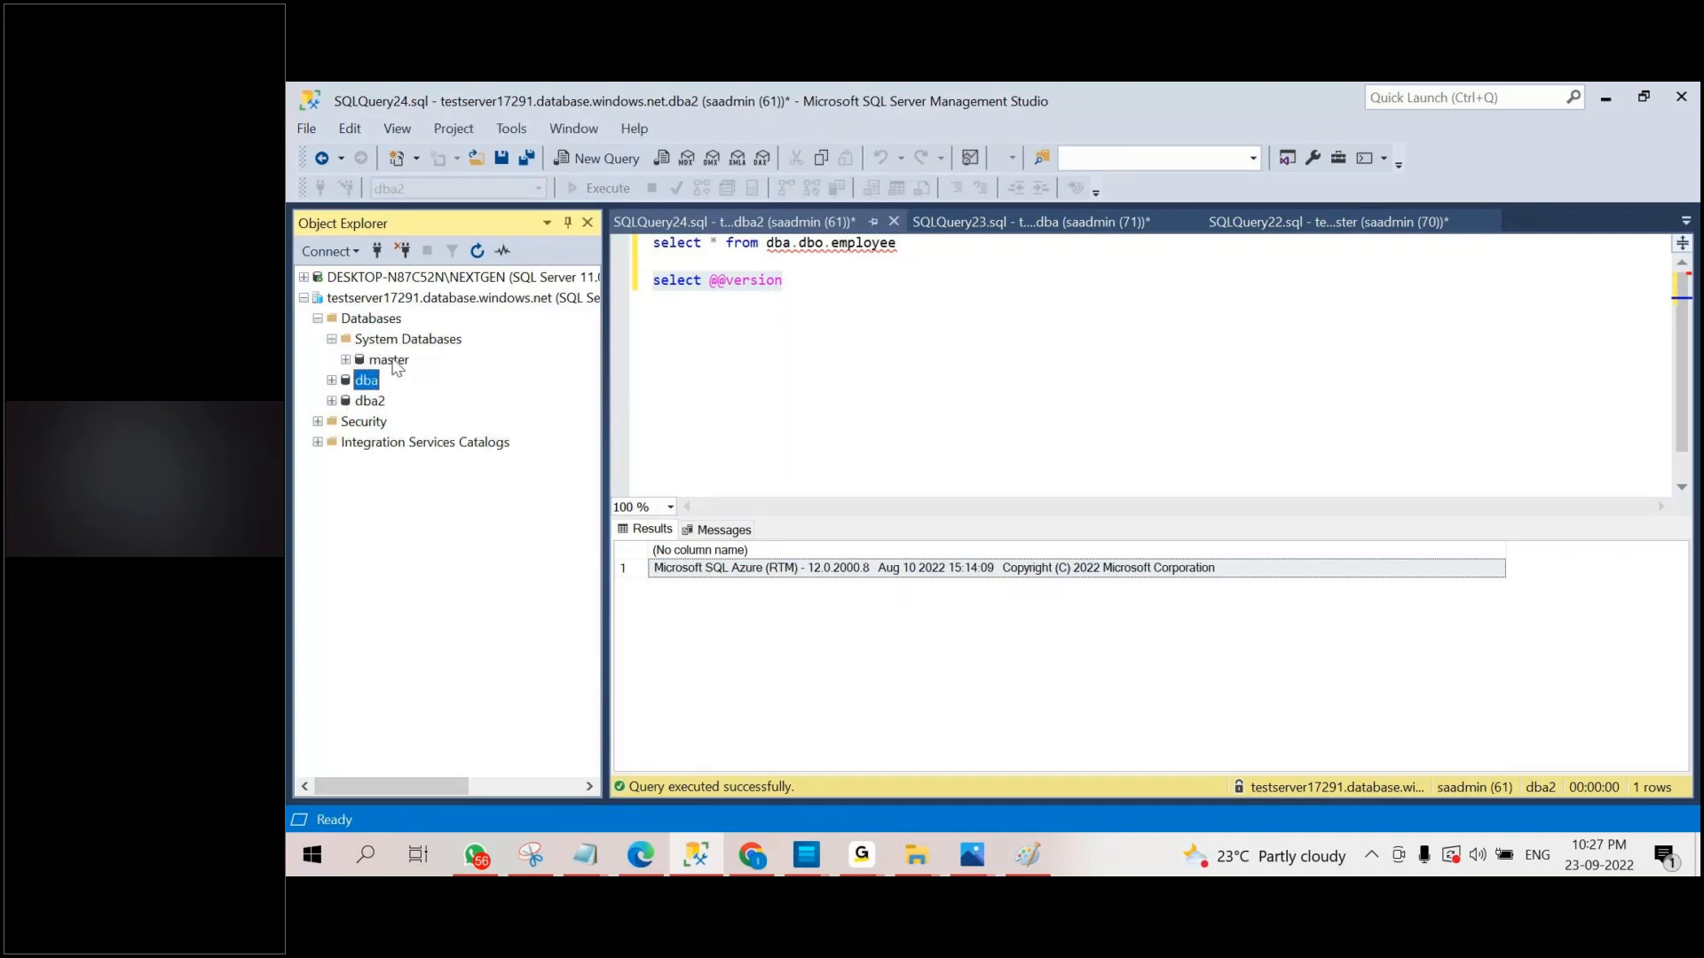
pyautogui.click(390, 360)
# Write the statement dbcc sqlperf('logspace') below the version query on dba2.
pyautogui.click(945, 368)
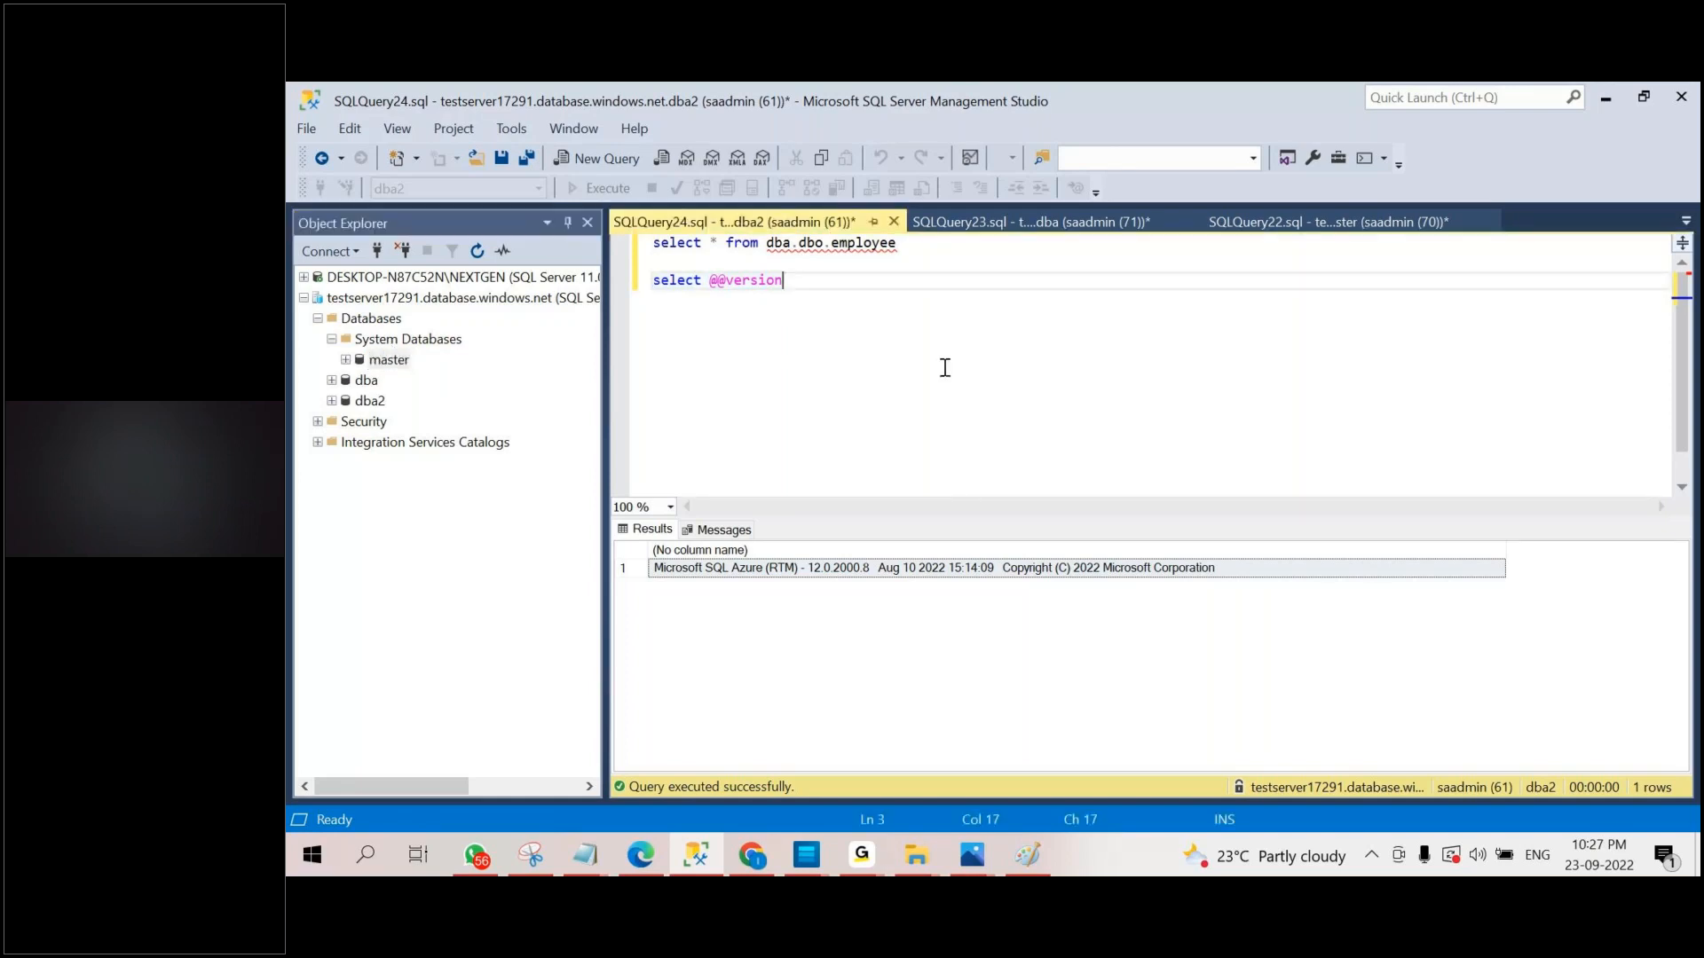
pyautogui.press('Return')
pyautogui.press('Return')
pyautogui.write('db')
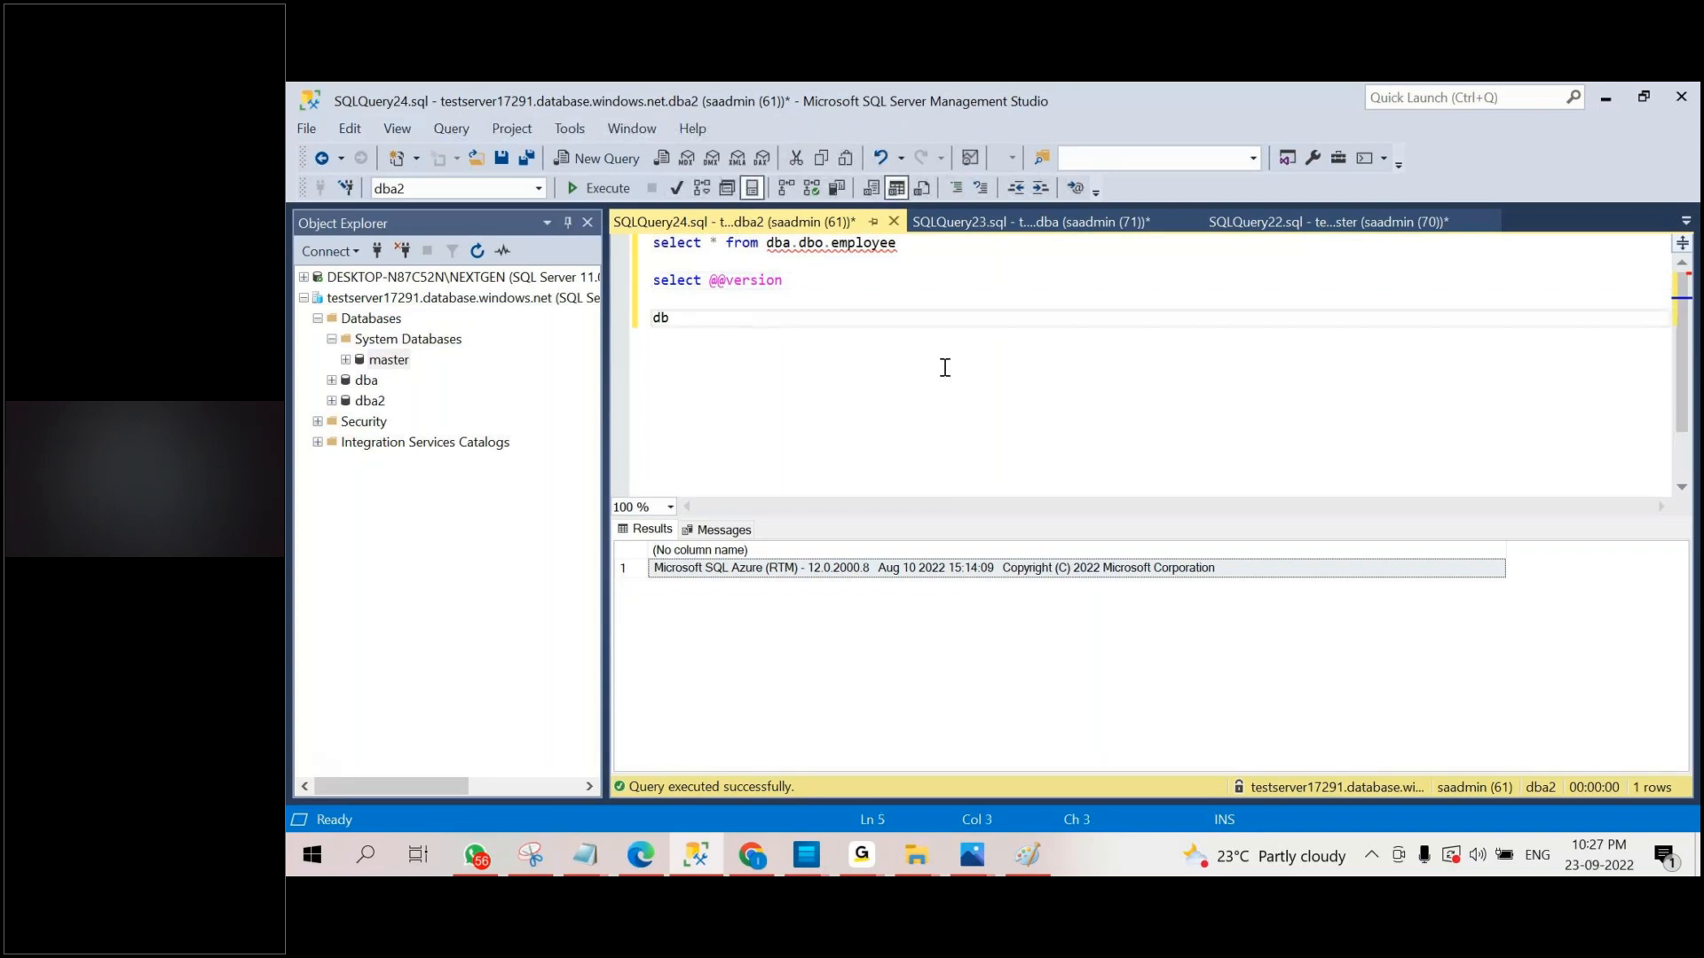
pyautogui.write("cc sqlperf('logs")
pyautogui.write("pace'")
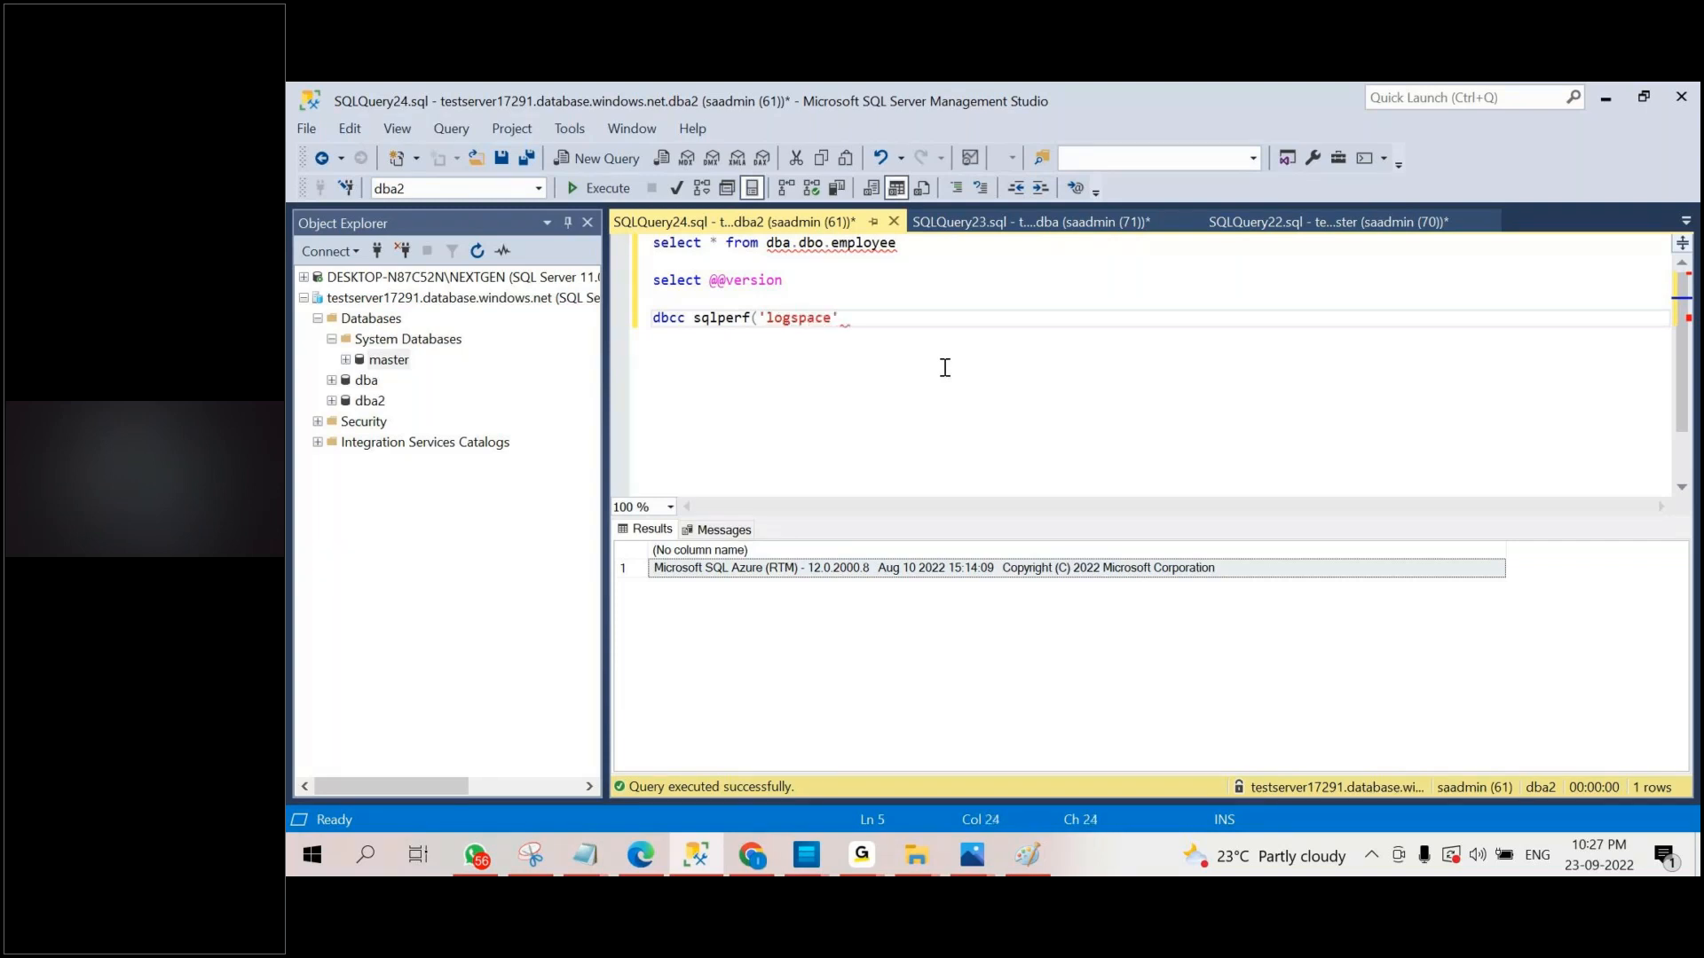
pyautogui.write(')')
# Run only the dbcc sqlperf statement and highlight the tempdb, model and msdb rows in its results.
pyautogui.hotkey('shift', 'Up')
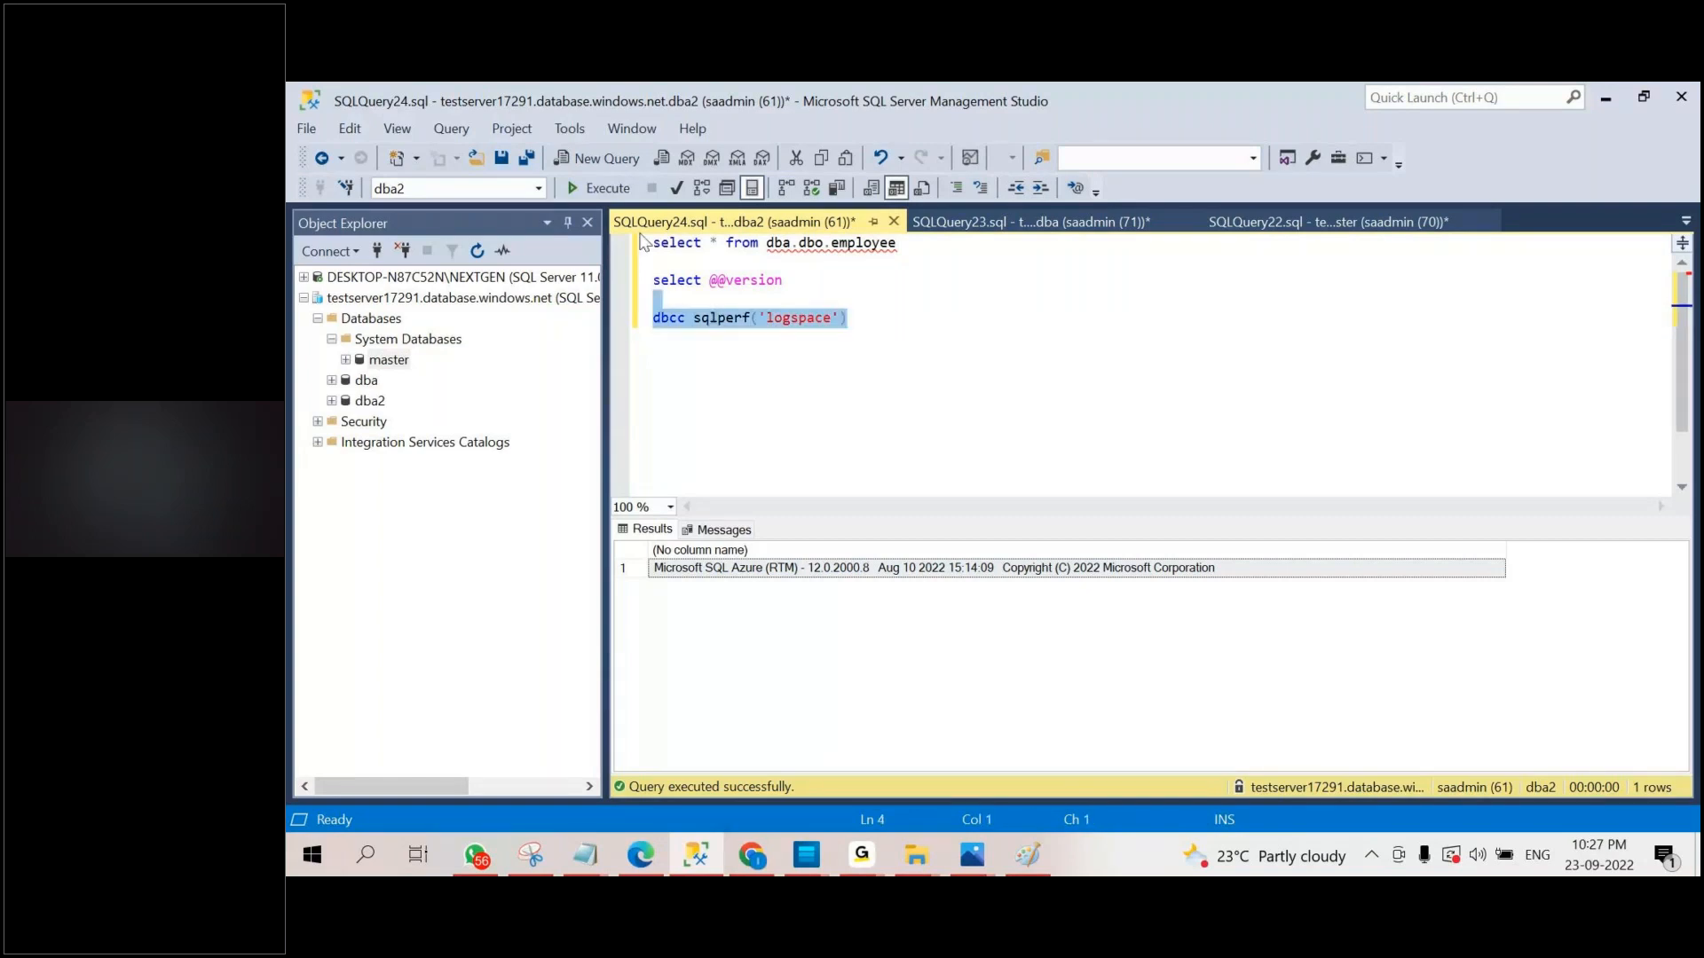
pyautogui.click(622, 190)
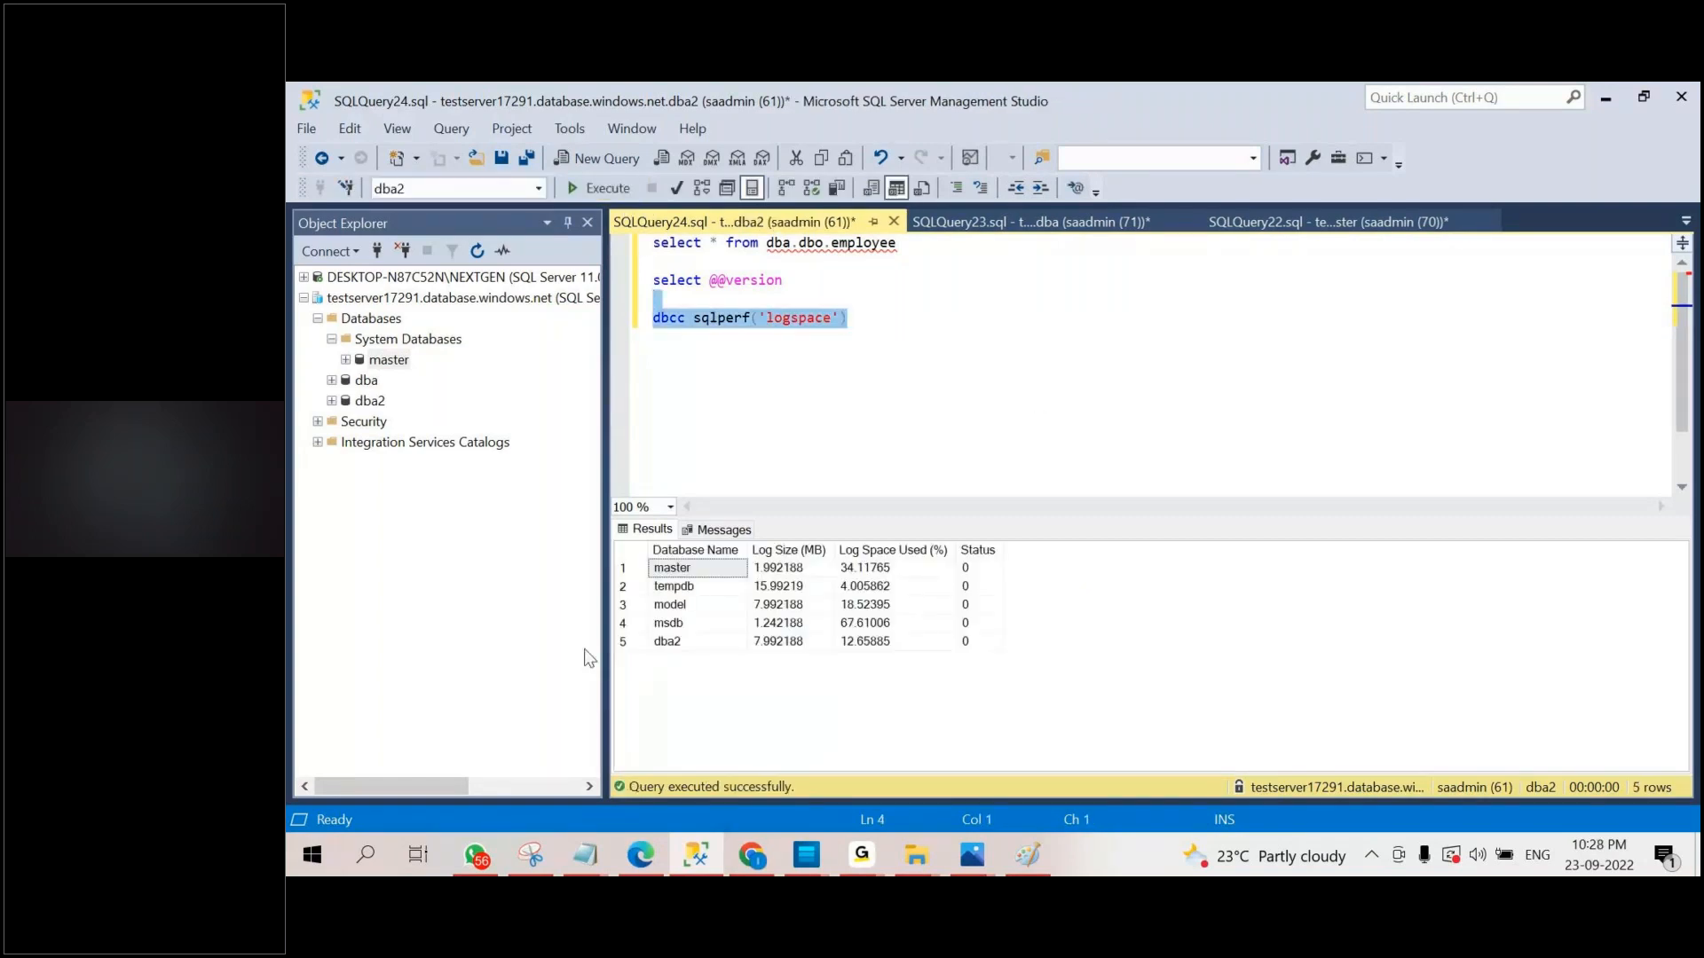
pyautogui.moveTo(622, 623); pyautogui.dragTo(623, 586)
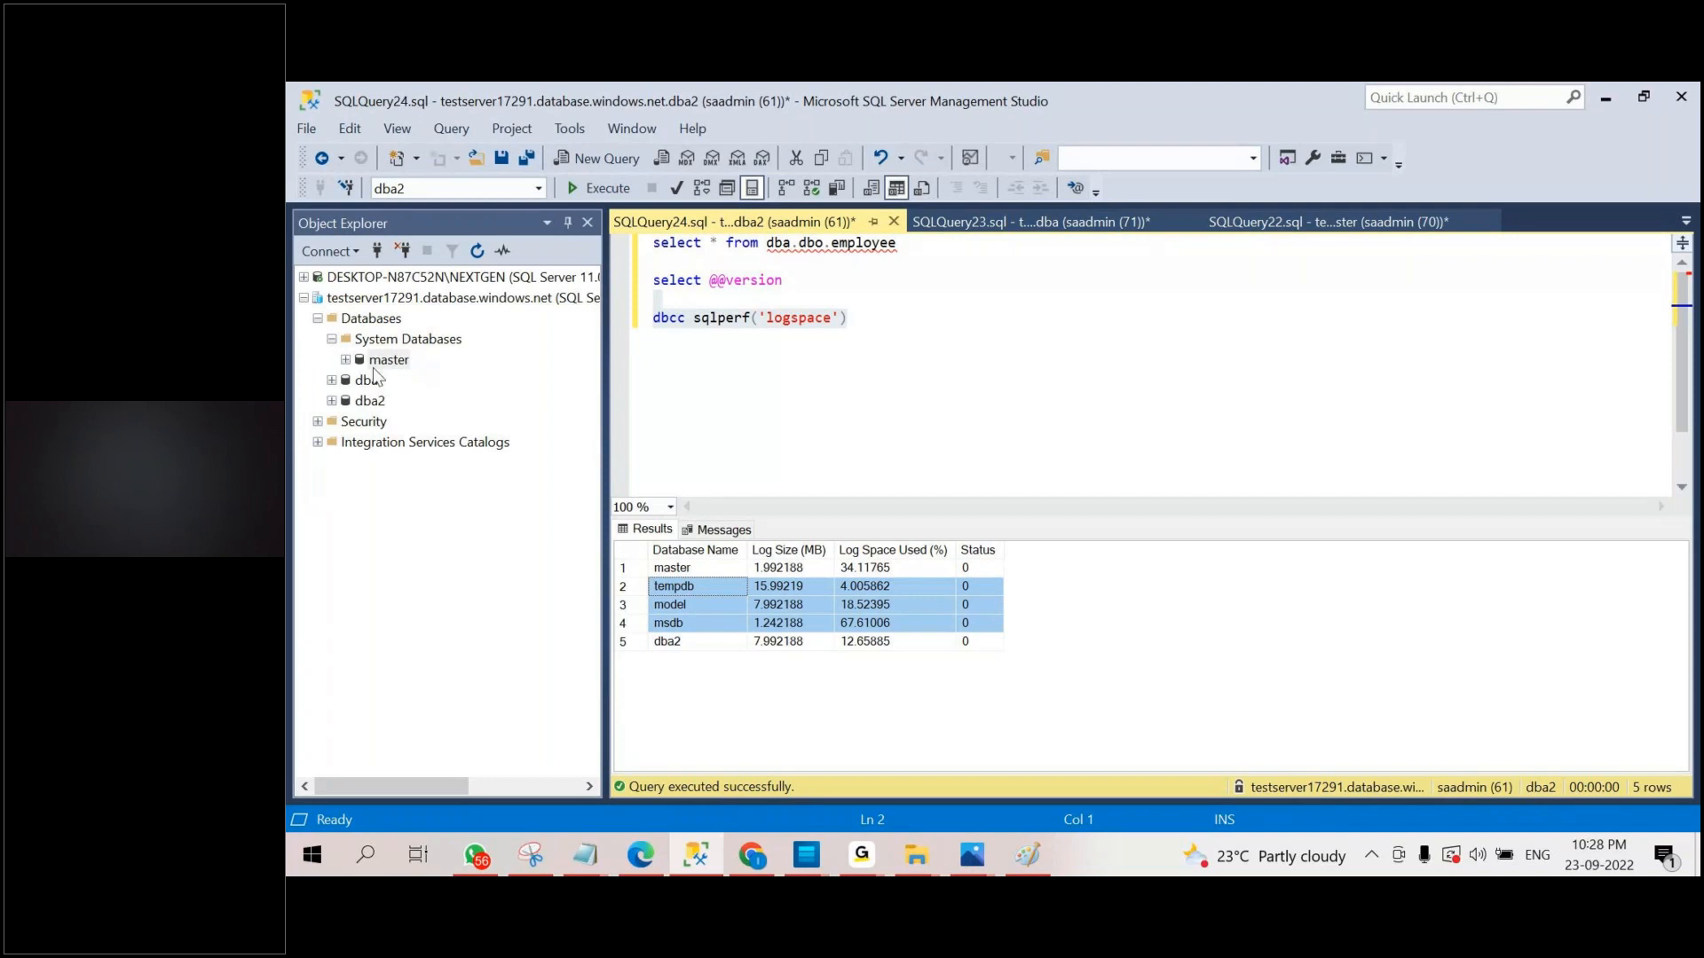
pyautogui.click(948, 379)
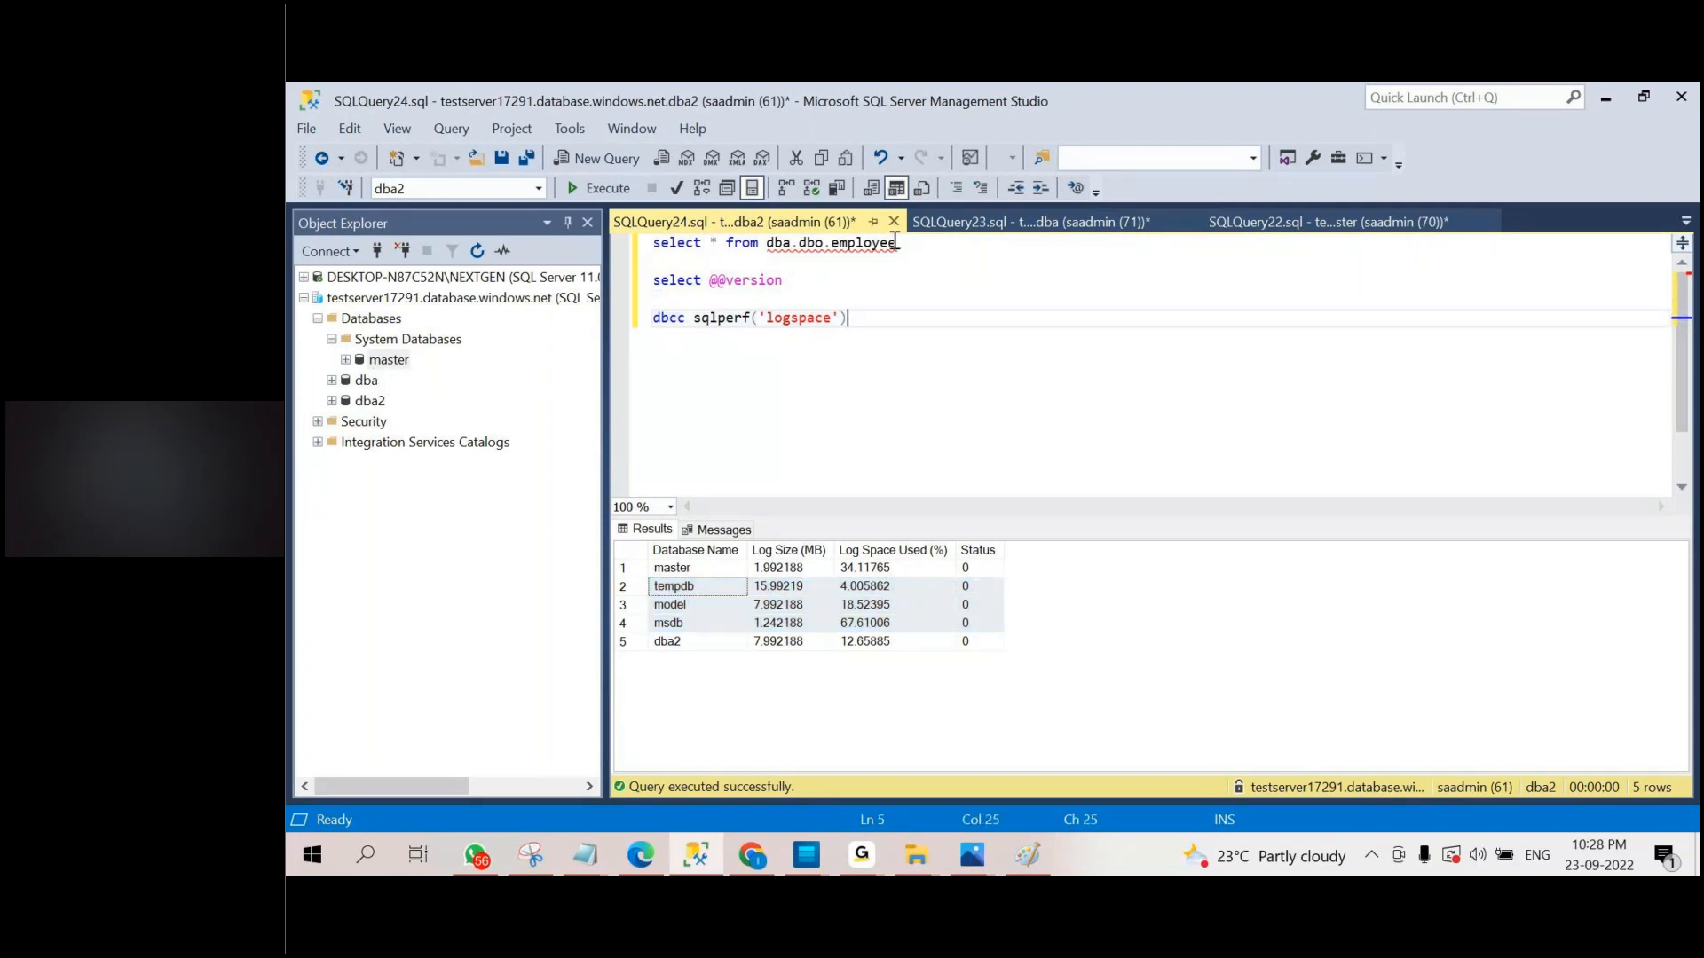
# In the dba query, rename the table in the CREATE TABLE statement to #employee and run only that statement.
pyautogui.click(1011, 222)
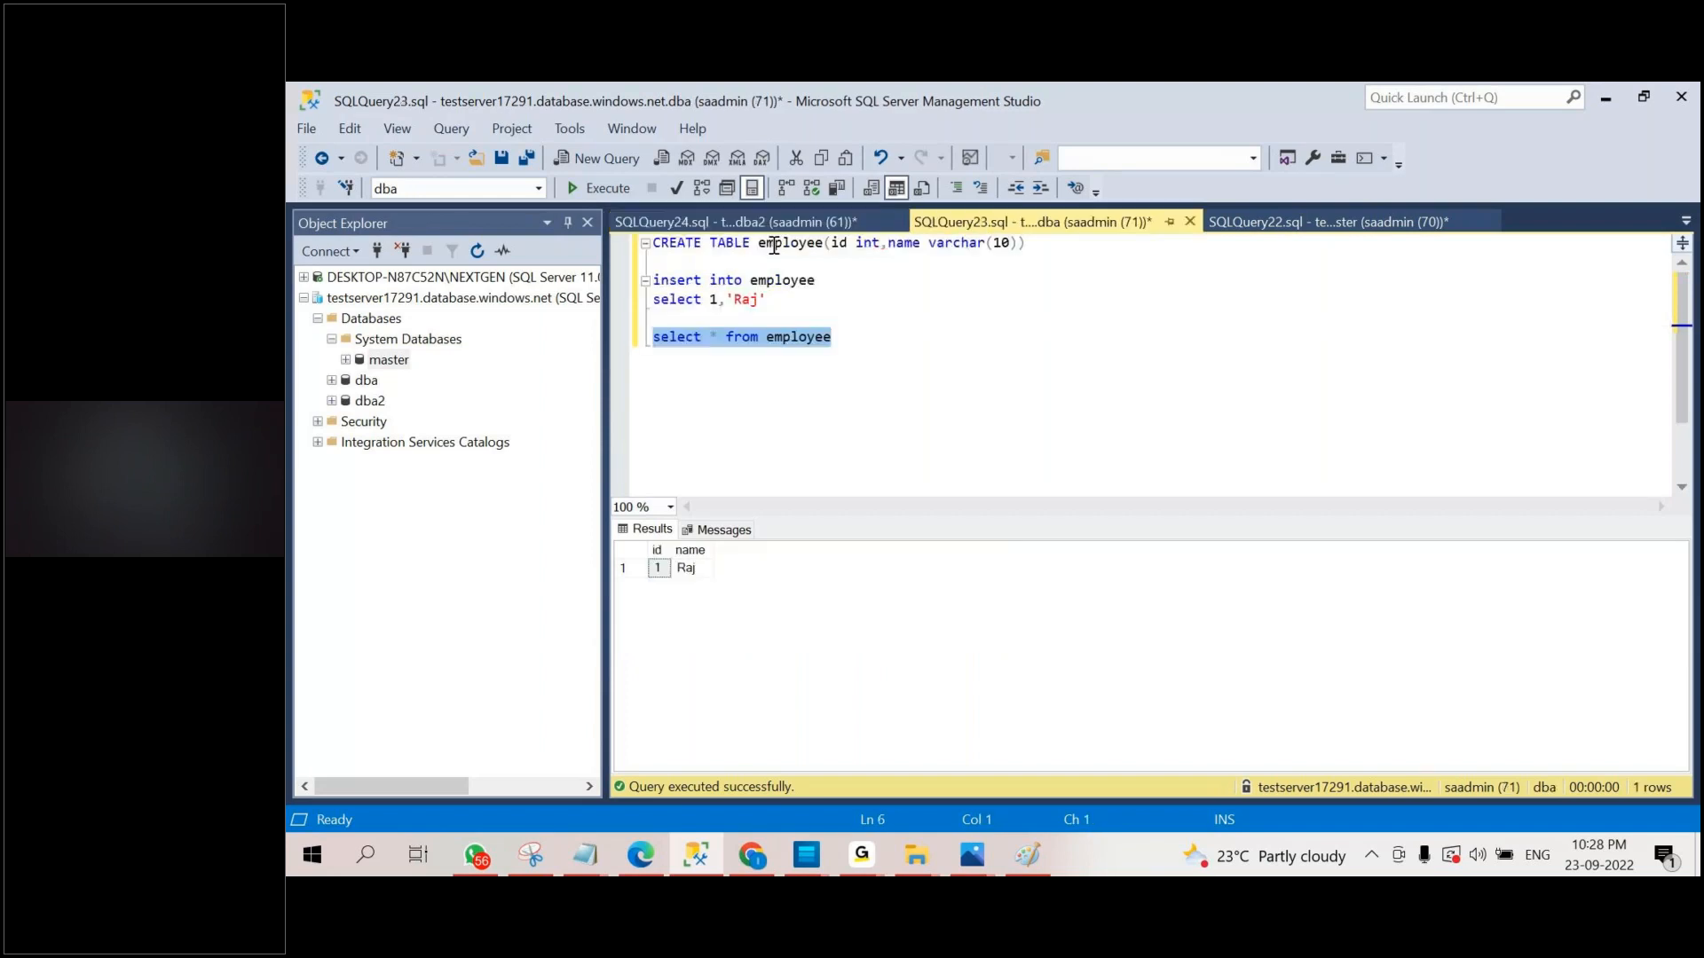
pyautogui.click(759, 244)
pyautogui.write('#')
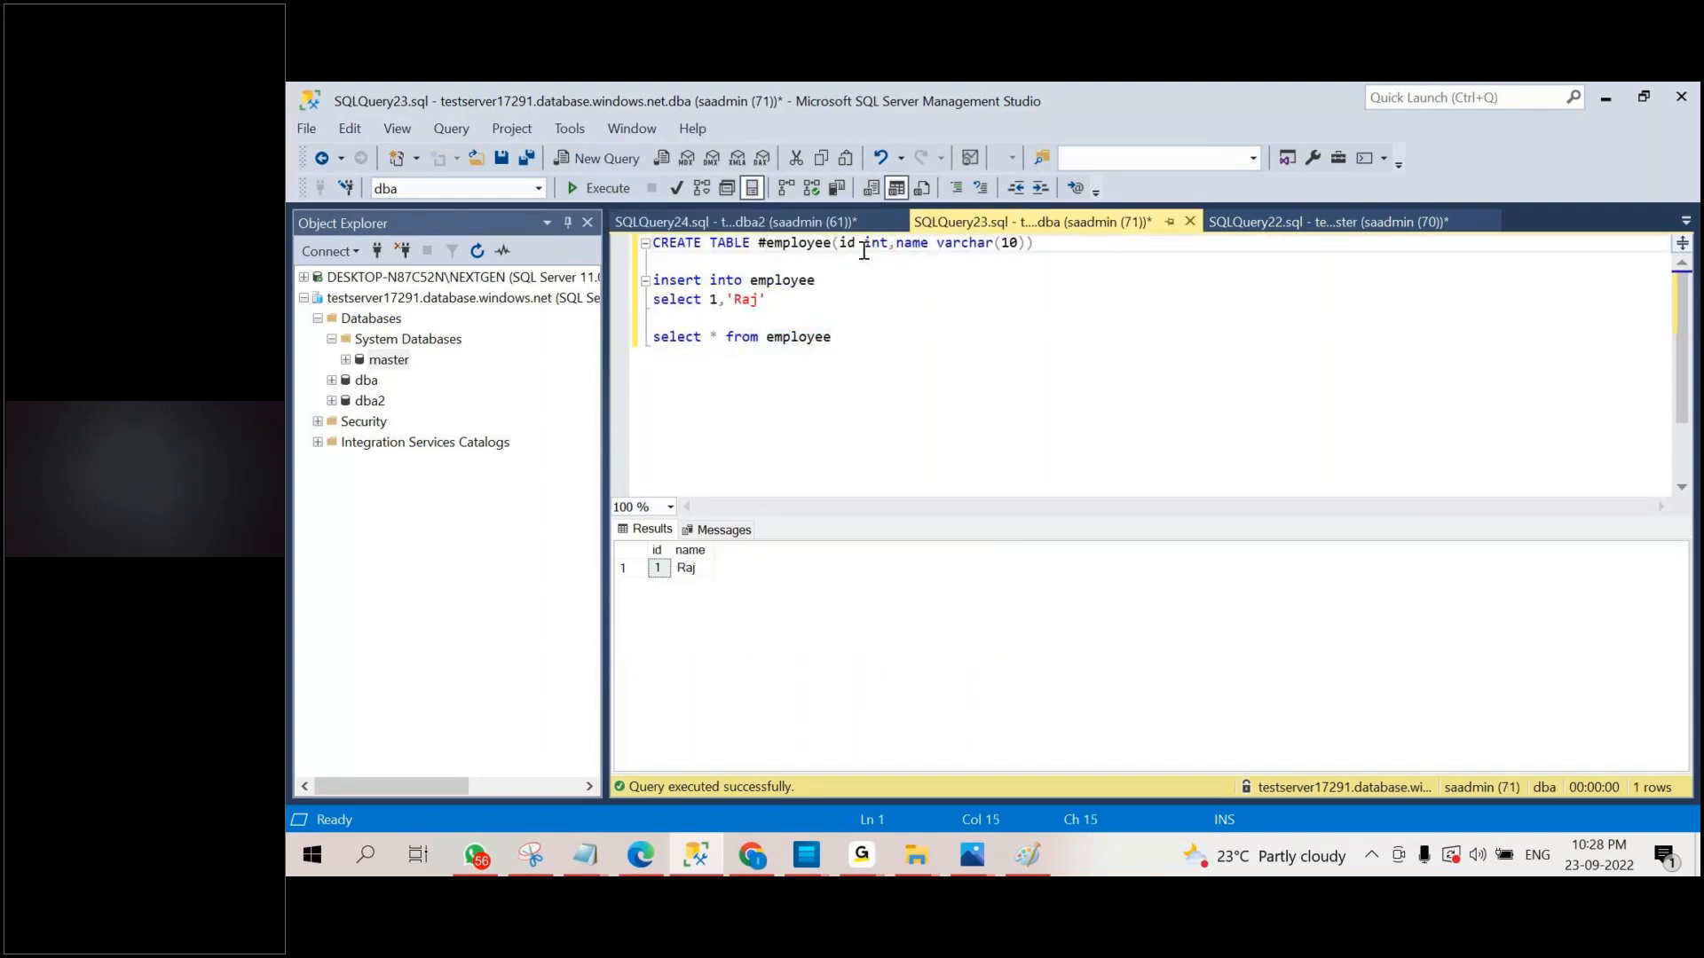
pyautogui.moveTo(1035, 244); pyautogui.dragTo(624, 239)
pyautogui.click(598, 188)
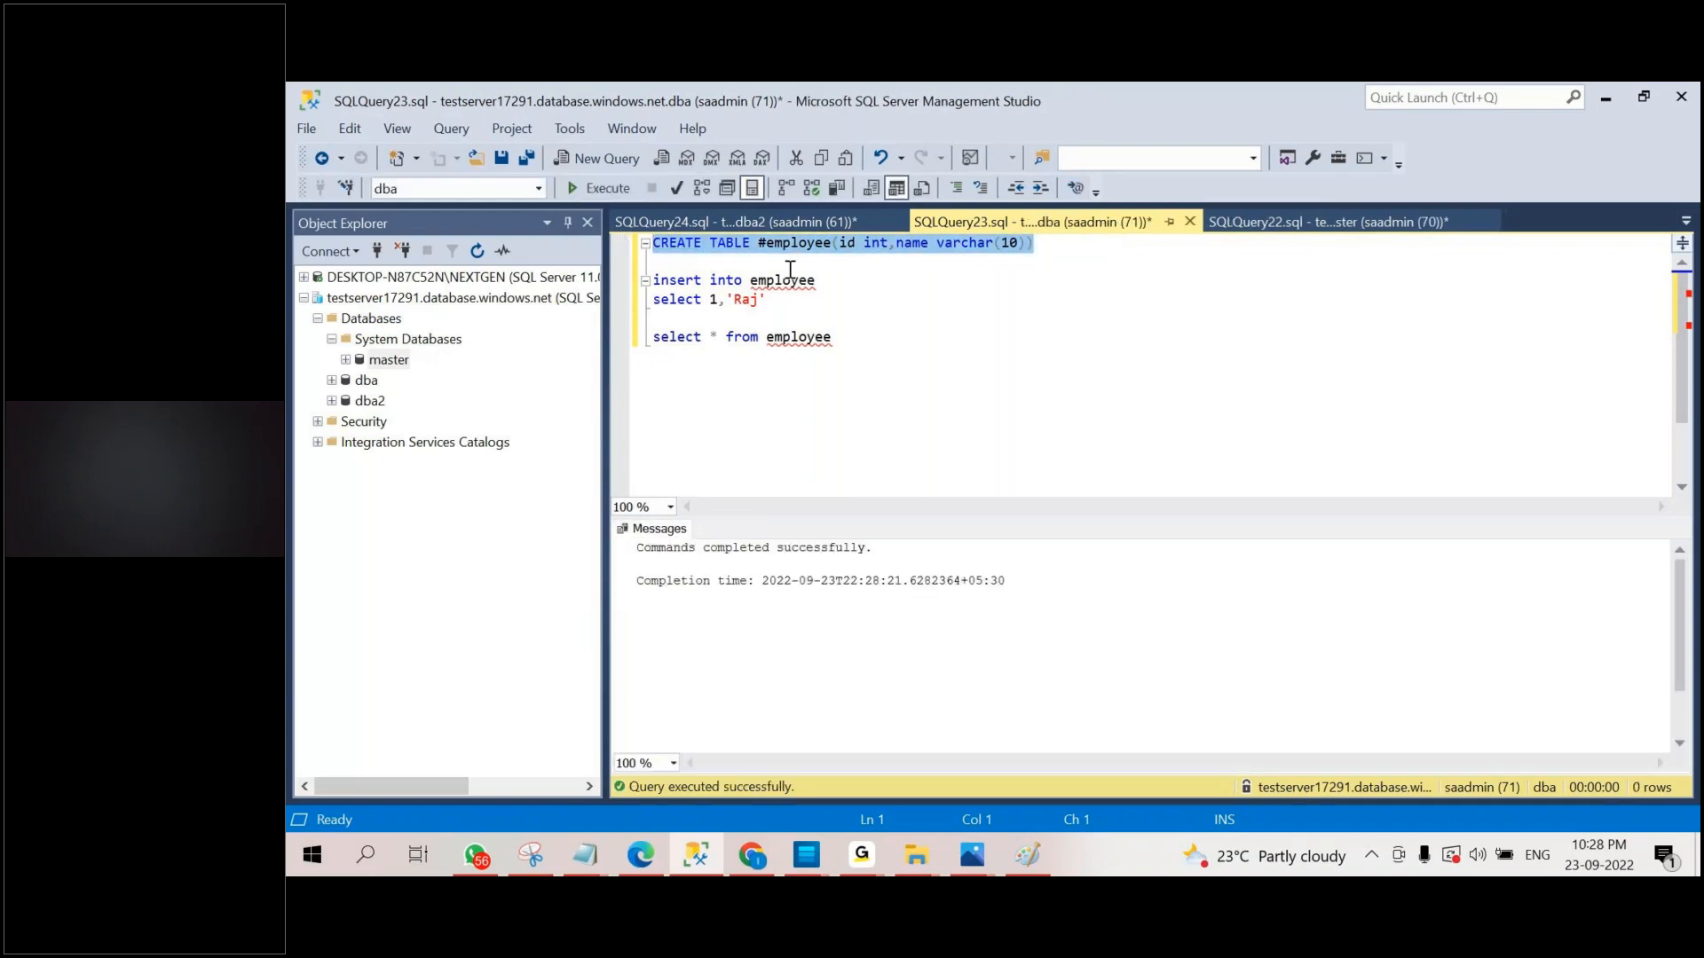
# Return to the dba2 query and compare the local server's object tree with the Azure server's Databases folder.
pyautogui.click(801, 218)
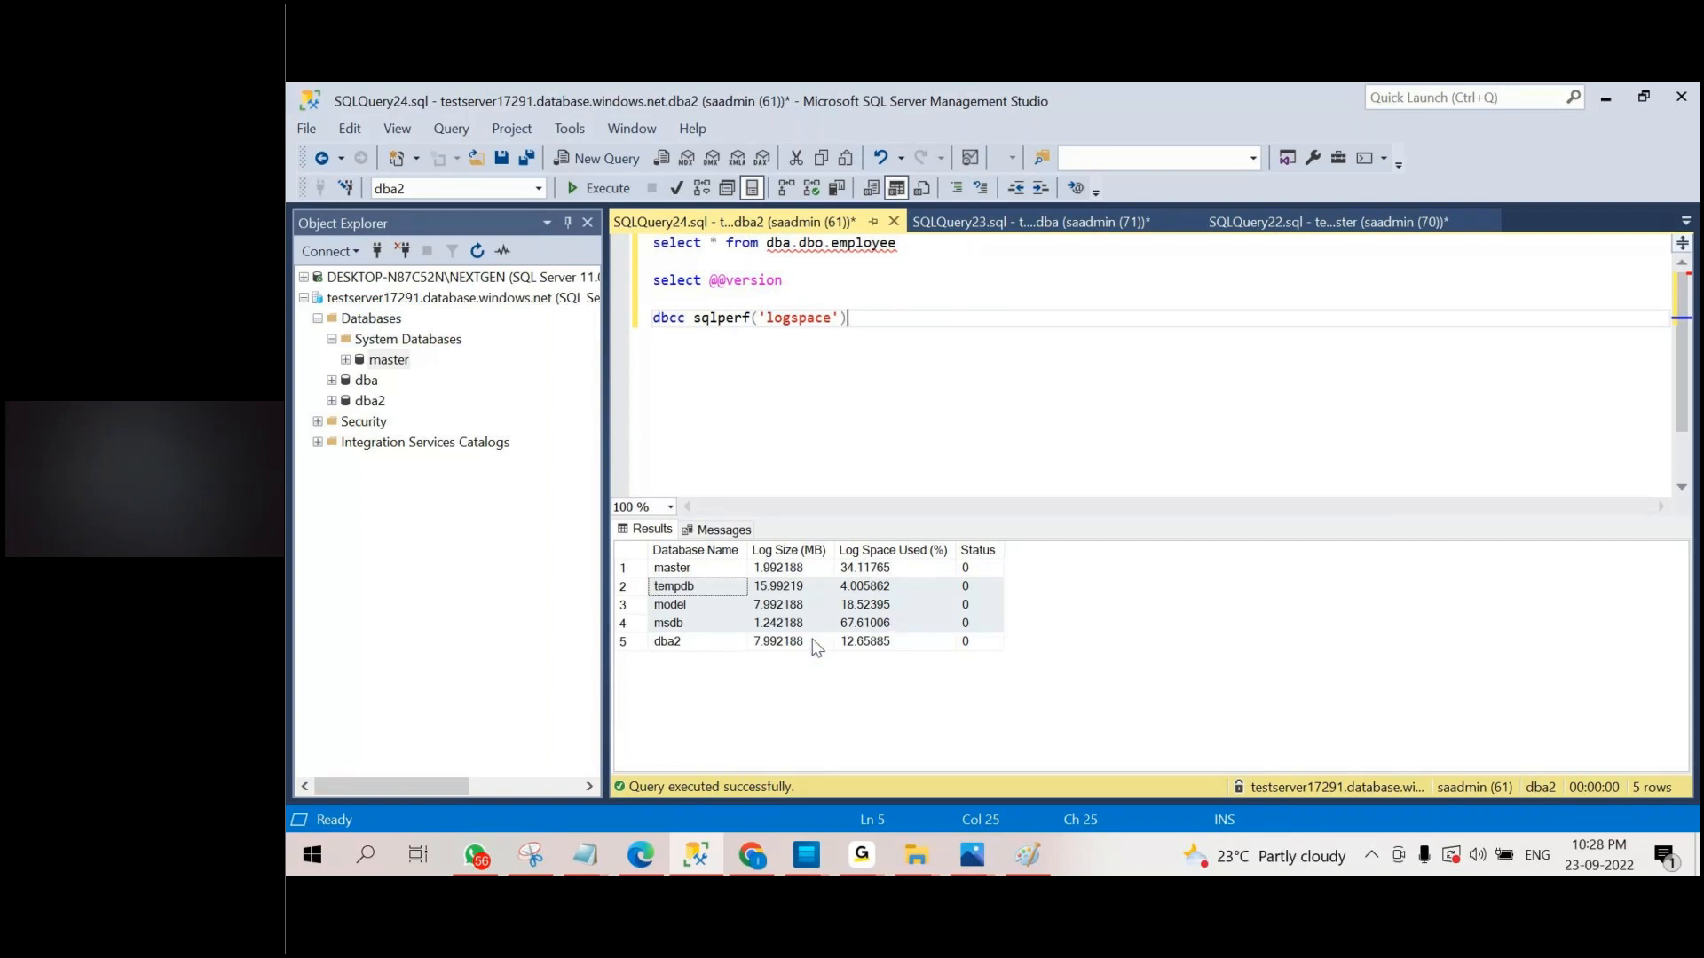
pyautogui.click(304, 278)
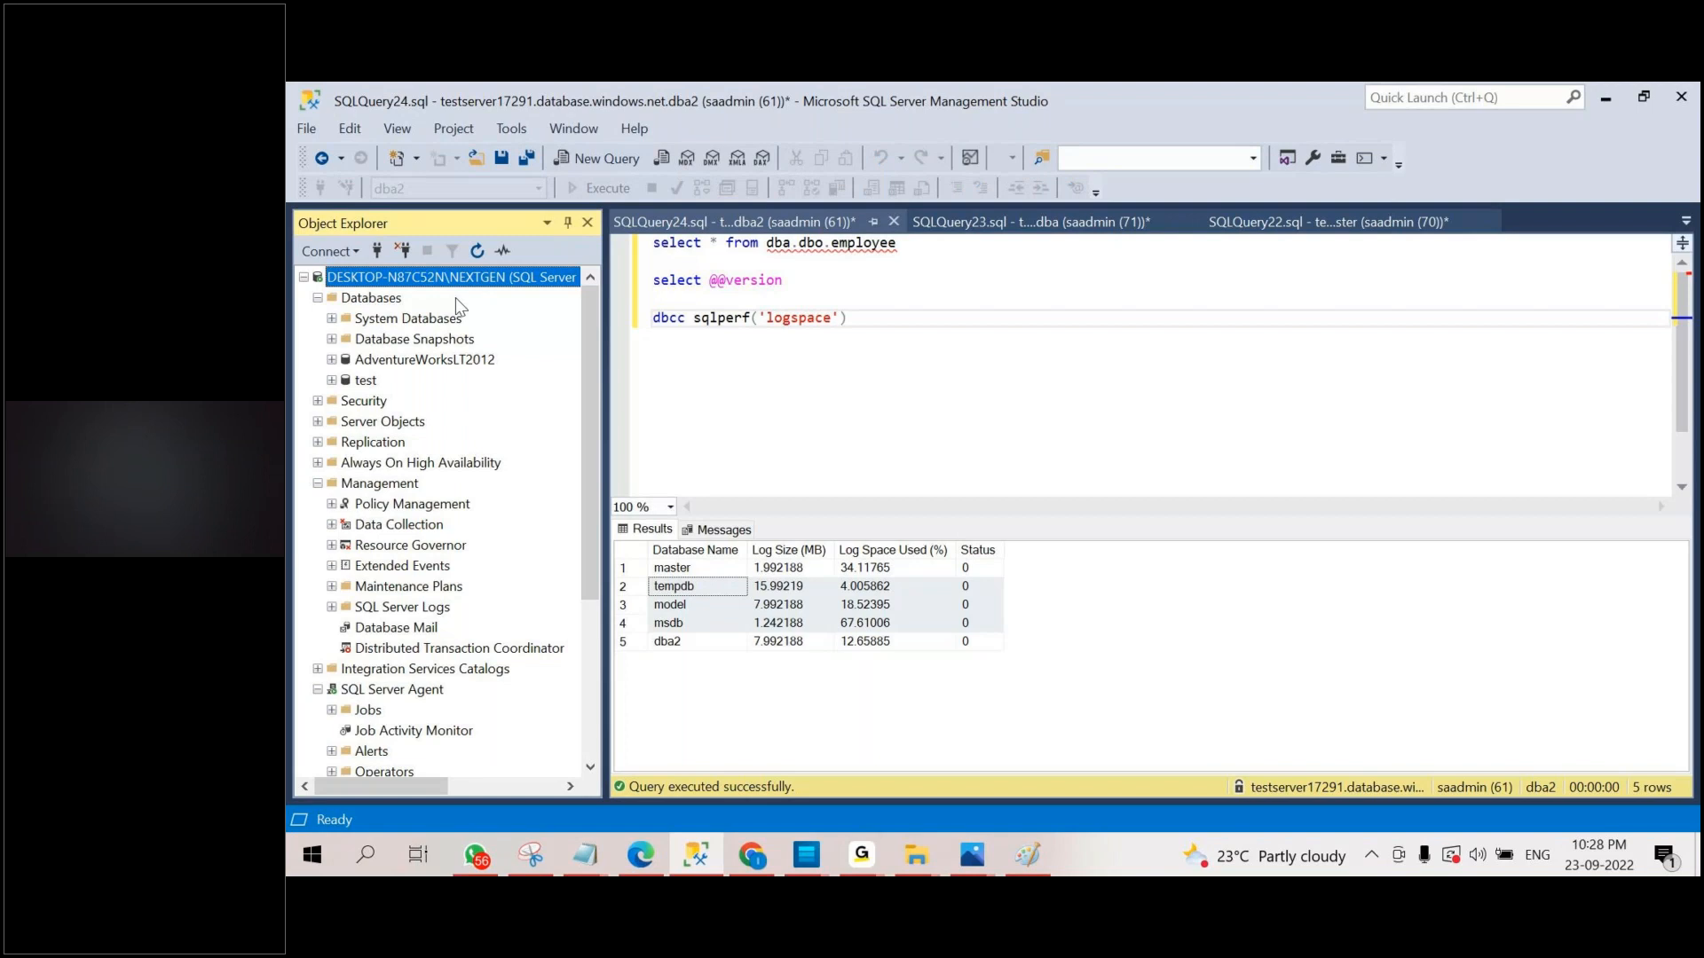
pyautogui.press('Left')
pyautogui.click(384, 318)
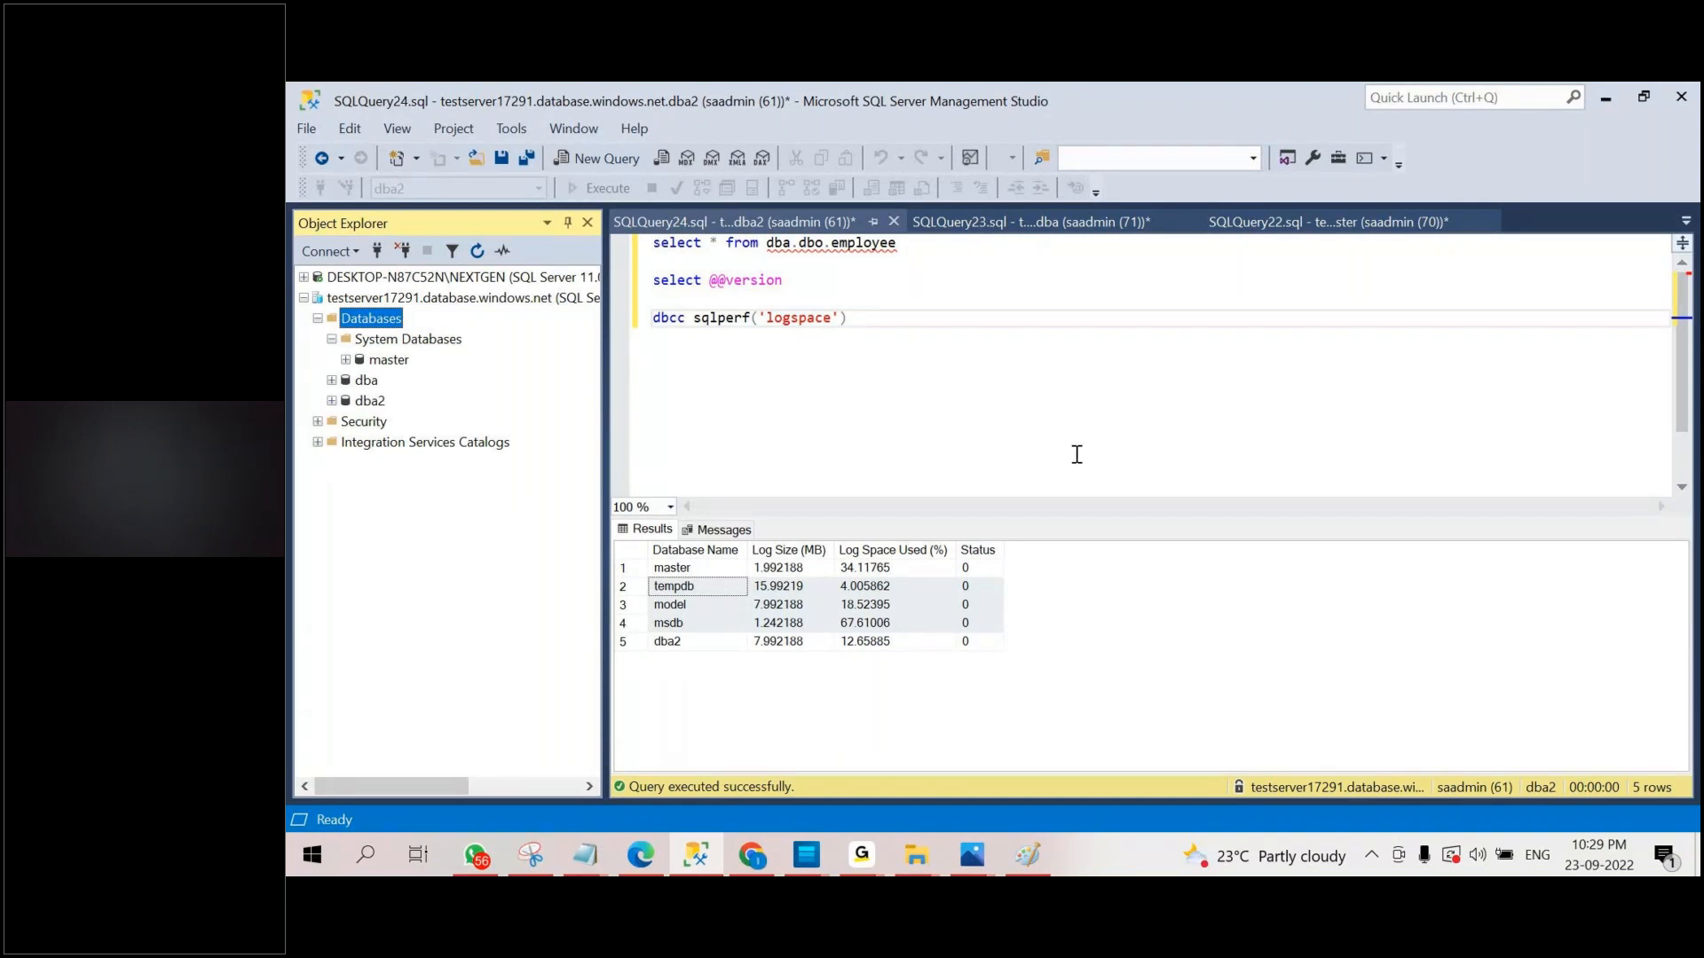
pyautogui.moveTo(818, 863)
pyautogui.moveTo(1585, 850)
pyautogui.moveTo(871, 838)
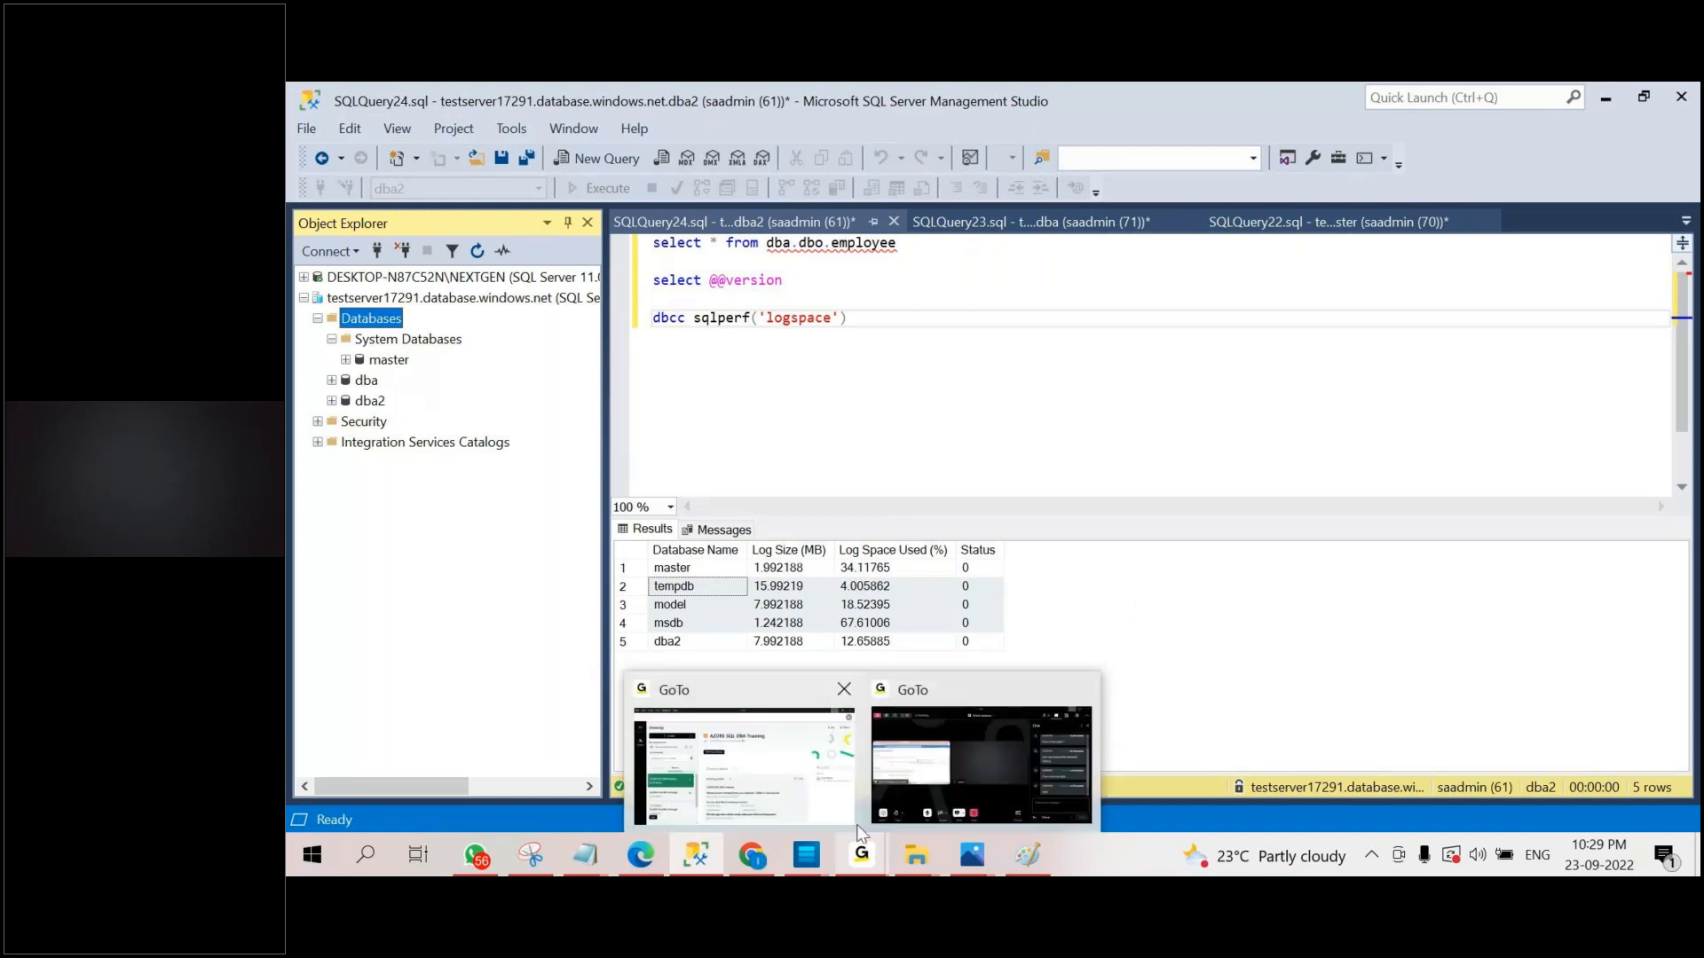
pyautogui.moveTo(826, 786)
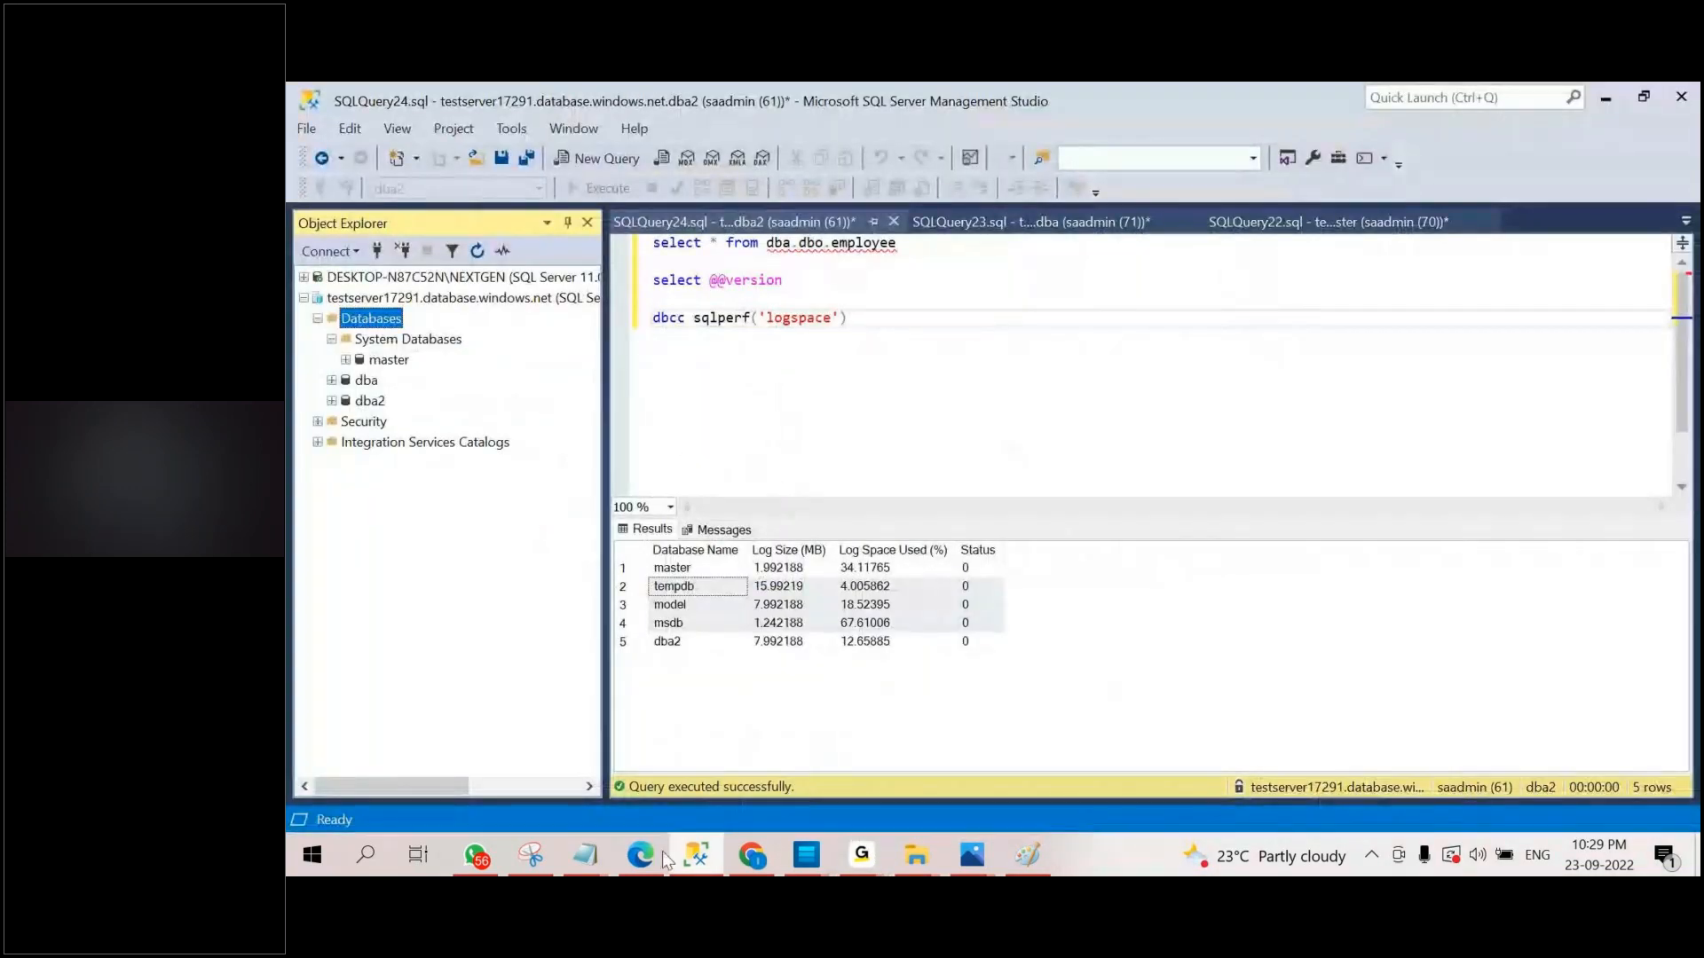
pyautogui.click(658, 854)
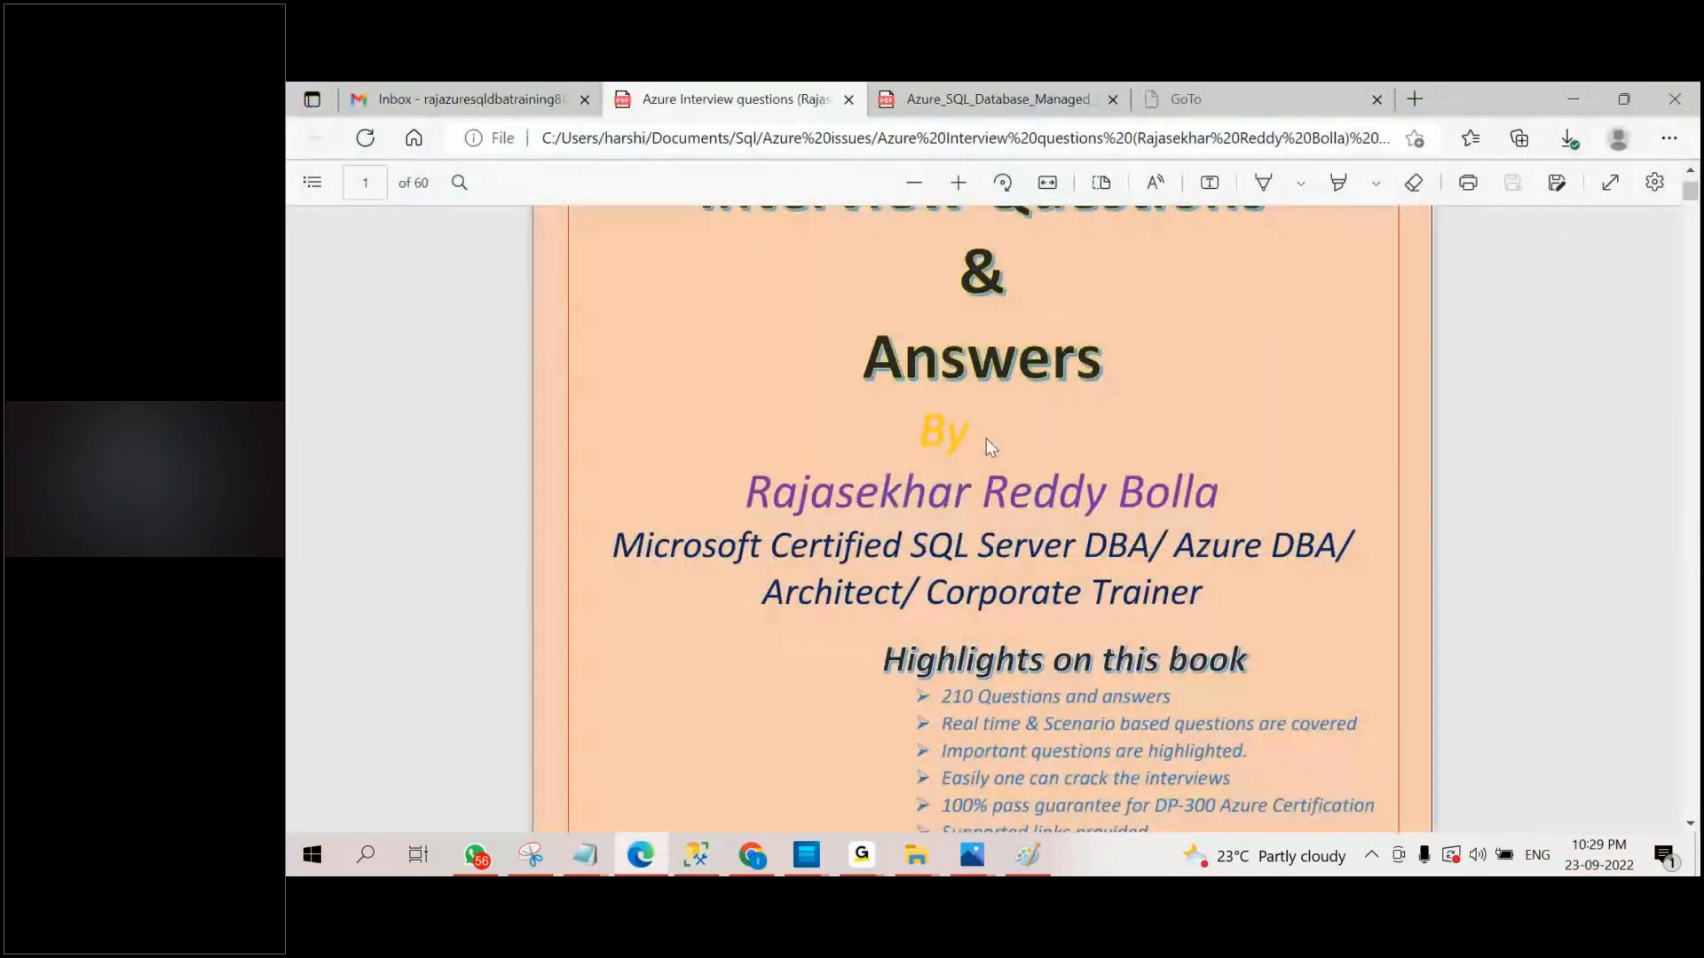
pyautogui.click(824, 775)
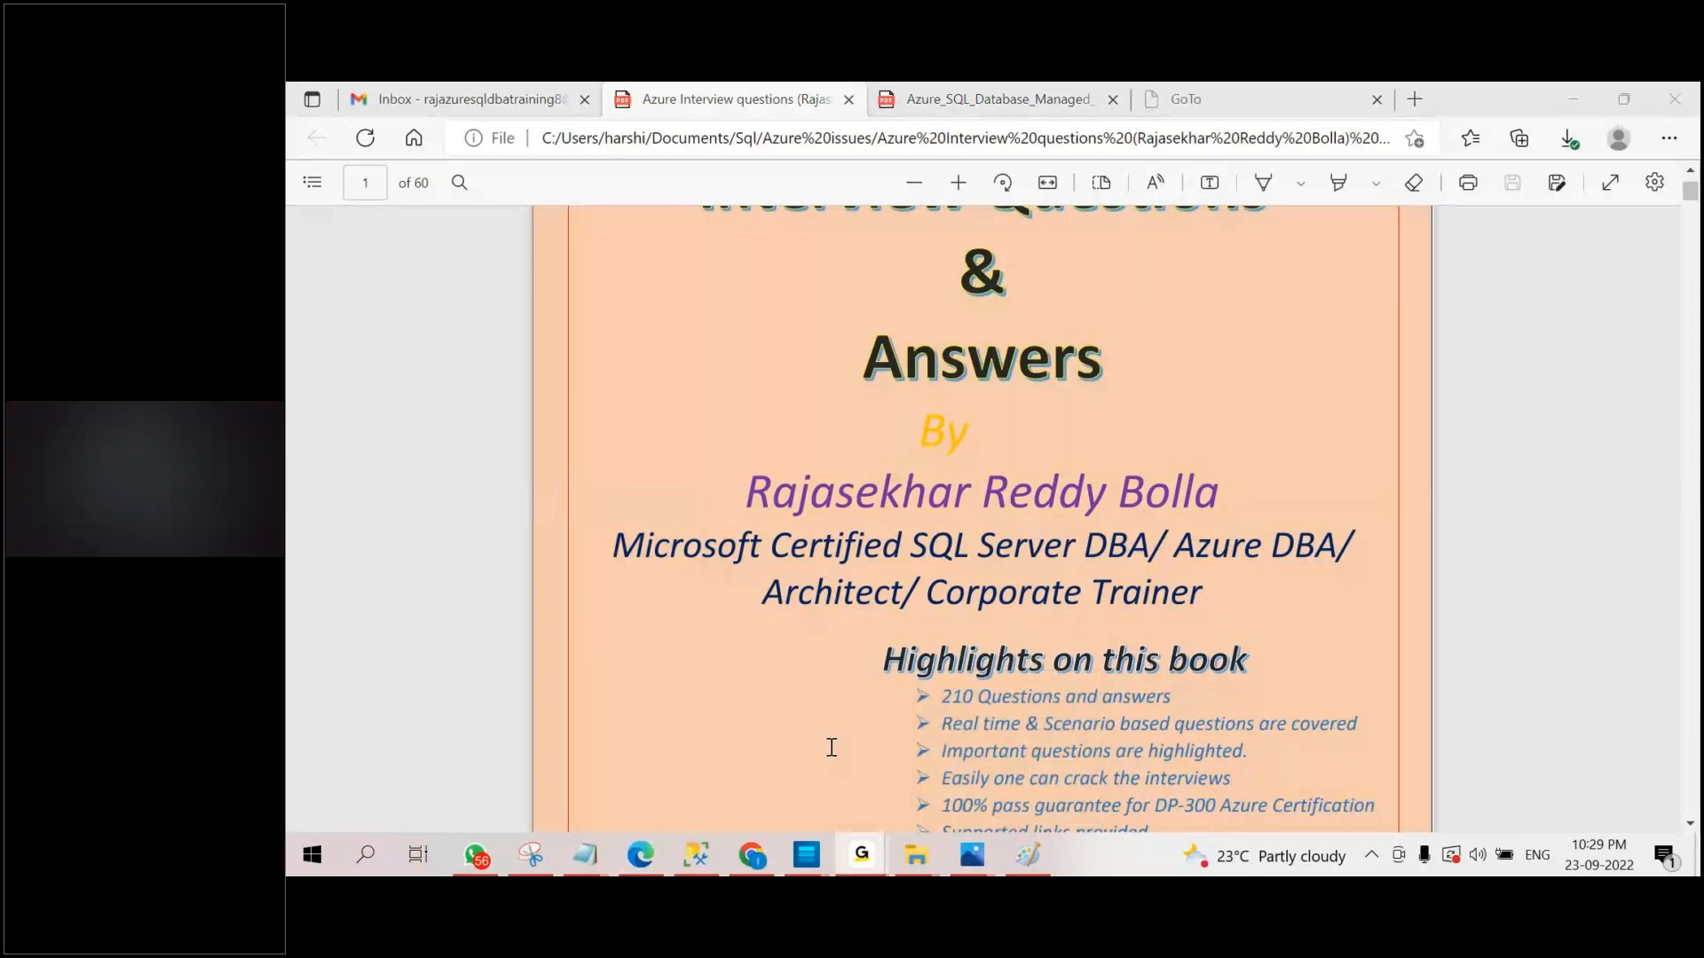
pyautogui.click(696, 854)
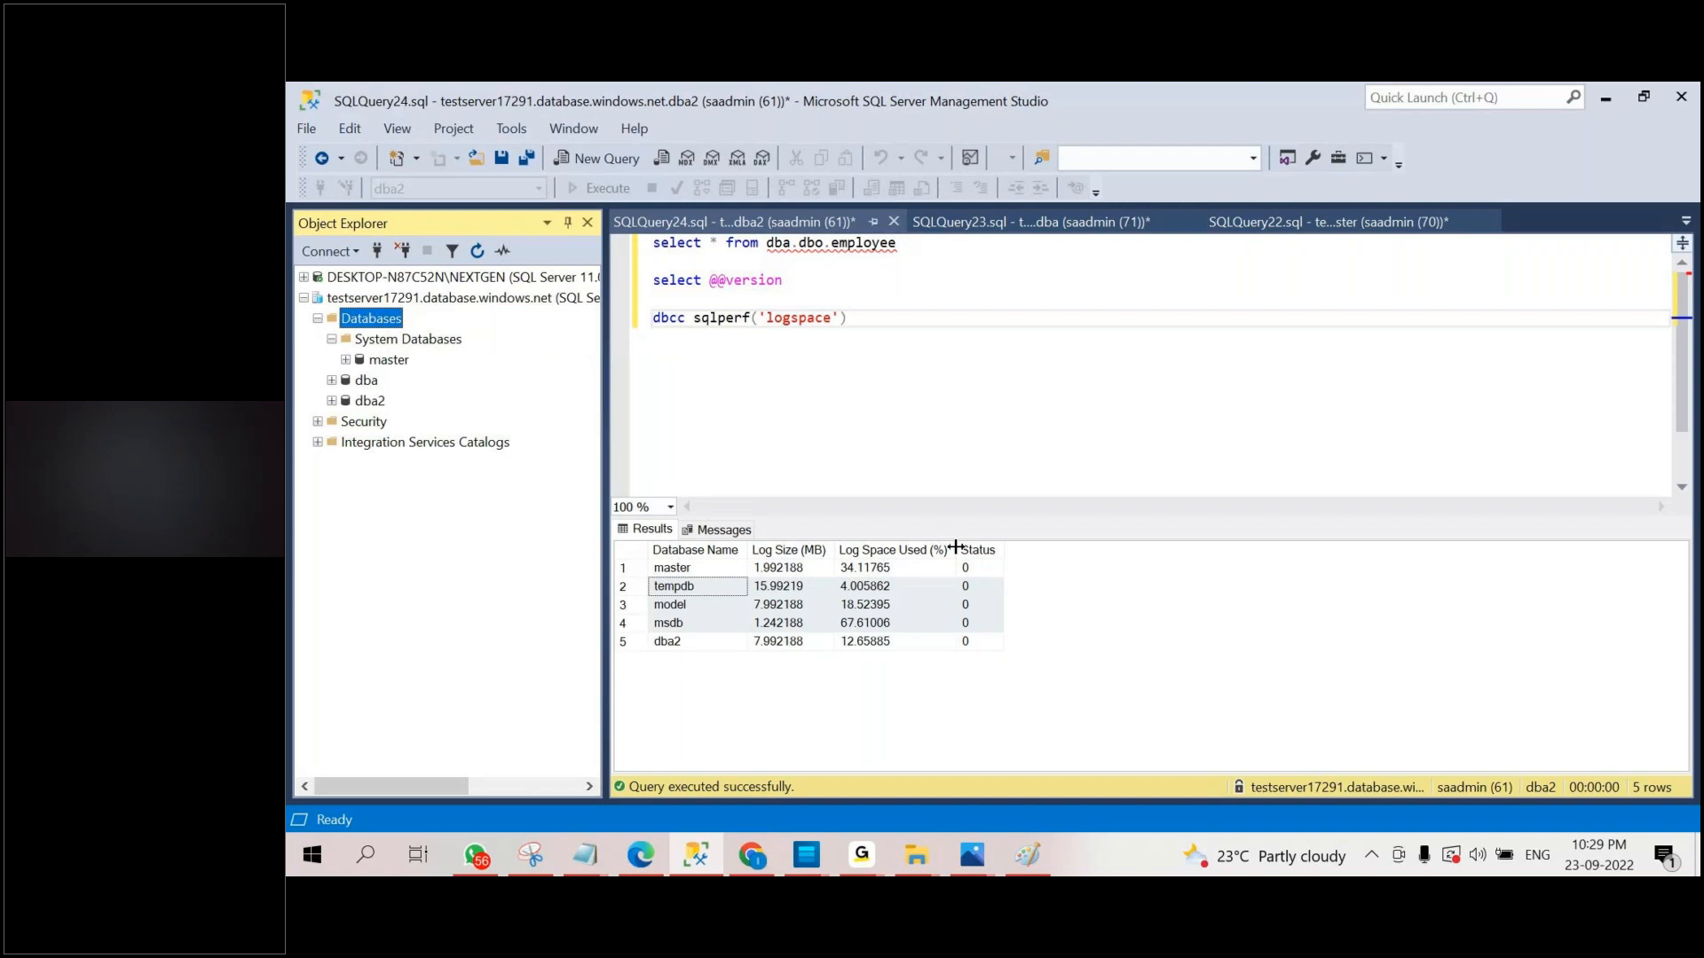
pyautogui.click(860, 855)
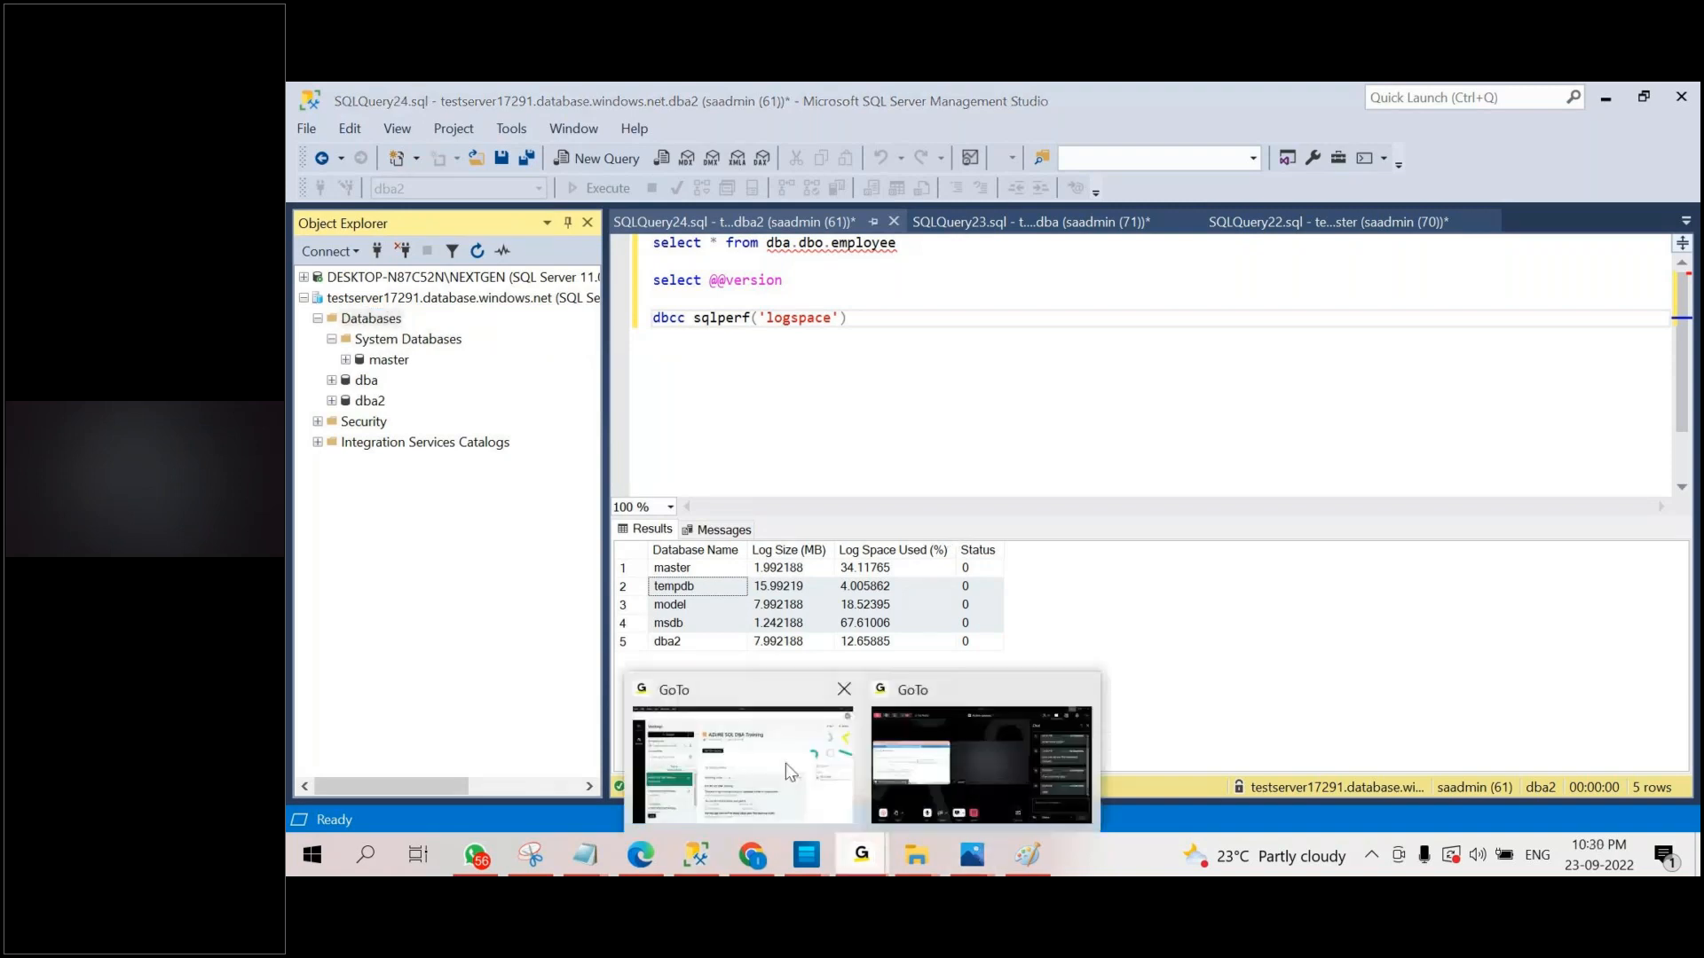
pyautogui.moveTo(821, 774)
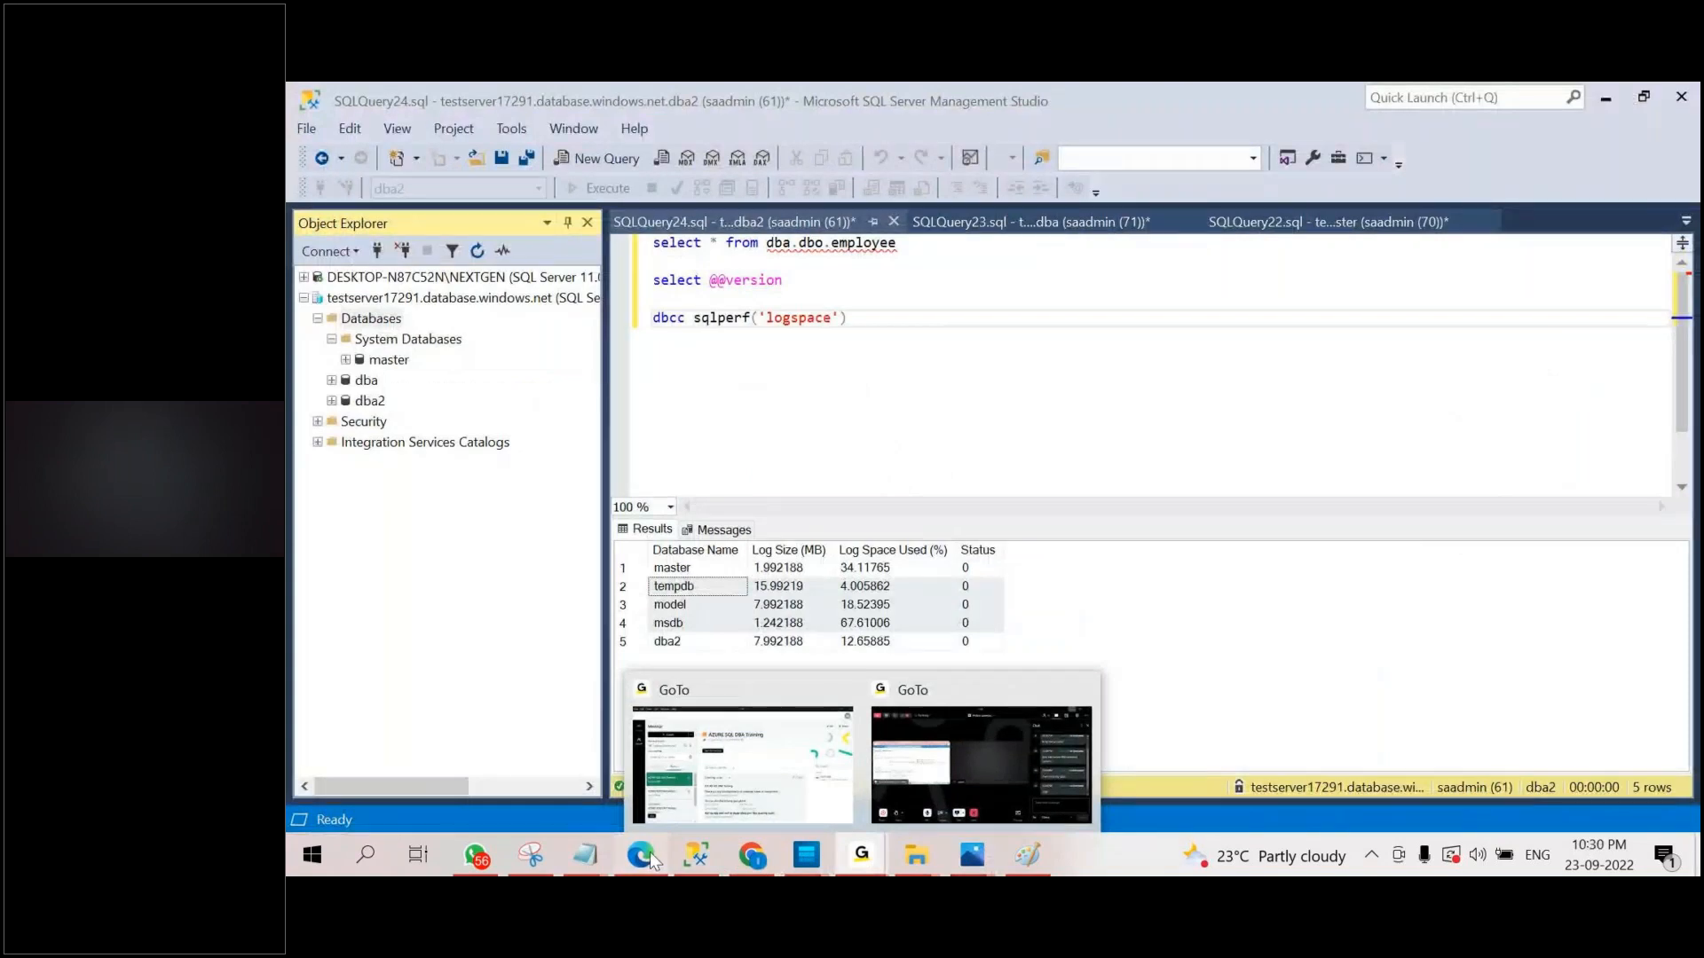
# Switch to Edge and view the Azure PaaS Database Platform slide on page 2 of the Managed Instance overview PDF.
pyautogui.click(649, 852)
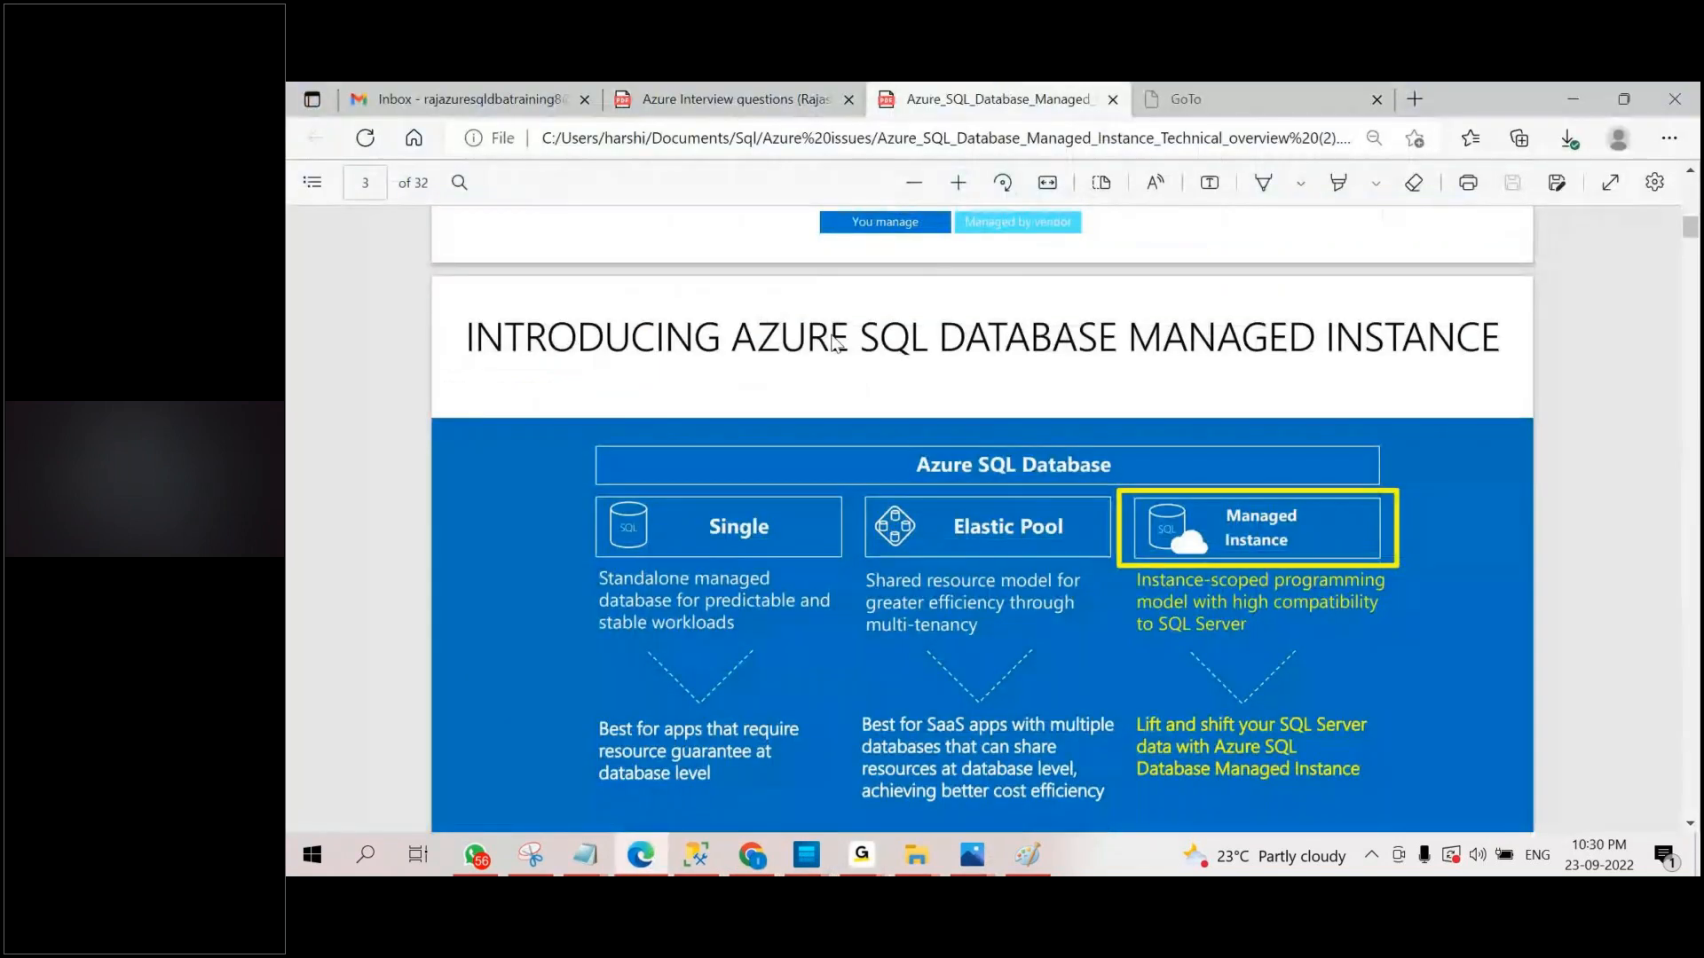
pyautogui.scroll(5, 835, 344)
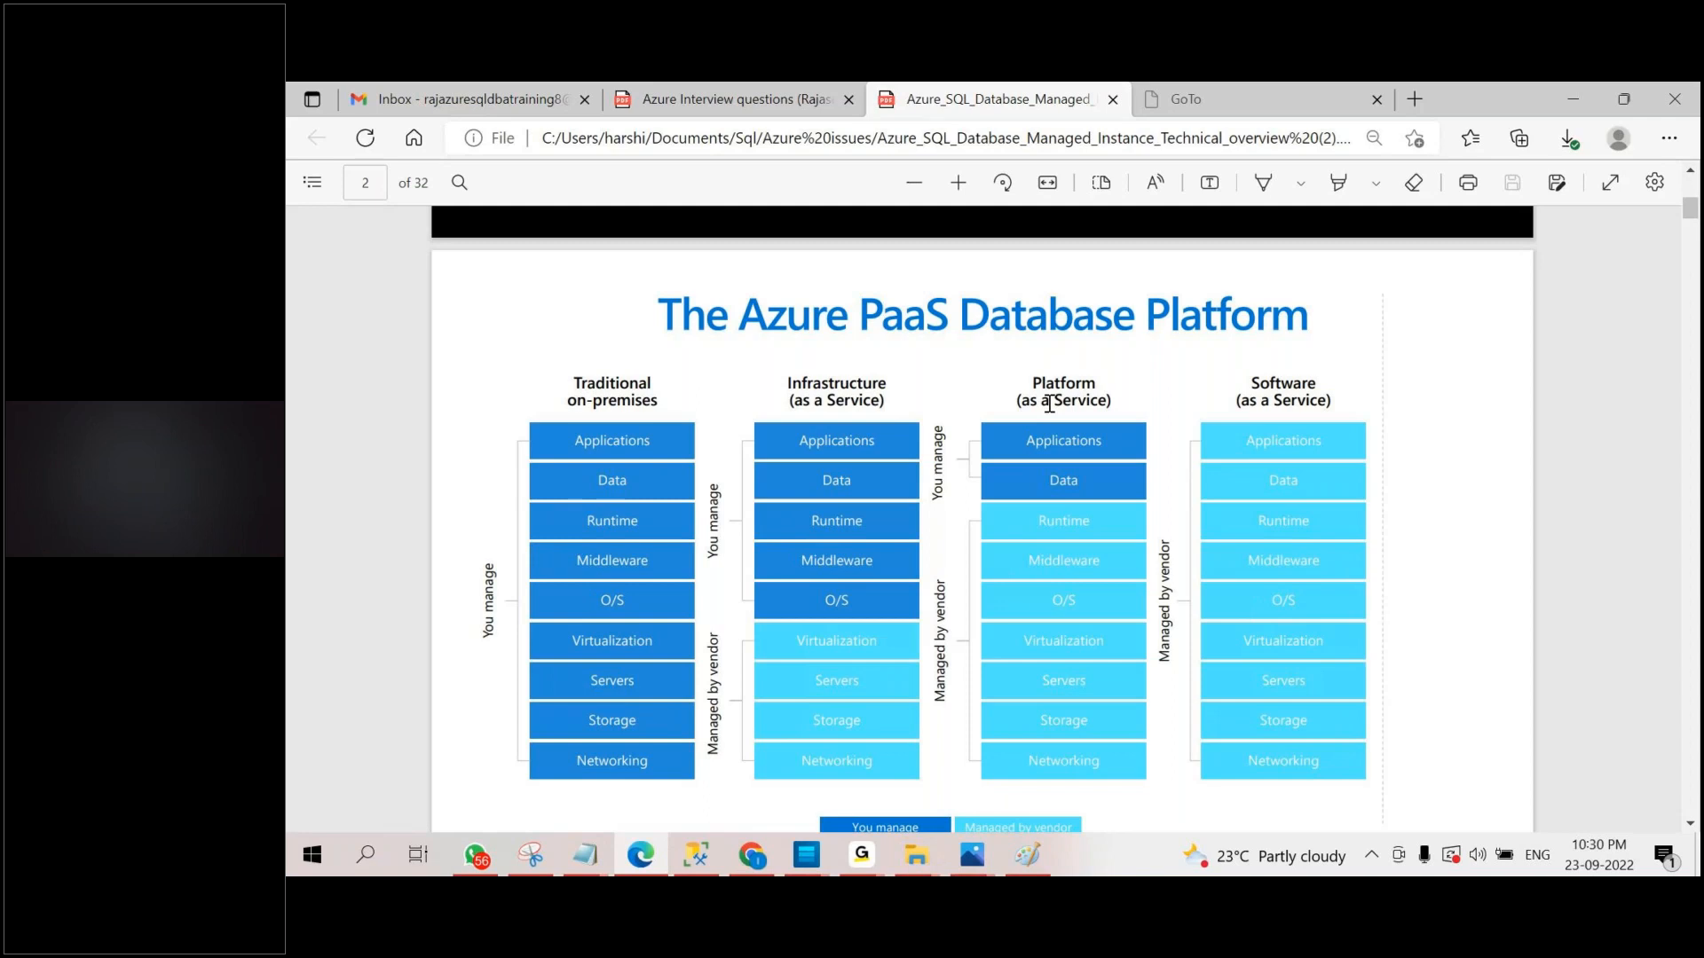
pyautogui.moveTo(873, 845)
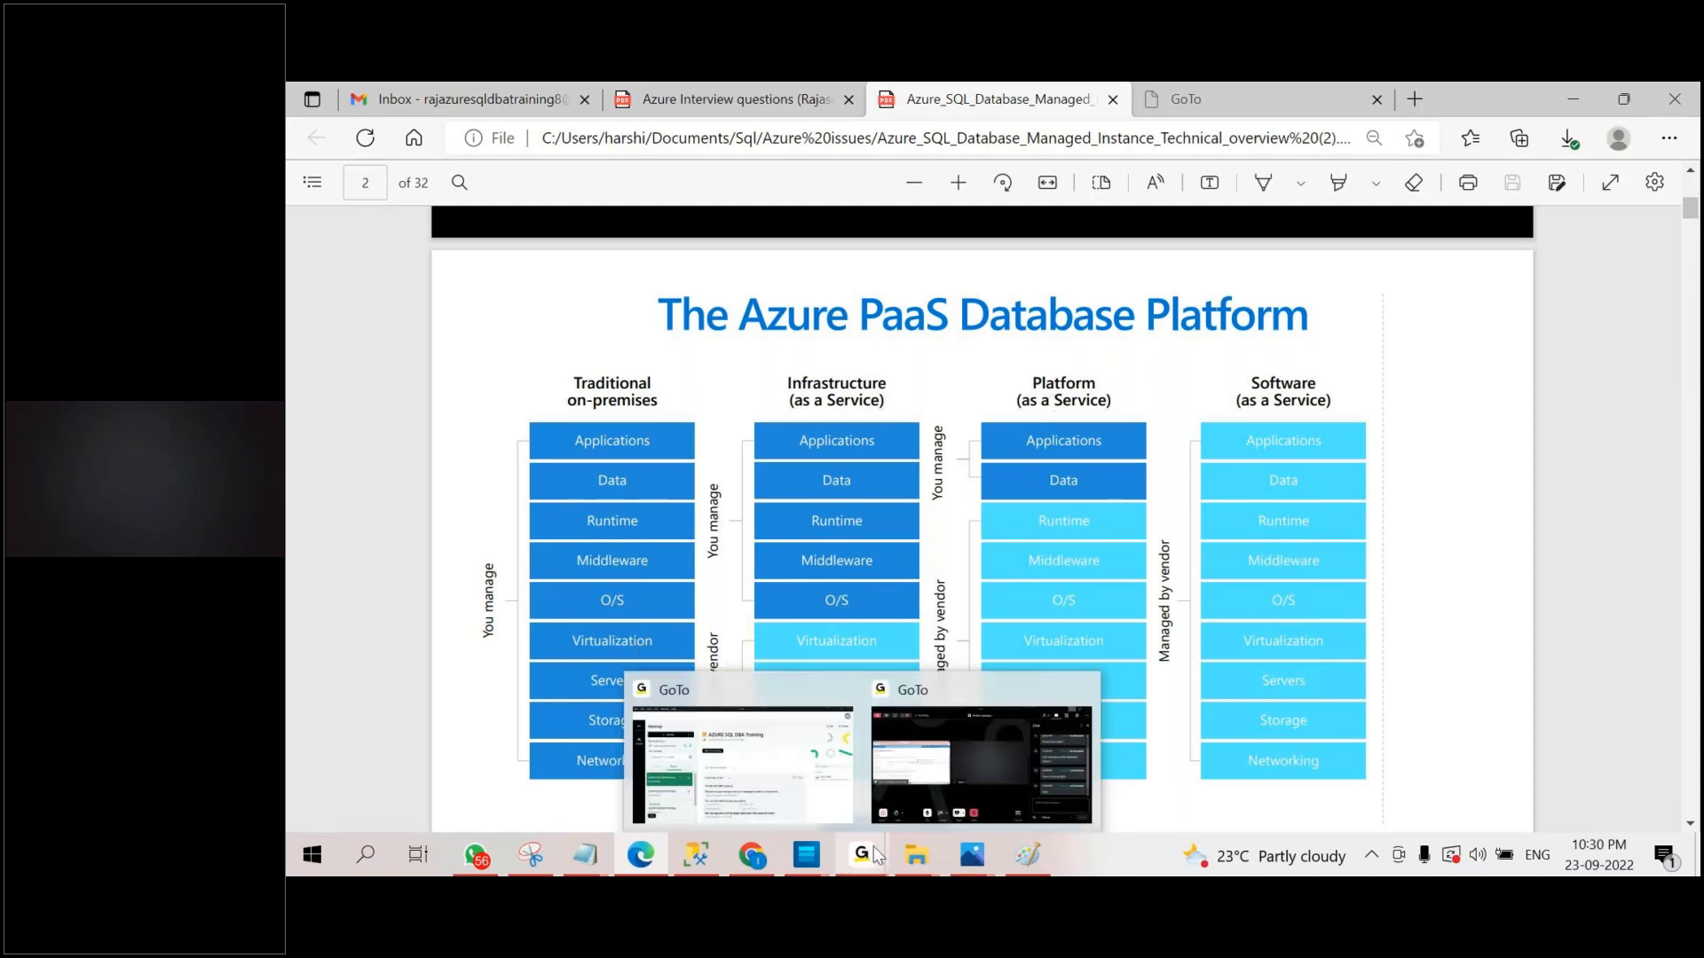